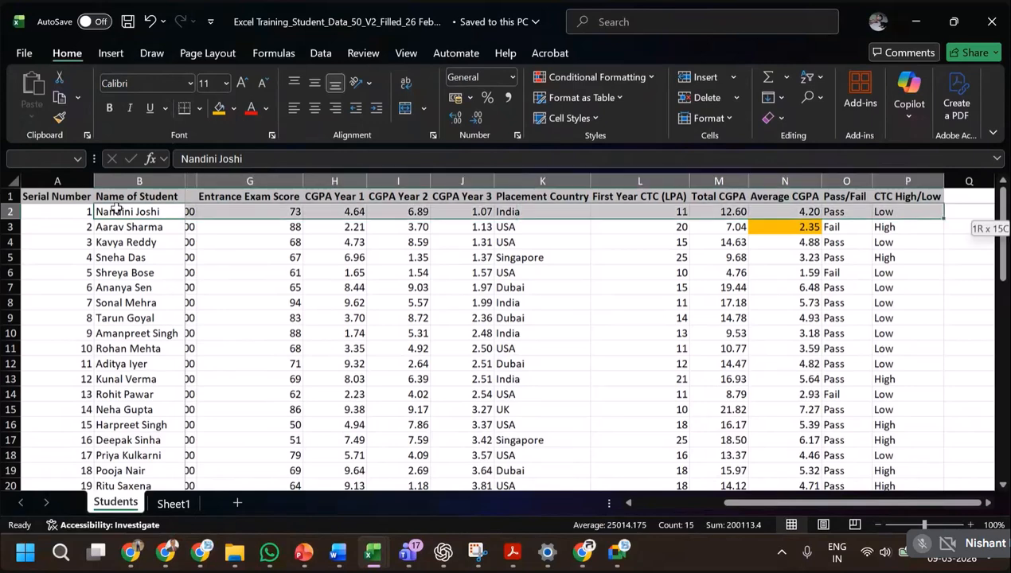
{"action": "key", "text": "ctrl+shift+Down"}
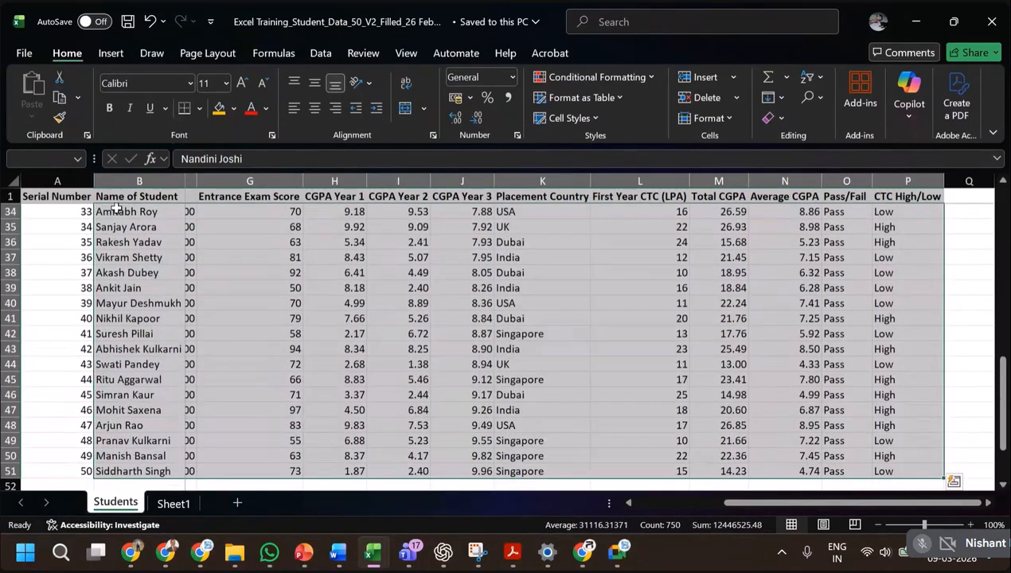
{"action": "key", "text": "alt+d"}
{"action": "key", "text": "s"}
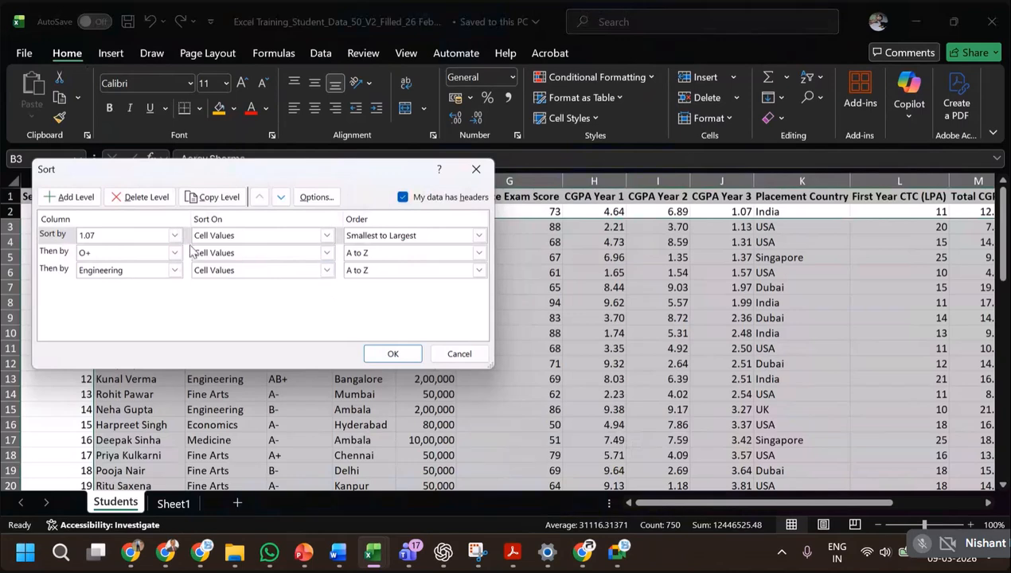
{"action": "left_click", "coordinate": [174, 271]}
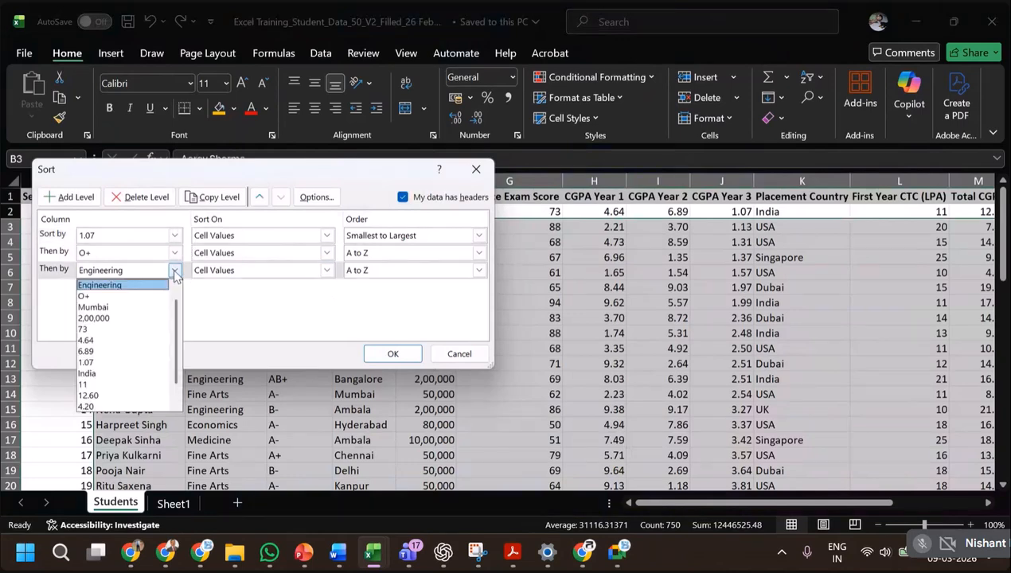
{"action": "left_click", "coordinate": [322, 269]}
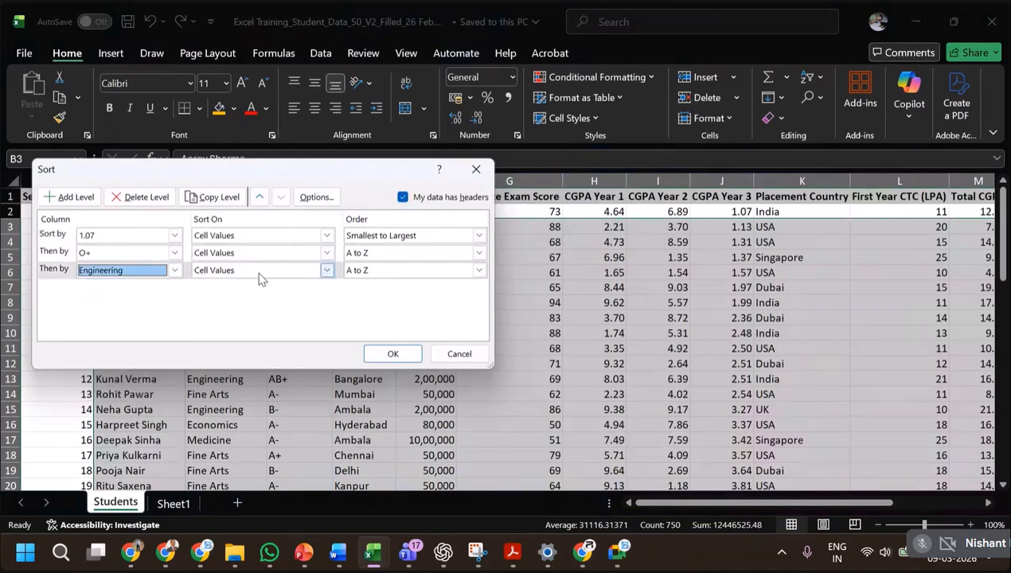
{"action": "left_click", "coordinate": [139, 198]}
{"action": "left_click", "coordinate": [140, 198]}
{"action": "left_click", "coordinate": [137, 200]}
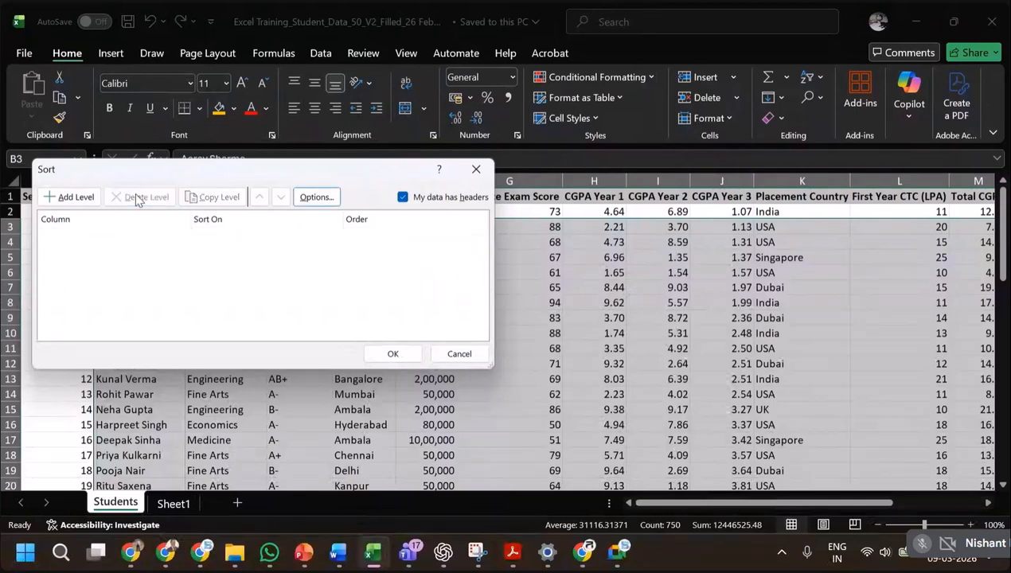
{"action": "left_click", "coordinate": [72, 197]}
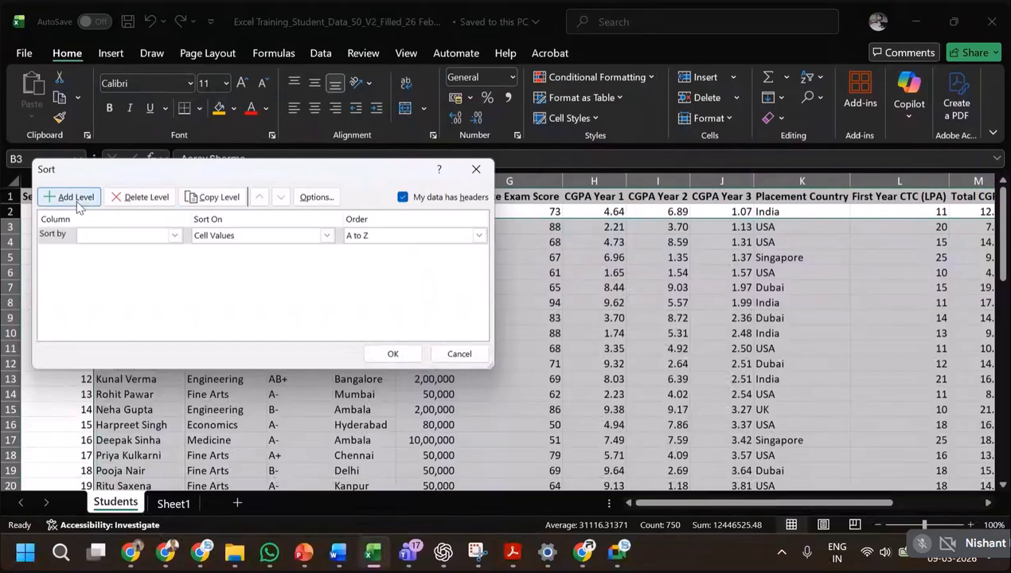
{"action": "left_click", "coordinate": [174, 236]}
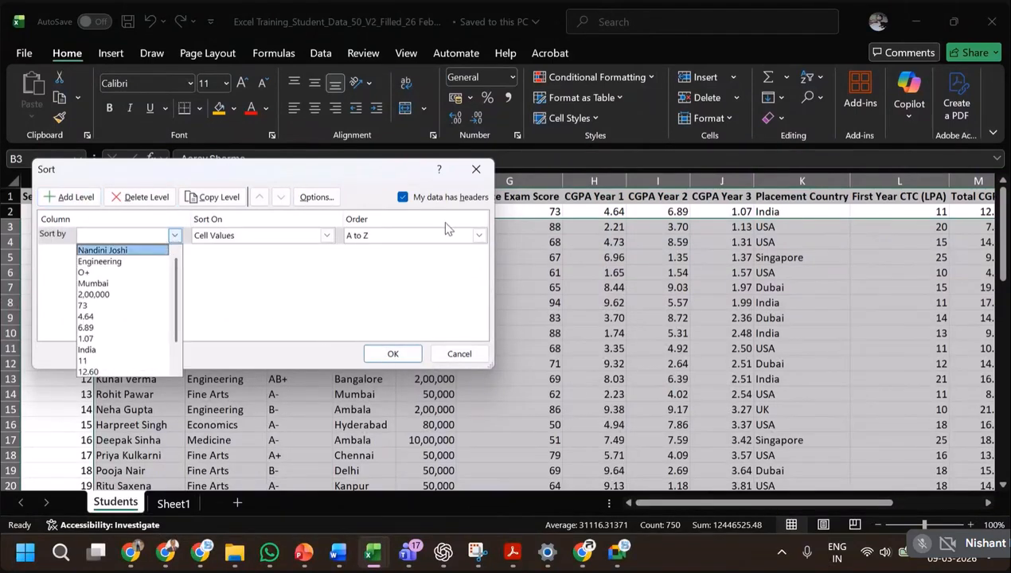
{"action": "left_click", "coordinate": [456, 357]}
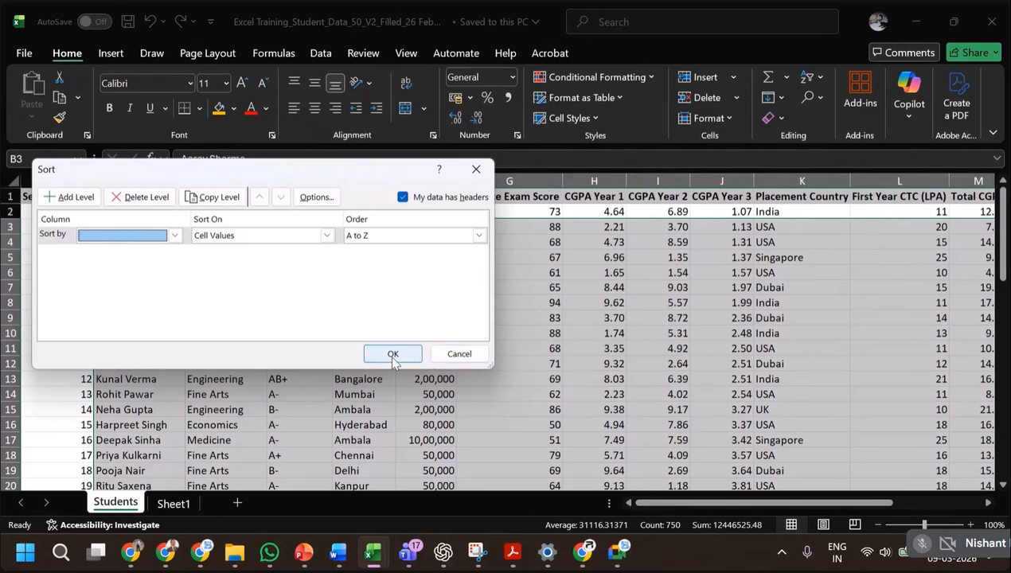
{"action": "left_click", "coordinate": [457, 355]}
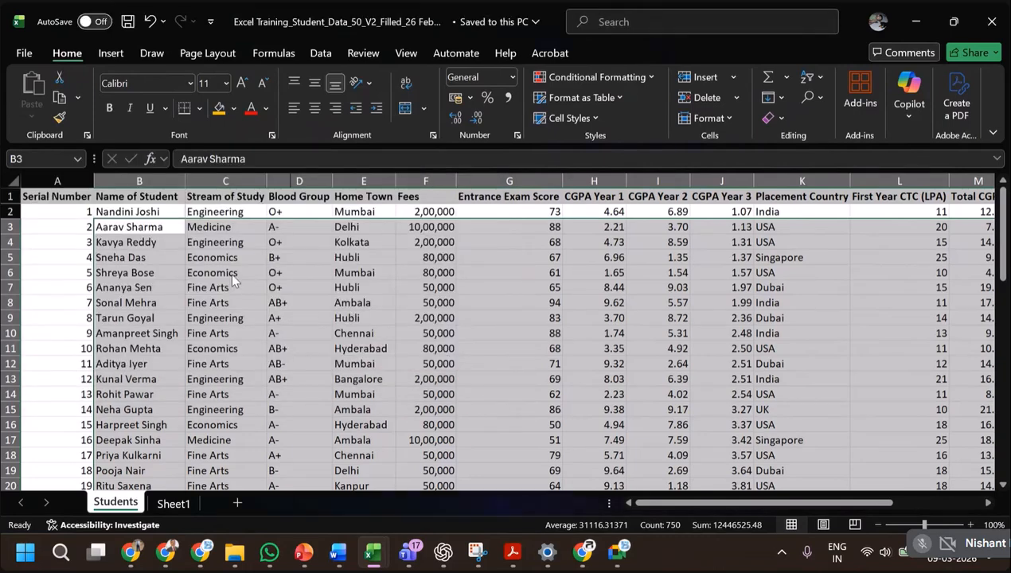
Select the student data with its header row from Name of Student onward and clear all existing levels in the Sort settings.
{"action": "left_click", "coordinate": [56, 193]}
{"action": "key", "text": "Right"}
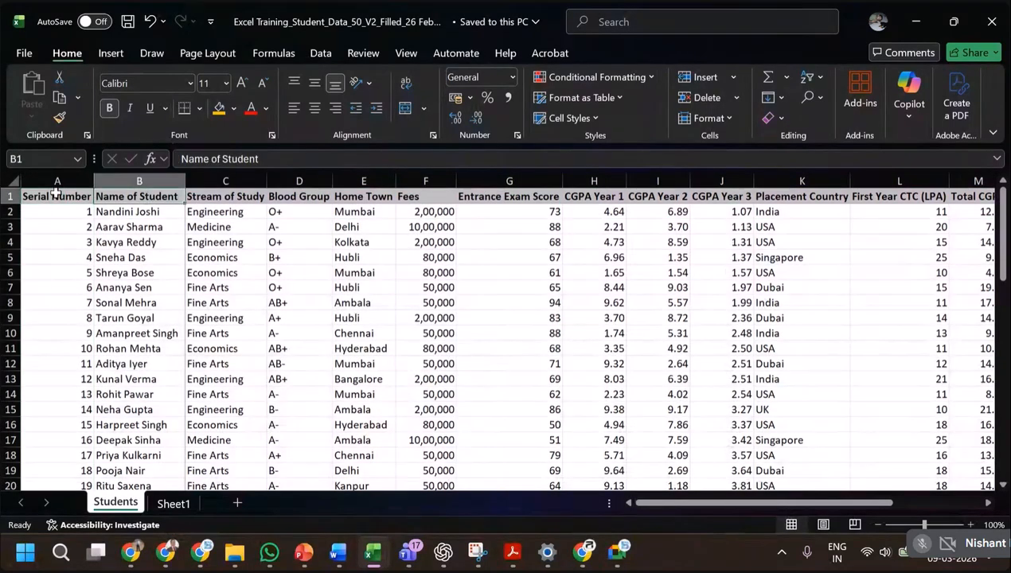
{"action": "key", "text": "ctrl+shift+Down"}
{"action": "key", "text": "ctrl+shift+Right"}
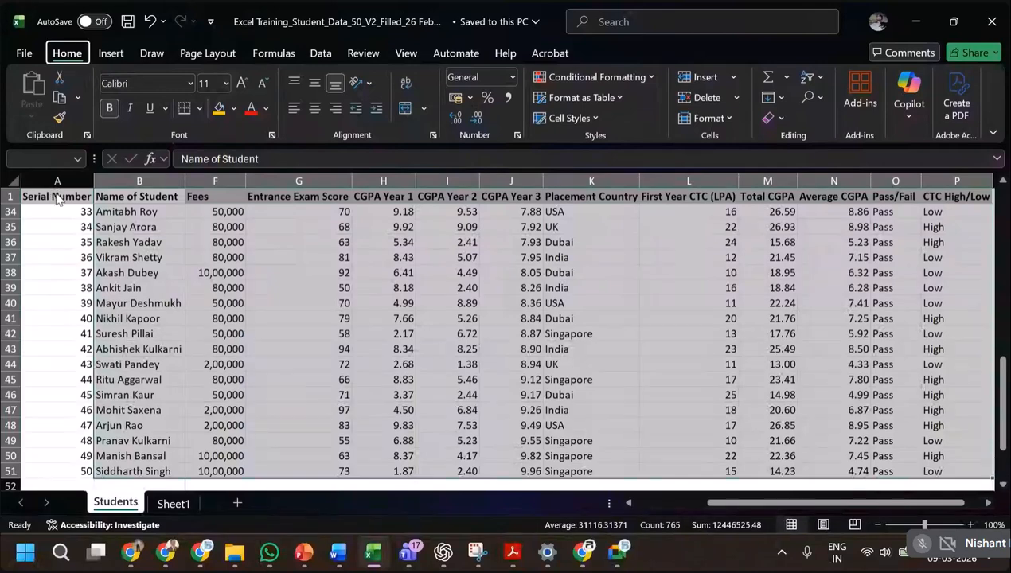
{"action": "key", "text": "alt+d"}
{"action": "key", "text": "s"}
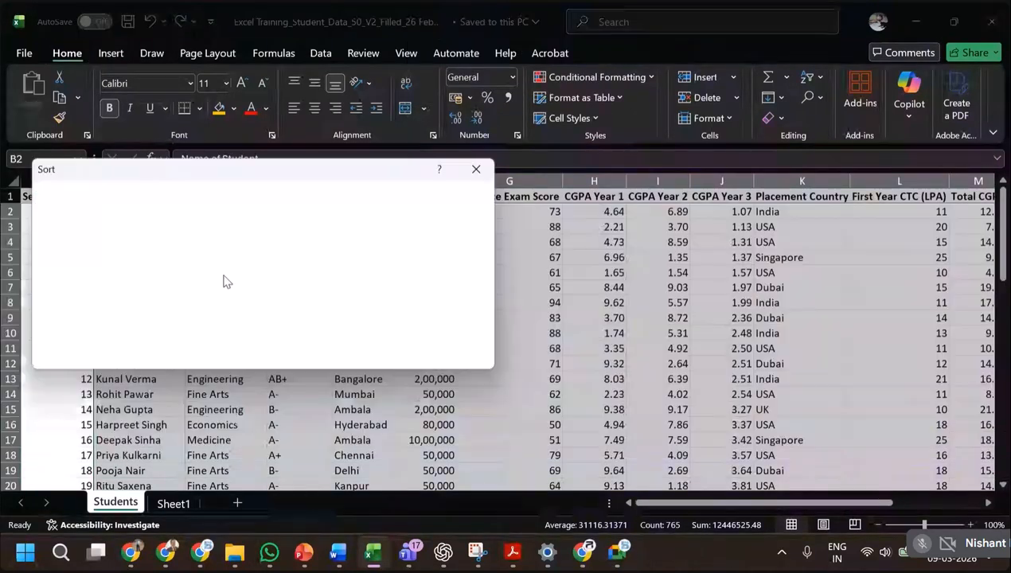
{"action": "left_click", "coordinate": [144, 198]}
{"action": "left_click", "coordinate": [147, 199]}
{"action": "left_click", "coordinate": [150, 201]}
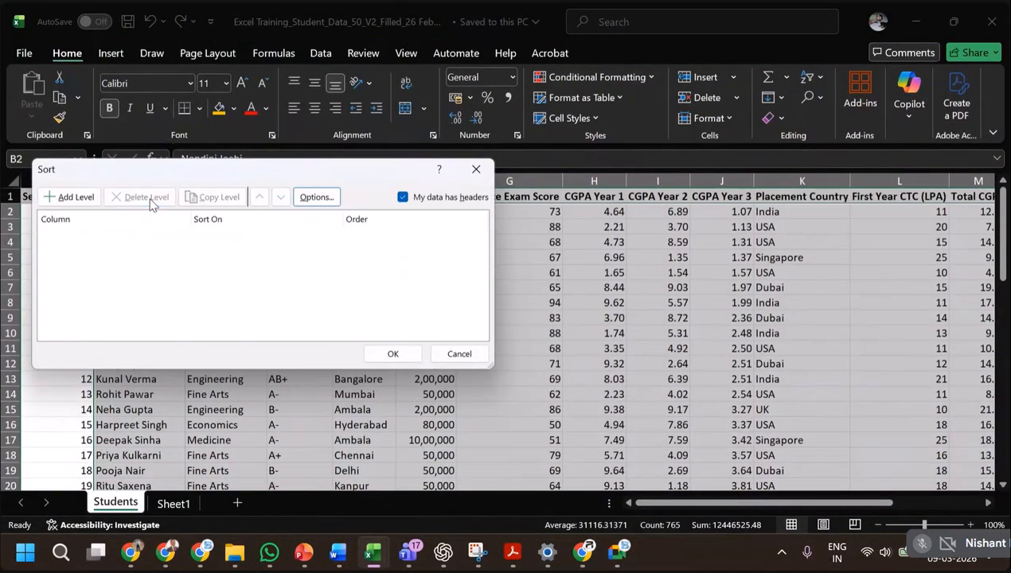
Sort the selected student records by Name of Student, on cell values from A to Z.
{"action": "left_click", "coordinate": [70, 197]}
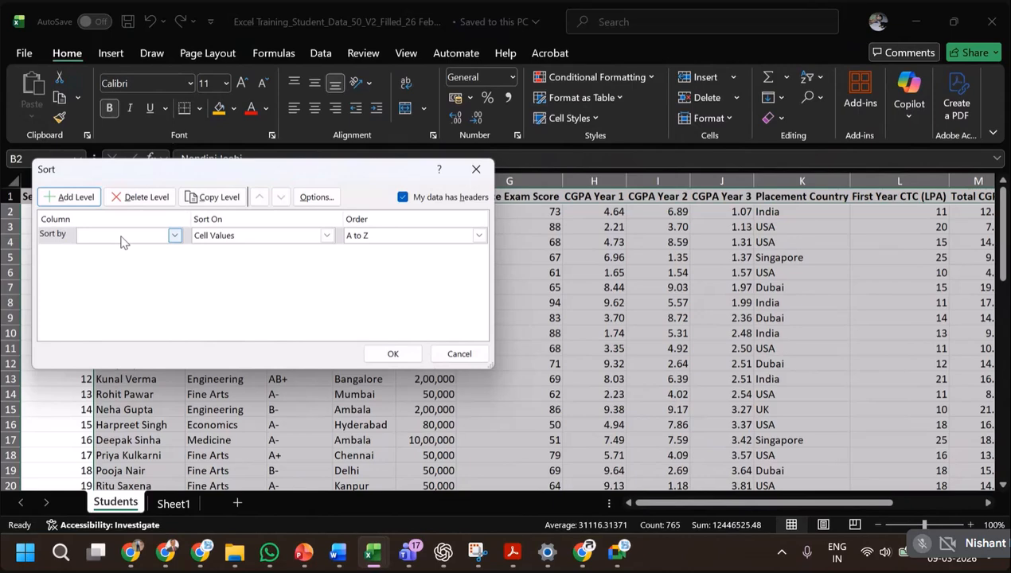
{"action": "left_click", "coordinate": [173, 236]}
{"action": "left_click", "coordinate": [136, 262]}
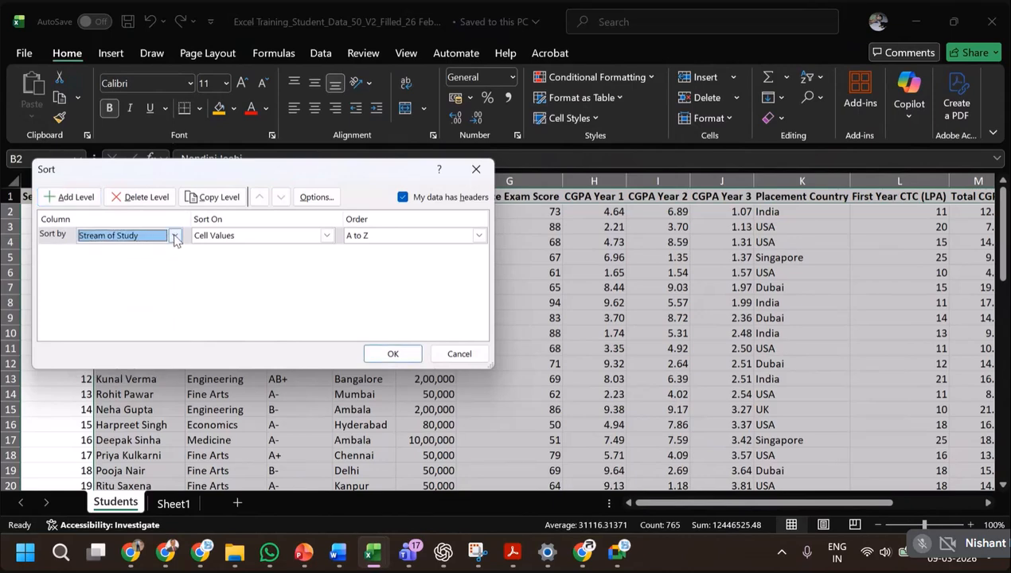
{"action": "left_click", "coordinate": [175, 238]}
{"action": "scroll", "coordinate": [151, 253], "scroll_direction": "up", "scroll_amount": 1}
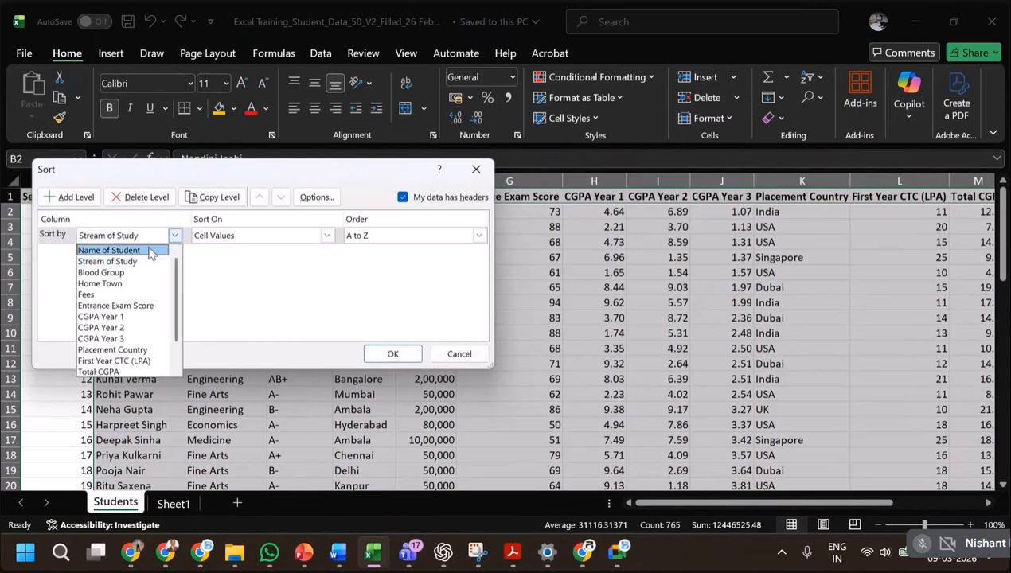
{"action": "left_click", "coordinate": [136, 251]}
{"action": "left_click", "coordinate": [392, 354]}
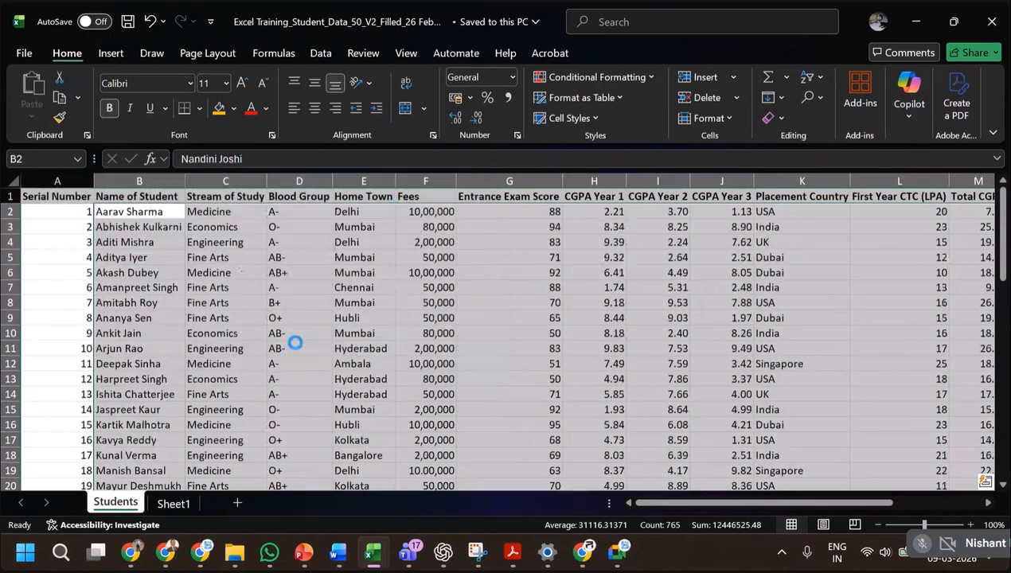
Review the sorted list down to the summary rows and consult the Logical Functions slide in the presentation before returning to the workbook.
{"action": "left_click", "coordinate": [206, 299]}
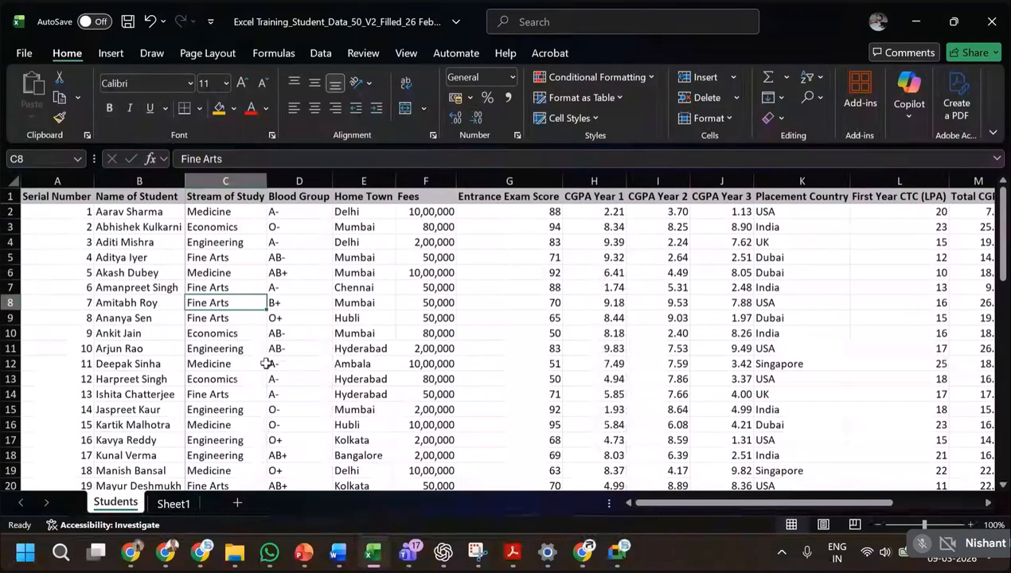
{"action": "scroll", "coordinate": [118, 379], "scroll_direction": "down", "scroll_amount": 6}
{"action": "scroll", "coordinate": [118, 379], "scroll_direction": "down", "scroll_amount": 8}
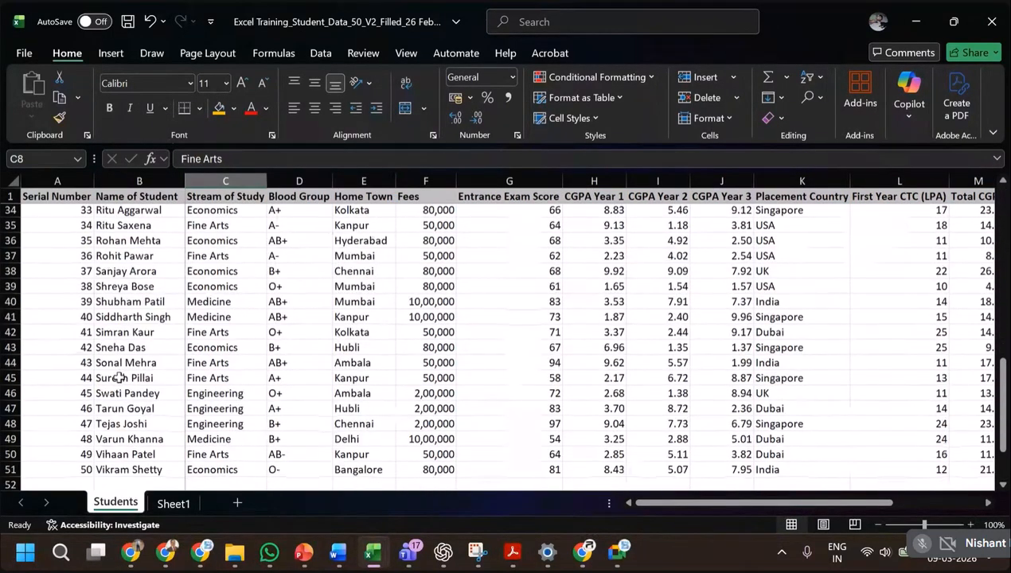
{"action": "left_click", "coordinate": [202, 411]}
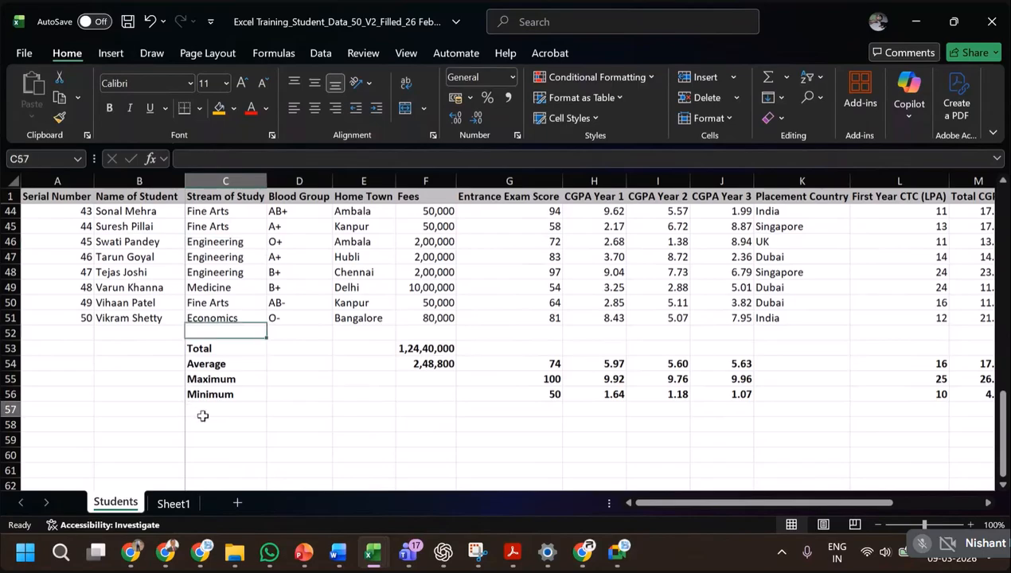
{"action": "key", "text": "alt+Tab"}
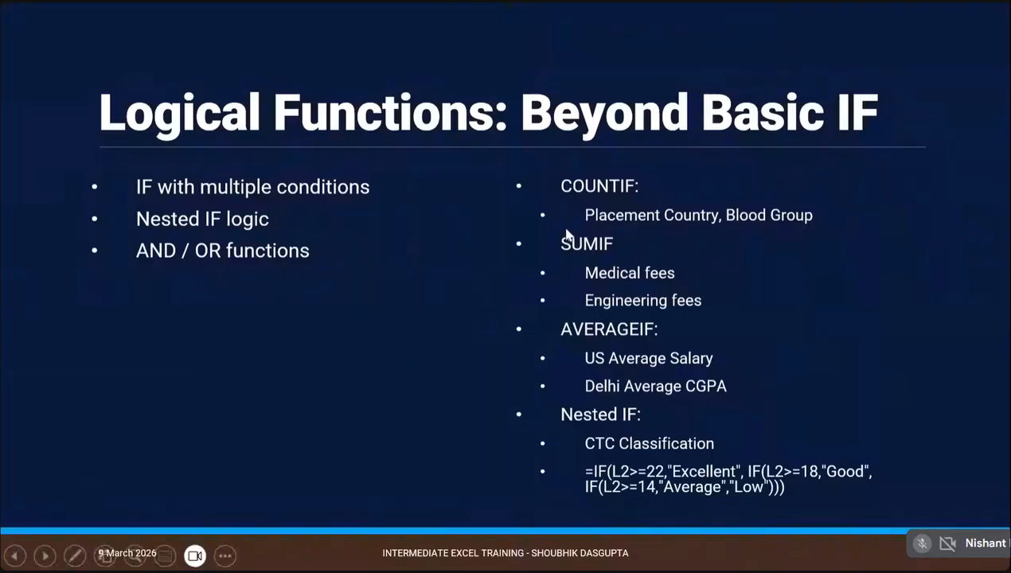
{"action": "key", "text": "alt+Tab"}
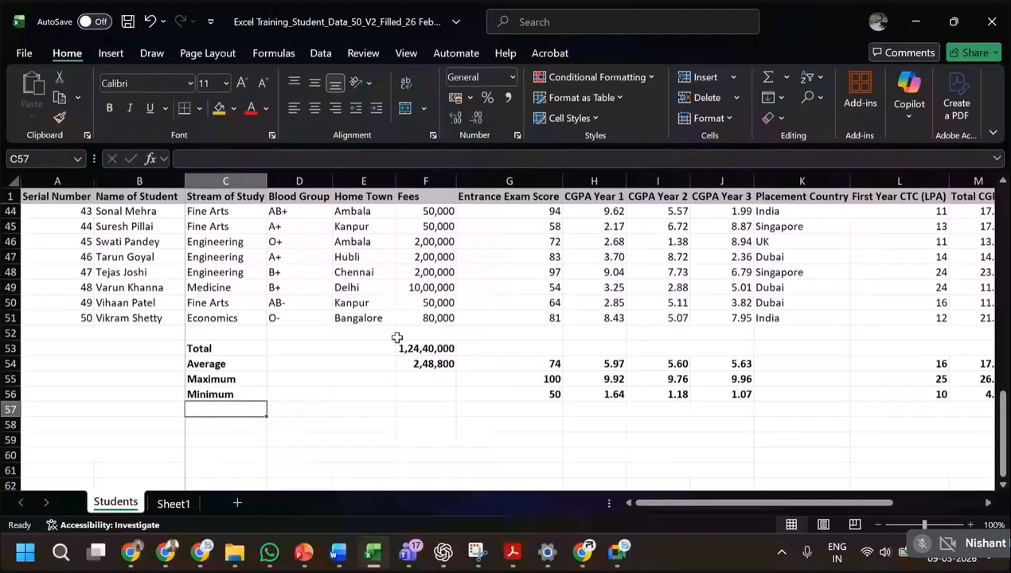
Look through the Home Town column from the last record upward for Bangalore entries.
{"action": "left_click", "coordinate": [221, 424]}
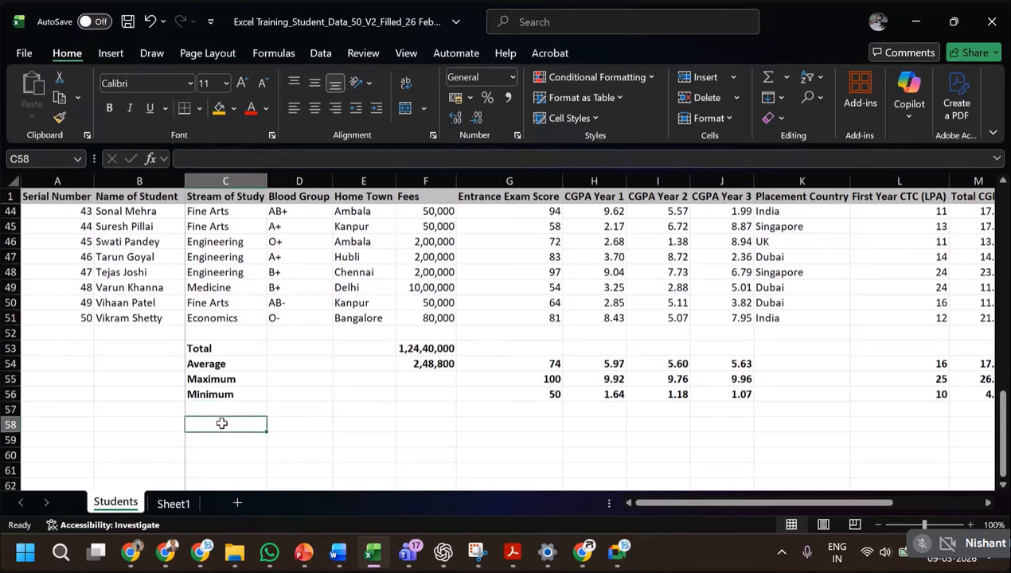
{"action": "left_click", "coordinate": [360, 319]}
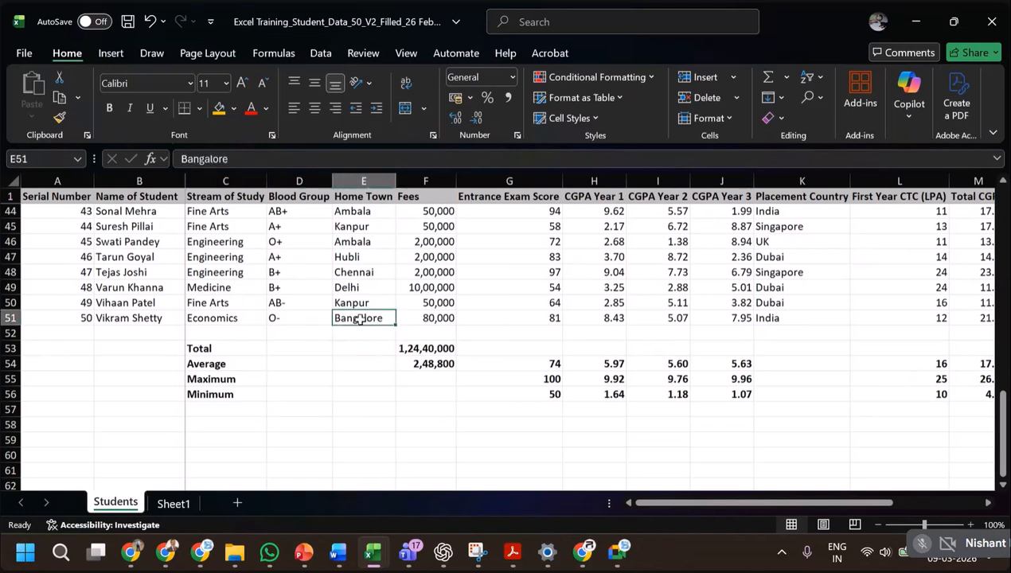
{"action": "left_click", "coordinate": [226, 424]}
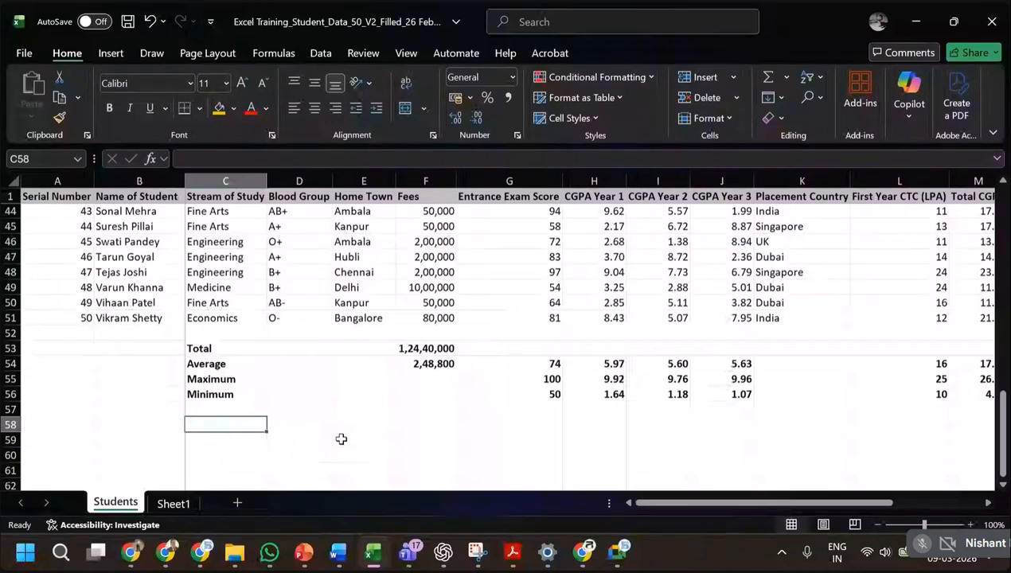
{"action": "left_click", "coordinate": [359, 318]}
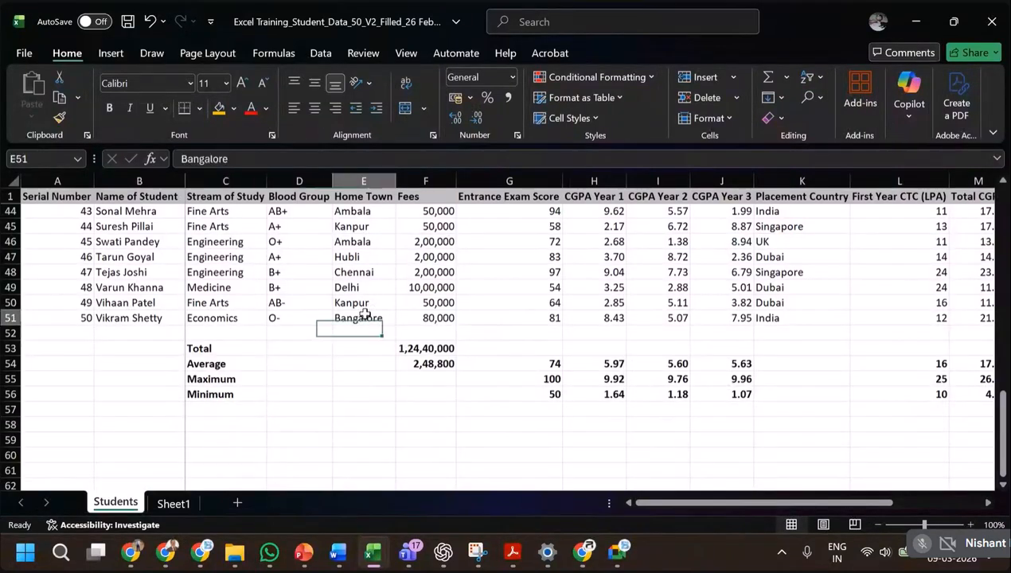
{"action": "scroll", "coordinate": [364, 316], "scroll_direction": "up", "scroll_amount": 2}
{"action": "scroll", "coordinate": [364, 315], "scroll_direction": "up", "scroll_amount": 8}
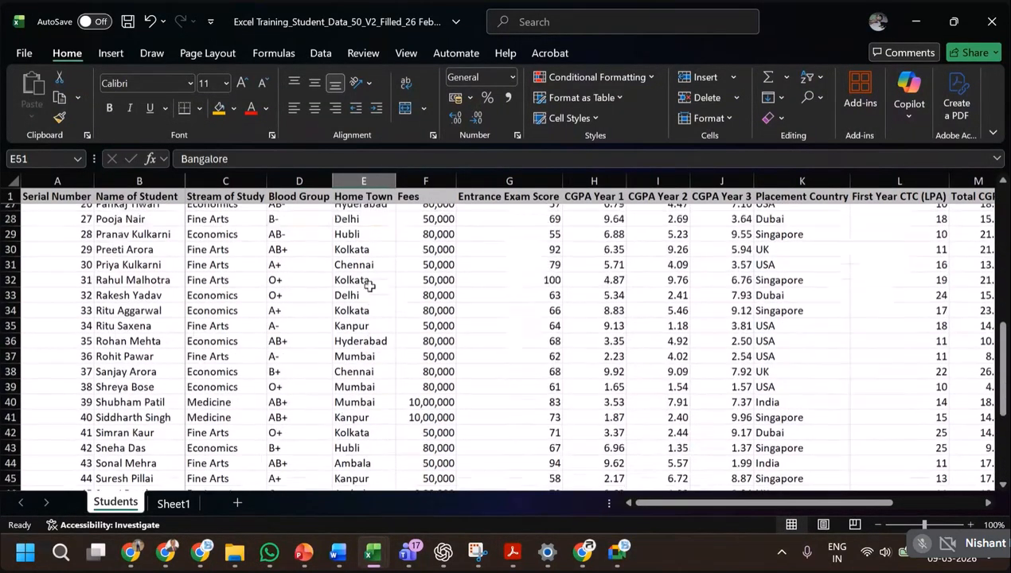
{"action": "left_click", "coordinate": [376, 393]}
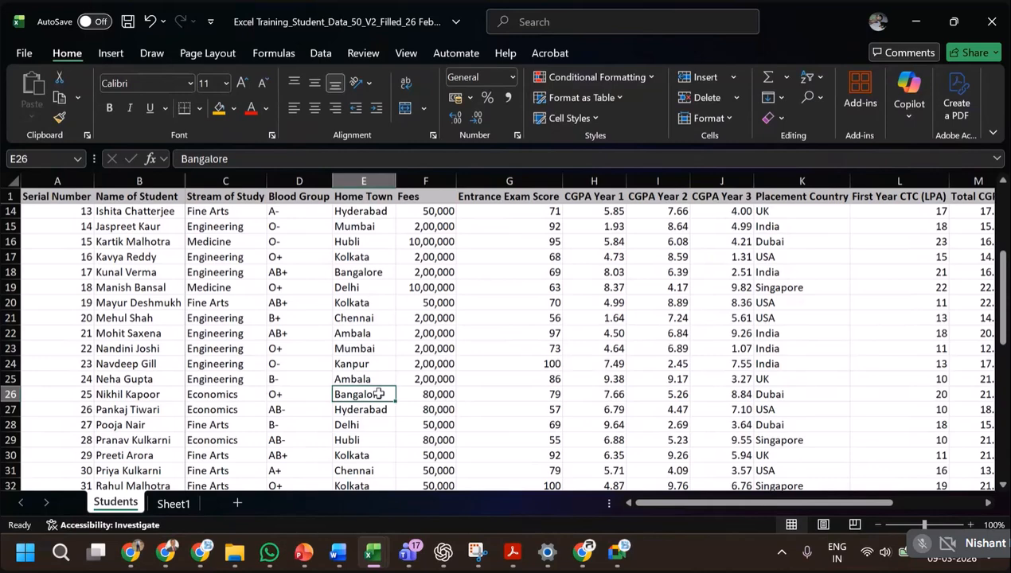
{"action": "left_click", "coordinate": [367, 271]}
{"action": "scroll", "coordinate": [374, 252], "scroll_direction": "up", "scroll_amount": 1}
{"action": "scroll", "coordinate": [375, 252], "scroll_direction": "up", "scroll_amount": 4}
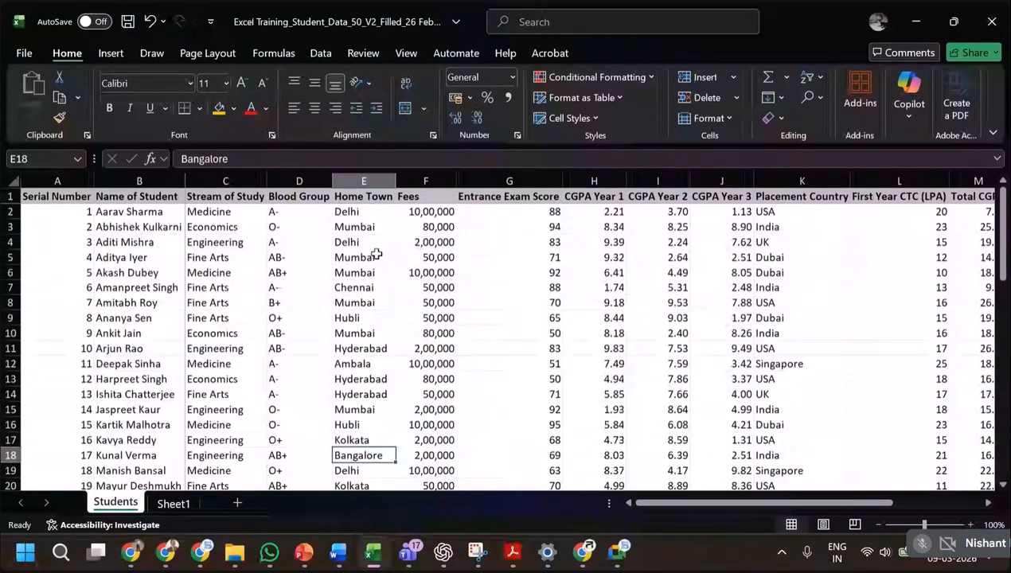
Add filters to the header row and filter Home Town to Bangalore only.
{"action": "left_click", "coordinate": [388, 196]}
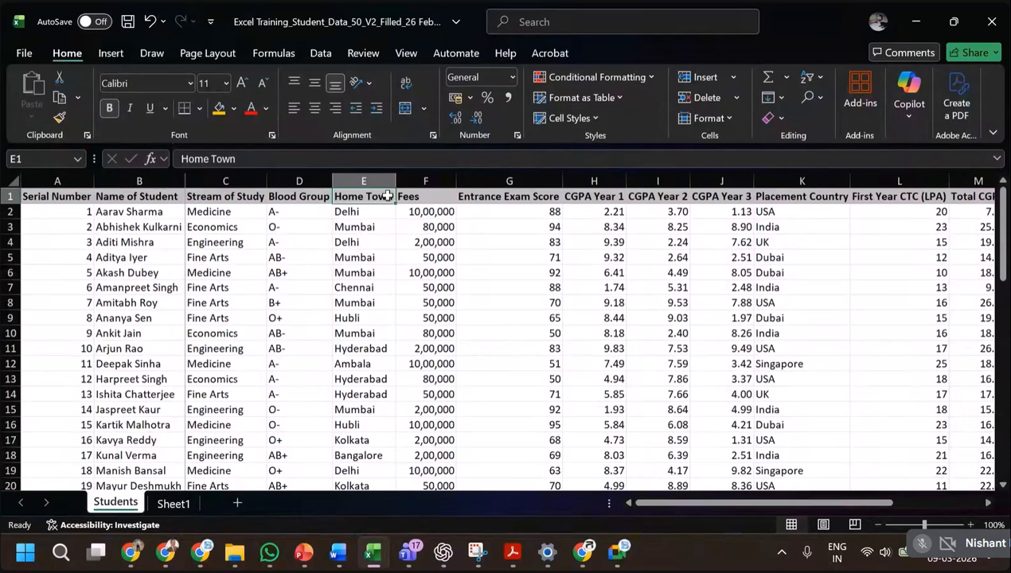
{"action": "left_click", "coordinate": [322, 52]}
{"action": "left_click", "coordinate": [520, 104]}
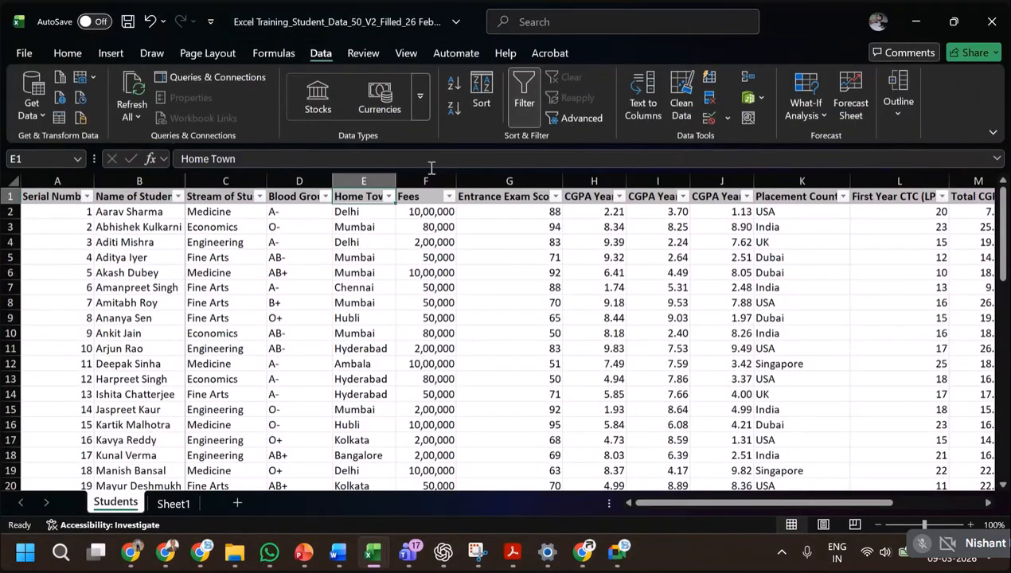
{"action": "left_click", "coordinate": [388, 196]}
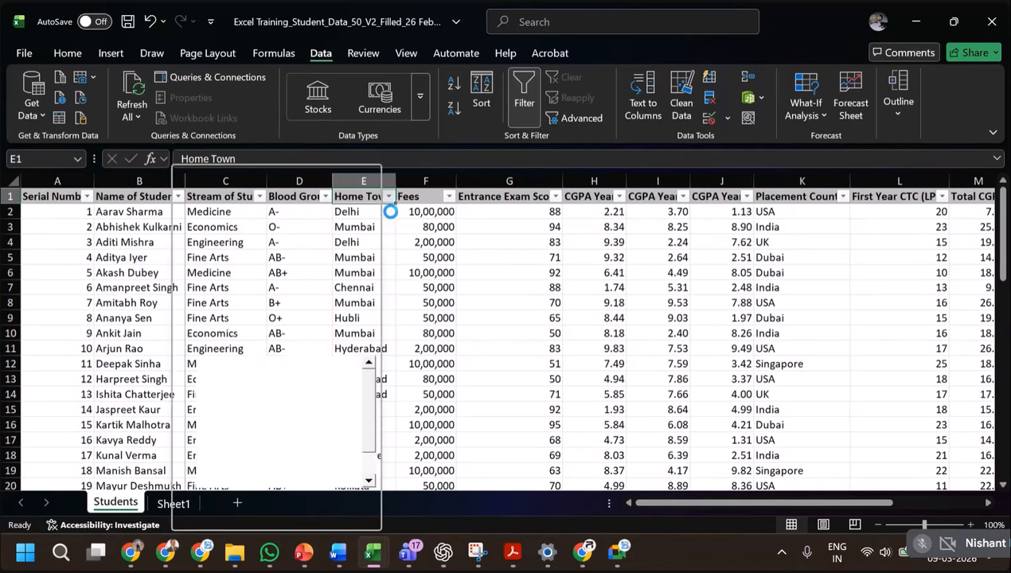
{"action": "left_click", "coordinate": [211, 364]}
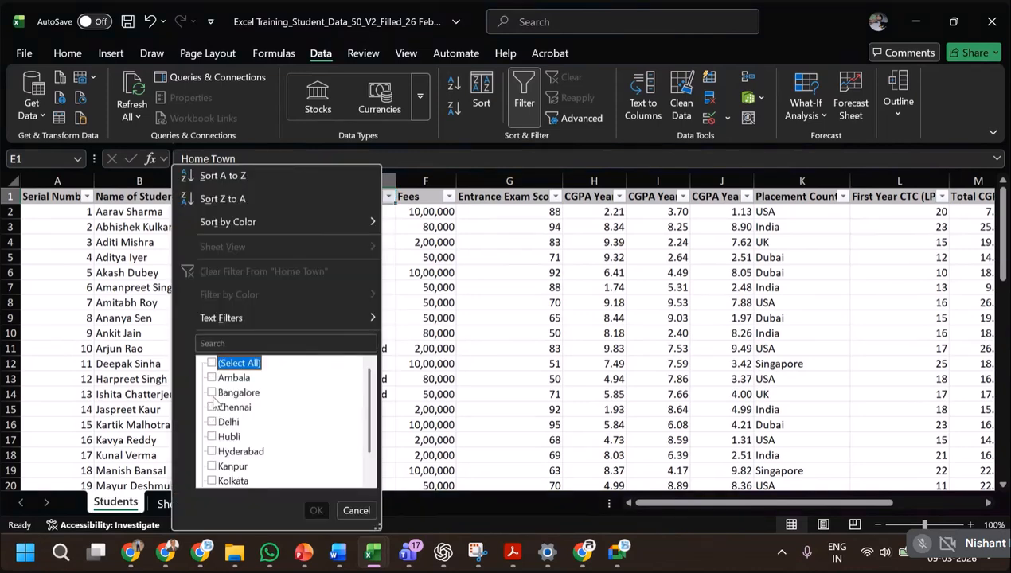
{"action": "left_click", "coordinate": [212, 394]}
{"action": "left_click", "coordinate": [315, 510]}
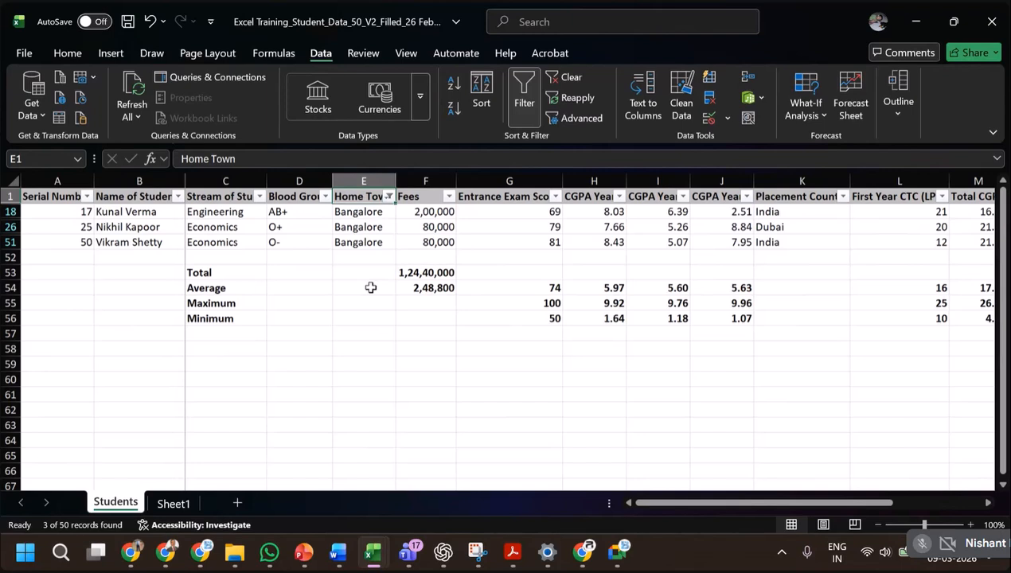
Enter the label Bangalore in C58 below the summary rows and its student count, 3, in E58.
{"action": "left_click", "coordinate": [219, 350]}
{"action": "type", "text": "Banga"}
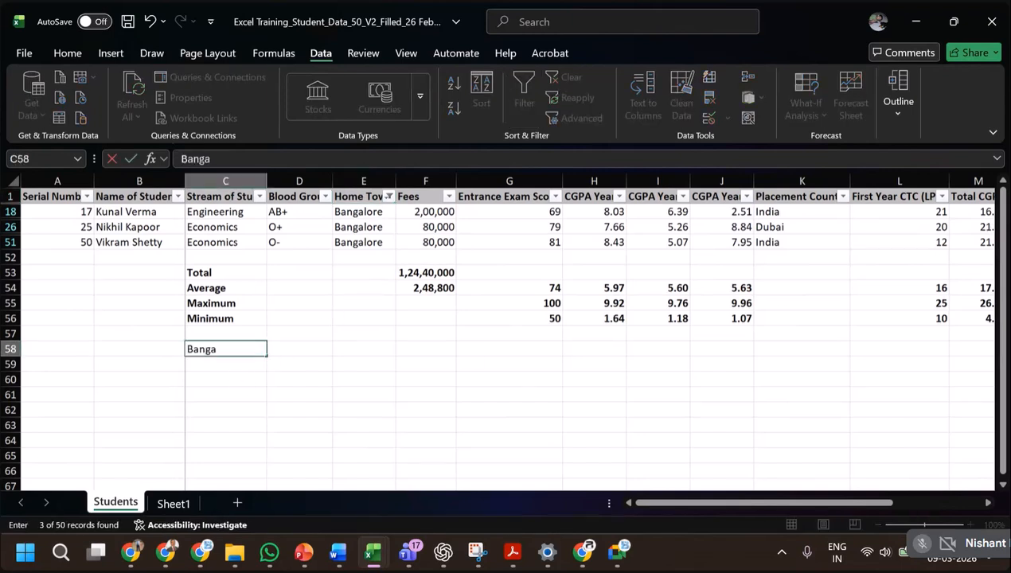
{"action": "key", "text": "Tab"}
{"action": "key", "text": "Tab"}
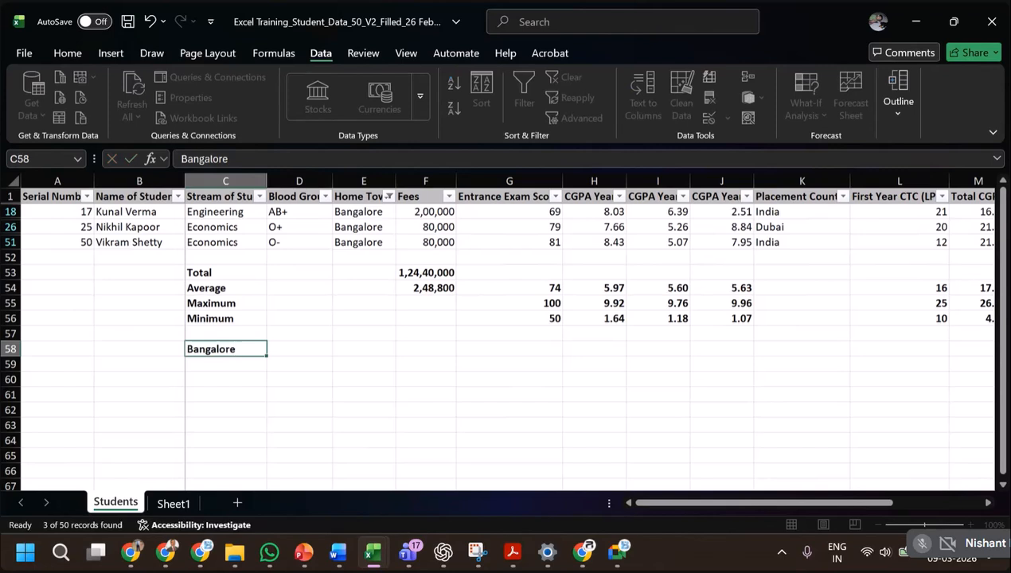
{"action": "type", "text": "3"}
{"action": "key", "text": "Return"}
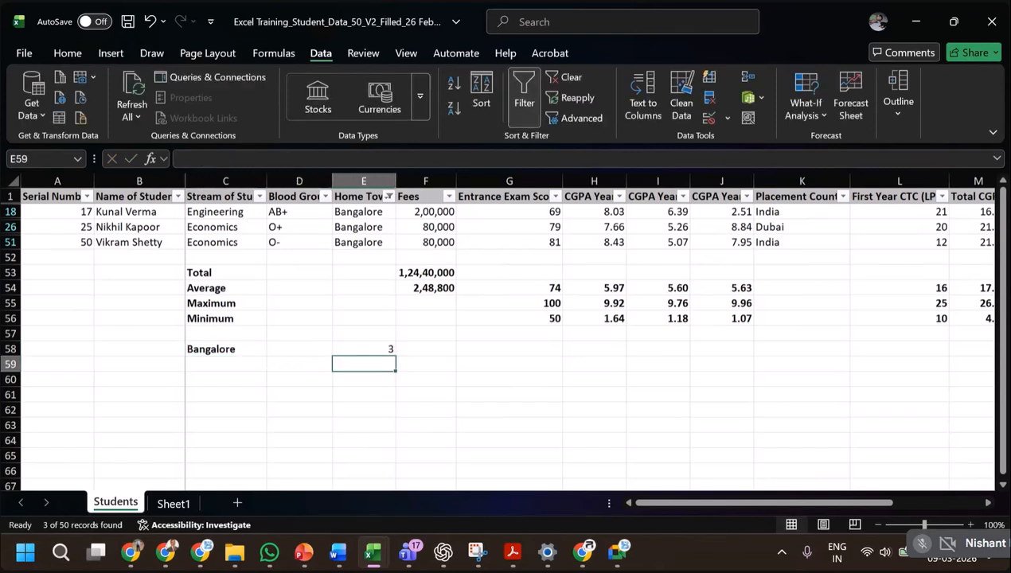
Enter the label New Delhi in C59, directly below the Bangalore label.
{"action": "left_click", "coordinate": [225, 363]}
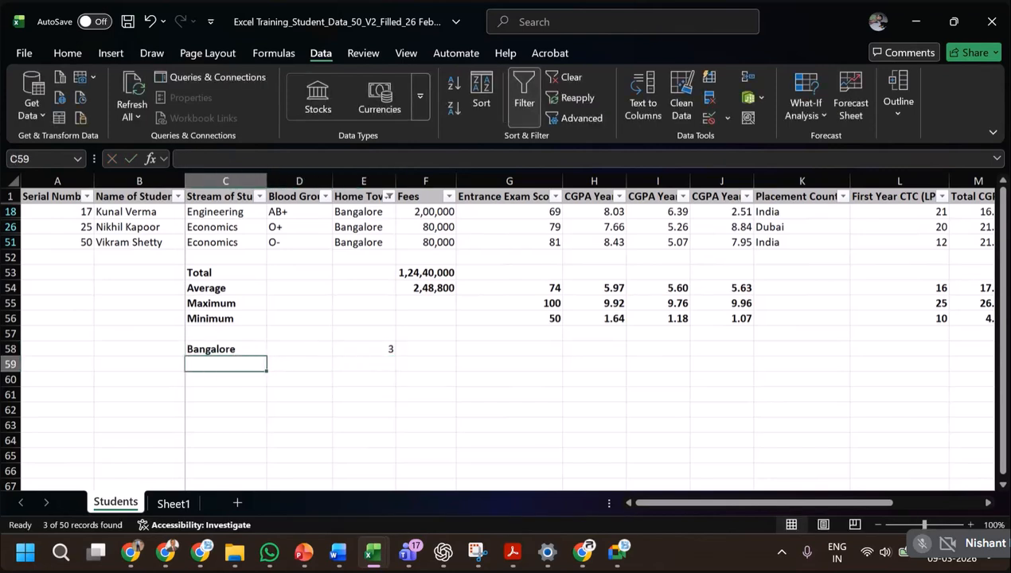
{"action": "type", "text": "New Delhi"}
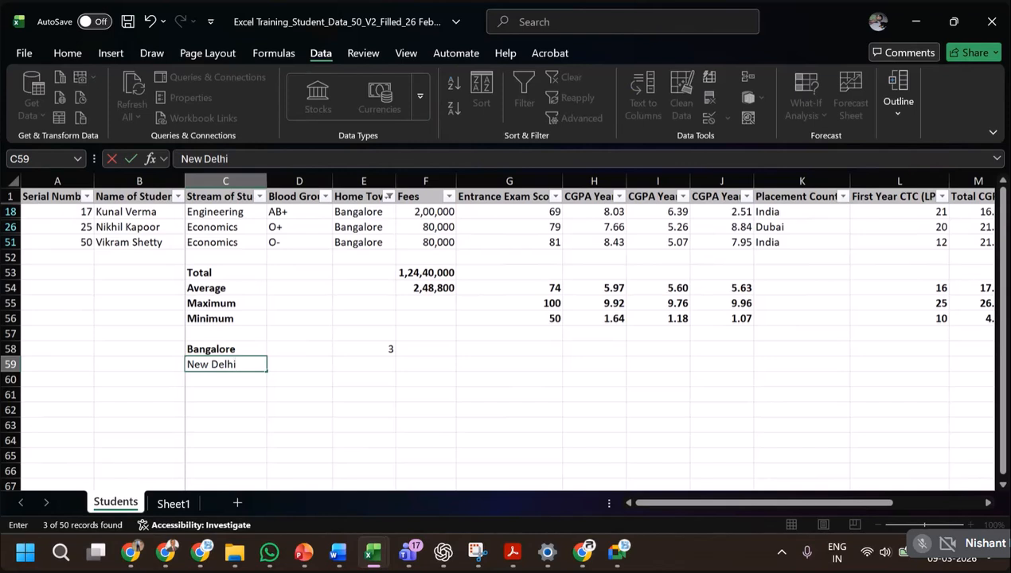
{"action": "key", "text": "Return"}
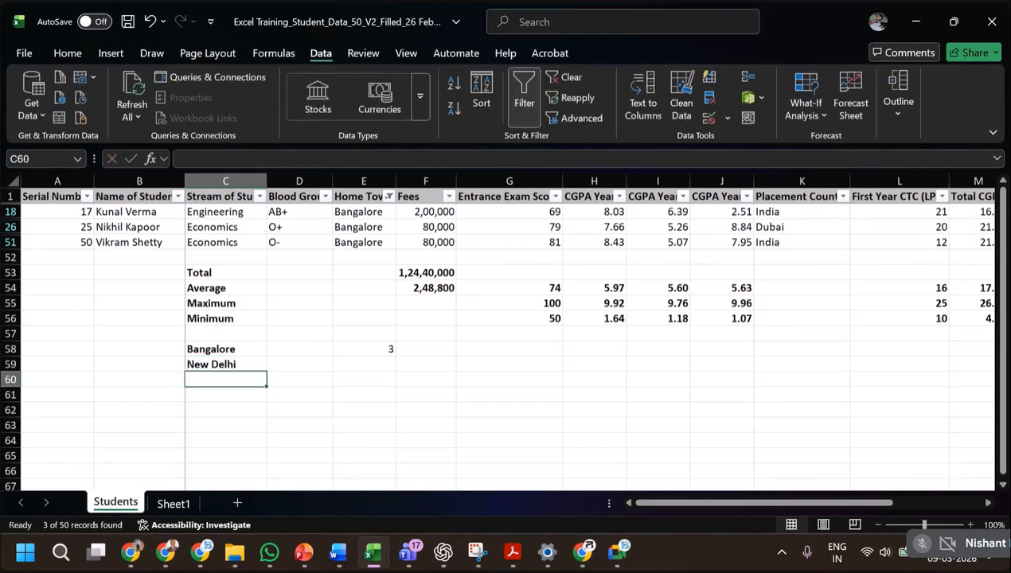
Change the Home Town filter to show only the Delhi records.
{"action": "left_click", "coordinate": [388, 196]}
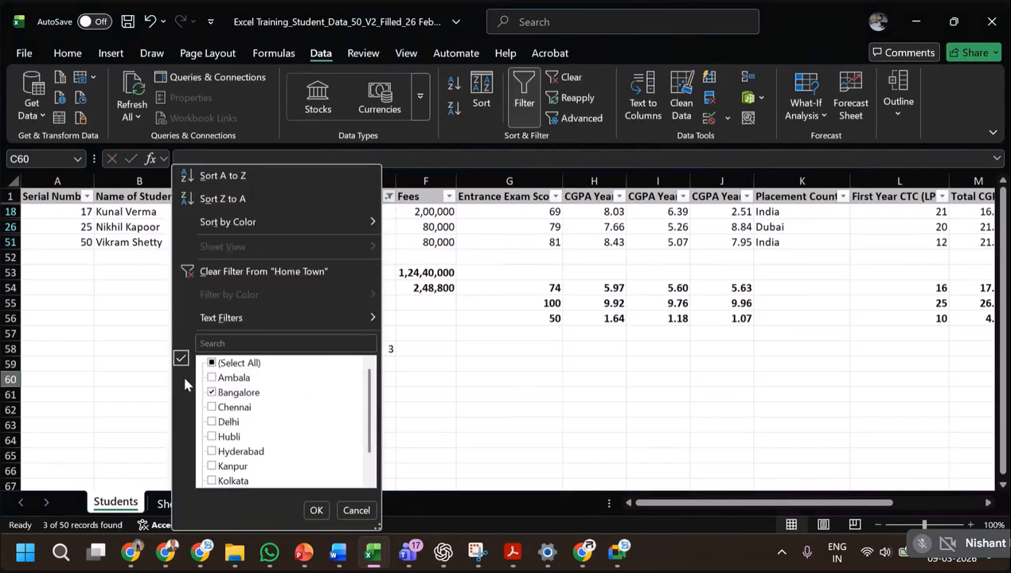
{"action": "left_click", "coordinate": [212, 364]}
{"action": "left_click", "coordinate": [212, 364]}
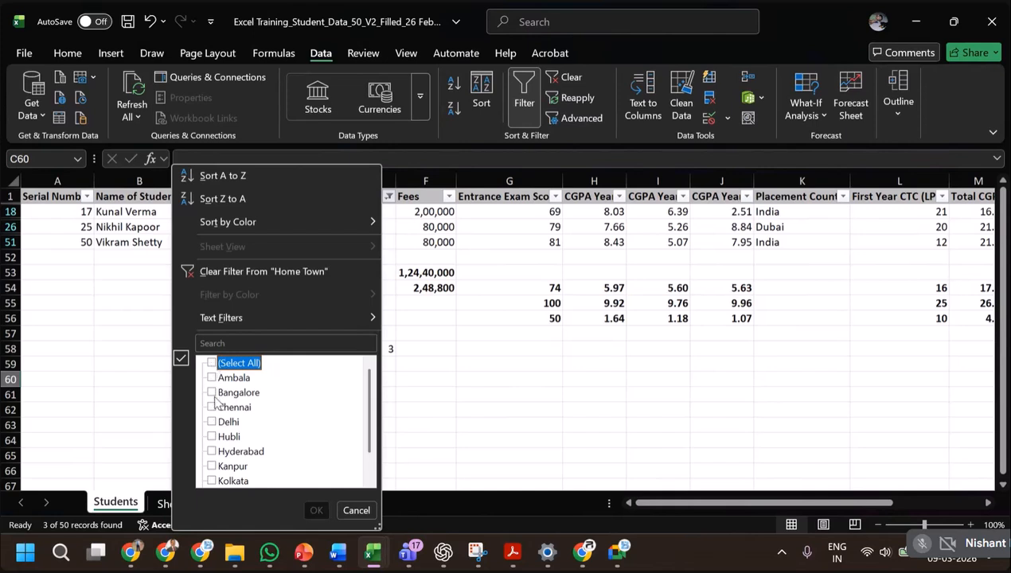
{"action": "left_click", "coordinate": [212, 423]}
{"action": "left_click", "coordinate": [316, 510]}
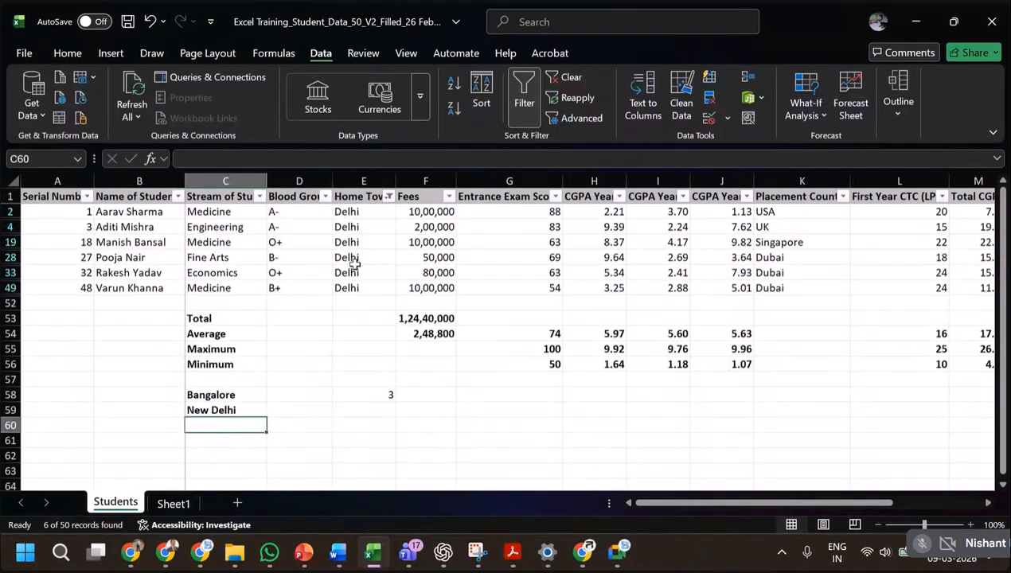
Enter 6 as the Delhi student count in E59.
{"action": "left_click", "coordinate": [379, 408]}
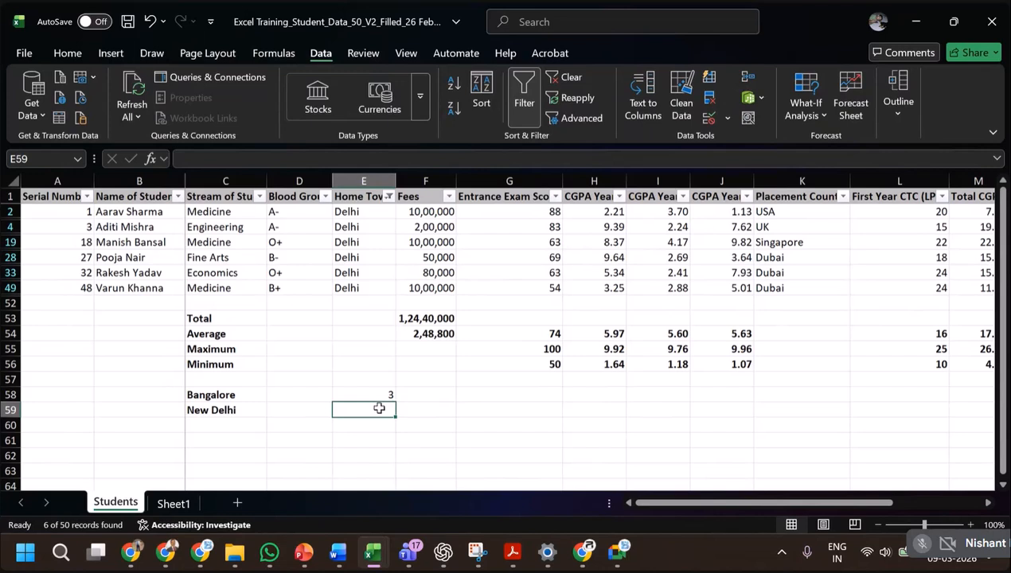
{"action": "type", "text": "6"}
{"action": "left_click", "coordinate": [404, 422]}
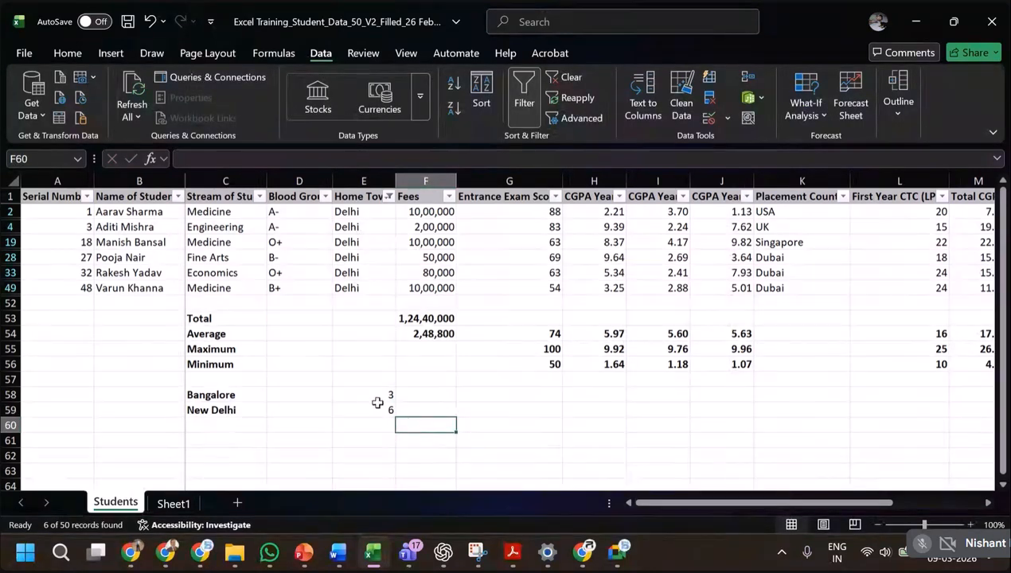
Reset the Home Town filter to include all towns so every student record is shown.
{"action": "left_click", "coordinate": [375, 397]}
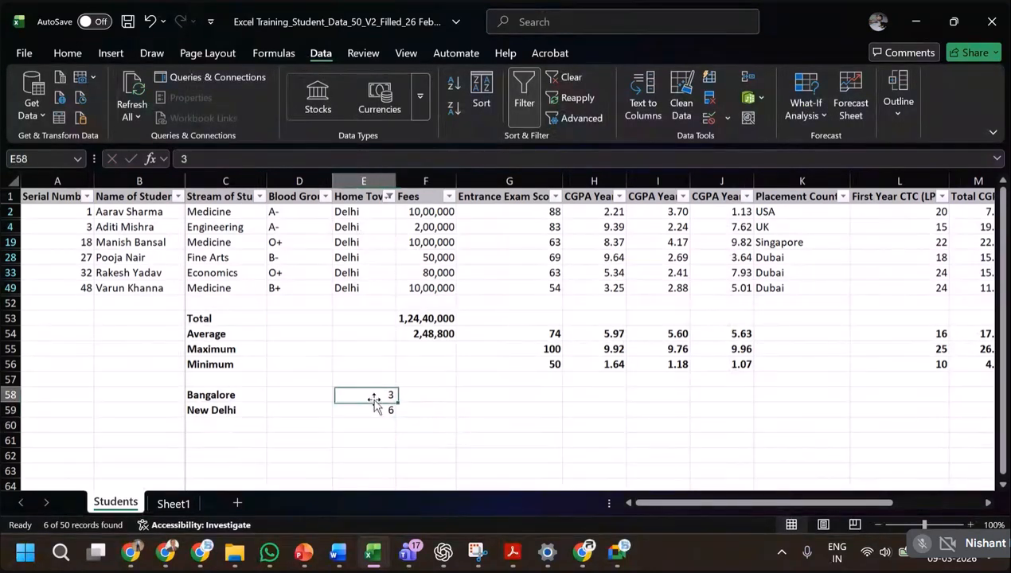
{"action": "left_click", "coordinate": [389, 196]}
{"action": "left_click", "coordinate": [237, 363]}
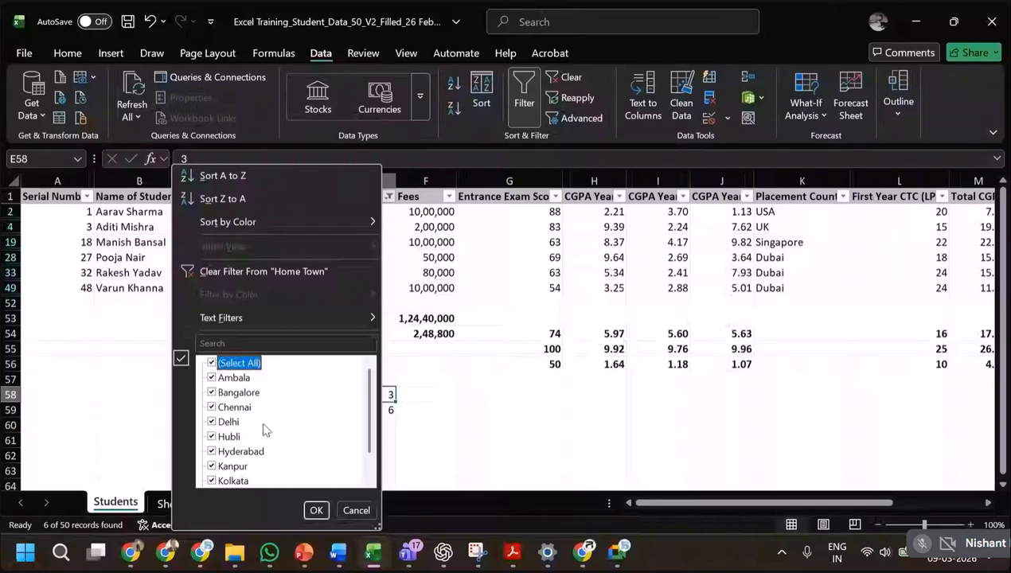
{"action": "left_click", "coordinate": [316, 510]}
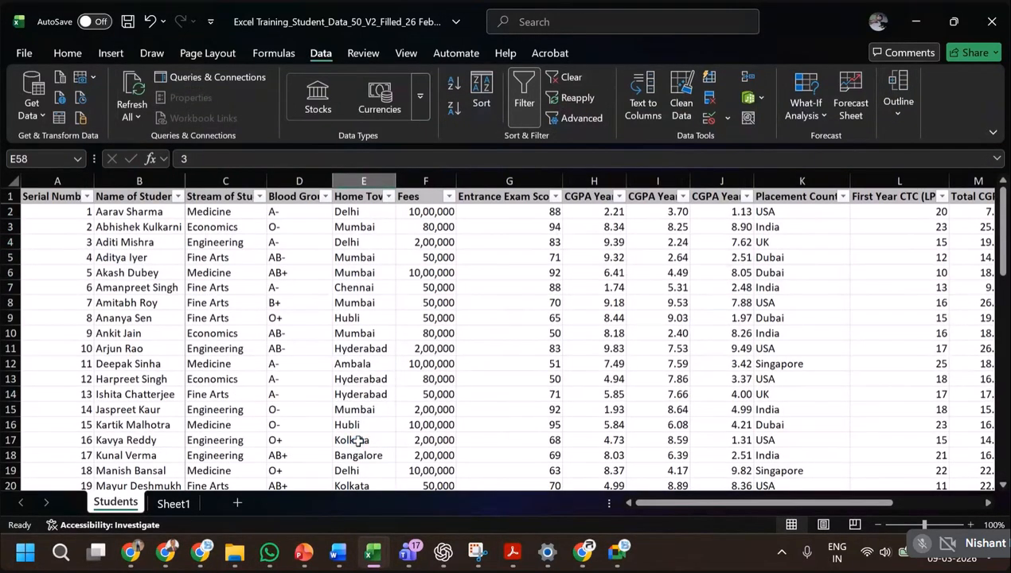
Replace the fixed Bangalore count in E58 with the start of a COUNTIF formula using the Home Town range E2:E51.
{"action": "scroll", "coordinate": [358, 440], "scroll_direction": "down", "scroll_amount": 15}
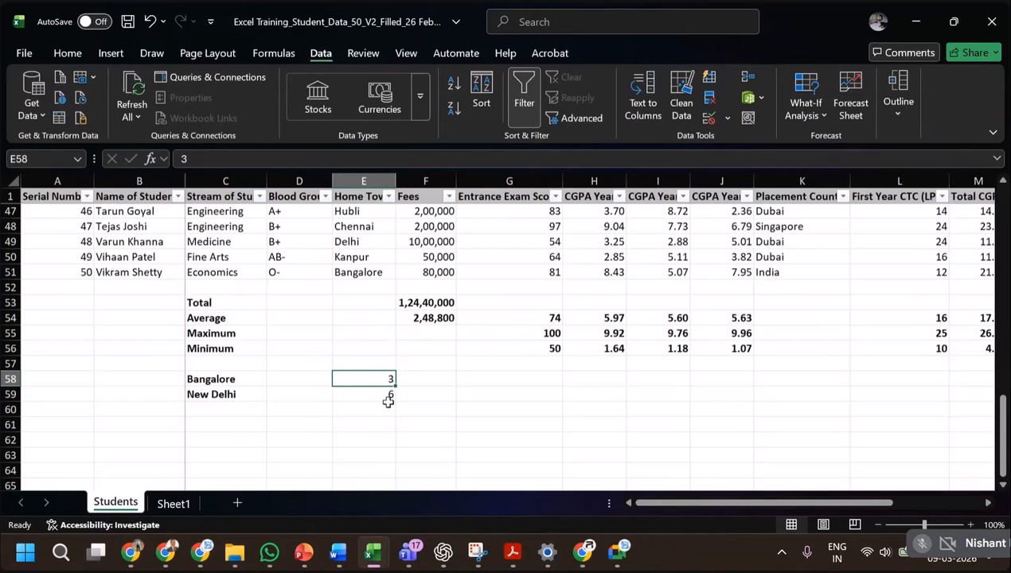
{"action": "type", "text": "="}
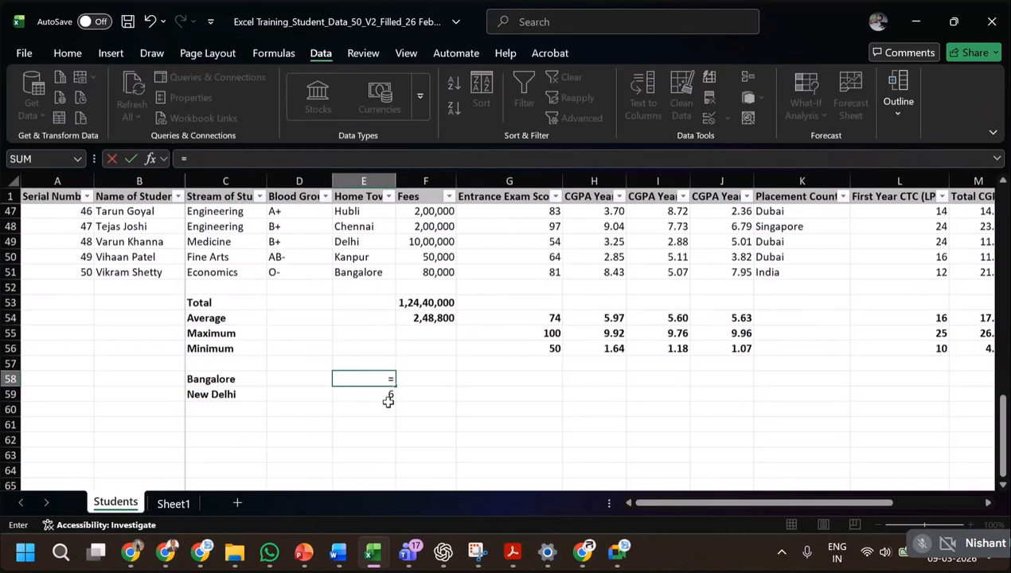
{"action": "type", "text": "countif"}
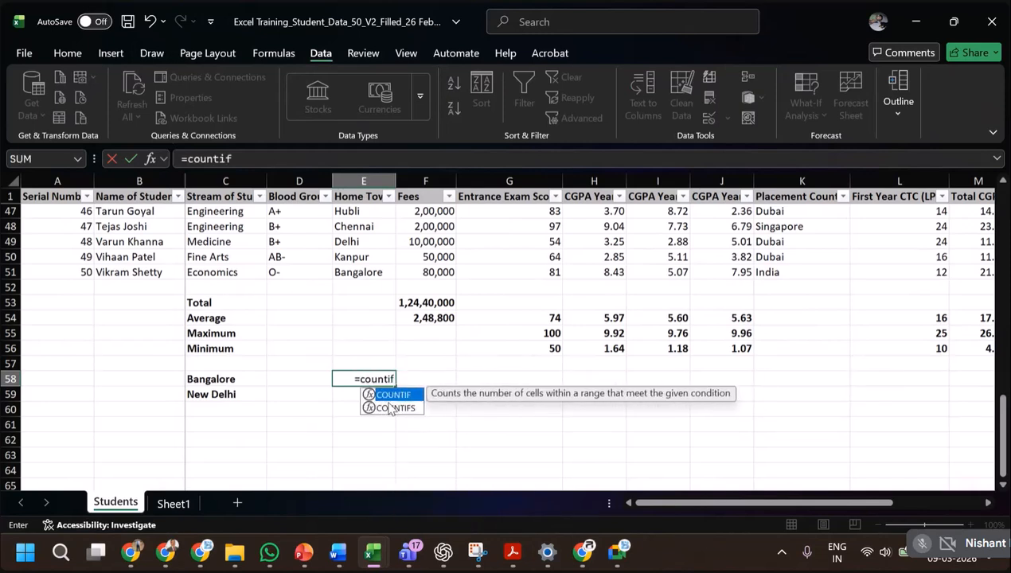
{"action": "type", "text": "("}
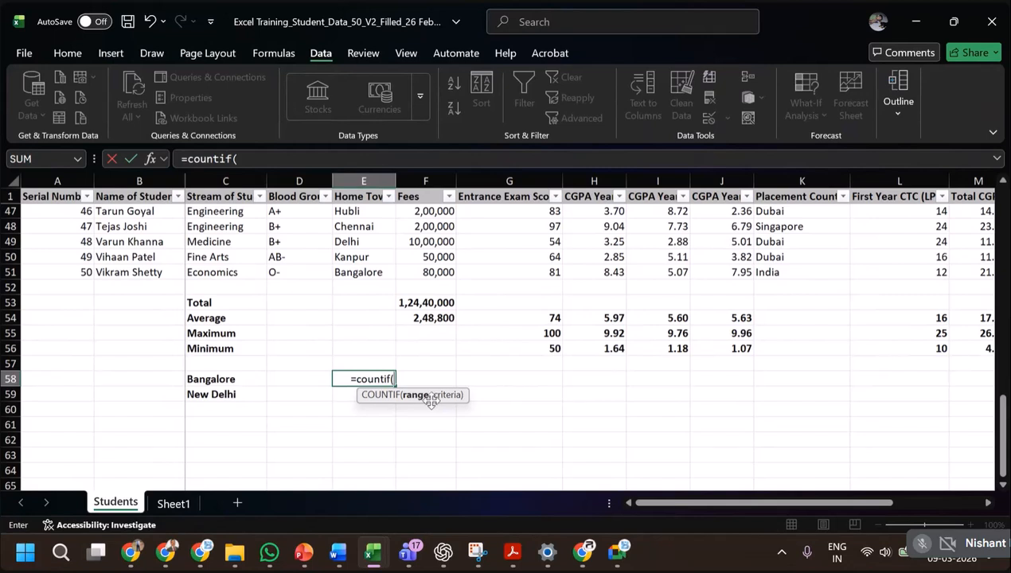
{"action": "left_click", "coordinate": [378, 277]}
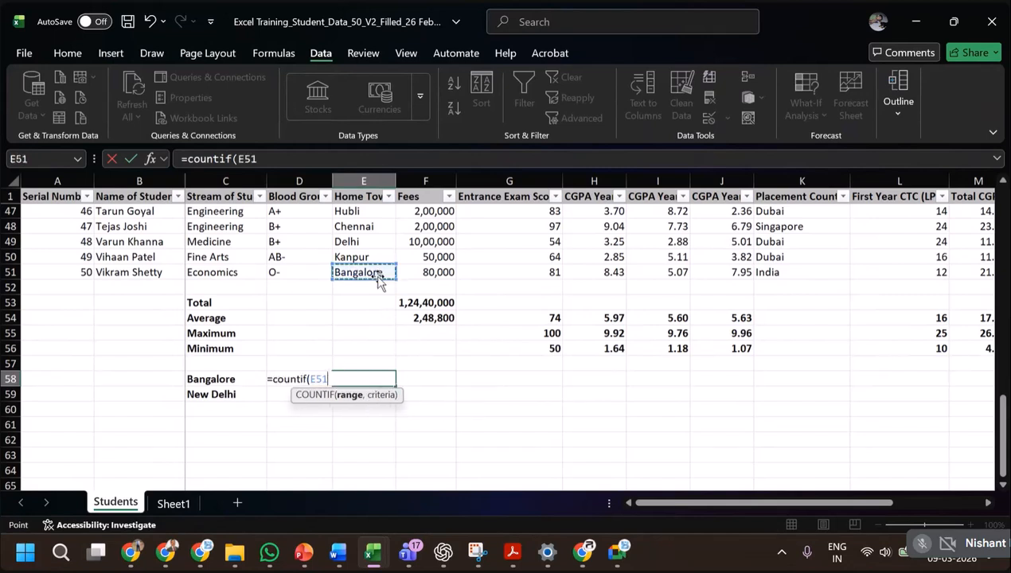
{"action": "key", "text": "ctrl+shift+Up"}
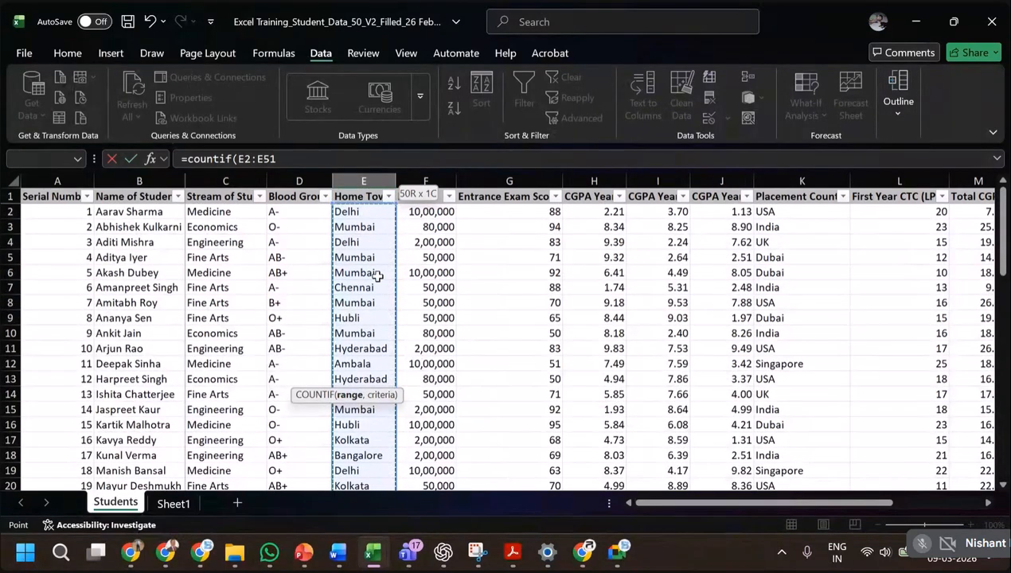
{"action": "key", "text": "Return"}
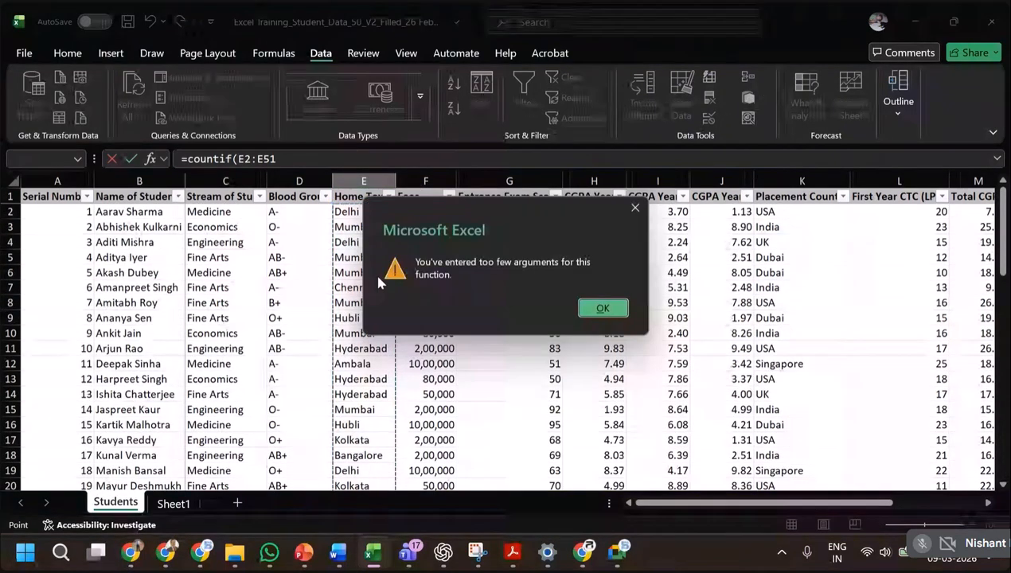
{"action": "key", "text": "Return"}
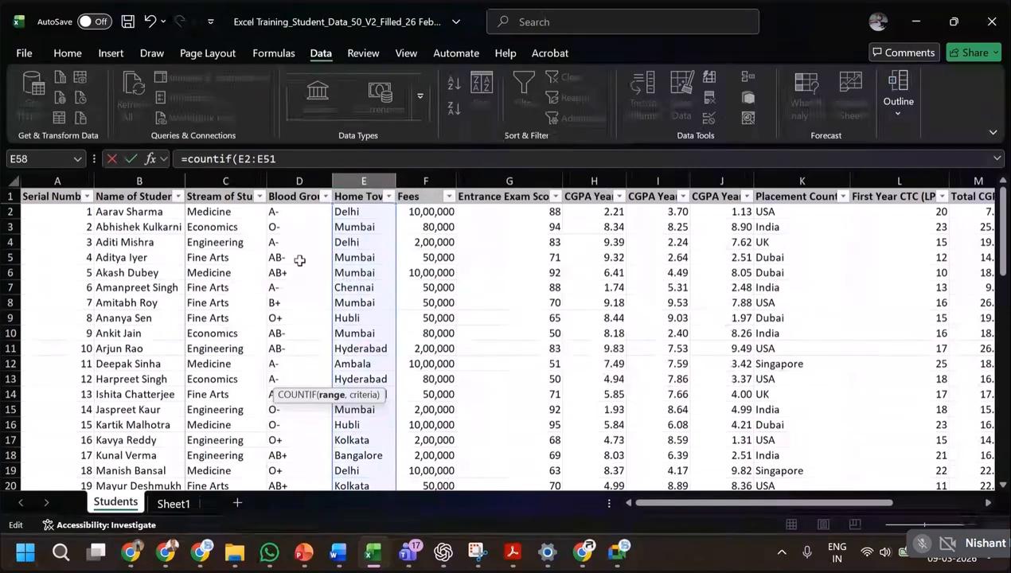
Complete the COUNTIF formula in E58 with the Bangalore label in C58 as its criterion.
{"action": "left_click", "coordinate": [271, 159]}
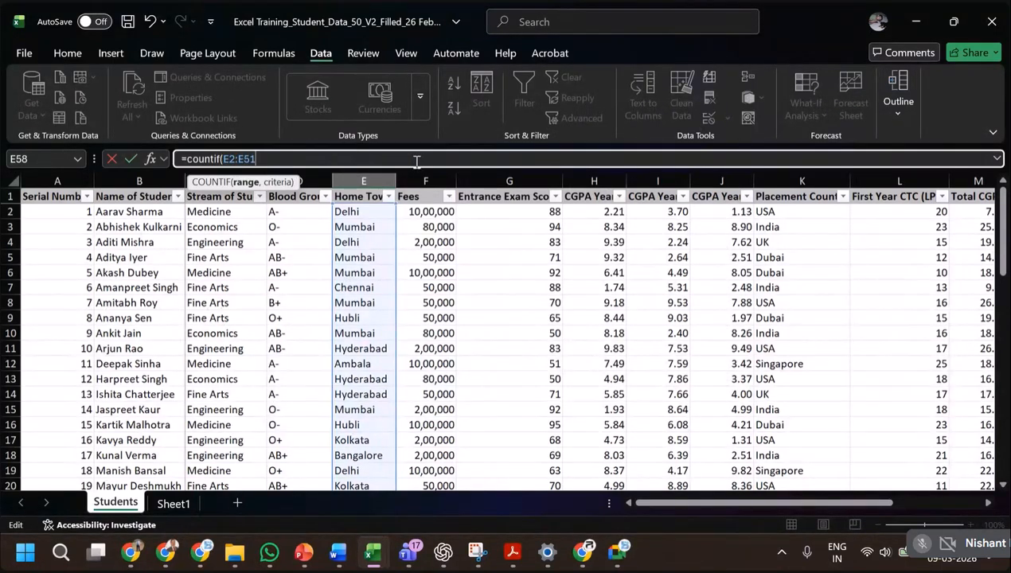
{"action": "type", "text": ","}
{"action": "scroll", "coordinate": [402, 468], "scroll_direction": "down", "scroll_amount": 16}
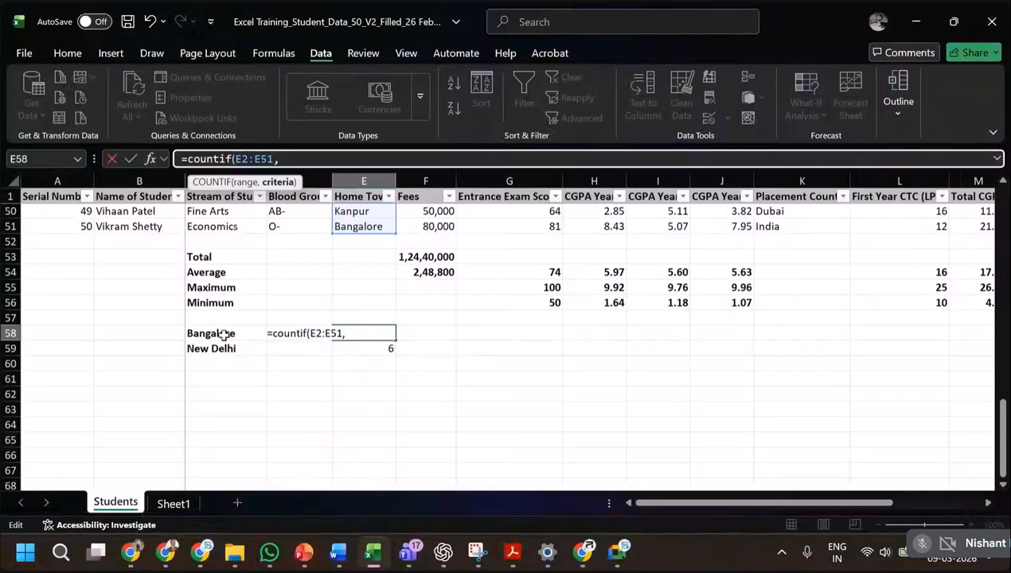
{"action": "left_click", "coordinate": [225, 335]}
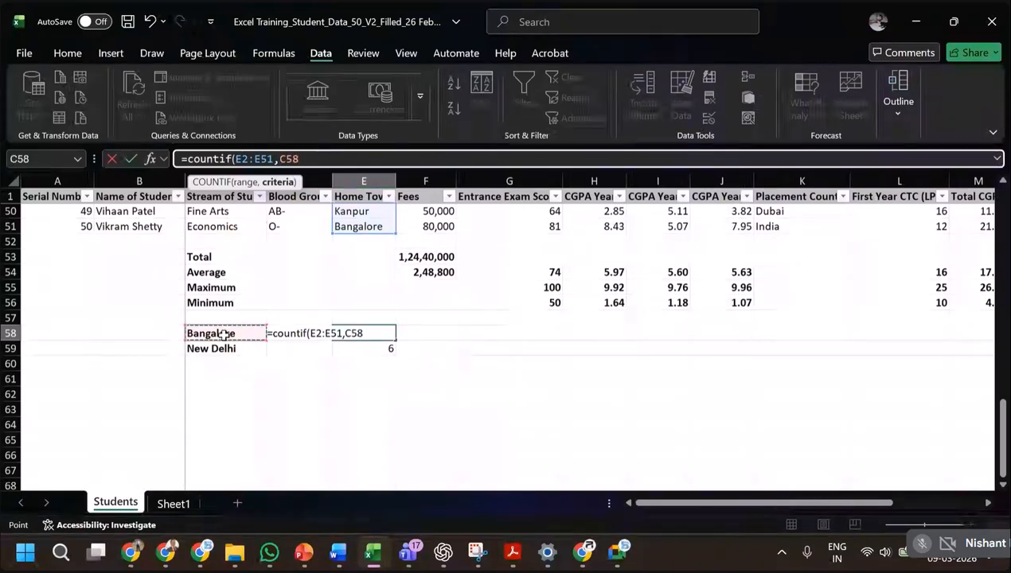
{"action": "key", "text": "Return"}
{"action": "key", "text": "Up"}
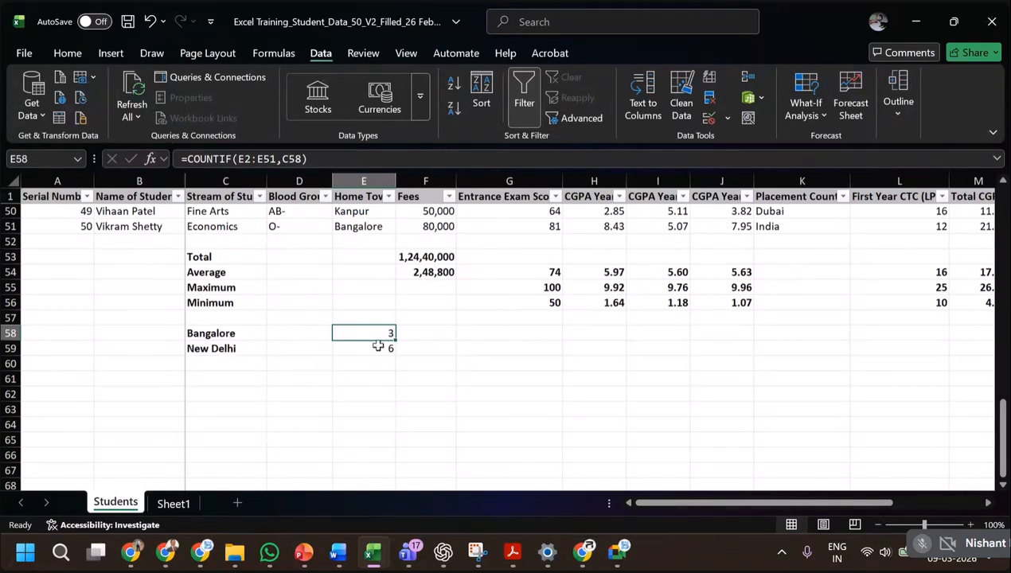
Change the label in C59 to Delhi so it matches the spelling in the Home Town column.
{"action": "left_click", "coordinate": [257, 350]}
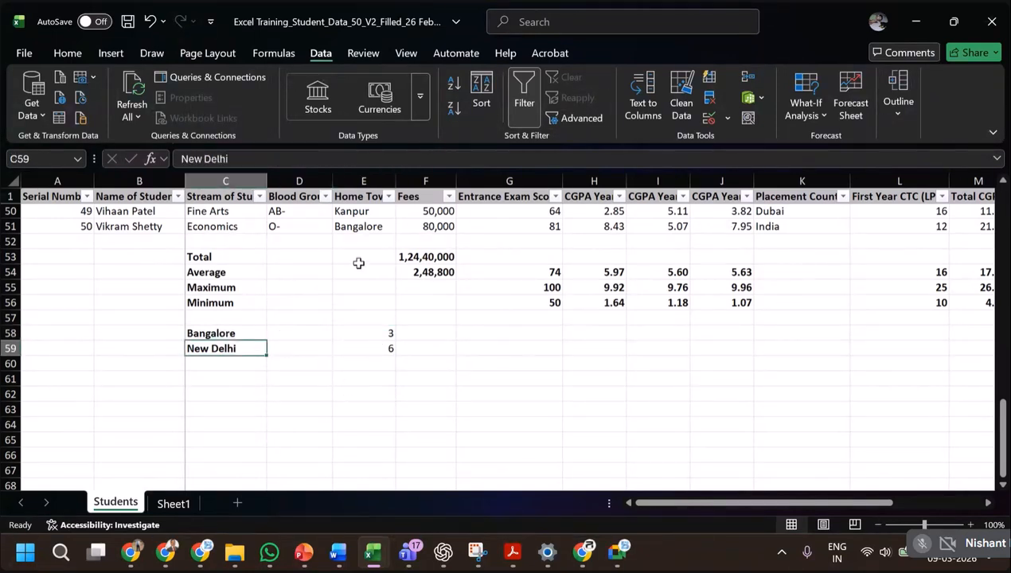
{"action": "type", "text": "De"}
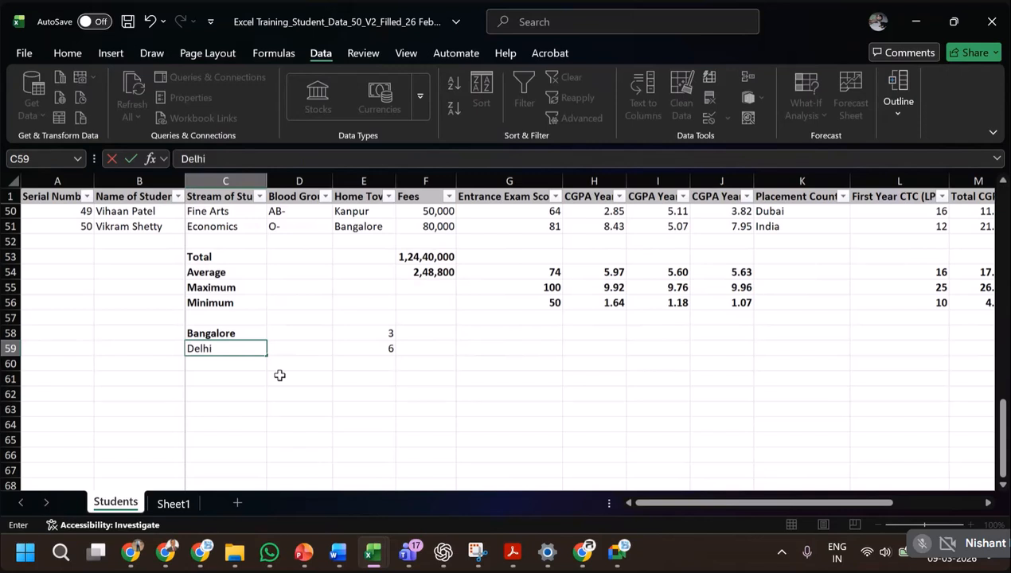
{"action": "type", "text": "lhi"}
{"action": "key", "text": "Return"}
Add the home town labels Kanpur, Chennai and Hubli in C60 to C62, below Delhi.
{"action": "scroll", "coordinate": [280, 371], "scroll_direction": "up", "scroll_amount": 2}
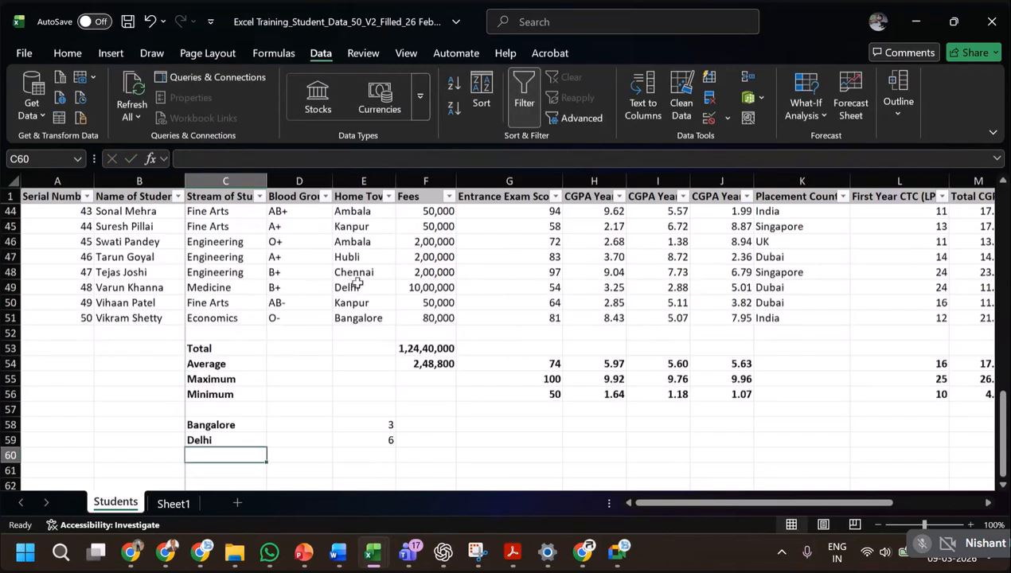
{"action": "type", "text": "Kanpur"}
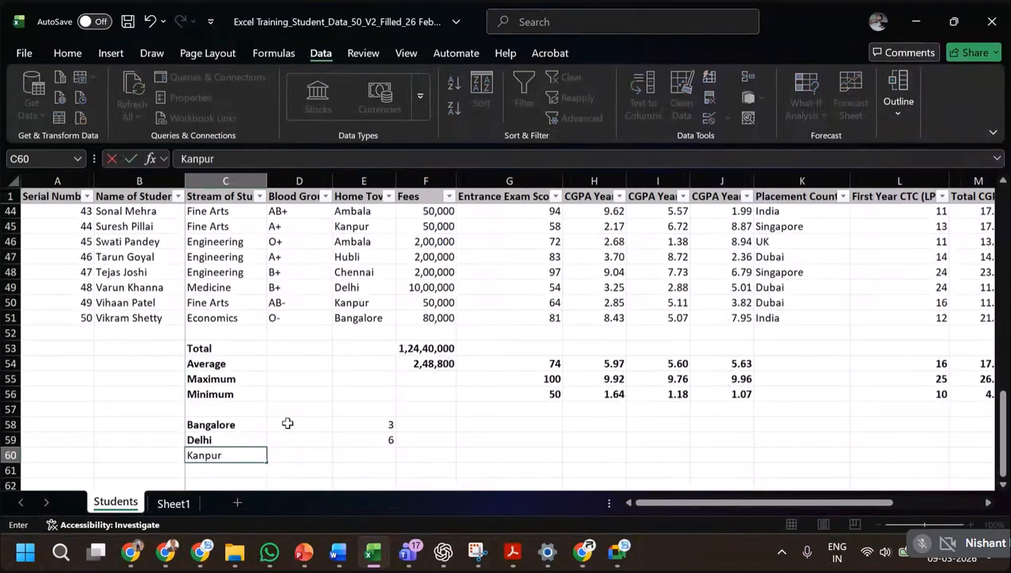
{"action": "key", "text": "Return"}
{"action": "type", "text": "Ch"}
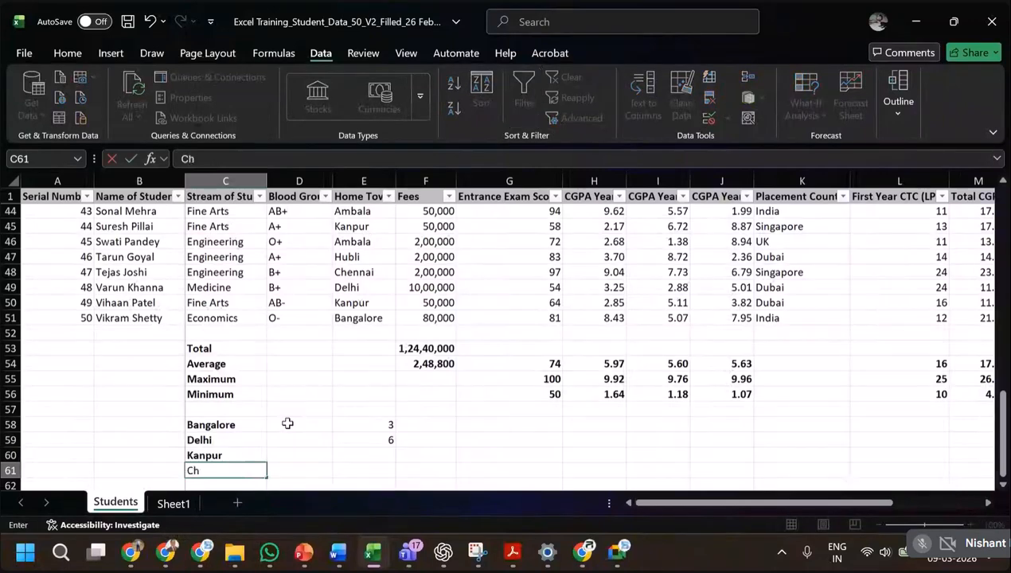
{"action": "type", "text": "ennai"}
{"action": "key", "text": "Return"}
{"action": "type", "text": "H"}
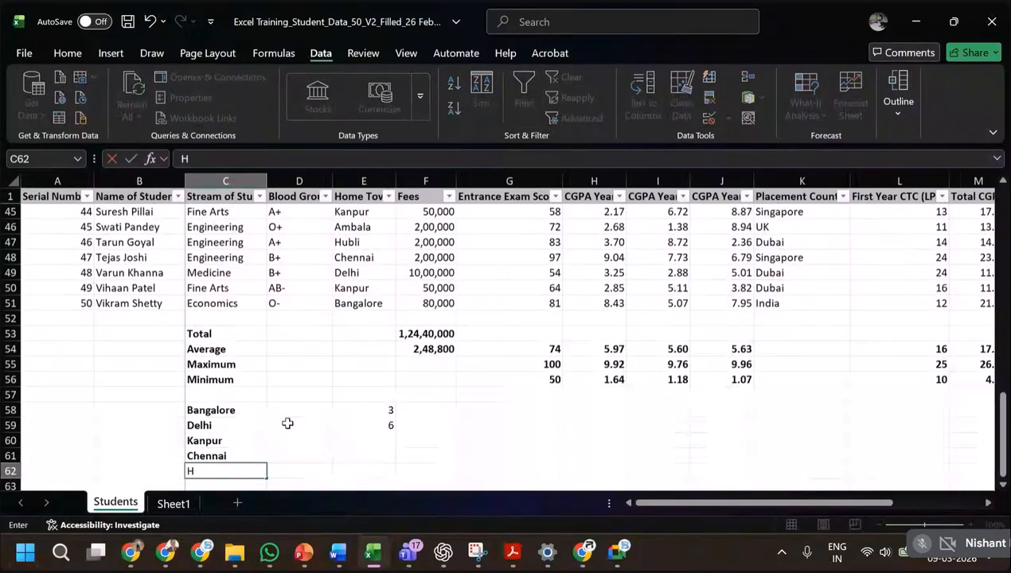
{"action": "type", "text": "ubli"}
{"action": "key", "text": "Return"}
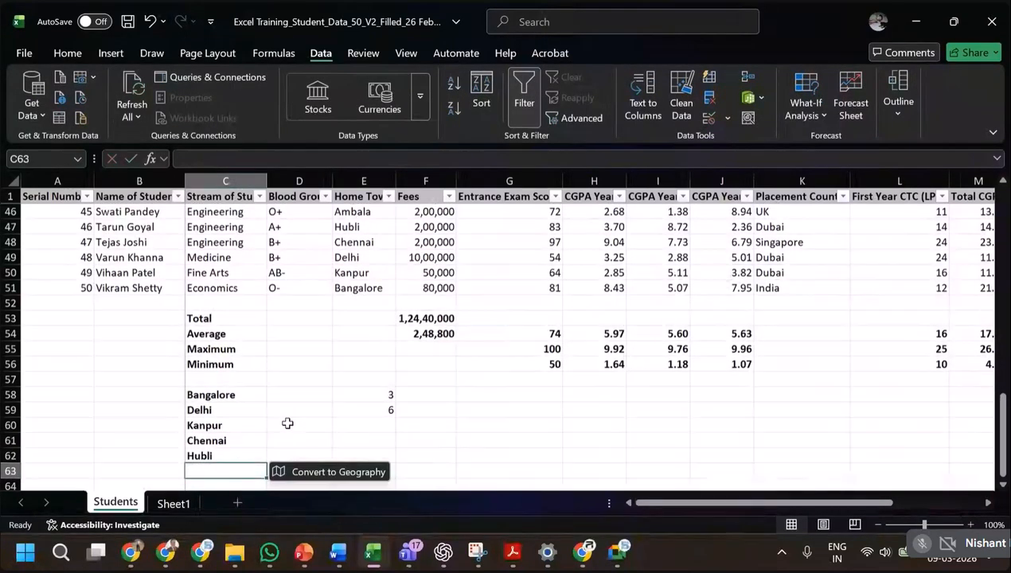
Examine the Bangalore COUNTIF formula in E58 against the first and last Home Town entries, E2 and E51.
{"action": "scroll", "coordinate": [371, 402], "scroll_direction": "down", "scroll_amount": 1}
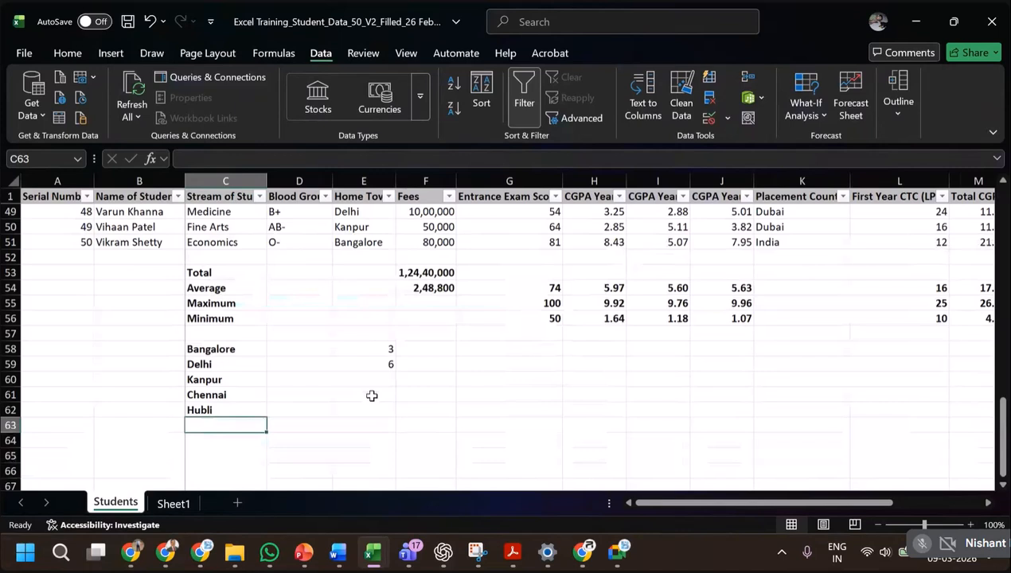
{"action": "left_click", "coordinate": [390, 347]}
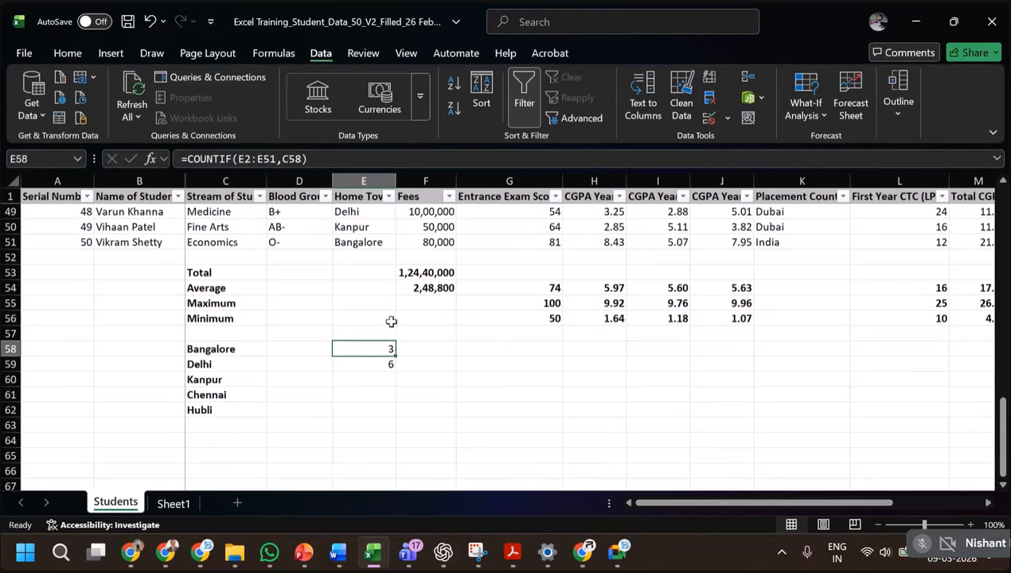
{"action": "left_click", "coordinate": [390, 246]}
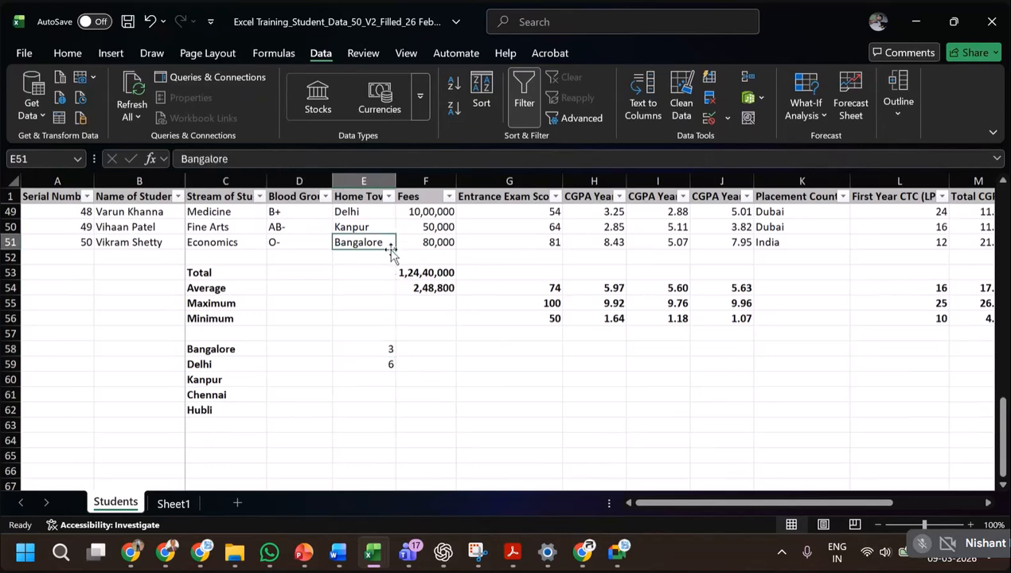
{"action": "scroll", "coordinate": [395, 262], "scroll_direction": "up", "scroll_amount": 13}
{"action": "scroll", "coordinate": [394, 271], "scroll_direction": "up", "scroll_amount": 3}
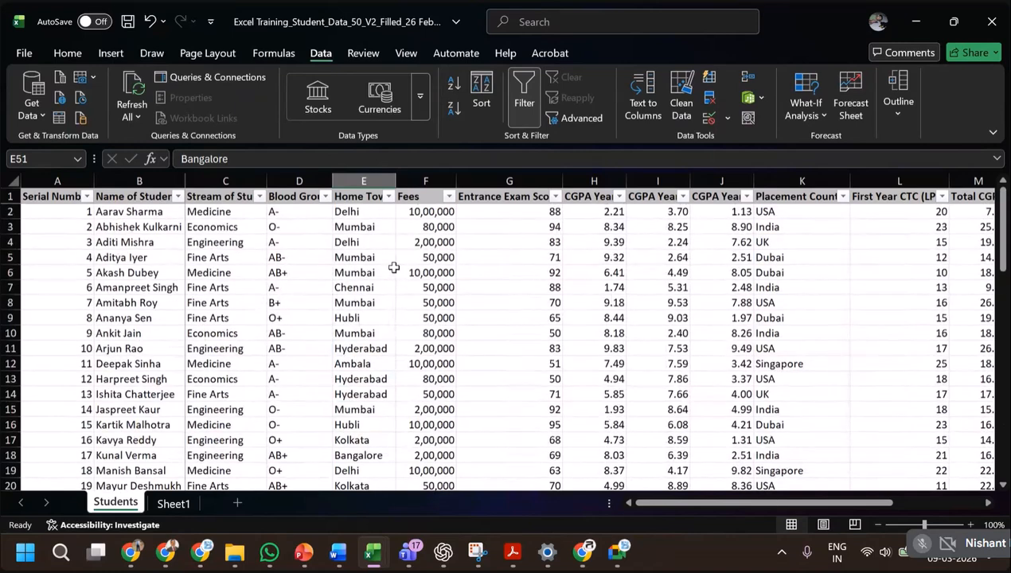
{"action": "left_click", "coordinate": [371, 212]}
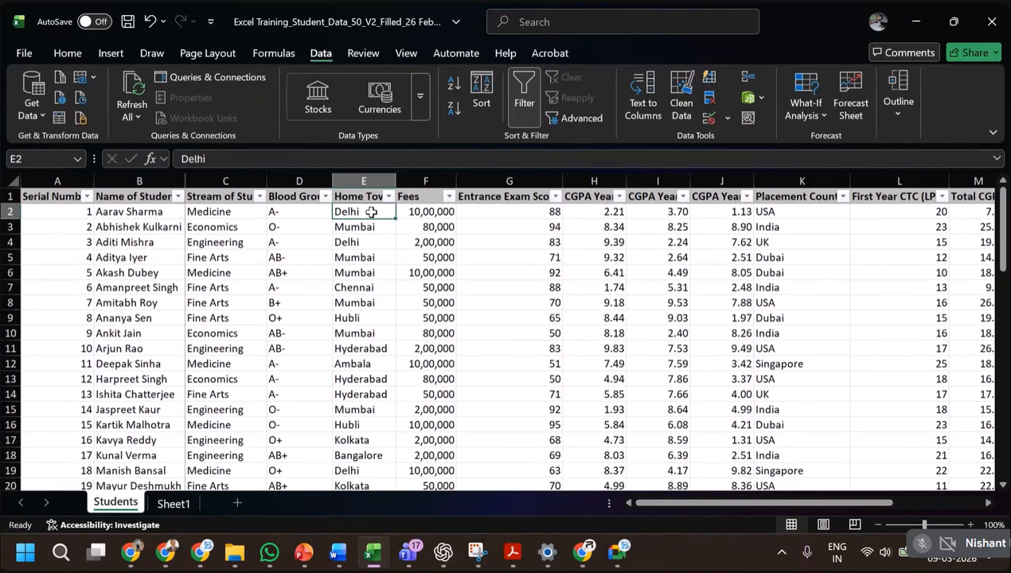
{"action": "key", "text": "ctrl+shift+Down"}
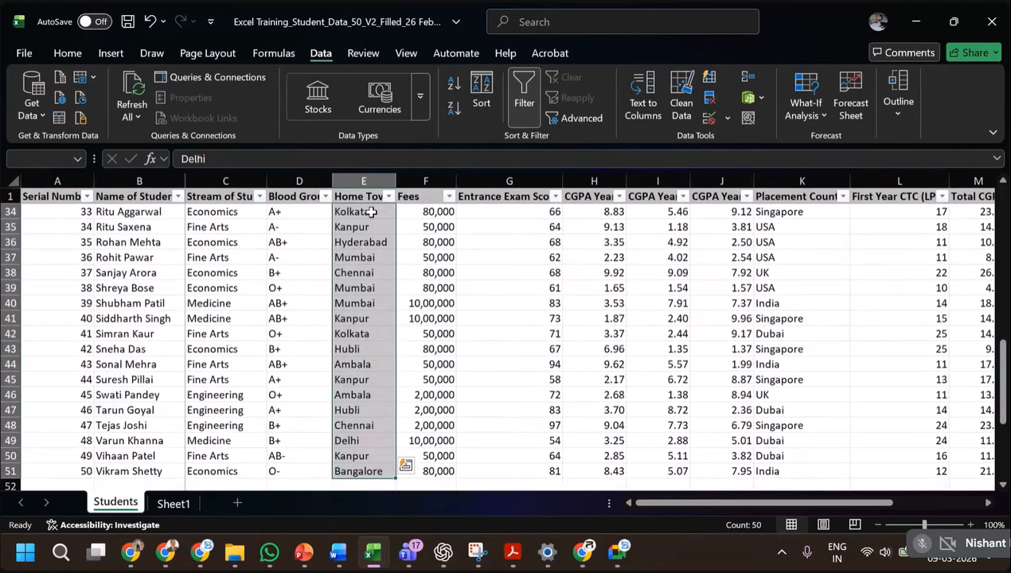
{"action": "scroll", "coordinate": [399, 250], "scroll_direction": "up", "scroll_amount": 9}
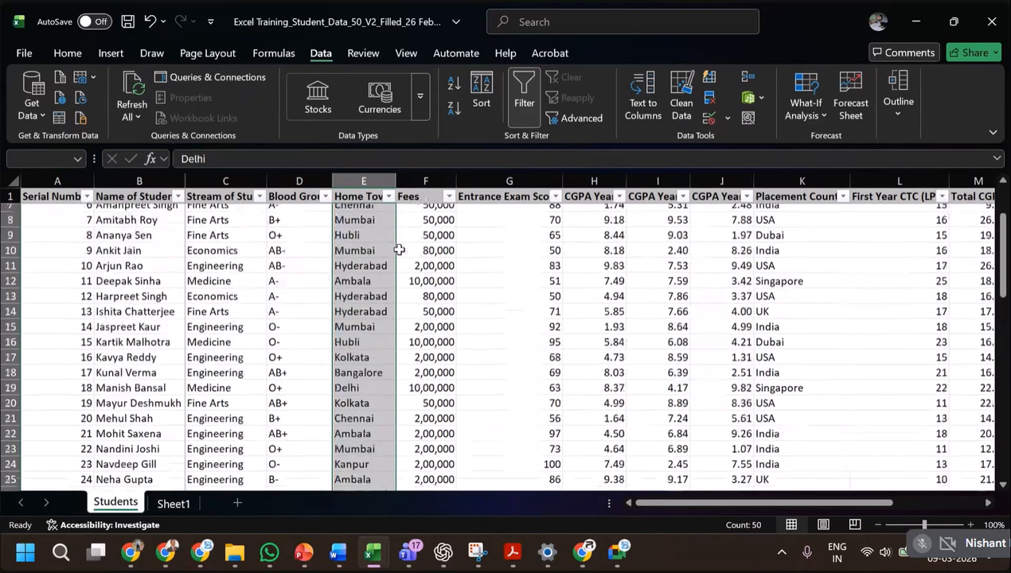
{"action": "scroll", "coordinate": [383, 231], "scroll_direction": "up", "scroll_amount": 2}
{"action": "left_click", "coordinate": [370, 211]}
{"action": "scroll", "coordinate": [374, 302], "scroll_direction": "down", "scroll_amount": 12}
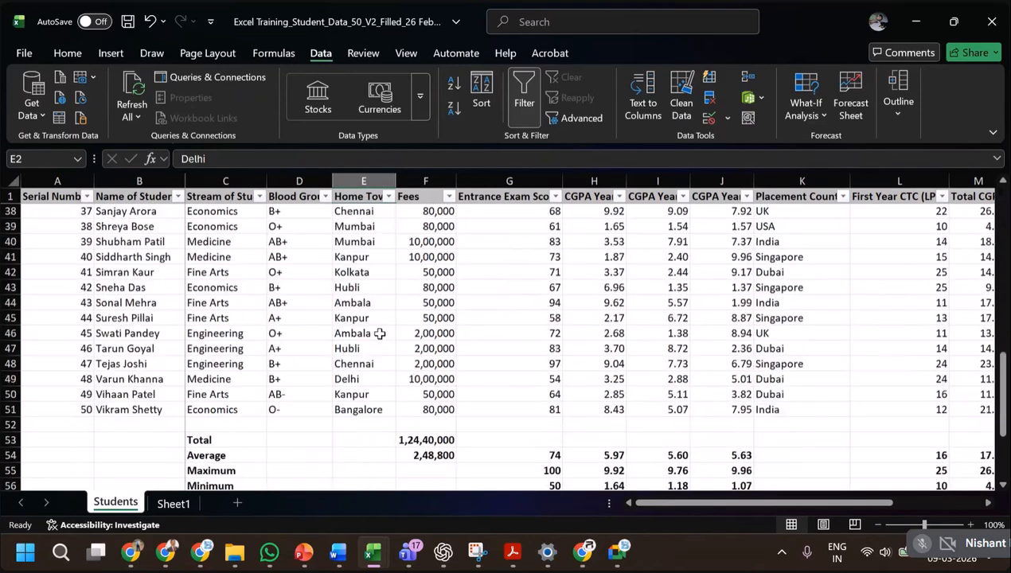
{"action": "left_click", "coordinate": [371, 409]}
{"action": "scroll", "coordinate": [371, 410], "scroll_direction": "down", "scroll_amount": 1}
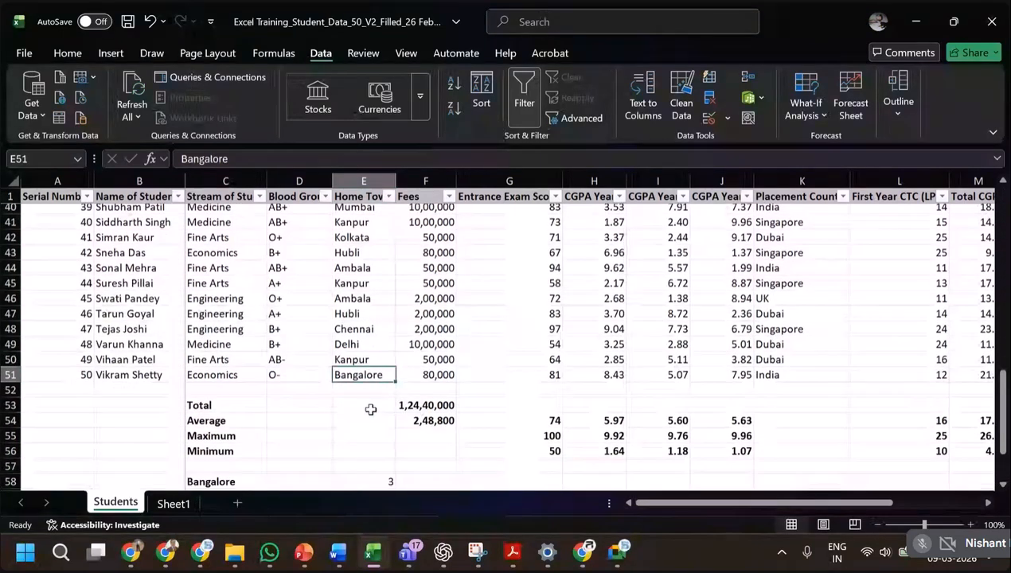
{"action": "scroll", "coordinate": [370, 398], "scroll_direction": "down", "scroll_amount": 4}
Copy the COUNTIF formula from E58 down through E62 and check the range references in E59 and E60.
{"action": "left_click", "coordinate": [377, 288]}
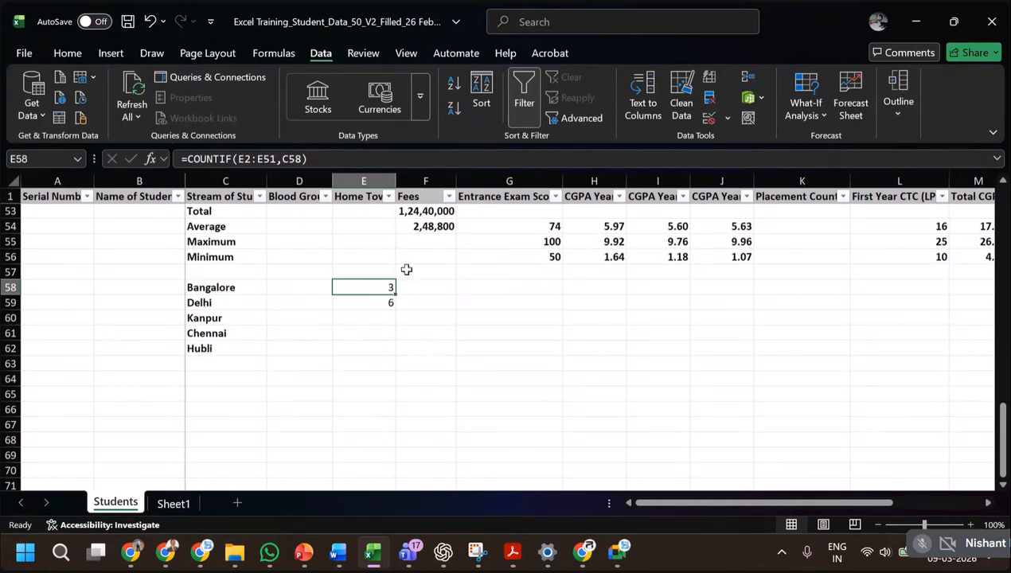
{"action": "key", "text": "ctrl+c"}
{"action": "key", "text": "shift+Down"}
{"action": "key", "text": "shift+Down"}
{"action": "key", "text": "shift+Down"}
{"action": "key", "text": "shift+Down"}
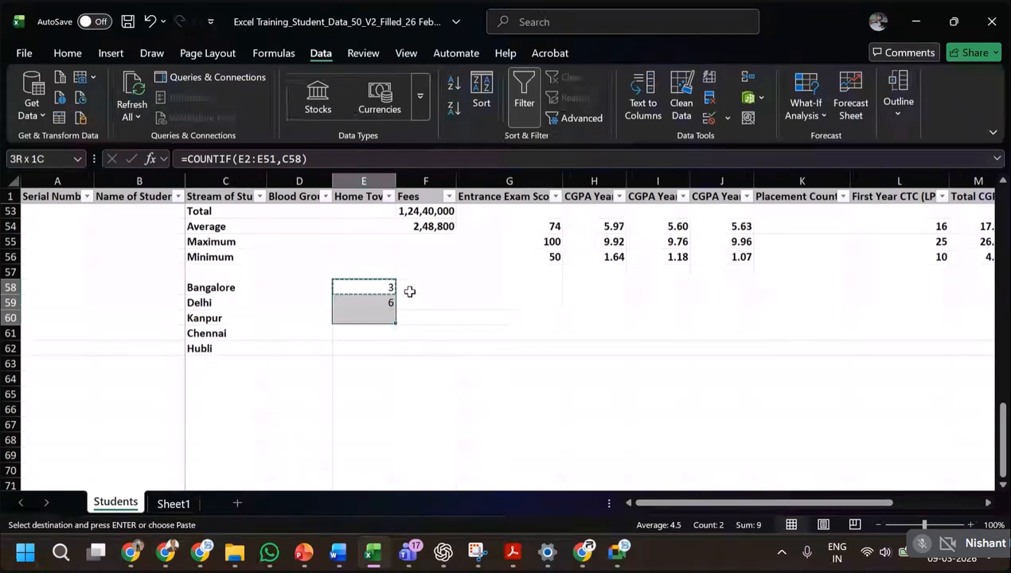
{"action": "key", "text": "shift+Up"}
{"action": "key", "text": "shift+Down"}
{"action": "key", "text": "ctrl+v"}
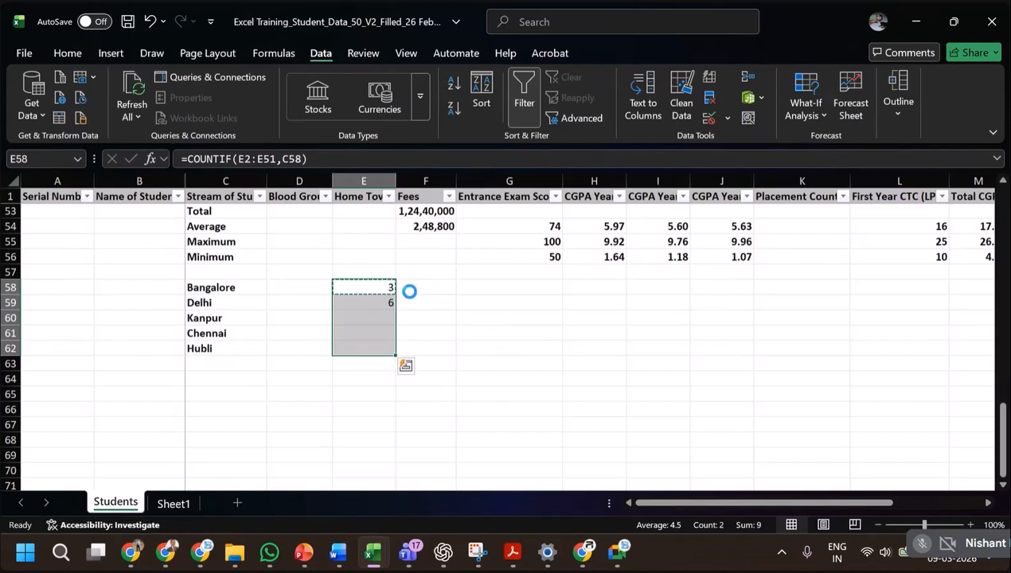
{"action": "left_click", "coordinate": [381, 304]}
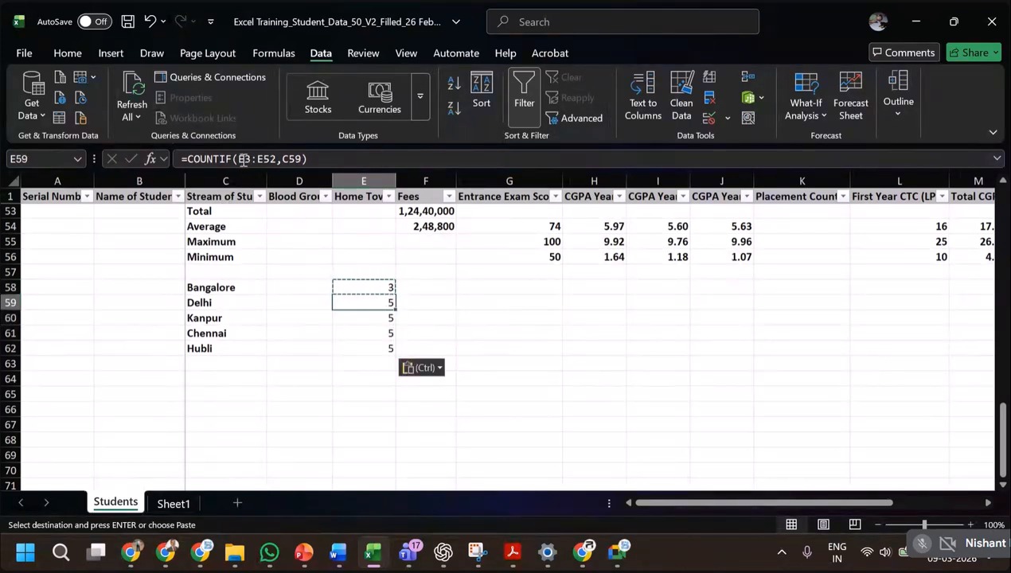
{"action": "left_click", "coordinate": [364, 319]}
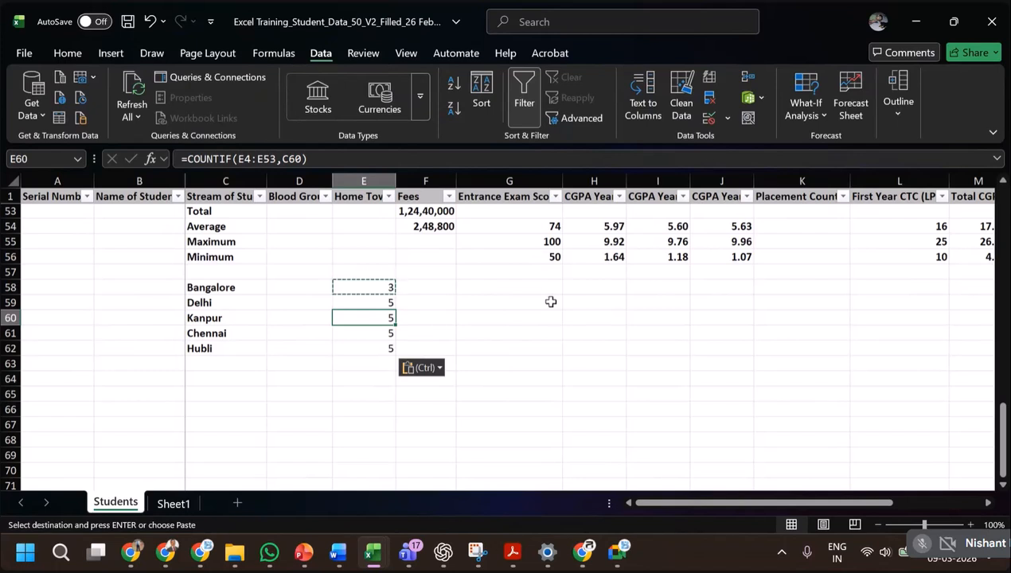
Lock the row numbers of the Home Town range in E58's COUNTIF formula, making it E$2:E$51.
{"action": "left_click", "coordinate": [383, 286]}
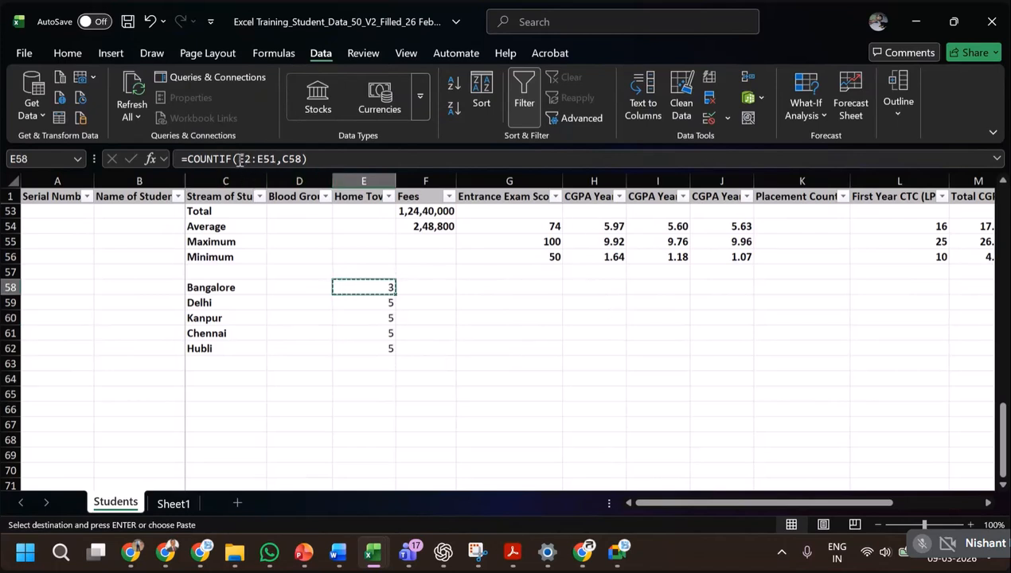
{"action": "key", "text": "F2"}
{"action": "scroll", "coordinate": [444, 291], "scroll_direction": "up", "scroll_amount": 2}
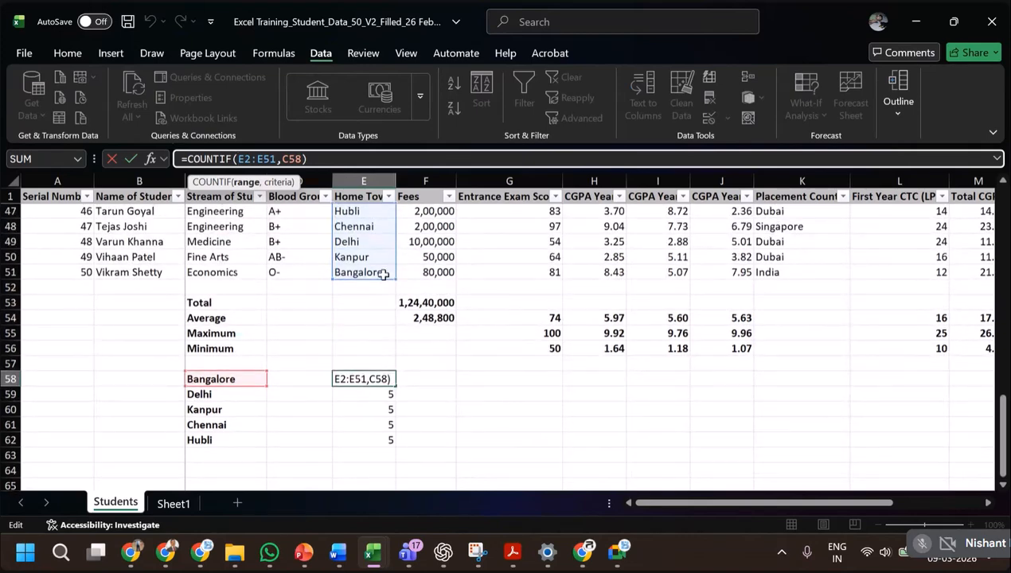
{"action": "left_click", "coordinate": [255, 158]}
{"action": "type", "text": "$"}
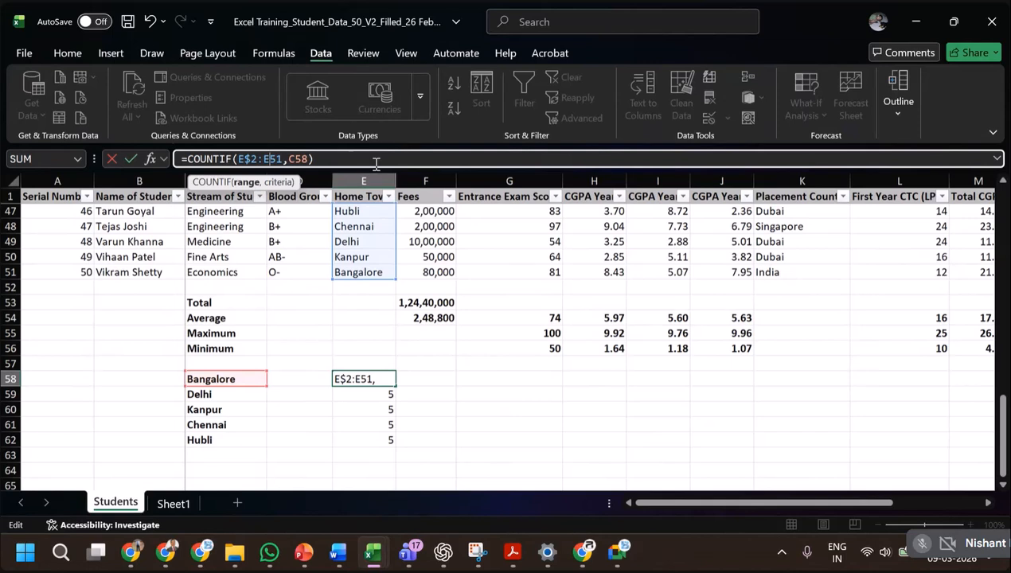
{"action": "key", "text": "Right"}
{"action": "key", "text": "Right"}
{"action": "key", "text": "Right"}
{"action": "type", "text": "$"}
{"action": "key", "text": "Return"}
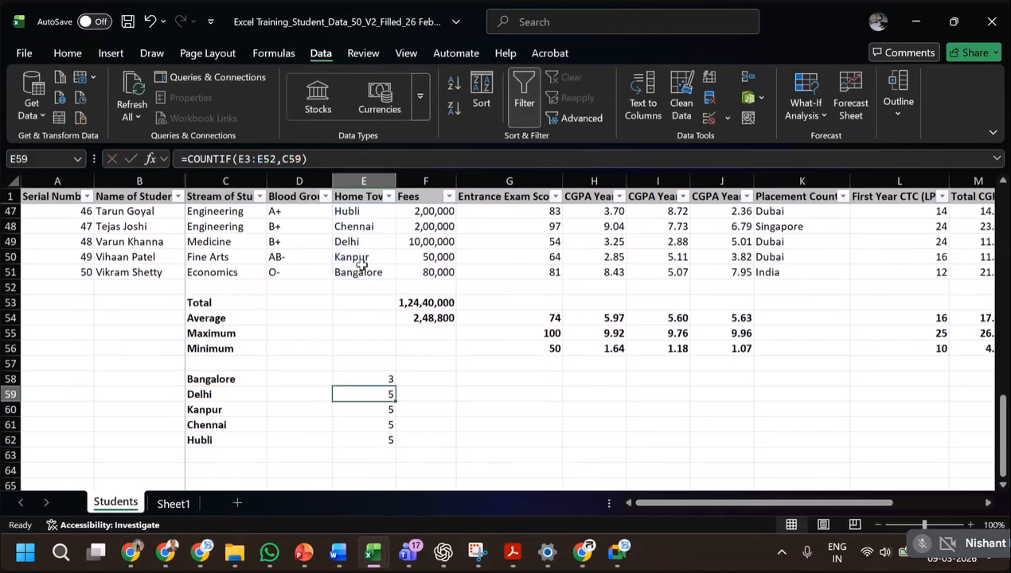
Copy the row-locked COUNTIF formula from E58 down through E62 and check the references in E59 to E62.
{"action": "left_click", "coordinate": [374, 380]}
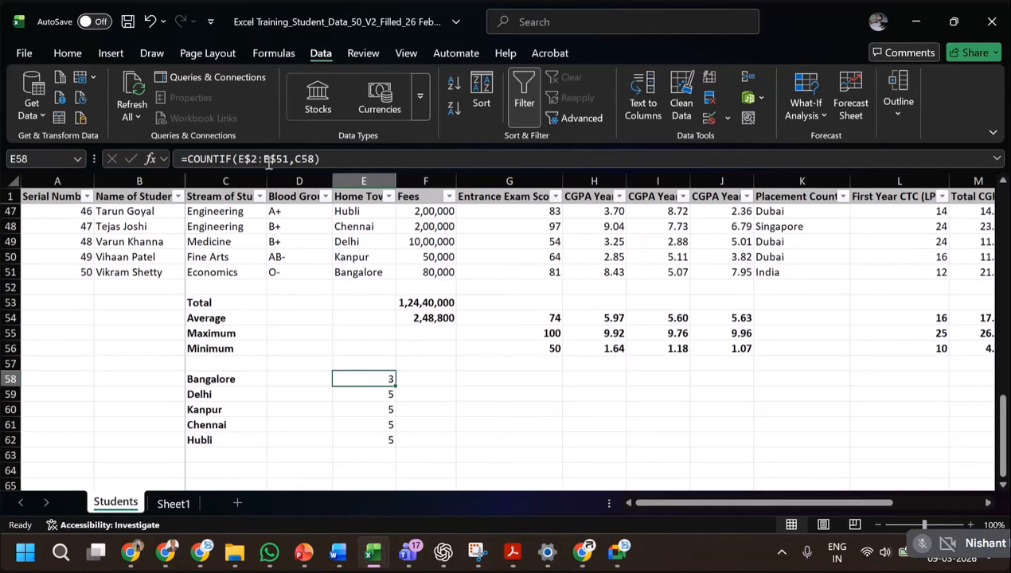
{"action": "key", "text": "ctrl+c"}
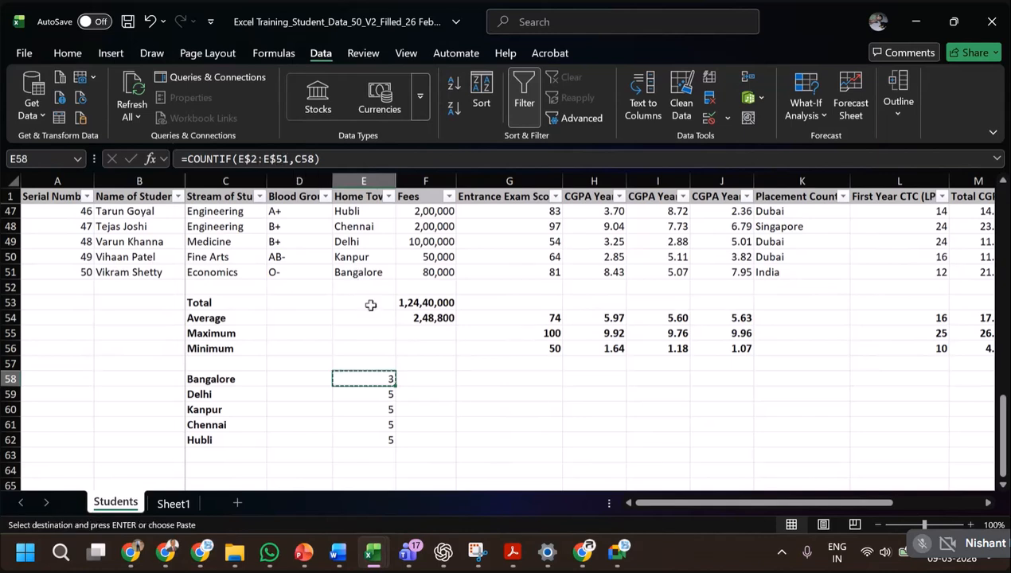
{"action": "key", "text": "shift+Down"}
{"action": "key", "text": "shift+Down"}
{"action": "key", "text": "shift+Down"}
{"action": "key", "text": "shift+Down"}
{"action": "key", "text": "ctrl+v"}
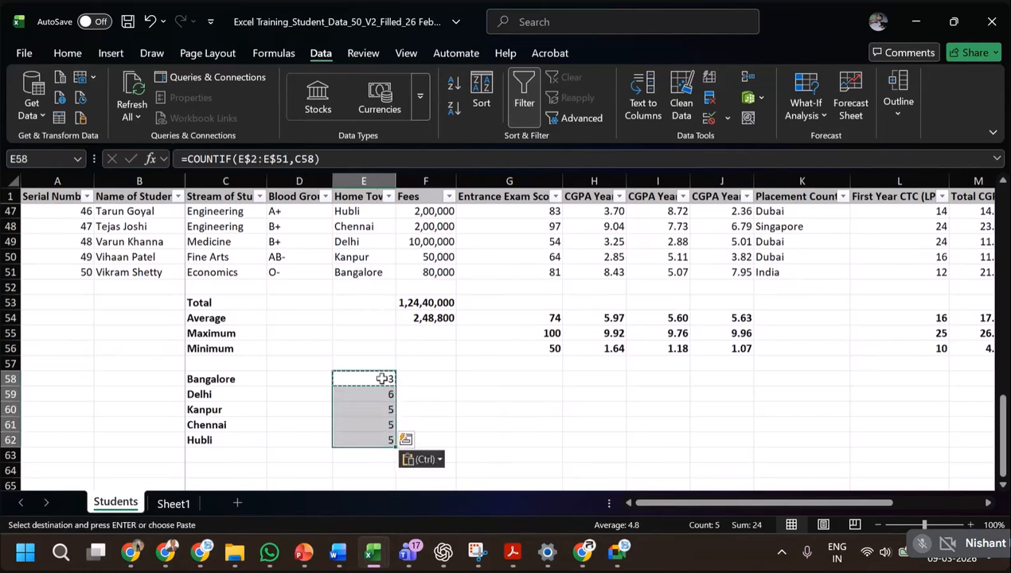
{"action": "left_click", "coordinate": [382, 394]}
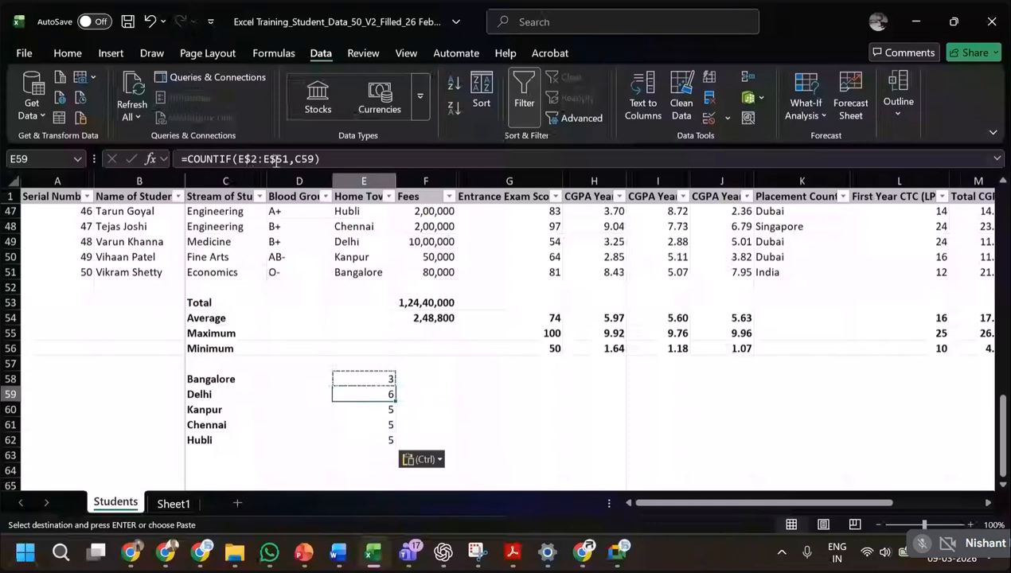
{"action": "left_click", "coordinate": [373, 409]}
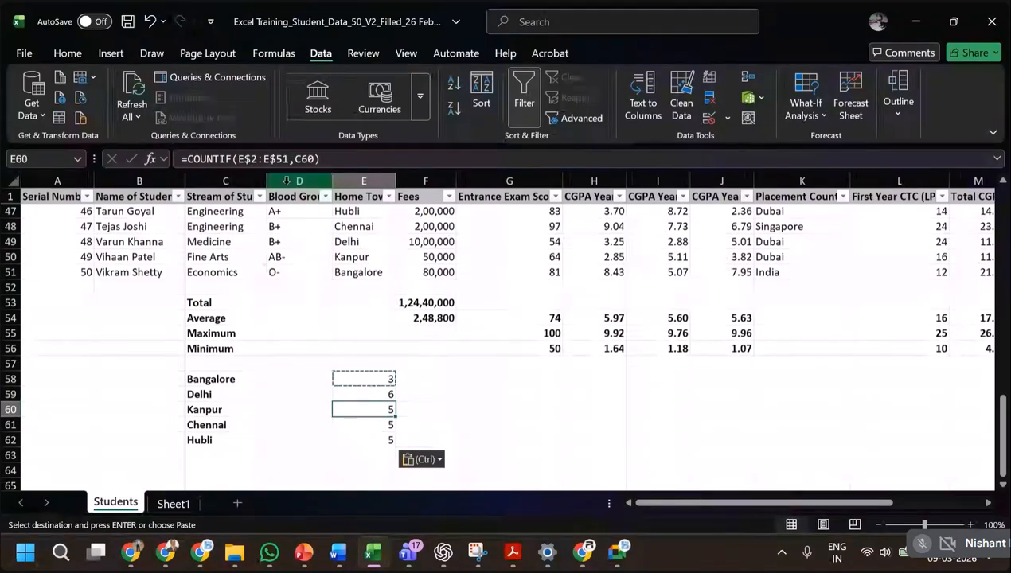
{"action": "left_click", "coordinate": [374, 424]}
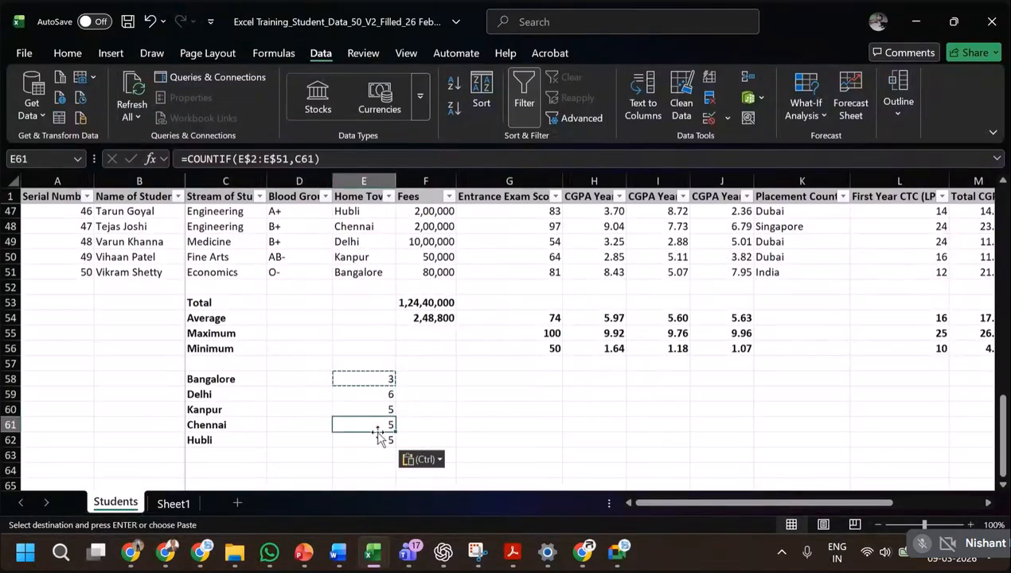
{"action": "left_click", "coordinate": [374, 439]}
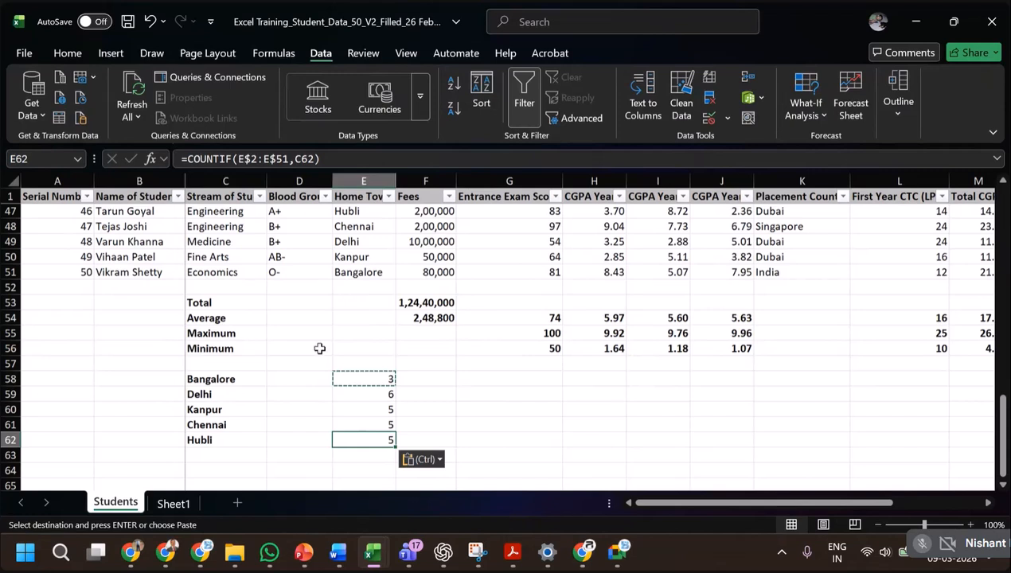
Make the range and criterion in the Hubli formula in E62 fully absolute: =COUNTIF($E$2:$E$51,$C$62).
{"action": "scroll", "coordinate": [359, 424], "scroll_direction": "down", "scroll_amount": 1}
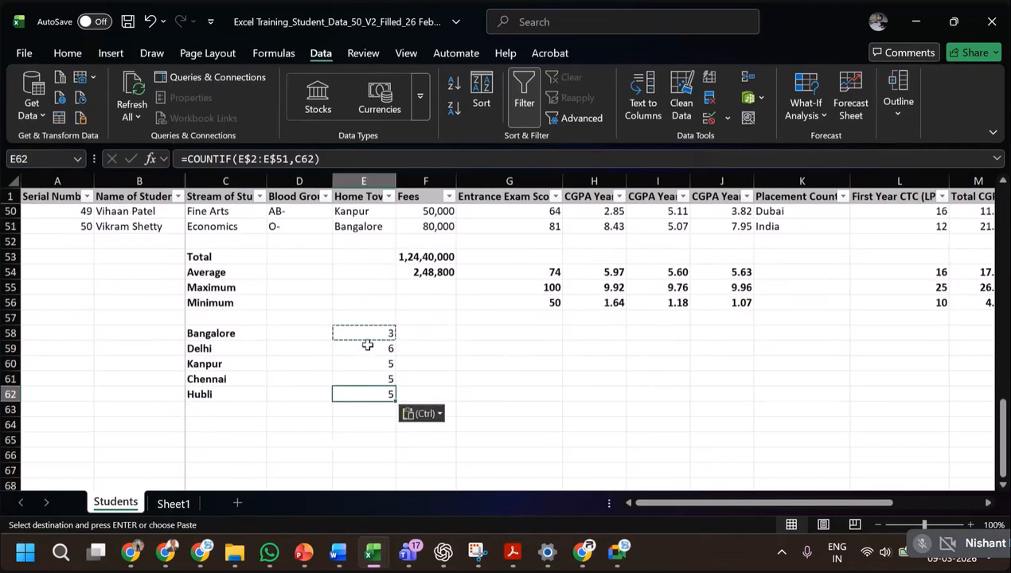
{"action": "left_click", "coordinate": [238, 159]}
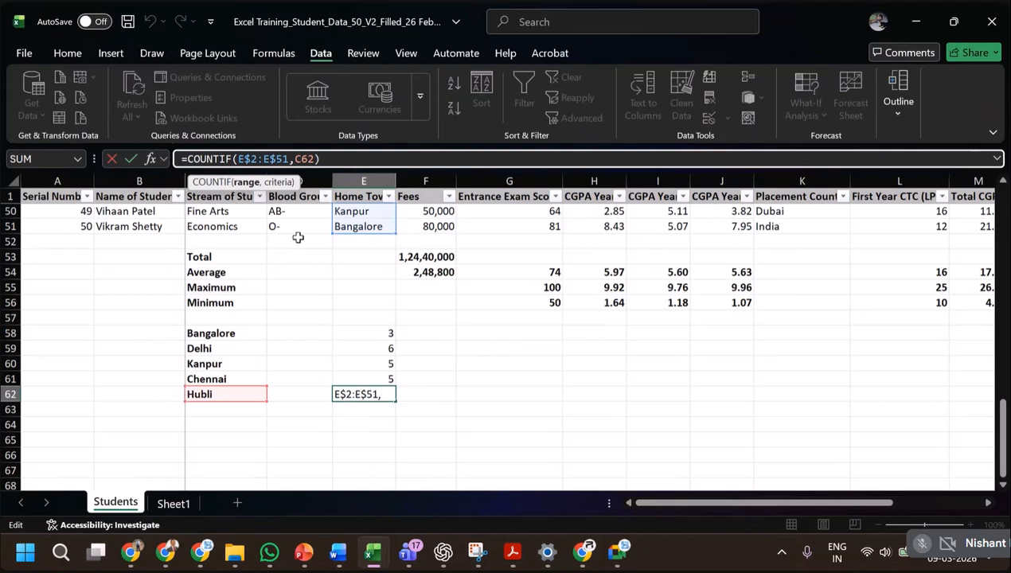
{"action": "type", "text": "$E"}
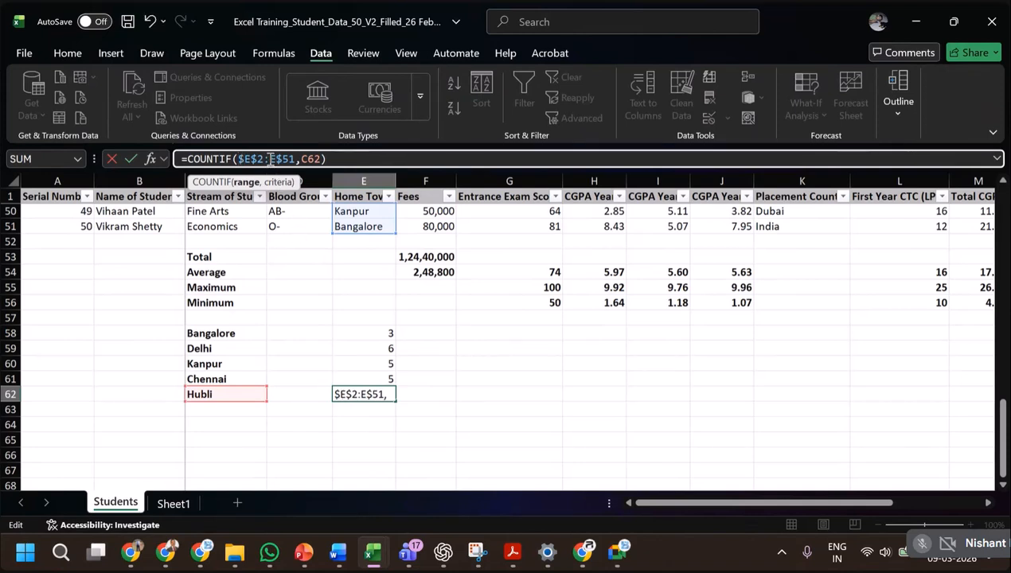
{"action": "type", "text": "$"}
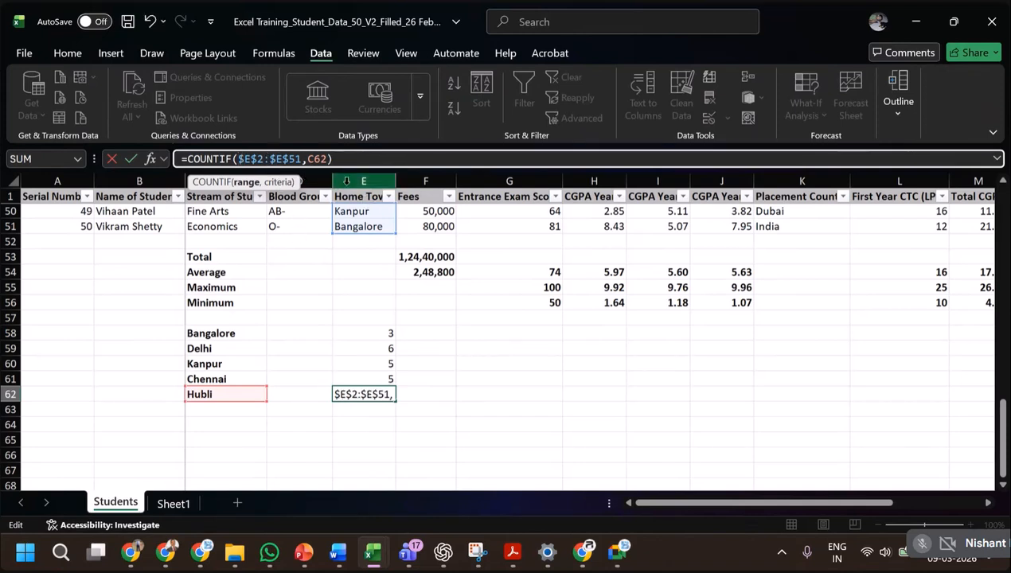
{"action": "left_click", "coordinate": [310, 154]}
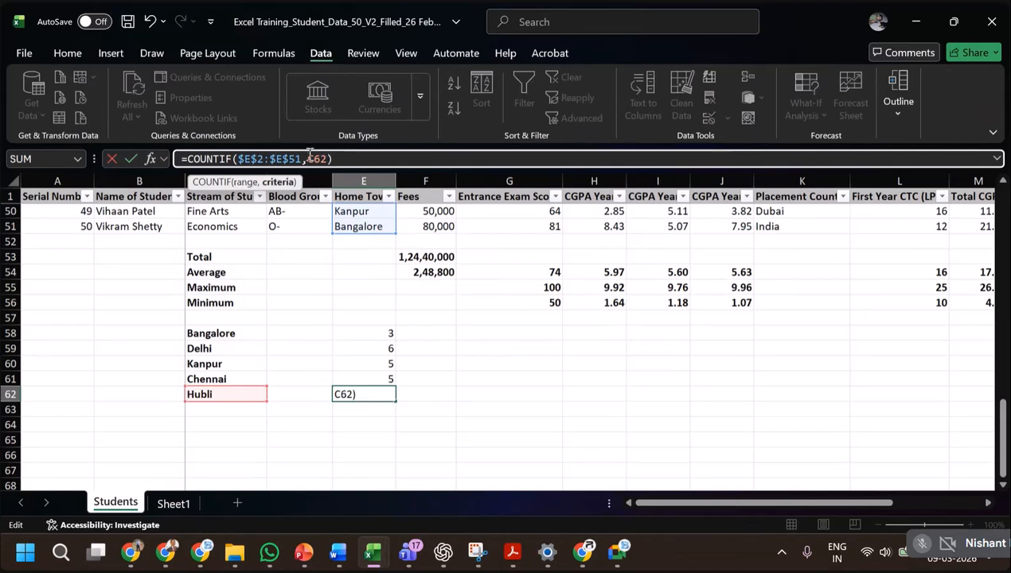
{"action": "type", "text": "$E"}
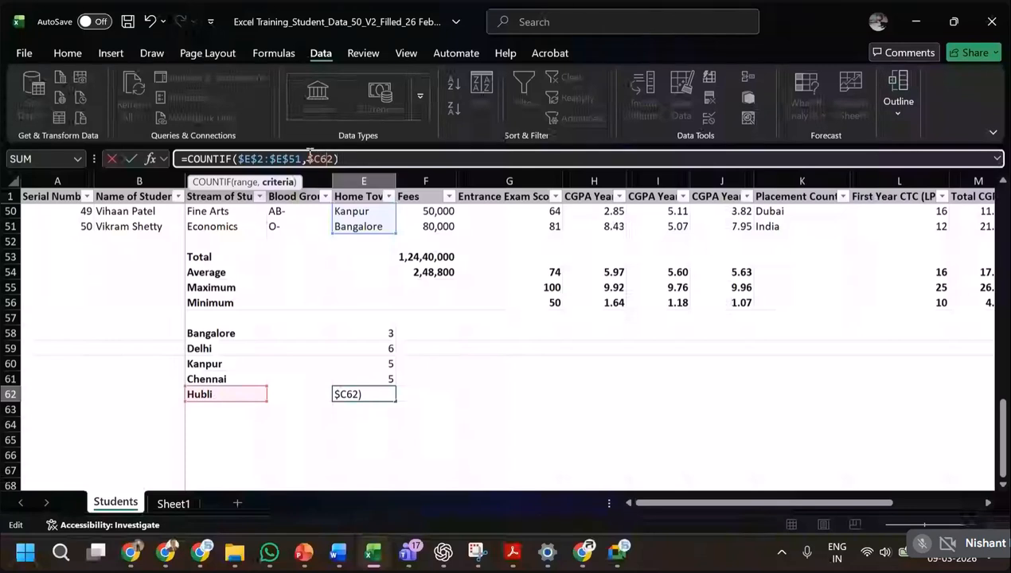
{"action": "type", "text": "$"}
{"action": "key", "text": "Return"}
{"action": "key", "text": "Up"}
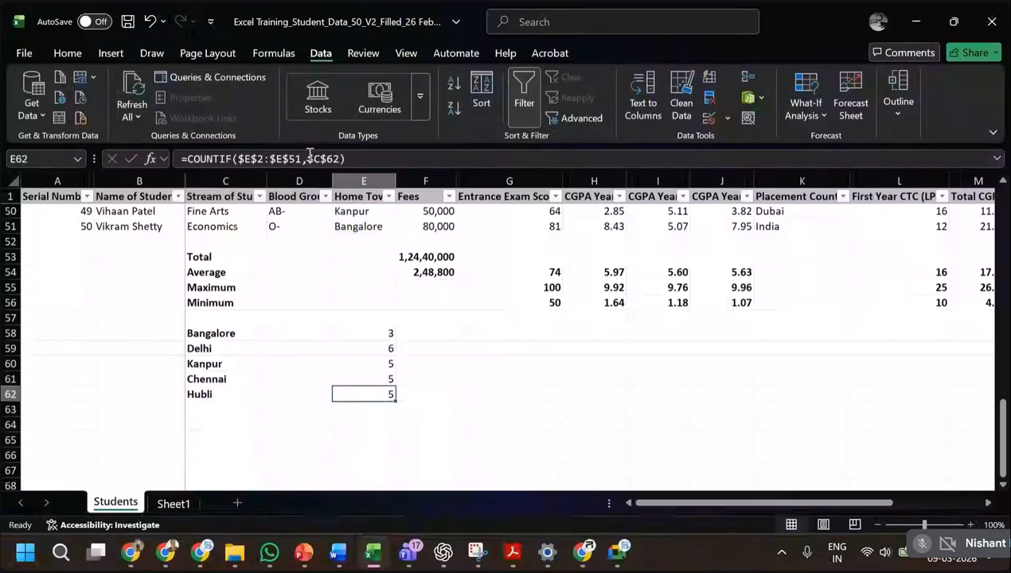
Copy the fully absolute formula from E62 up over E58:E61 and open the Chennai formula in E61 to inspect its references.
{"action": "key", "text": "ctrl+c"}
{"action": "key", "text": "shift+Up"}
{"action": "key", "text": "shift+Up"}
{"action": "key", "text": "shift+Up"}
{"action": "key", "text": "shift+Up"}
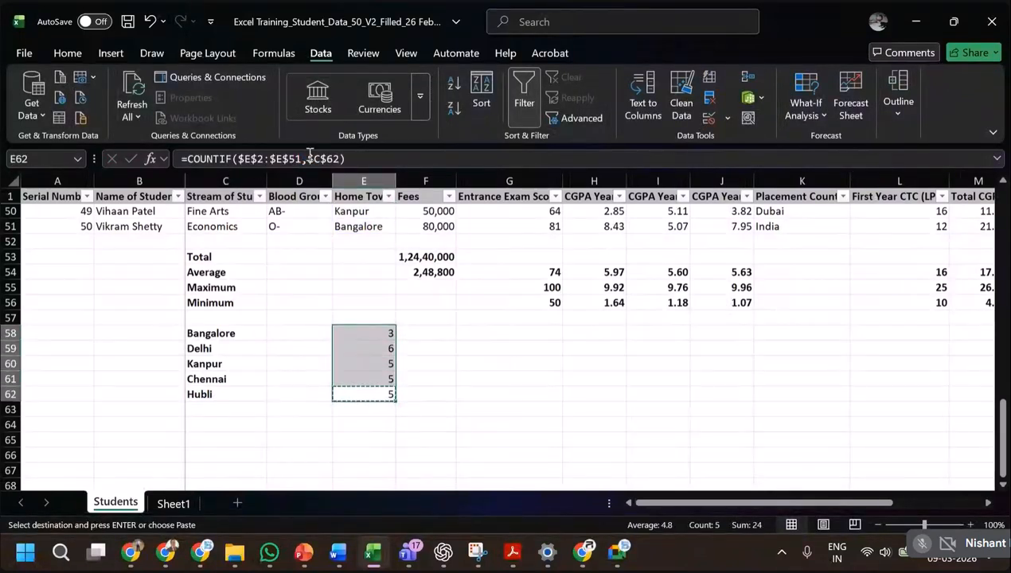
{"action": "key", "text": "ctrl+v"}
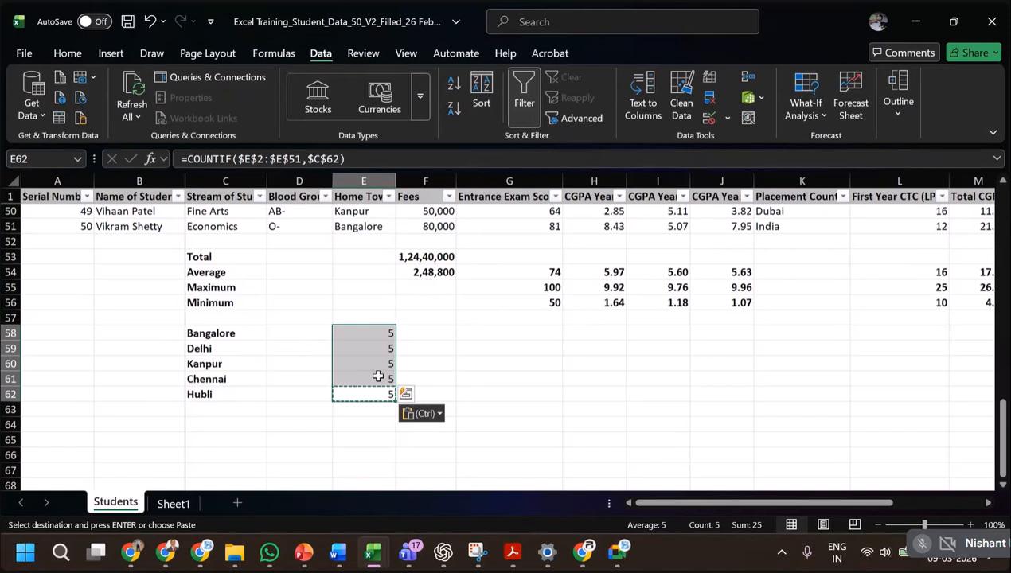
{"action": "left_click", "coordinate": [379, 376]}
{"action": "key", "text": "F2"}
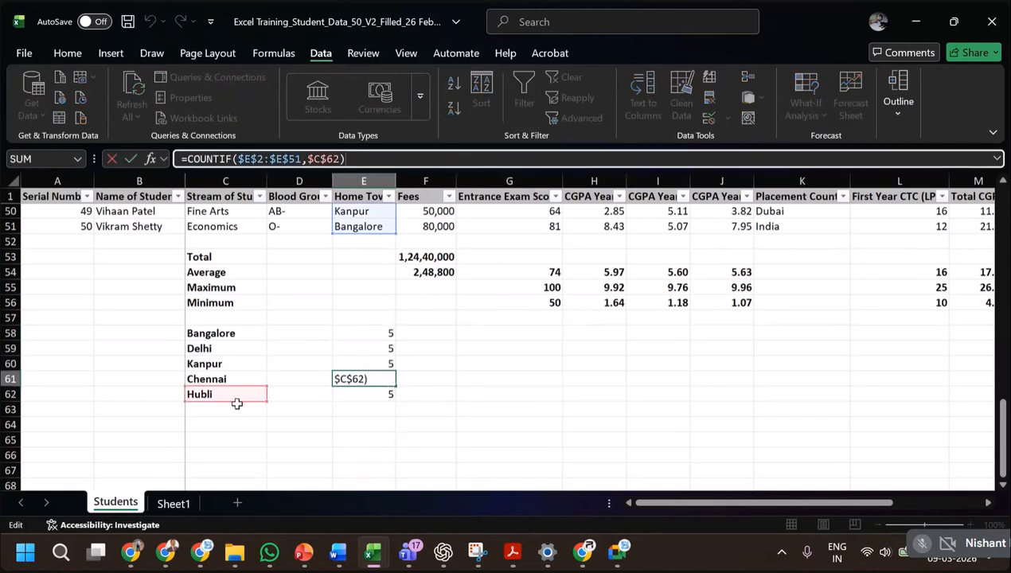
Open the Bangalore formula in E58 to inspect its copied absolute references, leaving it without changes.
{"action": "left_click", "coordinate": [388, 328]}
{"action": "key", "text": "F2"}
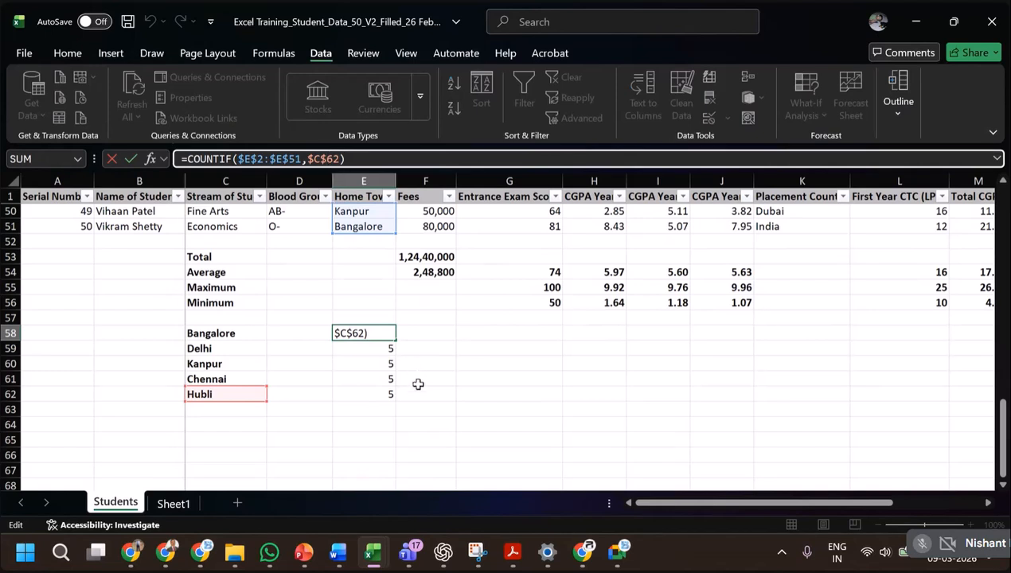
{"action": "key", "text": "Escape"}
{"action": "key", "text": "Down"}
{"action": "key", "text": "Down"}
{"action": "key", "text": "Down"}
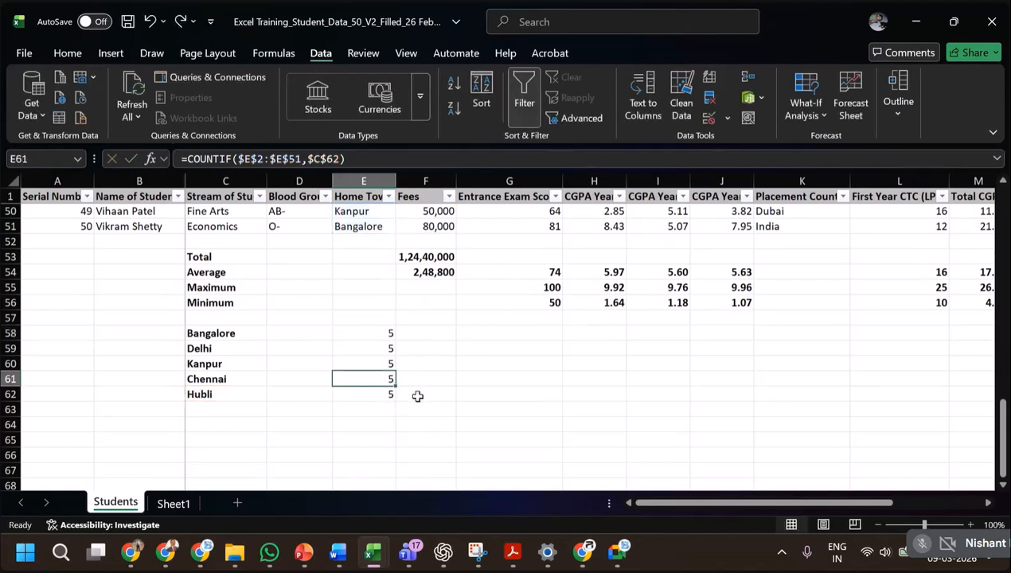
Undo the paste of the fully absolute COUNTIF formula over E58:E61.
{"action": "key", "text": "Down"}
{"action": "key", "text": "ctrl+c"}
{"action": "key", "text": "shift+Up"}
{"action": "key", "text": "shift+Up"}
{"action": "key", "text": "shift+Up"}
{"action": "key", "text": "shift+Up"}
{"action": "key", "text": "ctrl+v"}
Release the row lock on the criterion in the Hubli formula in E62, making it =COUNTIF($E$2:$E$51,$C62).
{"action": "left_click", "coordinate": [385, 396]}
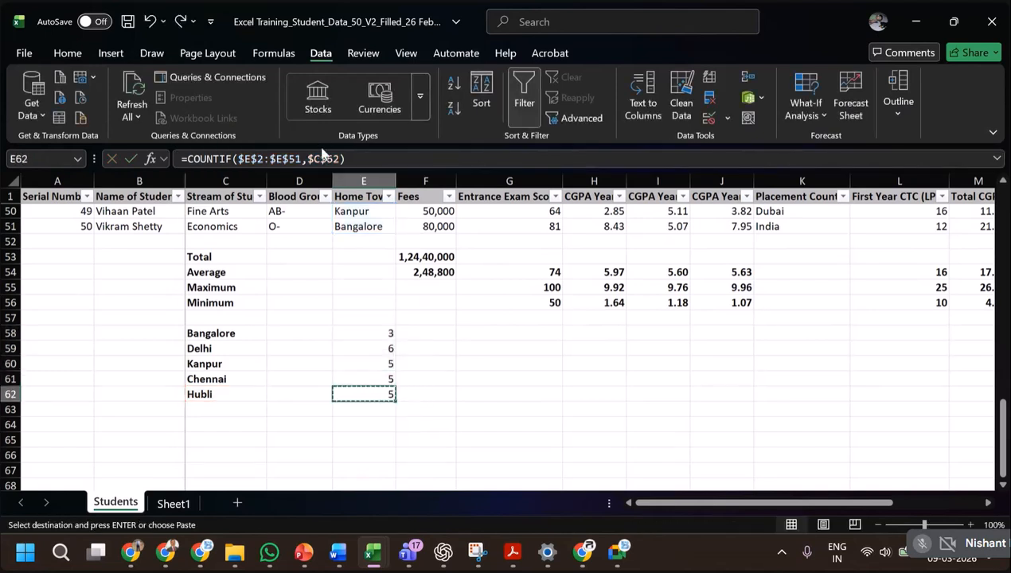
{"action": "left_click", "coordinate": [327, 159]}
{"action": "key", "text": "BackSpace"}
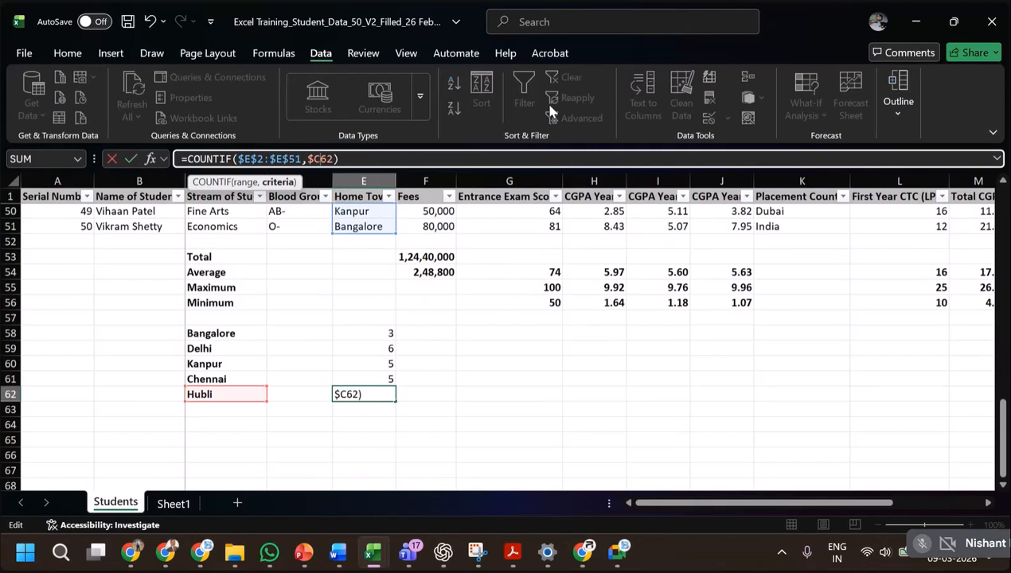
{"action": "key", "text": "ctrl+Return"}
Copy the column-locked criterion formula from E62 up over E58:E61.
{"action": "key", "text": "ctrl+c"}
{"action": "key", "text": "shift+Up"}
{"action": "key", "text": "shift+Up"}
{"action": "key", "text": "shift+Up"}
{"action": "key", "text": "shift+Up"}
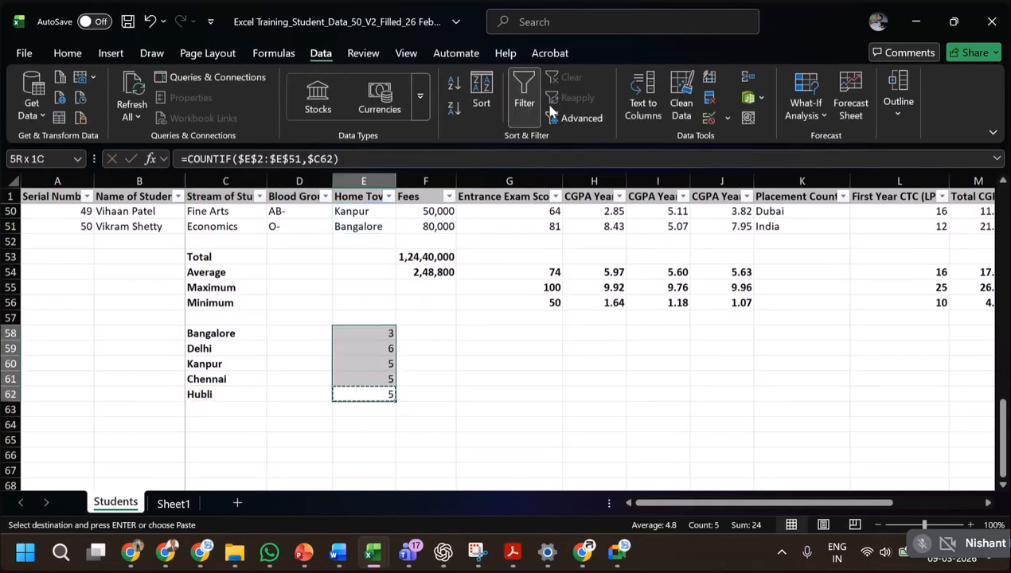
{"action": "key", "text": "ctrl+v"}
{"action": "key", "text": "Escape"}
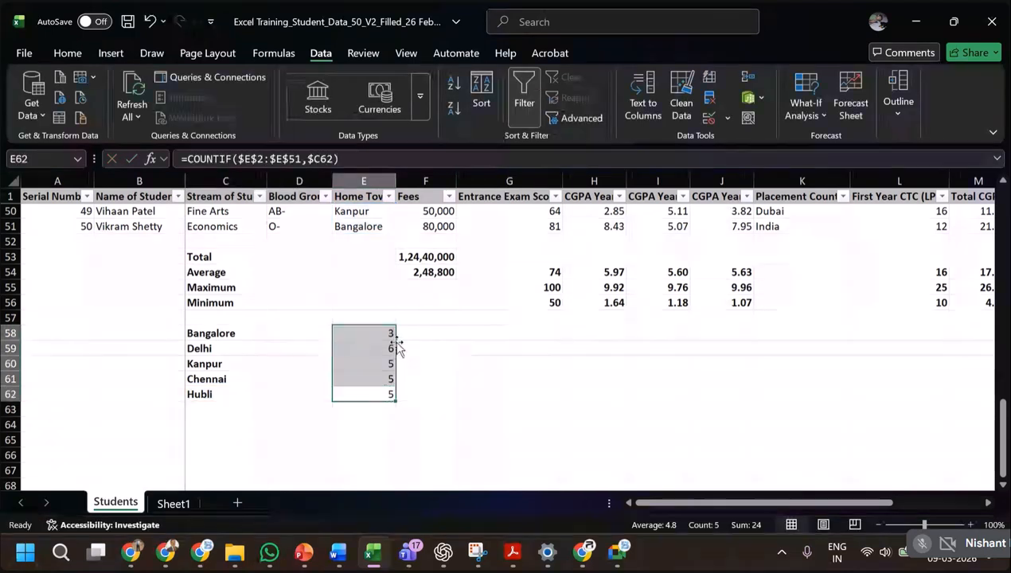
Check the criterion references in the copied COUNTIF formulas in E58 through E61.
{"action": "left_click", "coordinate": [387, 335]}
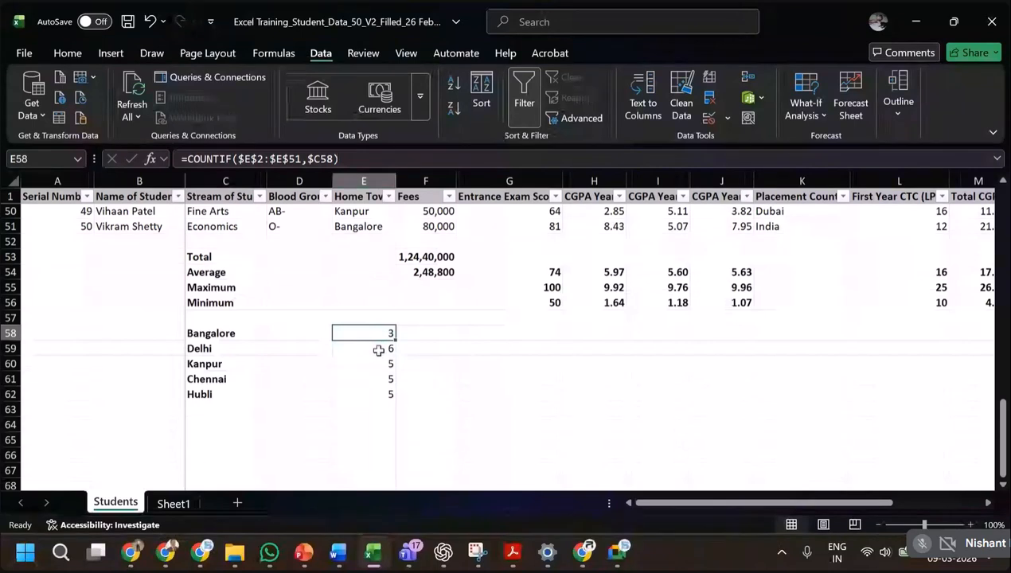
{"action": "left_click", "coordinate": [379, 352]}
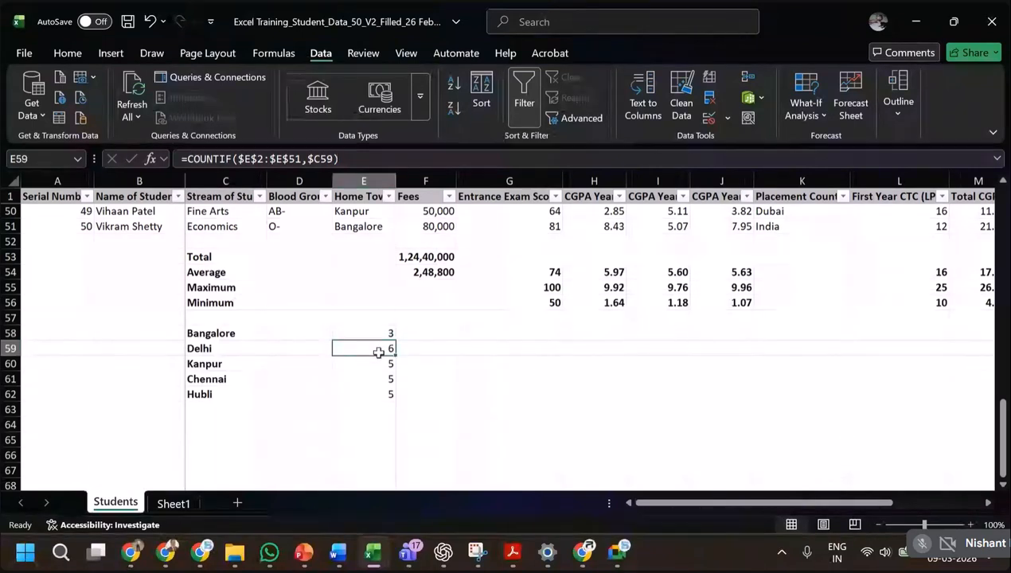
{"action": "left_click", "coordinate": [375, 363]}
{"action": "left_click", "coordinate": [374, 377]}
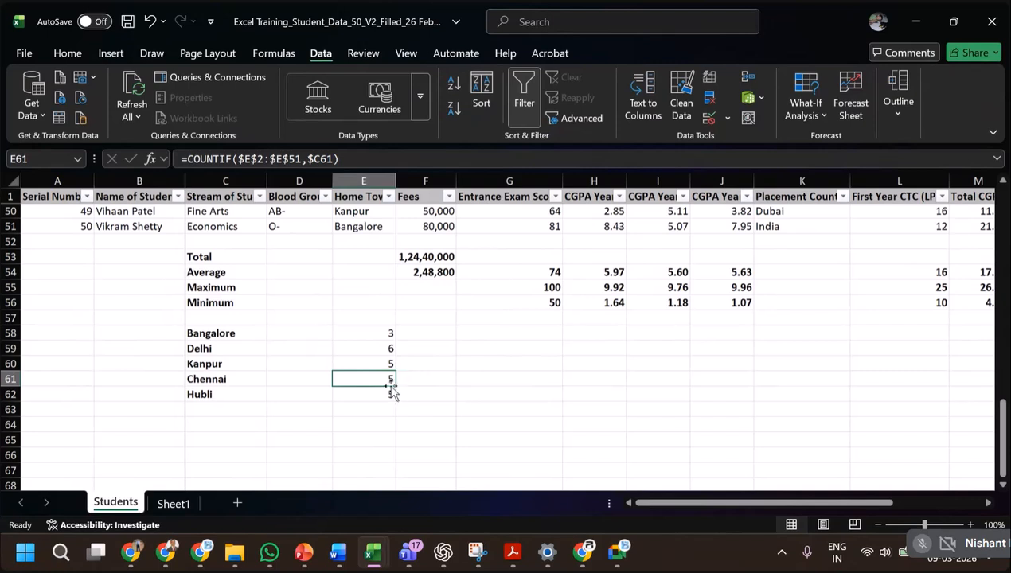
{"action": "scroll", "coordinate": [245, 272], "scroll_direction": "up", "scroll_amount": 1}
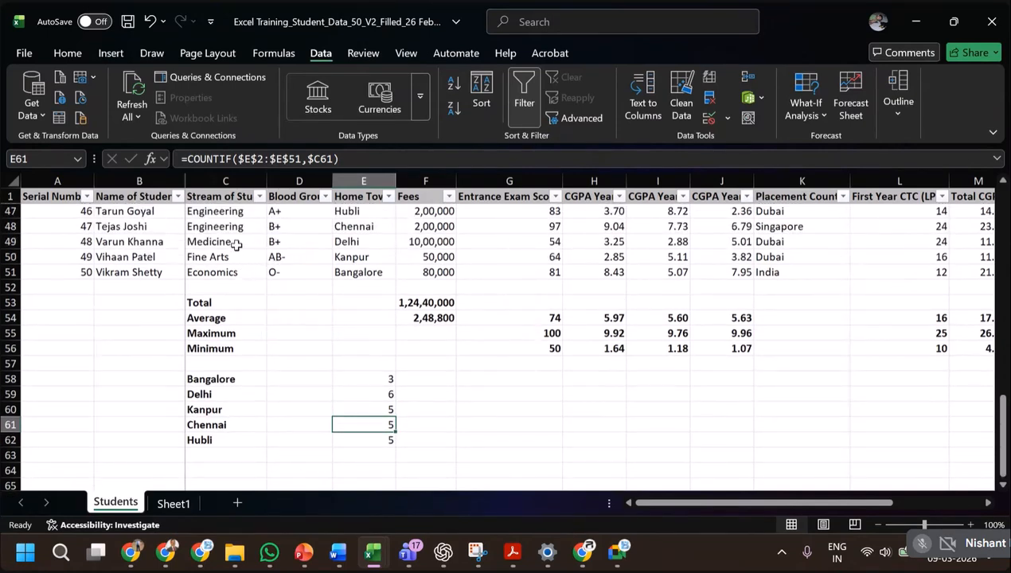
{"action": "left_click", "coordinate": [294, 240]}
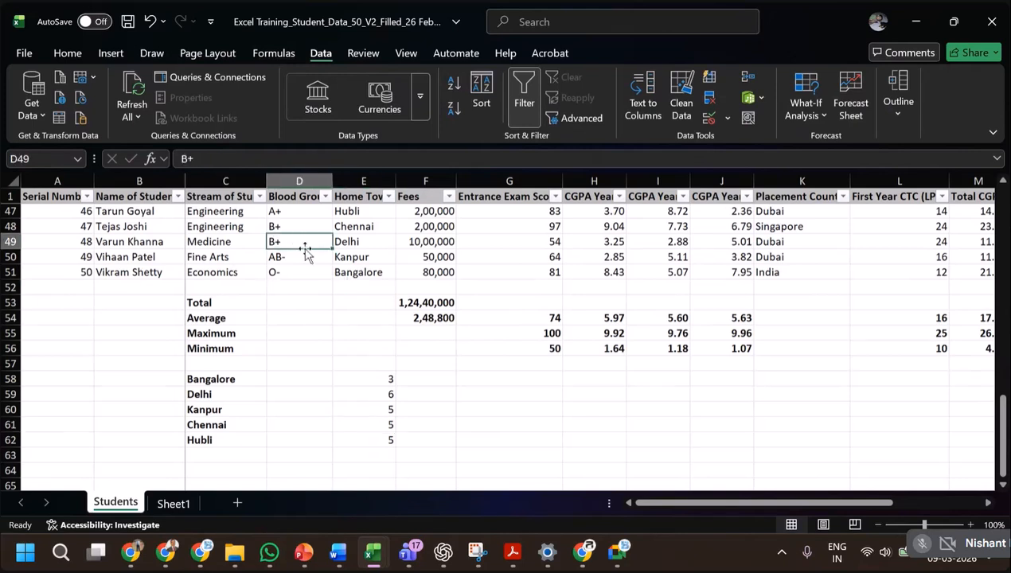
{"action": "left_click", "coordinate": [213, 440]}
{"action": "left_click", "coordinate": [350, 273]}
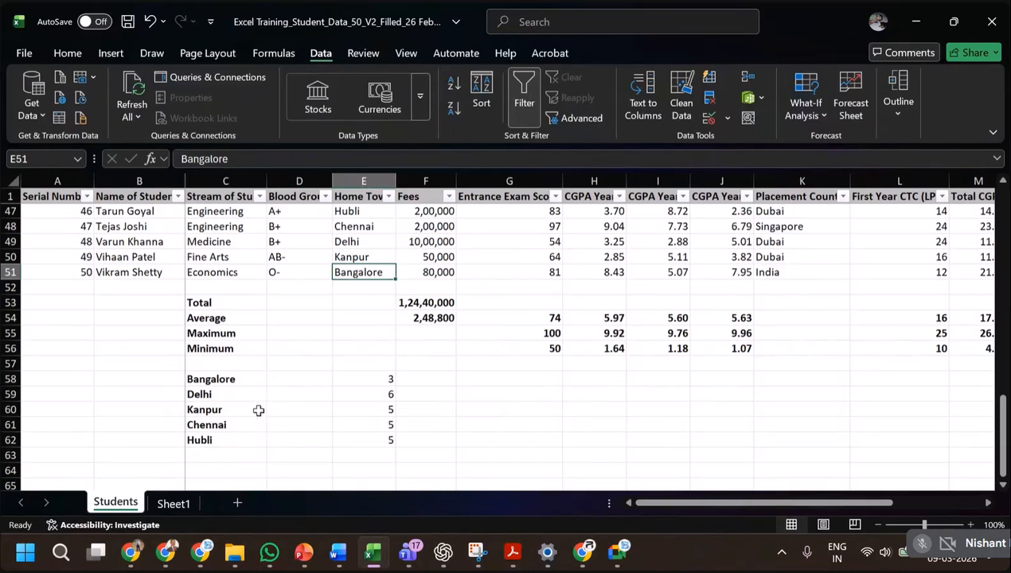
{"action": "left_click", "coordinate": [222, 441]}
{"action": "left_click", "coordinate": [372, 275]}
{"action": "left_click", "coordinate": [276, 272]}
{"action": "left_click", "coordinate": [214, 256]}
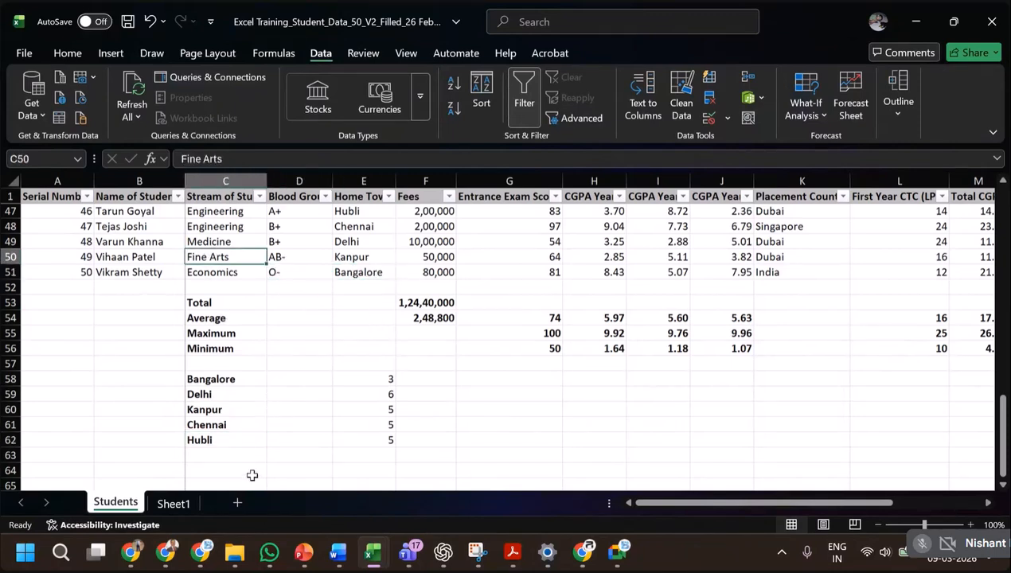
{"action": "scroll", "coordinate": [220, 408], "scroll_direction": "down", "scroll_amount": 1}
{"action": "left_click", "coordinate": [203, 422]}
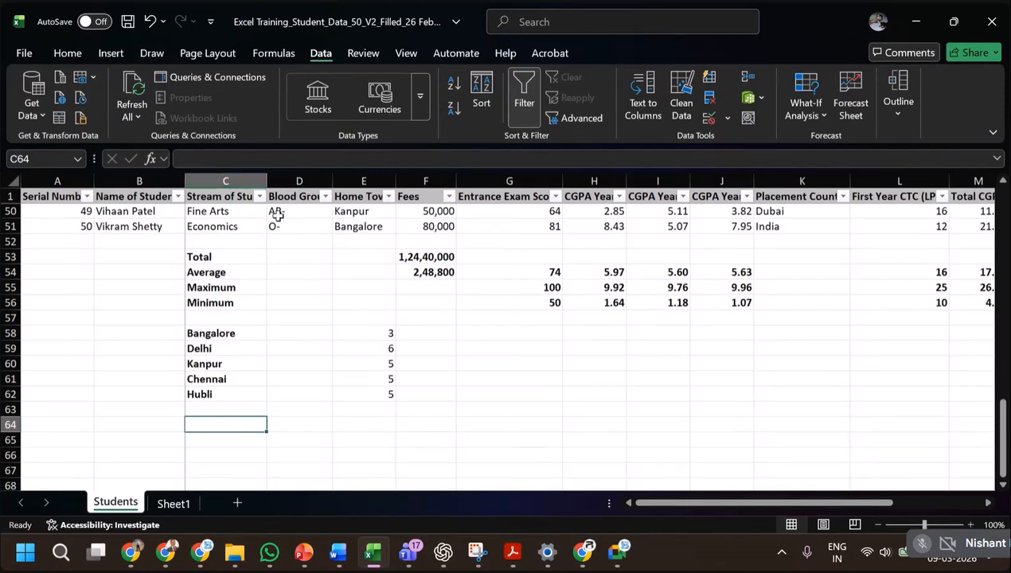
{"action": "left_click", "coordinate": [363, 395]}
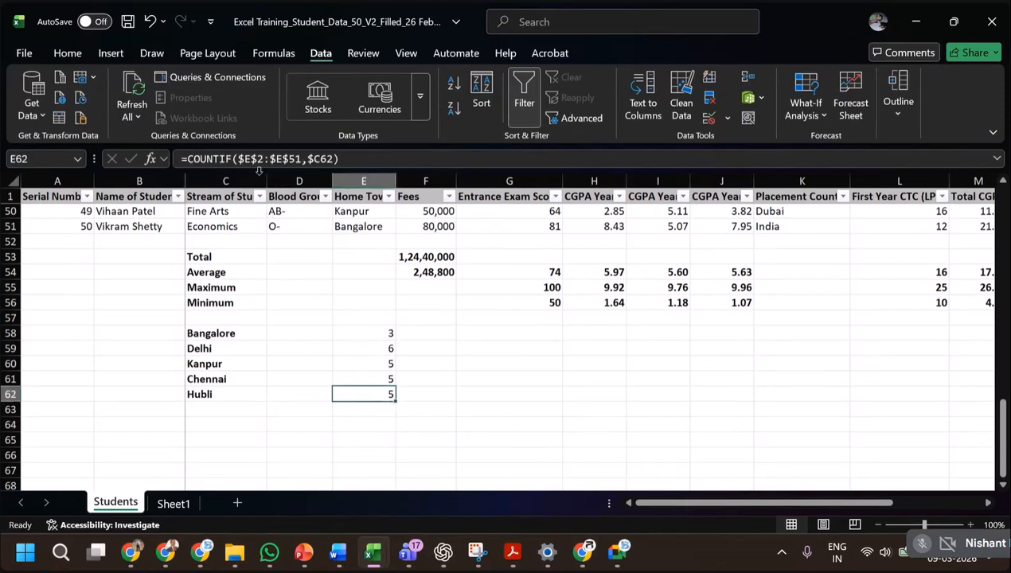
{"action": "left_click", "coordinate": [224, 426]}
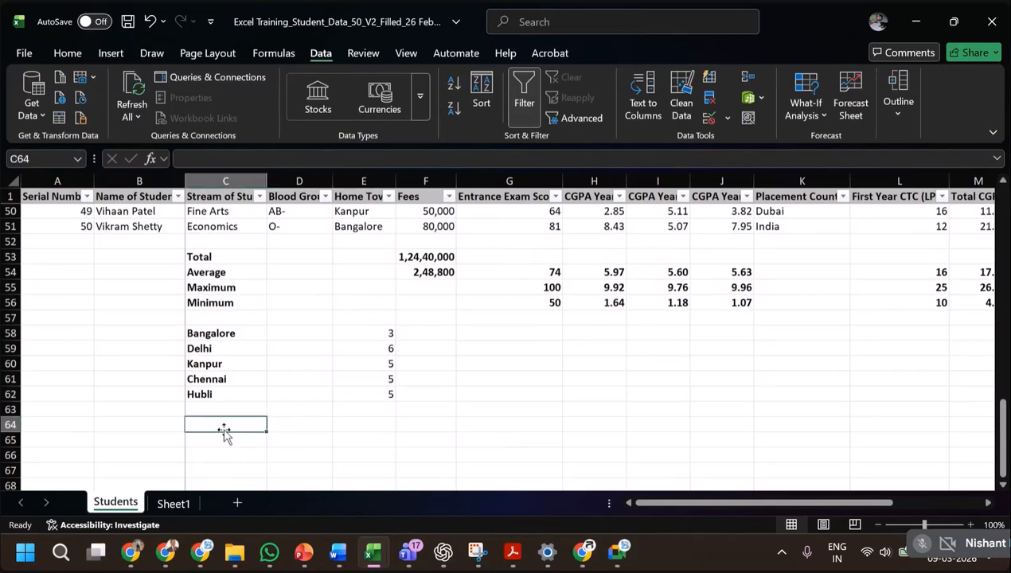
Copy the blood groups A+ and O+ from D45:D46 into C64:C65 below the town list.
{"action": "scroll", "coordinate": [307, 338], "scroll_direction": "up", "scroll_amount": 3}
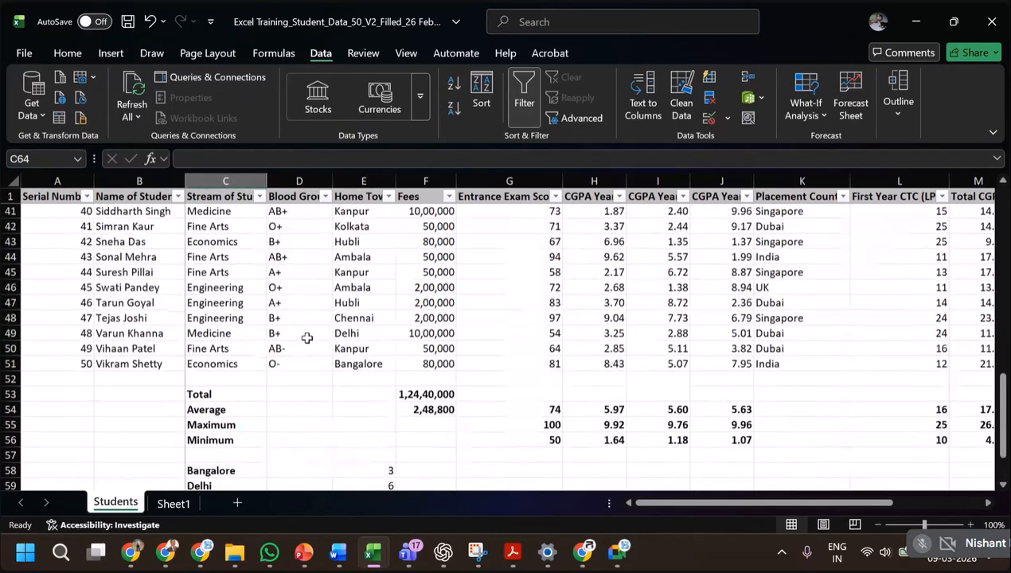
{"action": "left_click_drag", "start_coordinate": [279, 272], "coordinate": [280, 288]}
{"action": "key", "text": "ctrl+c"}
{"action": "scroll", "coordinate": [306, 313], "scroll_direction": "down", "scroll_amount": 4}
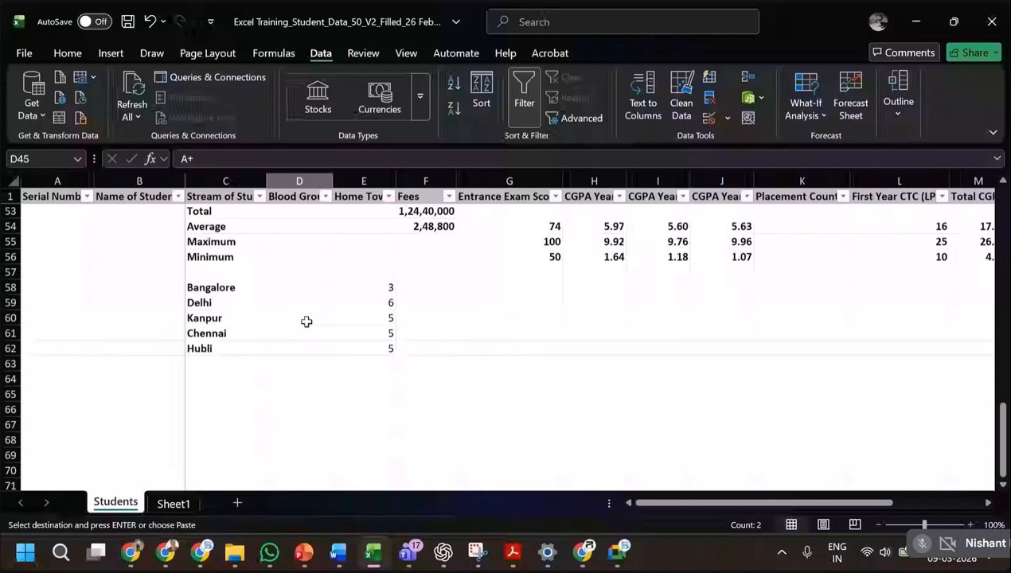
{"action": "left_click", "coordinate": [217, 379]}
{"action": "key", "text": "ctrl+v"}
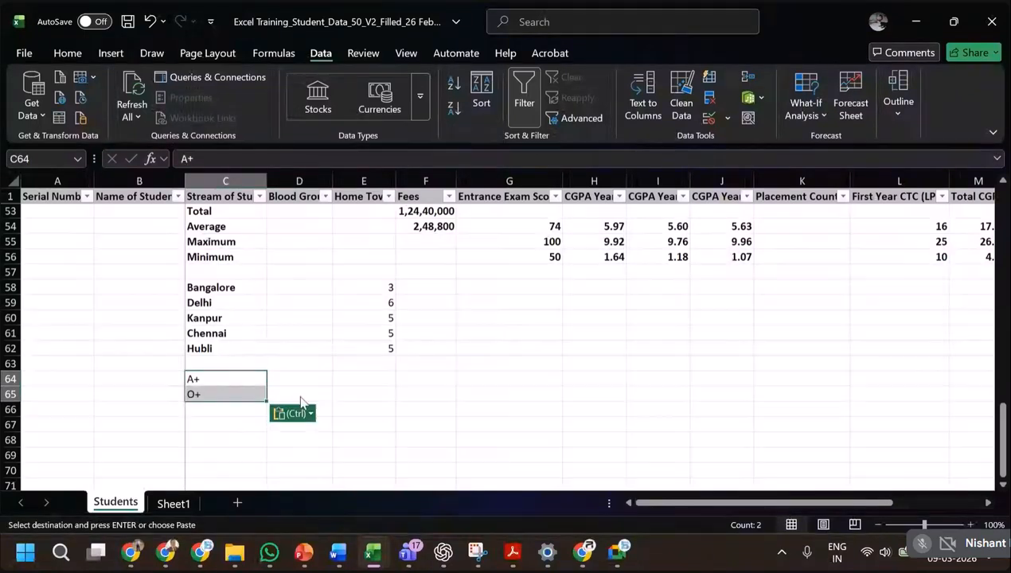
Start a COUNTIF formula in D64 beside A+ with the Blood Group cells D2:D51 as its range.
{"action": "left_click", "coordinate": [312, 383]}
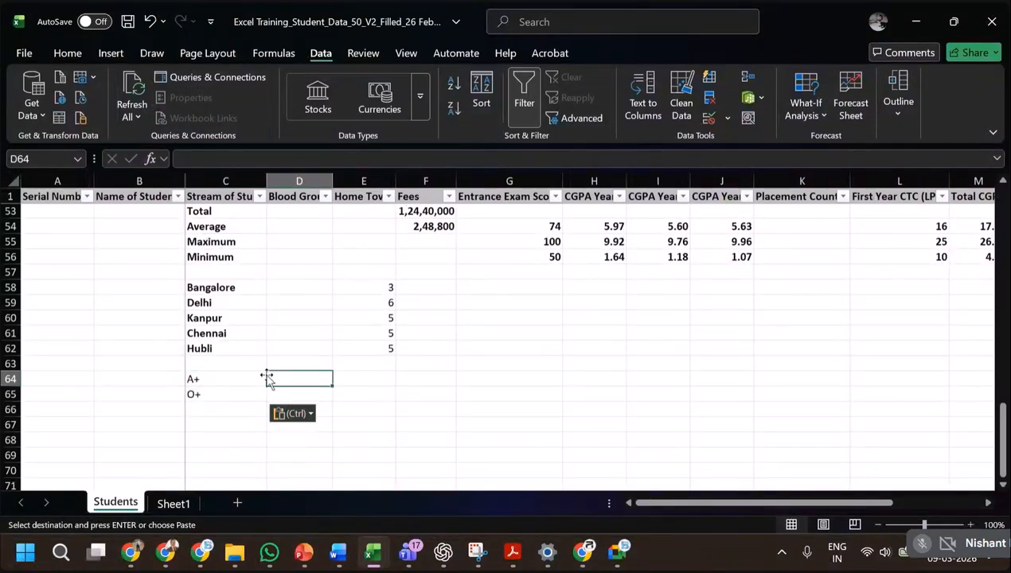
{"action": "type", "text": "=count"}
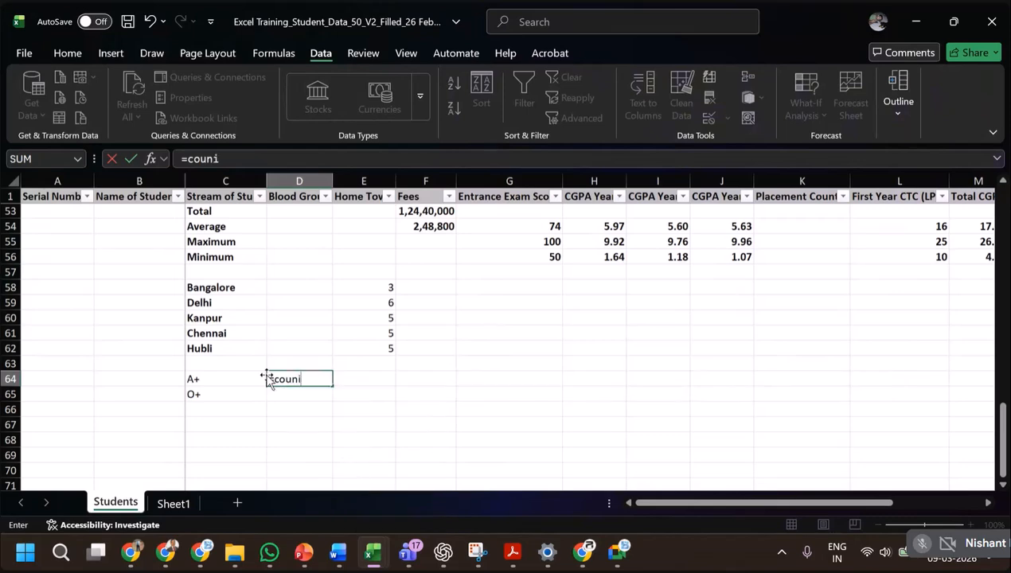
{"action": "type", "text": "if("}
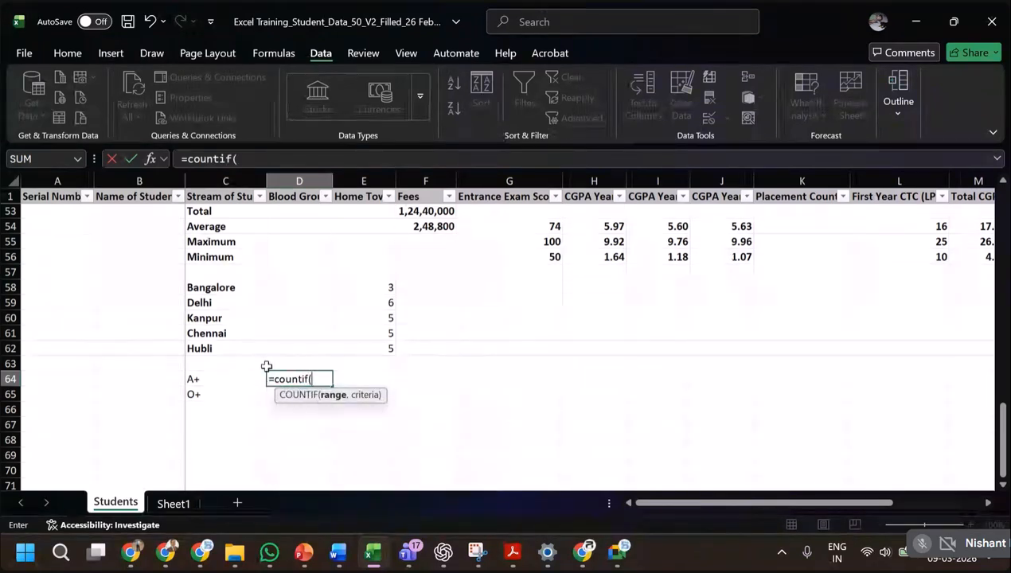
{"action": "scroll", "coordinate": [333, 336], "scroll_direction": "up", "scroll_amount": 3}
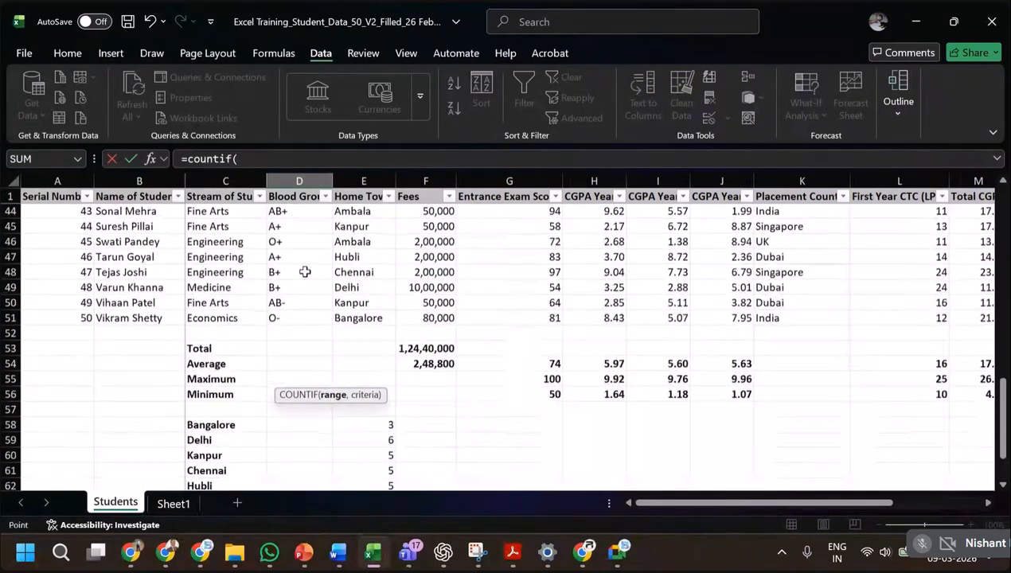
{"action": "left_click", "coordinate": [300, 272]}
{"action": "left_click", "coordinate": [296, 318]}
{"action": "key", "text": "ctrl+shift+Up"}
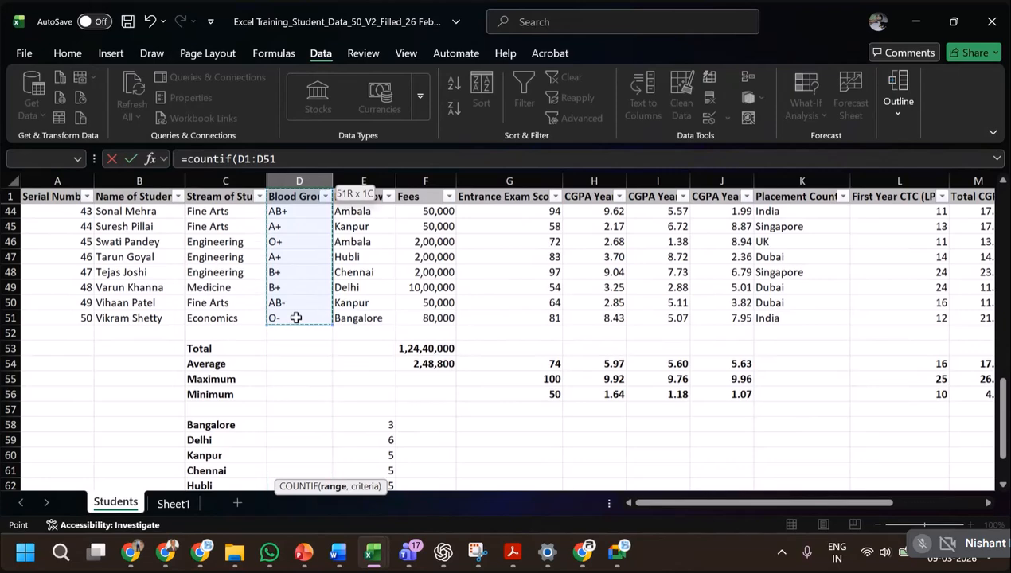
{"action": "key", "text": "shift+Down"}
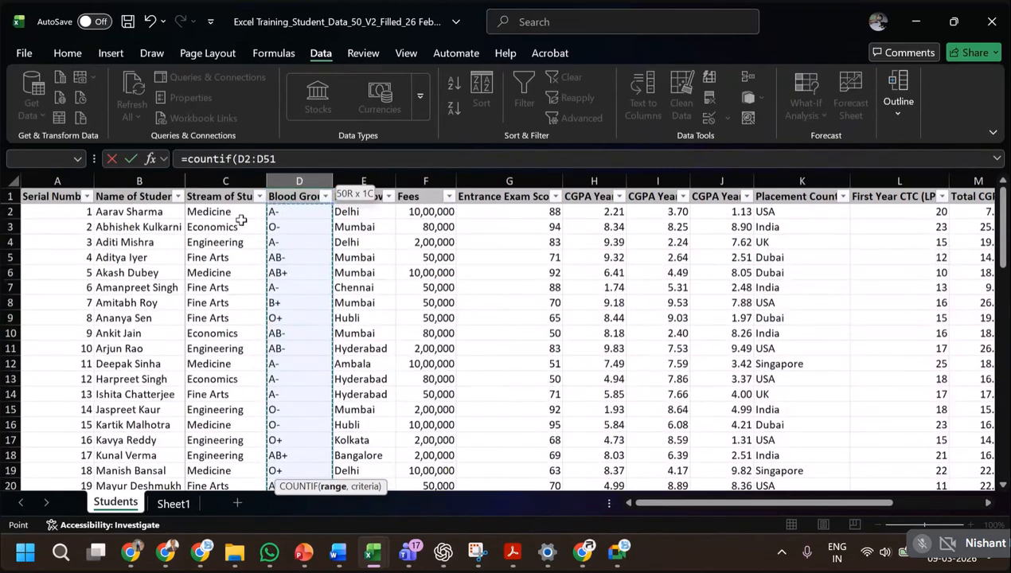
Lock only the row numbers of the Blood Group range in D64's COUNTIF formula, making it D$2:D$51.
{"action": "left_click", "coordinate": [249, 159]}
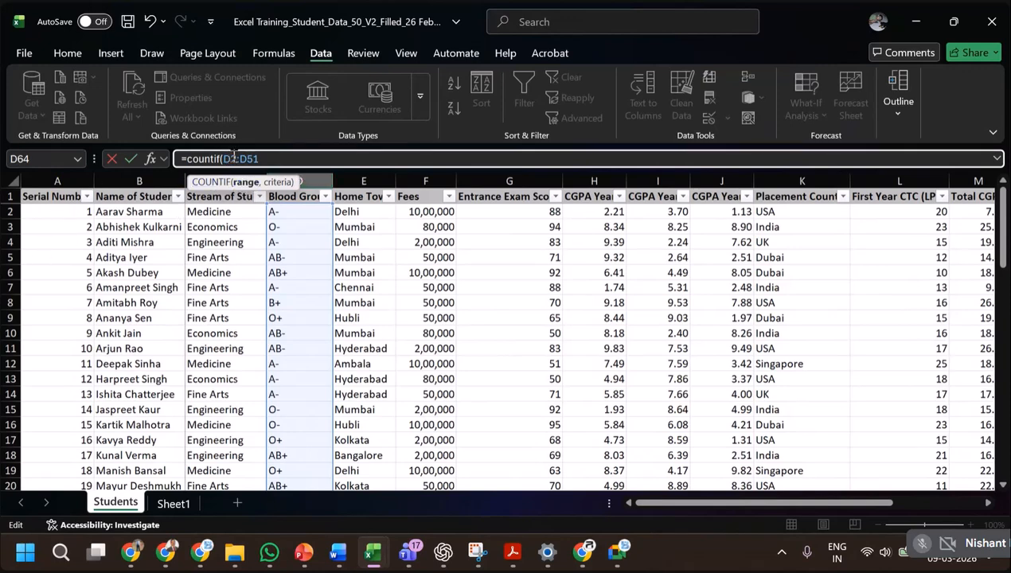
{"action": "left_click", "coordinate": [231, 159]}
{"action": "type", "text": "$"}
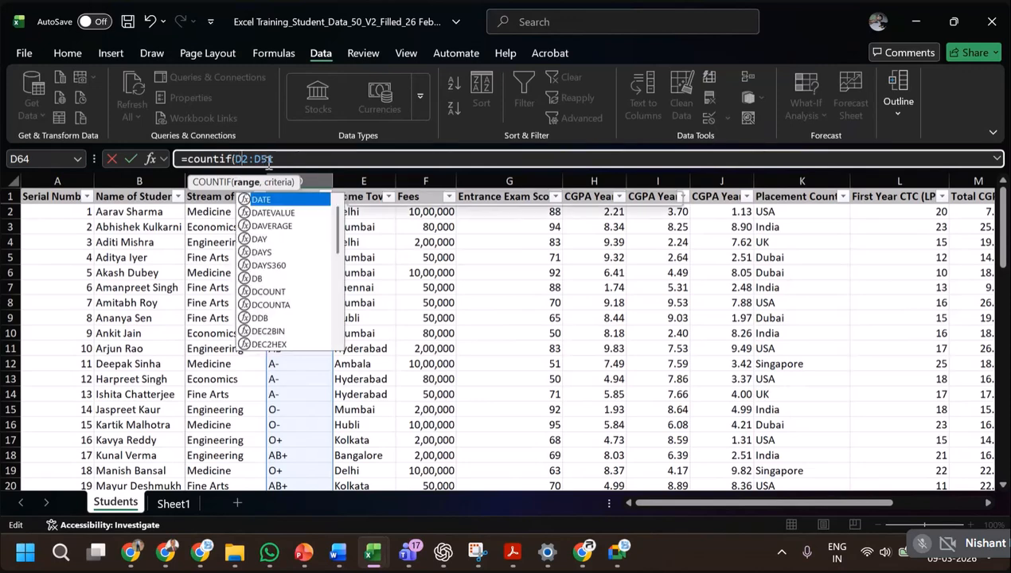
{"action": "key", "text": "BackSpace"}
{"action": "left_click", "coordinate": [241, 159]}
{"action": "key", "text": "F4"}
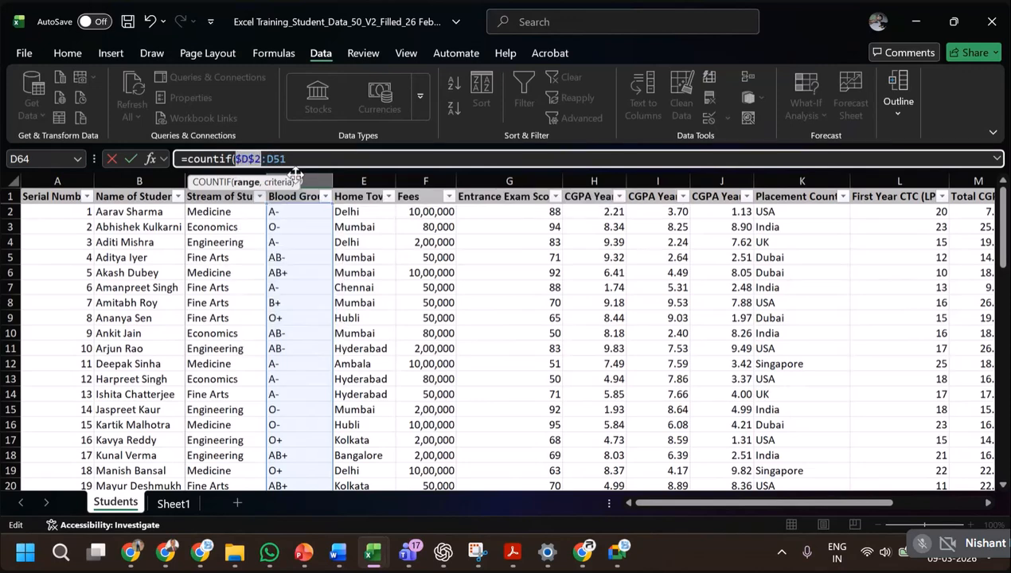
{"action": "key", "text": "F4"}
{"action": "key", "text": "F4"}
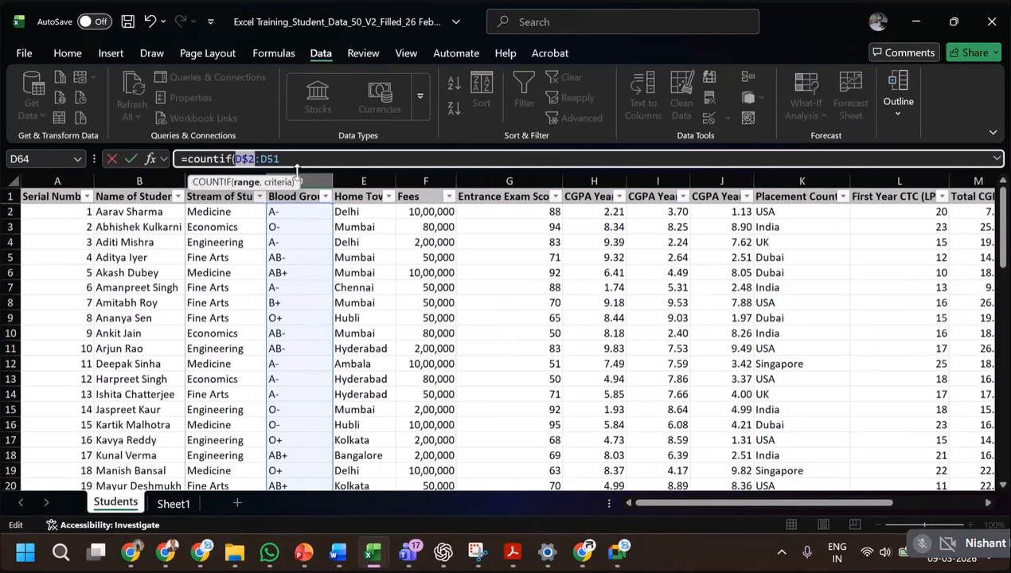
{"action": "key", "text": "F4"}
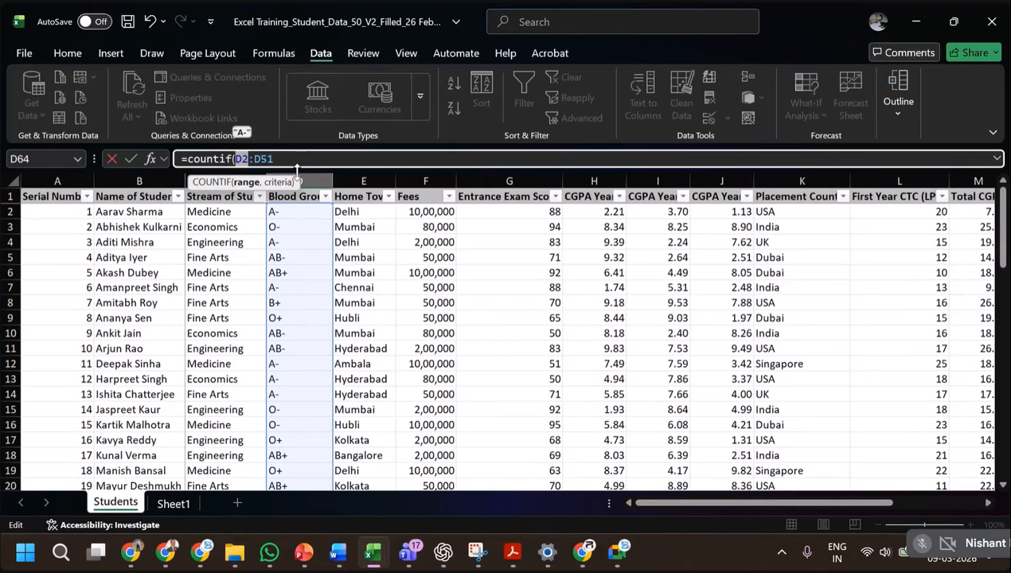
{"action": "key", "text": "F4"}
{"action": "key", "text": "F4"}
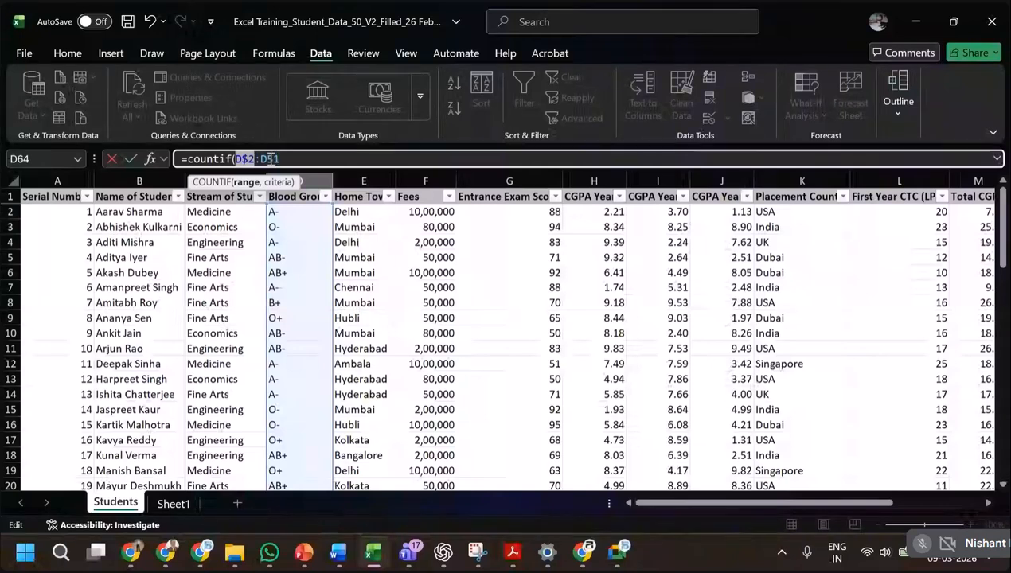
{"action": "left_click", "coordinate": [271, 158]}
{"action": "key", "text": "F4"}
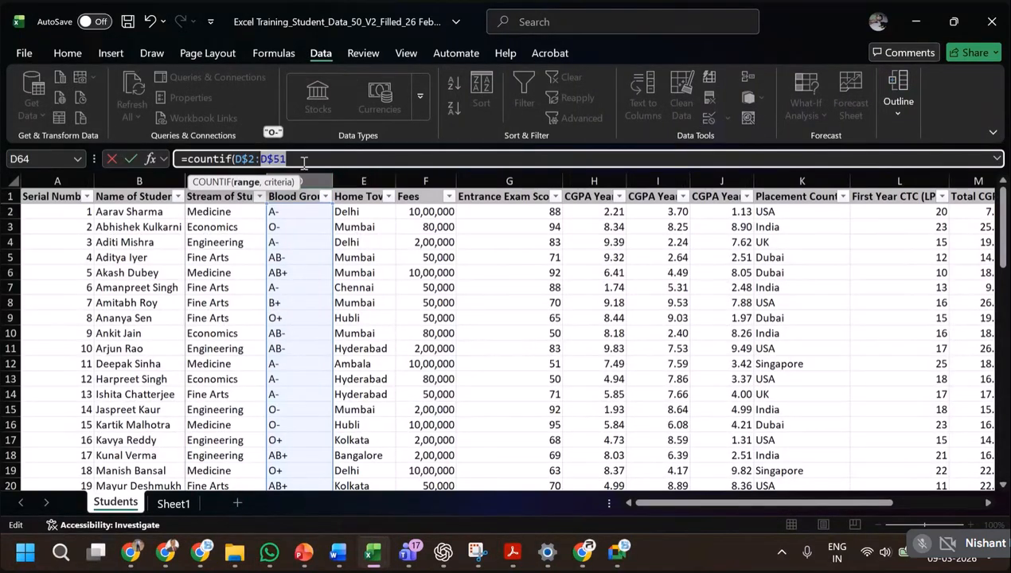
{"action": "key", "text": "F4"}
Complete D64's COUNTIF formula with the A+ cell as its criterion, locking only the column as $C64.
{"action": "left_click", "coordinate": [304, 162]}
{"action": "type", "text": ","}
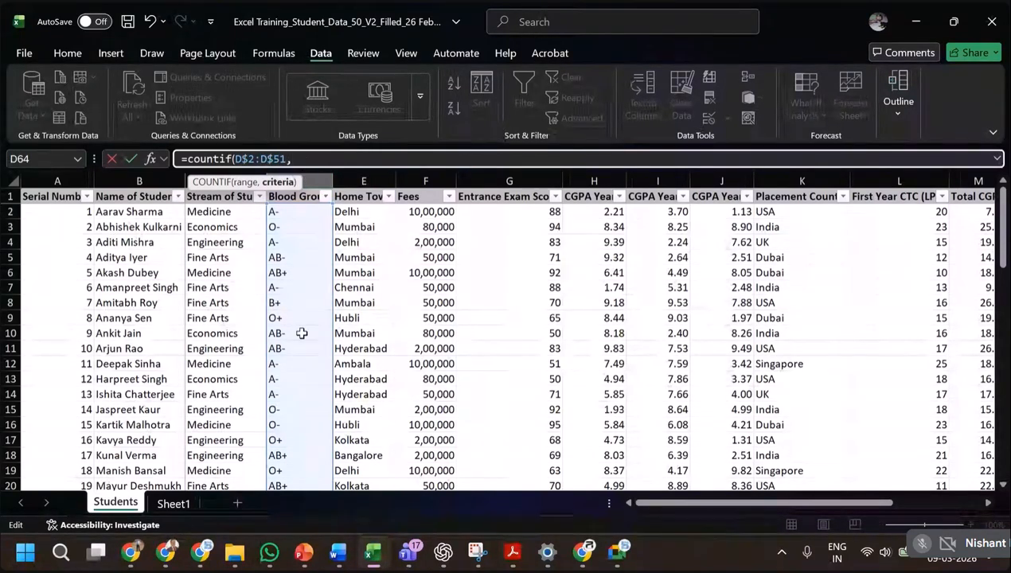
{"action": "scroll", "coordinate": [302, 333], "scroll_direction": "down", "scroll_amount": 11}
{"action": "scroll", "coordinate": [301, 333], "scroll_direction": "down", "scroll_amount": 5}
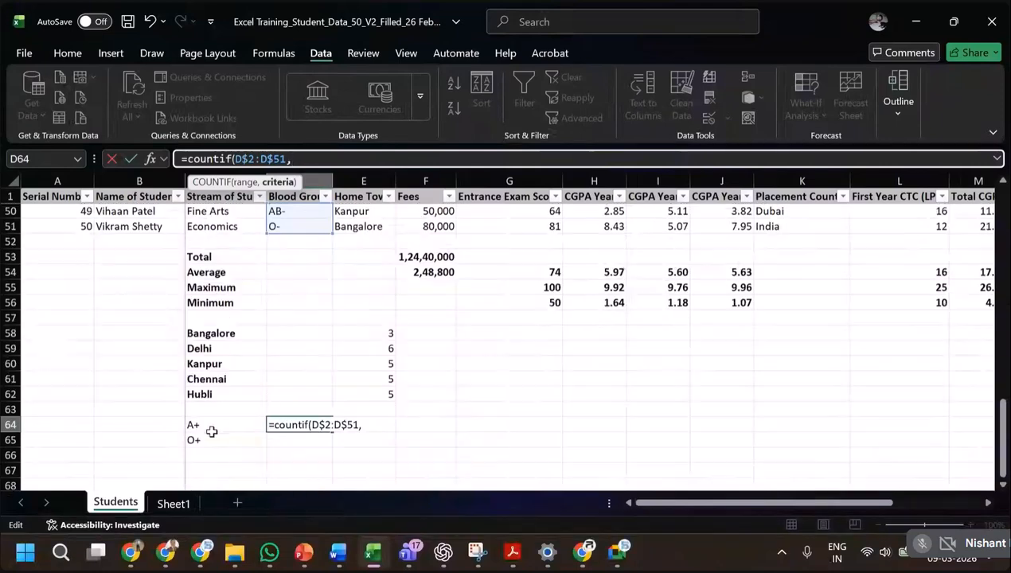
{"action": "left_click", "coordinate": [211, 424]}
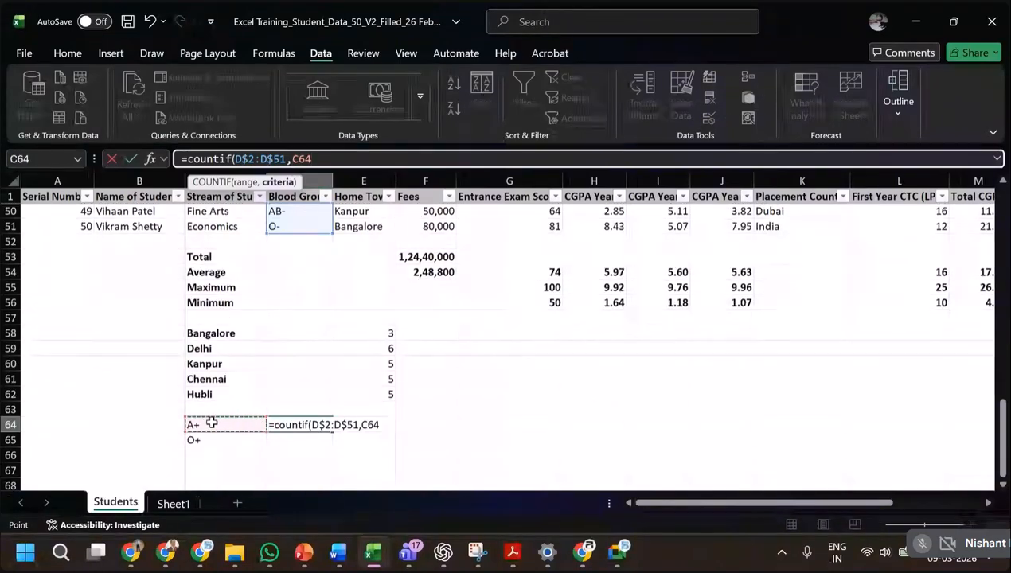
{"action": "key", "text": "F4"}
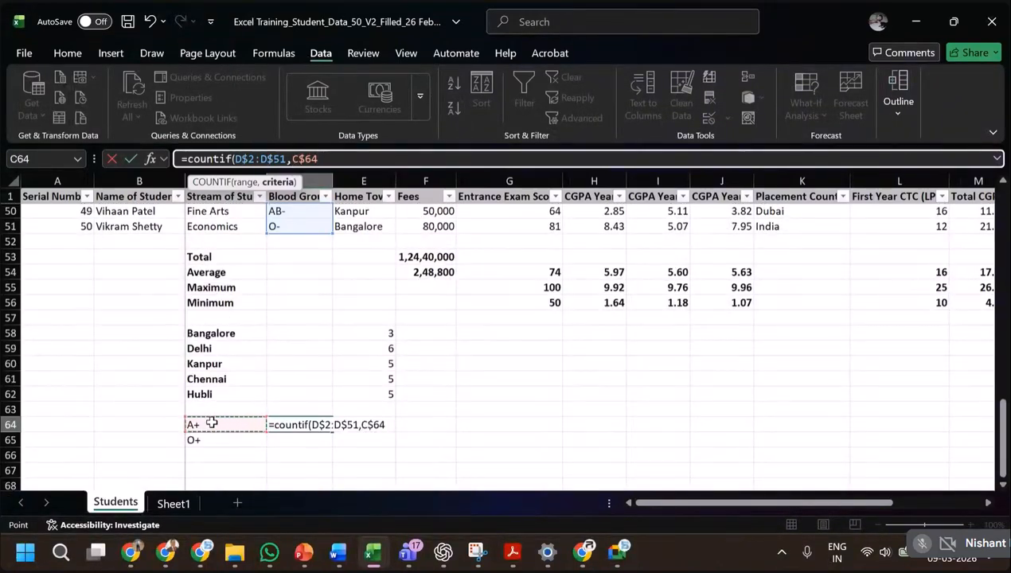
{"action": "key", "text": "Return"}
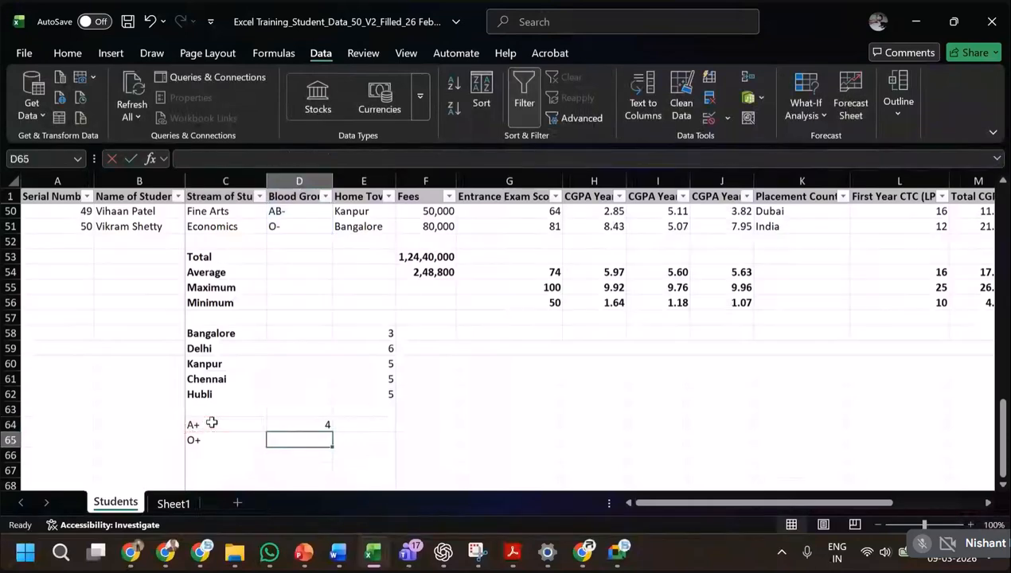
Copy the COUNTIF formula from D64 into D65 beside O+.
{"action": "key", "text": "Up"}
{"action": "key", "text": "ctrl+c"}
{"action": "key", "text": "Down"}
{"action": "key", "text": "ctrl+v"}
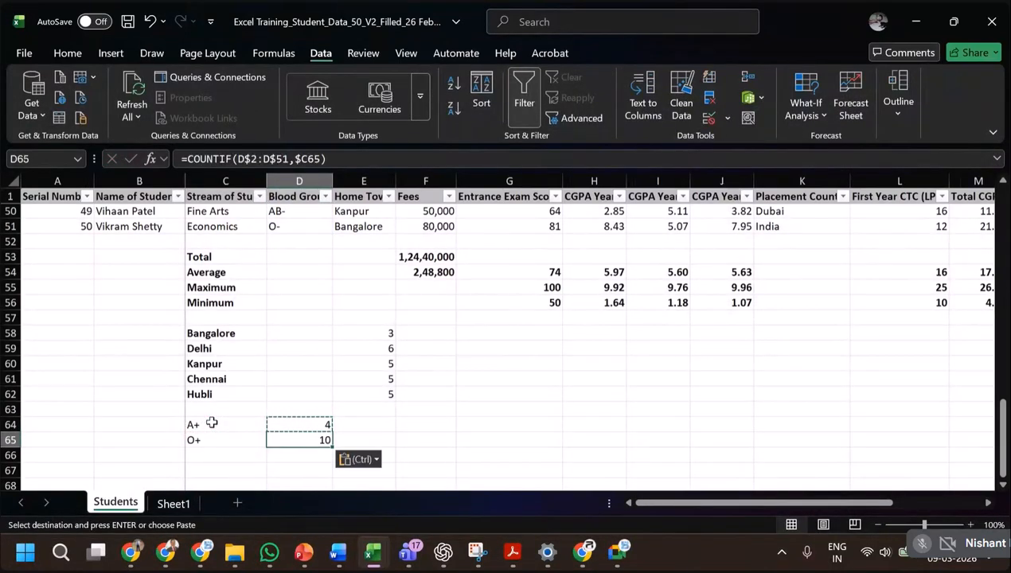
{"action": "key", "text": "Escape"}
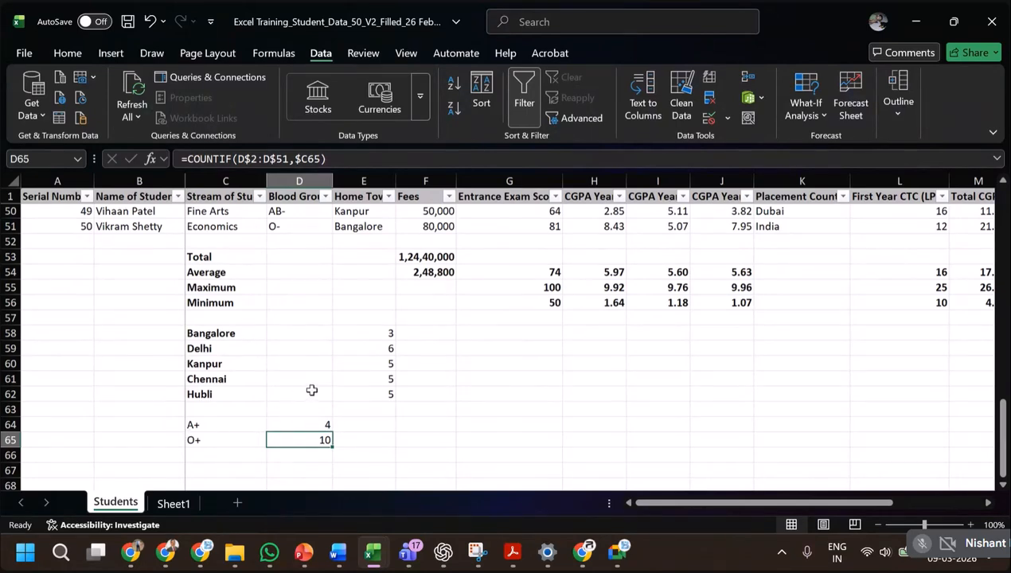
Switch to the presentation, check the function exercises on the Logical Functions slide, and return to the workbook.
{"action": "scroll", "coordinate": [311, 388], "scroll_direction": "up", "scroll_amount": 2}
{"action": "scroll", "coordinate": [341, 393], "scroll_direction": "down", "scroll_amount": 4}
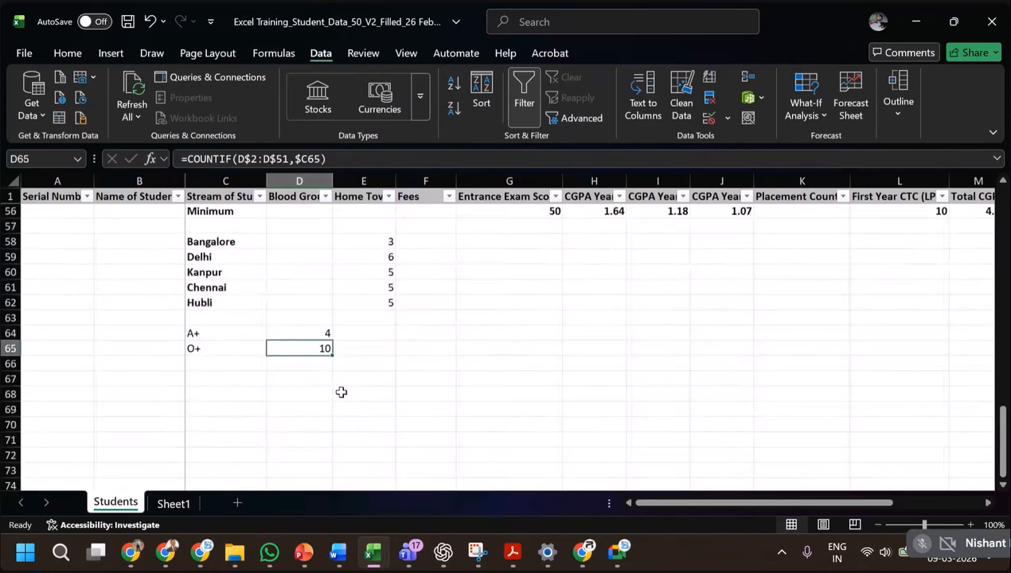
{"action": "key", "text": "alt+Tab"}
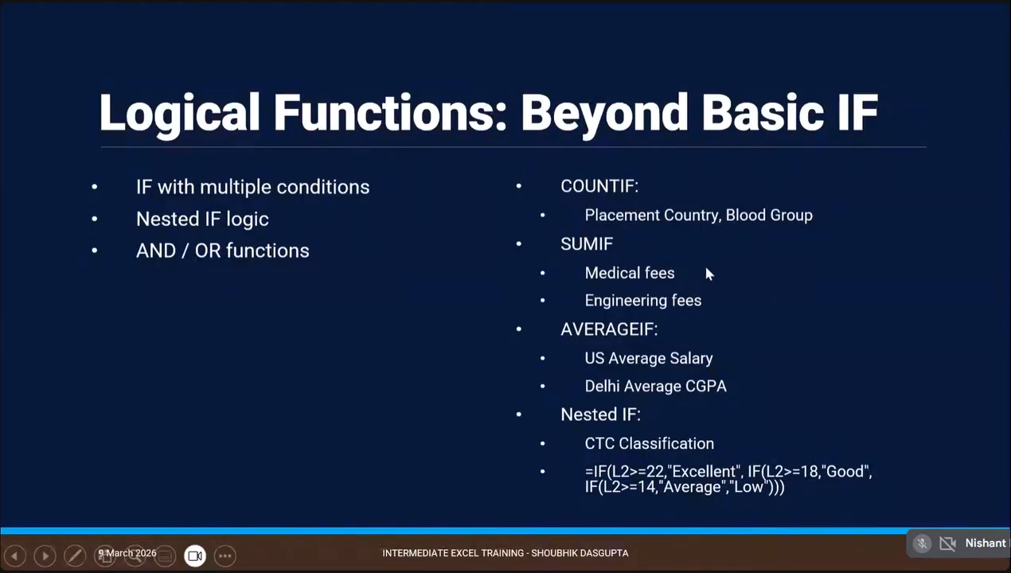
{"action": "key", "text": "alt+Tab"}
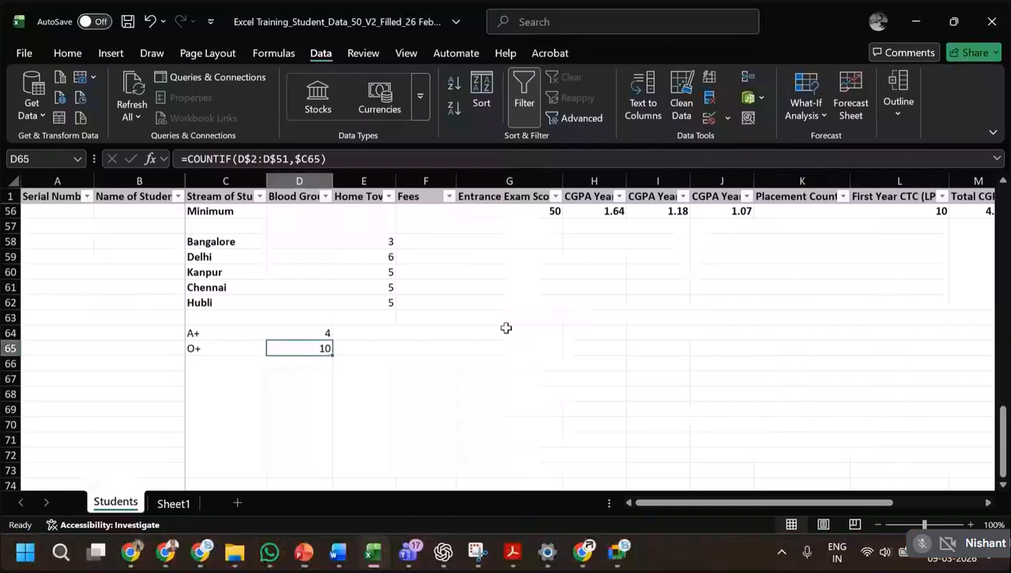
Copy the streams Economics, Engineering, Fine Arts and Medicine from C3:C6 into C67:C70 below the blood groups.
{"action": "left_click", "coordinate": [219, 382]}
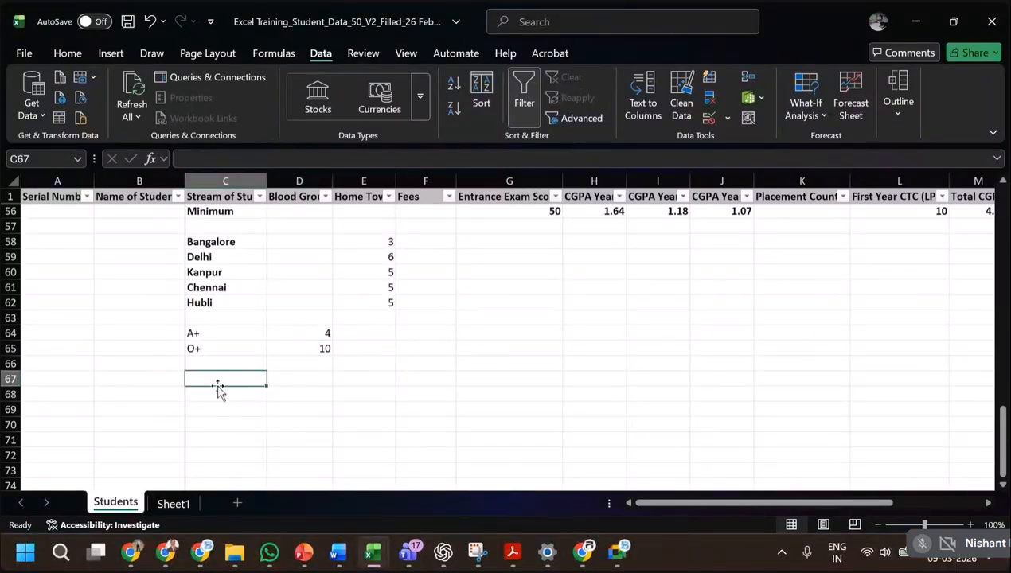
{"action": "scroll", "coordinate": [368, 352], "scroll_direction": "up", "scroll_amount": 3}
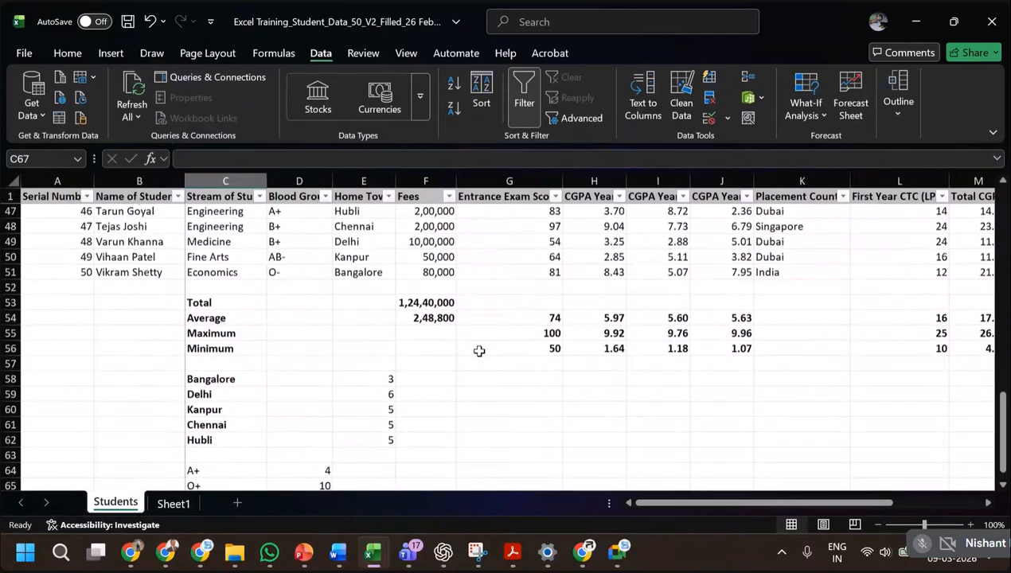
{"action": "scroll", "coordinate": [479, 350], "scroll_direction": "up", "scroll_amount": 1}
{"action": "scroll", "coordinate": [442, 357], "scroll_direction": "down", "scroll_amount": 4}
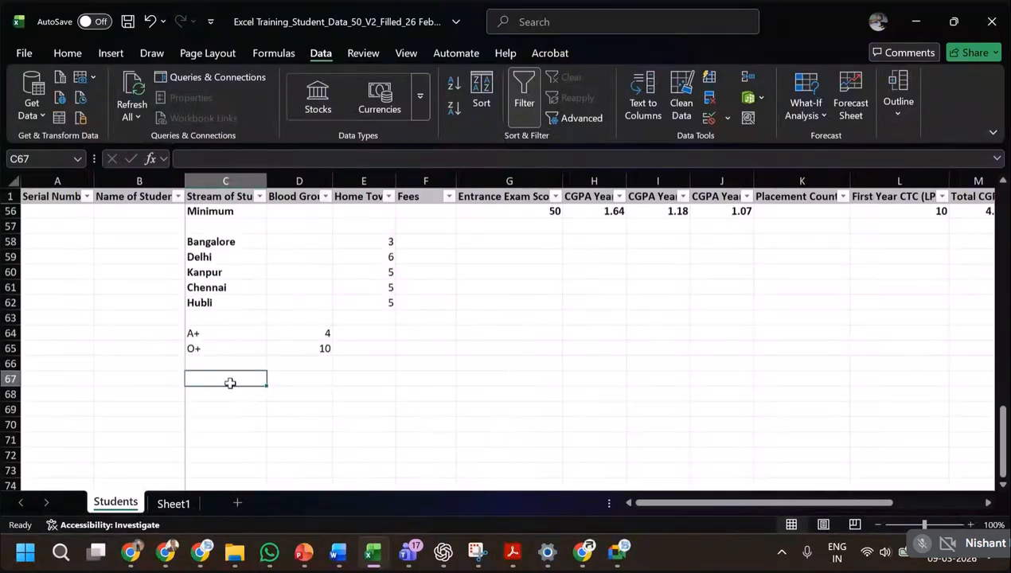
{"action": "scroll", "coordinate": [400, 363], "scroll_direction": "up", "scroll_amount": 5}
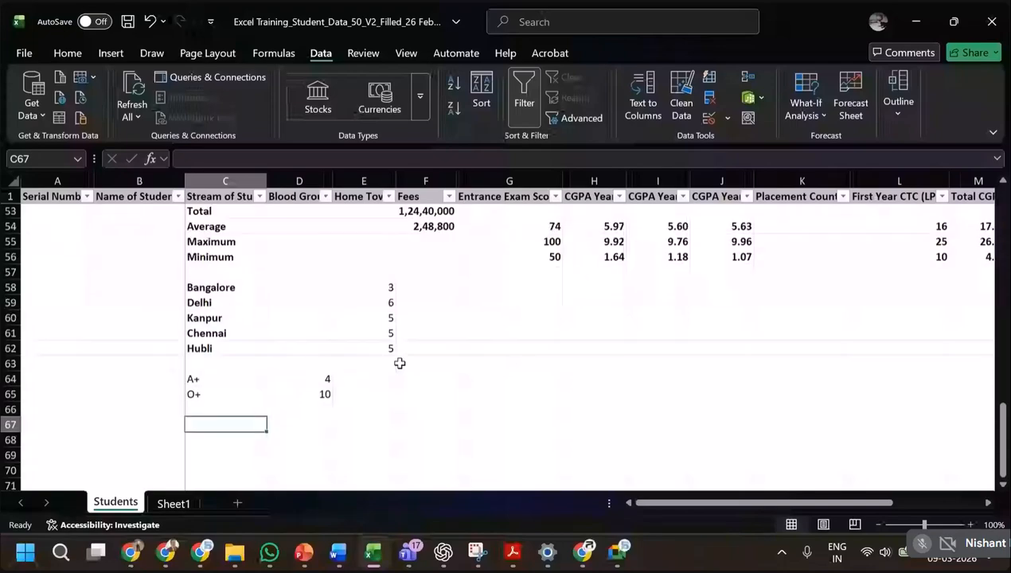
{"action": "scroll", "coordinate": [309, 334], "scroll_direction": "up", "scroll_amount": 11}
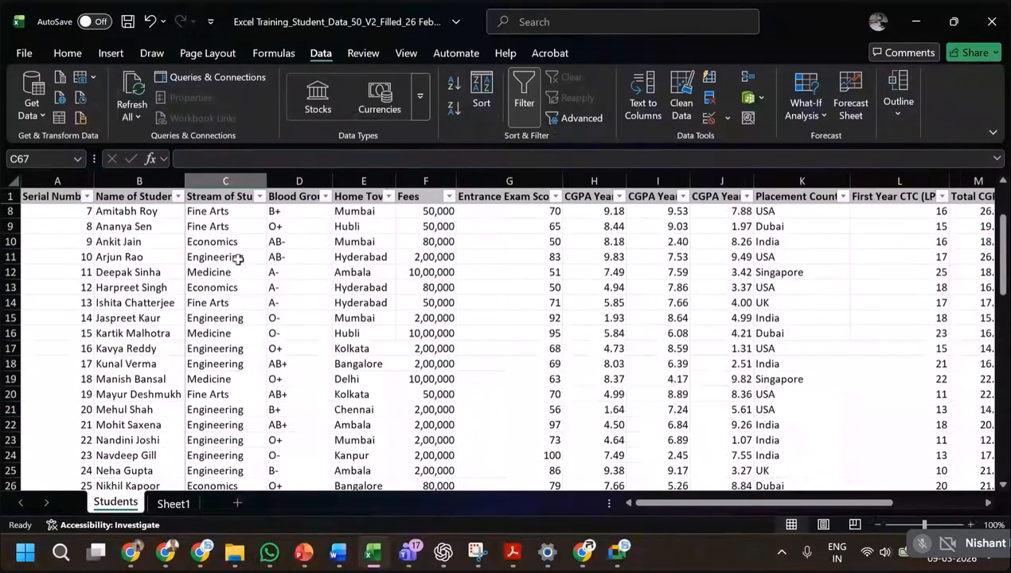
{"action": "scroll", "coordinate": [250, 245], "scroll_direction": "up", "scroll_amount": 2}
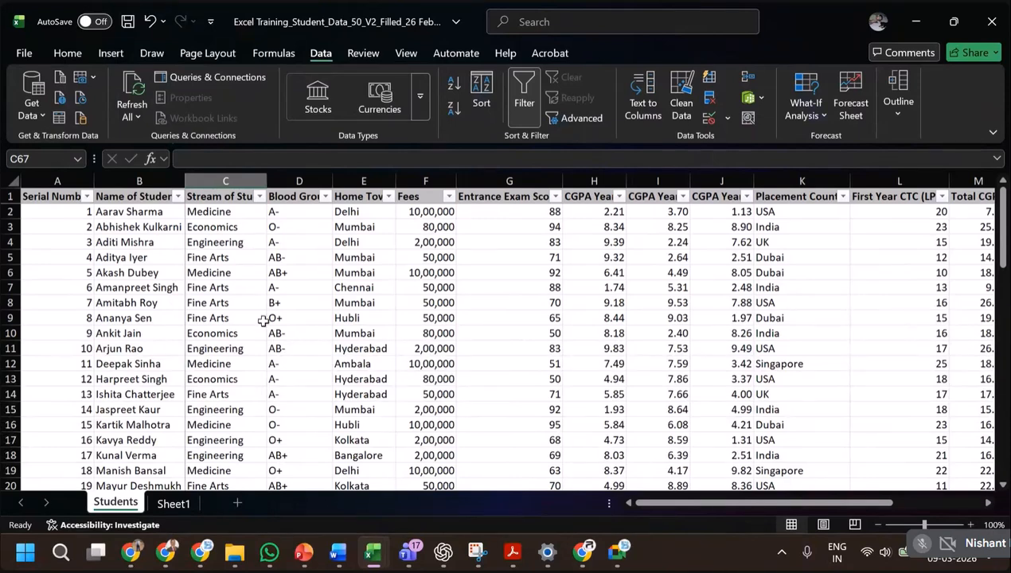
{"action": "left_click_drag", "start_coordinate": [228, 227], "coordinate": [236, 276]}
{"action": "key", "text": "ctrl+c"}
{"action": "scroll", "coordinate": [222, 381], "scroll_direction": "down", "scroll_amount": 5}
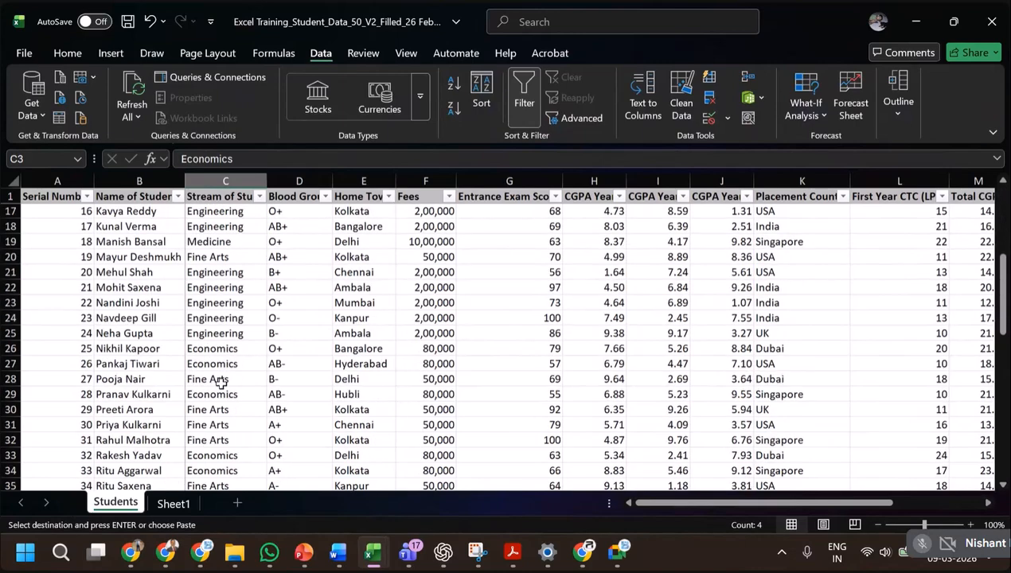
{"action": "scroll", "coordinate": [224, 402], "scroll_direction": "down", "scroll_amount": 11}
{"action": "scroll", "coordinate": [229, 464], "scroll_direction": "down", "scroll_amount": 1}
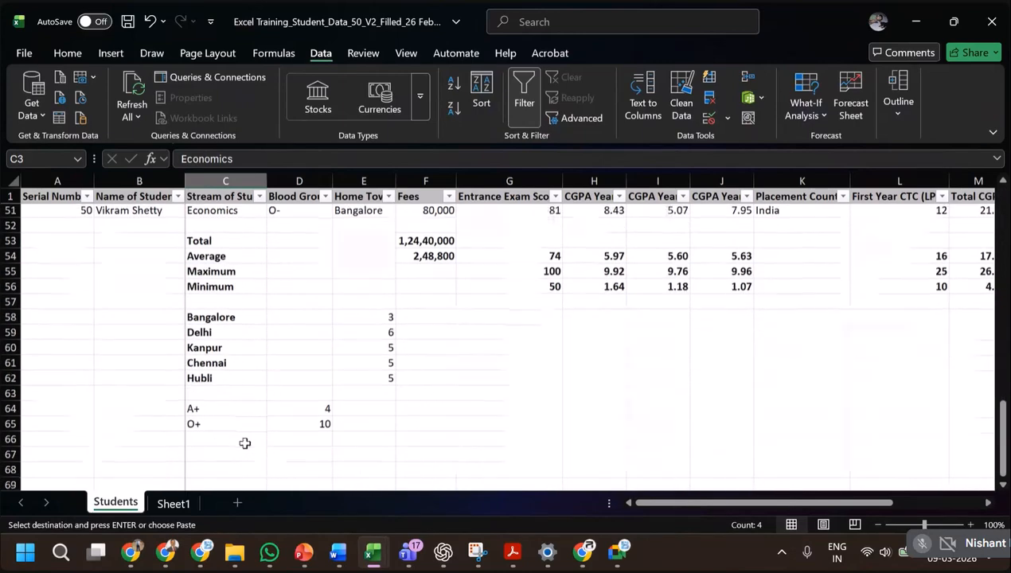
{"action": "left_click", "coordinate": [223, 425]}
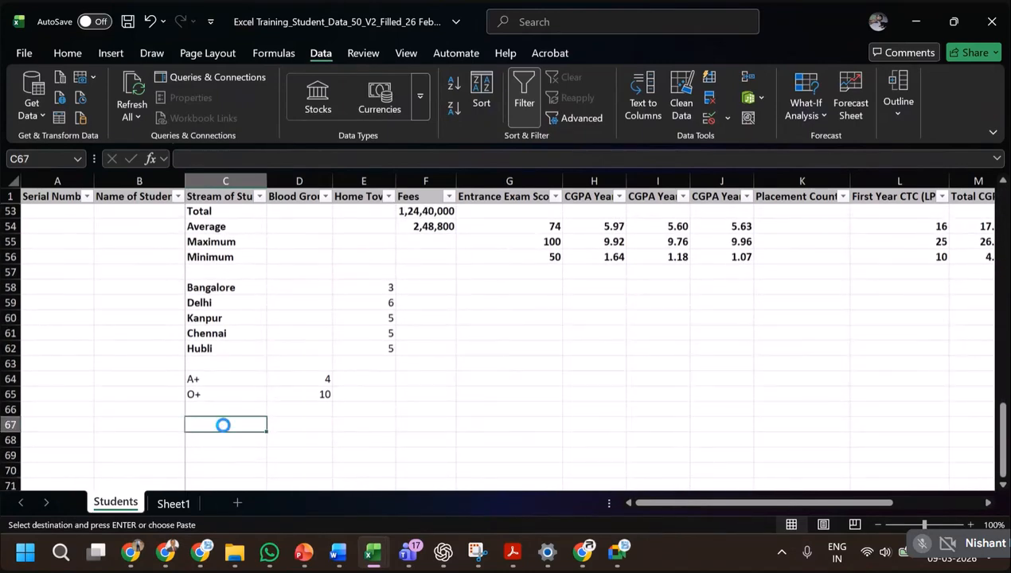
{"action": "key", "text": "ctrl+v"}
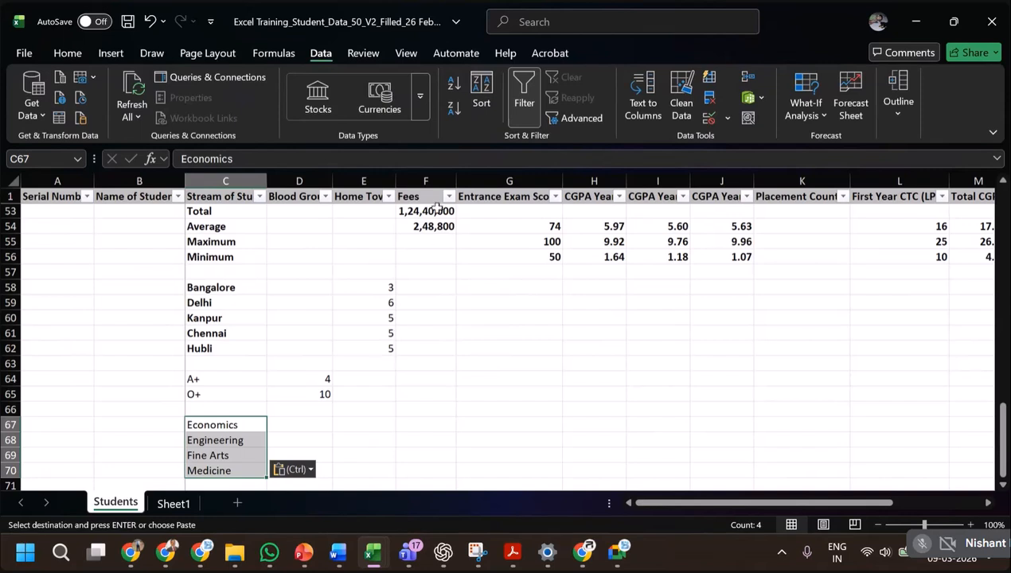
Start a SUMIF formula in F67, in the Fees column of the Economics row.
{"action": "left_click", "coordinate": [424, 425]}
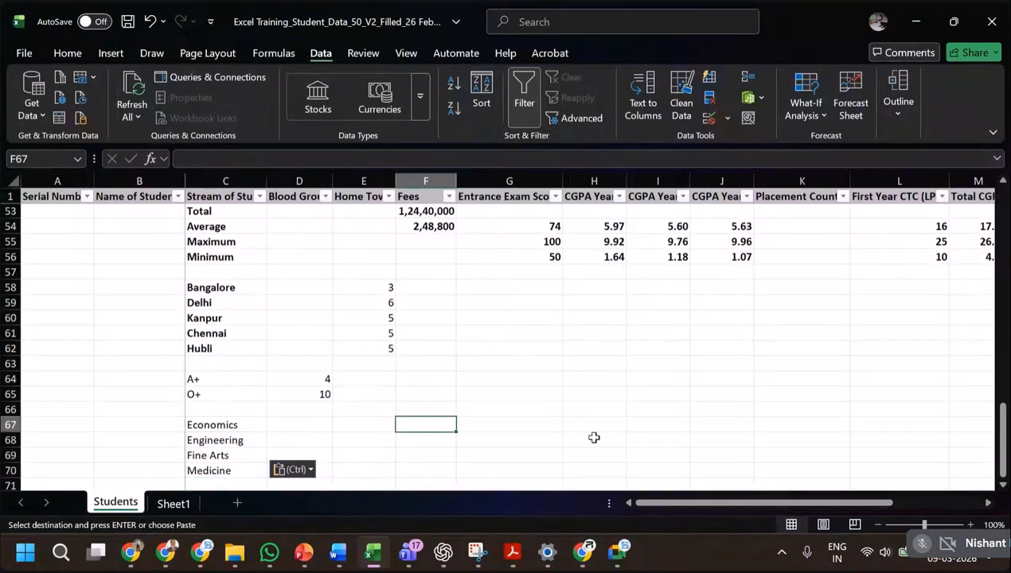
{"action": "key", "text": "Escape"}
{"action": "type", "text": "=sumkif("}
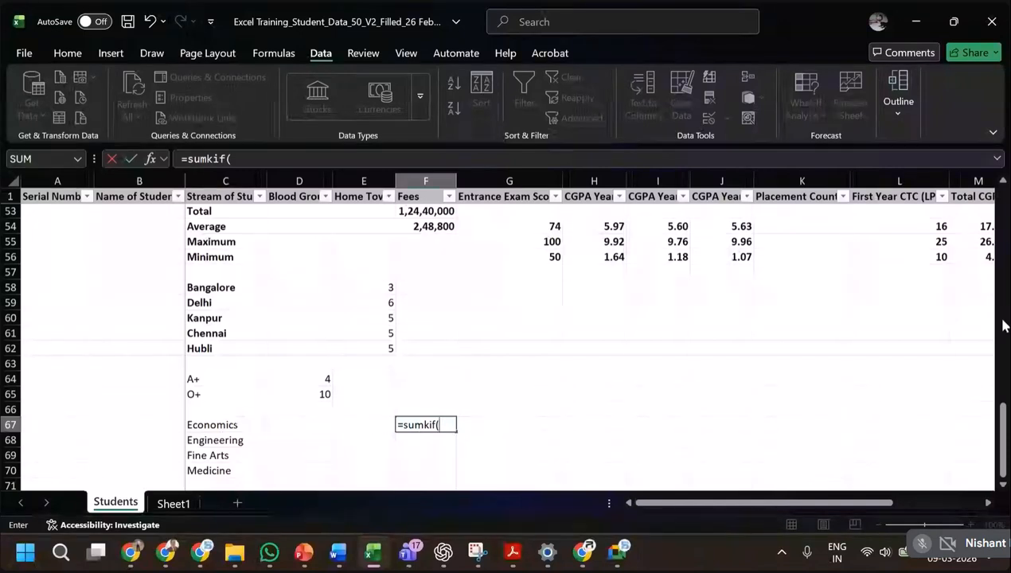
{"action": "key", "text": "BackSpace"}
{"action": "key", "text": "BackSpace"}
{"action": "key", "text": "BackSpace"}
{"action": "key", "text": "BackSpace"}
{"action": "type", "text": "if("}
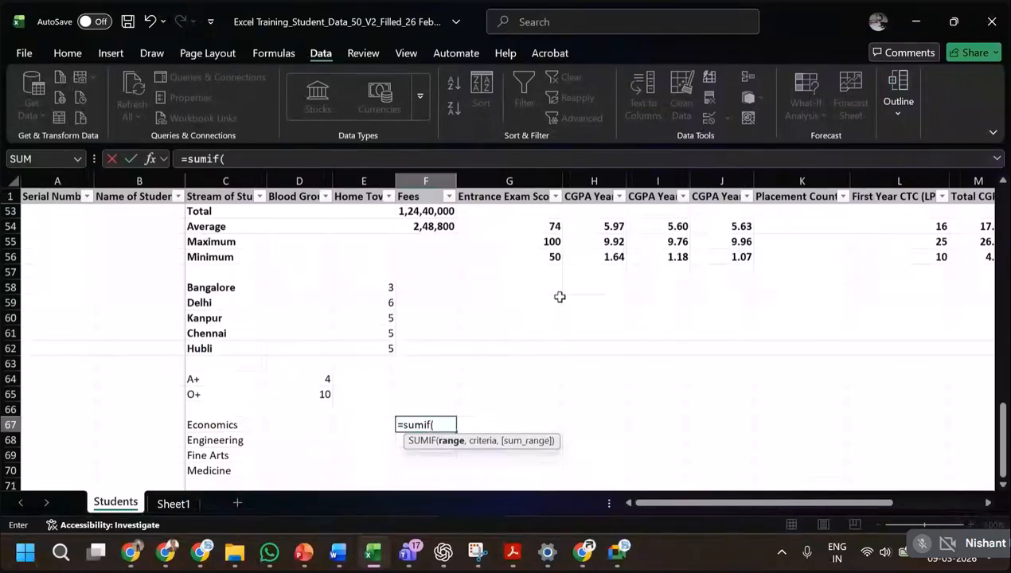
Set the SUMIF range in F67 to the Stream of Study cells as the fully absolute reference $C$2:$C$51.
{"action": "scroll", "coordinate": [558, 296], "scroll_direction": "up", "scroll_amount": 1}
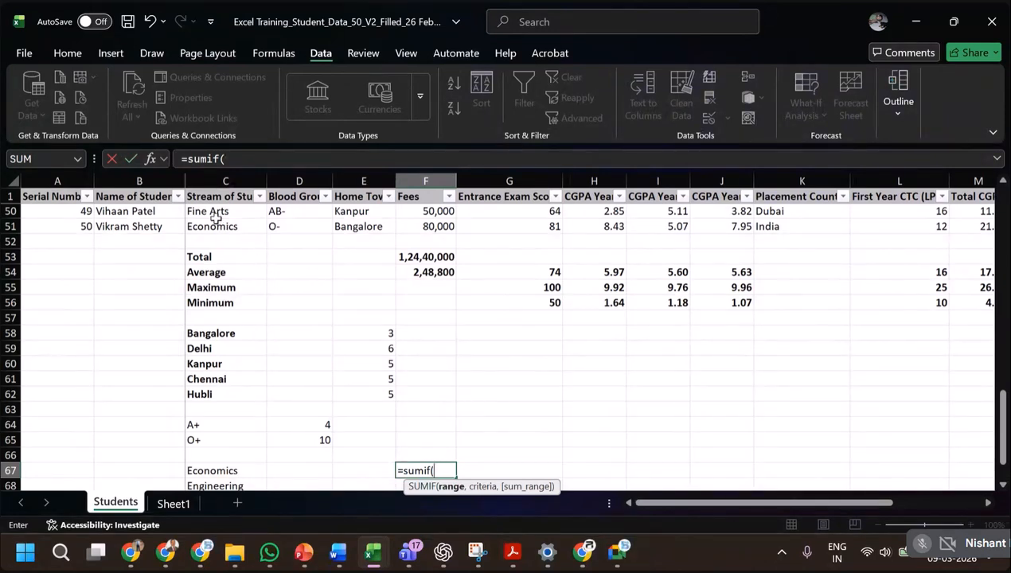
{"action": "scroll", "coordinate": [241, 213], "scroll_direction": "up", "scroll_amount": 1}
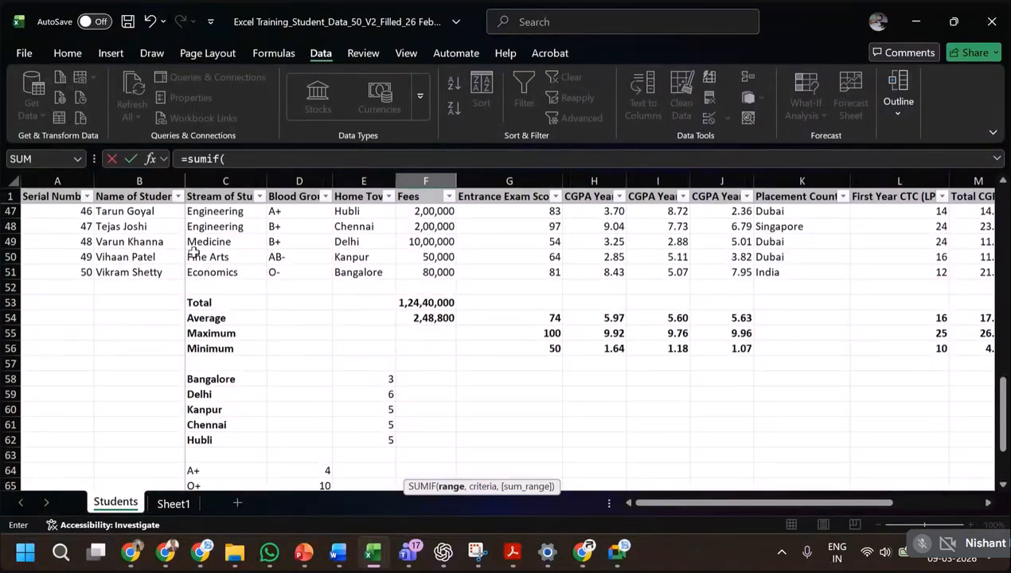
{"action": "scroll", "coordinate": [445, 312], "scroll_direction": "down", "scroll_amount": 1}
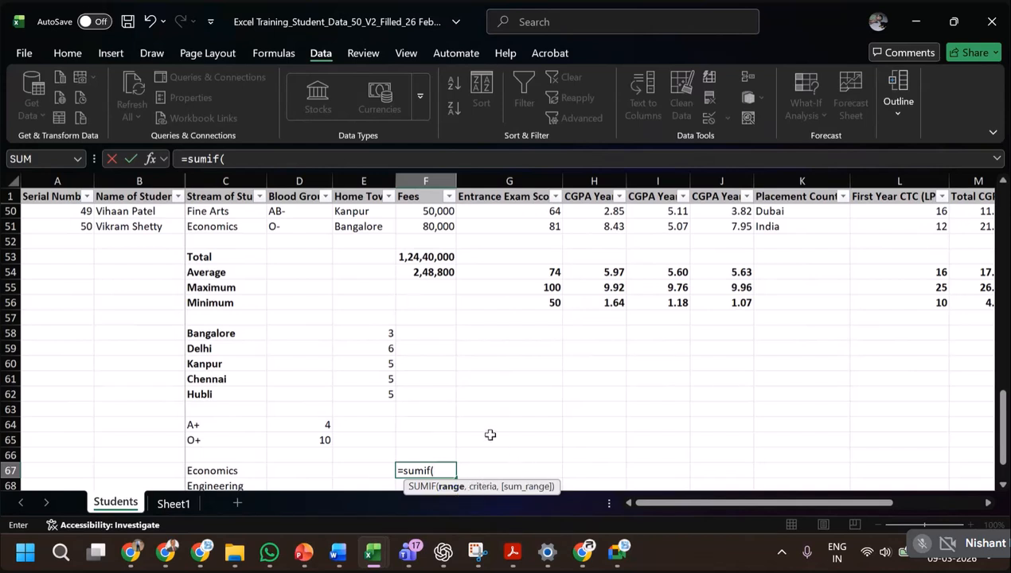
{"action": "left_click", "coordinate": [248, 228]}
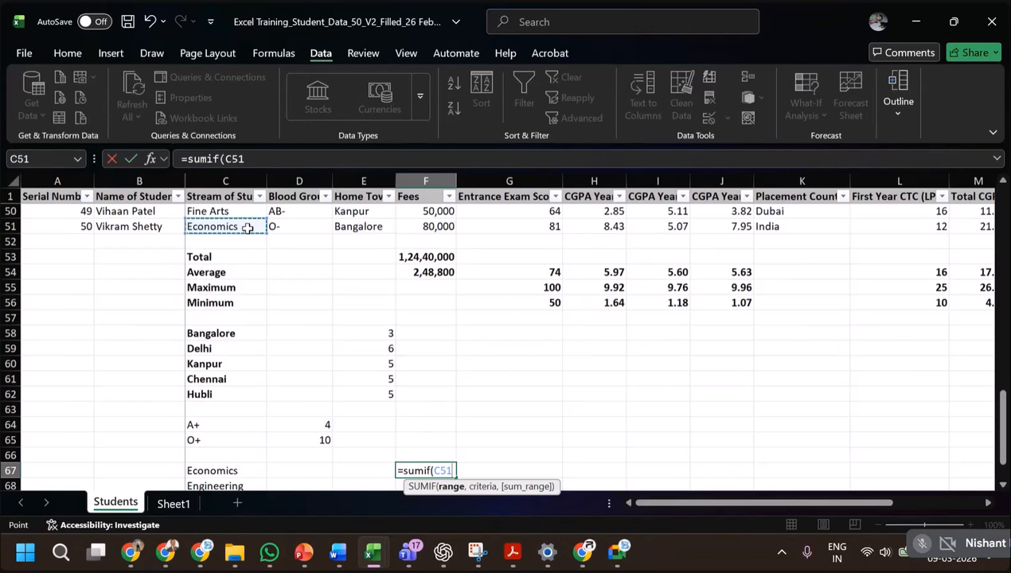
{"action": "key", "text": "ctrl+shift+Up"}
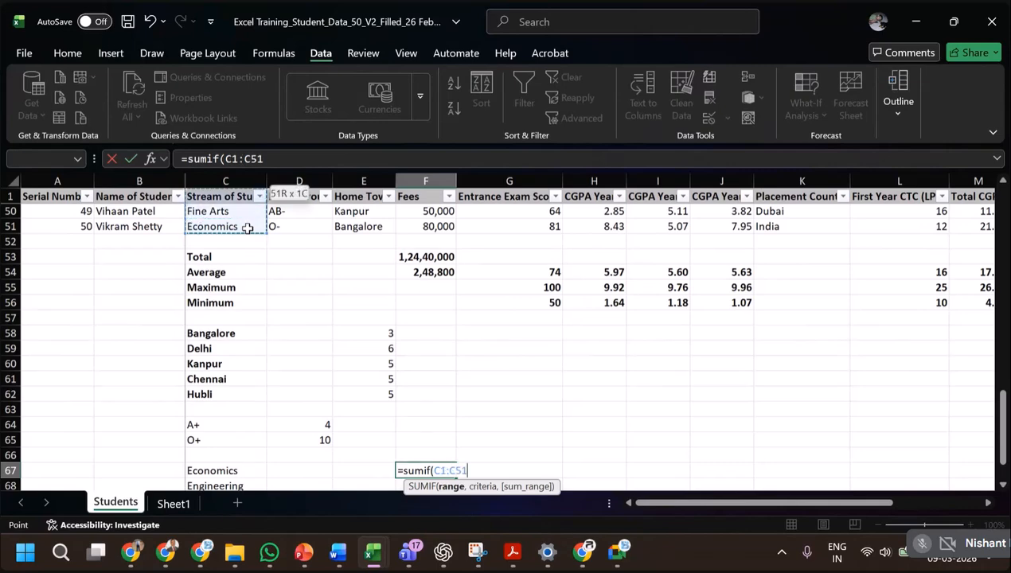
{"action": "key", "text": "shift+Down"}
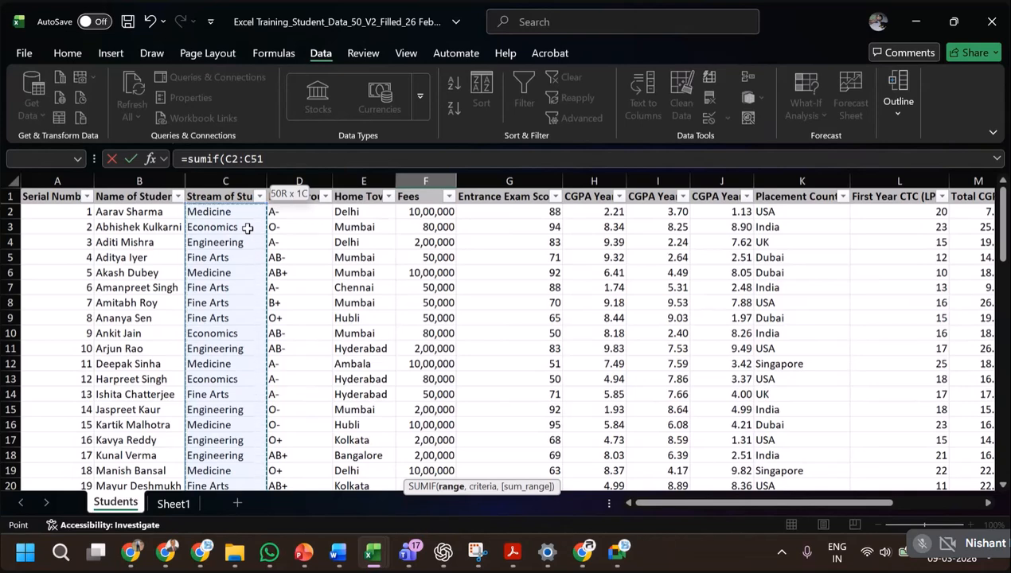
{"action": "key", "text": "F4"}
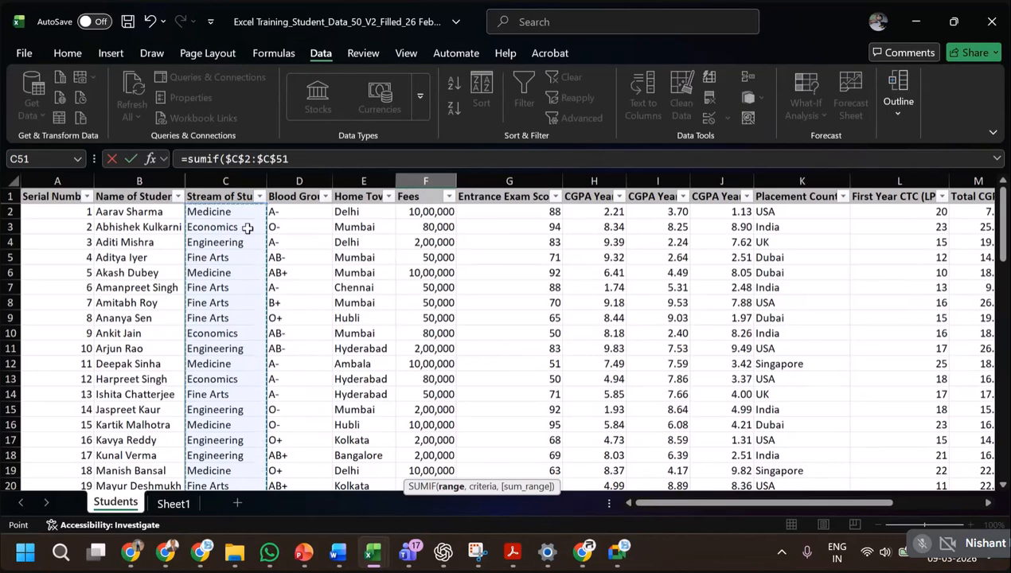
{"action": "type", "text": ","}
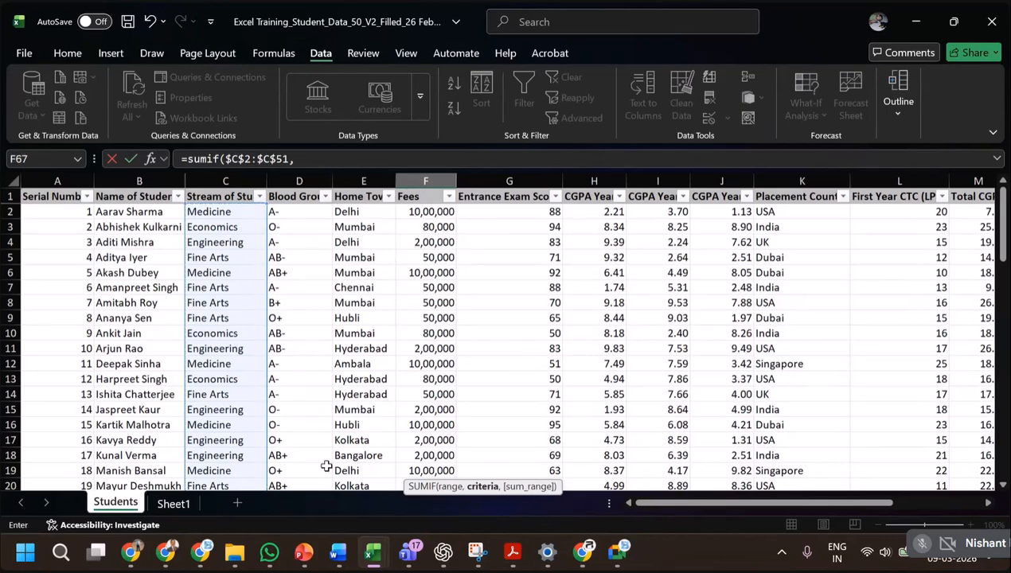
Set the SUMIF criteria in F67 to the Economics cell as the column-locked reference $C67.
{"action": "scroll", "coordinate": [285, 426], "scroll_direction": "down", "scroll_amount": 4}
{"action": "scroll", "coordinate": [285, 426], "scroll_direction": "down", "scroll_amount": 7}
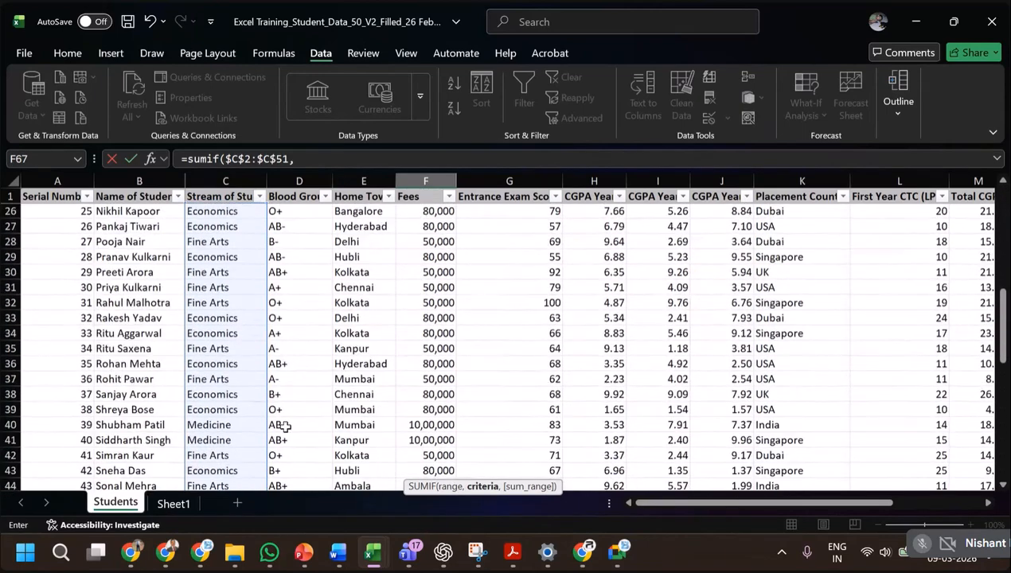
{"action": "scroll", "coordinate": [284, 426], "scroll_direction": "down", "scroll_amount": 5}
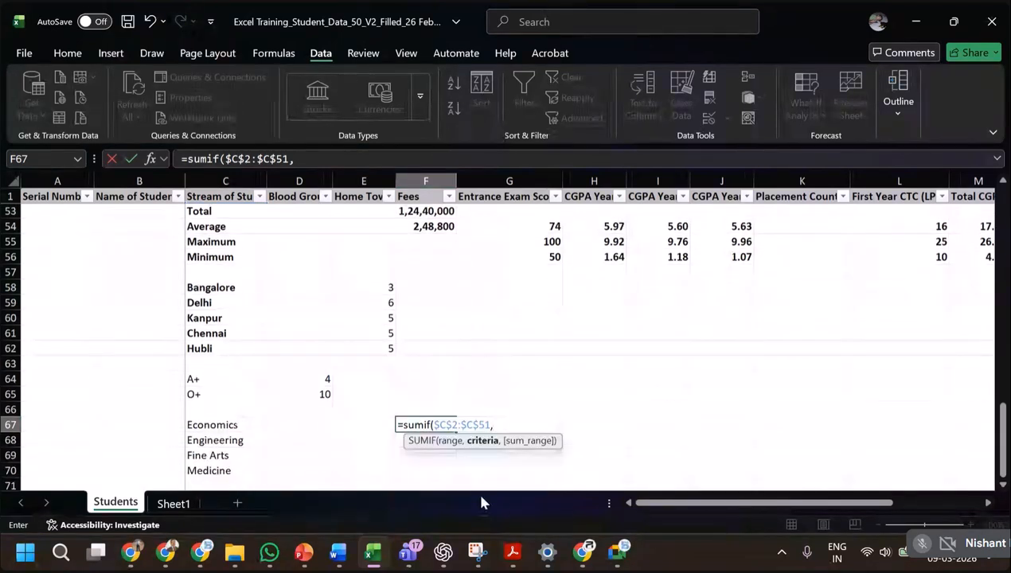
{"action": "left_click", "coordinate": [259, 425]}
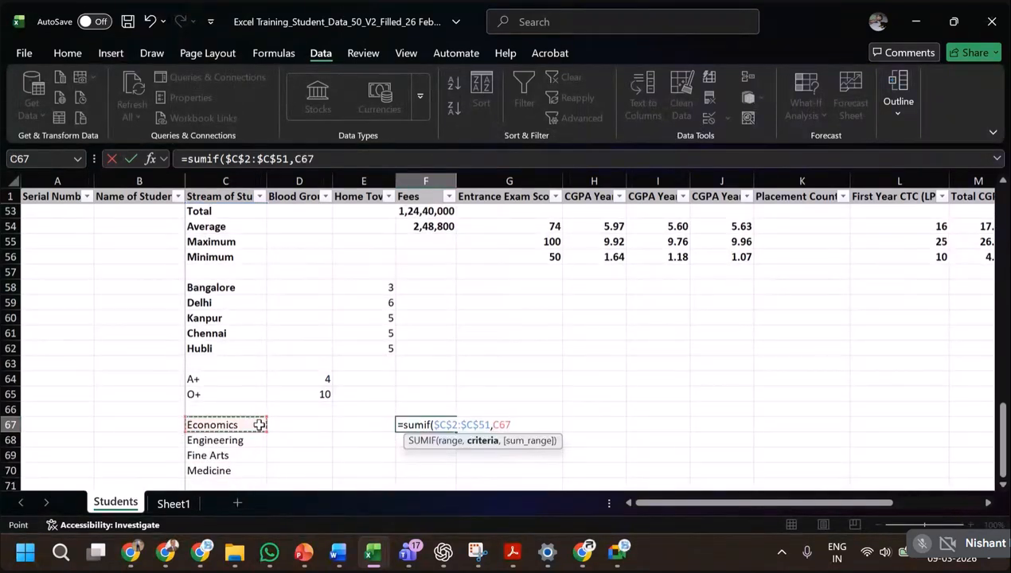
{"action": "left_click", "coordinate": [298, 158]}
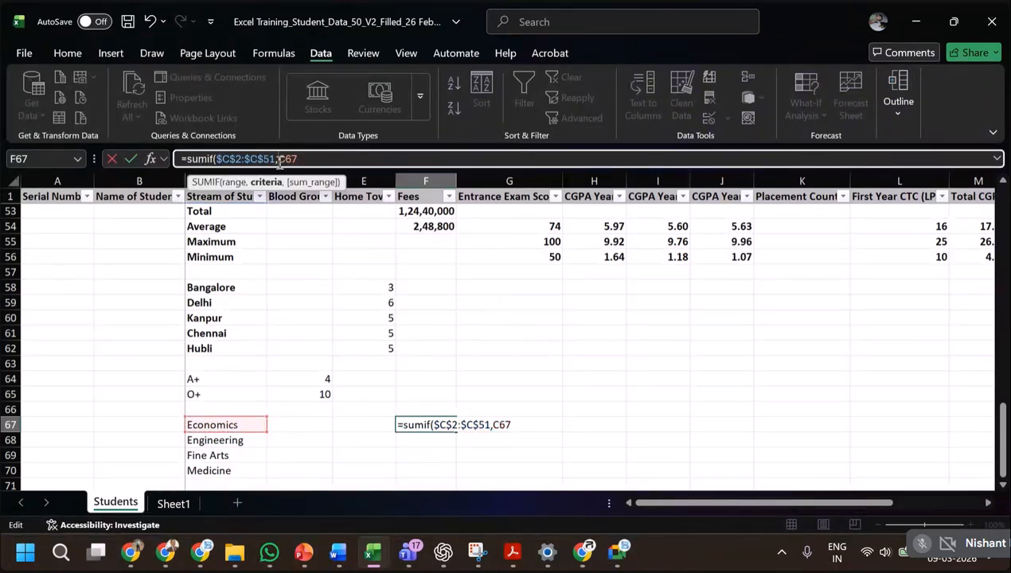
{"action": "type", "text": "$51"}
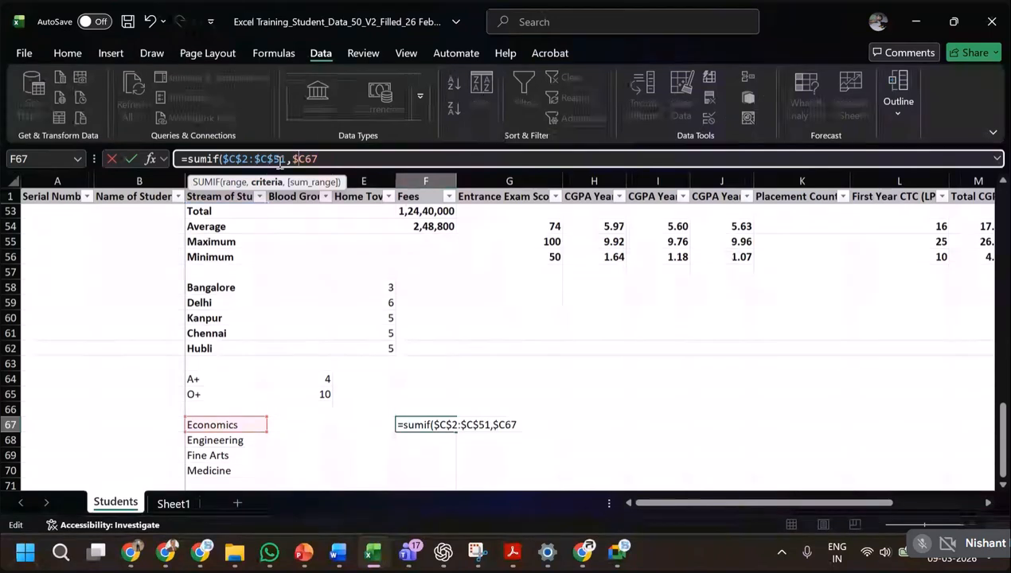
{"action": "type", "text": ","}
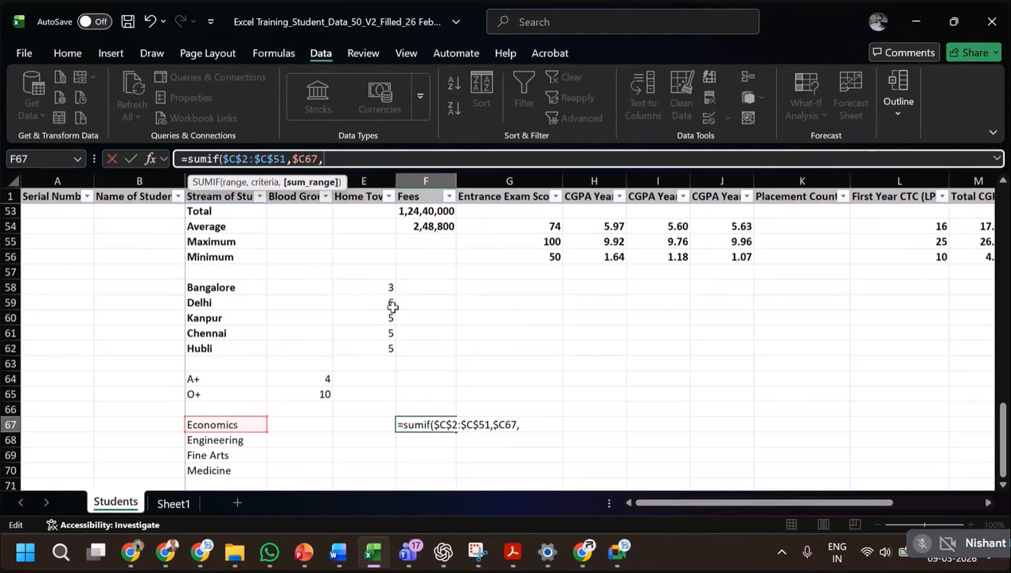
Set the SUMIF sum range in F67 to the Fees cells as the absolute reference $F$2:$F$51 and enter the formula.
{"action": "scroll", "coordinate": [422, 296], "scroll_direction": "up", "scroll_amount": 2}
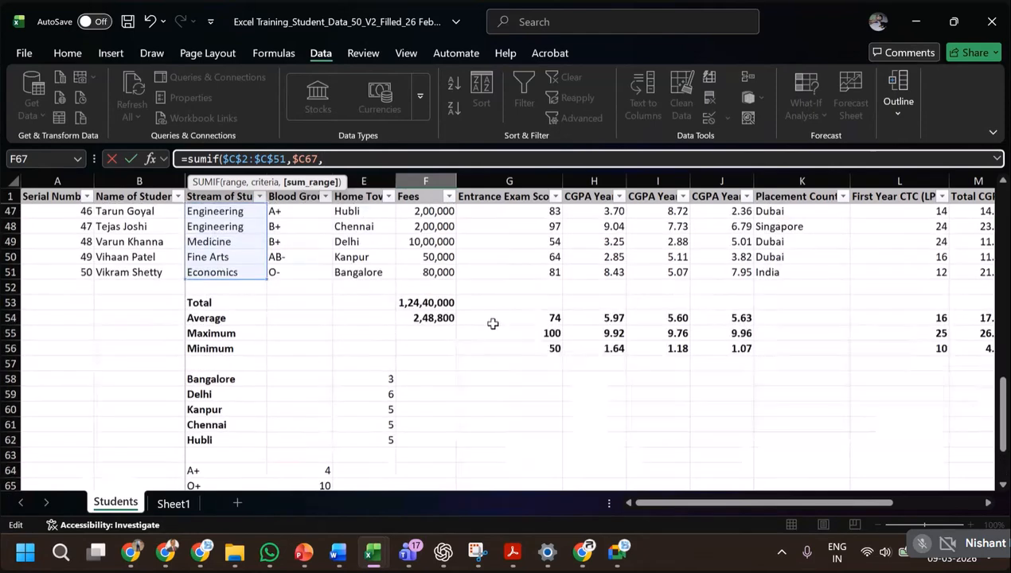
{"action": "scroll", "coordinate": [492, 322], "scroll_direction": "up", "scroll_amount": 1}
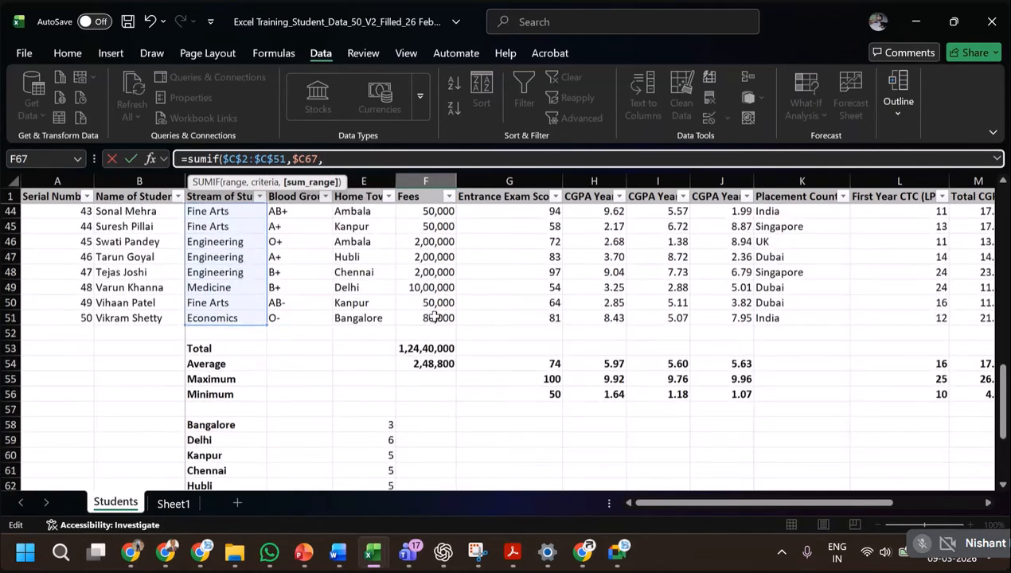
{"action": "left_click_drag", "start_coordinate": [434, 317], "coordinate": [436, 213]}
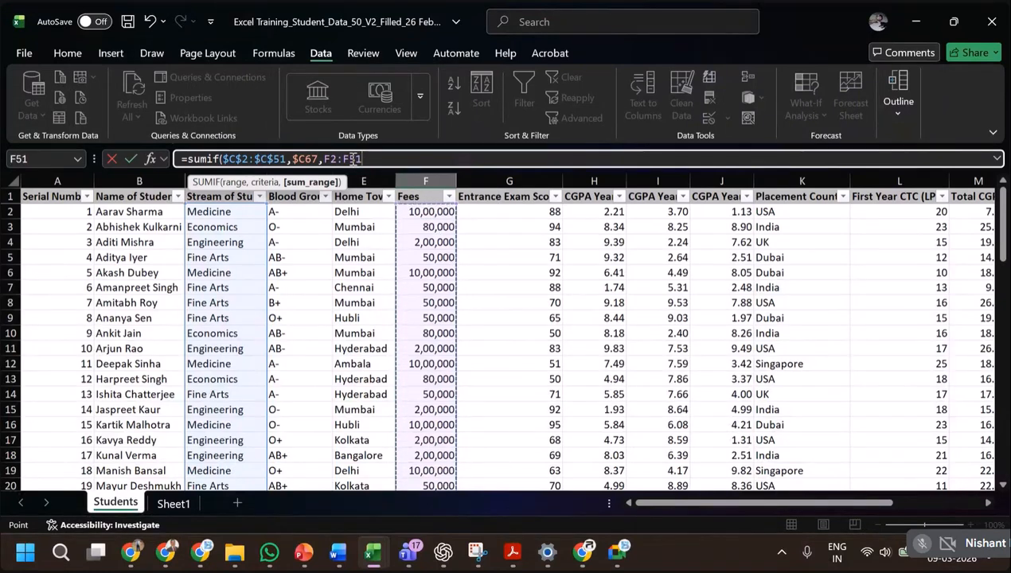
{"action": "left_click", "coordinate": [353, 160]}
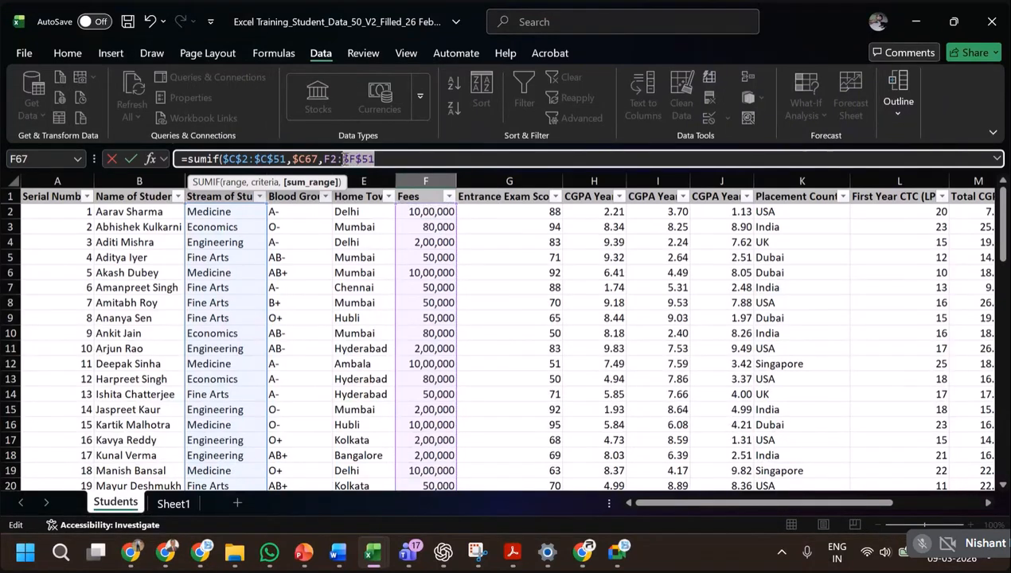
{"action": "key", "text": "F4"}
{"action": "left_click", "coordinate": [397, 158]}
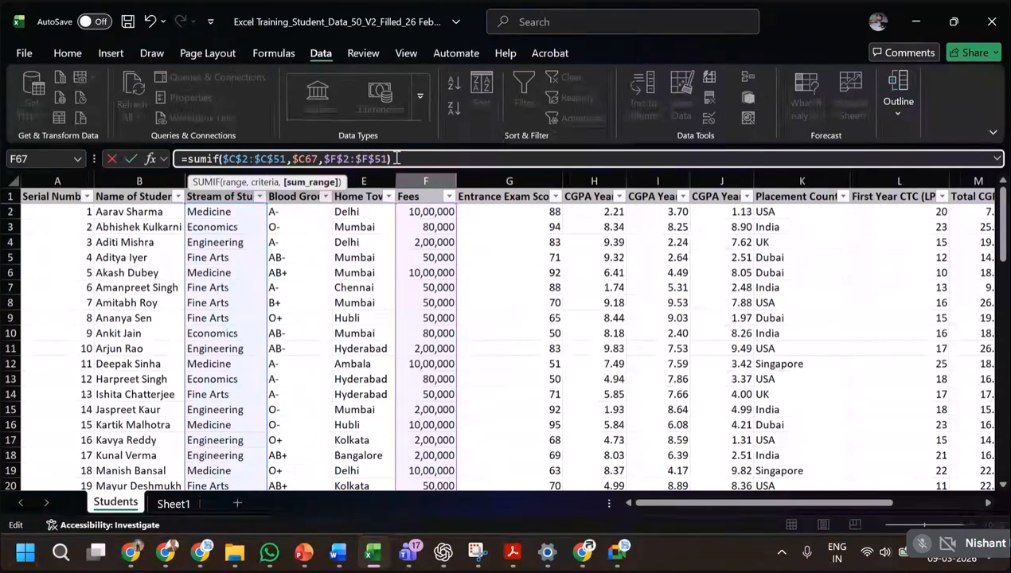
{"action": "key", "text": "Return"}
{"action": "key", "text": "Up"}
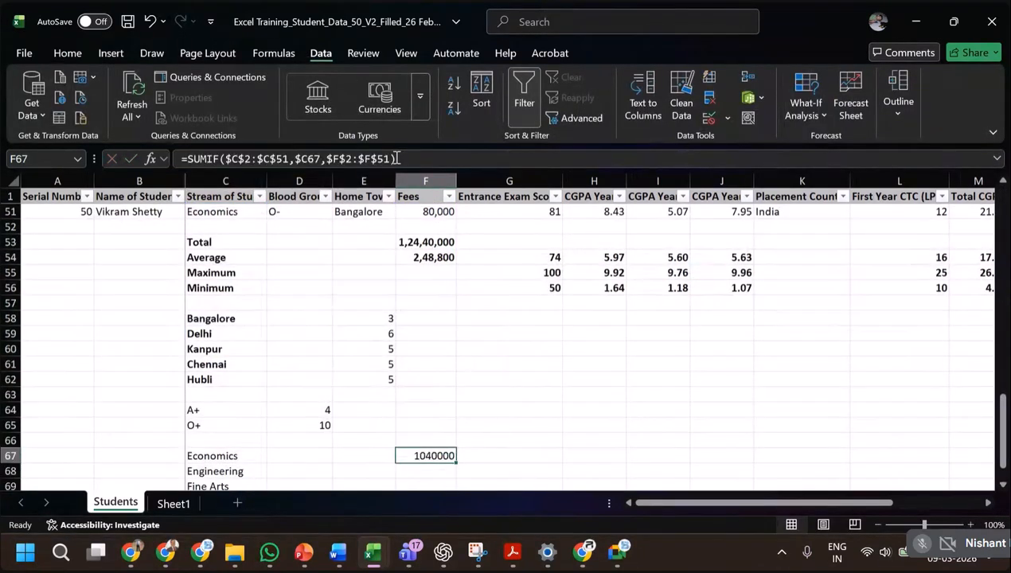
Copy the SUMIF formula from F67 into F68:F70 for Engineering, Fine Arts and Medicine.
{"action": "key", "text": "Down"}
{"action": "key", "text": "Down"}
{"action": "key", "text": "Down"}
{"action": "key", "text": "Down"}
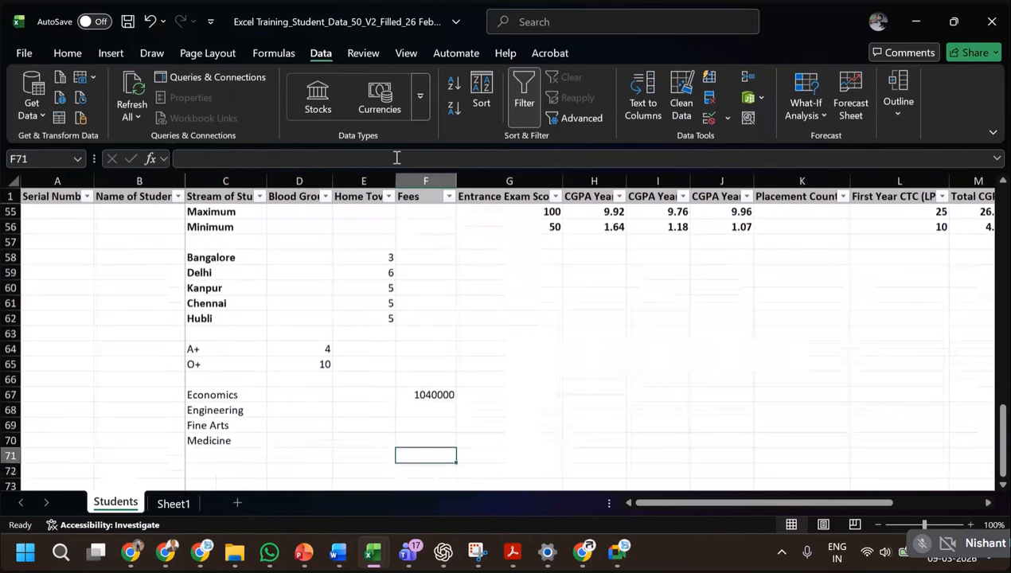
{"action": "key", "text": "Up"}
{"action": "key", "text": "Up"}
{"action": "key", "text": "Up"}
{"action": "key", "text": "Up"}
{"action": "key", "text": "ctrl+c"}
{"action": "key", "text": "Down"}
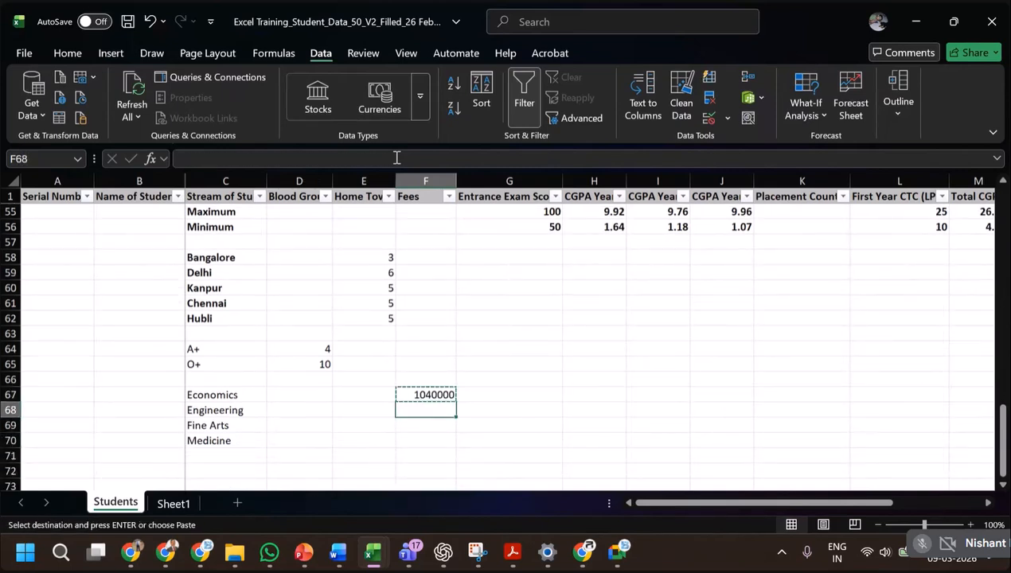
{"action": "key", "text": "ctrl+v"}
{"action": "key", "text": "Down"}
{"action": "key", "text": "ctrl+v"}
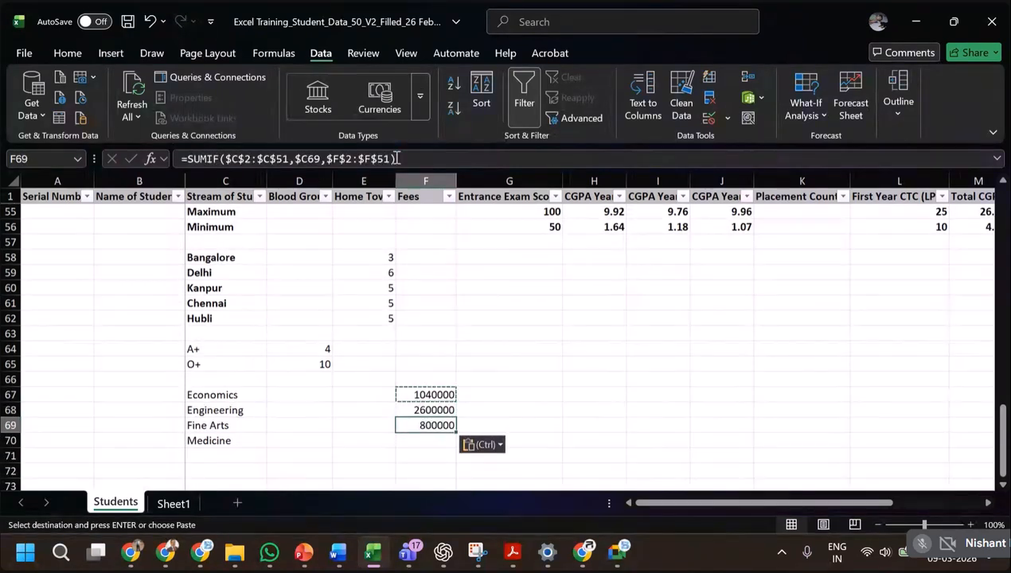
{"action": "key", "text": "Down"}
{"action": "key", "text": "ctrl+v"}
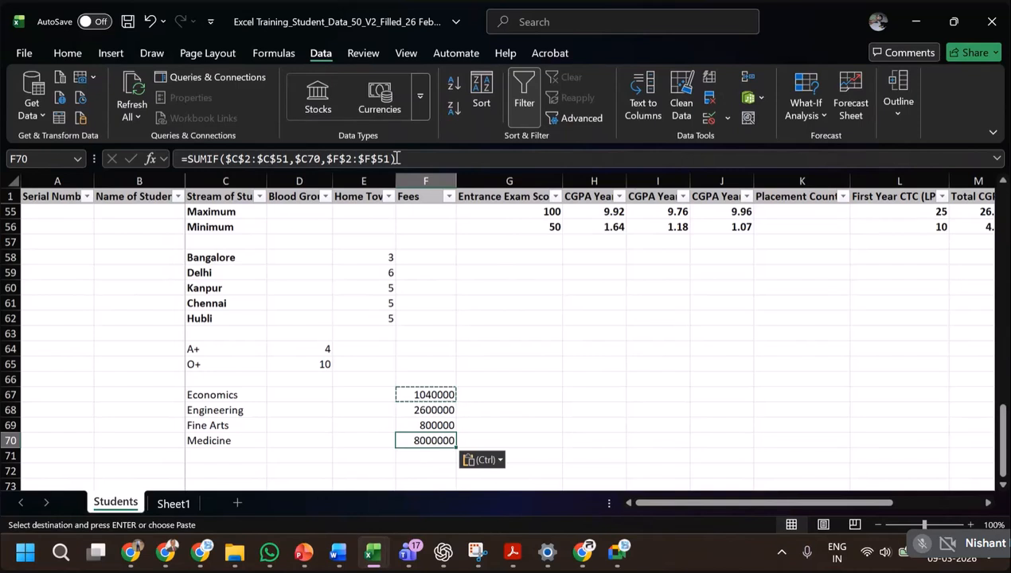
{"action": "key", "text": "Escape"}
Examine the SUMIF formulas for Economics and Medicine and look over the remaining columns through CTC High/Low.
{"action": "key", "text": "Up"}
{"action": "key", "text": "Up"}
{"action": "key", "text": "Up"}
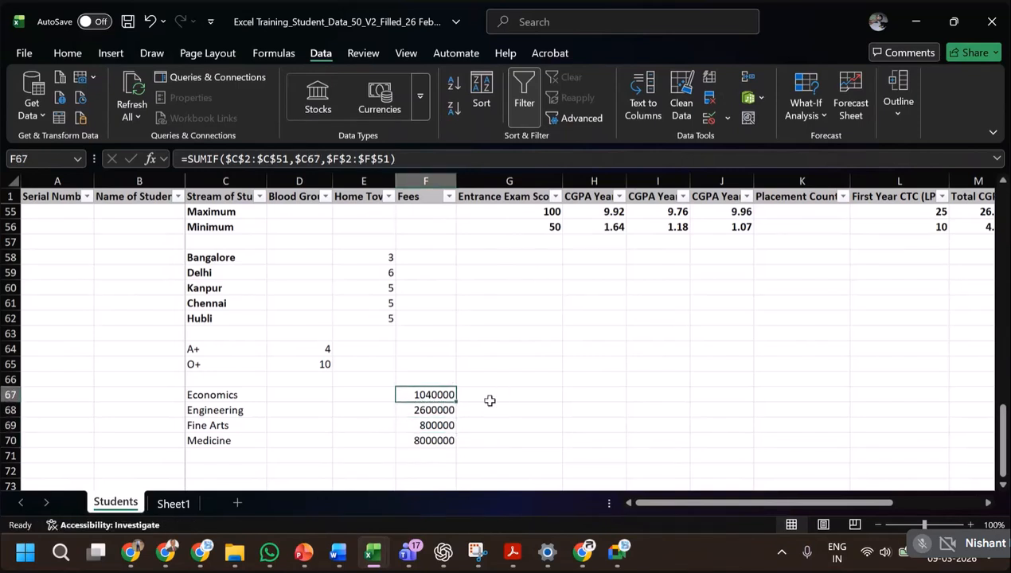
{"action": "scroll", "coordinate": [490, 400], "scroll_direction": "up", "scroll_amount": 2}
{"action": "scroll", "coordinate": [490, 401], "scroll_direction": "down", "scroll_amount": 3}
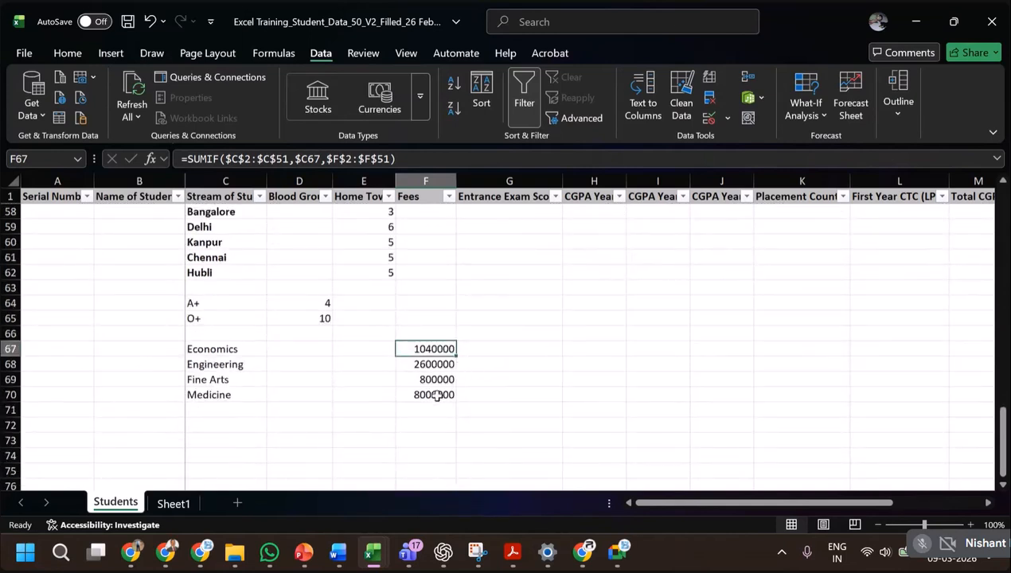
{"action": "left_click", "coordinate": [436, 395]}
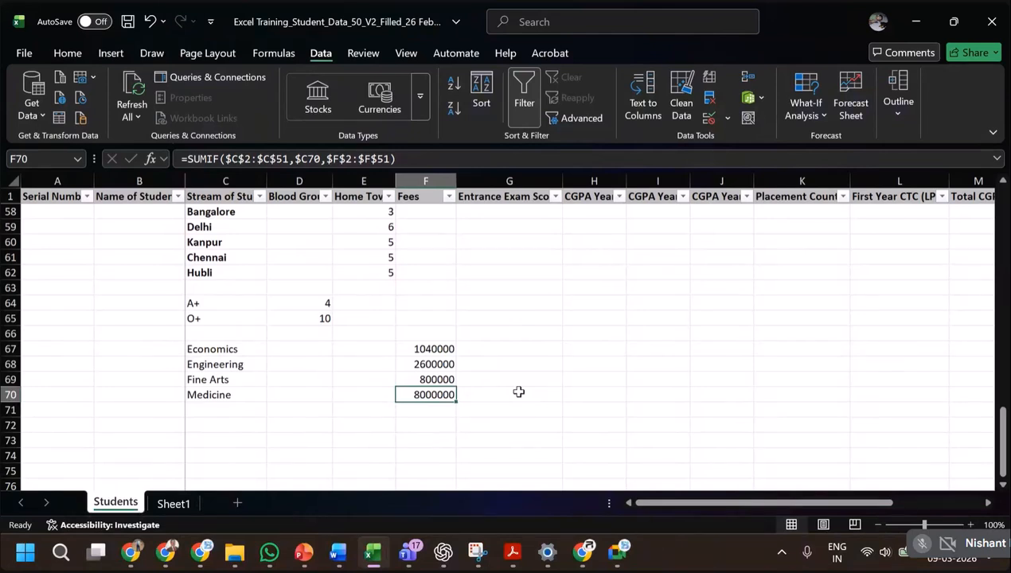
{"action": "left_click", "coordinate": [431, 348]}
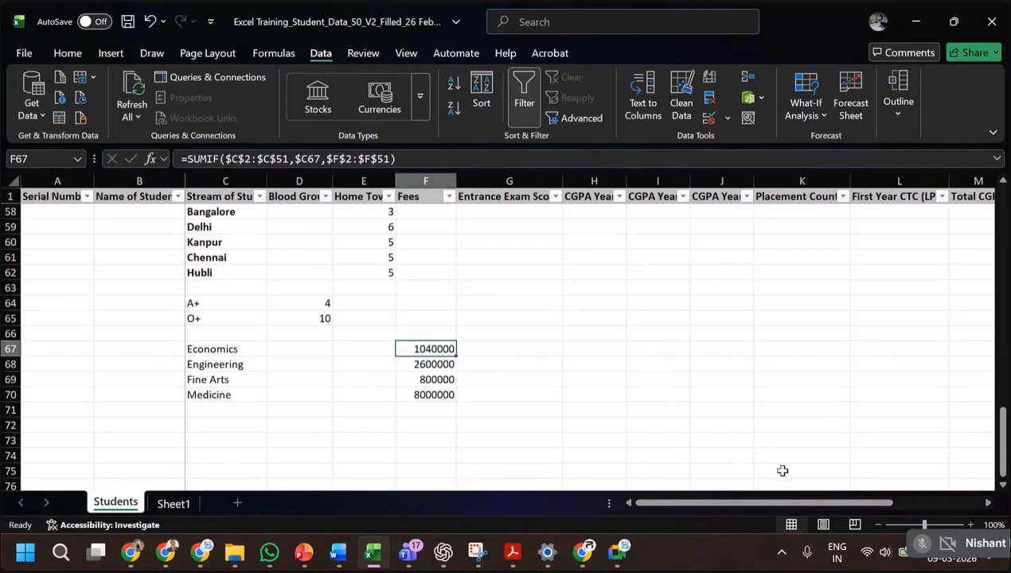
{"action": "left_click_drag", "start_coordinate": [767, 506], "coordinate": [853, 506]}
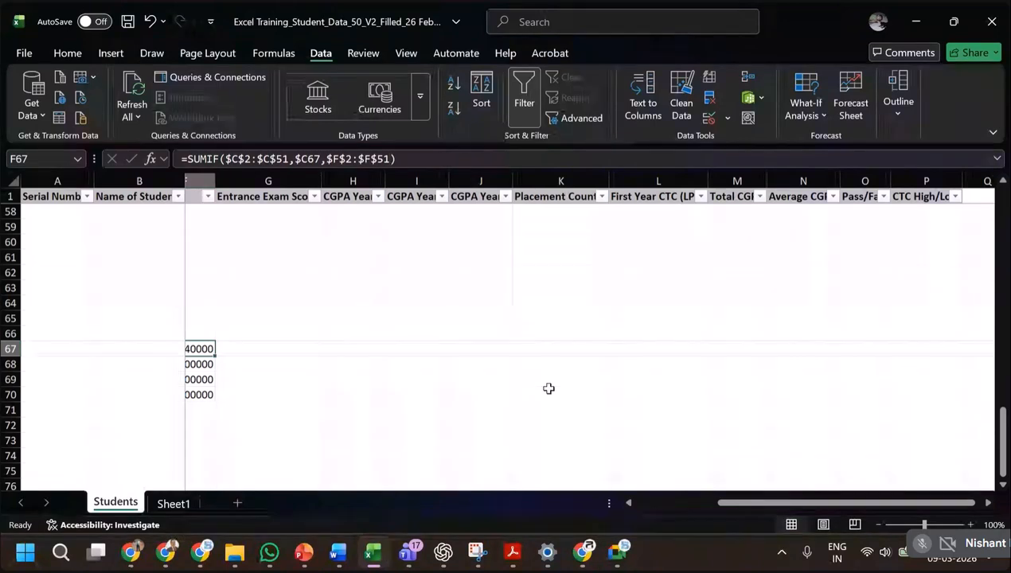
{"action": "scroll", "coordinate": [625, 313], "scroll_direction": "up", "scroll_amount": 1}
{"action": "scroll", "coordinate": [591, 371], "scroll_direction": "up", "scroll_amount": 2}
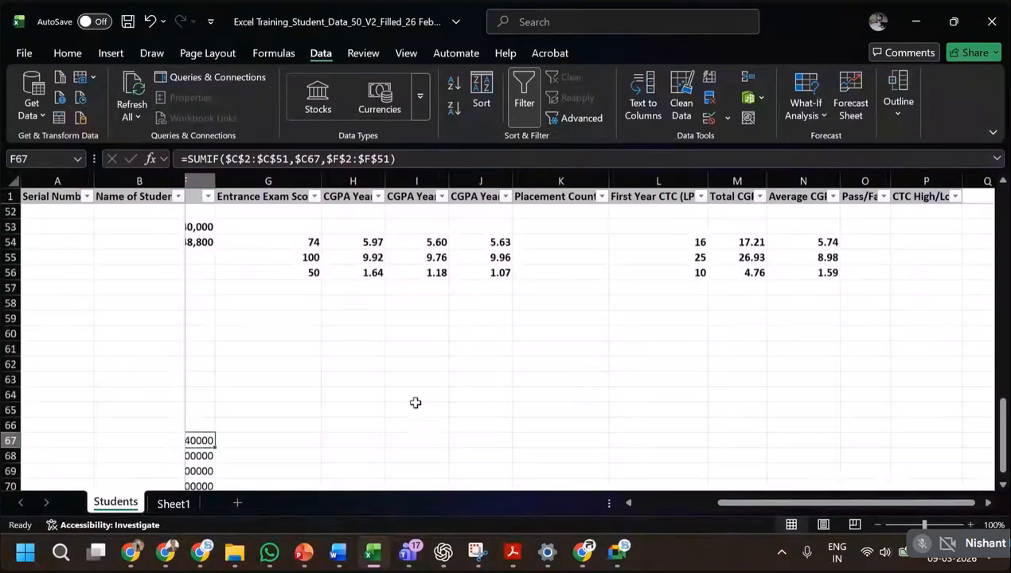
{"action": "scroll", "coordinate": [591, 370], "scroll_direction": "down", "scroll_amount": 1}
{"action": "left_click", "coordinate": [640, 507]}
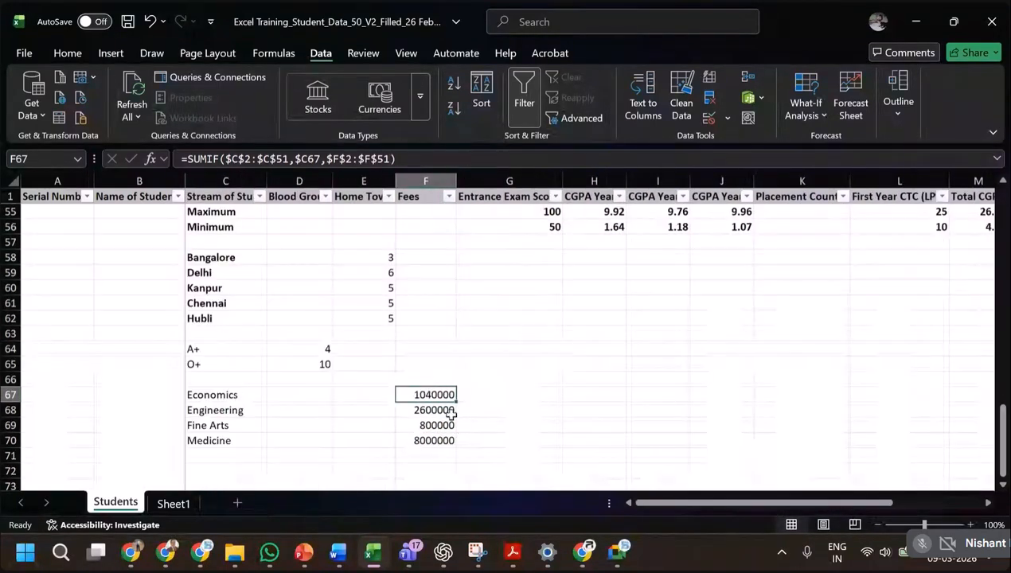
Copy the Economics SUMIF formula from F67 into L67 in the First Year CTC column.
{"action": "key", "text": "ctrl+c"}
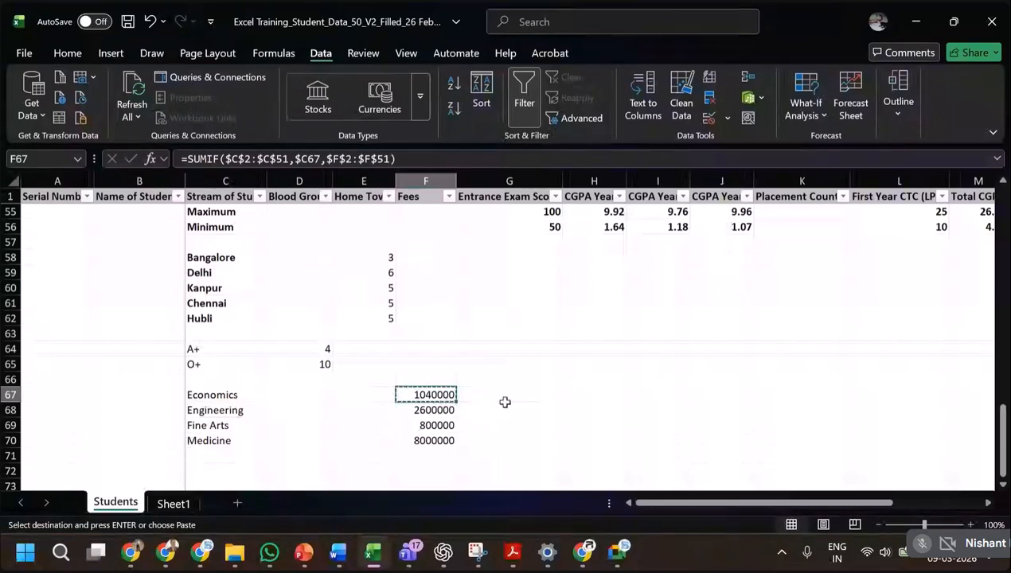
{"action": "key", "text": "Right"}
{"action": "key", "text": "Right"}
{"action": "key", "text": "Right"}
{"action": "key", "text": "Right"}
{"action": "key", "text": "Right"}
{"action": "key", "text": "Right"}
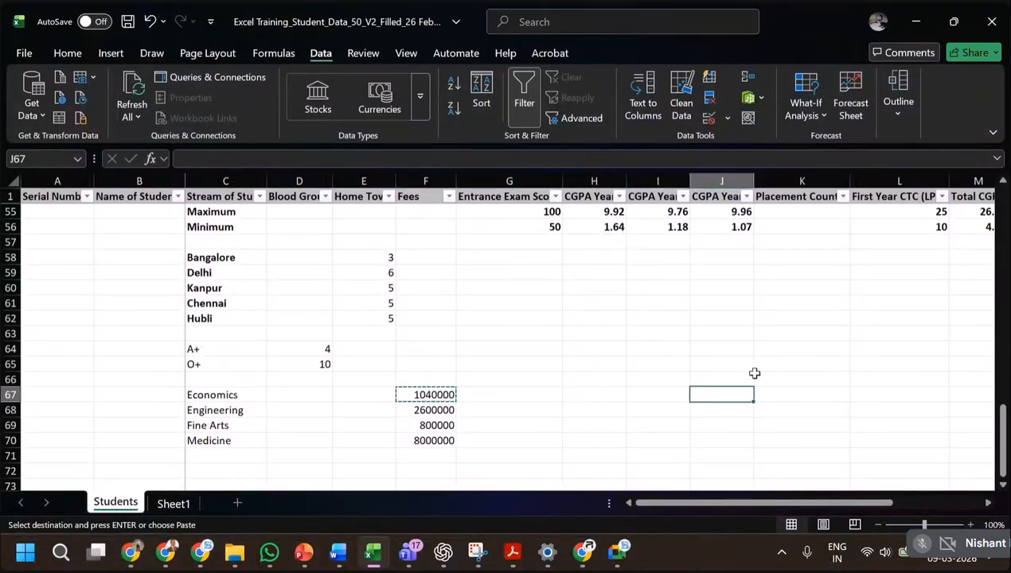
{"action": "key", "text": "ctrl+v"}
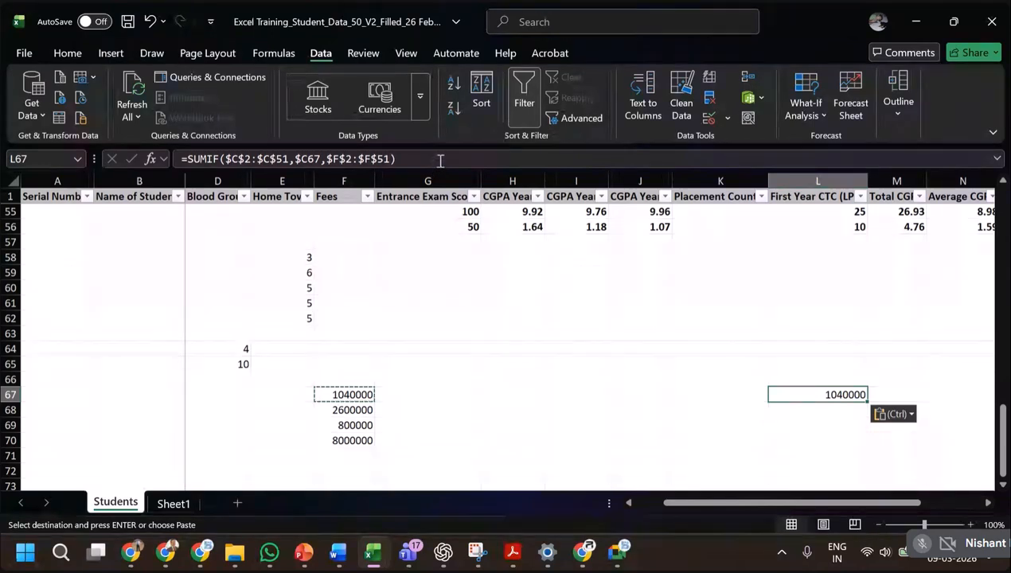
Check which ranges the copied SUMIF formula in L67 refers to, and delete that formula.
{"action": "key", "text": "F2"}
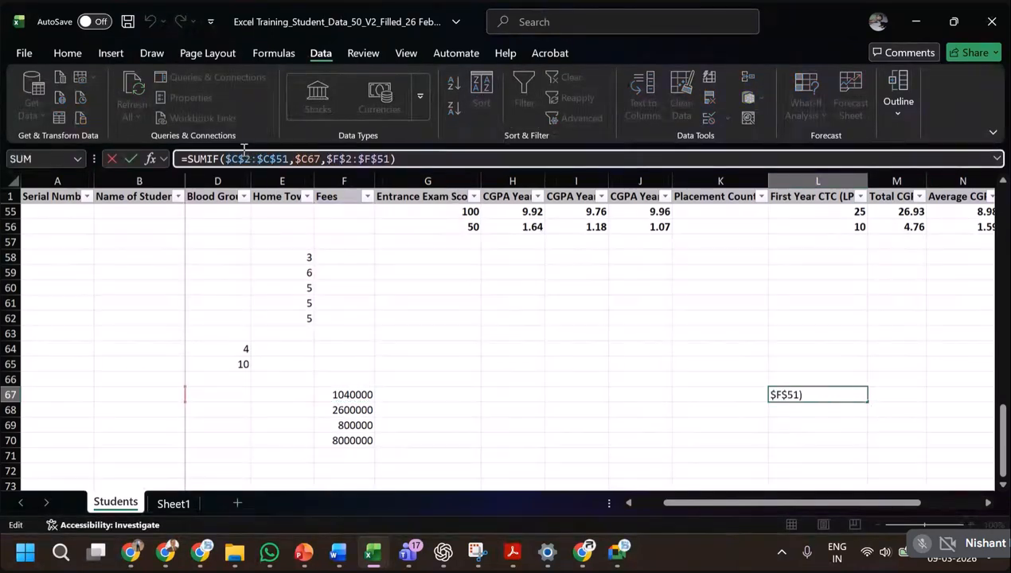
{"action": "scroll", "coordinate": [320, 235], "scroll_direction": "up", "scroll_amount": 4}
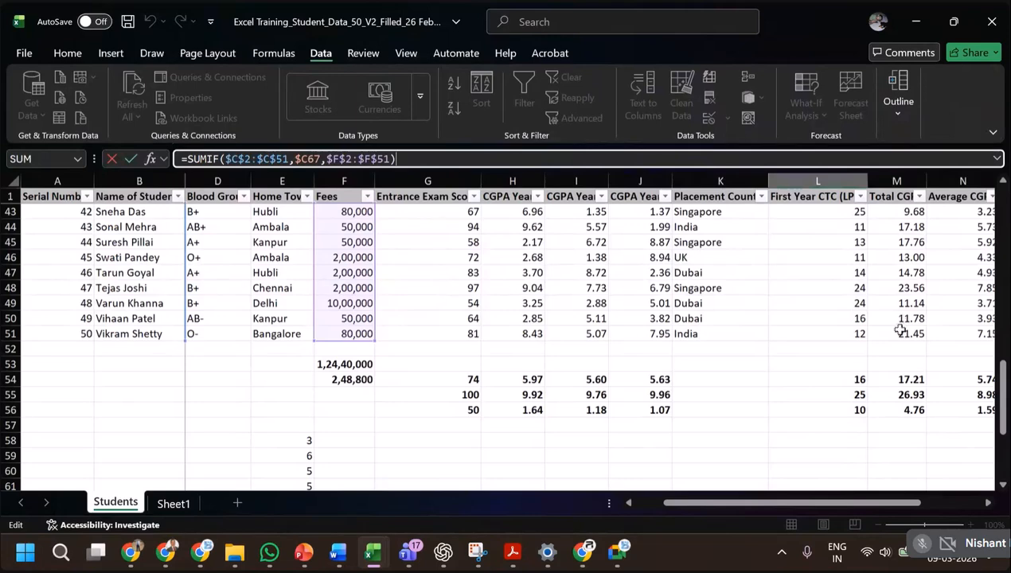
{"action": "scroll", "coordinate": [897, 333], "scroll_direction": "down", "scroll_amount": 7}
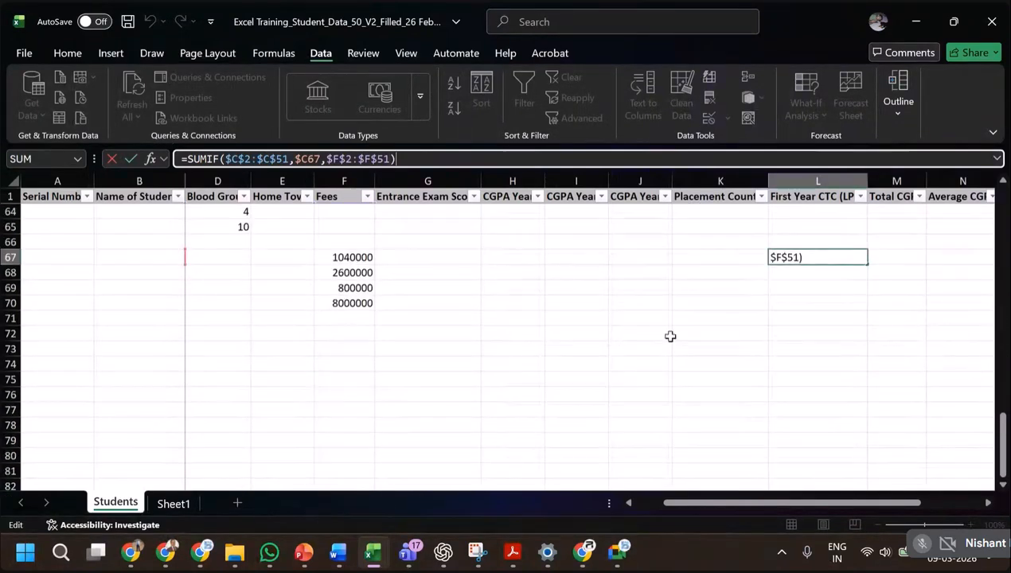
{"action": "key", "text": "ctrl+Return"}
{"action": "key", "text": "Delete"}
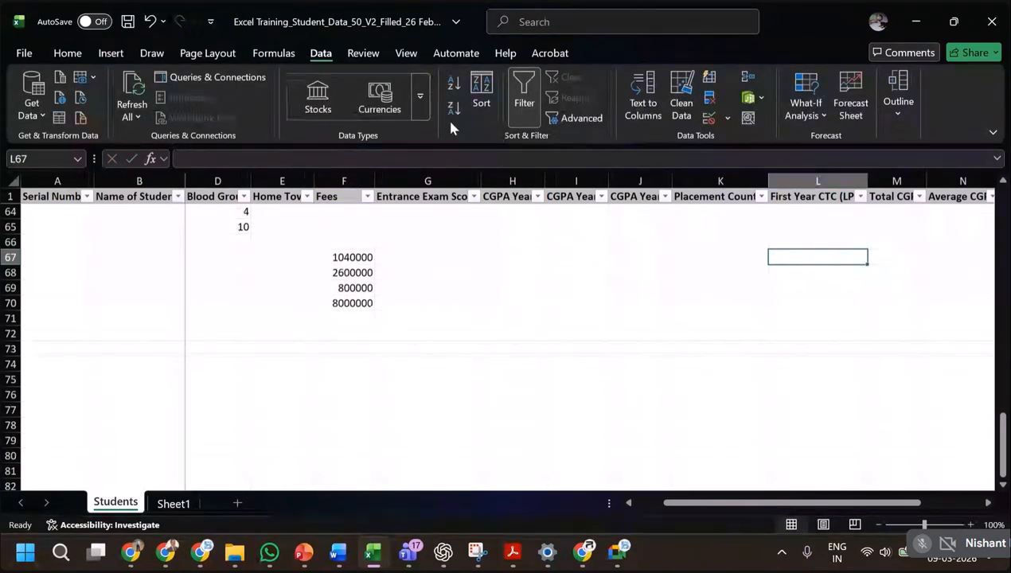
{"action": "left_click", "coordinate": [355, 259]}
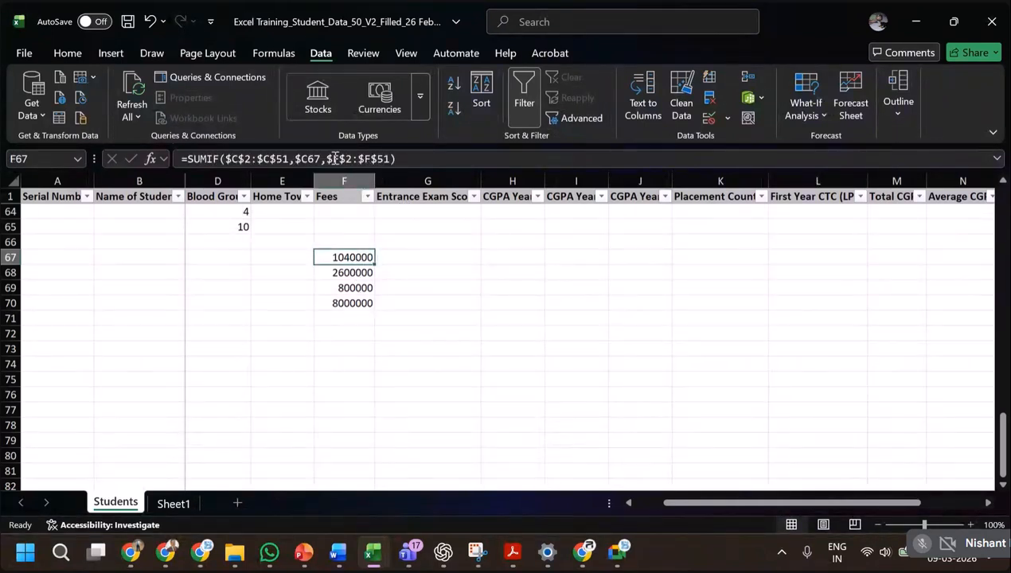
{"action": "left_click", "coordinate": [335, 158]}
{"action": "key", "text": "BackSpace"}
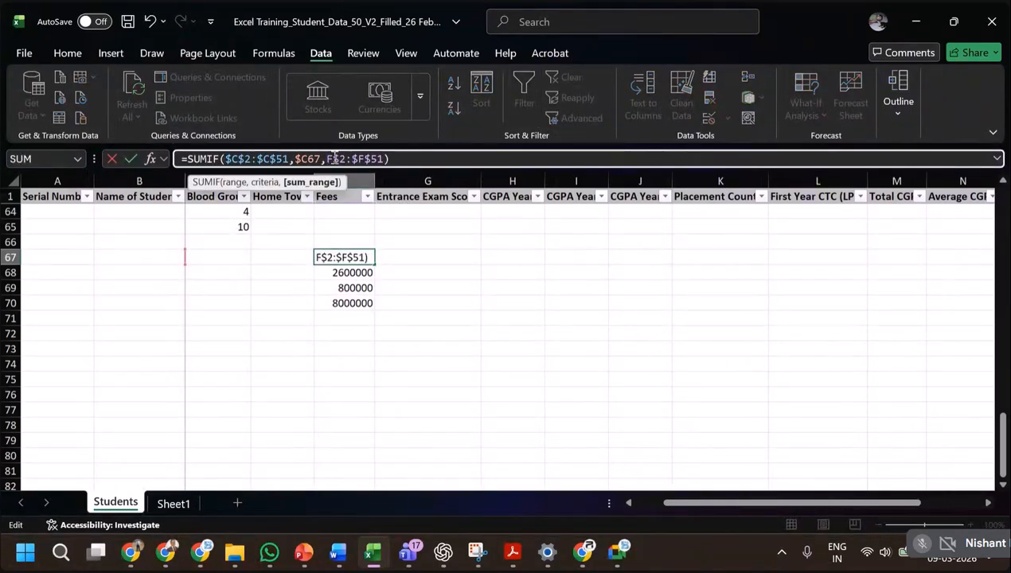
{"action": "key", "text": "BackSpace"}
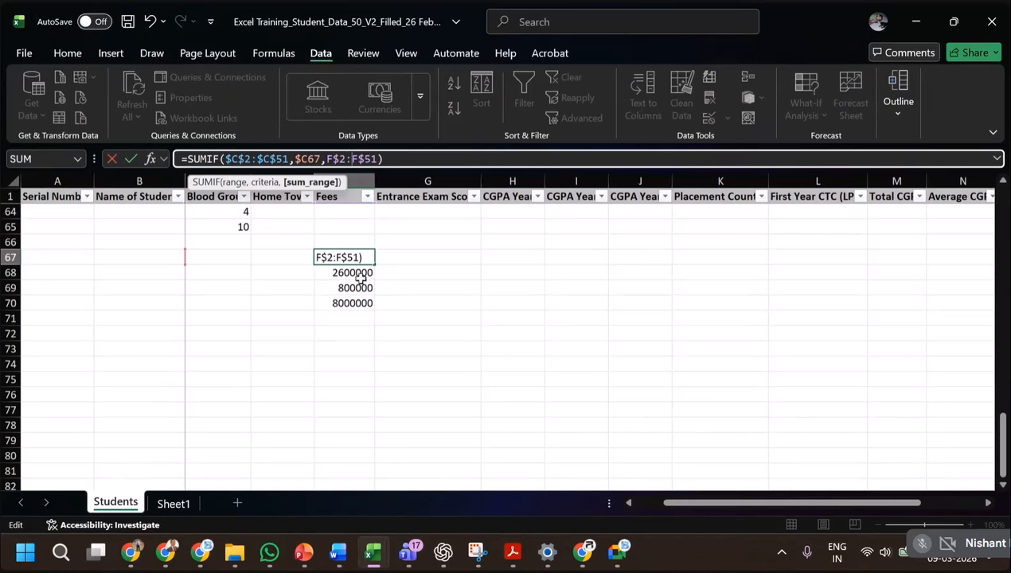
{"action": "left_click", "coordinate": [482, 300]}
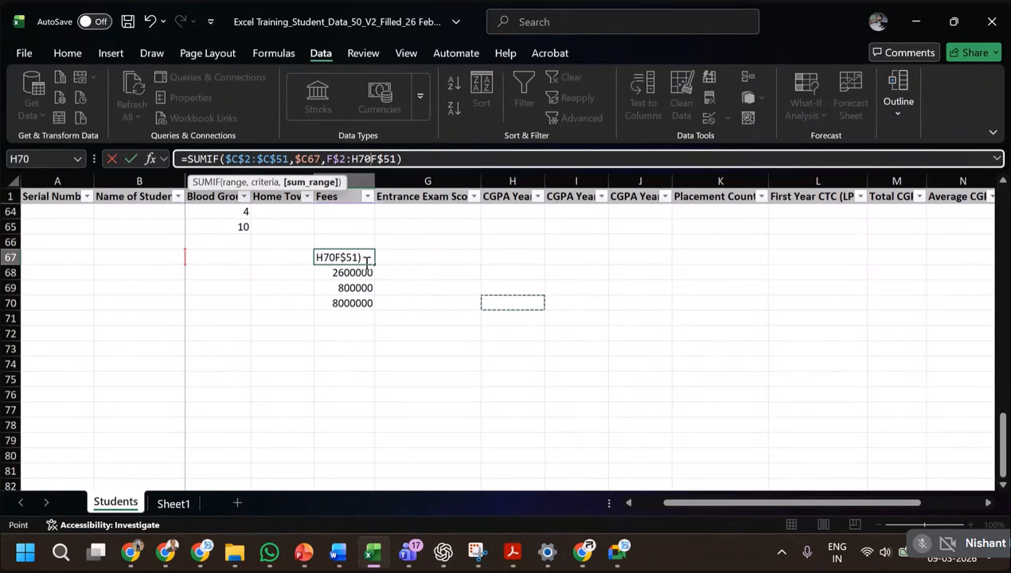
{"action": "key", "text": "Escape"}
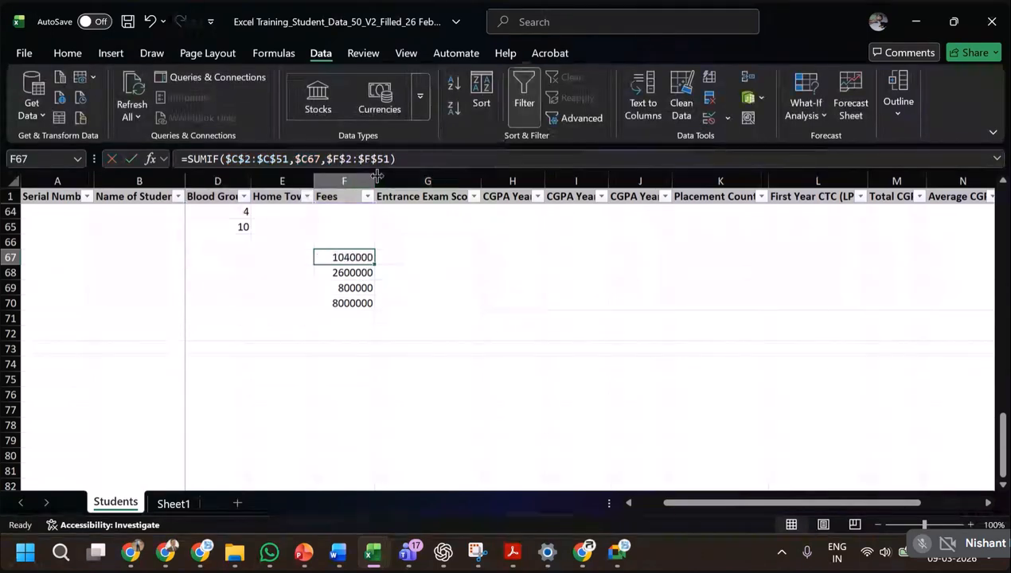
Unlock the column in the sum range of the SUMIF formula in F67, making it F$2:F$51.
{"action": "left_click", "coordinate": [333, 159]}
{"action": "key", "text": "BackSpace"}
{"action": "left_click", "coordinate": [355, 159]}
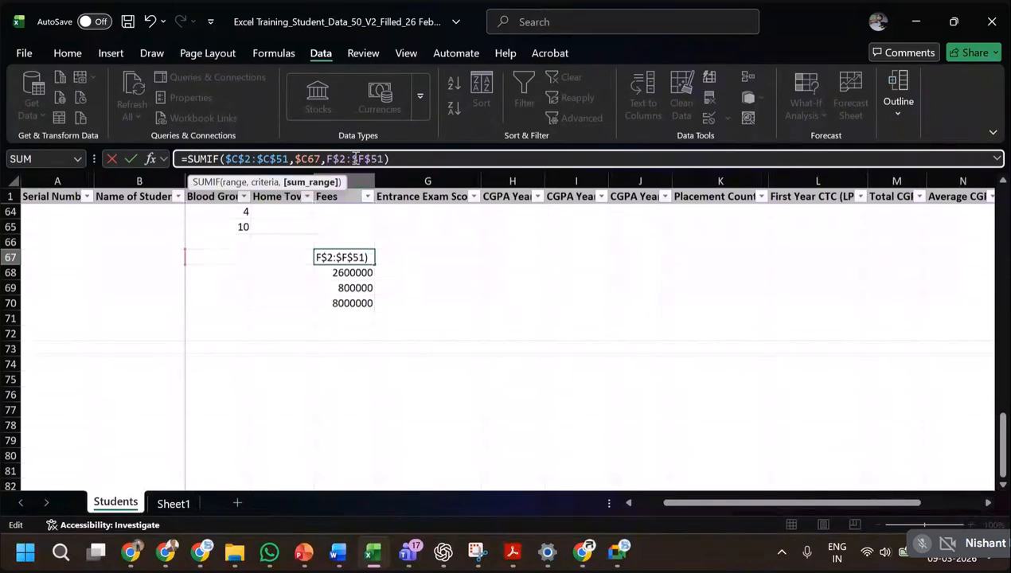
{"action": "key", "text": "BackSpace"}
{"action": "key", "text": "Return"}
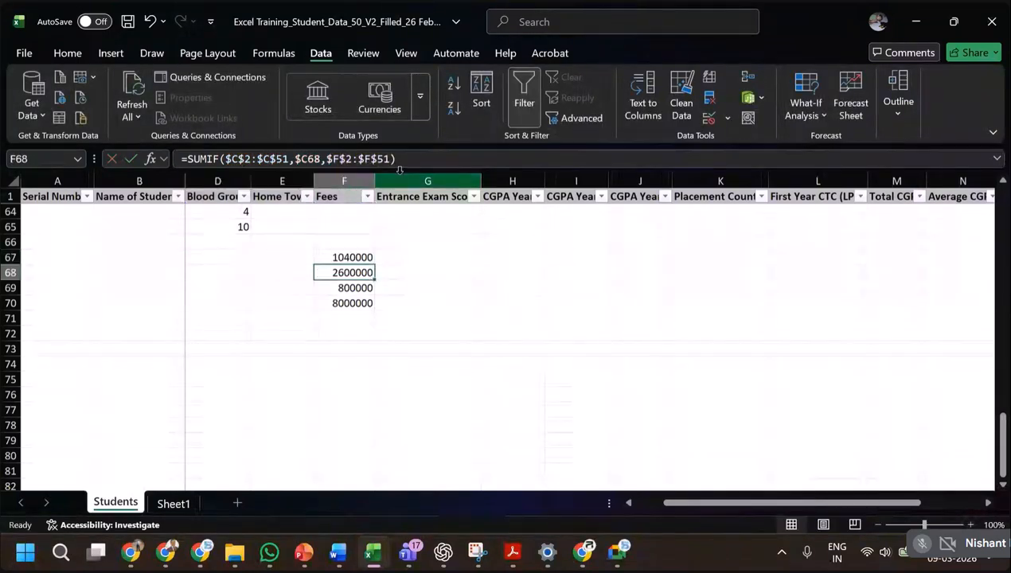
Copy the revised SUMIF formula from F67 over F68:F70 for the other three streams.
{"action": "key", "text": "Up"}
{"action": "key", "text": "ctrl+c"}
{"action": "key", "text": "shift+Down"}
{"action": "key", "text": "shift+Down"}
{"action": "key", "text": "shift+Down"}
{"action": "key", "text": "ctrl+v"}
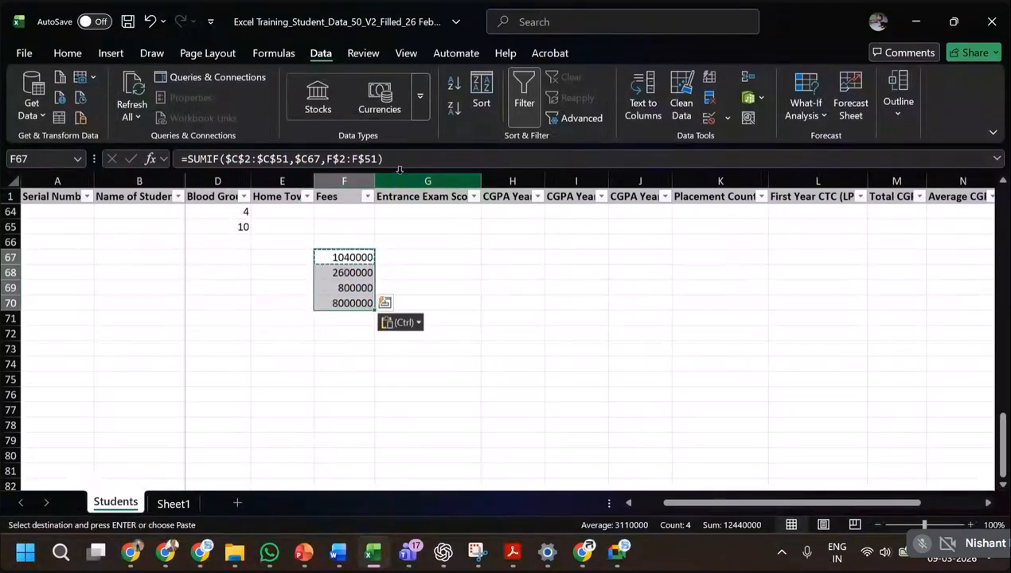
Examine the criteria range, criterion and sum range of the F67 formula against the stream and fees data.
{"action": "scroll", "coordinate": [337, 257], "scroll_direction": "up", "scroll_amount": 7}
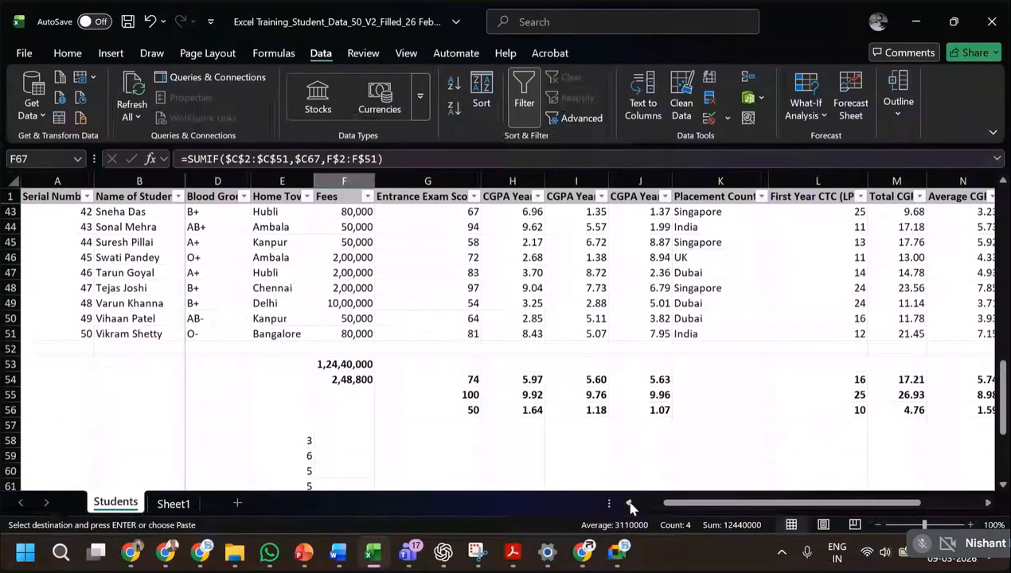
{"action": "scroll", "coordinate": [632, 503], "scroll_direction": "left", "scroll_amount": 2}
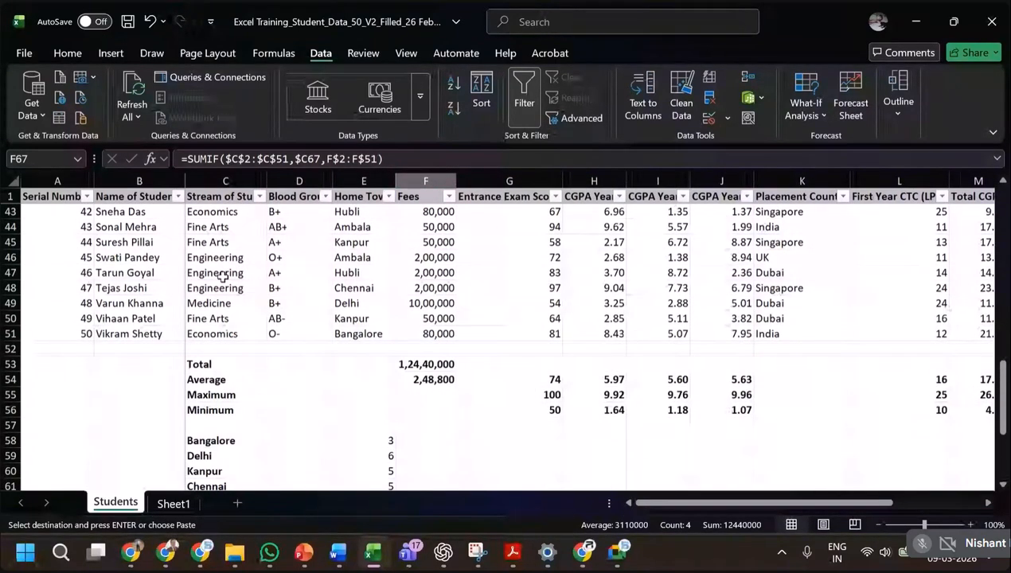
{"action": "left_click", "coordinate": [296, 158]}
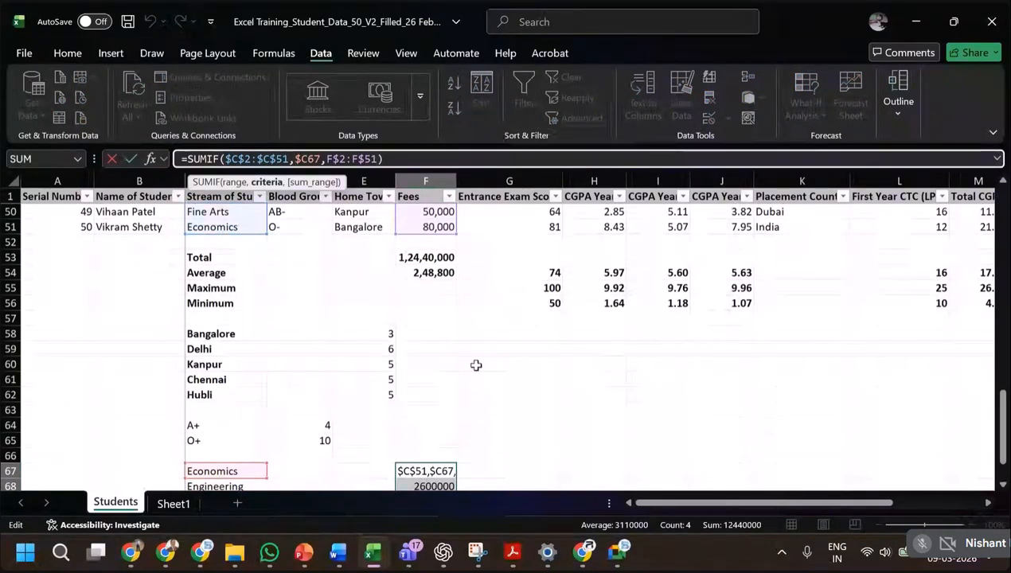
{"action": "scroll", "coordinate": [459, 353], "scroll_direction": "down", "scroll_amount": 1}
{"action": "scroll", "coordinate": [460, 353], "scroll_direction": "down", "scroll_amount": 1}
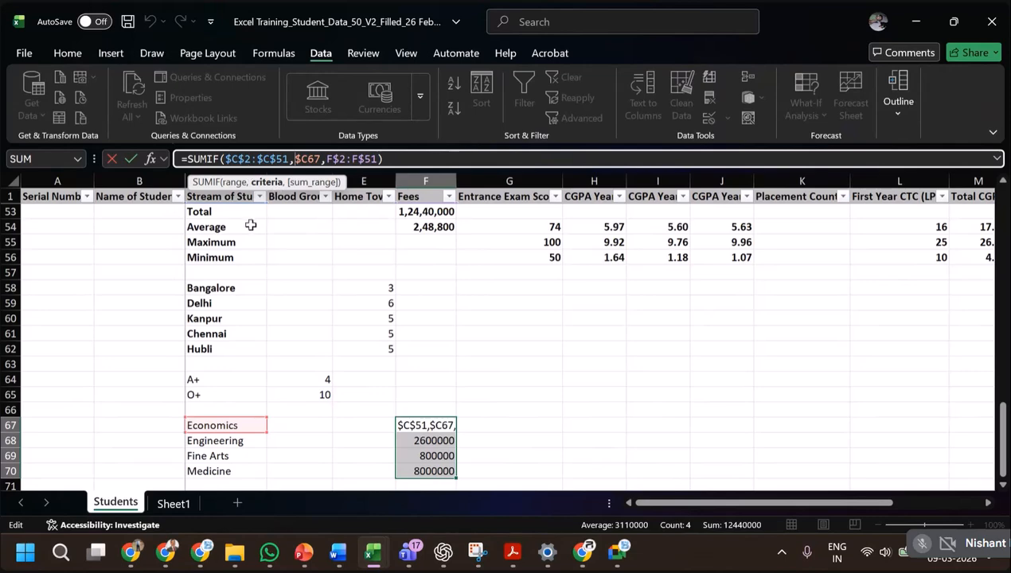
{"action": "left_click", "coordinate": [249, 159]}
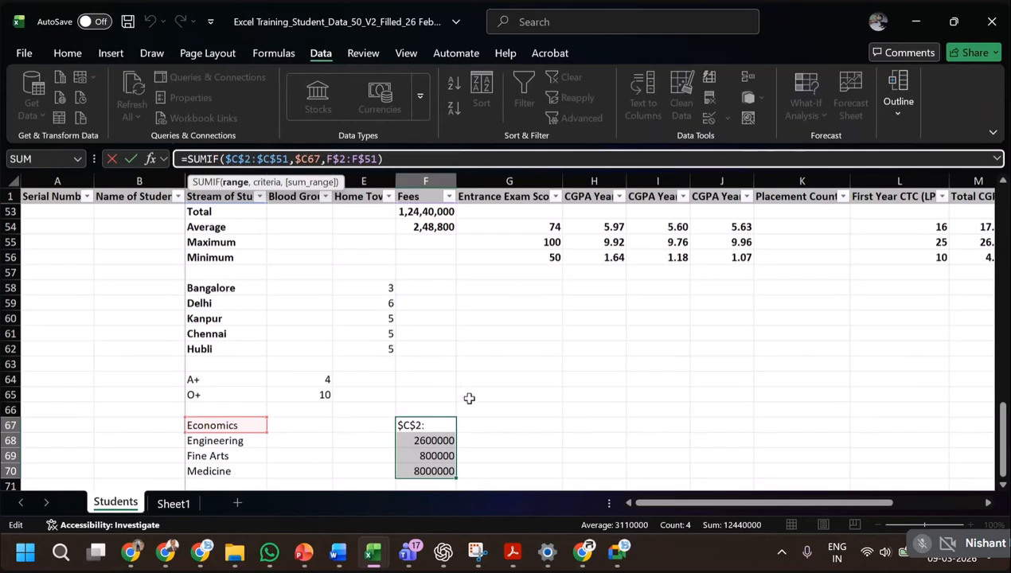
{"action": "key", "text": "ctrl+Return"}
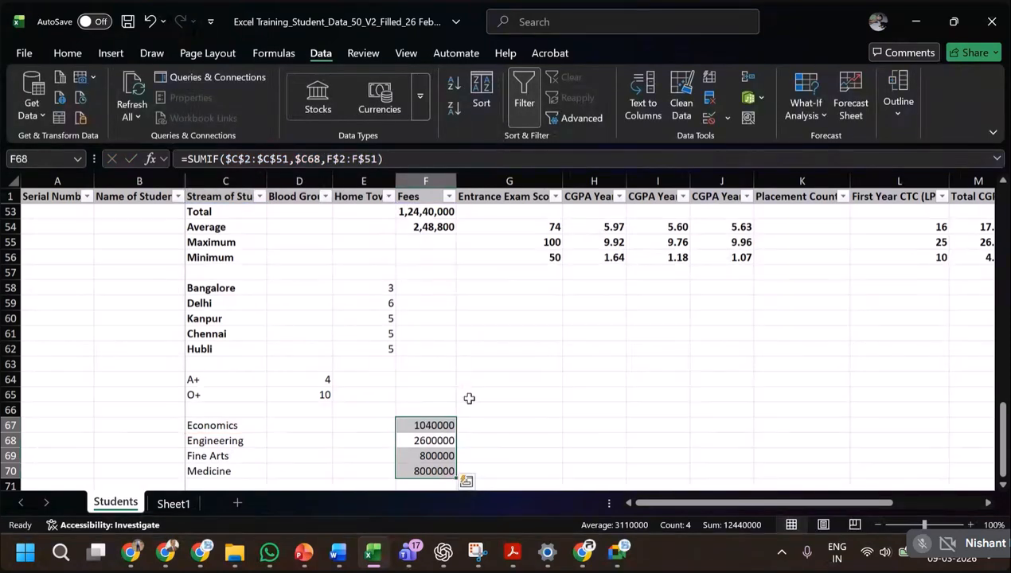
Copy the Economics SUMIF formula from F67 into L67 under First Year CTC and check its sum range.
{"action": "key", "text": "ctrl+c"}
{"action": "key", "text": "Right"}
{"action": "key", "text": "Right"}
{"action": "key", "text": "Right"}
{"action": "key", "text": "Right"}
{"action": "key", "text": "Right"}
{"action": "key", "text": "Right"}
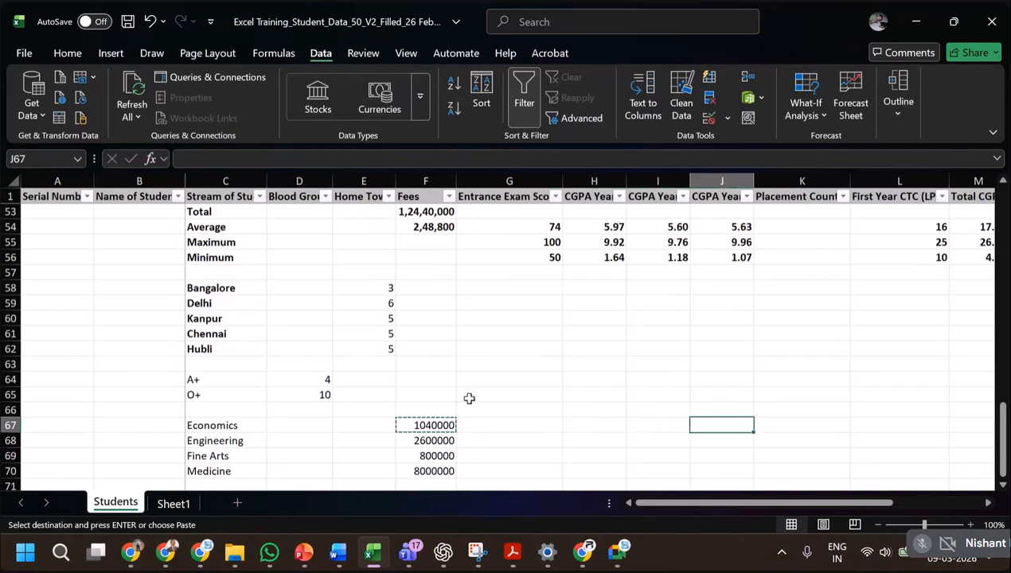
{"action": "key", "text": "ctrl+v"}
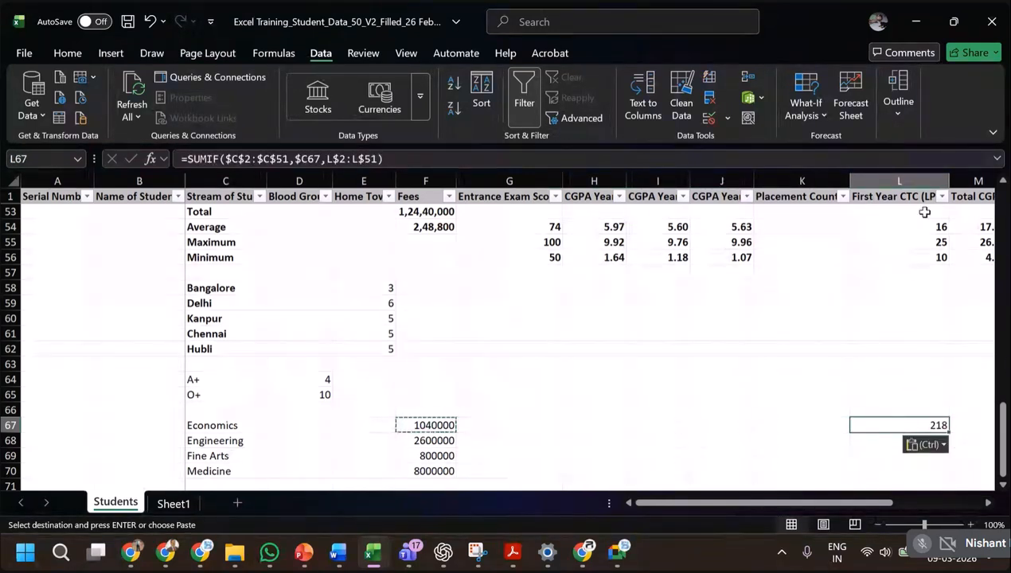
{"action": "scroll", "coordinate": [907, 330], "scroll_direction": "up", "scroll_amount": 3}
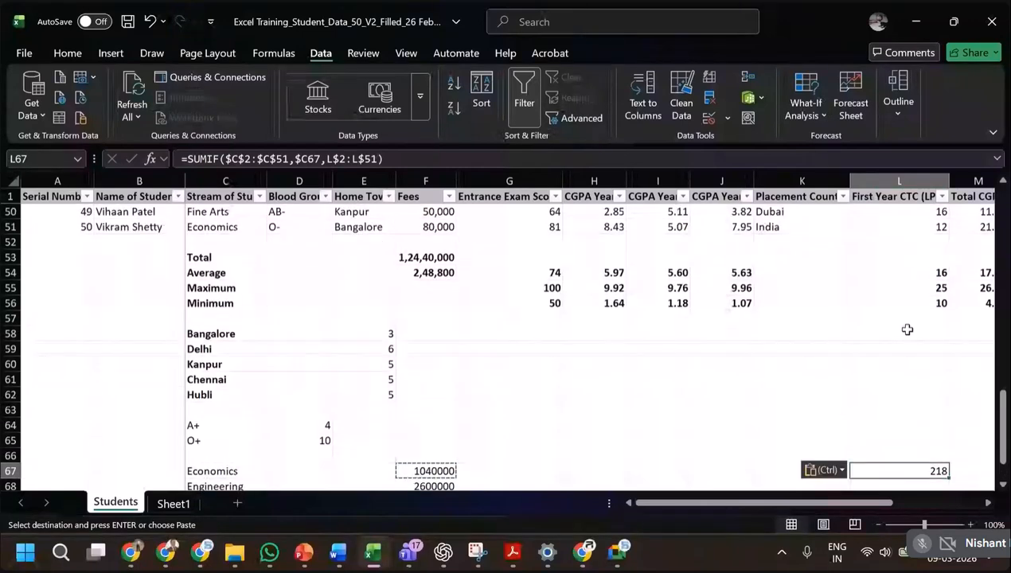
{"action": "left_click", "coordinate": [501, 162]}
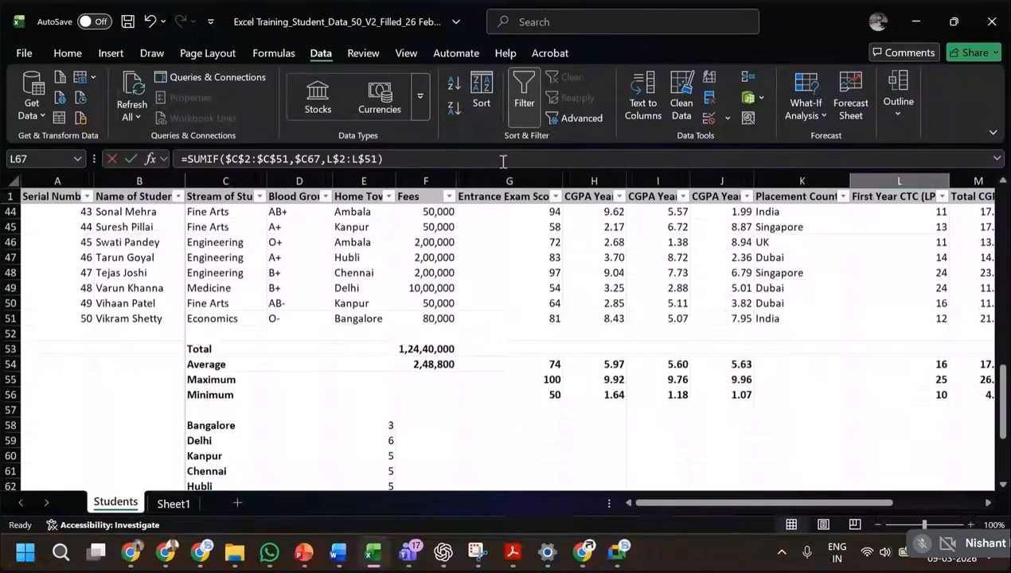
{"action": "left_click", "coordinate": [945, 439]}
{"action": "scroll", "coordinate": [946, 439], "scroll_direction": "down", "scroll_amount": 3}
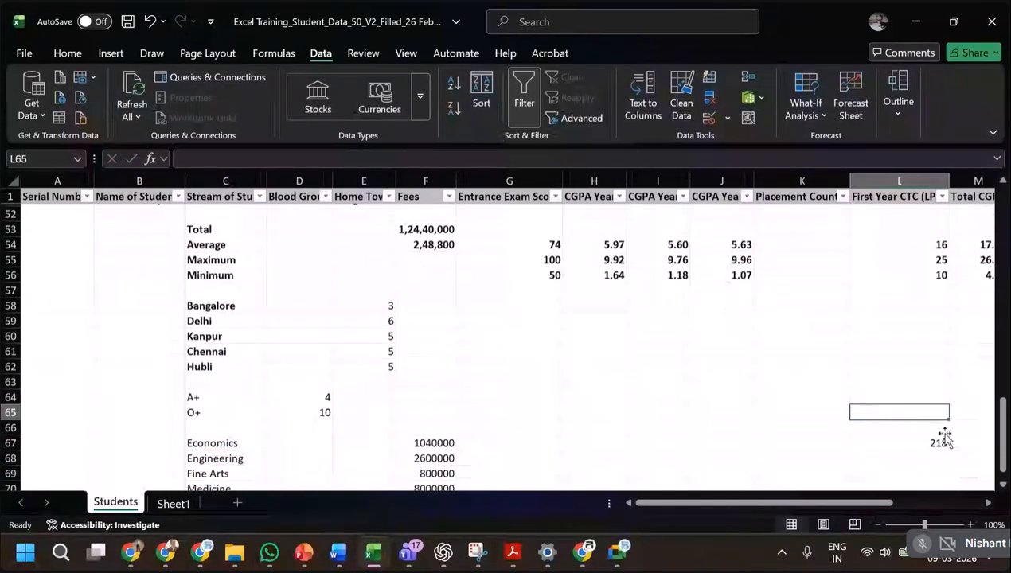
Copy the L67 formula into L68:L70 for the remaining streams and clear the surplus formula in L71.
{"action": "left_click", "coordinate": [931, 336]}
{"action": "key", "text": "ctrl+c"}
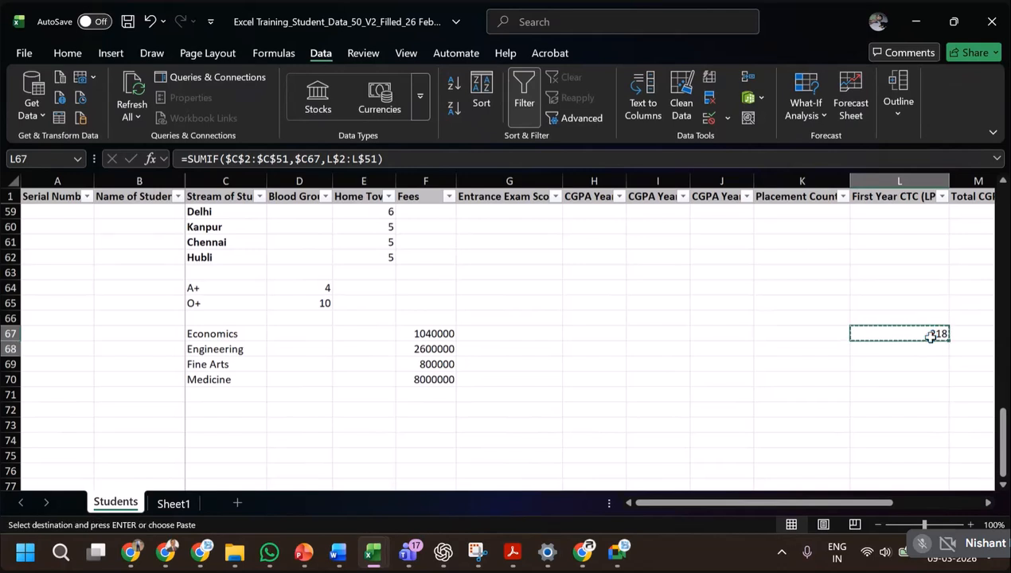
{"action": "key", "text": "shift+Down"}
{"action": "key", "text": "shift+Down"}
{"action": "key", "text": "shift+Down"}
{"action": "key", "text": "shift+Down"}
{"action": "key", "text": "ctrl+v"}
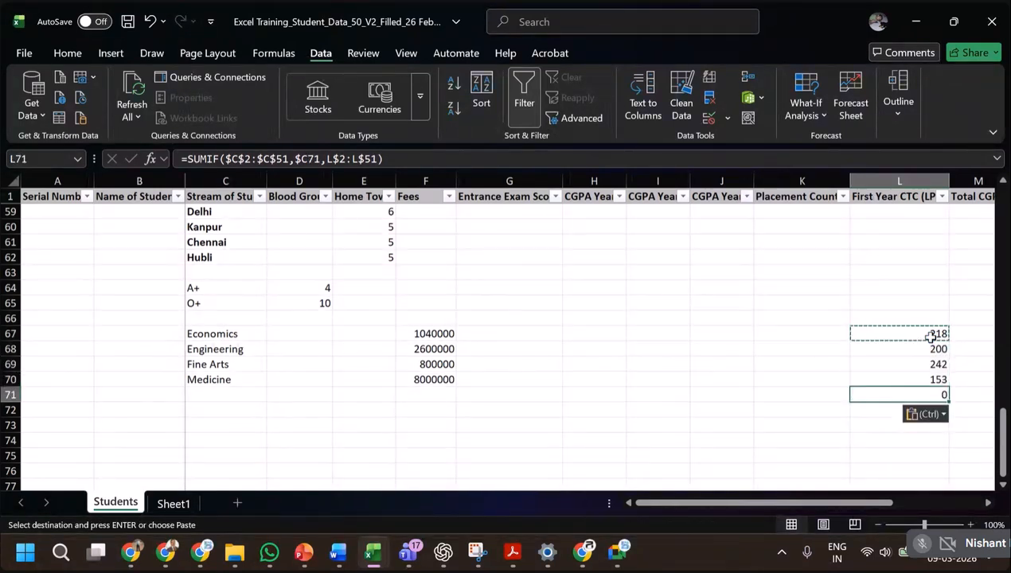
{"action": "key", "text": "Delete"}
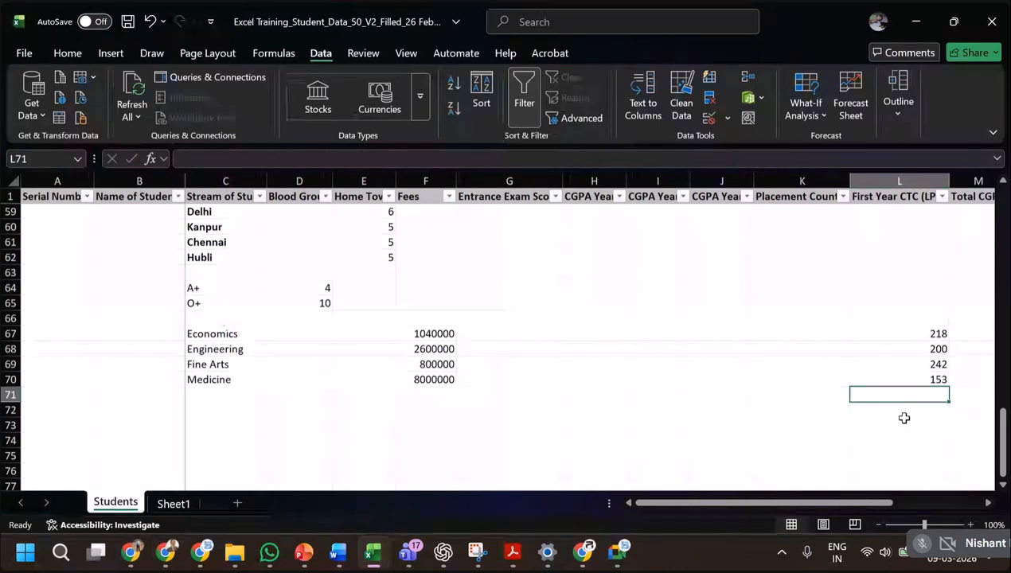
{"action": "left_click", "coordinate": [226, 333]}
{"action": "left_click", "coordinate": [233, 289]}
{"action": "left_click", "coordinate": [347, 289]}
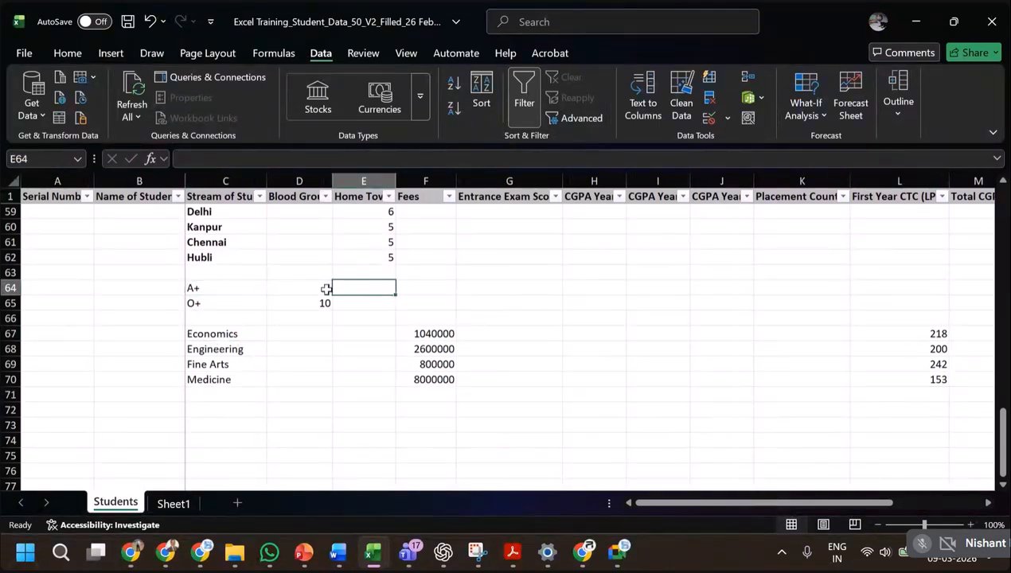
{"action": "left_click", "coordinate": [324, 287]}
{"action": "left_click", "coordinate": [318, 304]}
{"action": "left_click", "coordinate": [156, 287]}
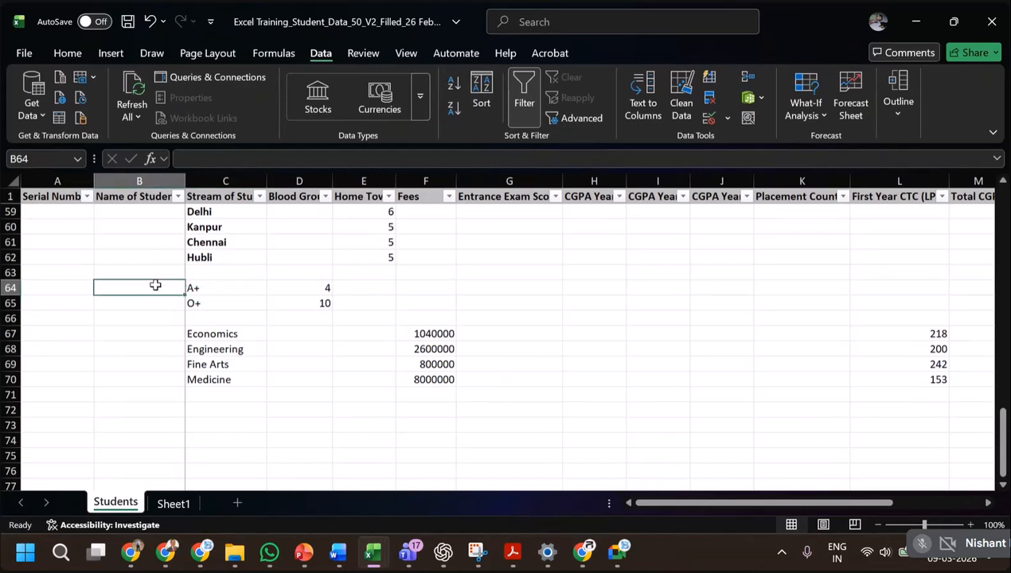
Label the home town counts with COUNTIF in B58, beside Bangalore.
{"action": "scroll", "coordinate": [154, 275], "scroll_direction": "up", "scroll_amount": 1}
{"action": "left_click", "coordinate": [150, 241]}
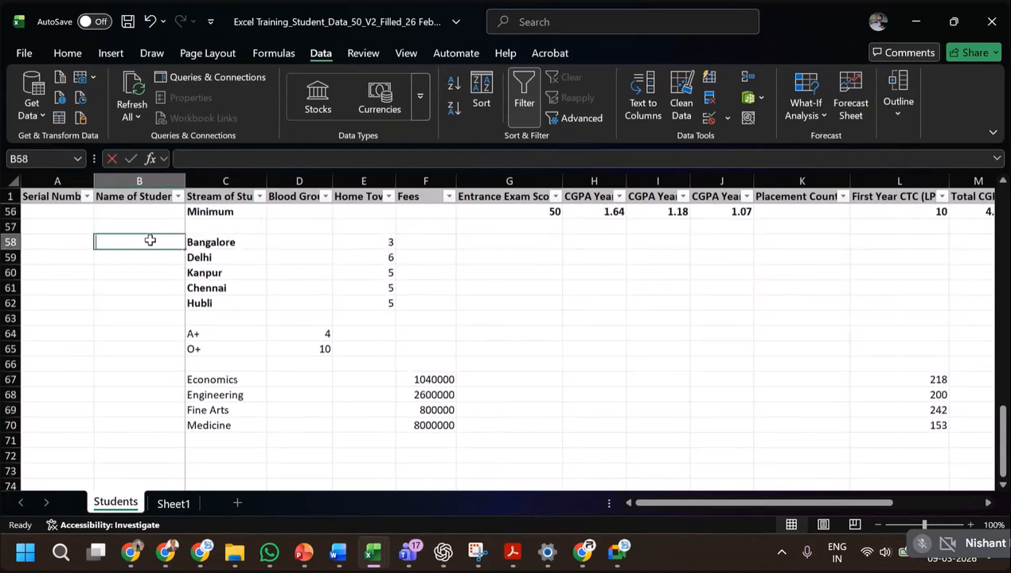
{"action": "type", "text": "Cpi"}
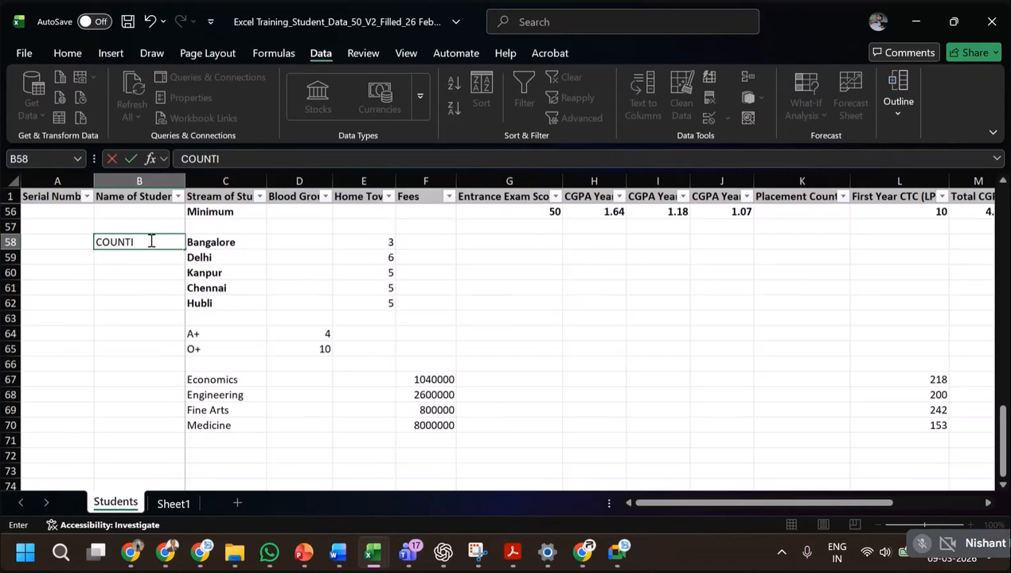
{"action": "key", "text": "Return"}
Label the stream totals with SUMIF in B67, beside Economics, and save the workbook.
{"action": "key", "text": "Down"}
{"action": "key", "text": "Down"}
{"action": "key", "text": "Down"}
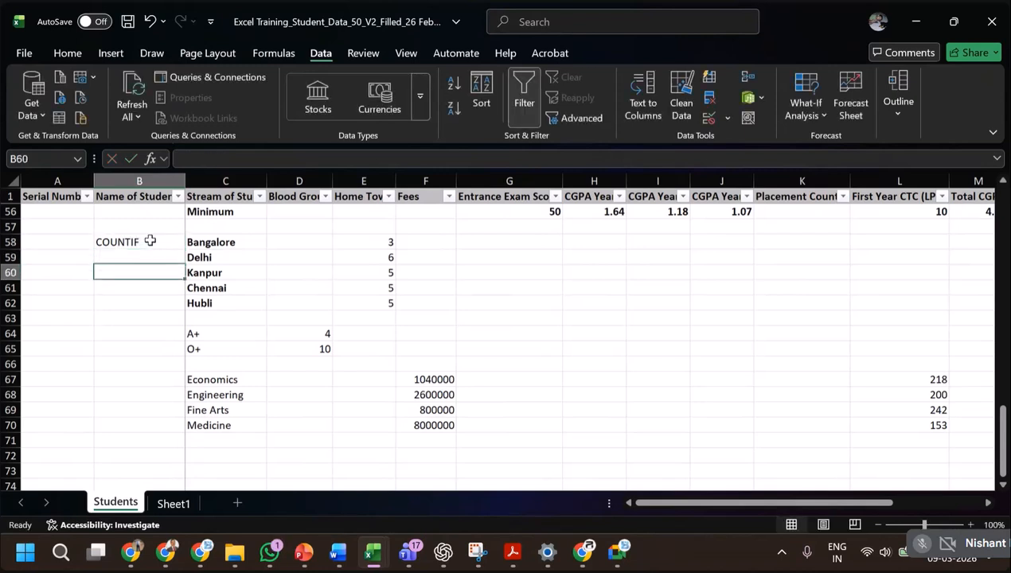
{"action": "key", "text": "Down"}
{"action": "key", "text": "Down"}
{"action": "key", "text": "Down"}
{"action": "key", "text": "Down"}
{"action": "key", "text": "Down"}
{"action": "type", "text": "S"}
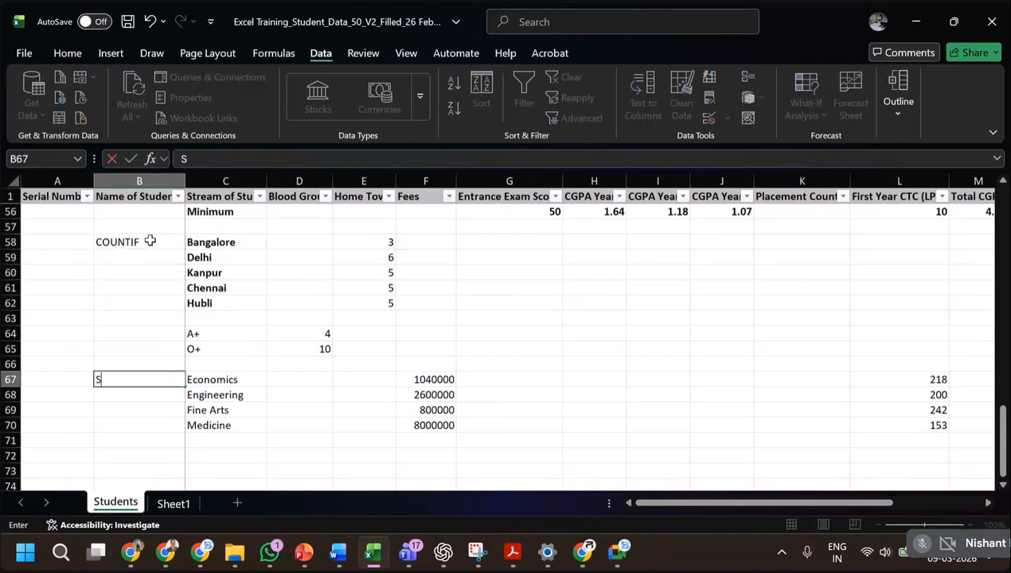
{"action": "key", "text": "Return"}
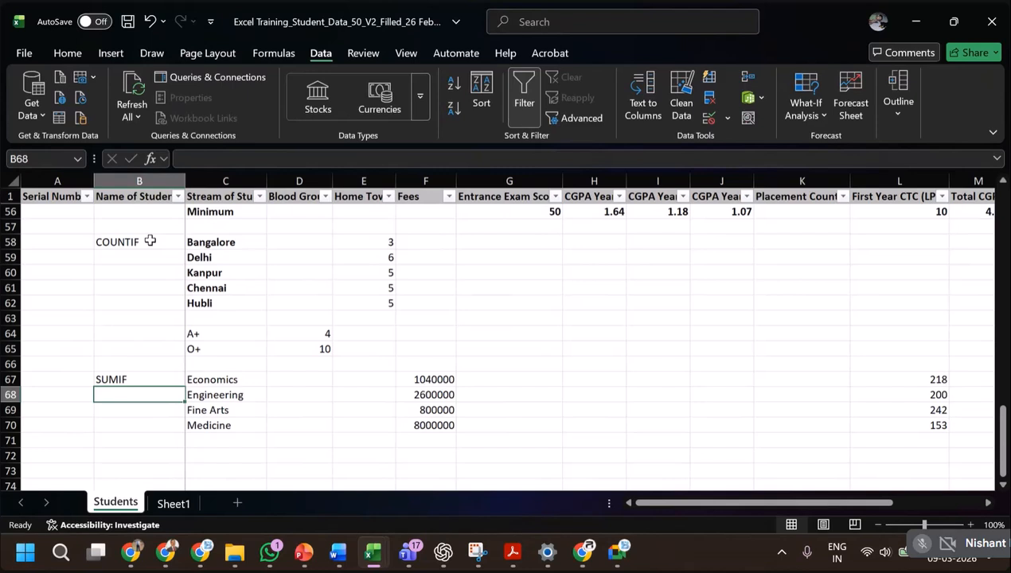
{"action": "key", "text": "ctrl+s"}
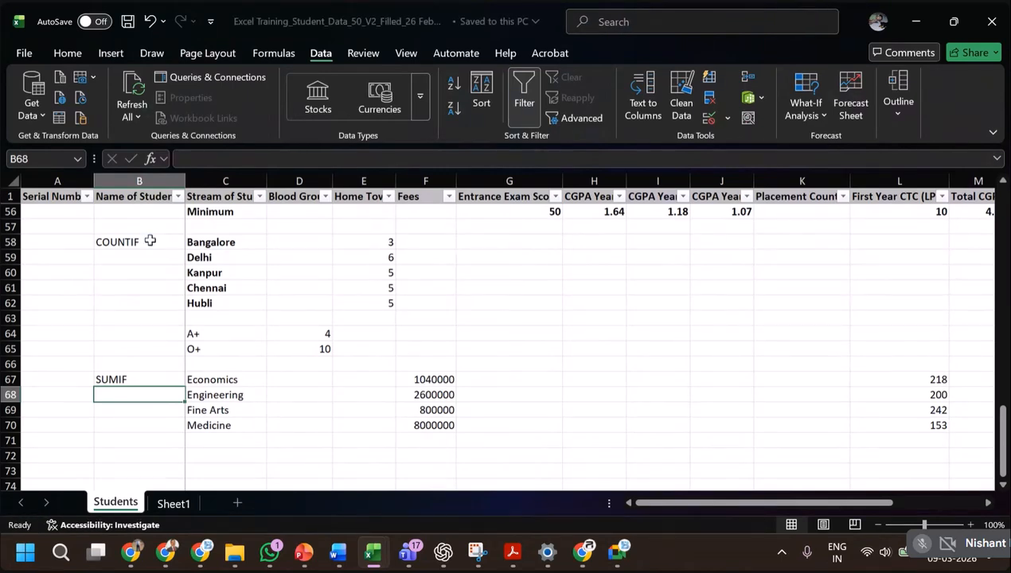
Check the Logical Functions slide for the AVERAGEIF exercise, and copy the four stream names from C67:C70 to C73:C76.
{"action": "key", "text": "alt+Tab"}
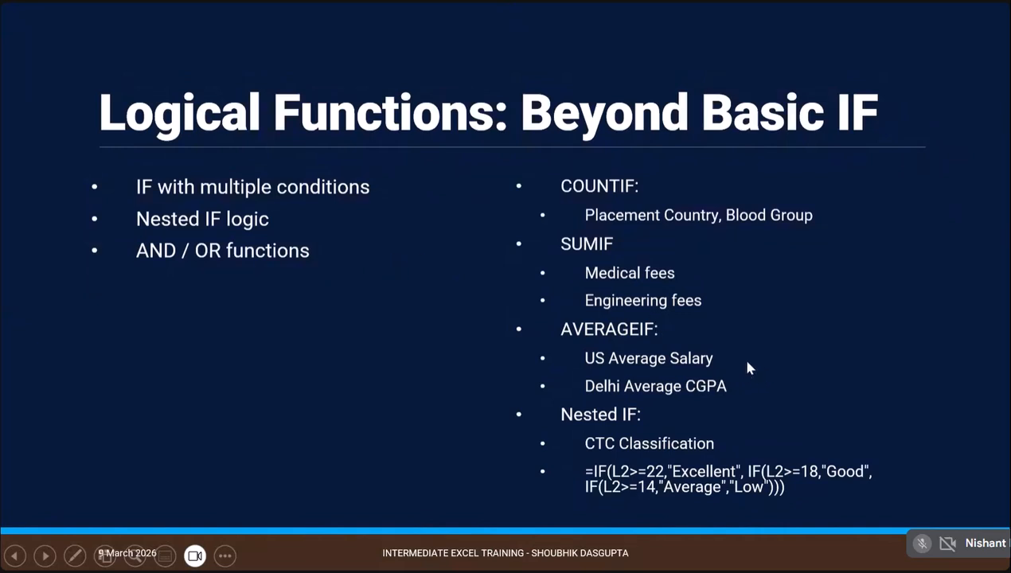
{"action": "key", "text": "alt+Tab"}
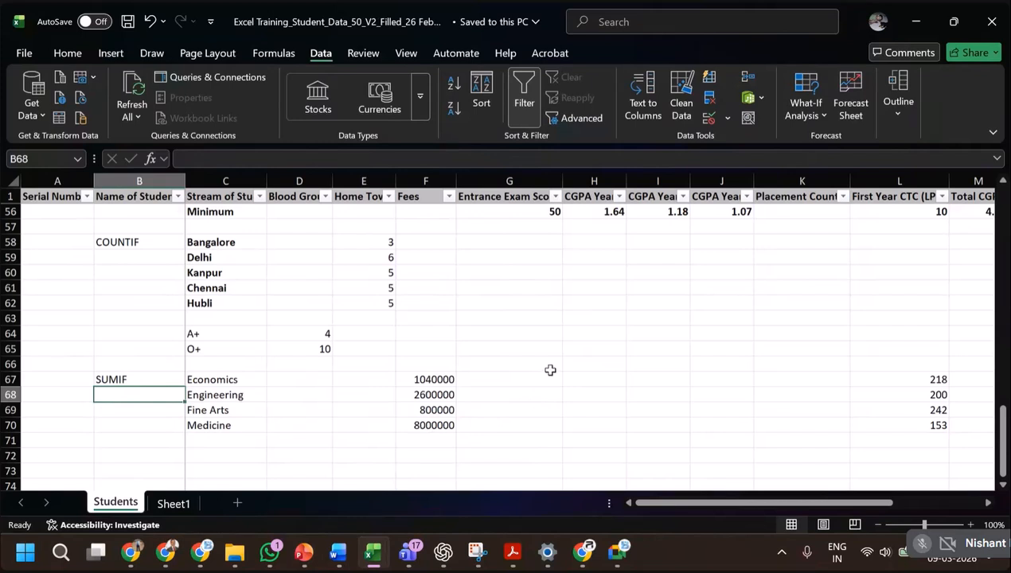
{"action": "scroll", "coordinate": [549, 371], "scroll_direction": "down", "scroll_amount": 1}
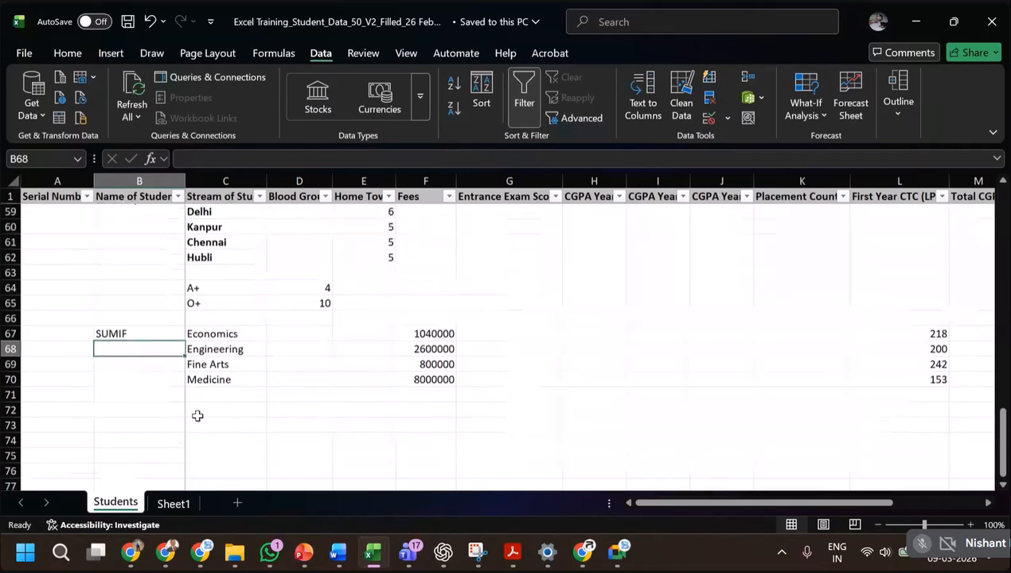
{"action": "left_click", "coordinate": [147, 401]}
{"action": "left_click_drag", "start_coordinate": [209, 334], "coordinate": [214, 378]}
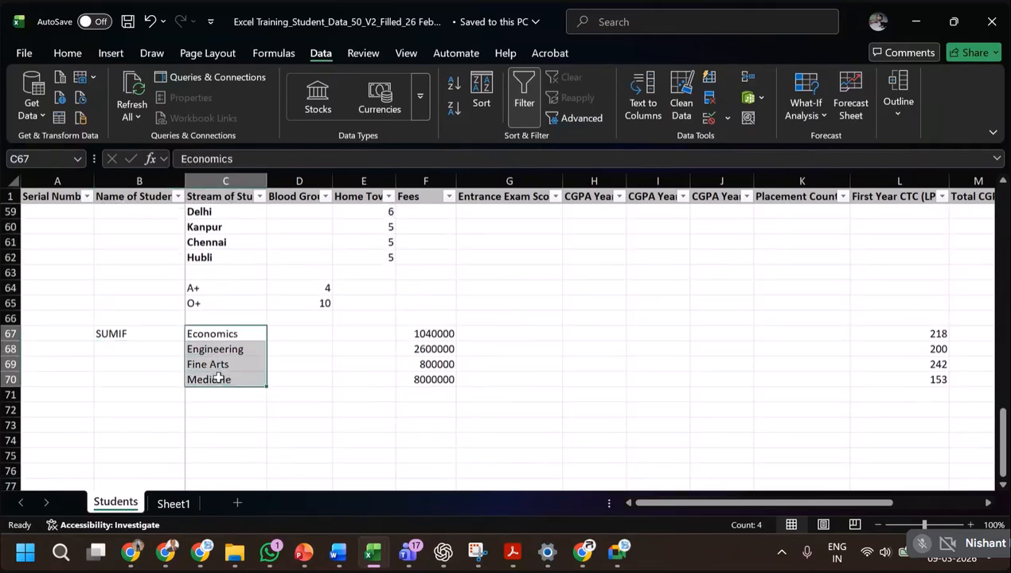
{"action": "key", "text": "ctrl+c"}
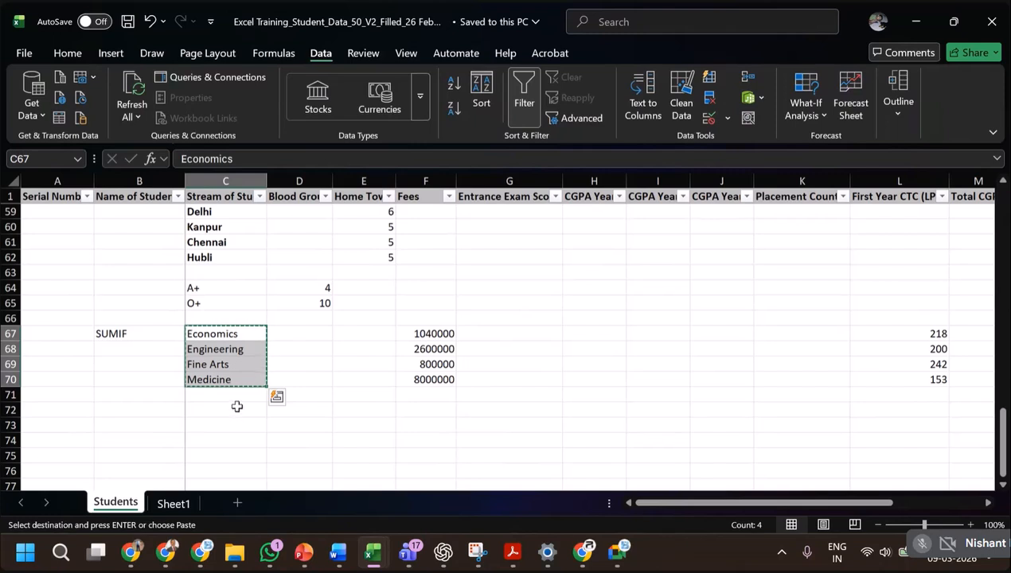
{"action": "left_click", "coordinate": [234, 424]}
{"action": "key", "text": "ctrl+v"}
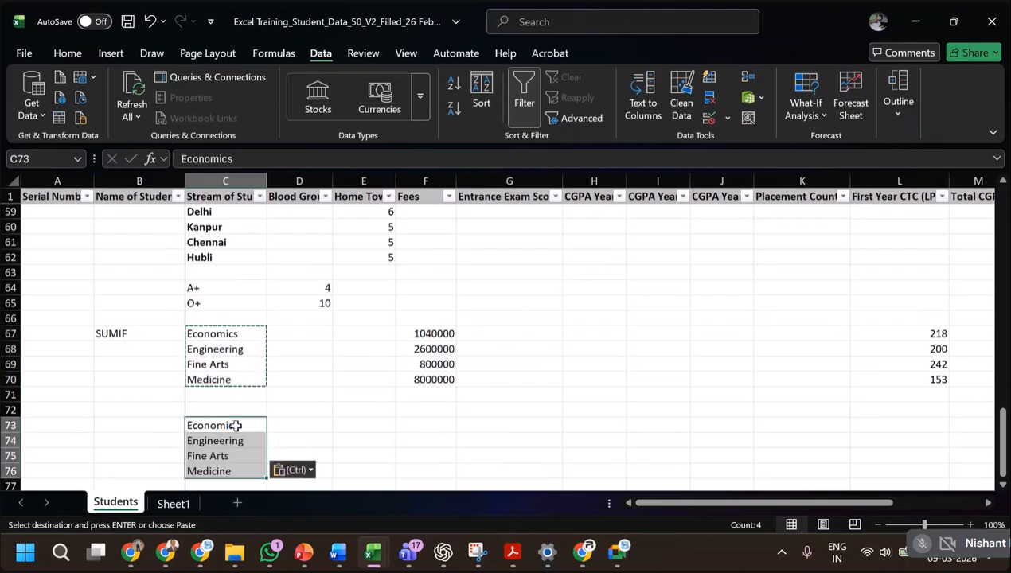
Label the copied stream list with AVERAGEIF in B73.
{"action": "left_click", "coordinate": [133, 430]}
{"action": "key", "text": "Escape"}
{"action": "type", "text": "aver"}
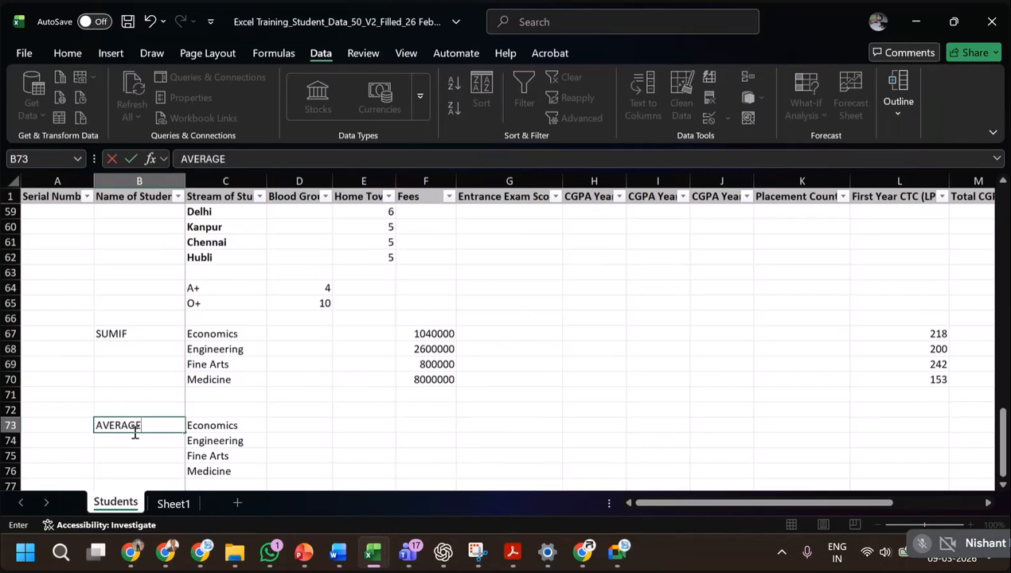
{"action": "type", "text": "AGEIF"}
{"action": "key", "text": "Return"}
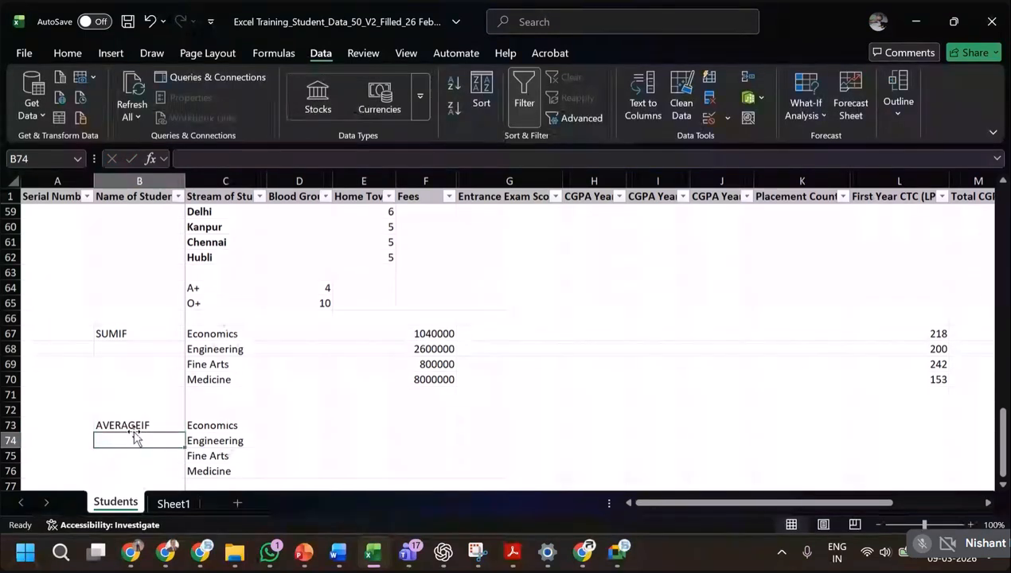
Start an AVERAGEIF formula in F73 for the Economics fees, with the stream column locked as the range $C$2:$C$51.
{"action": "left_click", "coordinate": [134, 431]}
{"action": "key", "text": "Right"}
{"action": "key", "text": "Right"}
{"action": "key", "text": "Right"}
{"action": "key", "text": "Right"}
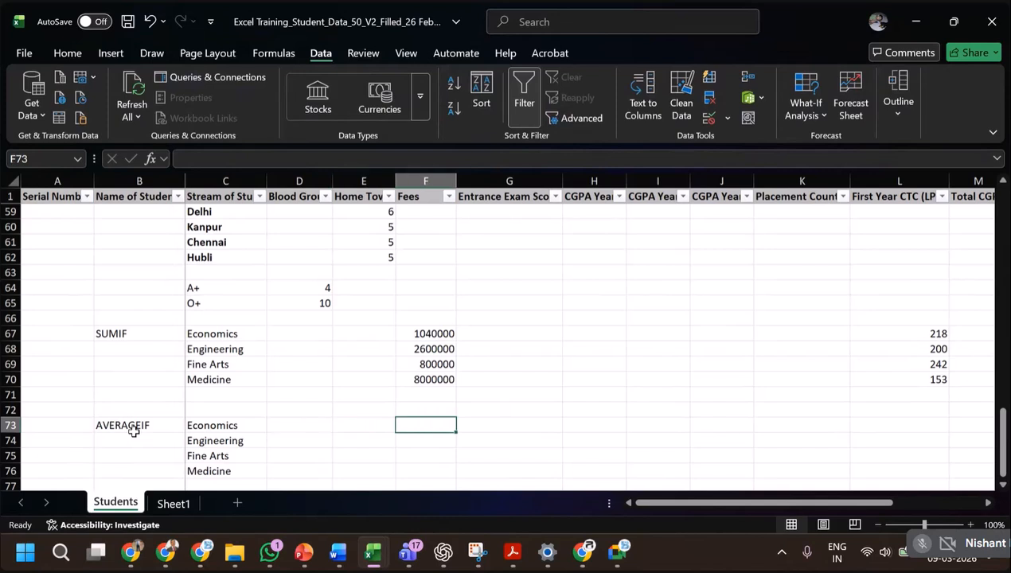
{"action": "type", "text": "="}
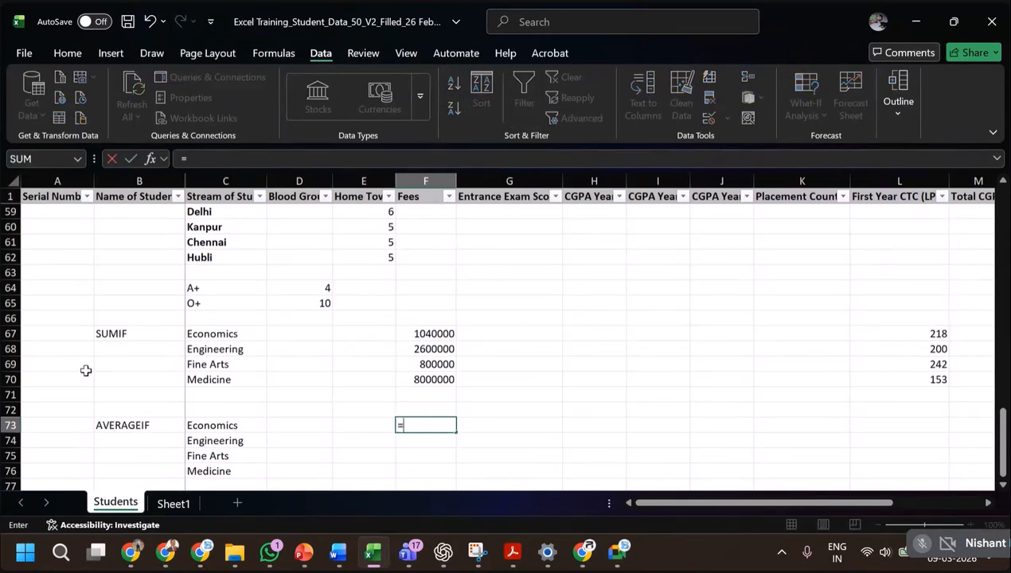
{"action": "type", "text": "AVERAGE"}
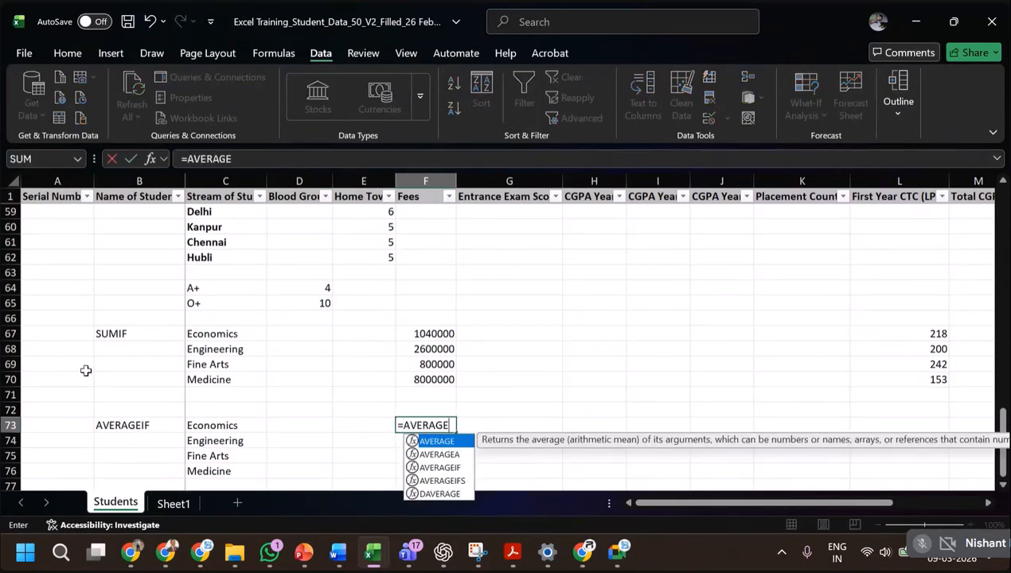
{"action": "type", "text": "IF("}
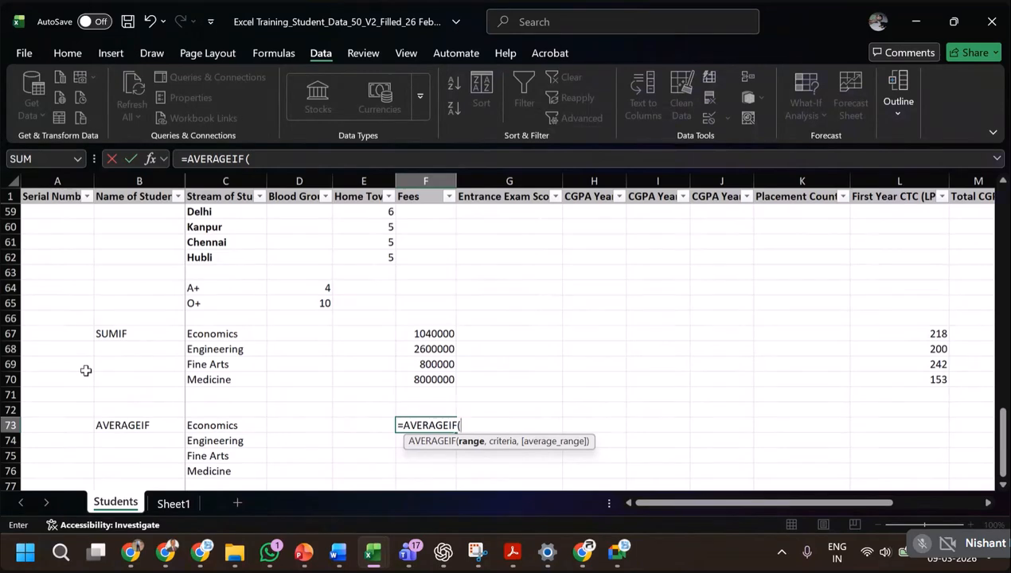
{"action": "scroll", "coordinate": [265, 291], "scroll_direction": "up", "scroll_amount": 6}
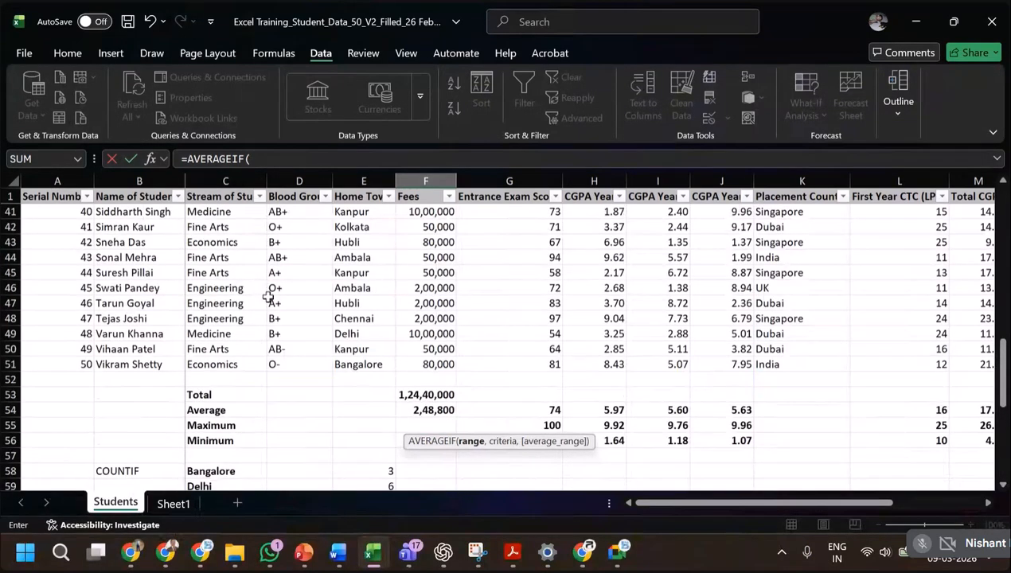
{"action": "left_click", "coordinate": [236, 364]}
{"action": "key", "text": "ctrl+shift+Up"}
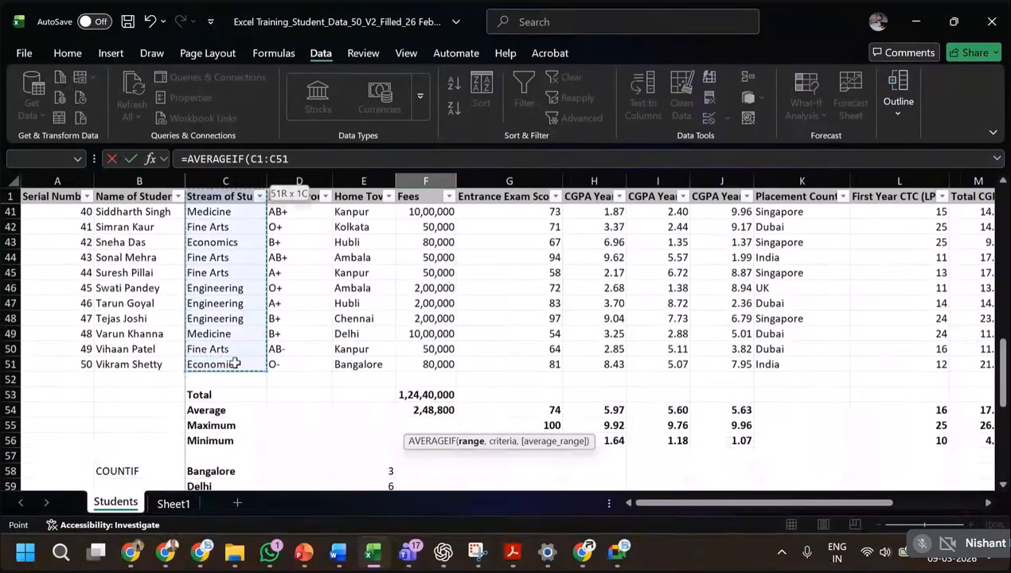
{"action": "key", "text": "shift+Down"}
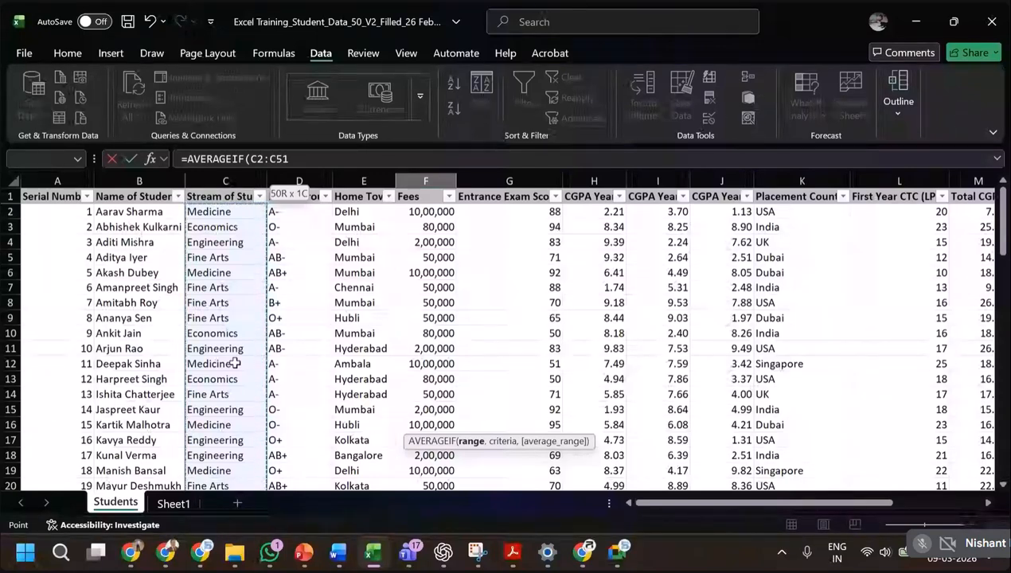
{"action": "key", "text": "F4"}
{"action": "type", "text": ","}
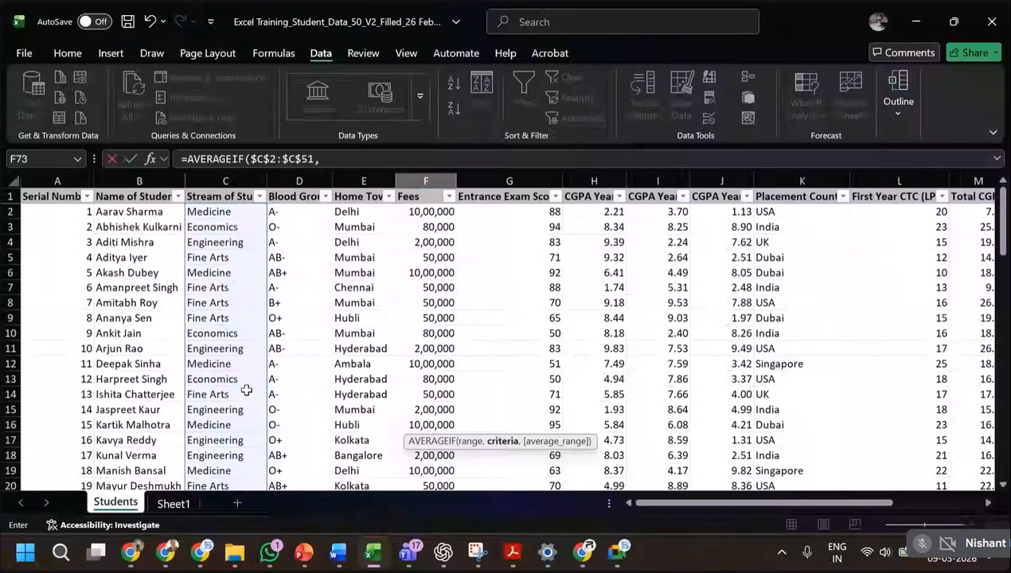
Add the Economics label as the AVERAGEIF criteria, locking only its column as $C73.
{"action": "scroll", "coordinate": [247, 390], "scroll_direction": "down", "scroll_amount": 7}
{"action": "scroll", "coordinate": [256, 434], "scroll_direction": "down", "scroll_amount": 13}
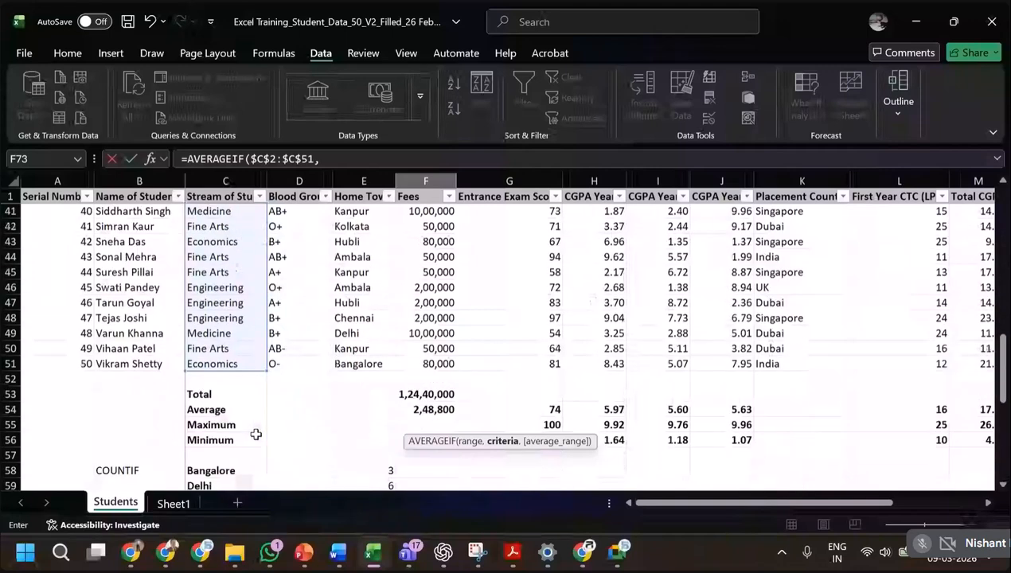
{"action": "left_click", "coordinate": [221, 380]}
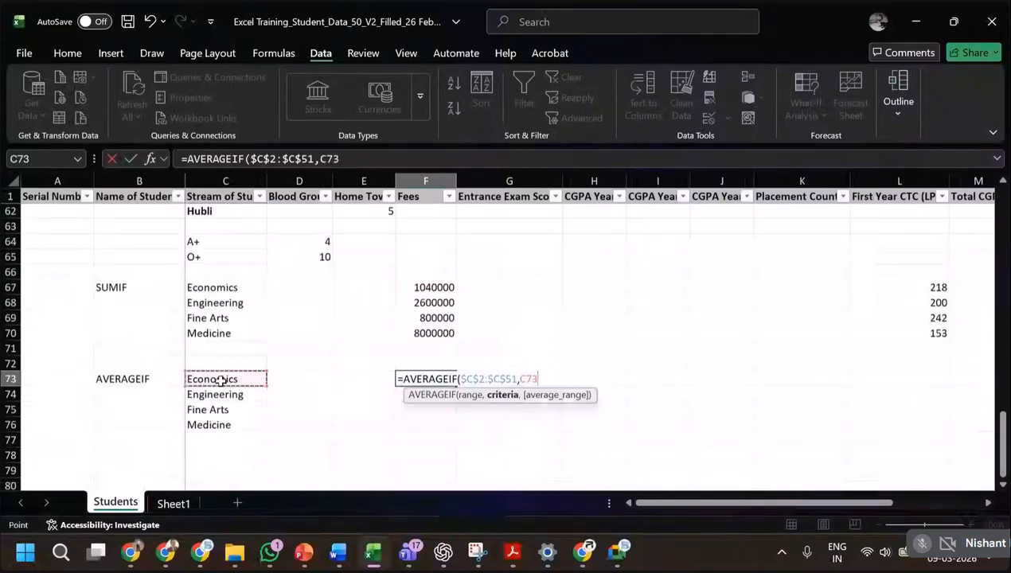
{"action": "key", "text": "F4"}
{"action": "key", "text": "F4"}
{"action": "key", "text": "F4"}
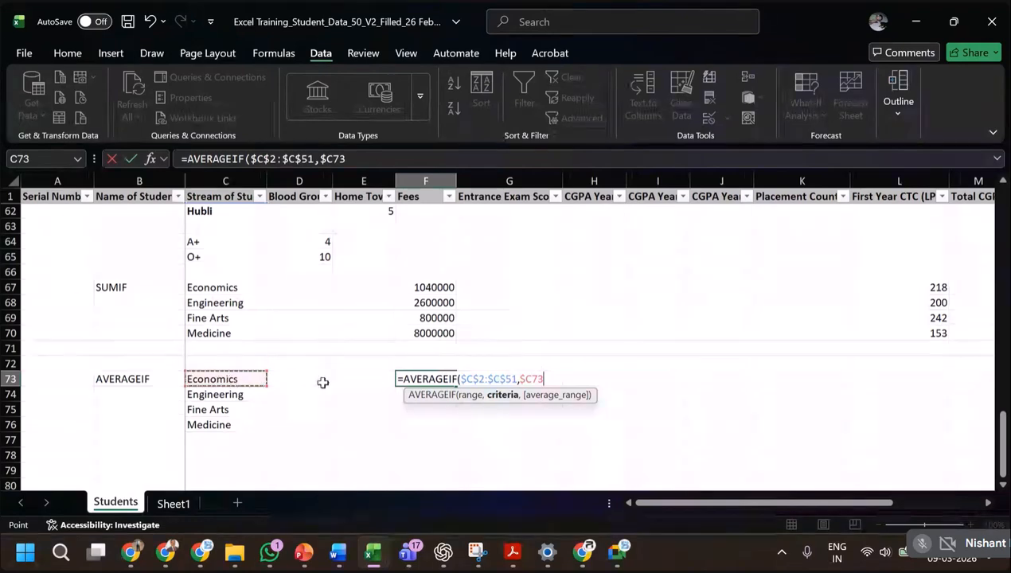
{"action": "type", "text": ","}
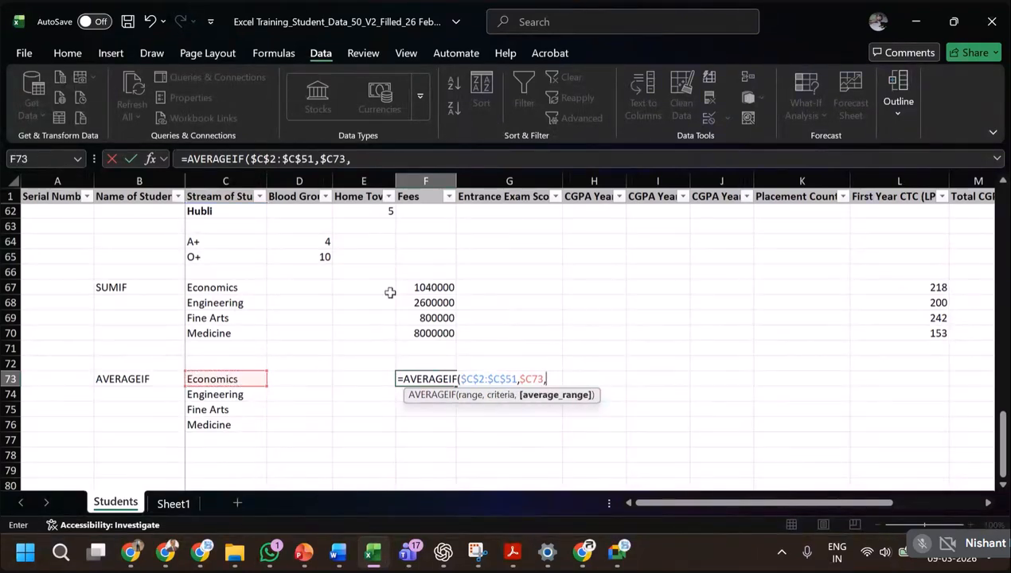
Complete the AVERAGEIF formula with the Fees column as the average range, locking only the rows as F$2:F$51.
{"action": "scroll", "coordinate": [482, 317], "scroll_direction": "up", "scroll_amount": 6}
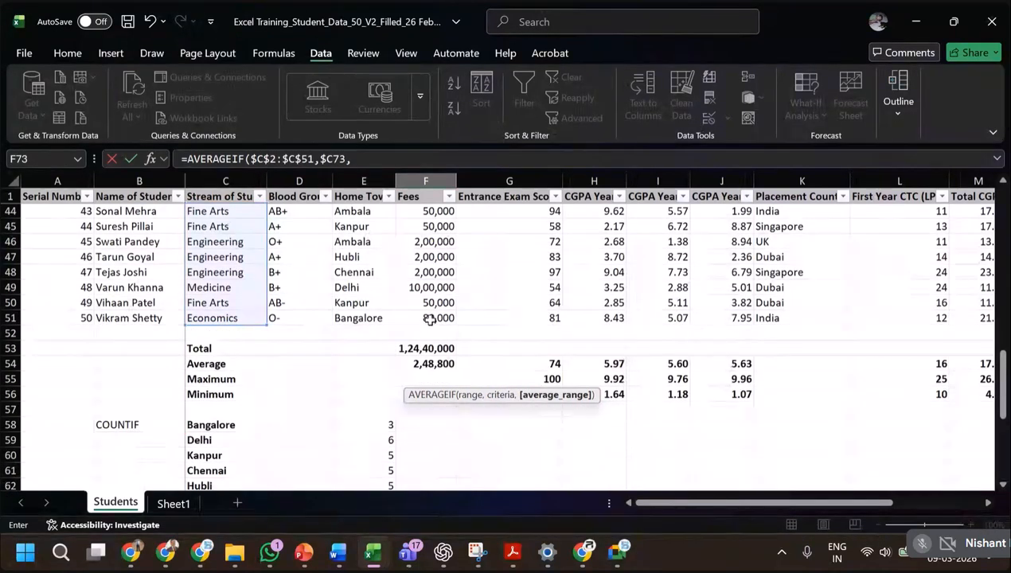
{"action": "left_click", "coordinate": [428, 319]}
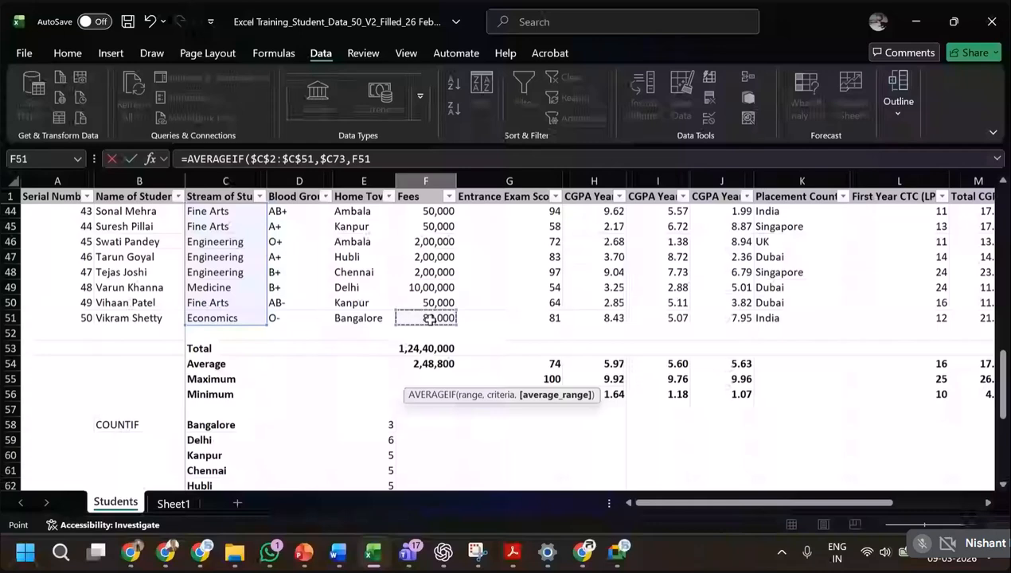
{"action": "key", "text": "ctrl+shift+Up"}
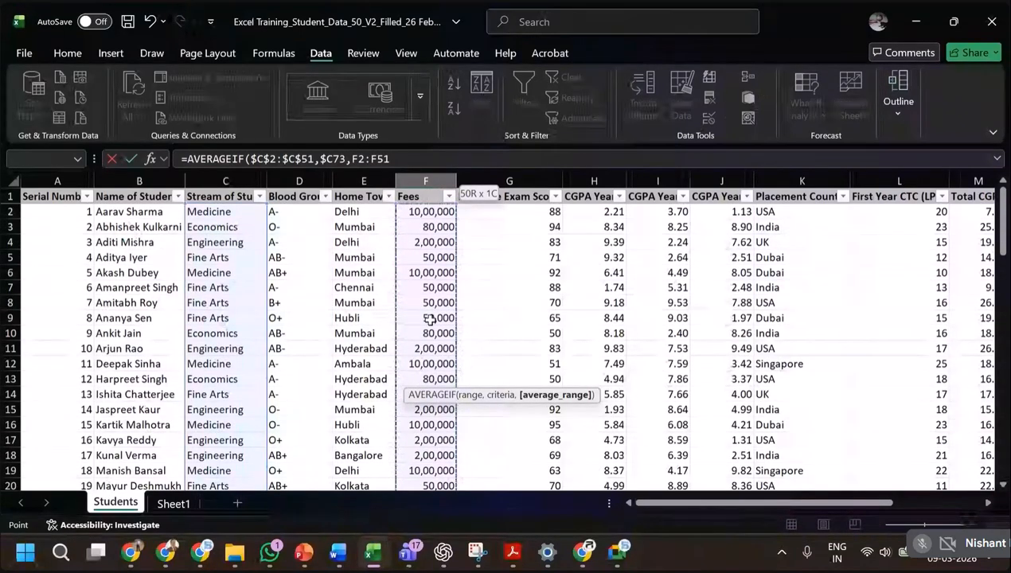
{"action": "key", "text": "F4"}
{"action": "key", "text": "F4"}
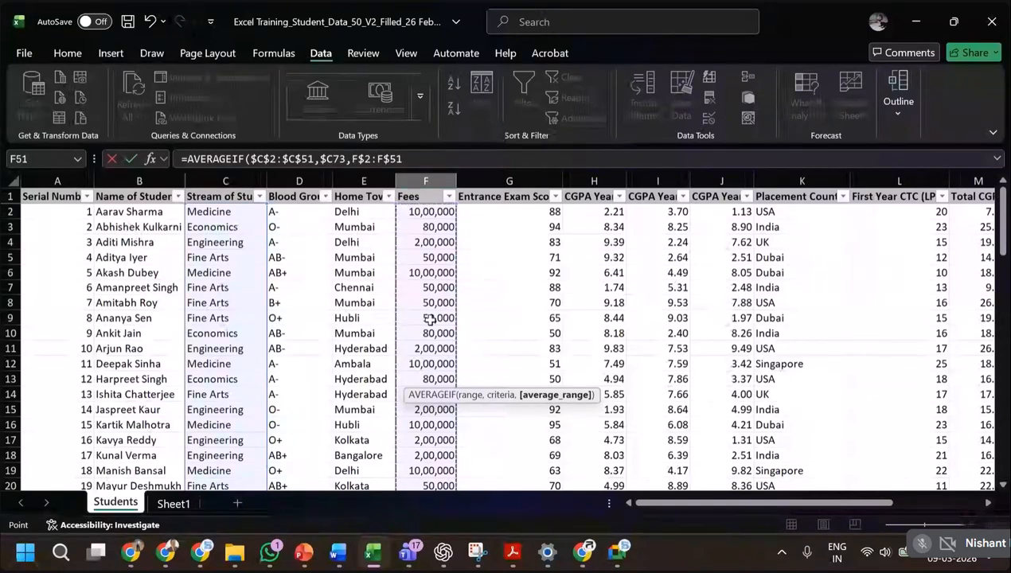
{"action": "type", "text": ")"}
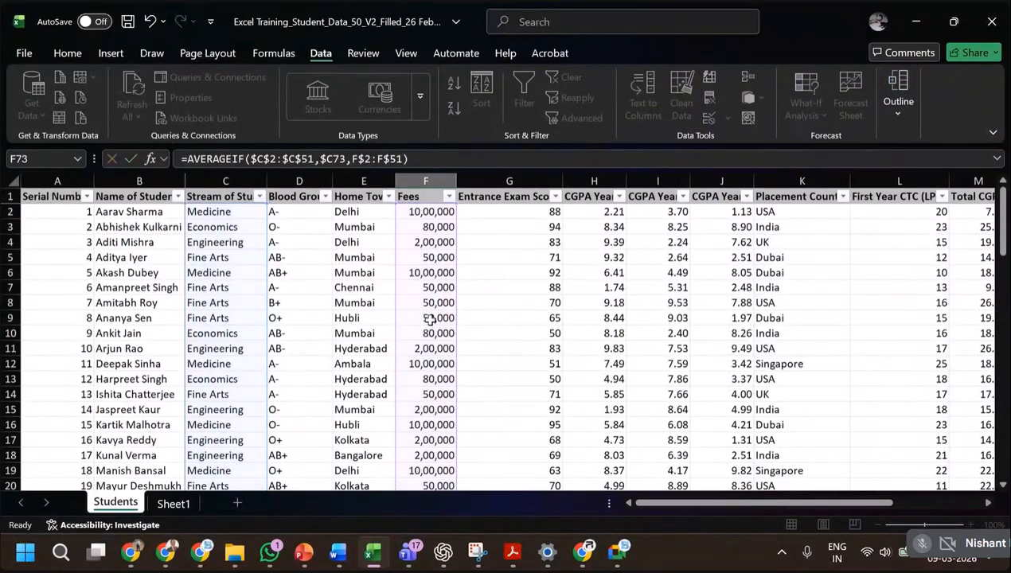
{"action": "key", "text": "Return"}
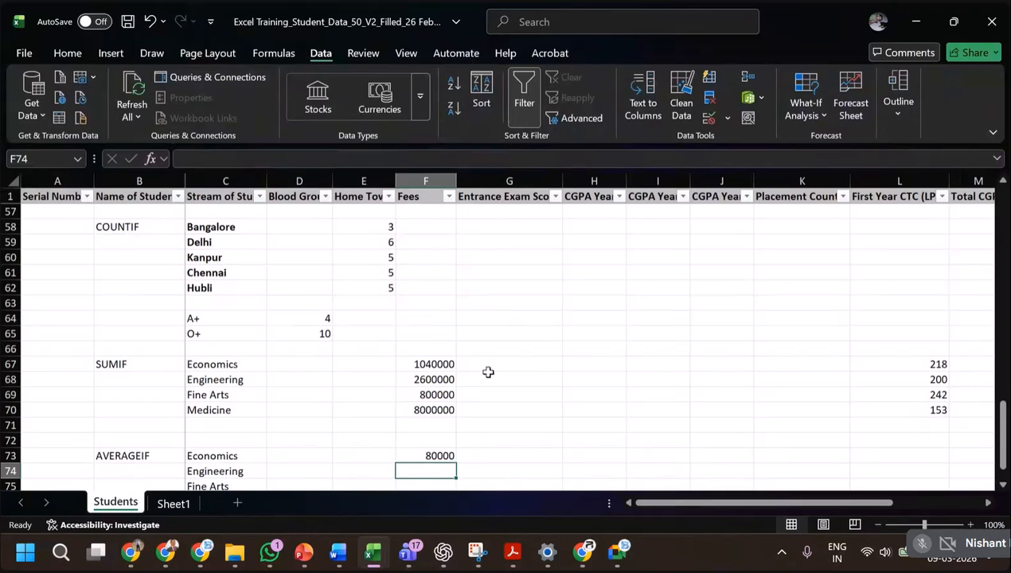
Copy the Economics fee average from F73 to F74:F76 for Engineering, Fine Arts and Medicine.
{"action": "scroll", "coordinate": [520, 419], "scroll_direction": "up", "scroll_amount": 4}
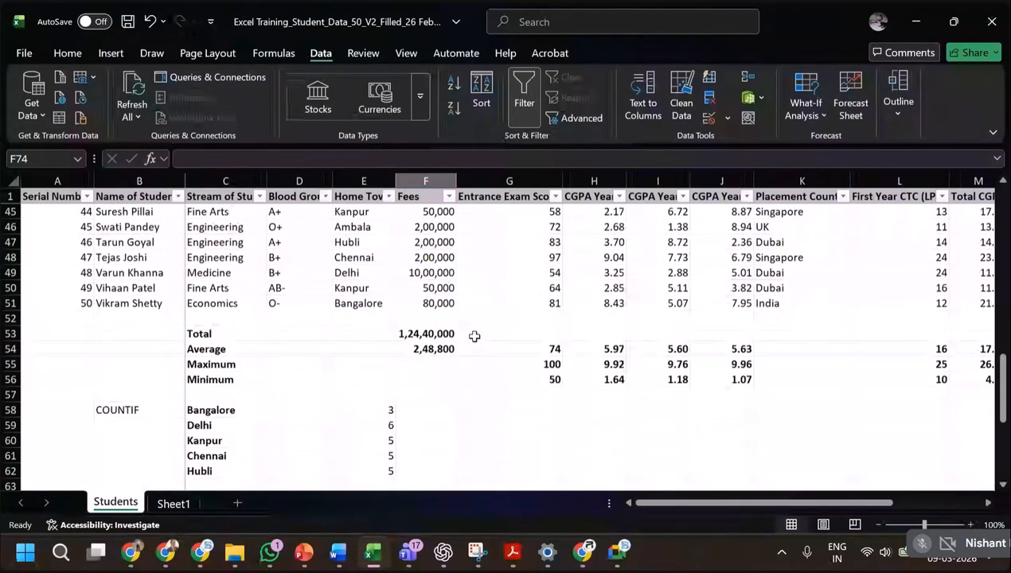
{"action": "scroll", "coordinate": [474, 336], "scroll_direction": "down", "scroll_amount": 4}
{"action": "scroll", "coordinate": [445, 470], "scroll_direction": "down", "scroll_amount": 1}
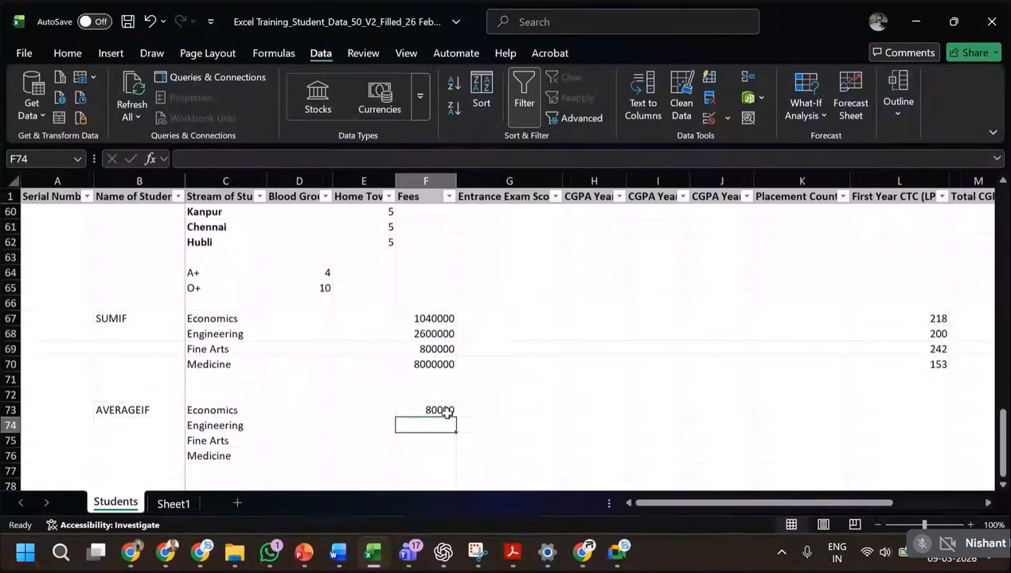
{"action": "left_click", "coordinate": [447, 411]}
{"action": "key", "text": "ctrl+c"}
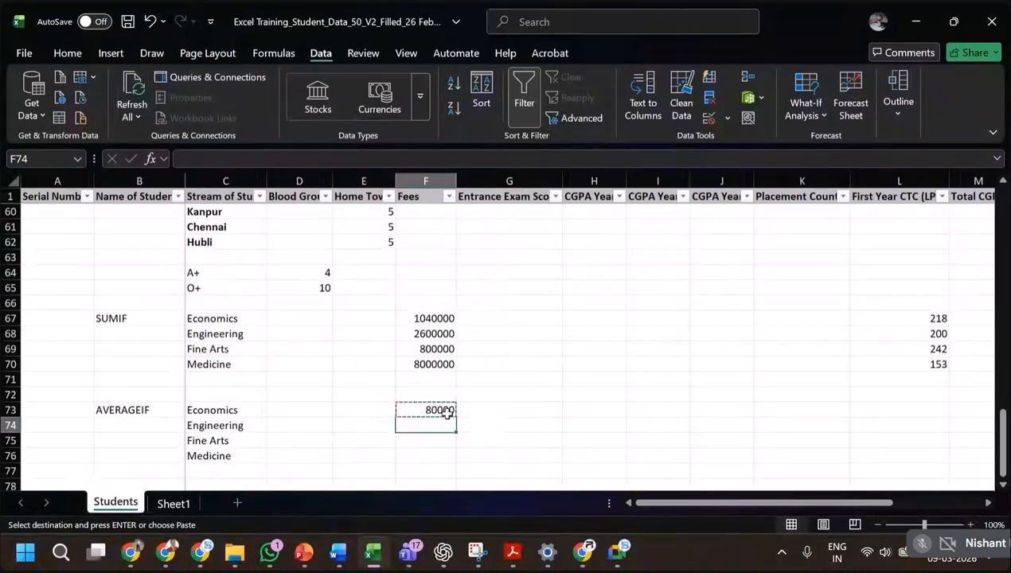
{"action": "key", "text": "ctrl+v"}
{"action": "key", "text": "Down"}
{"action": "key", "text": "ctrl+v"}
{"action": "key", "text": "Down"}
{"action": "key", "text": "ctrl+v"}
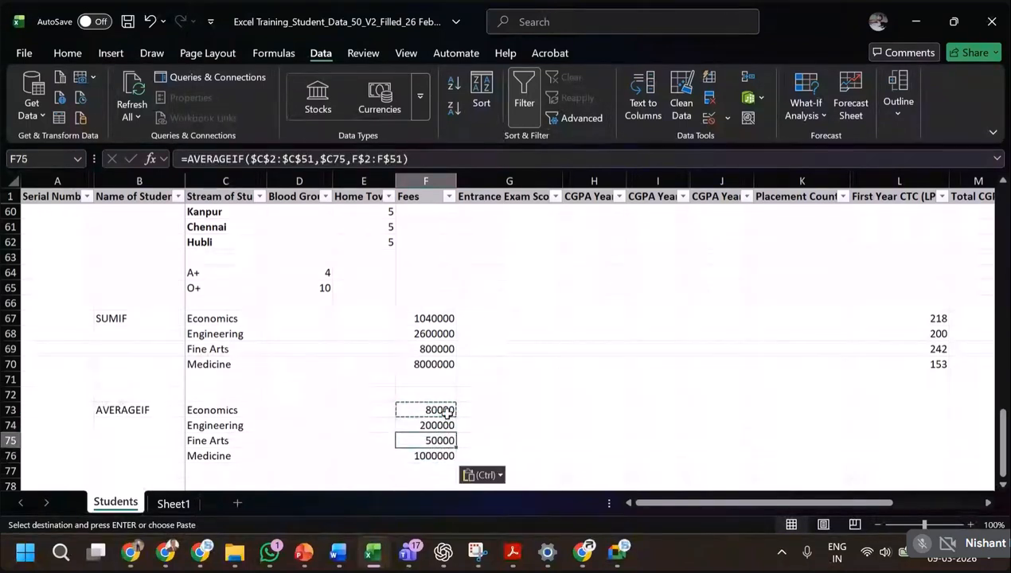
Copy the four fee average formulas in F73:F76 to G73:G76 to average the entrance exam scores per stream.
{"action": "key", "text": "Up"}
{"action": "key", "text": "Up"}
{"action": "key", "text": "Up"}
{"action": "key", "text": "shift+Down"}
{"action": "key", "text": "shift+Down"}
{"action": "key", "text": "shift+Down"}
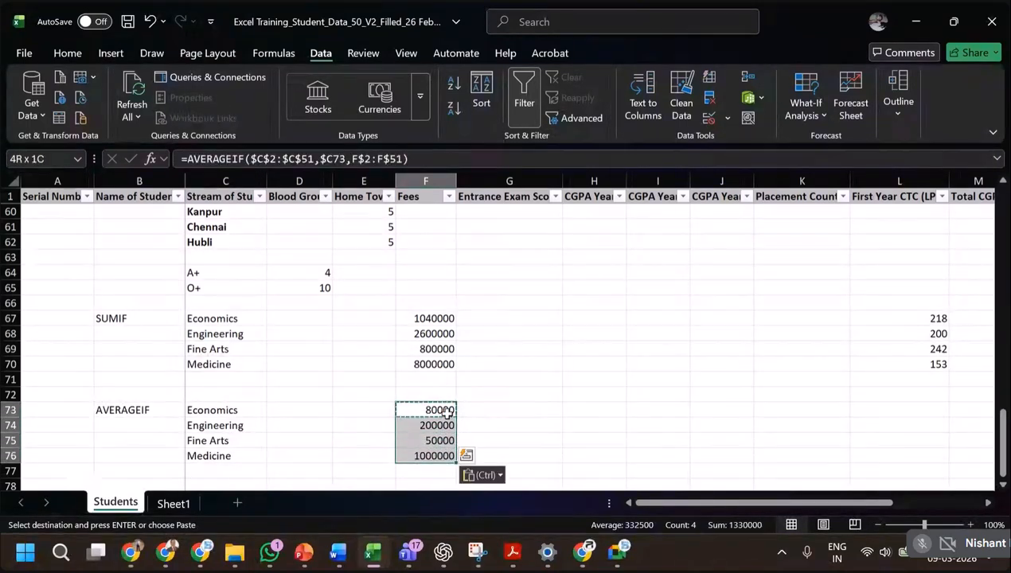
{"action": "key", "text": "Right"}
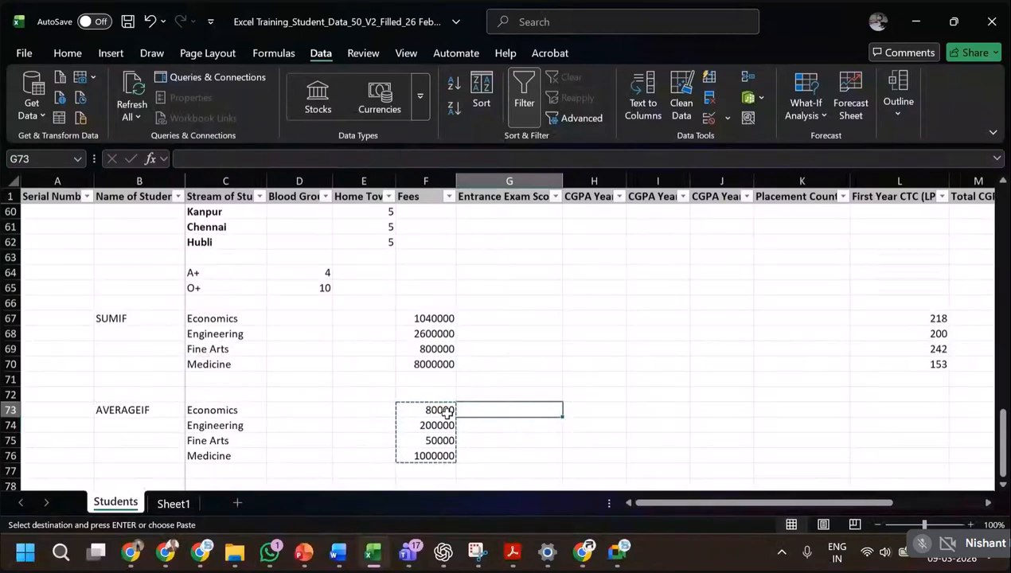
{"action": "key", "text": "ctrl+v"}
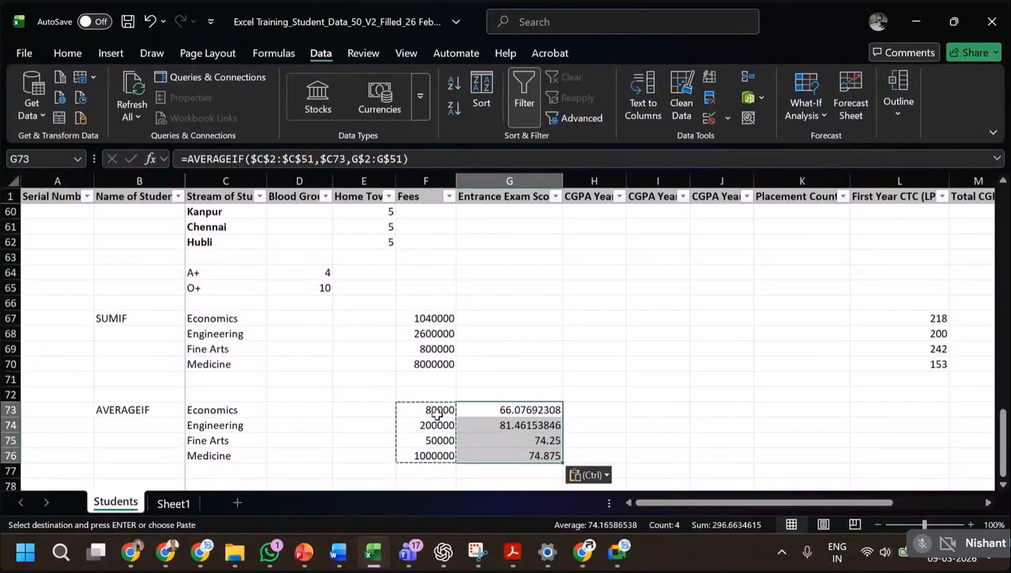
Paste the copied AVERAGEIF formulas into L73:L76 to average the First Year CTC per stream.
{"action": "key", "text": "Right"}
{"action": "key", "text": "Right"}
{"action": "key", "text": "Right"}
{"action": "key", "text": "Right"}
{"action": "key", "text": "Right"}
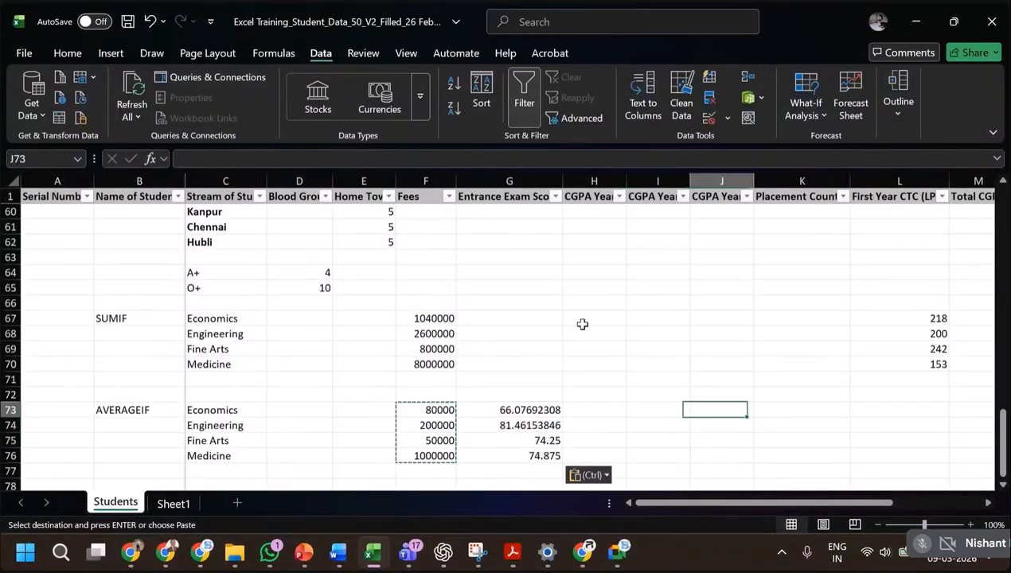
{"action": "key", "text": "shift+Down"}
{"action": "key", "text": "shift+Down"}
{"action": "key", "text": "shift+Down"}
{"action": "key", "text": "ctrl+v"}
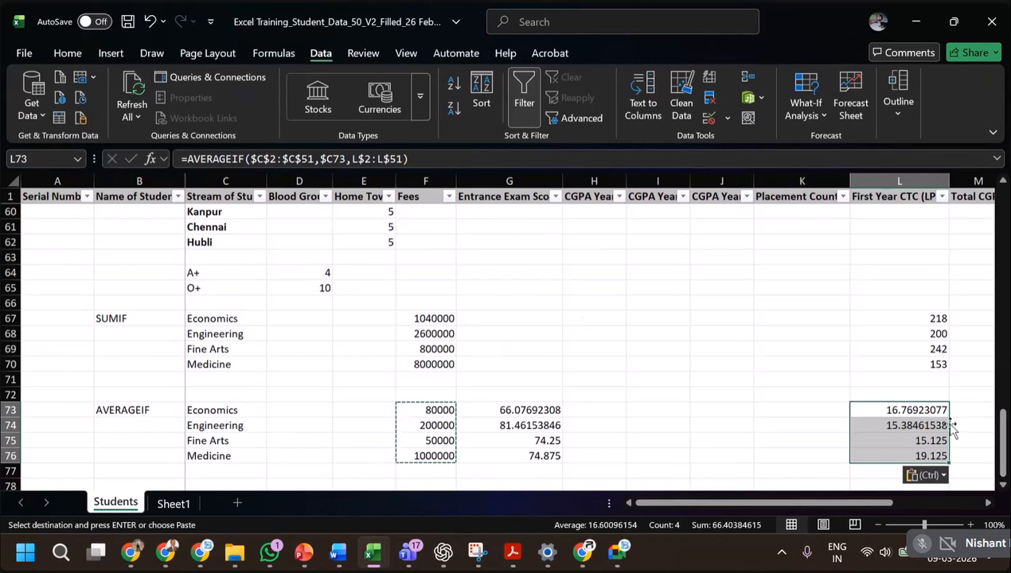
Format the entrance exam score averages in G73:G76 as Number with 2 decimal places.
{"action": "scroll", "coordinate": [942, 386], "scroll_direction": "down", "scroll_amount": 2}
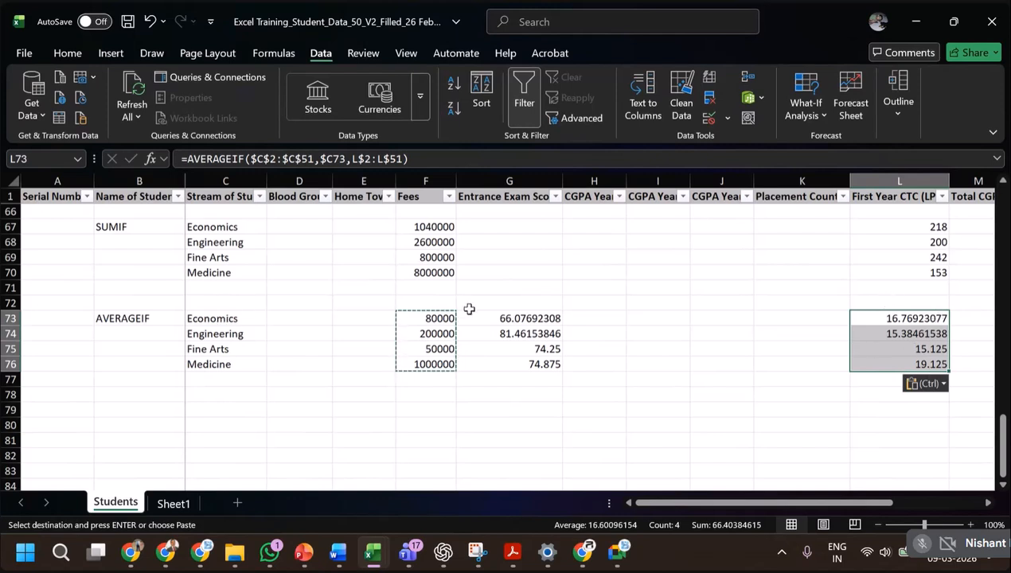
{"action": "left_click_drag", "start_coordinate": [506, 317], "coordinate": [519, 363]}
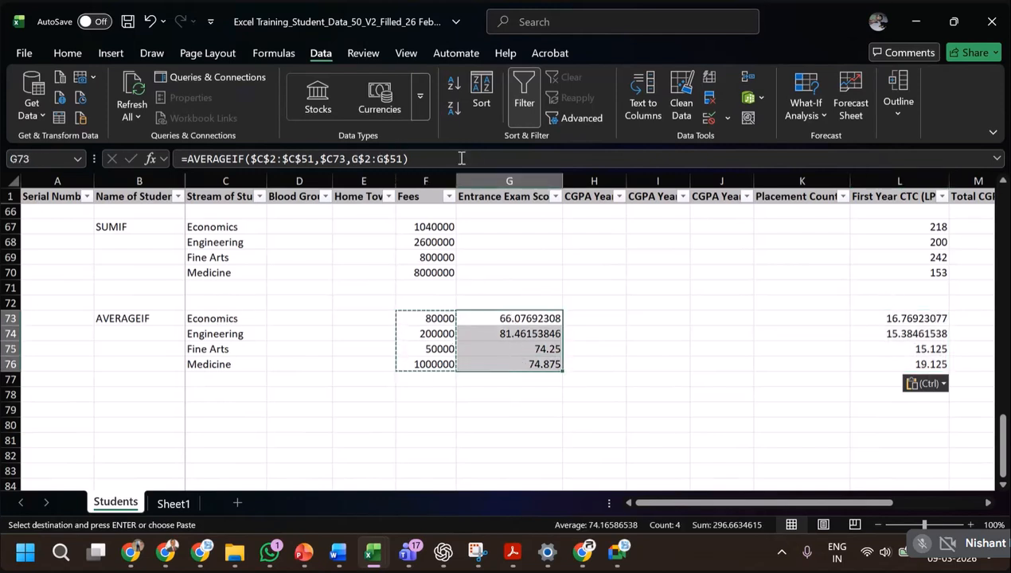
{"action": "left_click", "coordinate": [78, 56]}
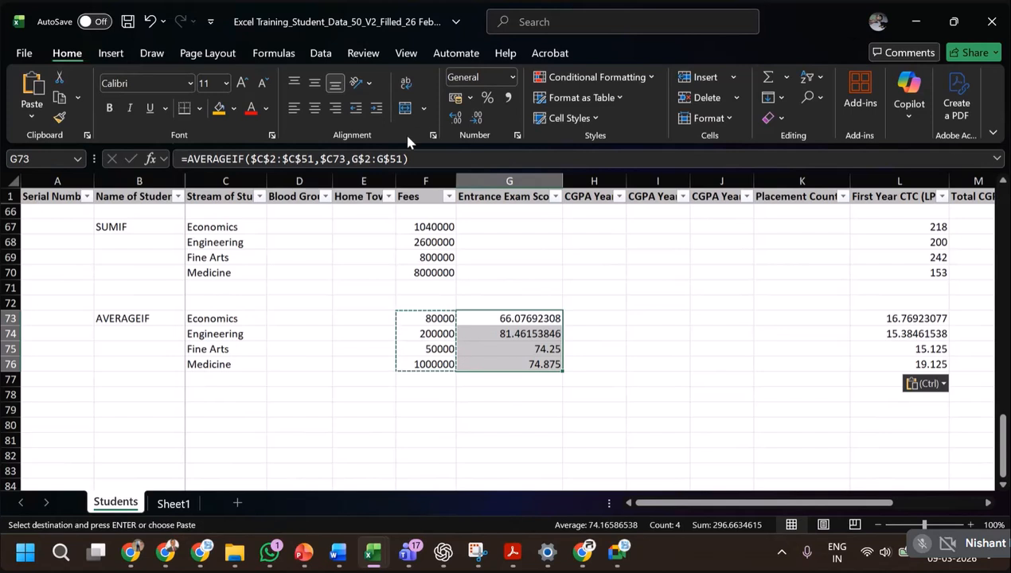
{"action": "left_click", "coordinate": [518, 138]}
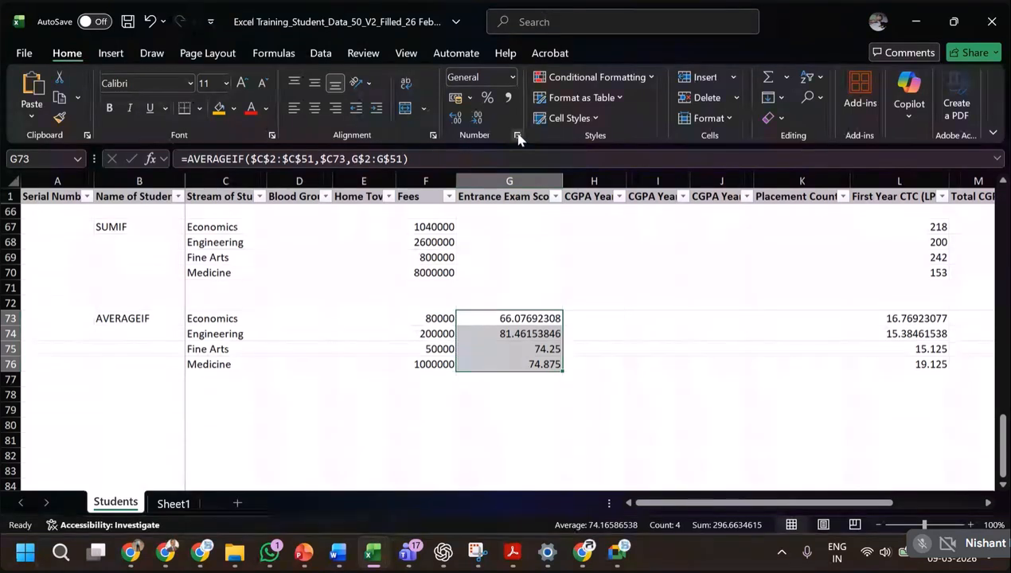
{"action": "left_click", "coordinate": [91, 139]}
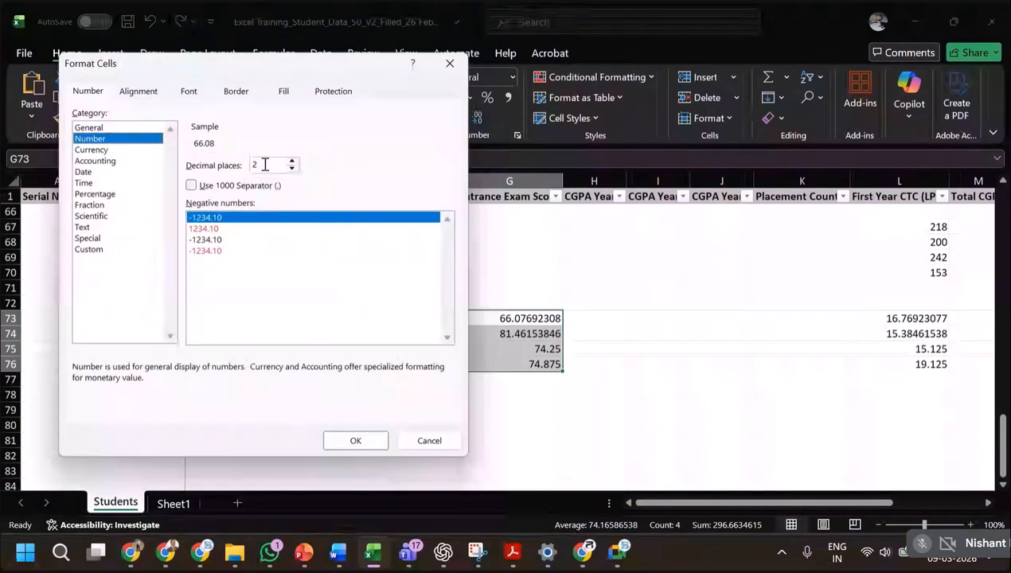
{"action": "left_click", "coordinate": [355, 441]}
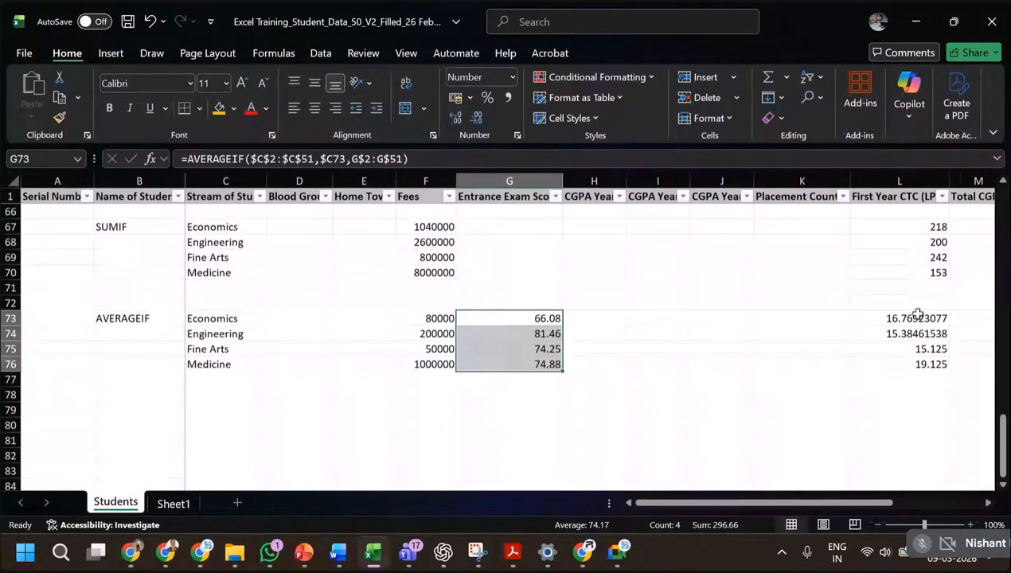
Format the First Year CTC averages in L73:L76 as Number with 2 decimal places.
{"action": "left_click_drag", "start_coordinate": [910, 317], "coordinate": [927, 358]}
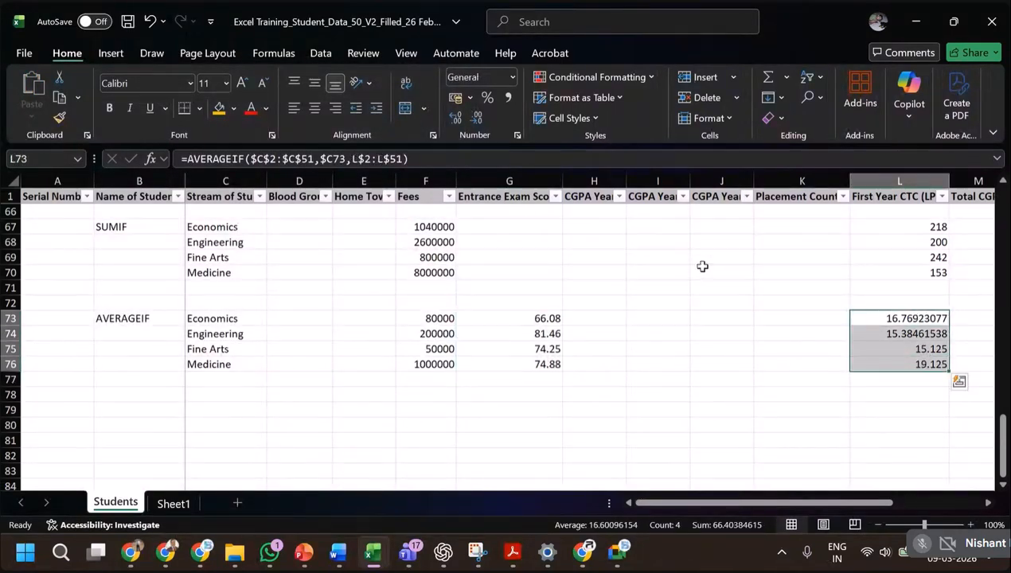
{"action": "left_click", "coordinate": [518, 136]}
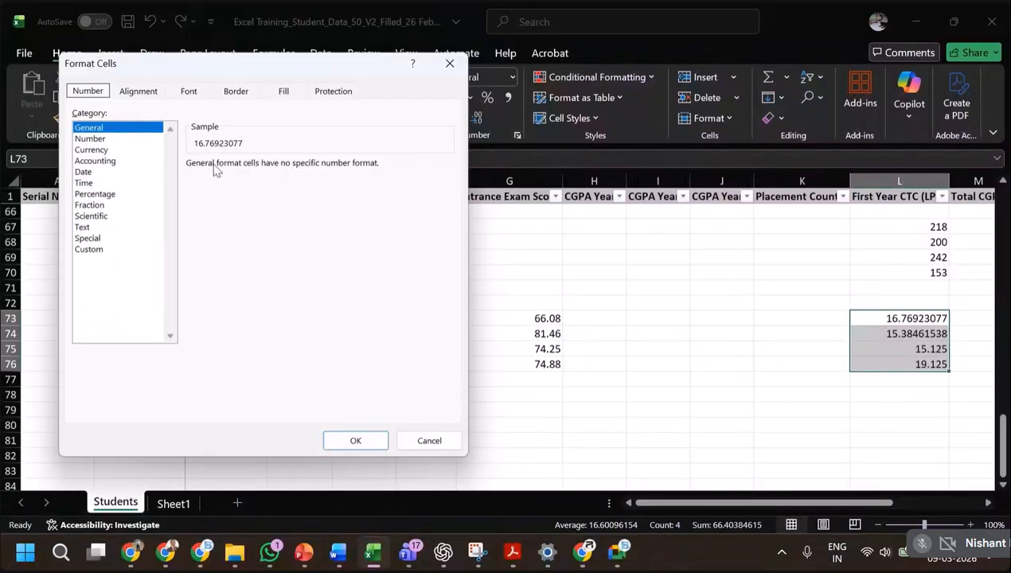
{"action": "left_click", "coordinate": [118, 139]}
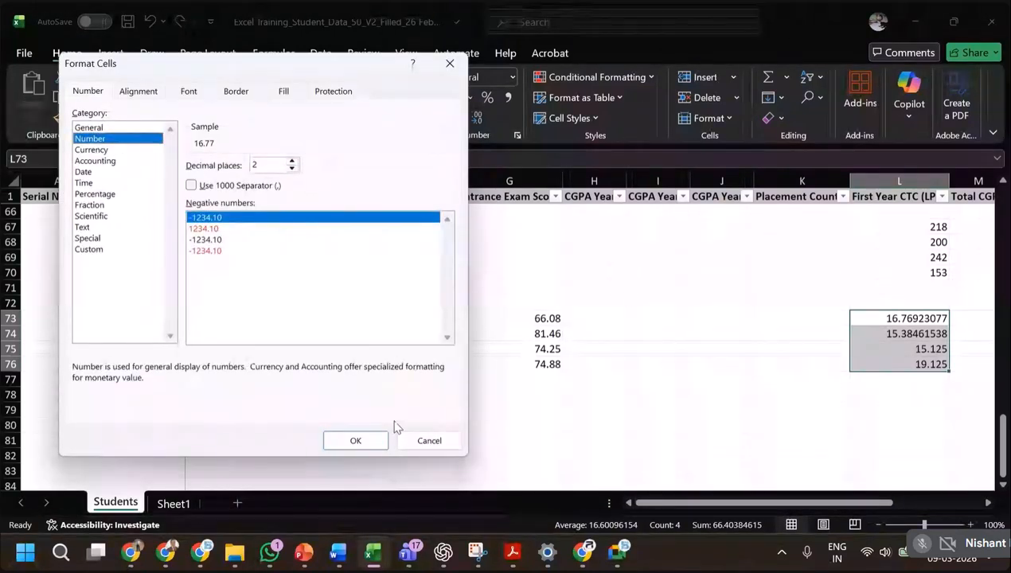
{"action": "left_click", "coordinate": [369, 443]}
{"action": "left_click", "coordinate": [864, 395]}
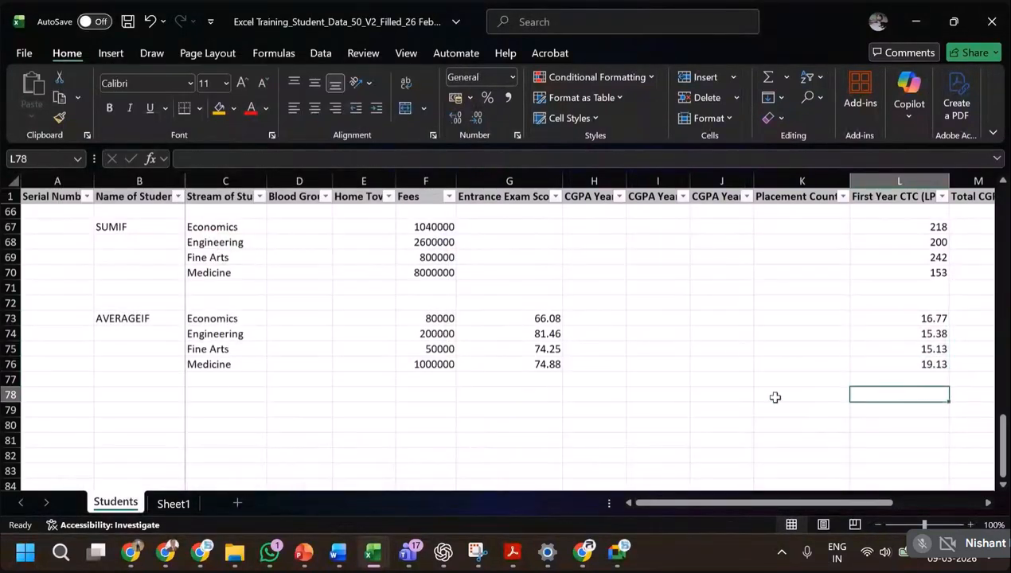
Review the COUNTIF, SUMIF and AVERAGEIF summaries, and consult the logical functions slide for the Nested IF example.
{"action": "scroll", "coordinate": [332, 337], "scroll_direction": "up", "scroll_amount": 4}
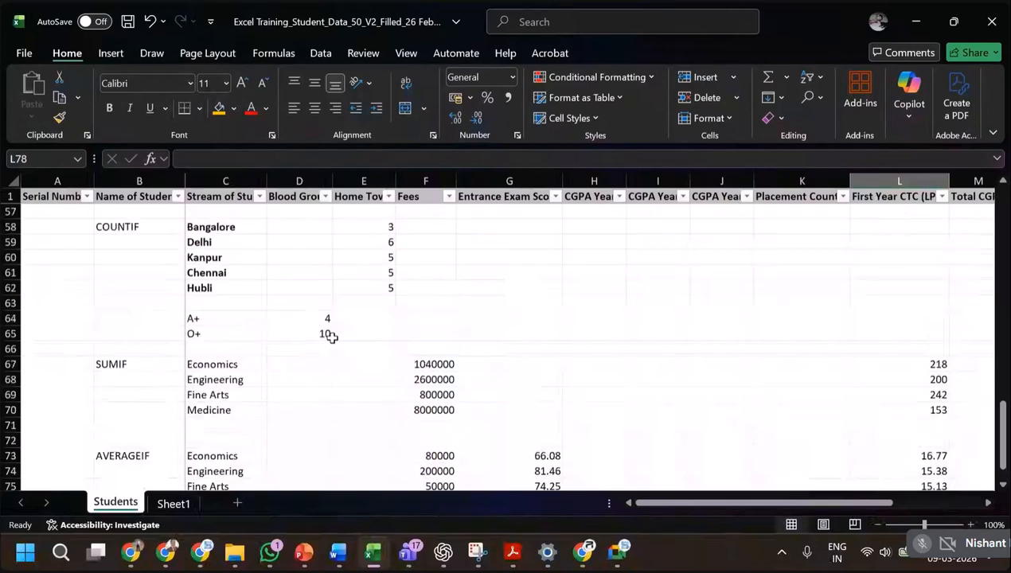
{"action": "scroll", "coordinate": [332, 338], "scroll_direction": "down", "scroll_amount": 4}
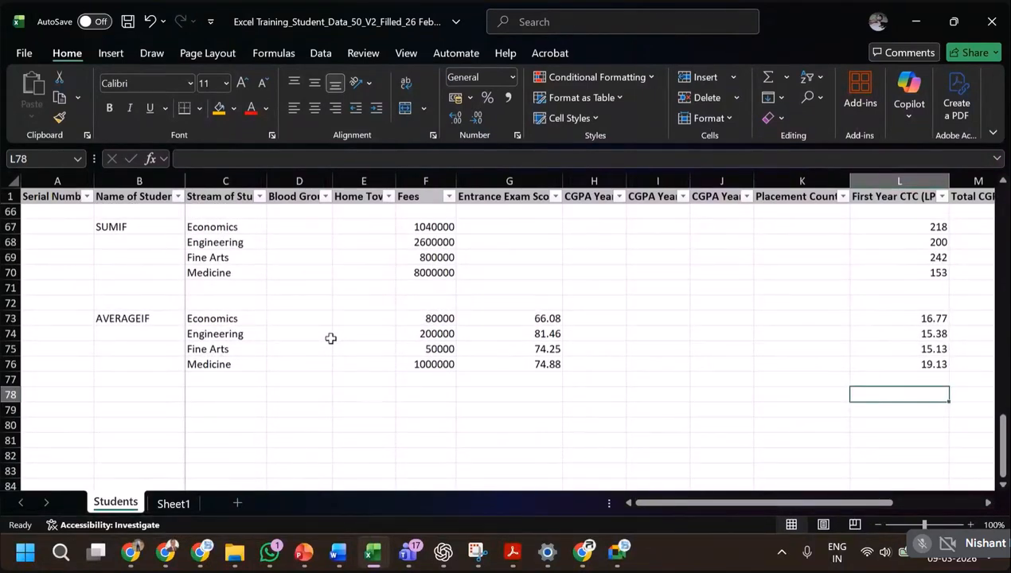
{"action": "key", "text": "alt+Tab"}
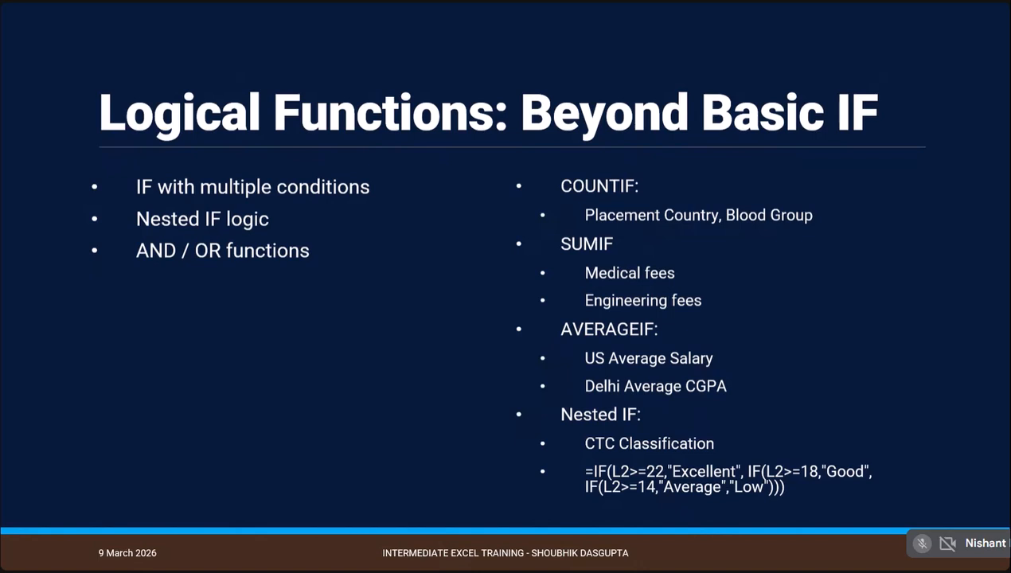
{"action": "key", "text": "alt+Tab"}
Inspect the existing IF formulas in P2 of the CTC High/Low column and O2 of the Pass/Fail column.
{"action": "scroll", "coordinate": [960, 493], "scroll_direction": "up", "scroll_amount": 11}
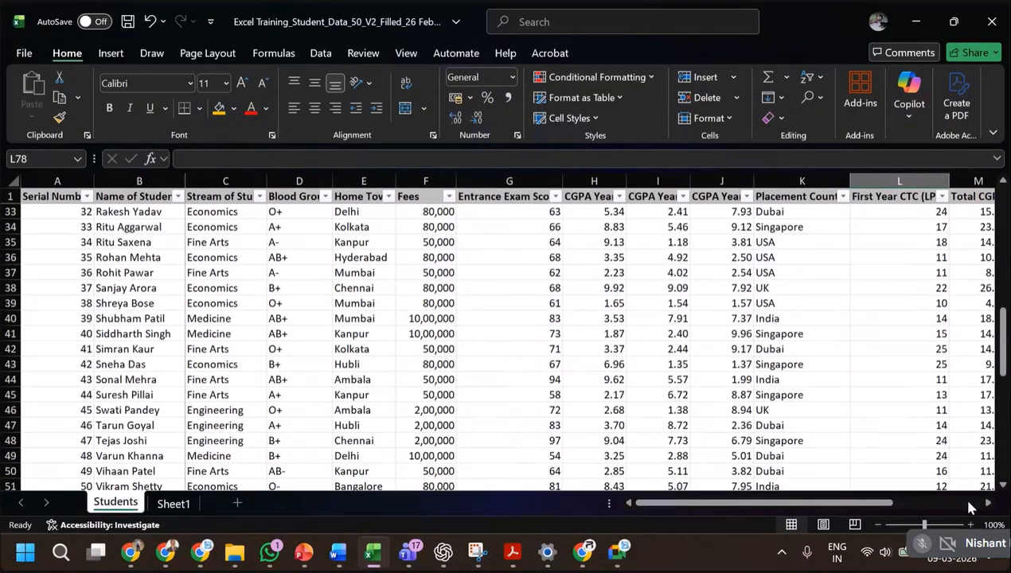
{"action": "scroll", "coordinate": [970, 505], "scroll_direction": "up", "scroll_amount": 10}
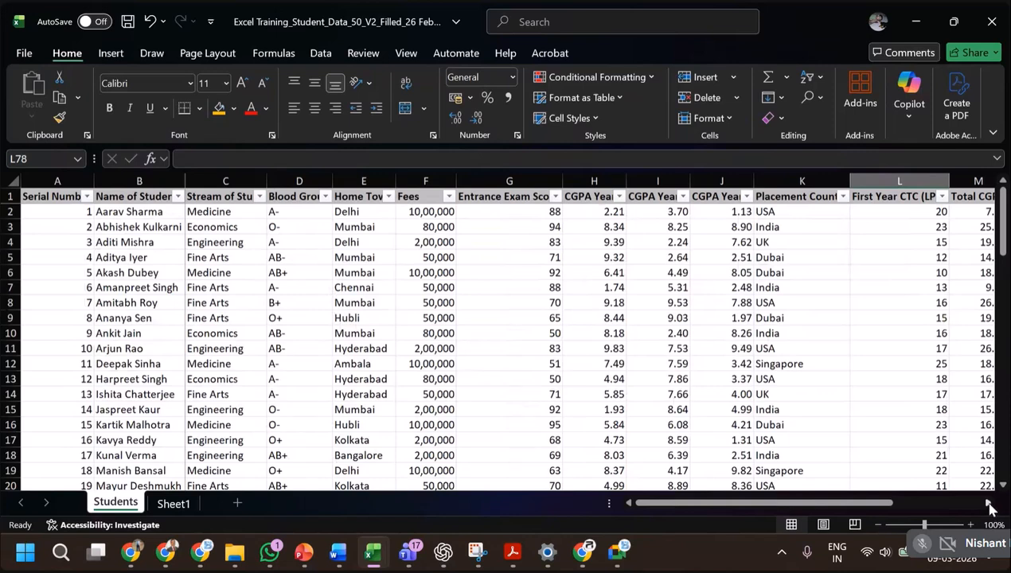
{"action": "scroll", "coordinate": [988, 505], "scroll_direction": "right", "scroll_amount": 5}
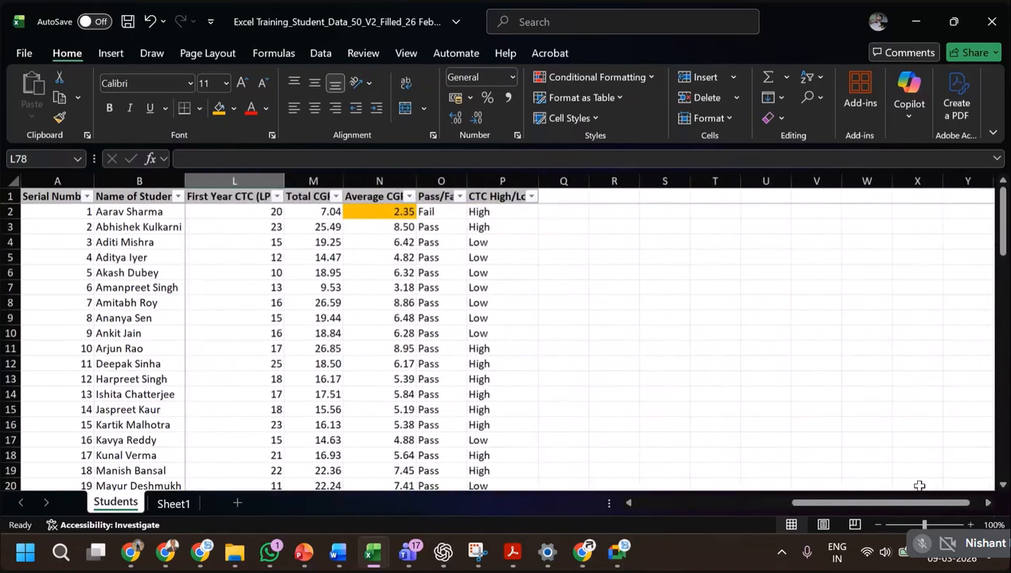
{"action": "left_click", "coordinate": [485, 211]}
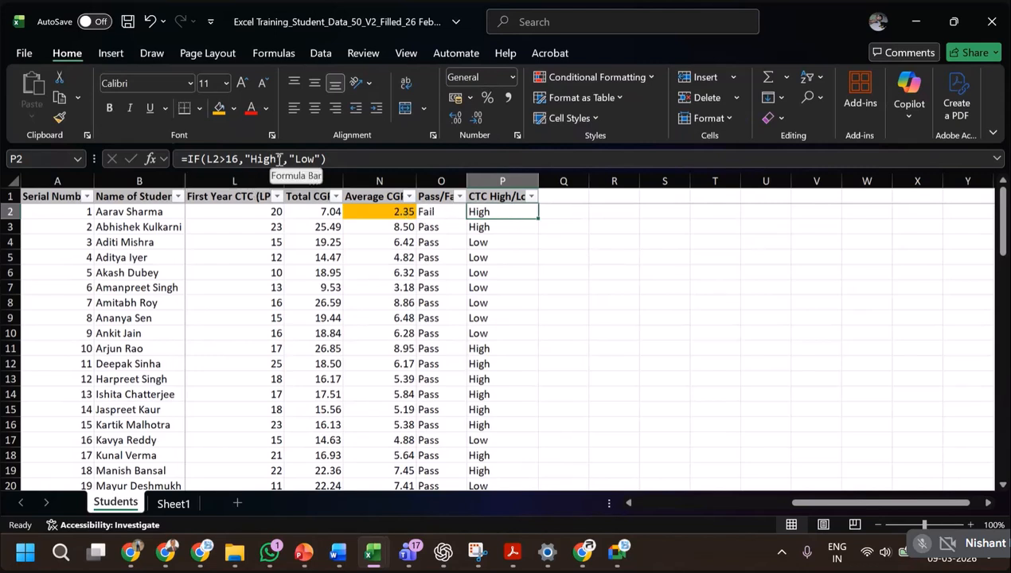
{"action": "left_click", "coordinate": [423, 209]}
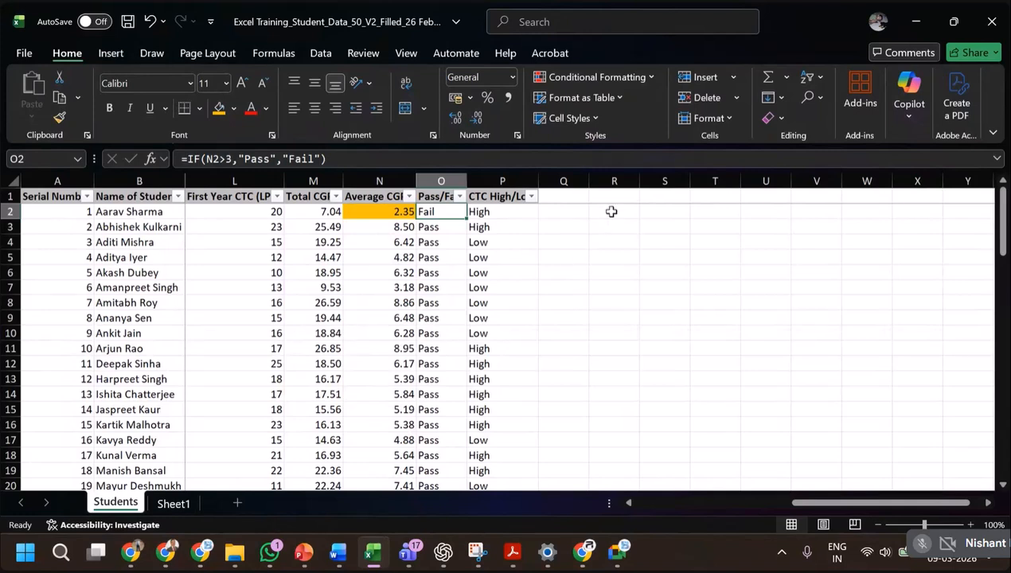
{"action": "left_click", "coordinate": [751, 211]}
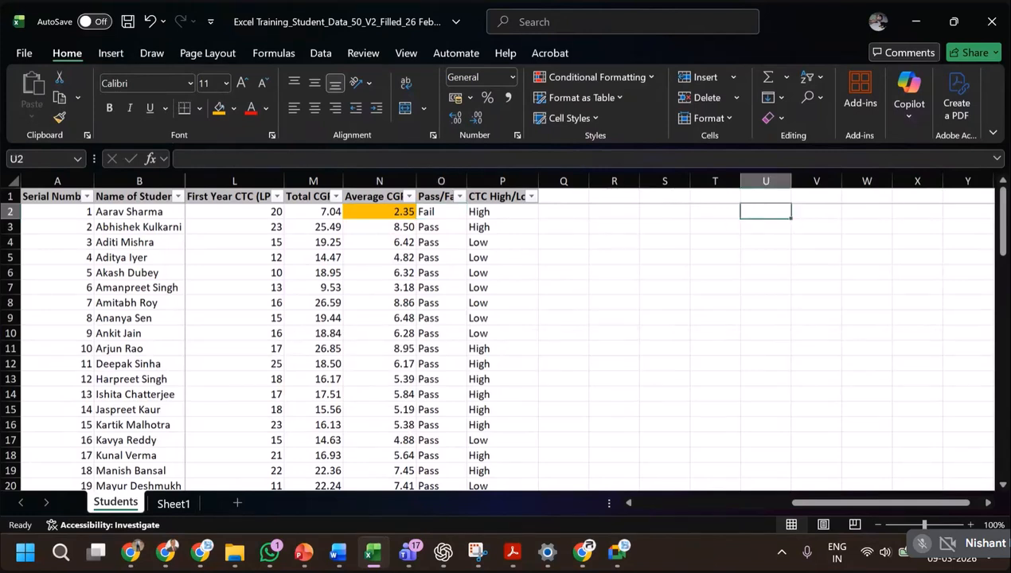
{"action": "type", "text": "cgpa"}
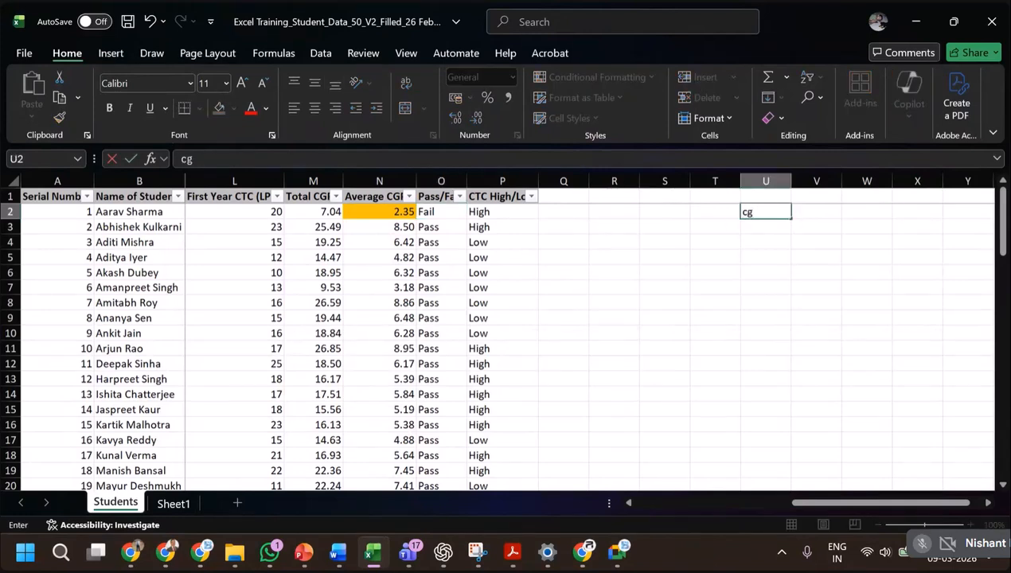
{"action": "key", "text": "BackSpace"}
{"action": "key", "text": "BackSpace"}
{"action": "key", "text": "BackSpace"}
{"action": "key", "text": "BackSpace"}
Start a criteria table with the heading CGPA in V2, the band <3 in V3 and its label Fail in W3.
{"action": "key", "text": "Tab"}
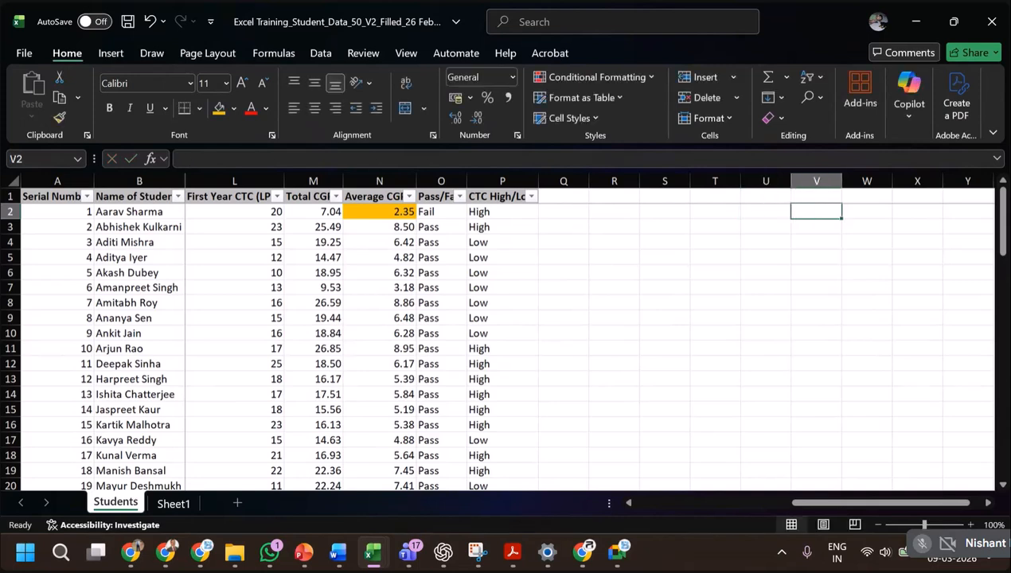
{"action": "type", "text": "CGPA"}
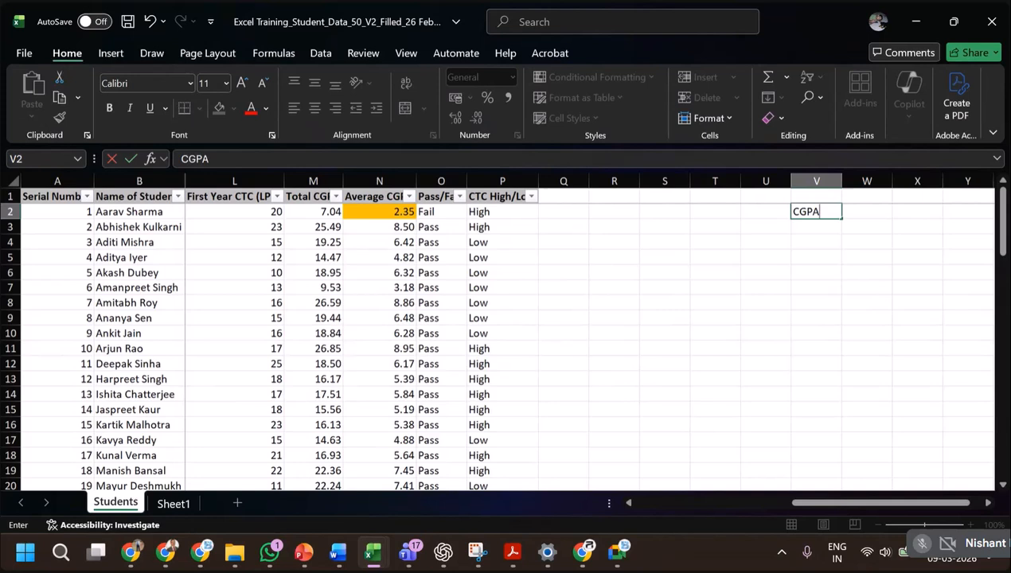
{"action": "key", "text": "Return"}
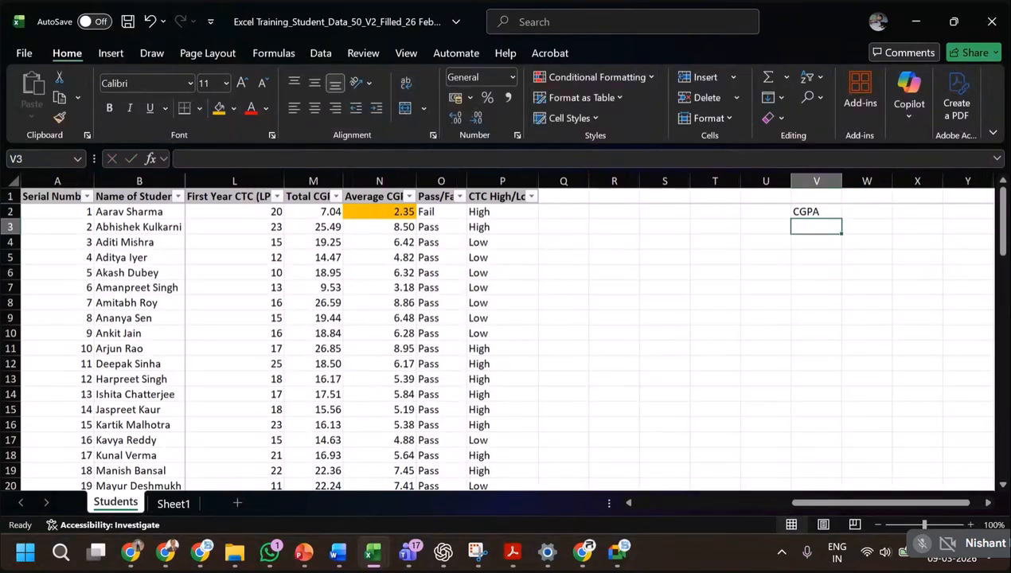
{"action": "type", "text": "<3"}
{"action": "key", "text": "Return"}
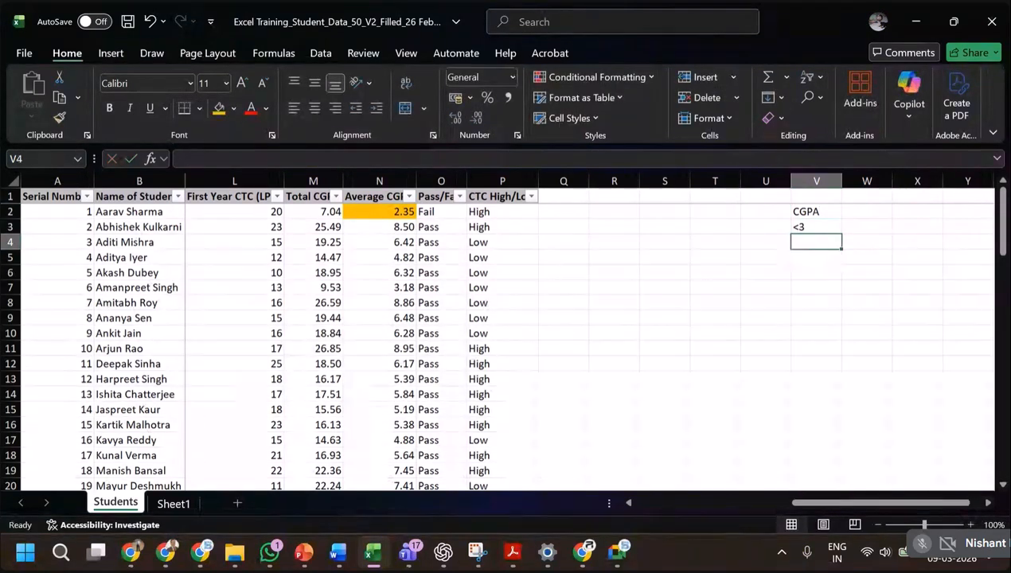
{"action": "key", "text": "Up"}
{"action": "key", "text": "Right"}
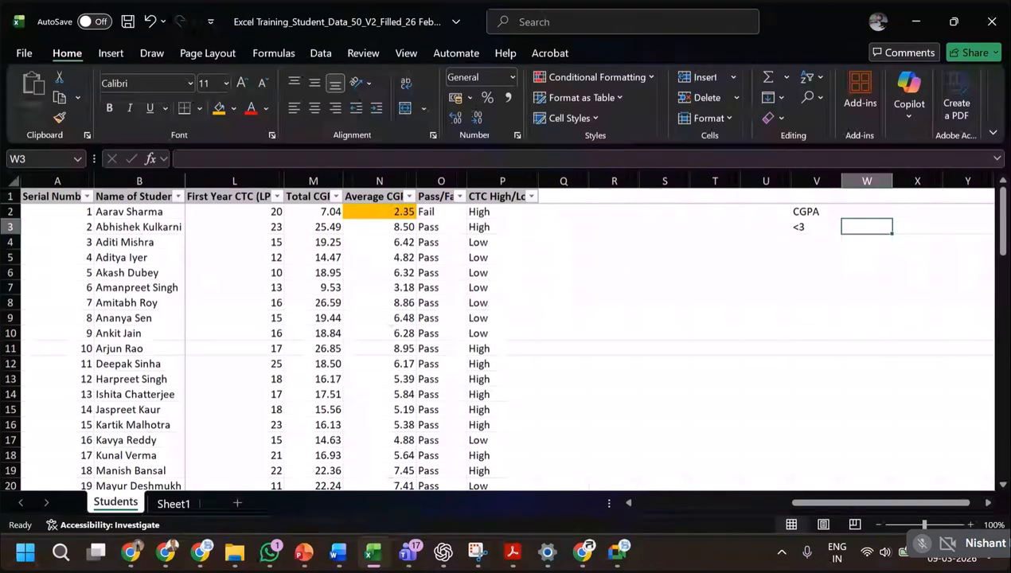
{"action": "type", "text": "Fail,"}
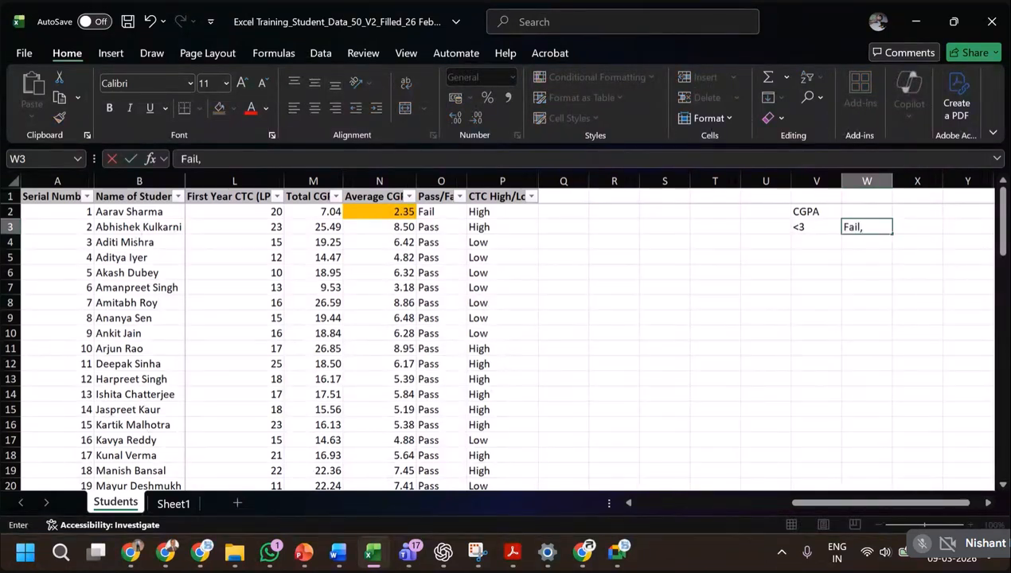
{"action": "key", "text": "BackSpace"}
{"action": "key", "text": "Return"}
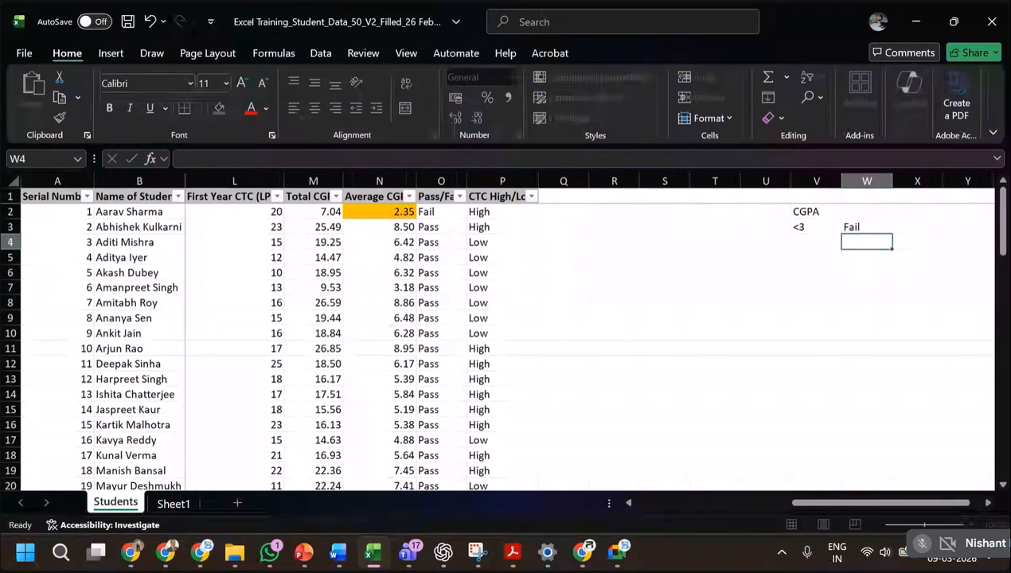
Try to enter the band 3-7 in V4 without a text prefix, and clear the cell.
{"action": "key", "text": "Left"}
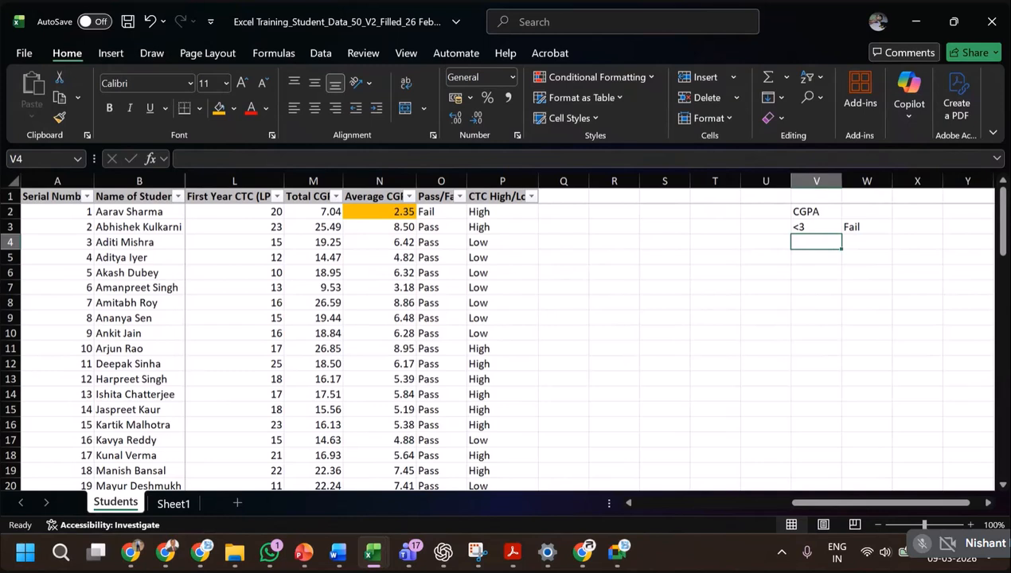
{"action": "type", "text": "3-"}
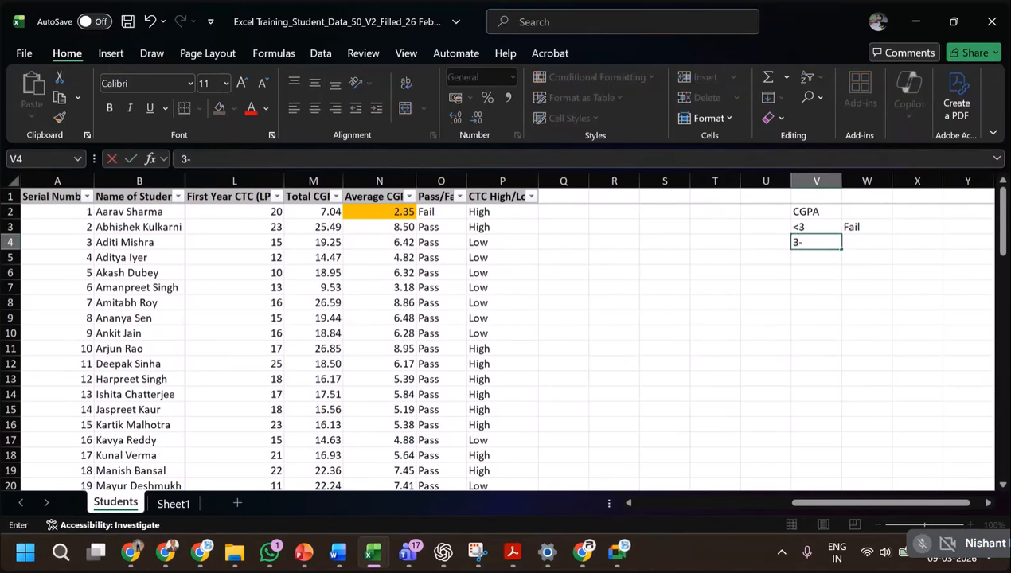
{"action": "type", "text": "7"}
{"action": "key", "text": "Tab"}
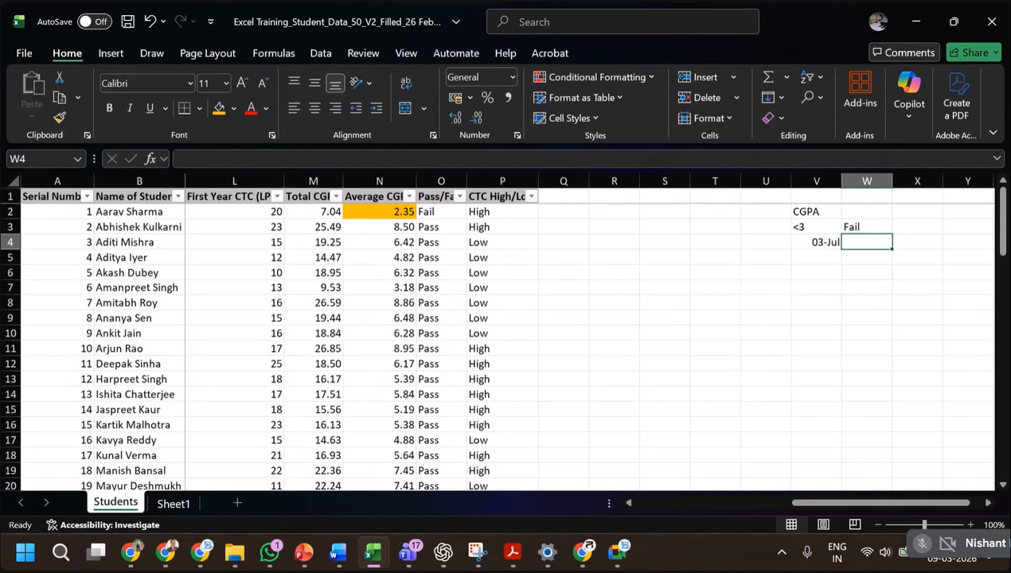
{"action": "key", "text": "ctrl+z"}
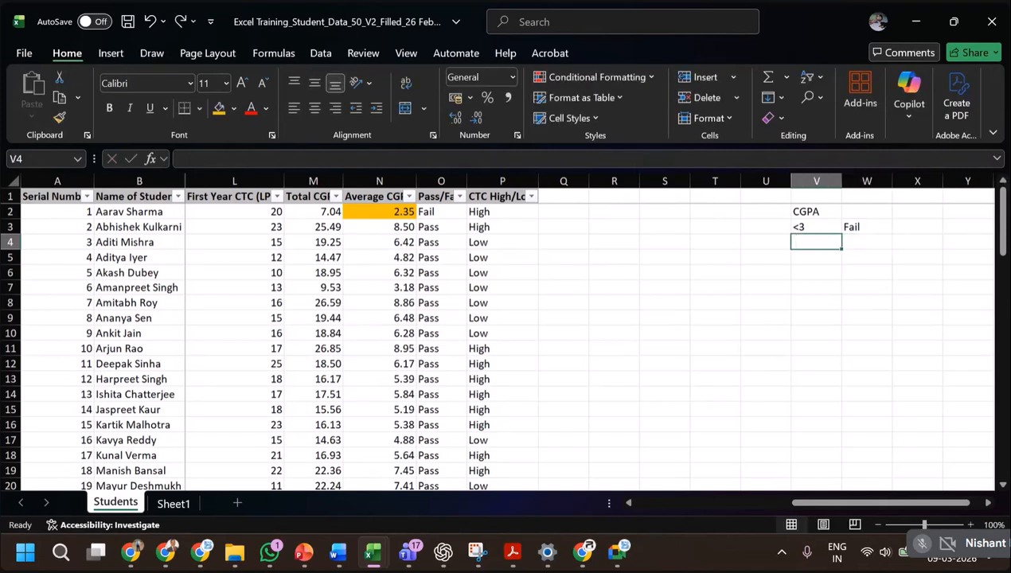
{"action": "type", "text": "3-7"}
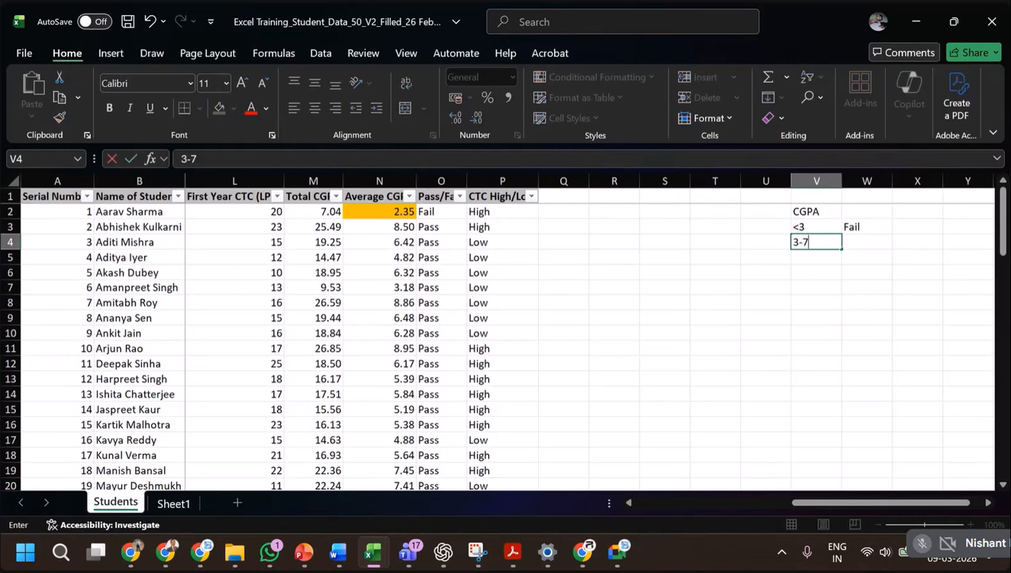
{"action": "key", "text": "Right"}
{"action": "key", "text": "Left"}
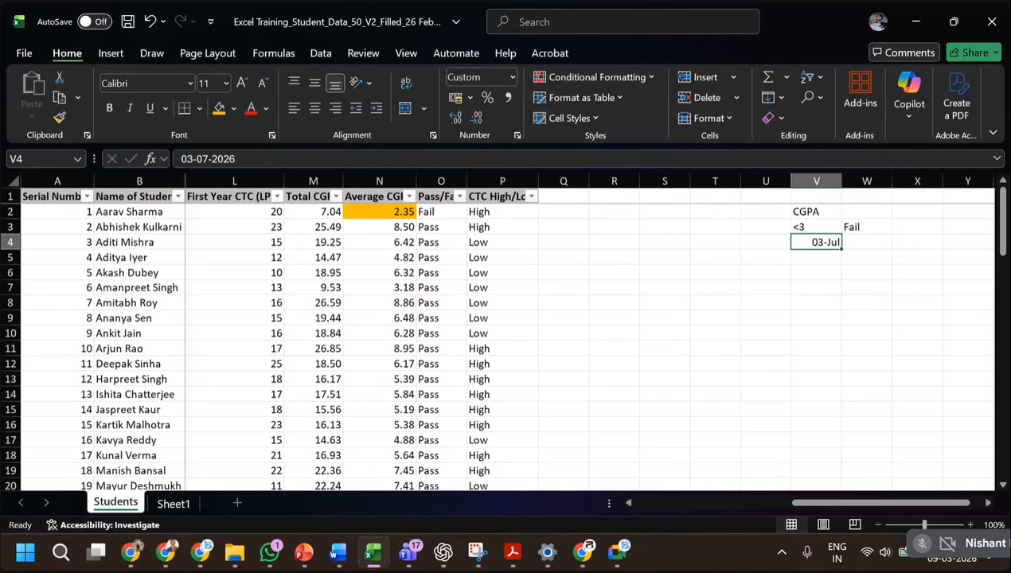
{"action": "key", "text": "Delete"}
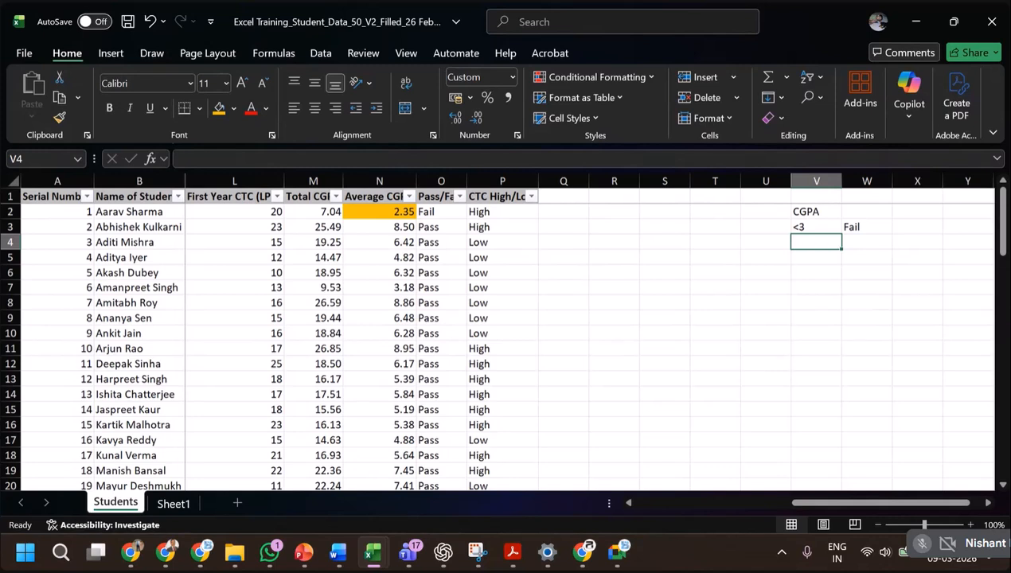
Enter the band 3-7 as text in V4 with the label Average in W4.
{"action": "type", "text": "'"}
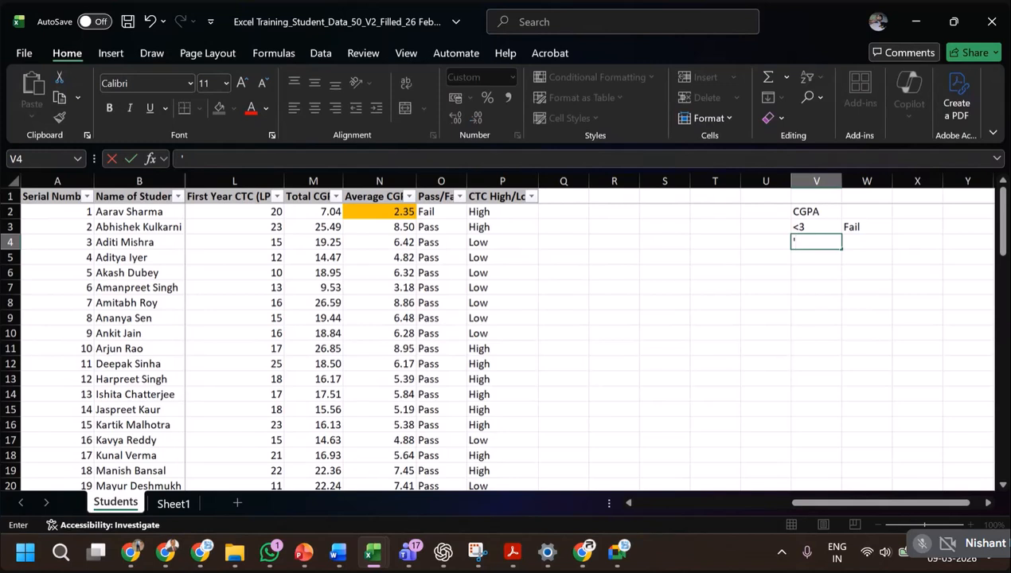
{"action": "type", "text": "3-7"}
{"action": "key", "text": "Return"}
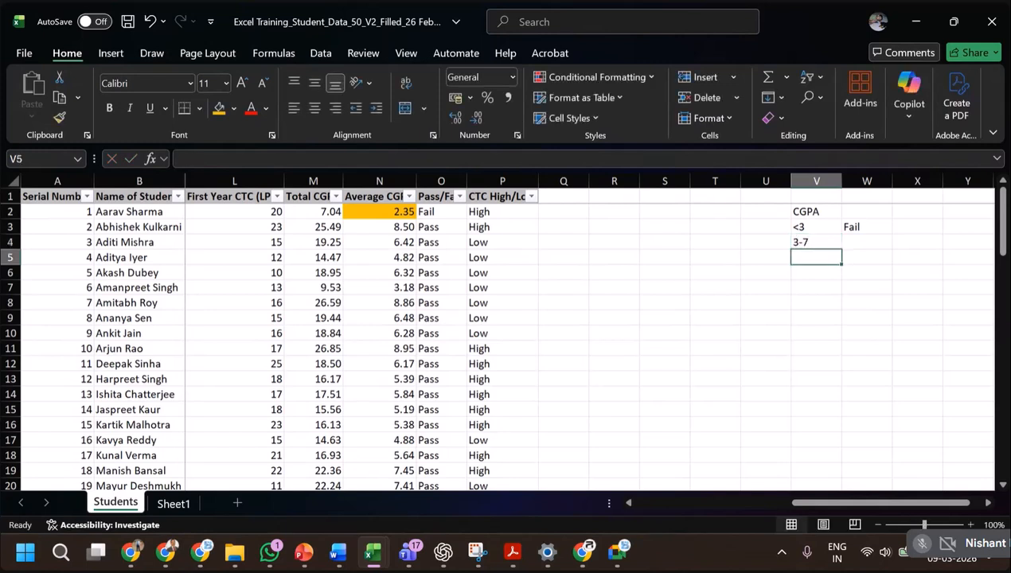
{"action": "key", "text": "Up"}
{"action": "key", "text": "Right"}
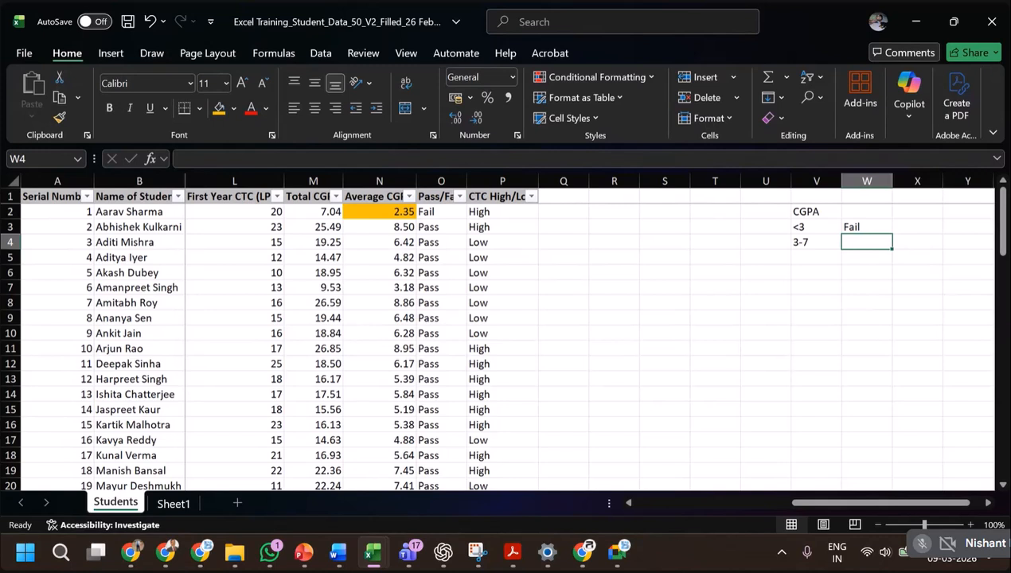
{"action": "type", "text": "Average"}
{"action": "key", "text": "Return"}
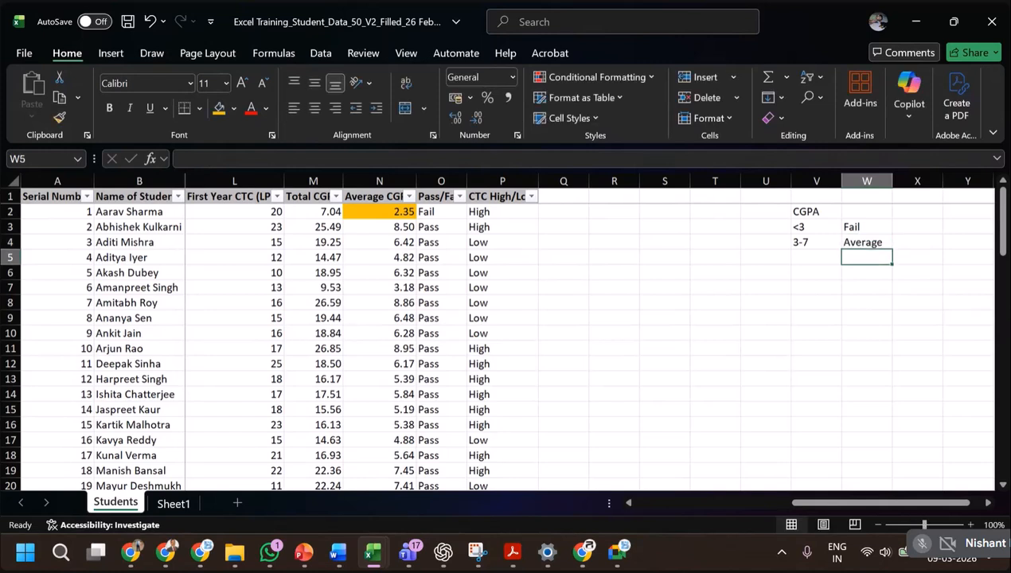
Complete the criteria table with the band >7 in V5 and the label Good in W5.
{"action": "key", "text": "Left"}
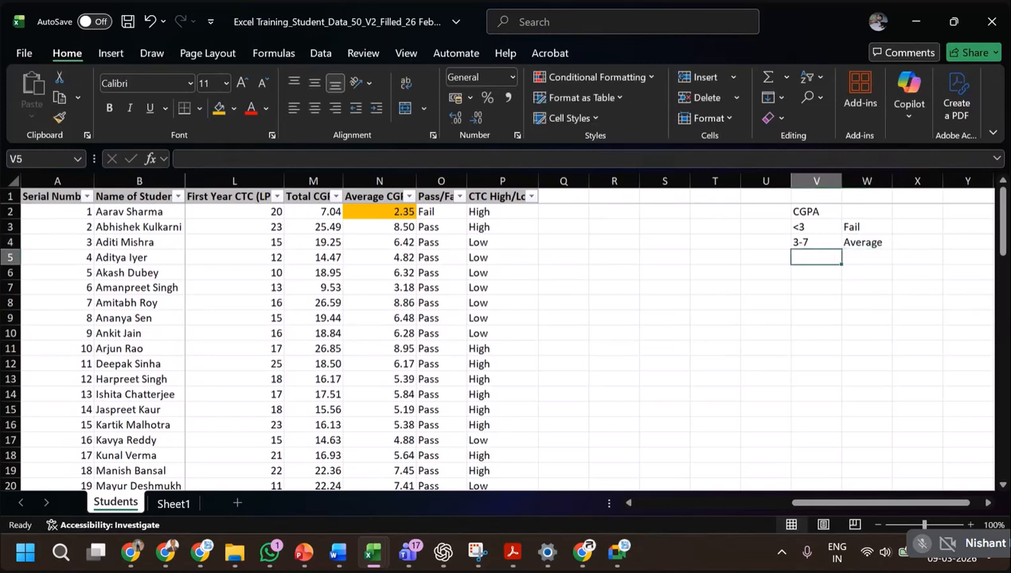
{"action": "type", "text": ">7"}
{"action": "key", "text": "Tab"}
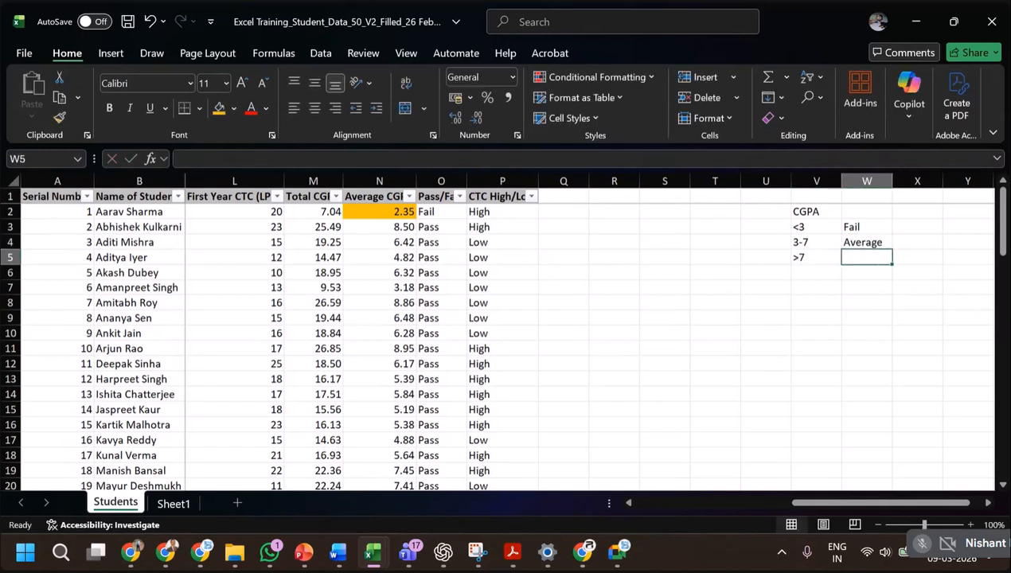
{"action": "type", "text": "Good"}
{"action": "key", "text": "Return"}
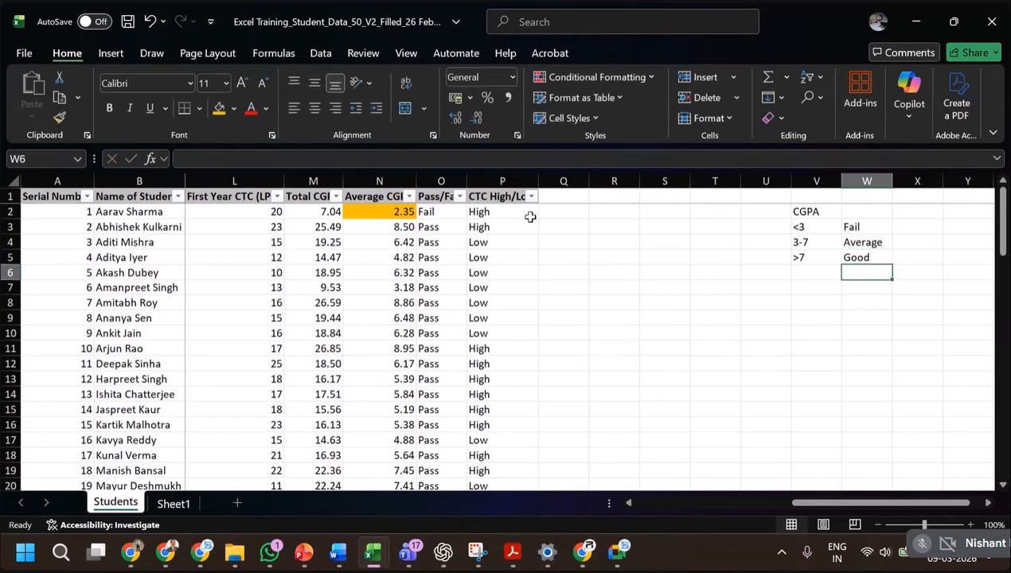
Add the column heading Score Ranking in Q1, next to the CTC High/Low column.
{"action": "left_click", "coordinate": [575, 210]}
{"action": "left_click", "coordinate": [568, 196]}
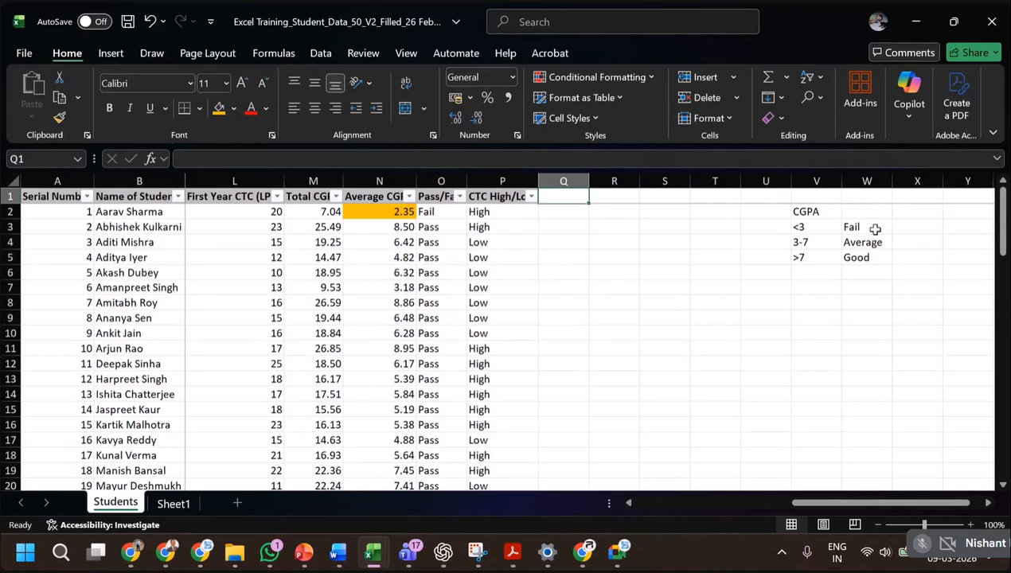
{"action": "type", "text": "Score Ran"}
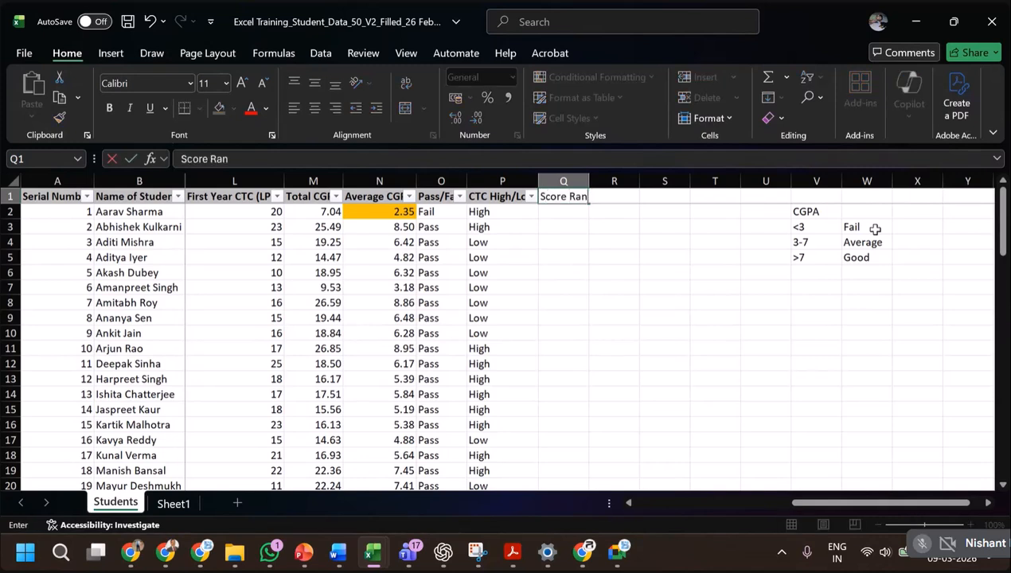
{"action": "type", "text": "king"}
{"action": "key", "text": "Return"}
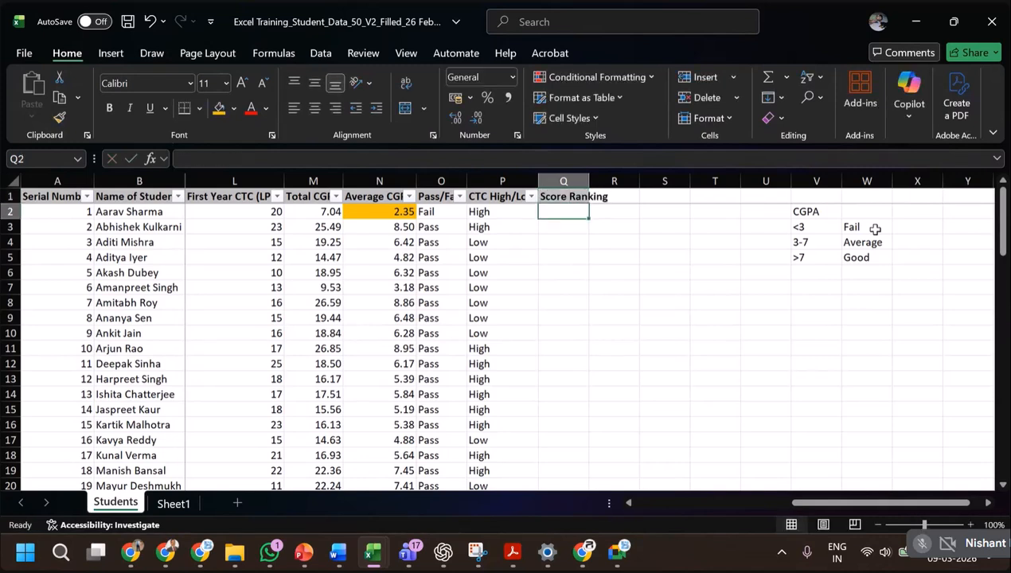
{"action": "key", "text": "Down"}
{"action": "key", "text": "Down"}
{"action": "key", "text": "Up"}
{"action": "key", "text": "Up"}
{"action": "key", "text": "Up"}
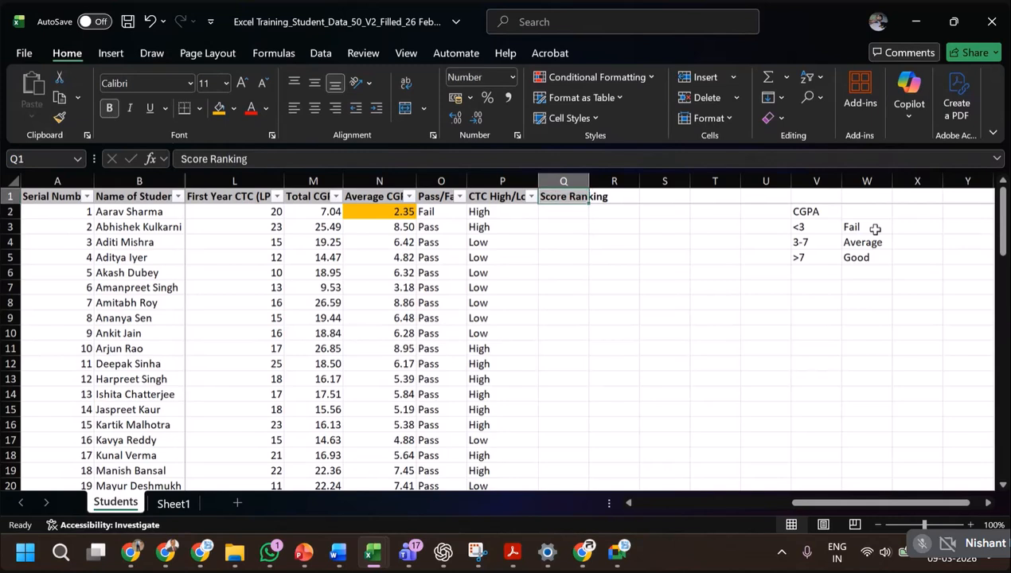
{"action": "key", "text": "Down"}
{"action": "key", "text": "Left"}
{"action": "key", "text": "Left"}
{"action": "key", "text": "Left"}
{"action": "key", "text": "Right"}
{"action": "key", "text": "Right"}
{"action": "key", "text": "Right"}
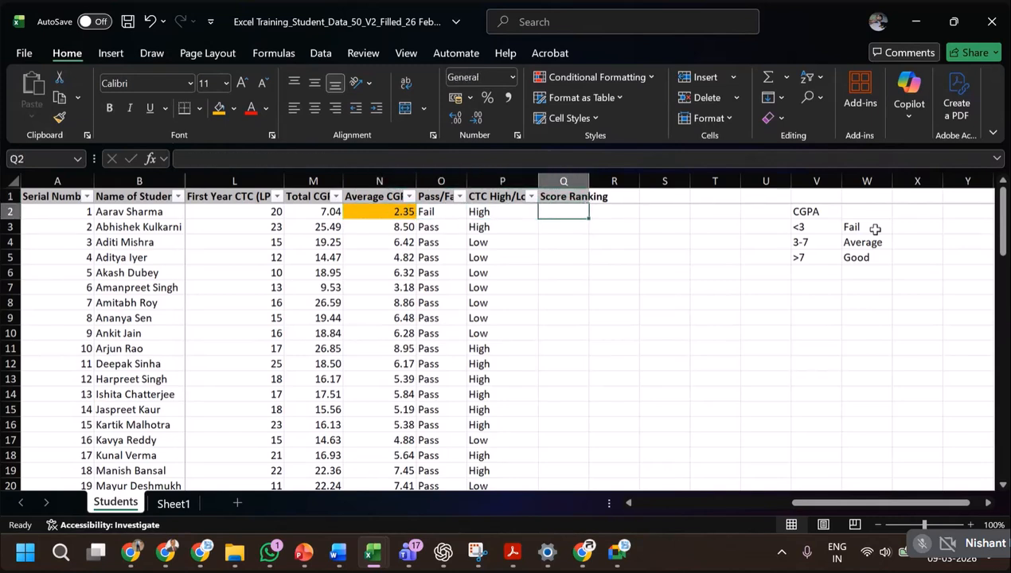
Try to start an IF formula in Q2 with the criteria cells V3:W3, and discard the entry.
{"action": "type", "text": "="}
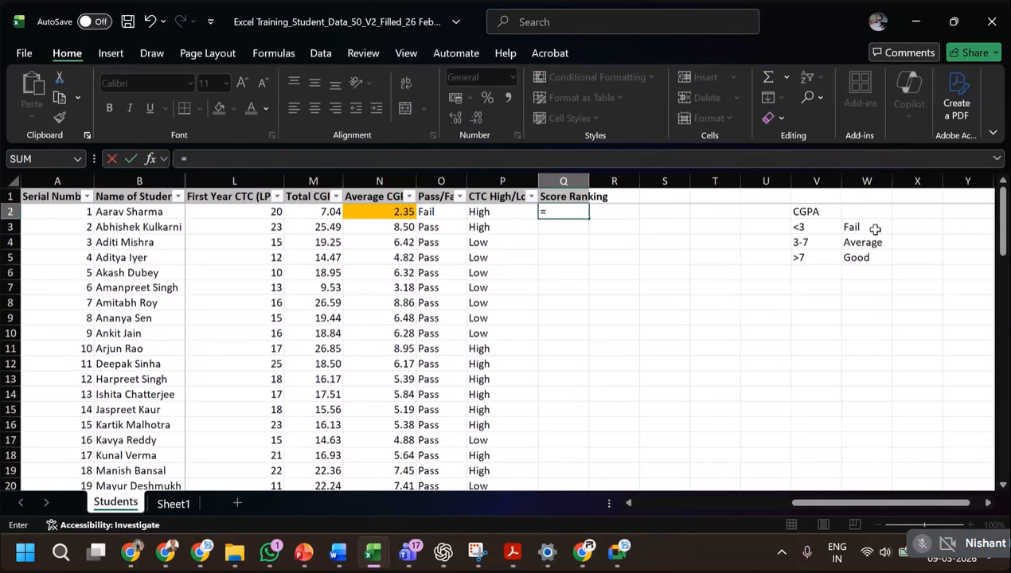
{"action": "type", "text": "if("}
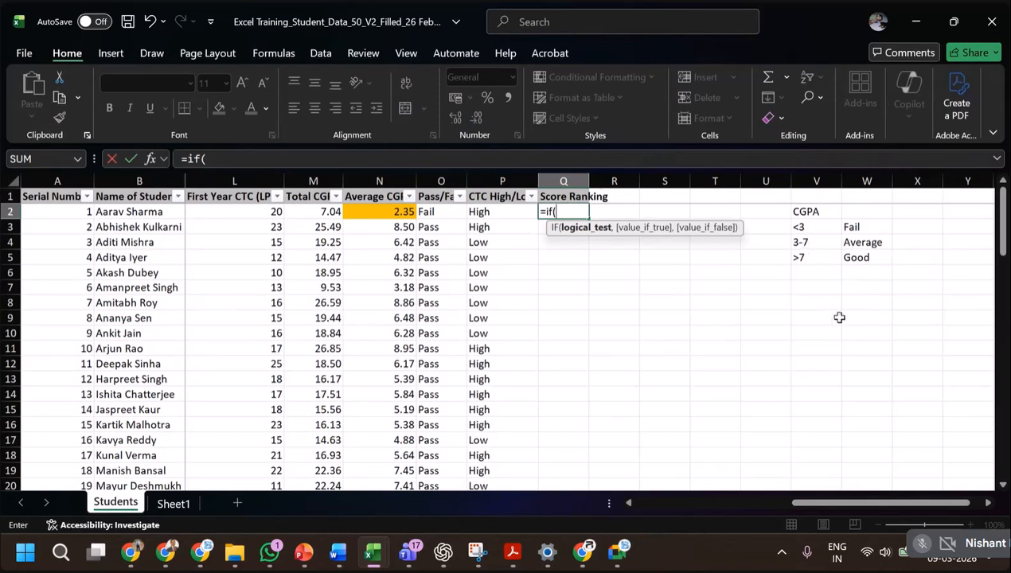
{"action": "left_click", "coordinate": [827, 227]}
{"action": "left_click_drag", "start_coordinate": [827, 228], "coordinate": [842, 226]}
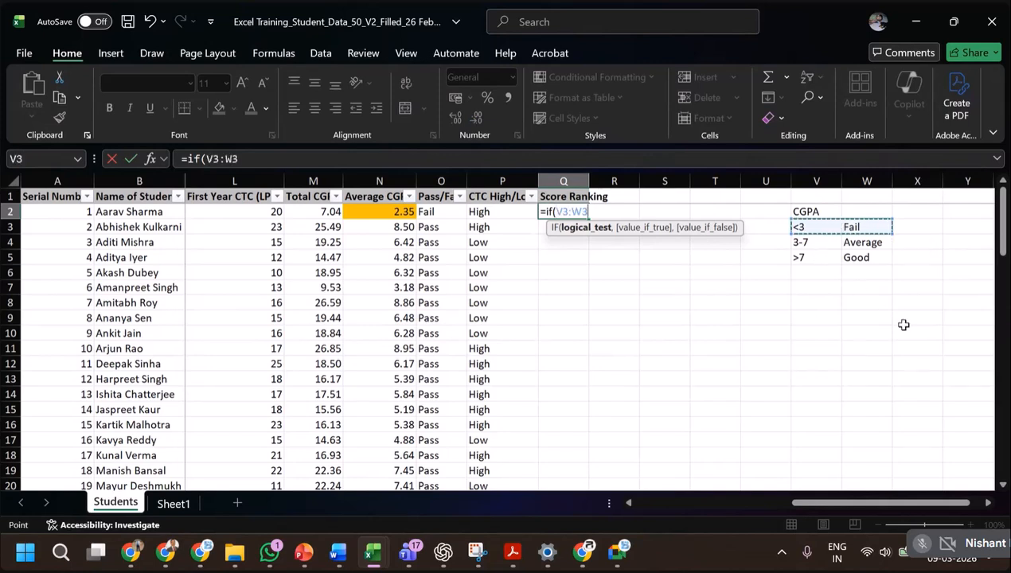
{"action": "key", "text": "Escape"}
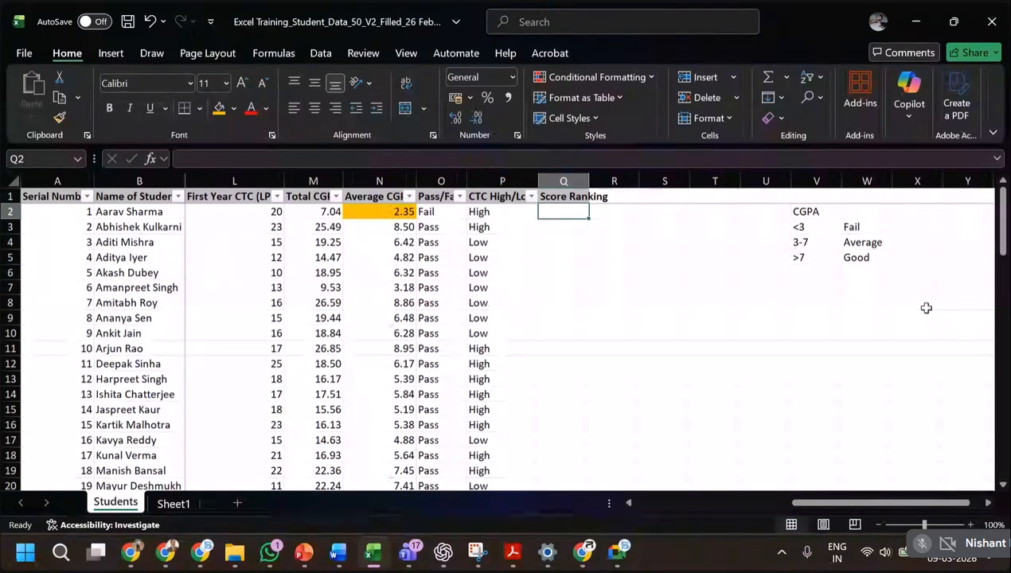
{"action": "left_click_drag", "start_coordinate": [820, 228], "coordinate": [852, 239]}
{"action": "left_click", "coordinate": [833, 228]}
{"action": "left_click", "coordinate": [914, 227]}
{"action": "left_click", "coordinate": [910, 242]}
{"action": "left_click_drag", "start_coordinate": [822, 227], "coordinate": [843, 227]}
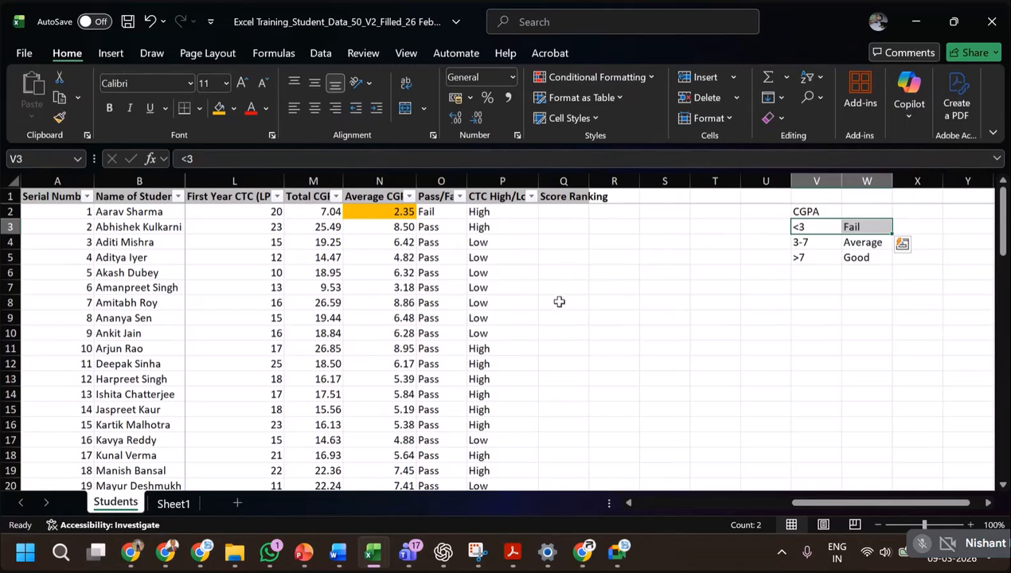
Start an IF formula in Q2 that tests whether the average CGPA in N2 is below 3.
{"action": "left_click", "coordinate": [558, 214]}
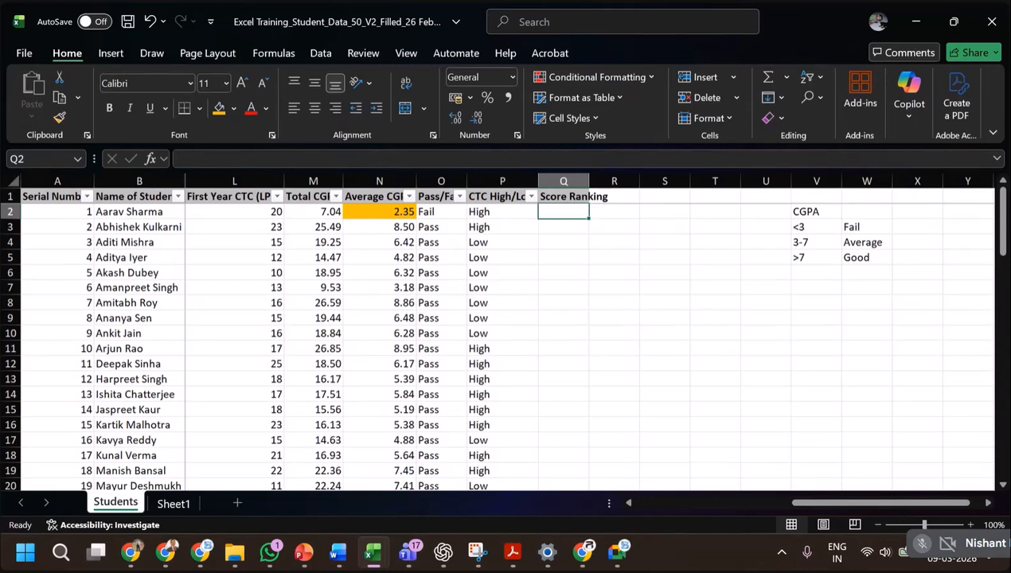
{"action": "type", "text": "="}
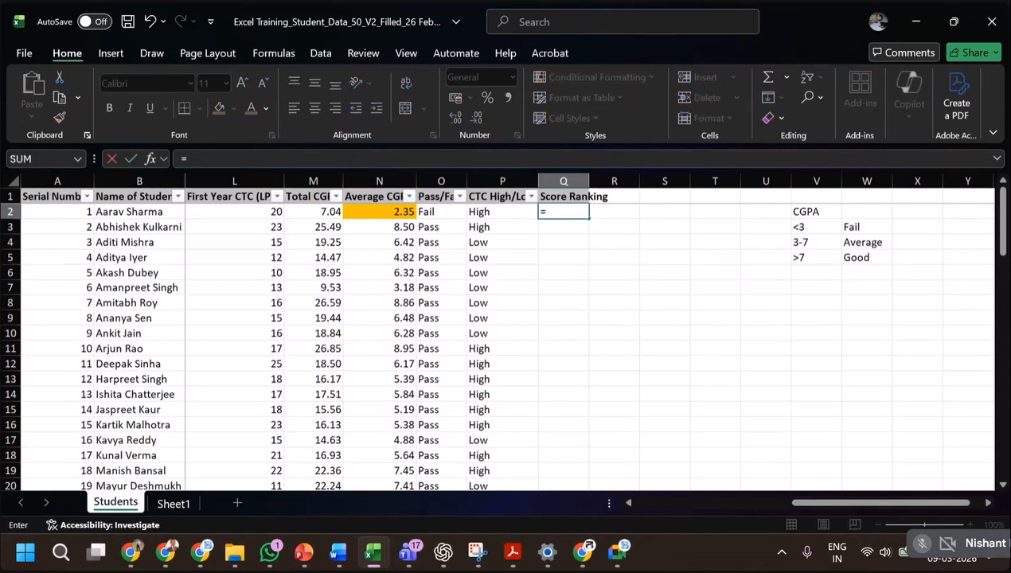
{"action": "type", "text": "if("}
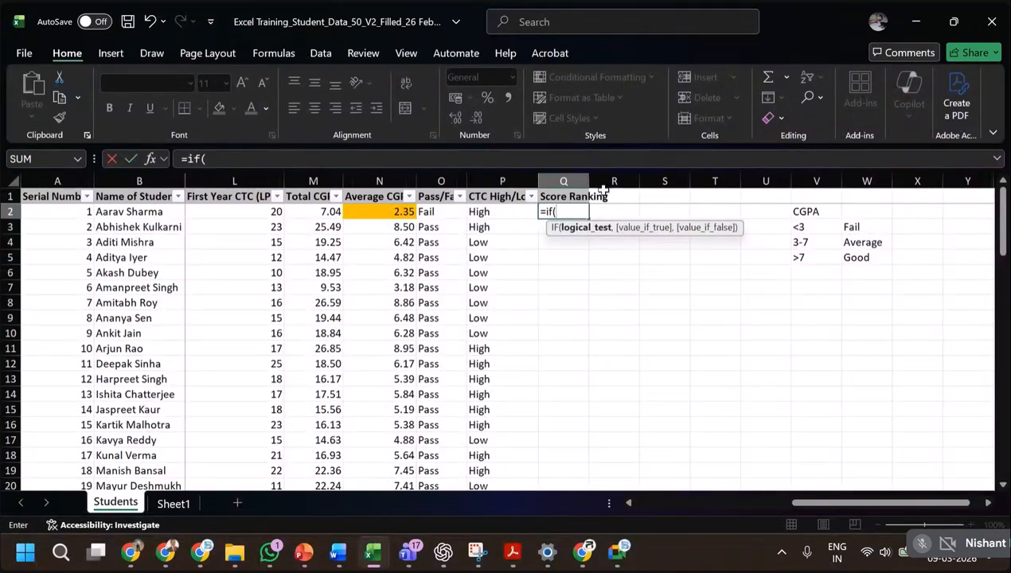
{"action": "left_click", "coordinate": [392, 211]}
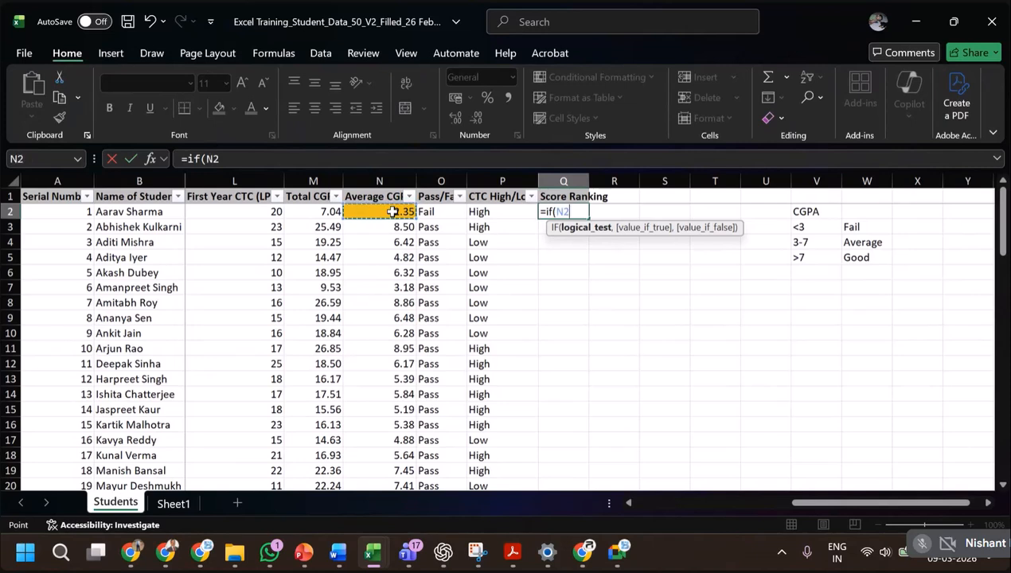
{"action": "type", "text": "<3"}
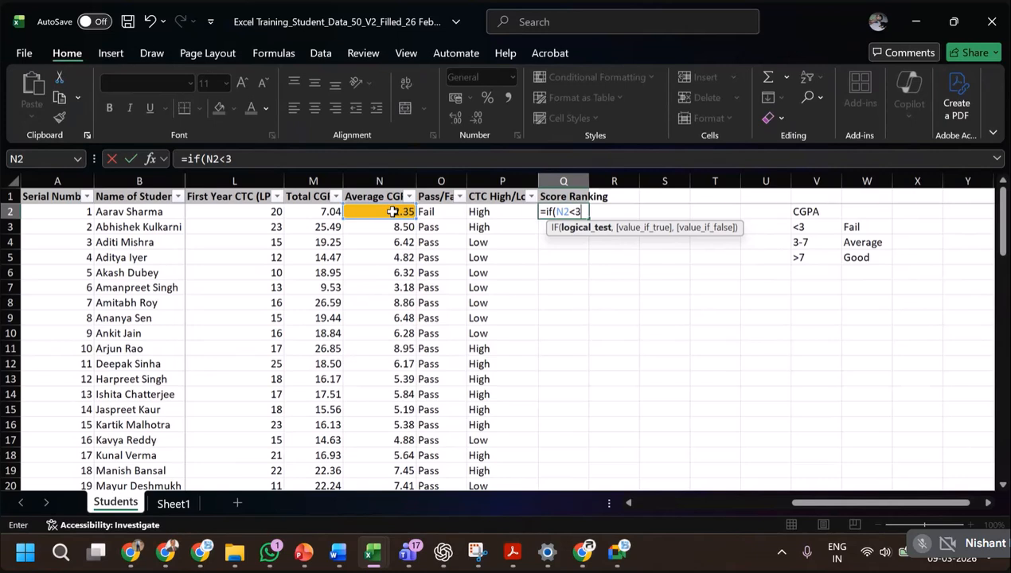
{"action": "type", "text": ","}
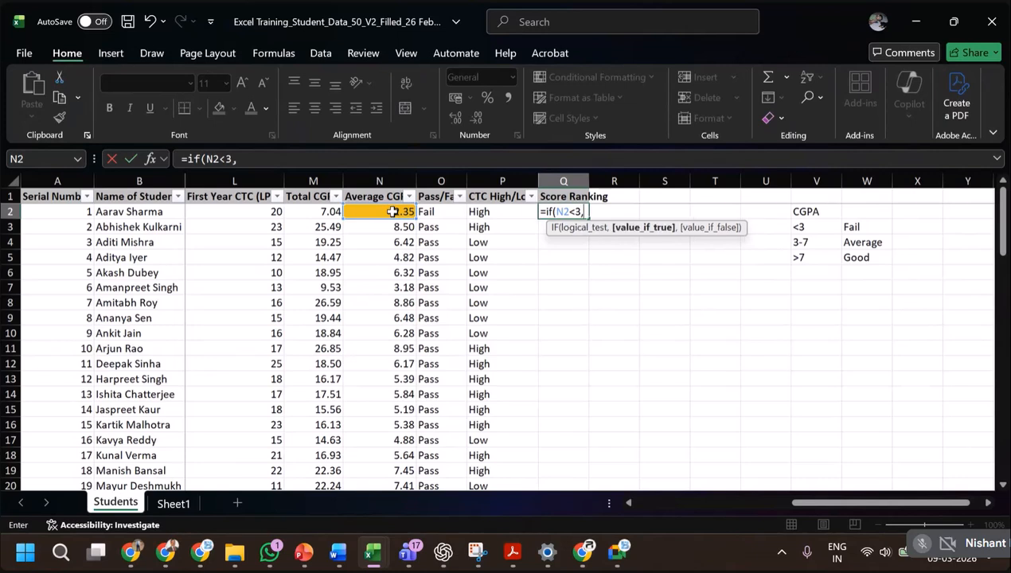
{"action": "type", "text": "\"FAIL)"}
Make the Q2 formula return "FAIL" when the below-3 test is true.
{"action": "key", "text": "BackSpace"}
{"action": "type", "text": "\","}
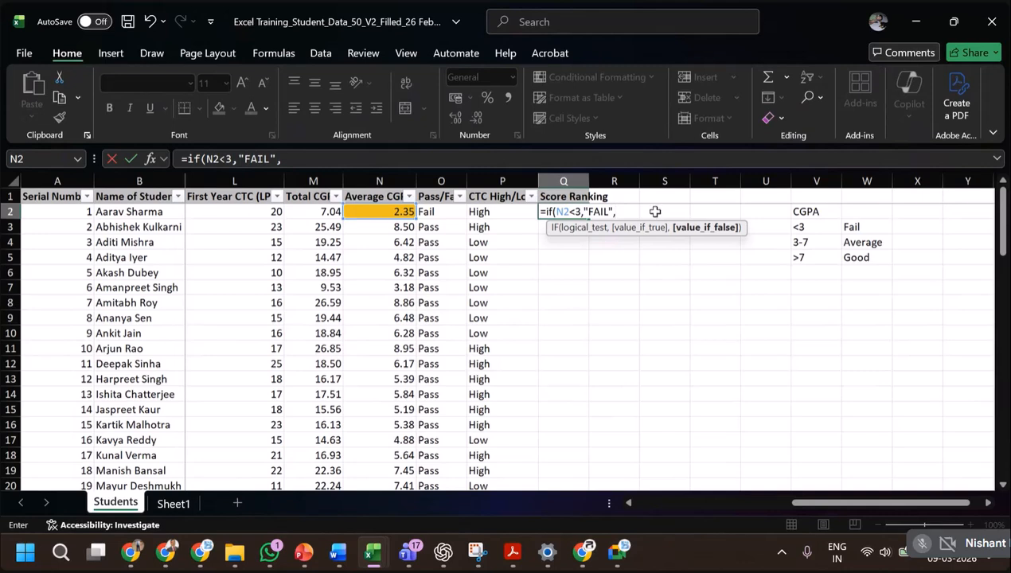
Nest a second IF as the false value, testing N2>7 and returning "GOOD" when true.
{"action": "type", "text": "if"}
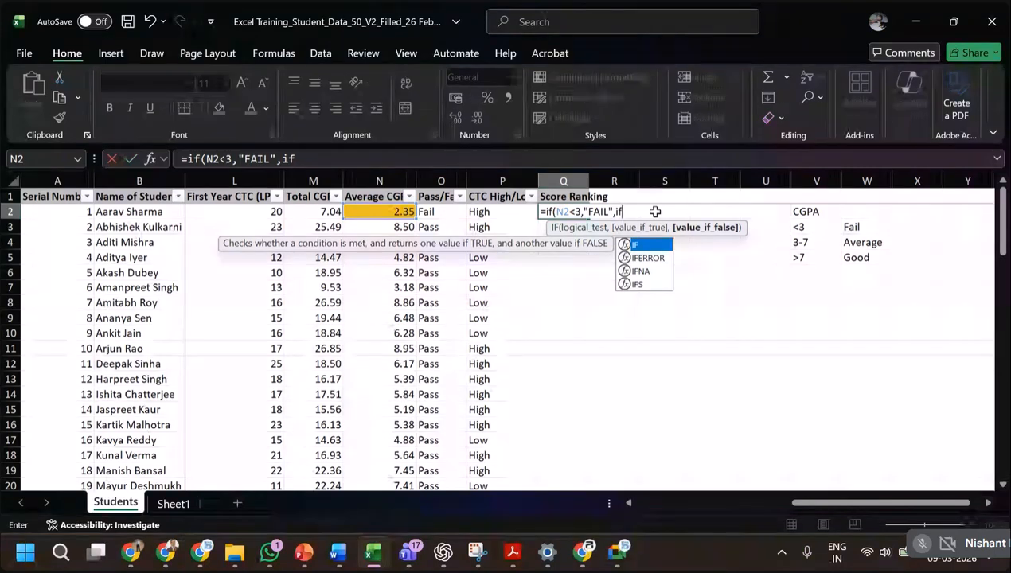
{"action": "type", "text": "("}
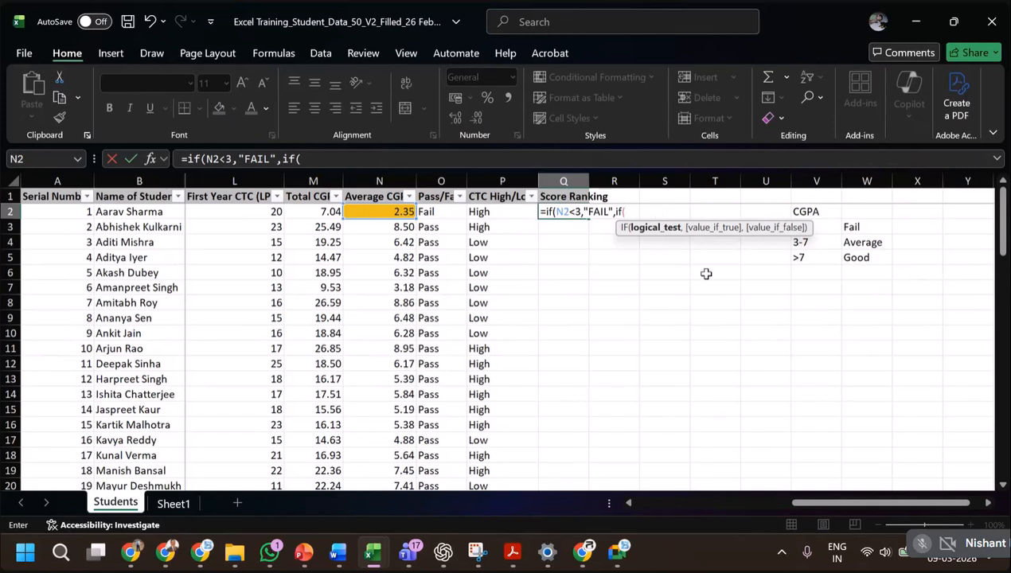
{"action": "left_click", "coordinate": [378, 212]}
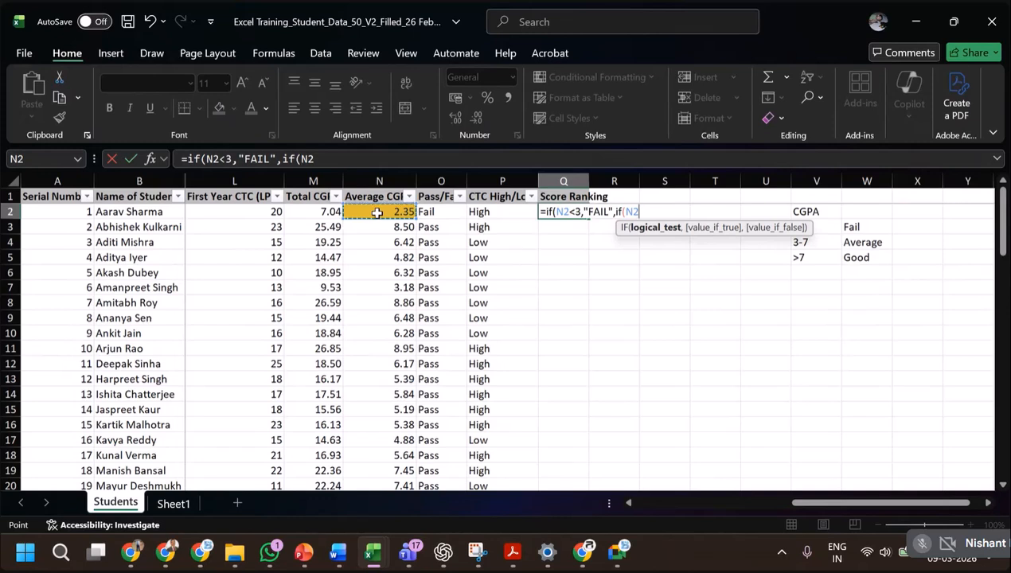
{"action": "type", "text": ">7"}
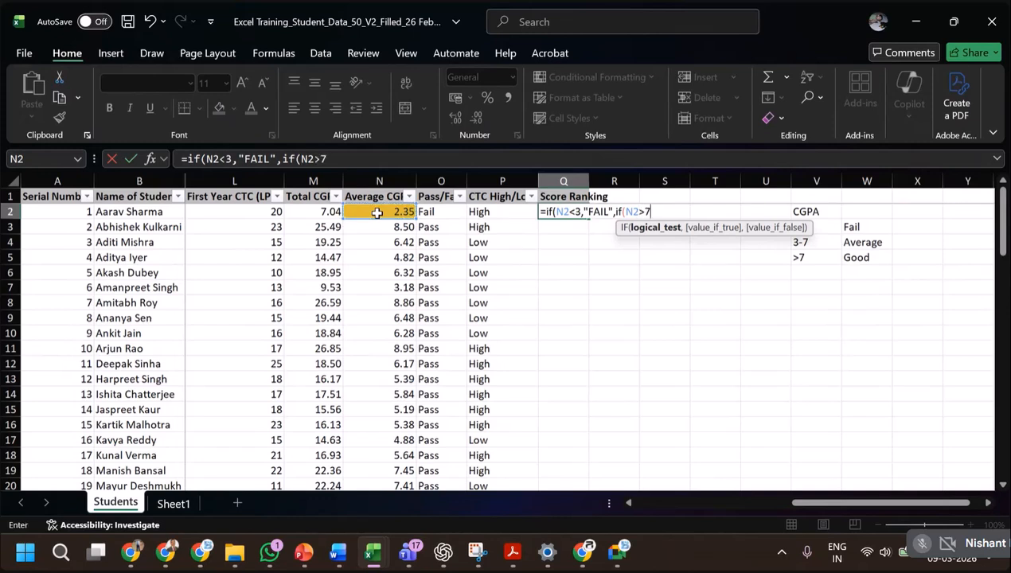
{"action": "type", "text": ",\""}
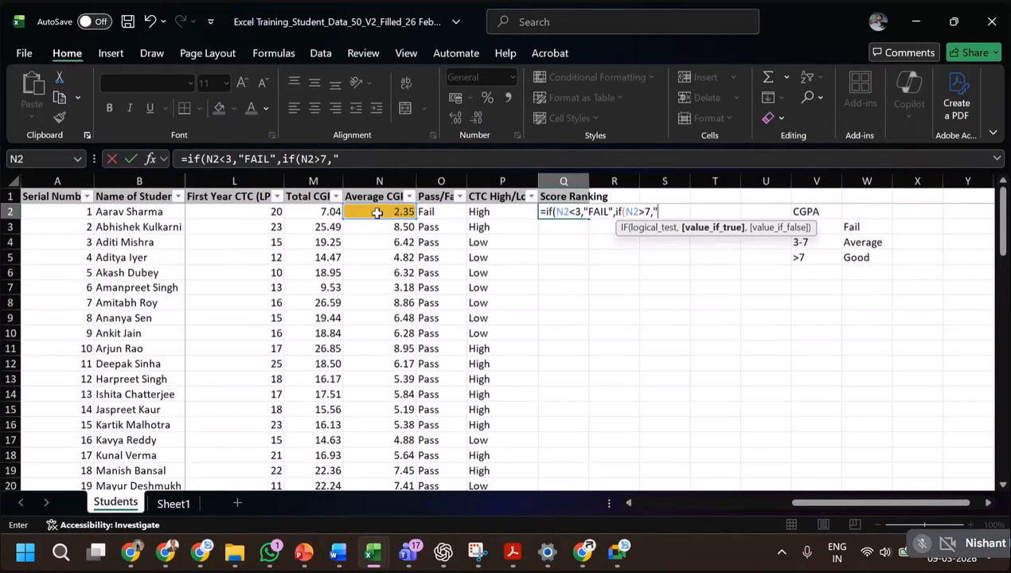
{"action": "type", "text": "GOOD\""}
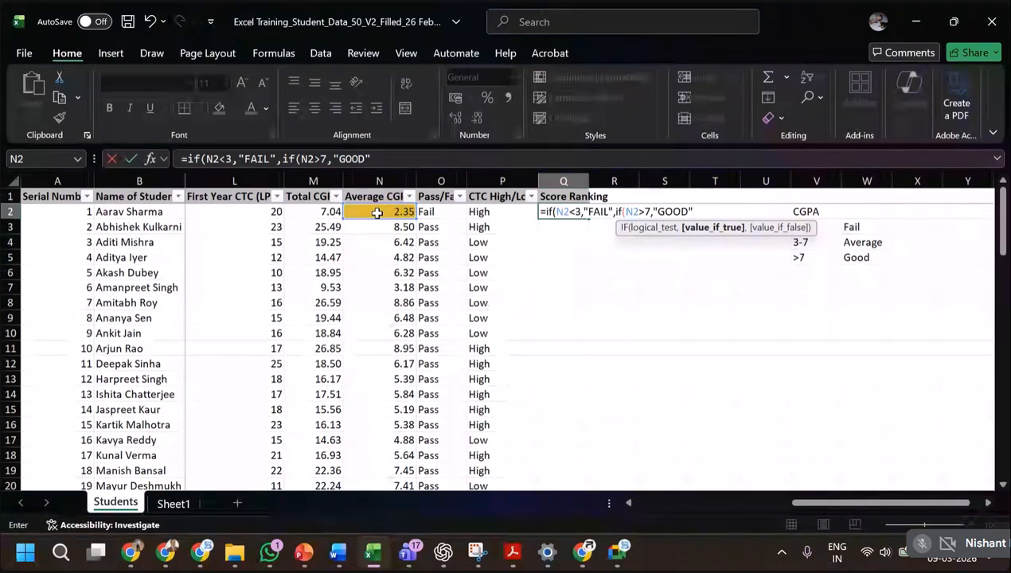
Complete the nested formula with "AVERAGE" as the remaining result, close both IF functions and enter it in Q2.
{"action": "type", "text": ","}
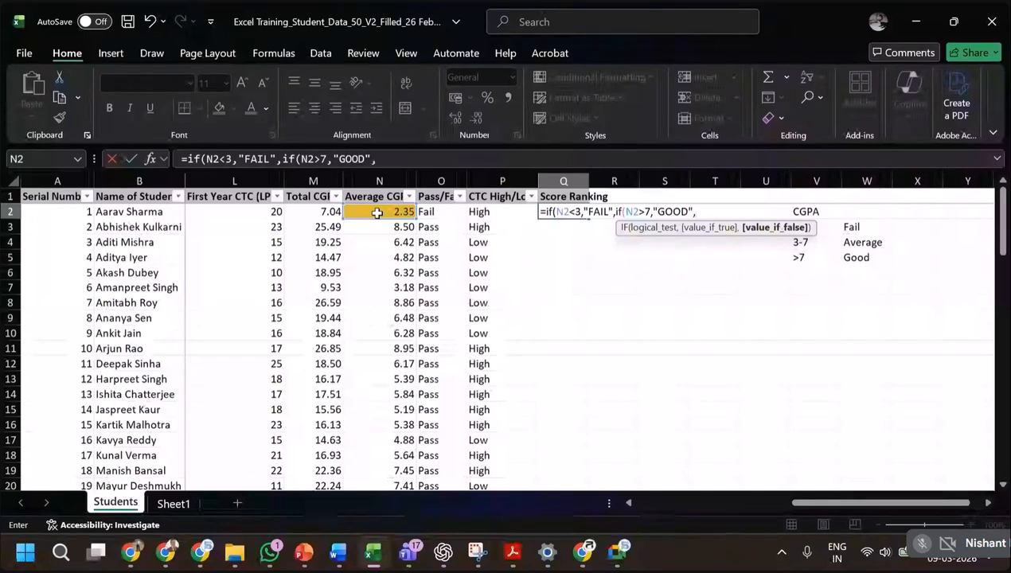
{"action": "key", "text": "BackSpace"}
{"action": "type", "text": "\"AVER"}
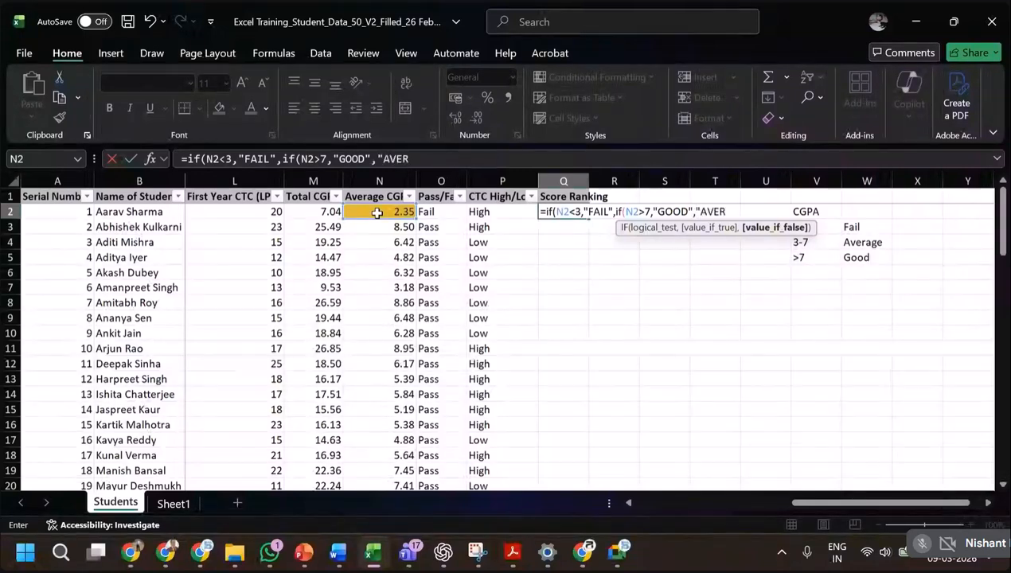
{"action": "type", "text": "AGE\""}
{"action": "type", "text": ")"}
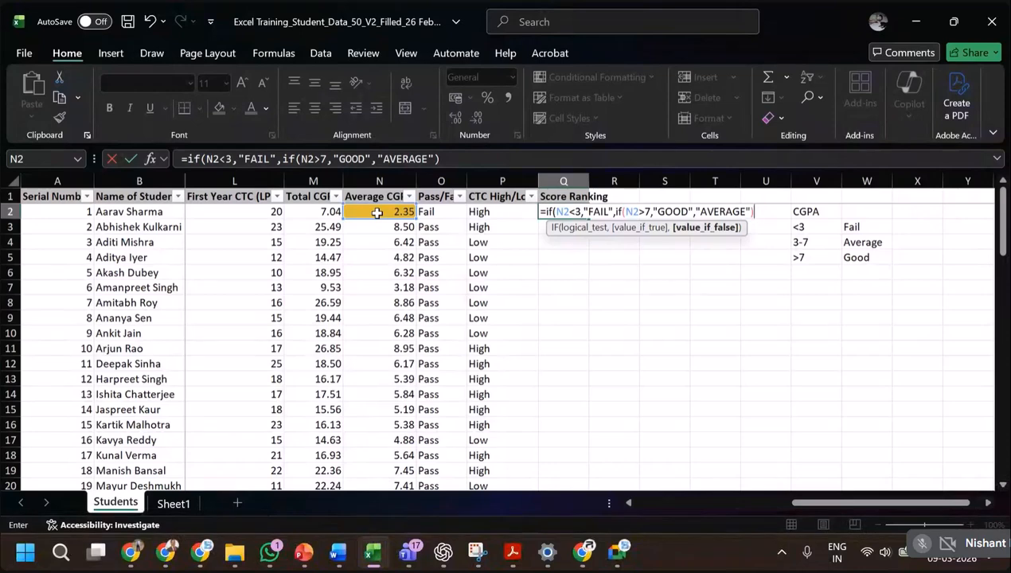
{"action": "type", "text": ")"}
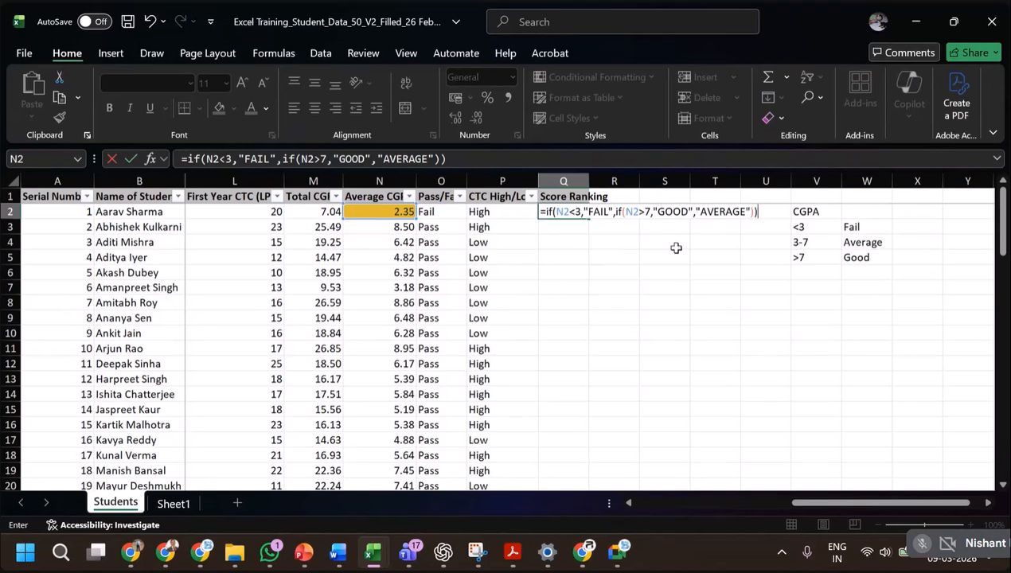
{"action": "key", "text": "Return"}
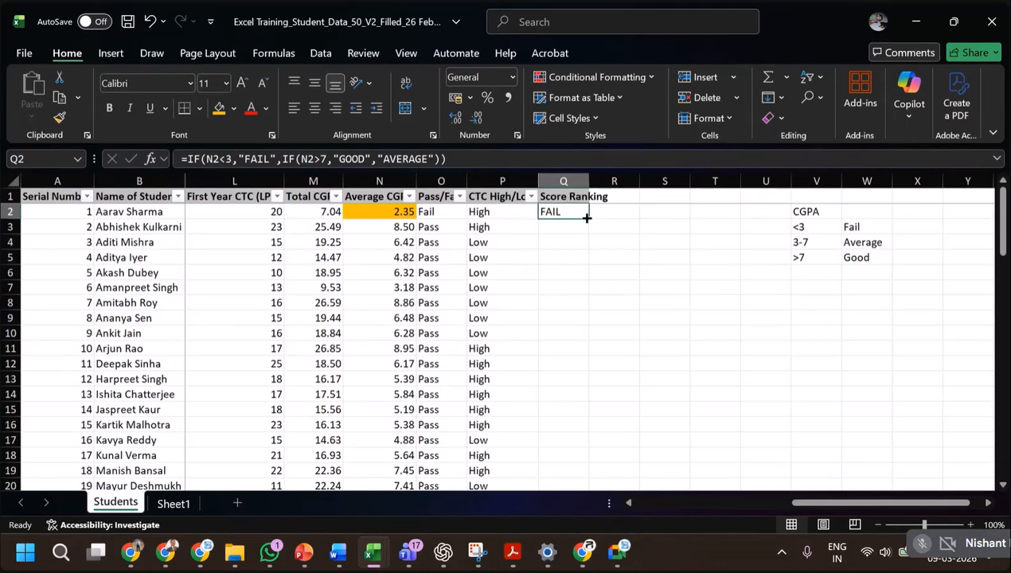
Fill the Score Ranking formula from Q2 down the column for all students and review the rankings.
{"action": "double_click", "coordinate": [587, 218]}
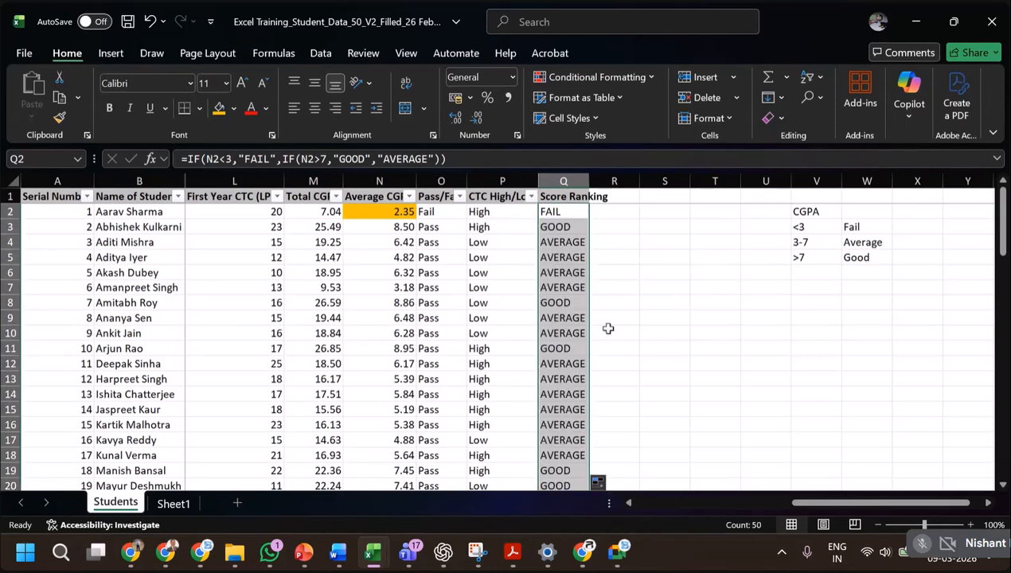
{"action": "scroll", "coordinate": [591, 311], "scroll_direction": "down", "scroll_amount": 7}
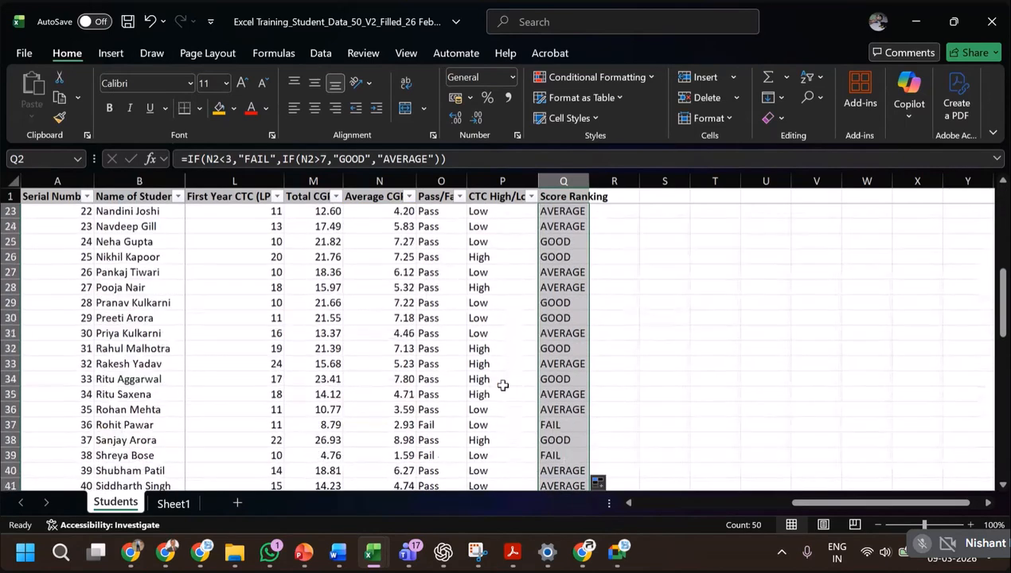
{"action": "scroll", "coordinate": [504, 385], "scroll_direction": "up", "scroll_amount": 7}
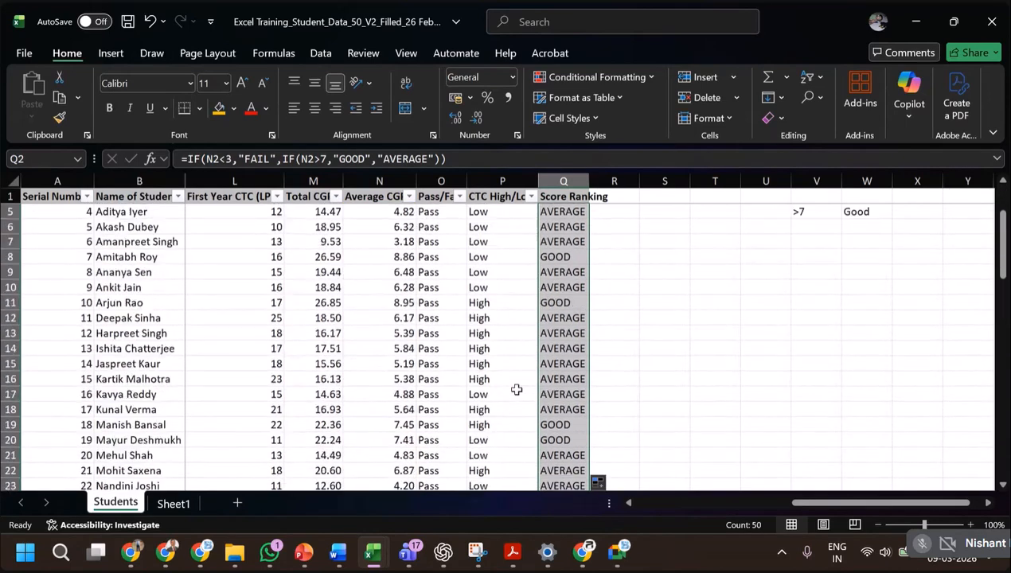
Reapply the header row filter so that it includes the Score Ranking column.
{"action": "left_click", "coordinate": [569, 193]}
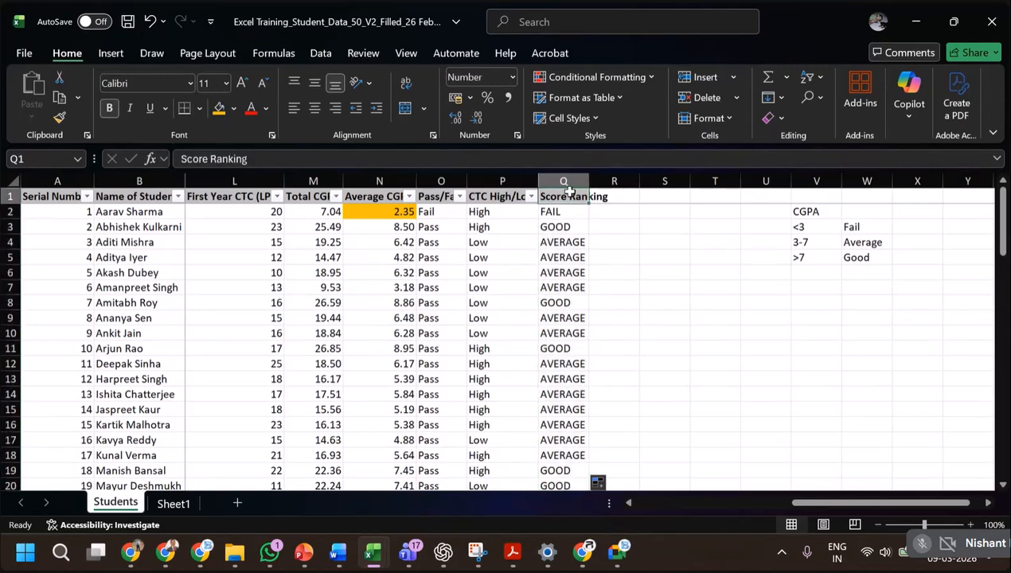
{"action": "key", "text": "alt+f"}
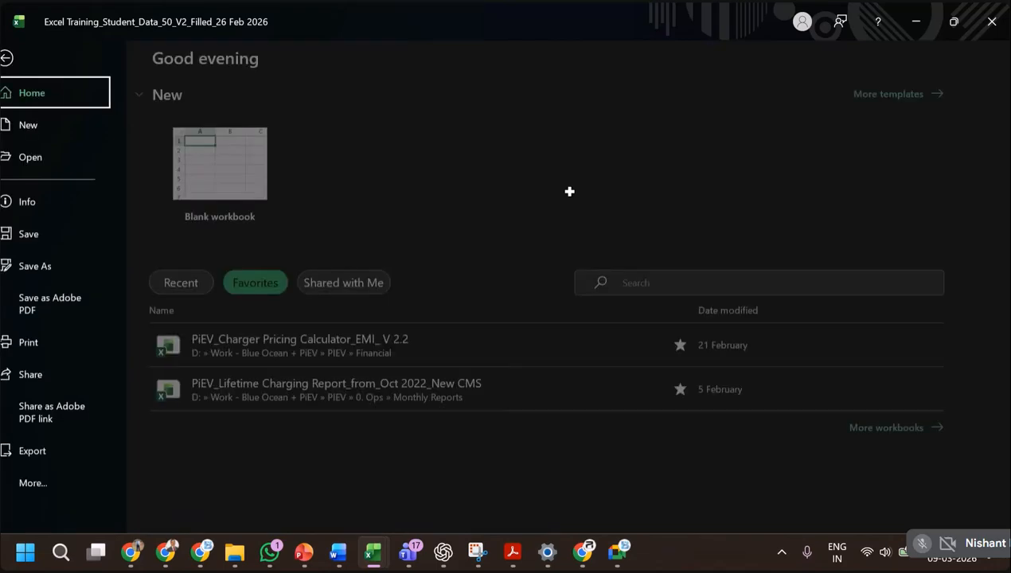
{"action": "key", "text": "Escape"}
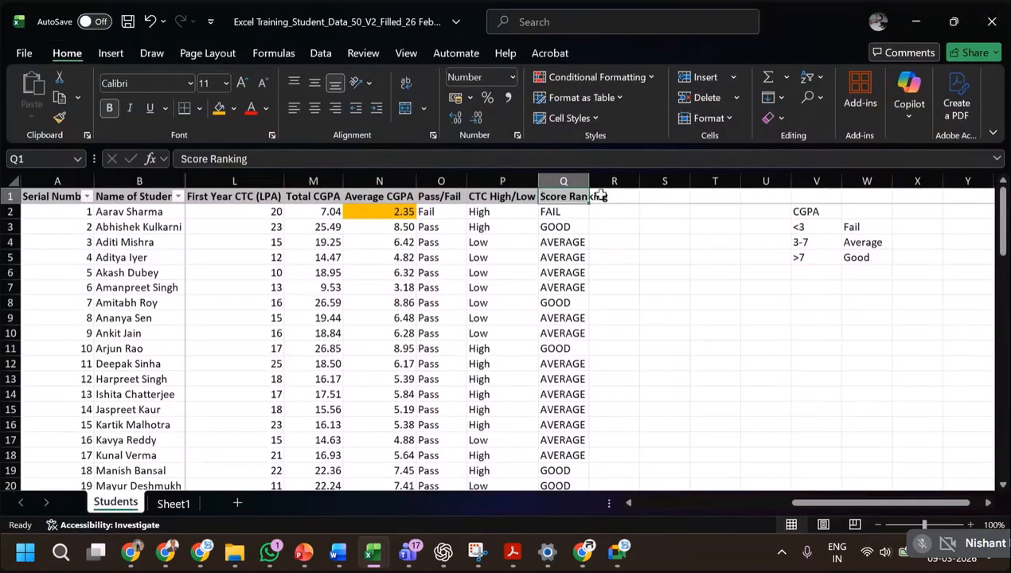
Filter the Score Ranking column to show only the FAIL rows.
{"action": "left_click", "coordinate": [582, 196]}
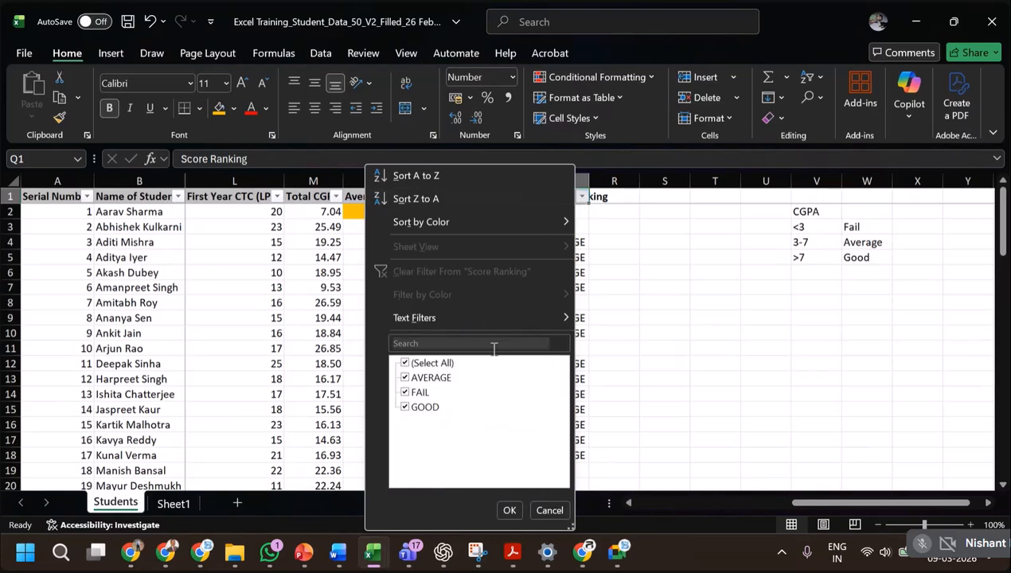
{"action": "left_click", "coordinate": [405, 363]}
{"action": "left_click", "coordinate": [406, 392]}
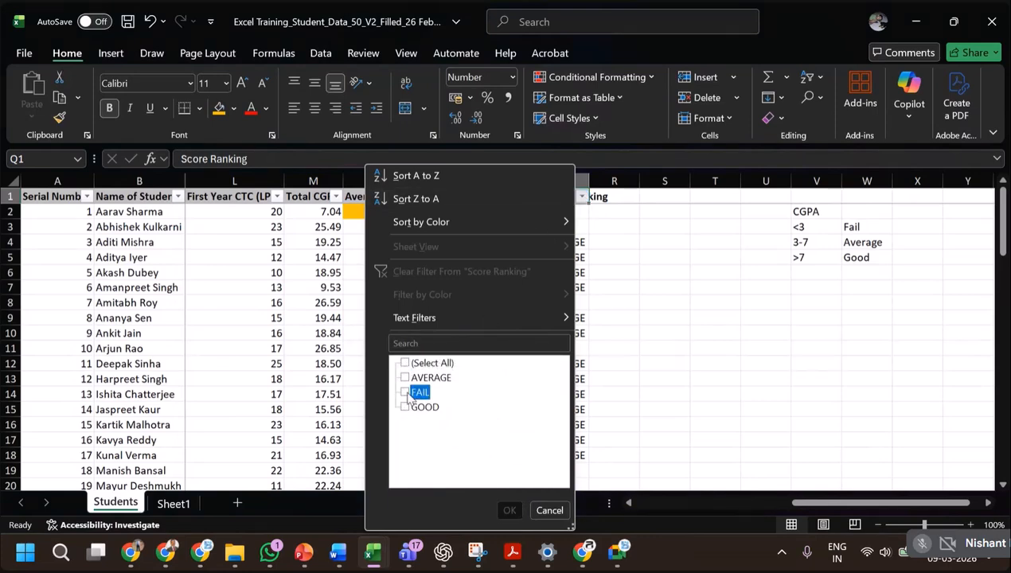
{"action": "left_click", "coordinate": [405, 393]}
{"action": "left_click", "coordinate": [508, 510]}
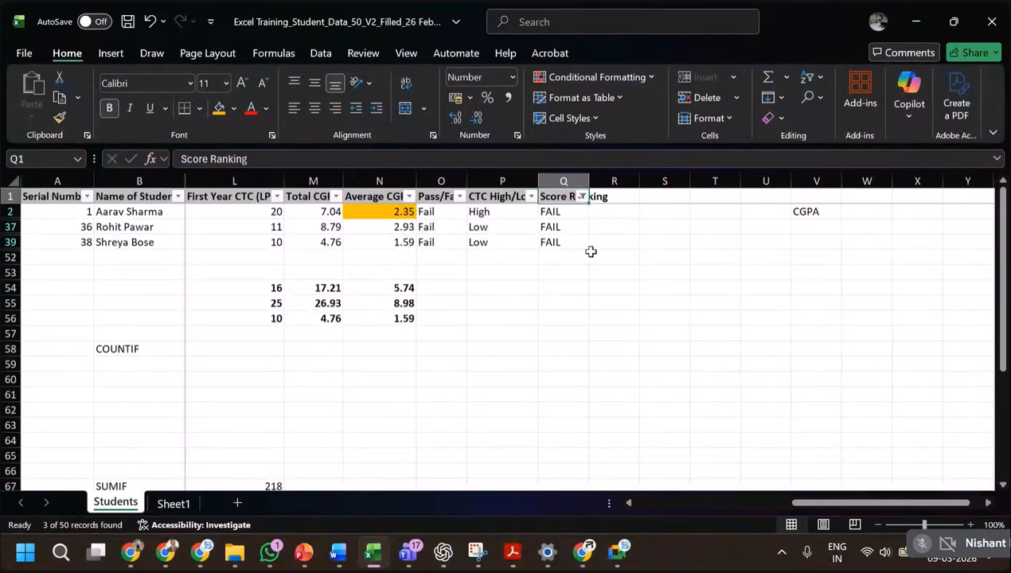
Switch the Score Ranking filter to AVERAGE only and check the Average CGPA values against the 3-7 band.
{"action": "left_click", "coordinate": [582, 197]}
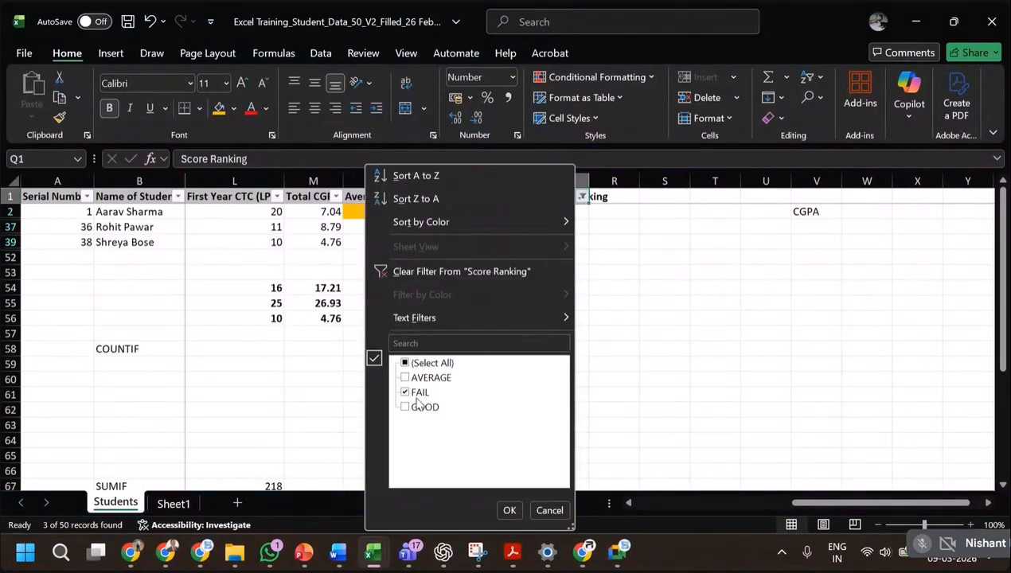
{"action": "left_click", "coordinate": [405, 393]}
{"action": "left_click", "coordinate": [406, 378]}
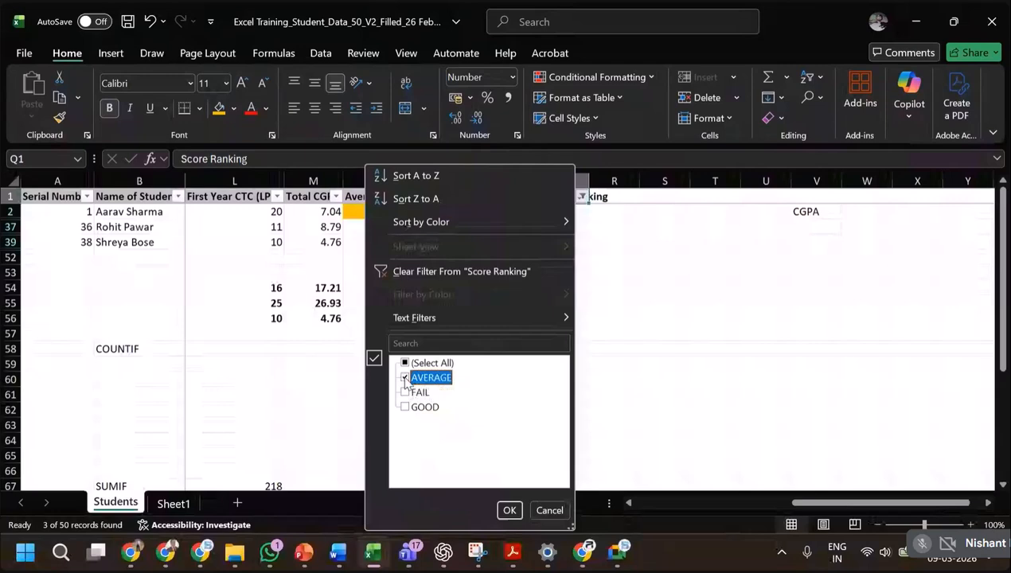
{"action": "left_click", "coordinate": [509, 510]}
{"action": "left_click", "coordinate": [406, 212]}
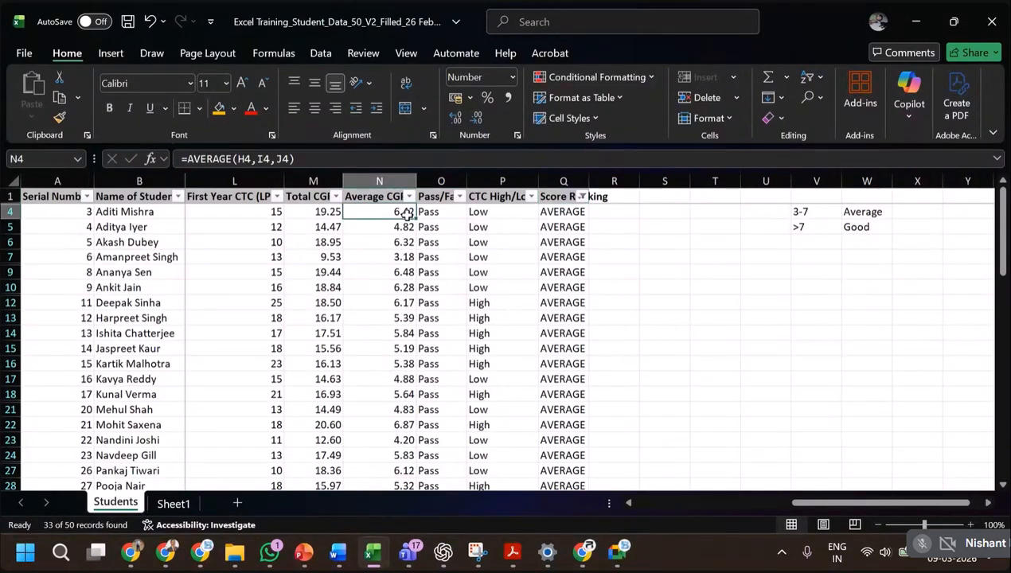
{"action": "left_click", "coordinate": [398, 257]}
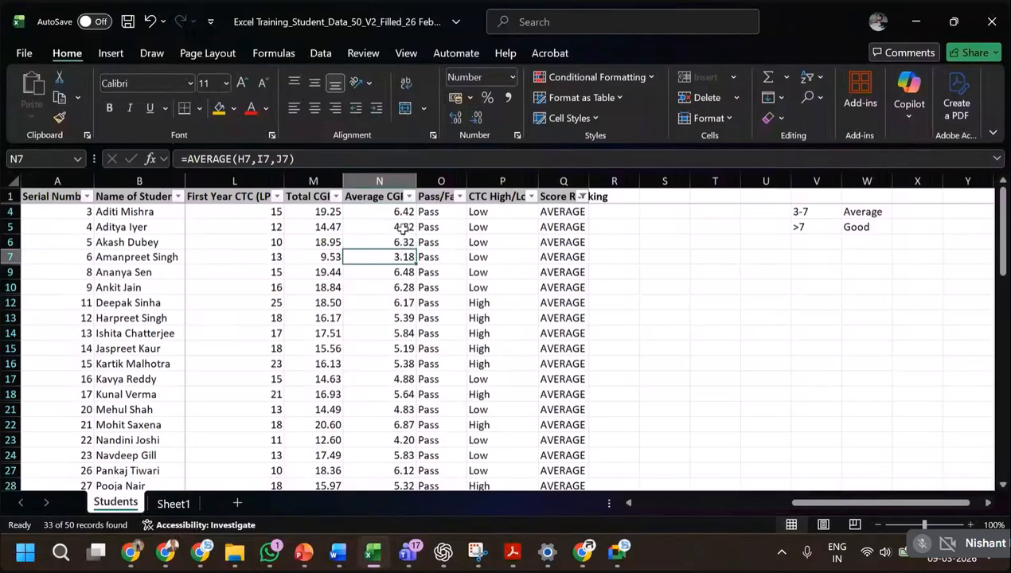
{"action": "scroll", "coordinate": [397, 289], "scroll_direction": "down", "scroll_amount": 4}
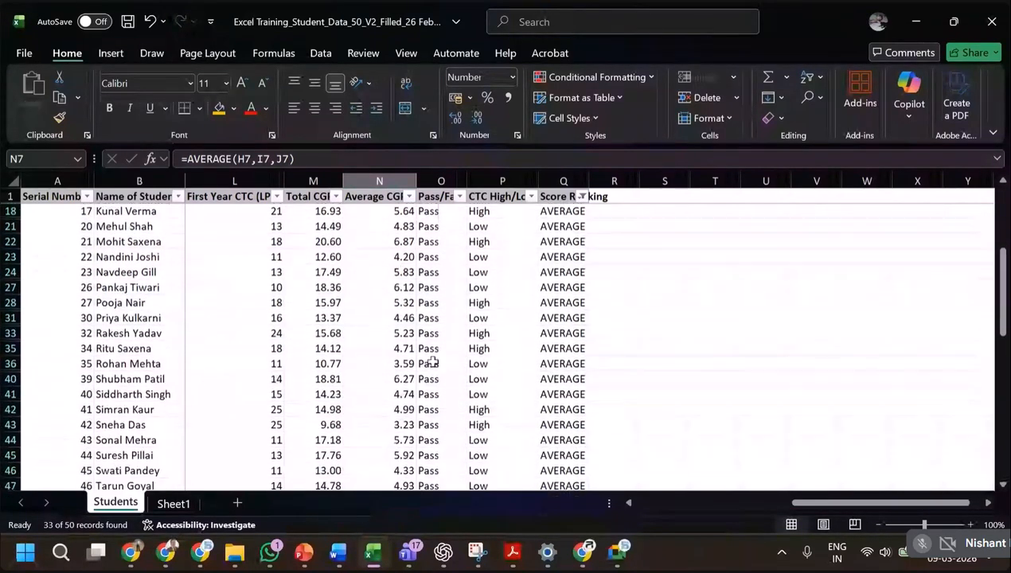
{"action": "scroll", "coordinate": [433, 362], "scroll_direction": "down", "scroll_amount": 3}
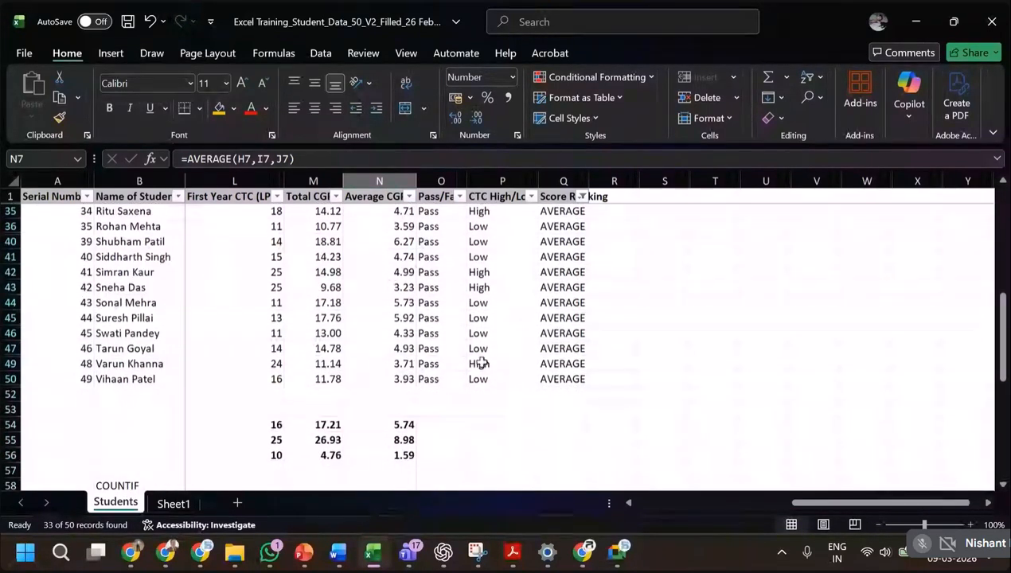
{"action": "scroll", "coordinate": [480, 362], "scroll_direction": "up", "scroll_amount": 7}
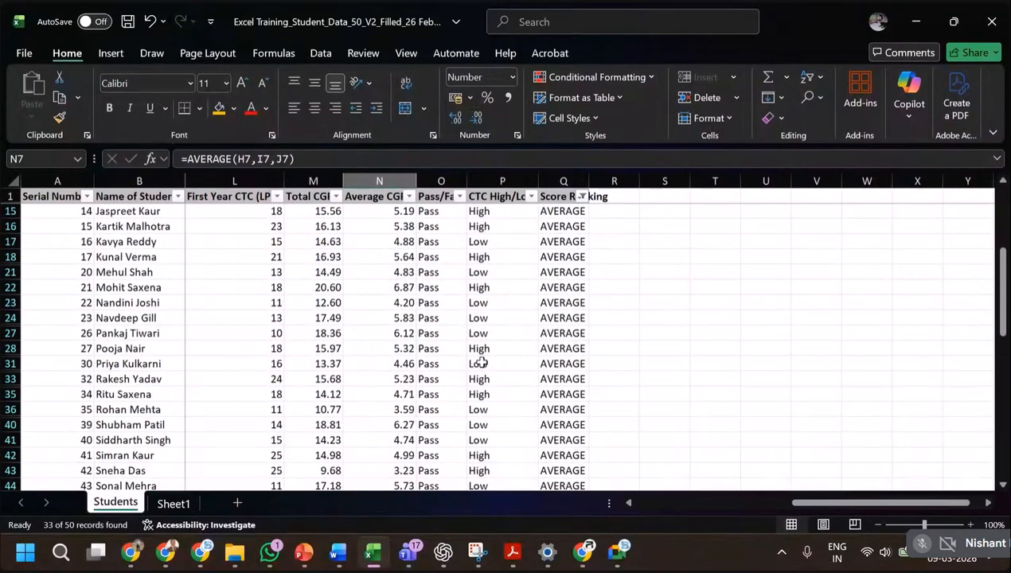
Switch the Score Ranking filter to show only the GOOD rows.
{"action": "left_click", "coordinate": [582, 197]}
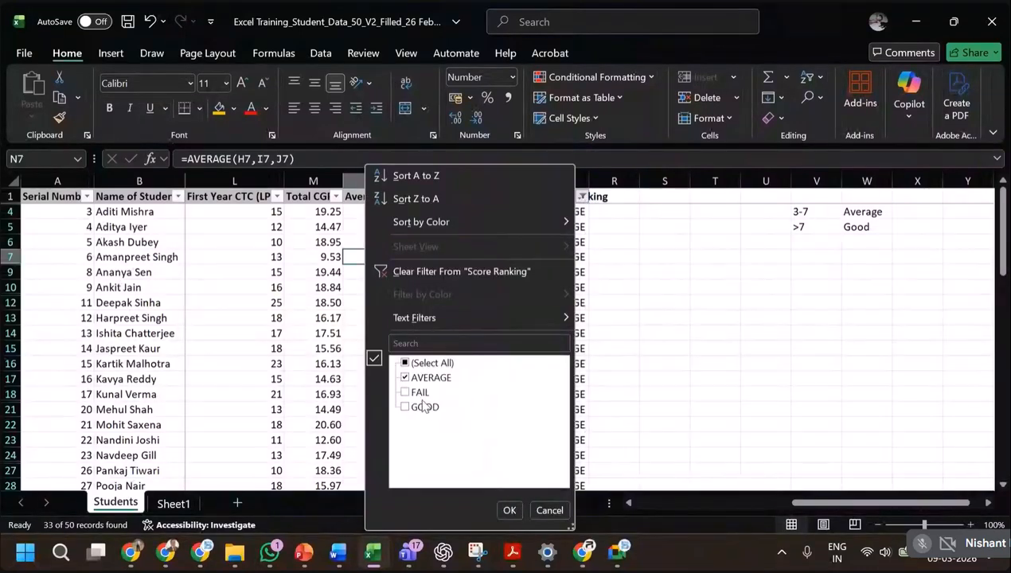
{"action": "left_click", "coordinate": [404, 379]}
{"action": "left_click", "coordinate": [404, 407]}
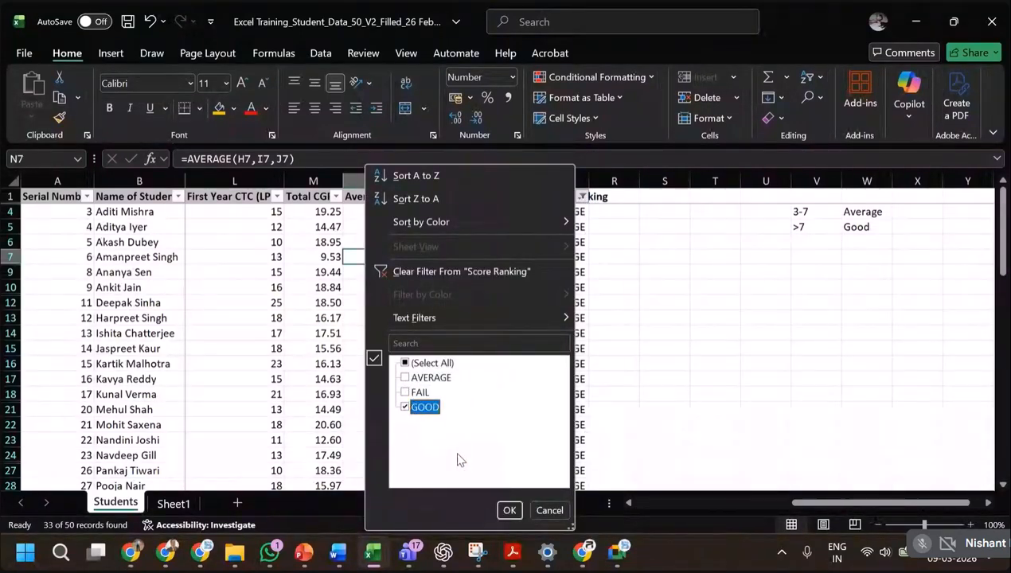
{"action": "left_click", "coordinate": [510, 510]}
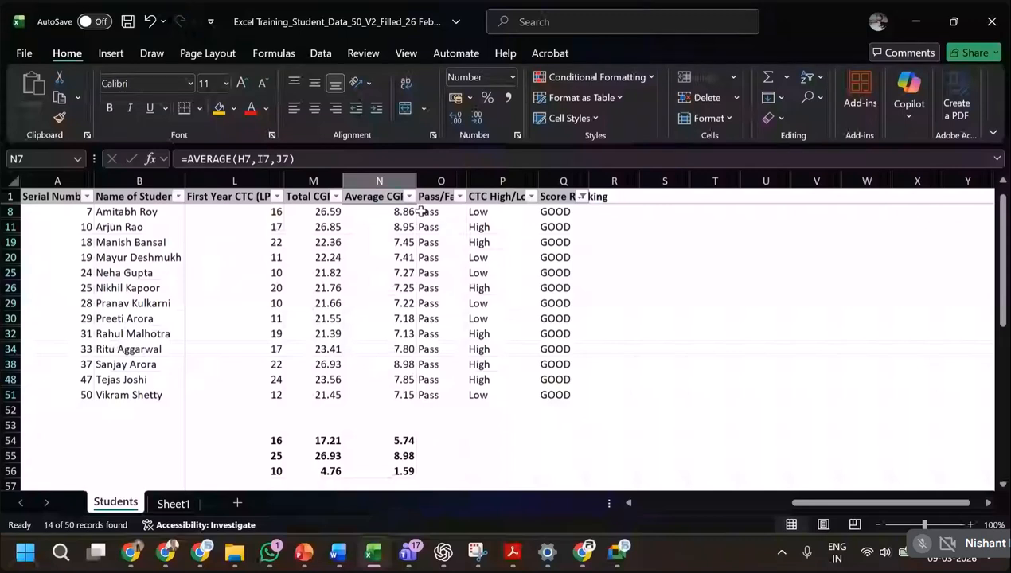
Reset the Score Ranking filter to select all values so every student row is shown.
{"action": "left_click", "coordinate": [583, 197]}
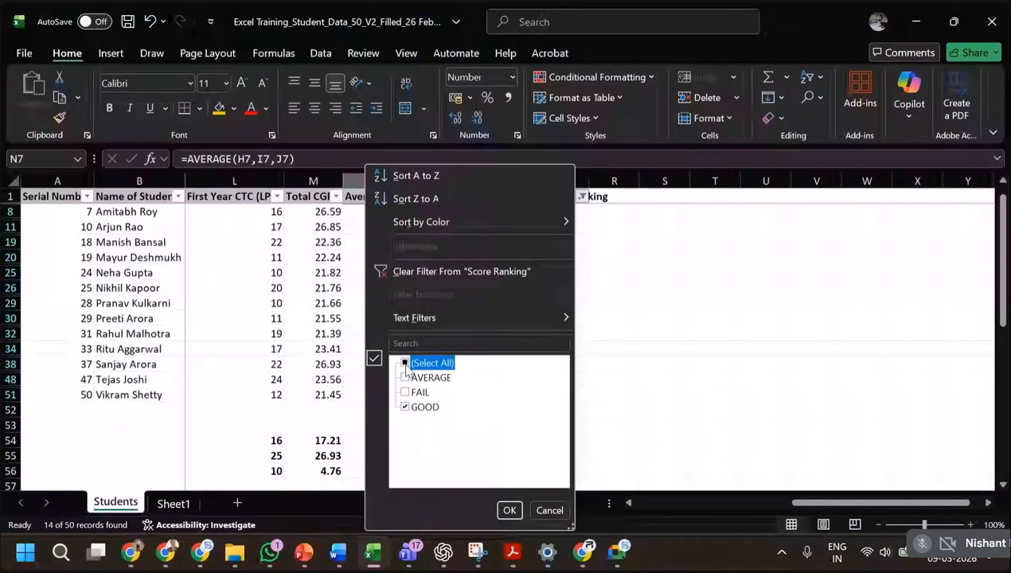
{"action": "left_click", "coordinate": [405, 363]}
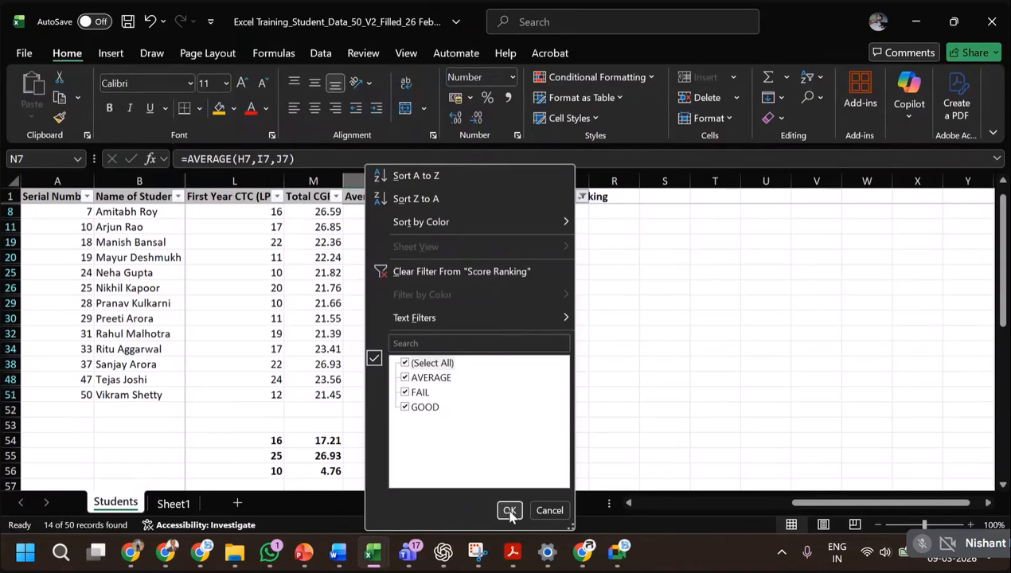
{"action": "left_click", "coordinate": [510, 512]}
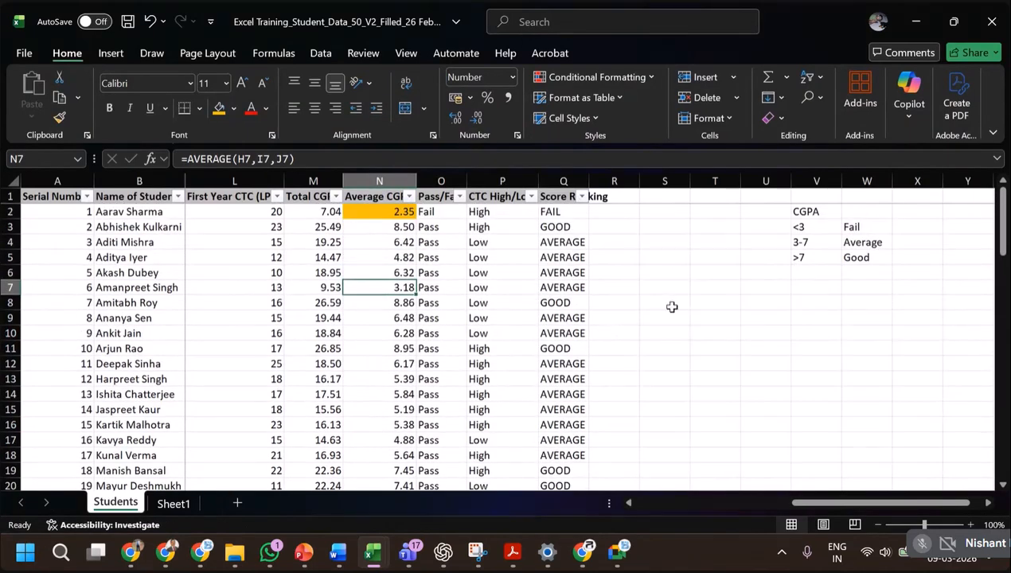
Examine the nested IF formula in Q2 against the CGPA bands and category labels in V3:W5.
{"action": "left_click", "coordinate": [554, 210]}
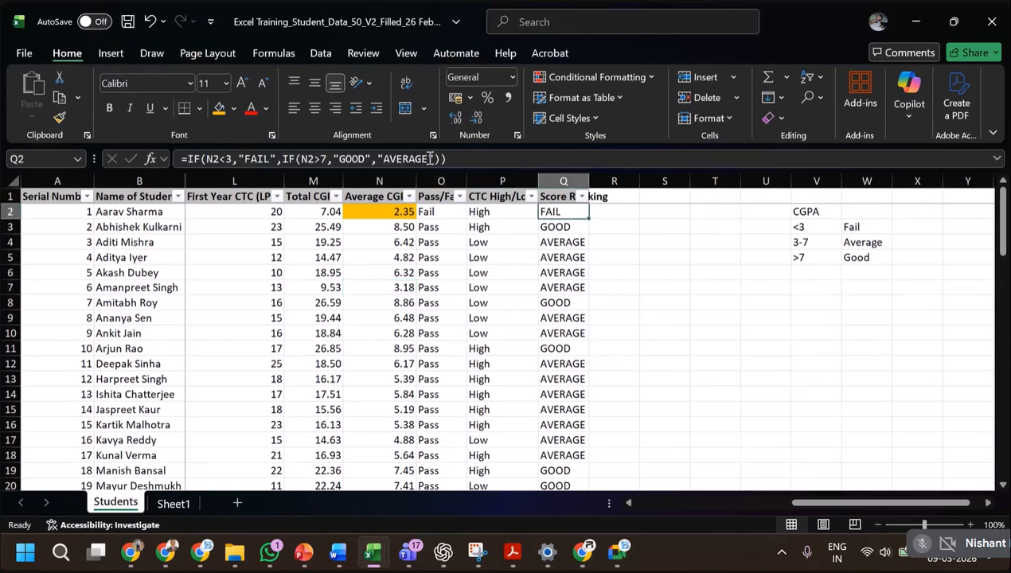
{"action": "left_click", "coordinate": [317, 159]}
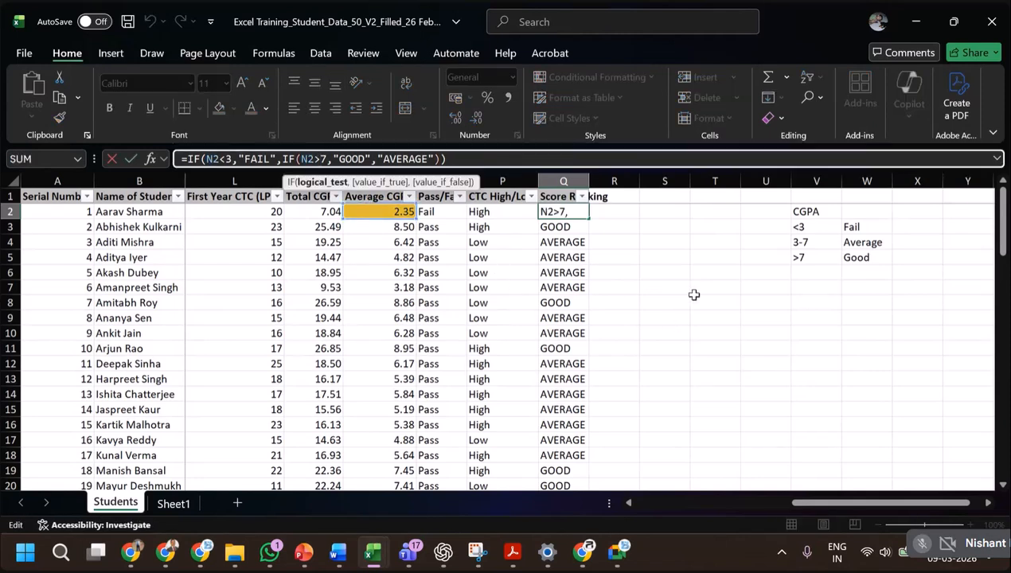
{"action": "key", "text": "ctrl+Return"}
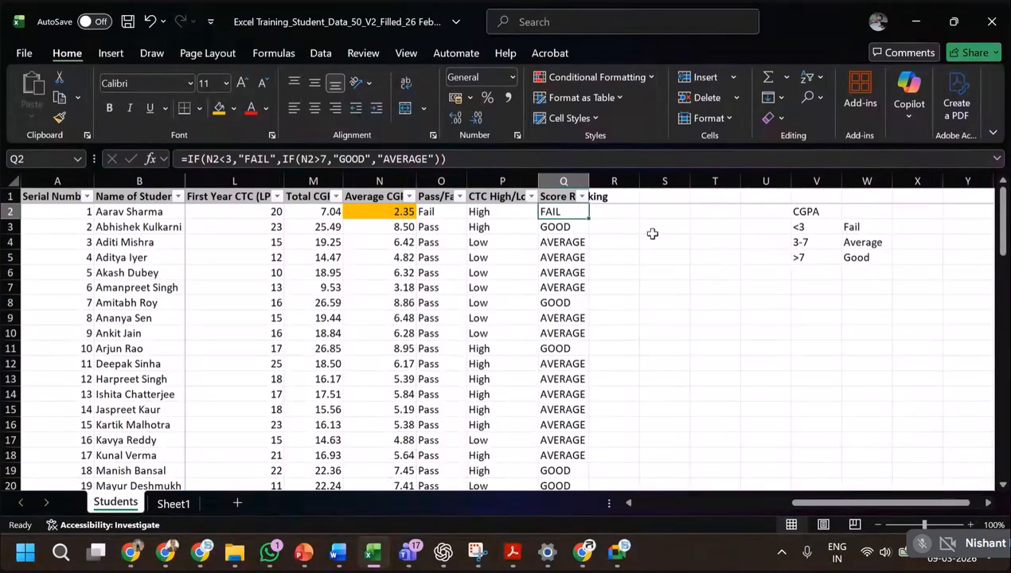
{"action": "left_click", "coordinate": [811, 226]}
{"action": "left_click_drag", "start_coordinate": [811, 226], "coordinate": [816, 257]}
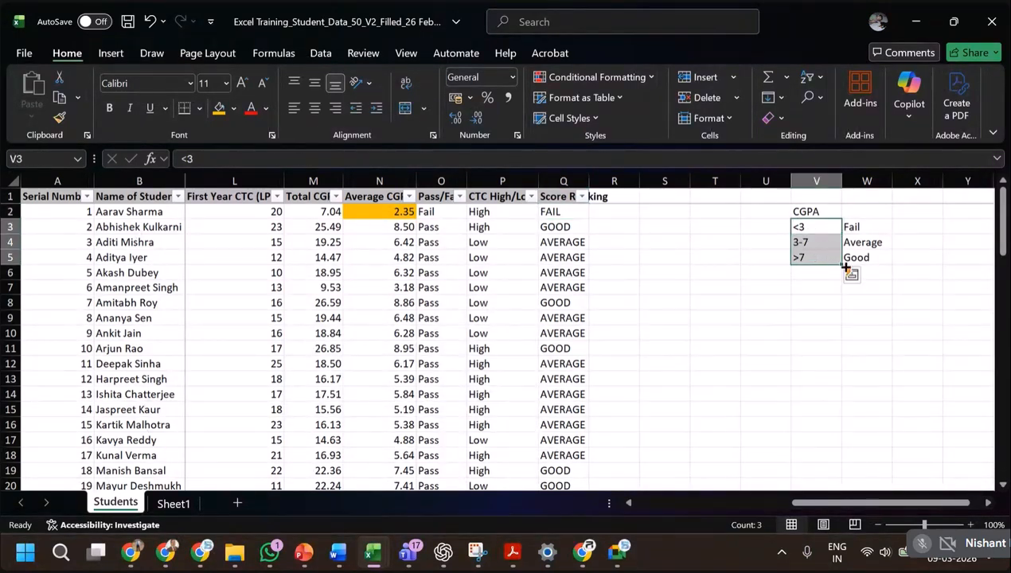
{"action": "left_click_drag", "start_coordinate": [856, 226], "coordinate": [864, 262]}
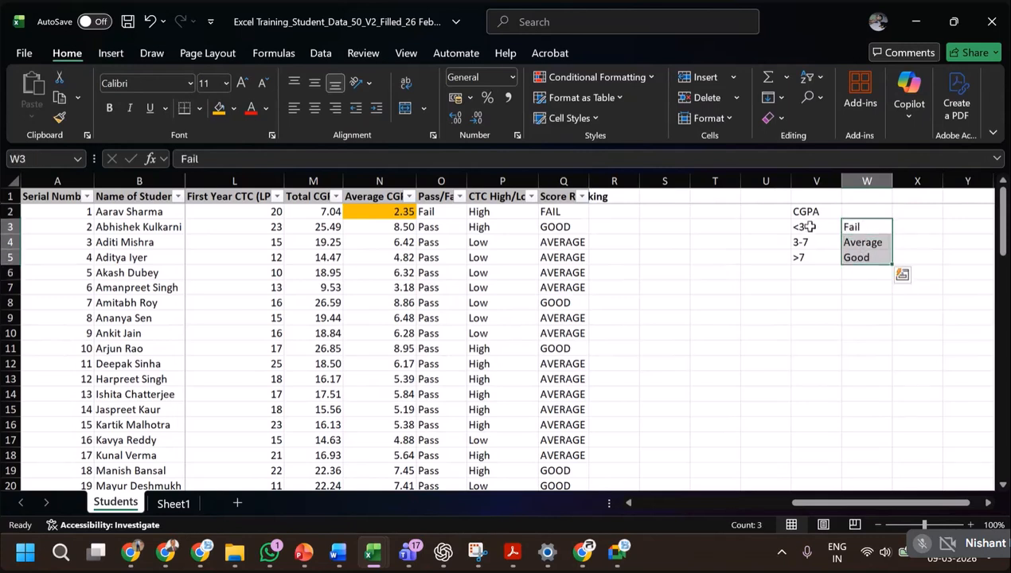
{"action": "left_click", "coordinate": [869, 258]}
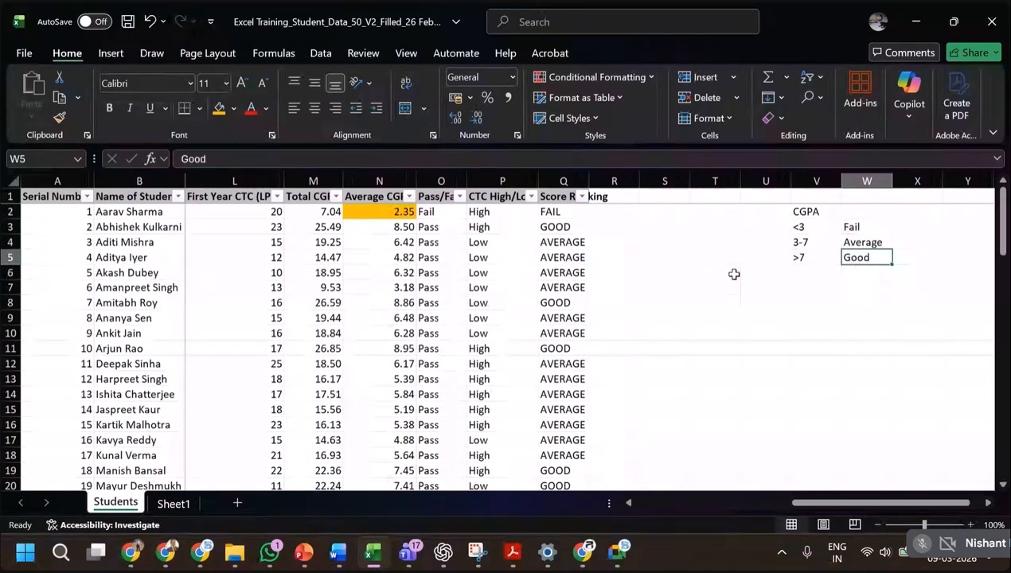
{"action": "left_click", "coordinate": [562, 216]}
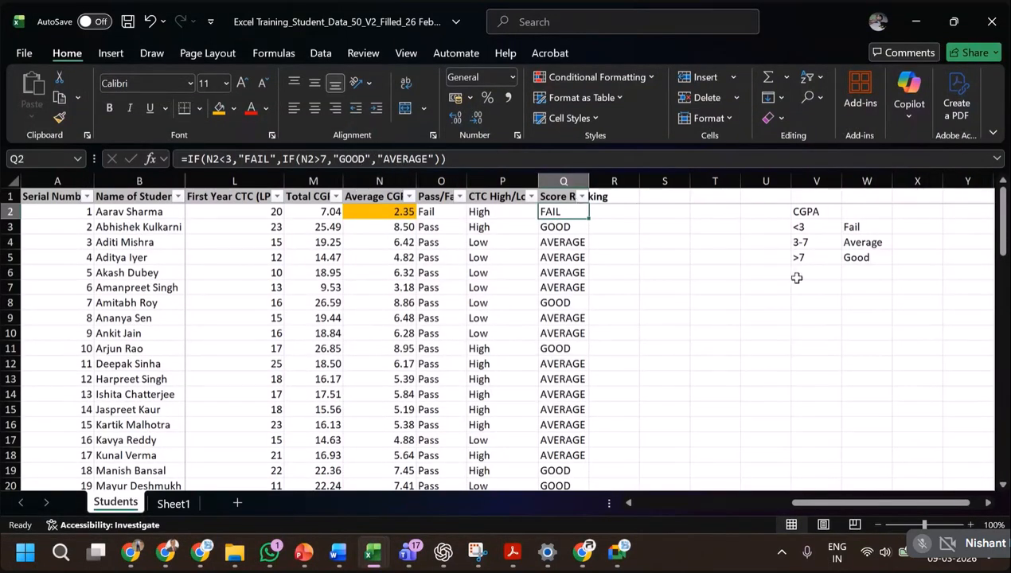
{"action": "left_click", "coordinate": [850, 229]}
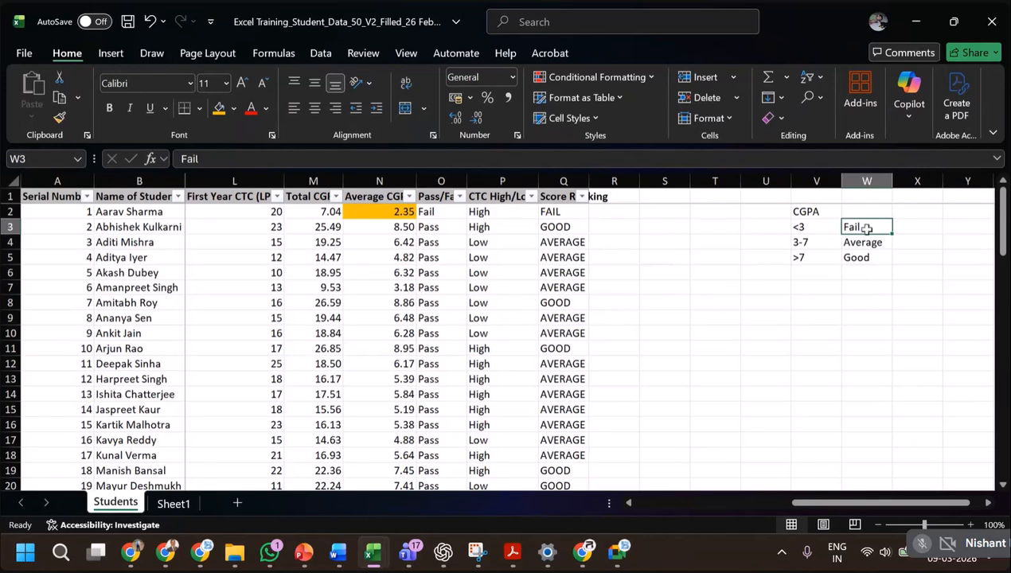
{"action": "left_click", "coordinate": [867, 257]}
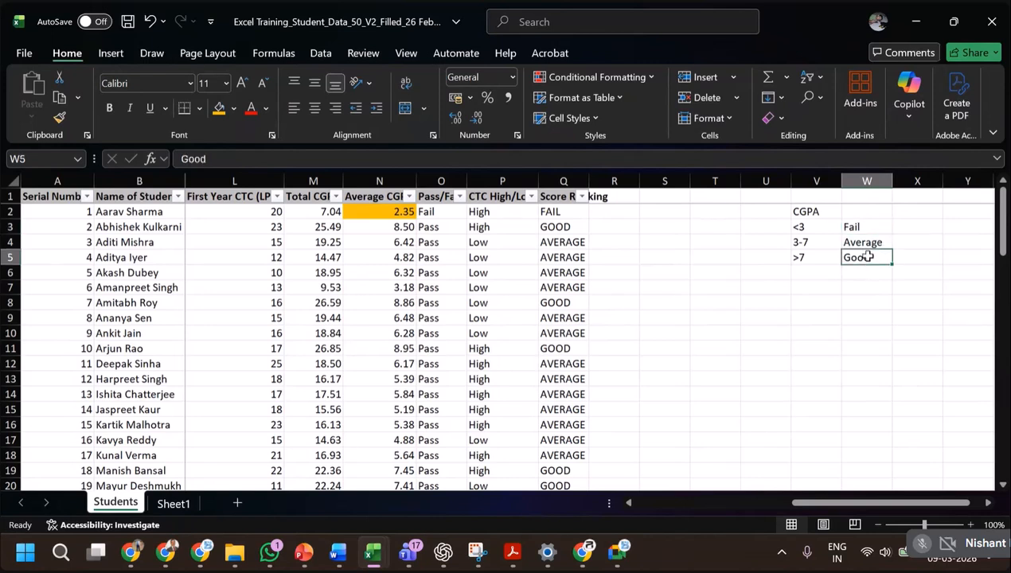
{"action": "left_click", "coordinate": [874, 242]}
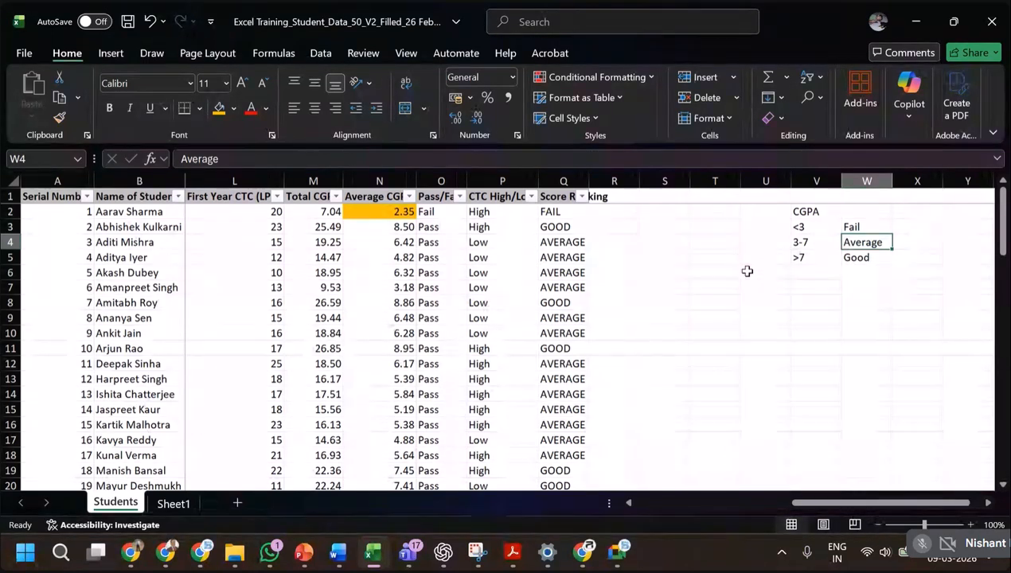
{"action": "left_click", "coordinate": [563, 212]}
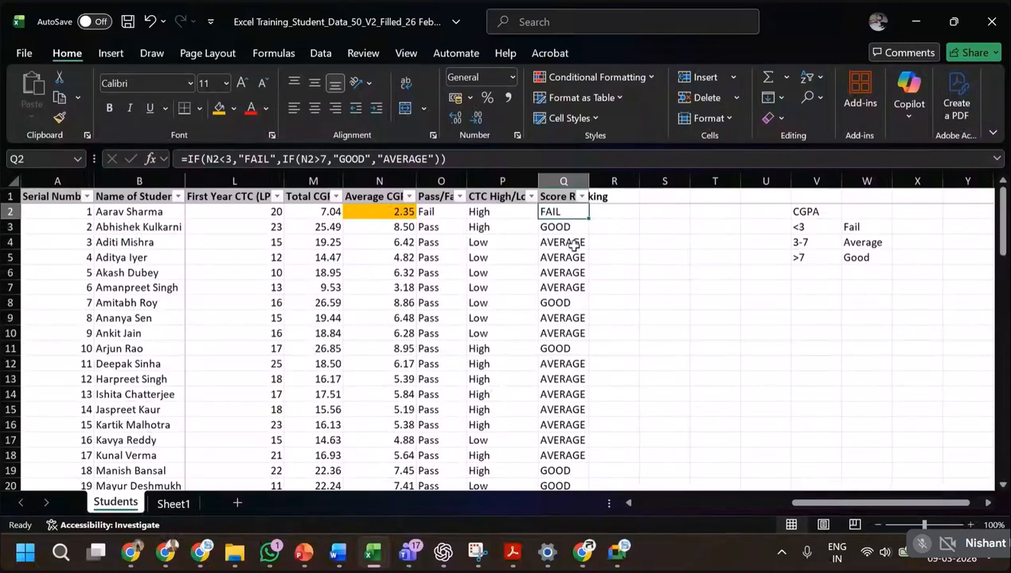
Change the CGPA band for Good in V5 to 7-9, entered as text.
{"action": "left_click", "coordinate": [803, 266]}
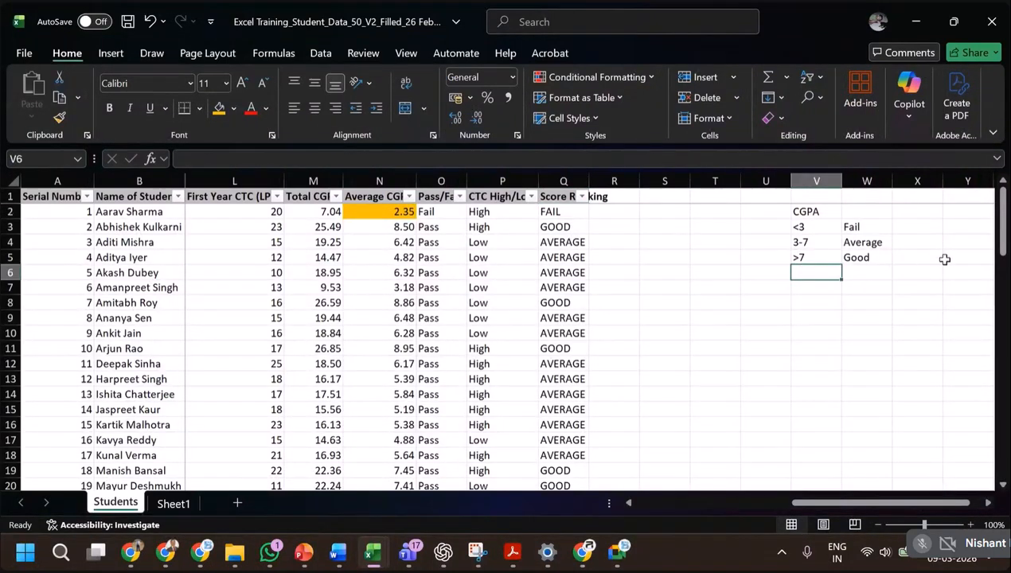
{"action": "key", "text": "Up"}
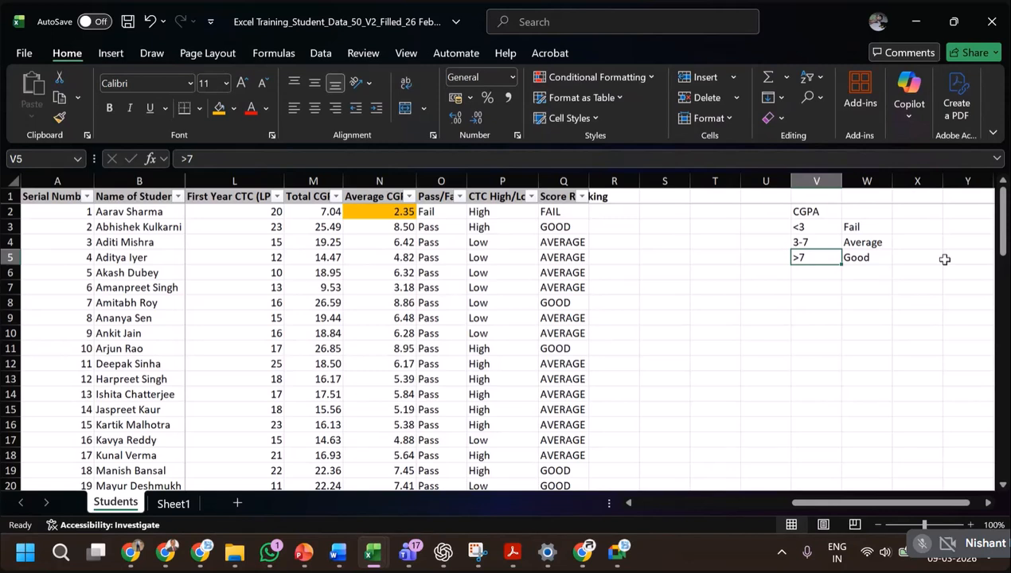
{"action": "type", "text": "'"}
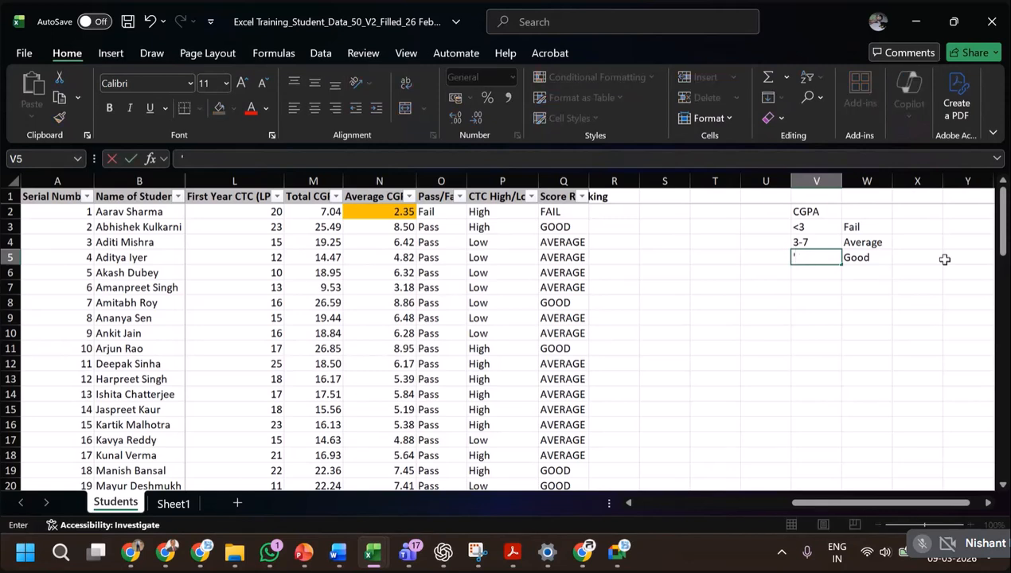
{"action": "type", "text": "7-9"}
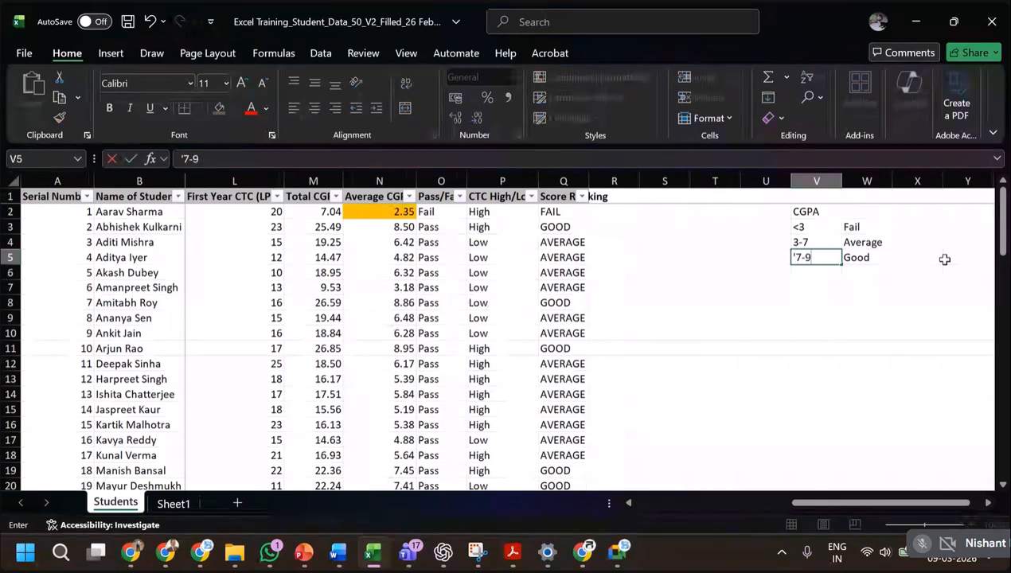
{"action": "key", "text": "Return"}
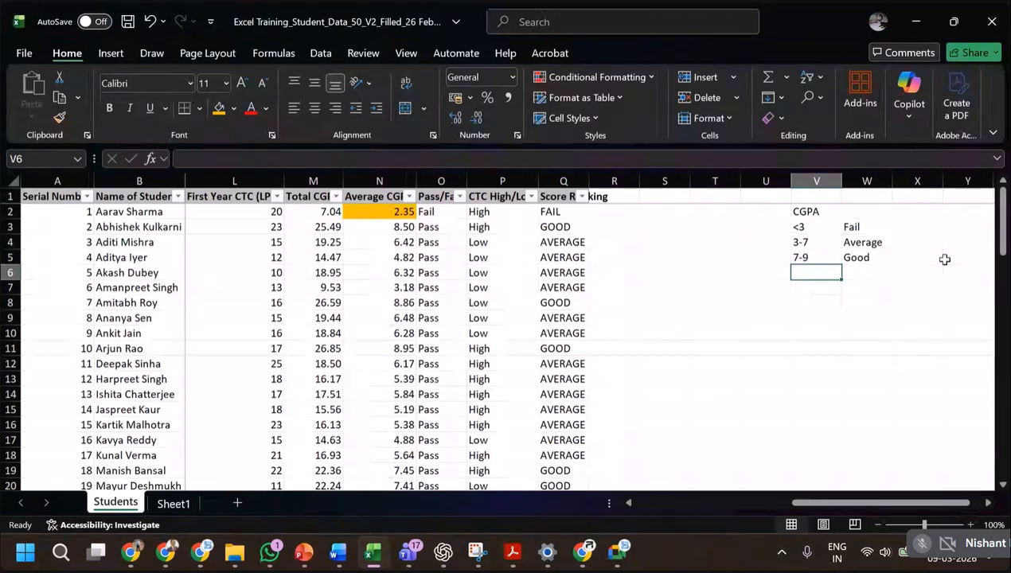
Add a fourth CGPA band in row 6 of the criteria table, with >9 in V6 and DISTINCTION in W6.
{"action": "type", "text": ">9"}
{"action": "key", "text": "Tab"}
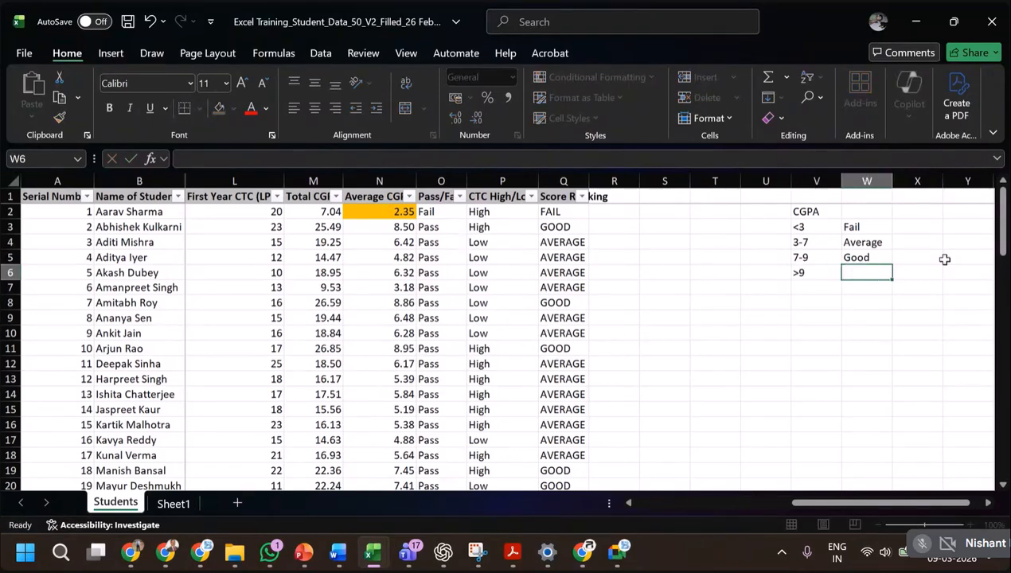
{"action": "type", "text": "DISTINCT"}
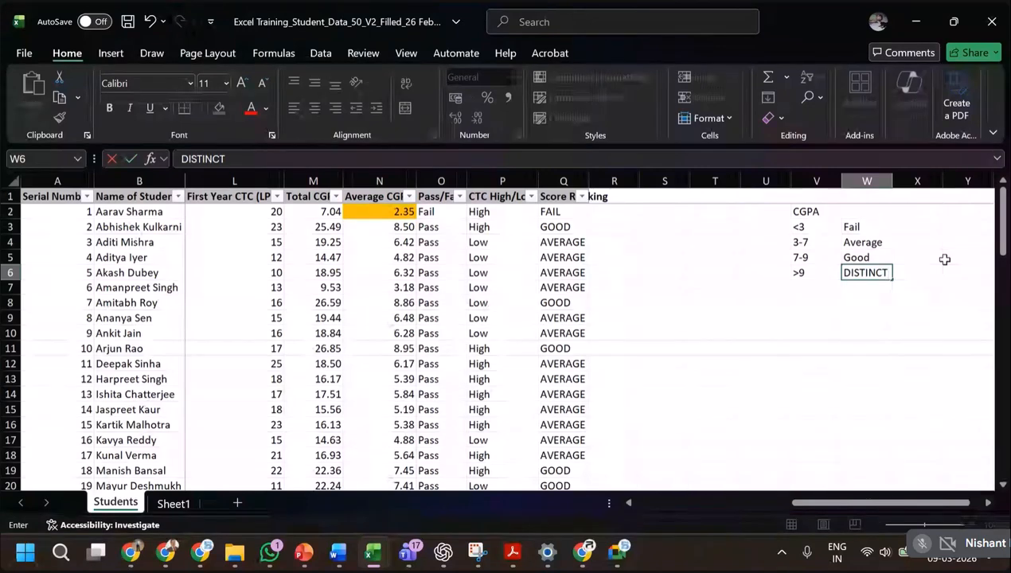
{"action": "type", "text": "ION"}
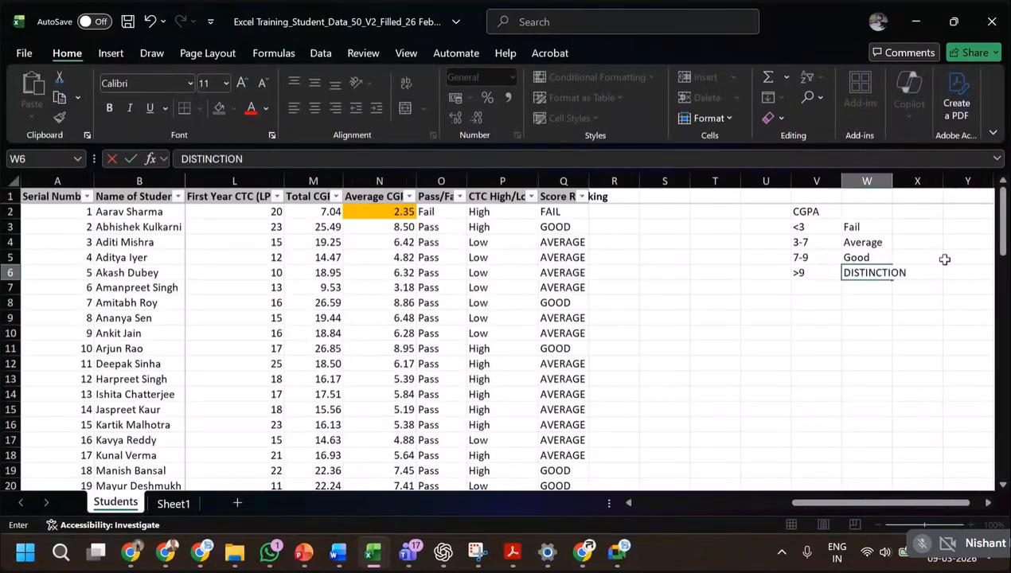
{"action": "key", "text": "Return"}
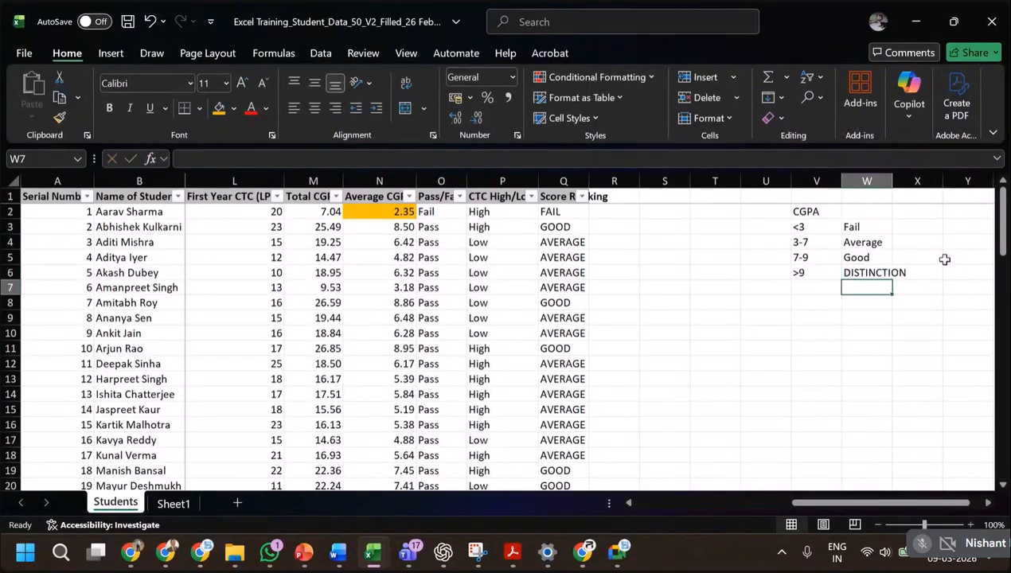
Open the Score Ranking formula in Q2 for editing and remove the "AVERAGE" false value from its inner IF.
{"action": "left_click", "coordinate": [558, 212]}
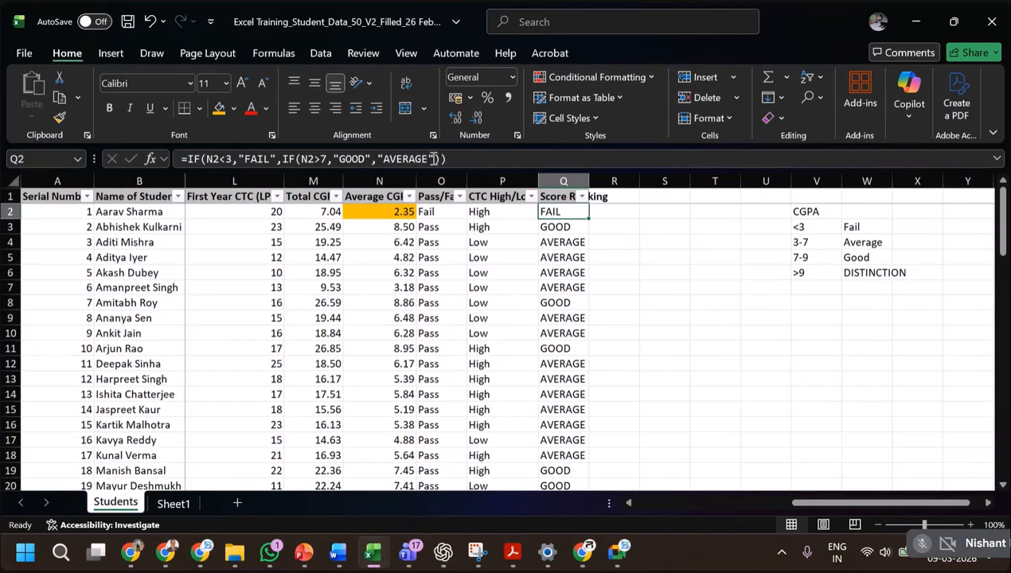
{"action": "left_click", "coordinate": [380, 158]}
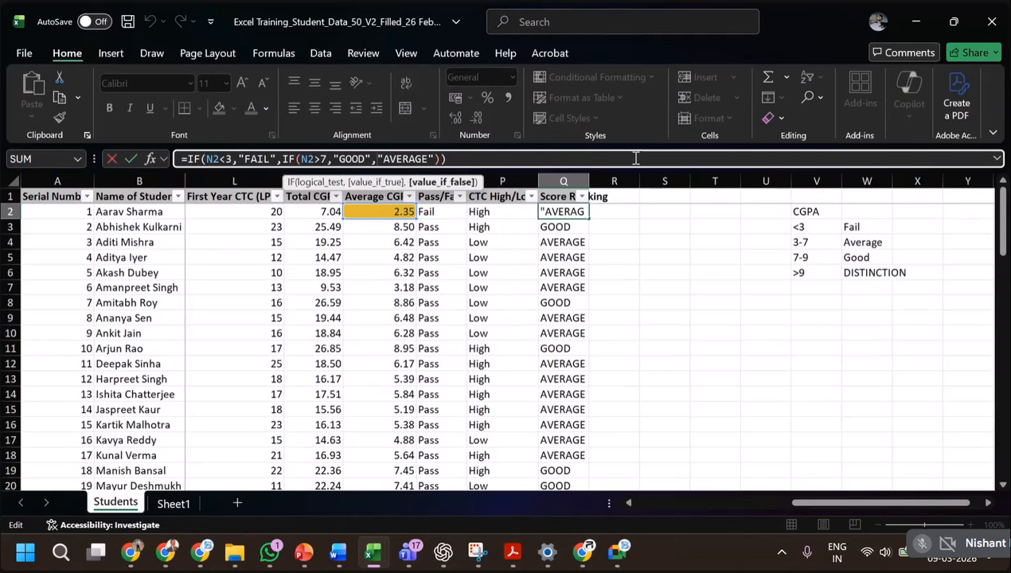
{"action": "key", "text": "Delete"}
{"action": "key", "text": "Delete"}
{"action": "key", "text": "Delete"}
{"action": "key", "text": "Delete"}
{"action": "key", "text": "Delete"}
{"action": "key", "text": "Delete"}
{"action": "key", "text": "Delete"}
{"action": "key", "text": "Delete"}
{"action": "key", "text": "Delete"}
{"action": "key", "text": "Delete"}
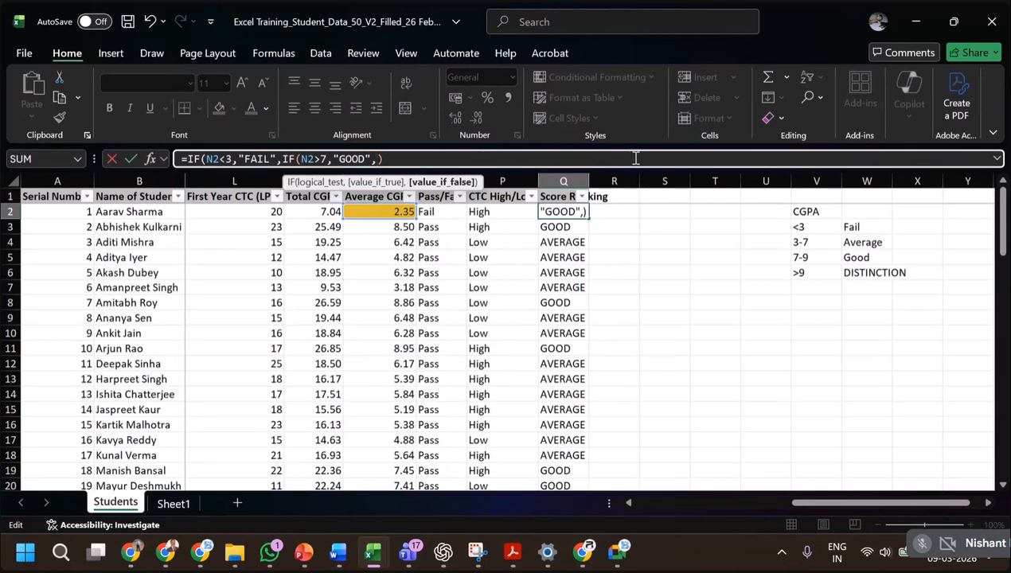
Change the inner IF in Q2 to test N2>9 and return "DIST".
{"action": "left_click", "coordinate": [324, 159]}
{"action": "key", "text": "BackSpace"}
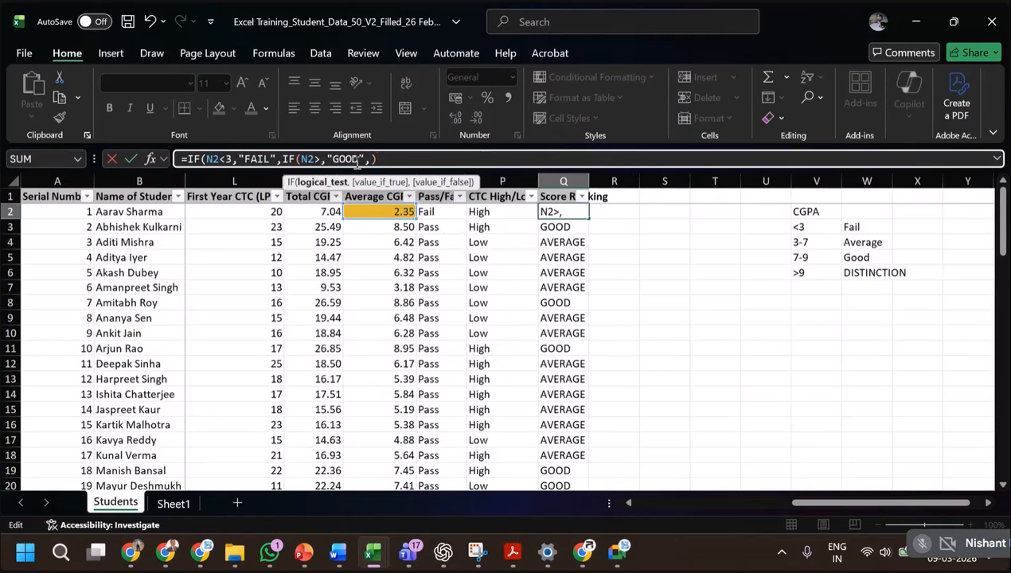
{"action": "type", "text": "9"}
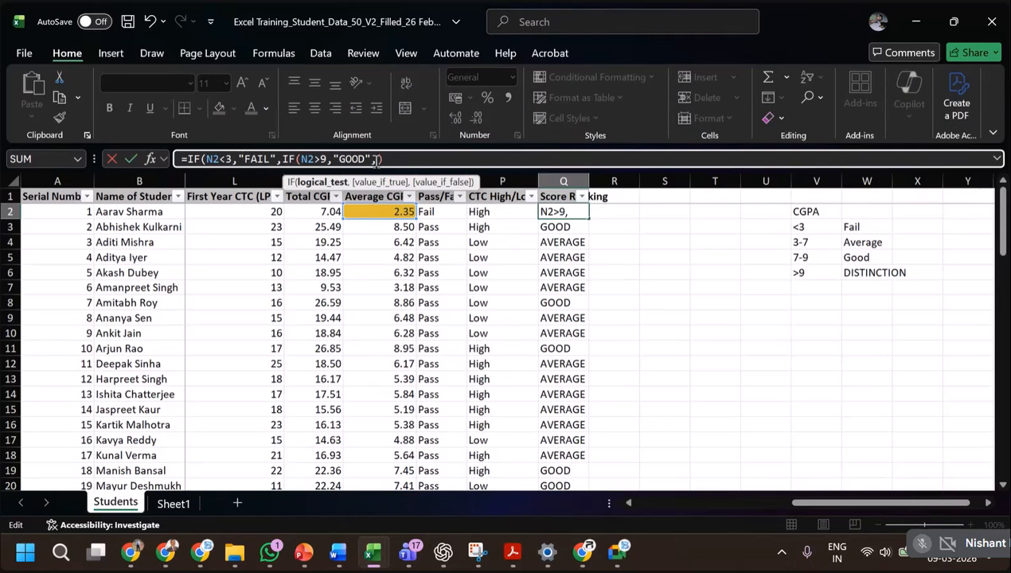
{"action": "left_click", "coordinate": [375, 160]}
{"action": "type", "text": ","}
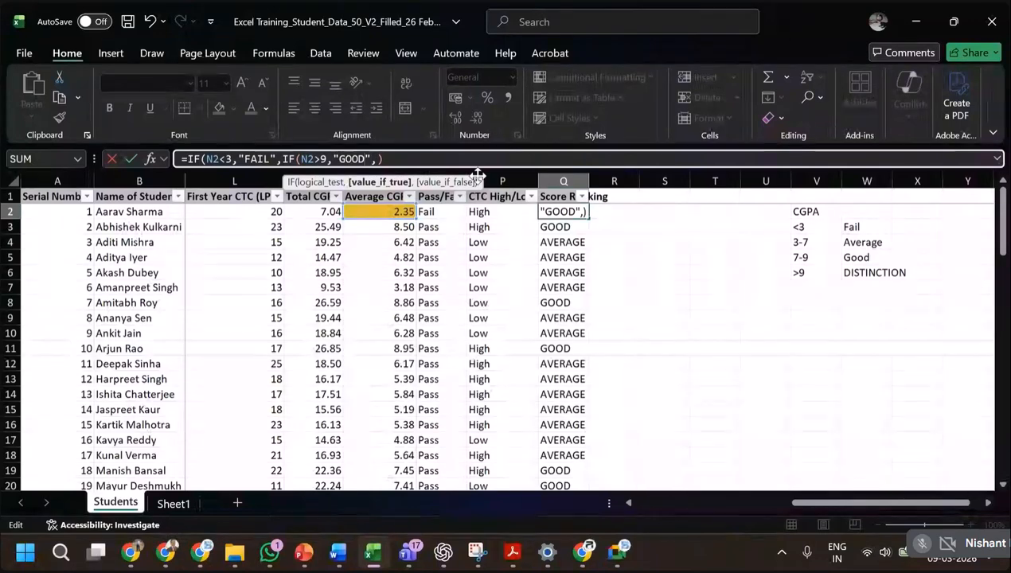
{"action": "key", "text": "ctrl+shift+Left"}
{"action": "type", "text": "DIST"}
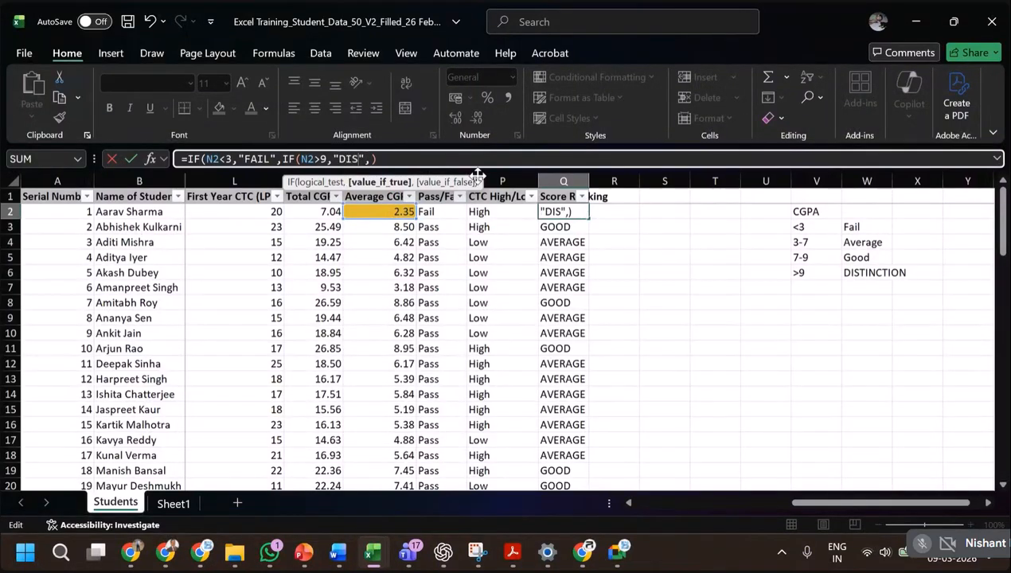
Nest a third IF as the false value in the Q2 formula, testing 9>N2>7.
{"action": "key", "text": "Right"}
{"action": "key", "text": "Right"}
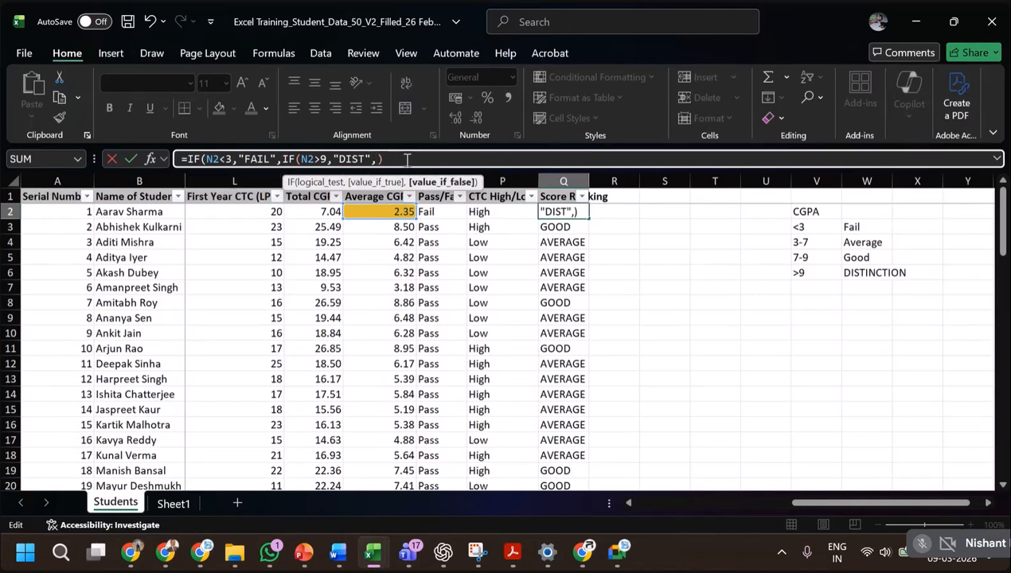
{"action": "type", "text": "if("}
{"action": "left_click", "coordinate": [357, 211]}
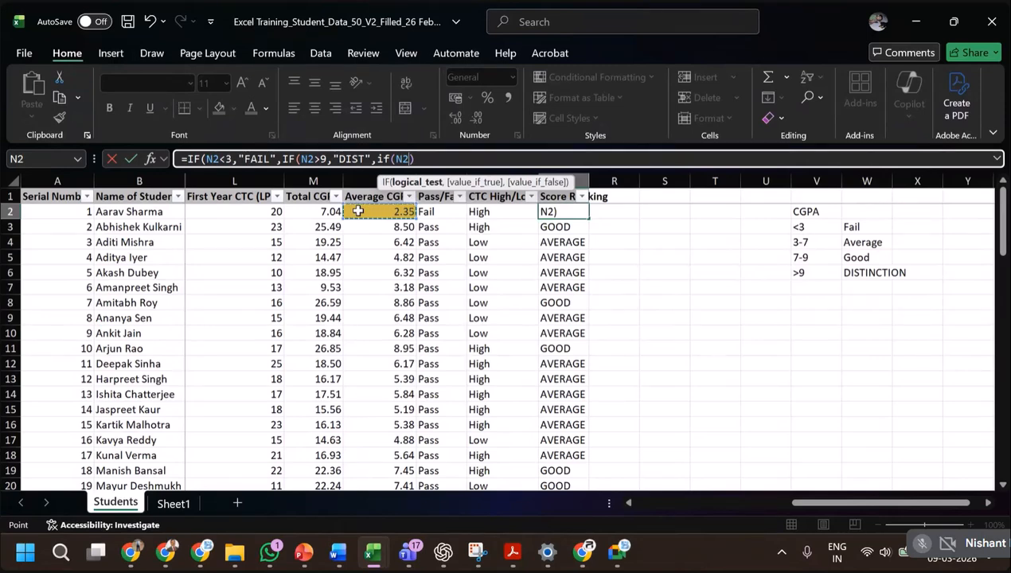
{"action": "type", "text": ">"}
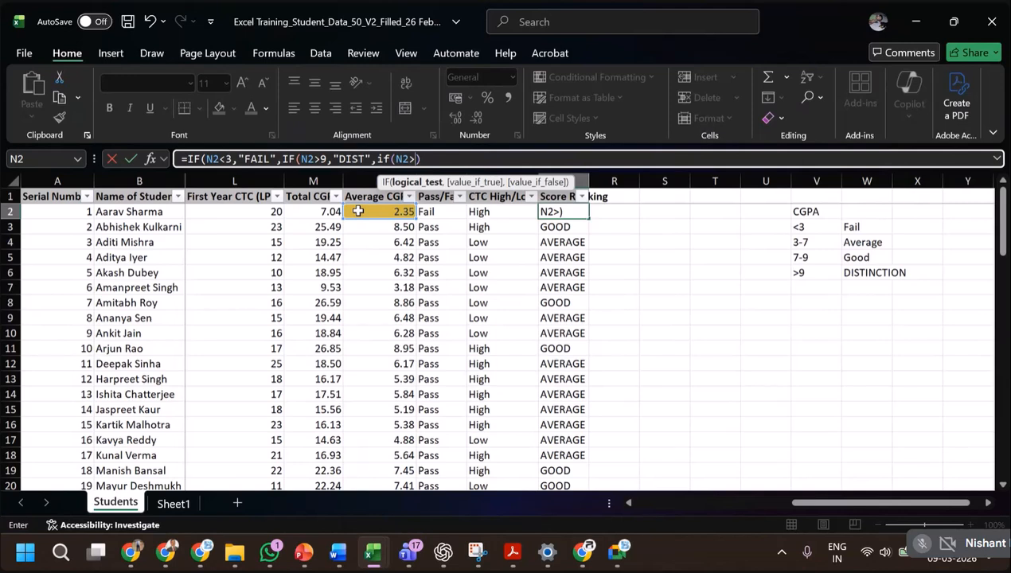
{"action": "type", "text": "7"}
{"action": "left_click", "coordinate": [440, 163]}
{"action": "key", "text": "Left"}
{"action": "key", "text": "Left"}
{"action": "key", "text": "Left"}
{"action": "key", "text": "Left"}
{"action": "key", "text": "Left"}
{"action": "type", "text": "9>"}
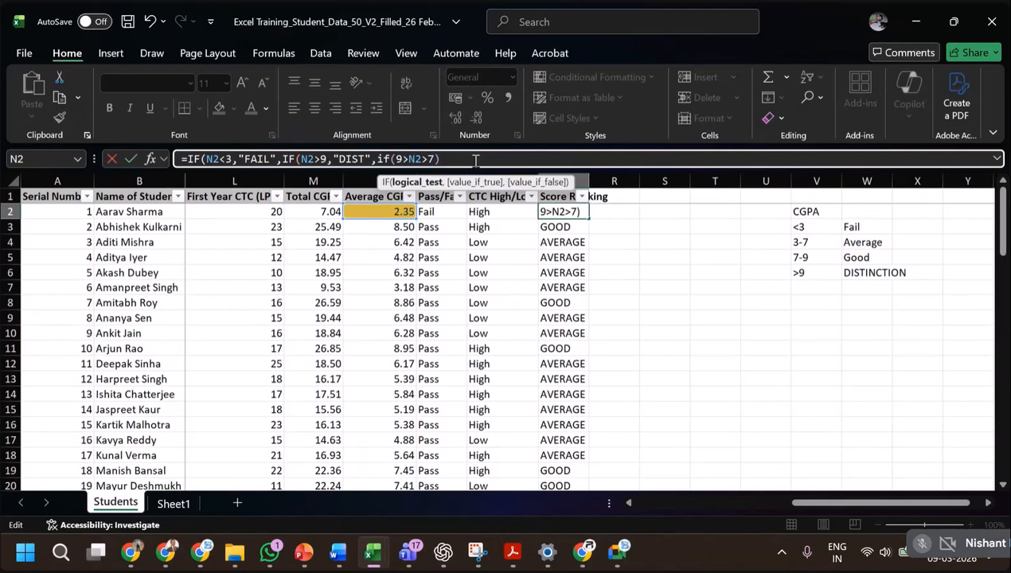
{"action": "type", "text": ","}
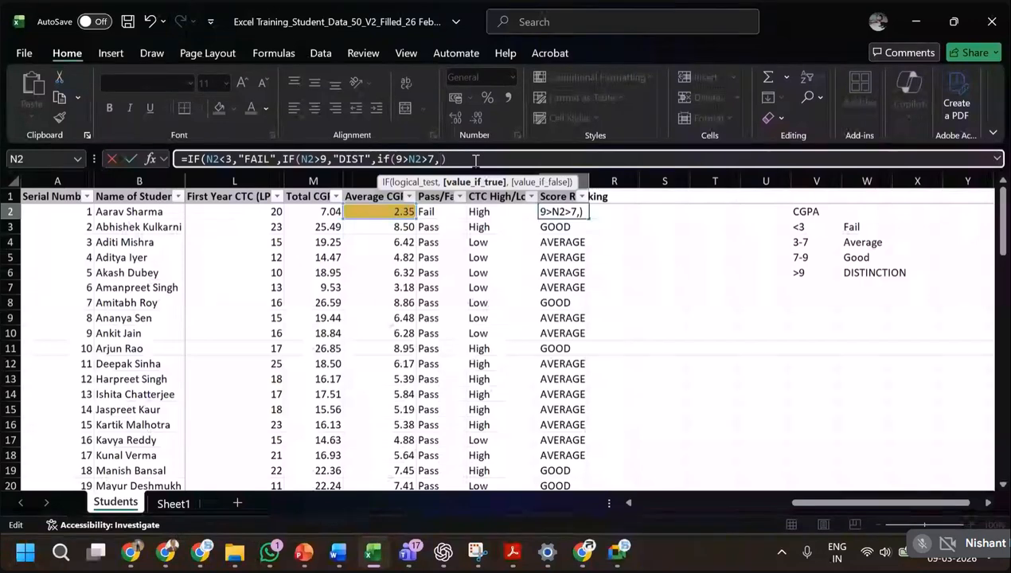
{"action": "type", "text": "\"GOOD"}
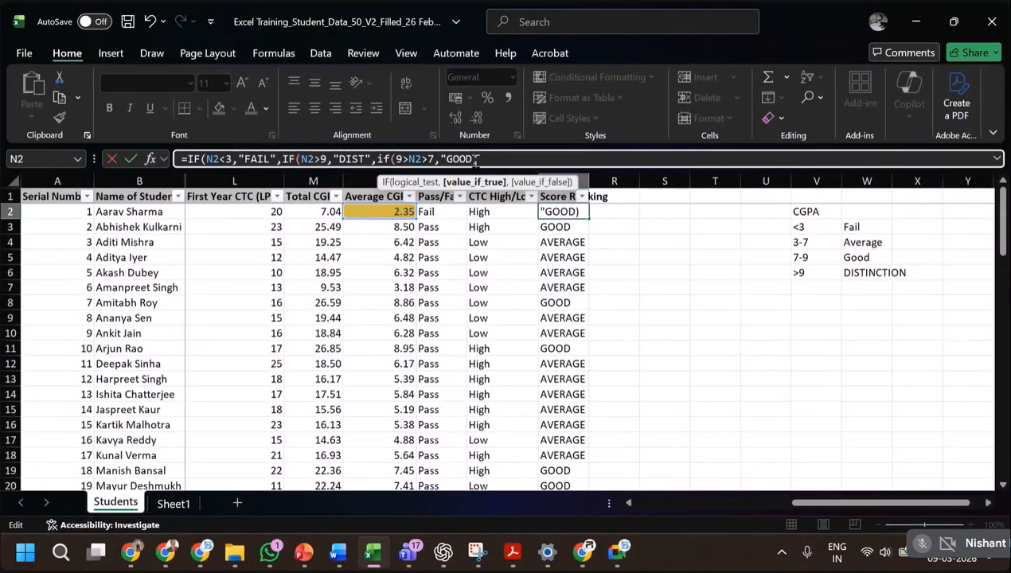
{"action": "type", "text": "\")"}
{"action": "type", "text": ","}
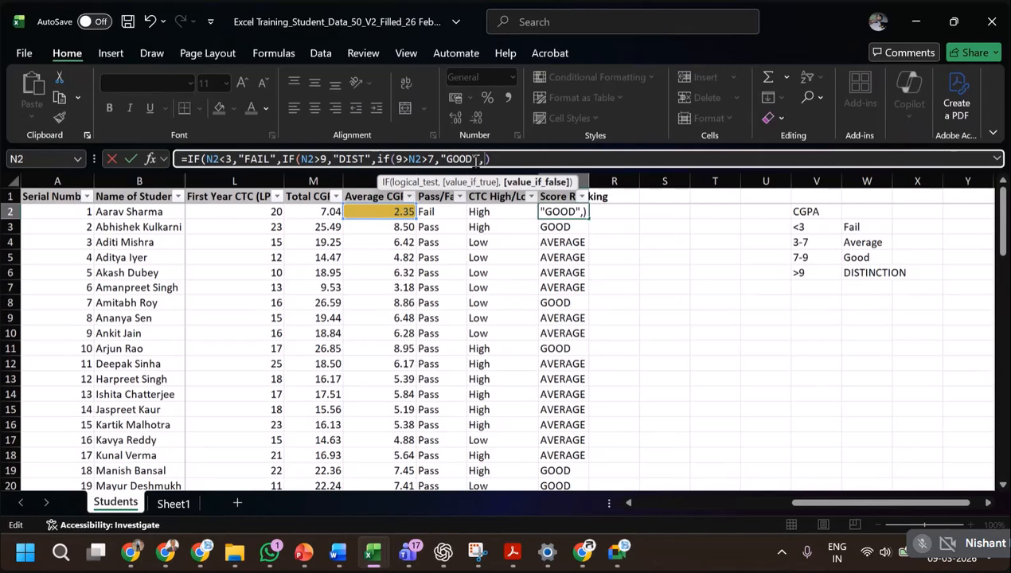
Add "AVERAGE" as the third IF's false value and commit the Q2 formula with all nested IFs closed.
{"action": "type", "text": "VWERGE"}
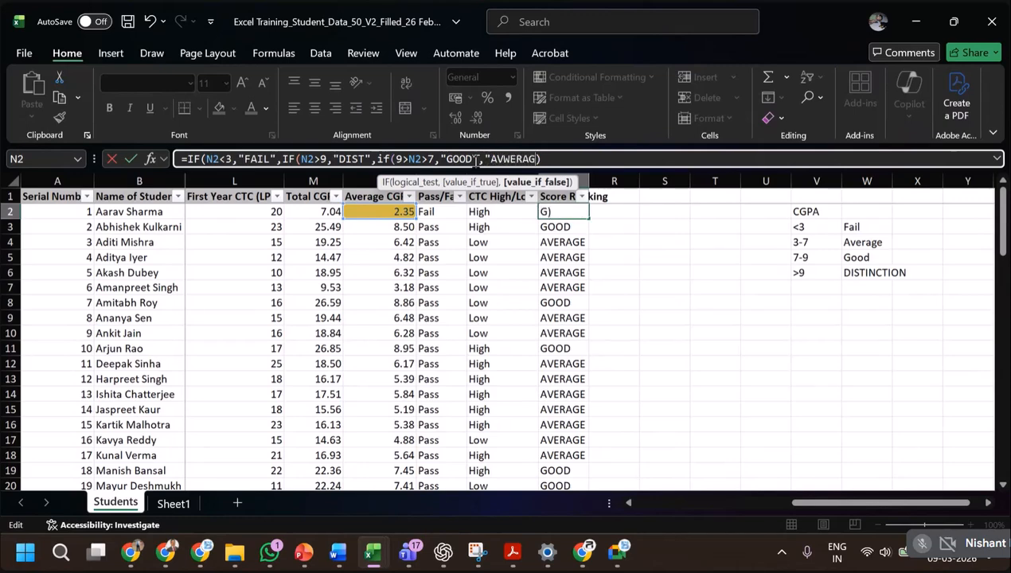
{"action": "key", "text": "BackSpace"}
{"action": "key", "text": "BackSpace"}
{"action": "key", "text": "BackSpace"}
{"action": "key", "text": "BackSpace"}
{"action": "key", "text": "BackSpace"}
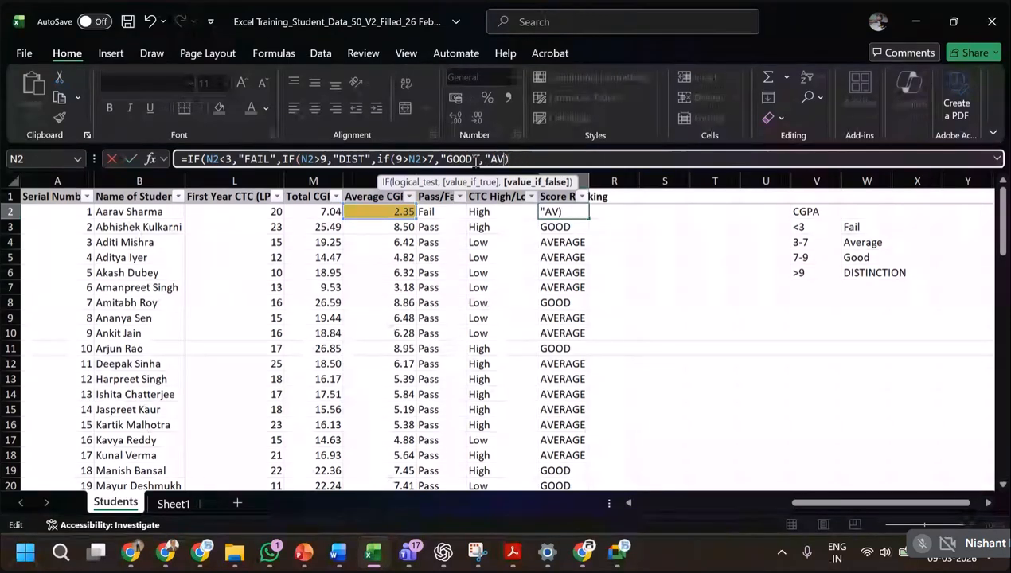
{"action": "type", "text": "ERGAE"}
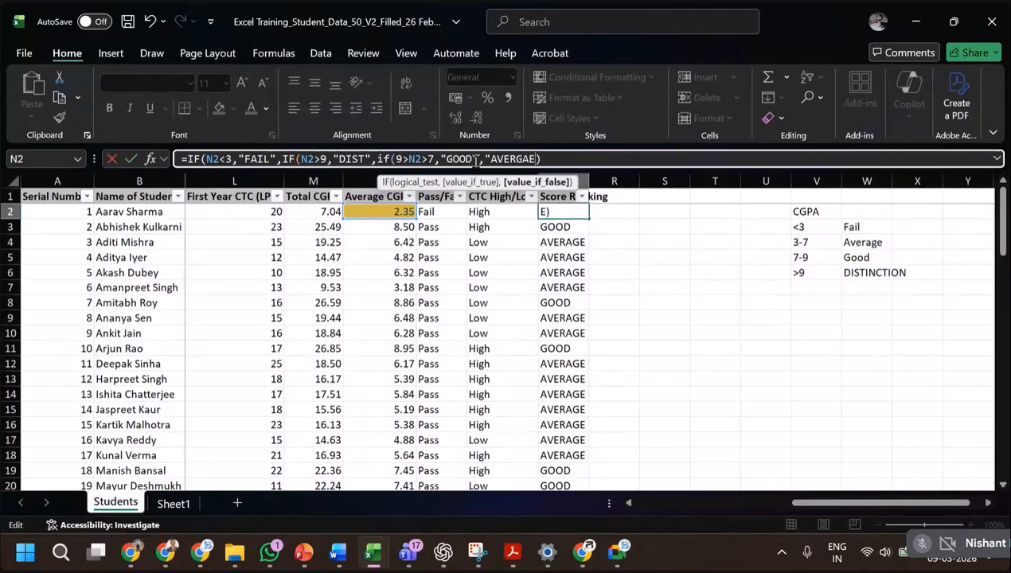
{"action": "key", "text": "BackSpace"}
{"action": "key", "text": "BackSpace"}
{"action": "type", "text": "A"}
{"action": "key", "text": "BackSpace"}
{"action": "key", "text": "BackSpace"}
{"action": "type", "text": "AGE\"))"}
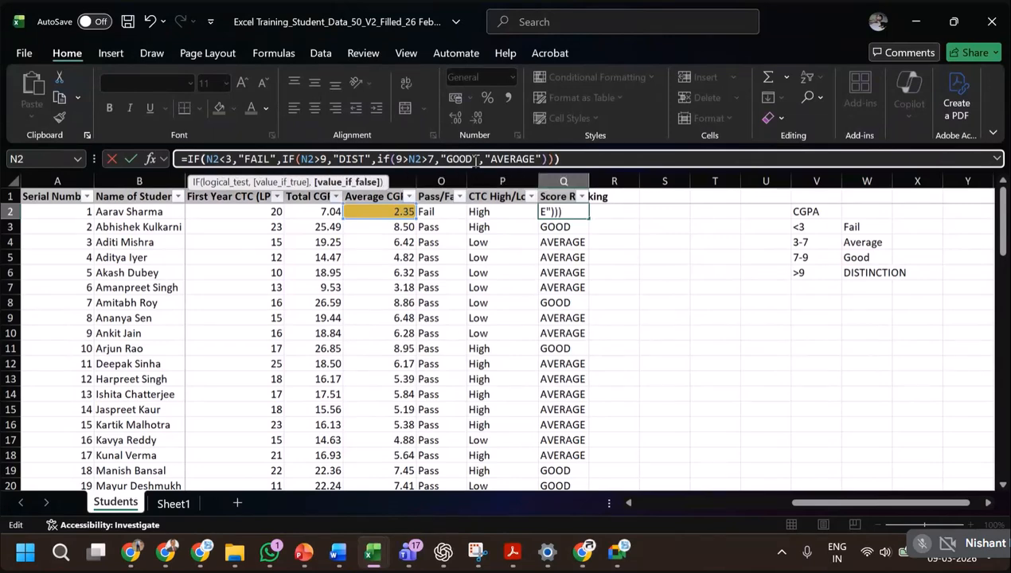
{"action": "type", "text": ")"}
{"action": "key", "text": "Return"}
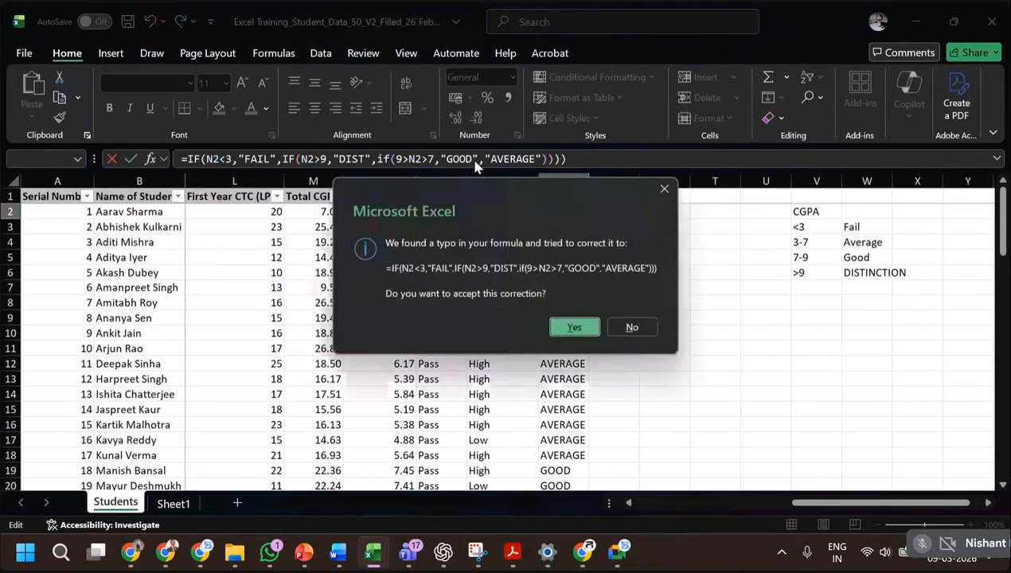
{"action": "key", "text": "Return"}
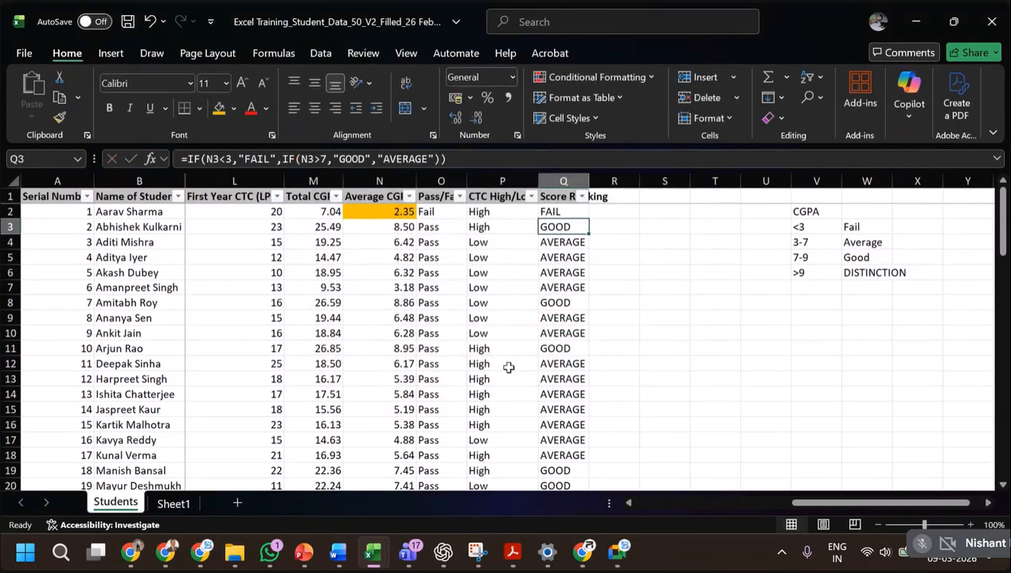
Try to fill the Q2 formula down the Score Ranking column through Q51, and undo the fill.
{"action": "left_click", "coordinate": [572, 211]}
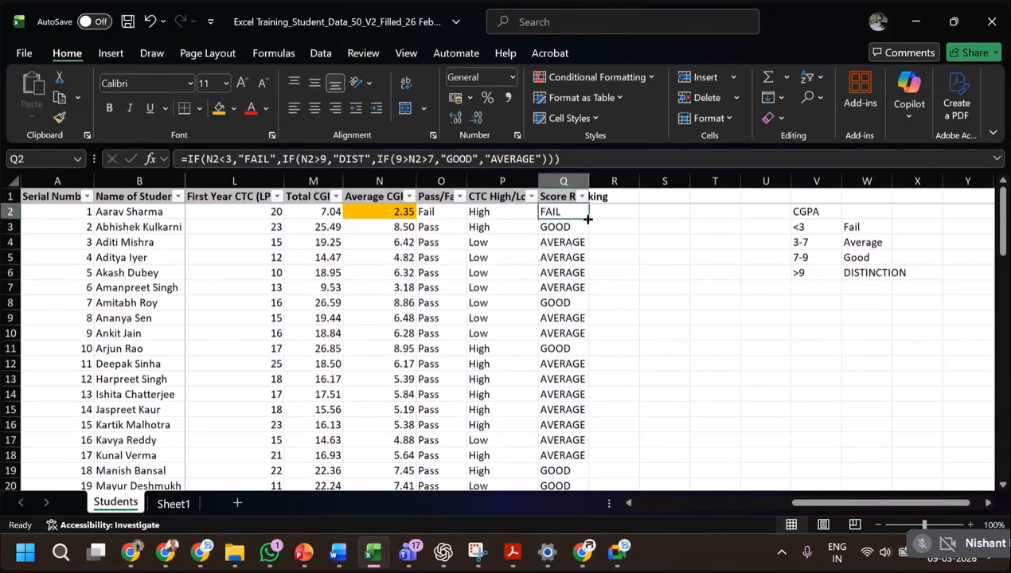
{"action": "left_click_drag", "start_coordinate": [588, 218], "coordinate": [579, 464]}
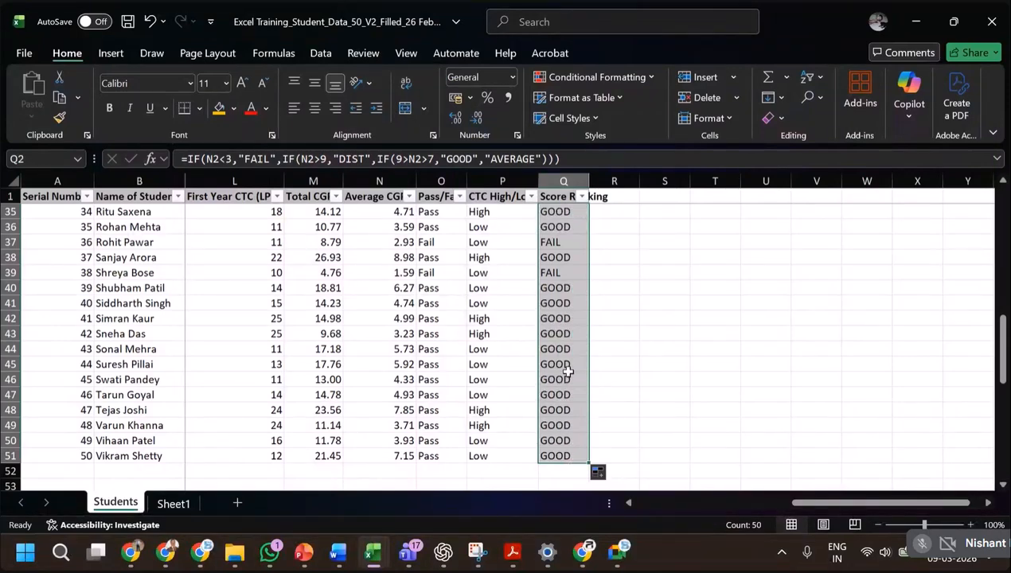
{"action": "left_click", "coordinate": [416, 319]}
{"action": "scroll", "coordinate": [438, 387], "scroll_direction": "up", "scroll_amount": 1}
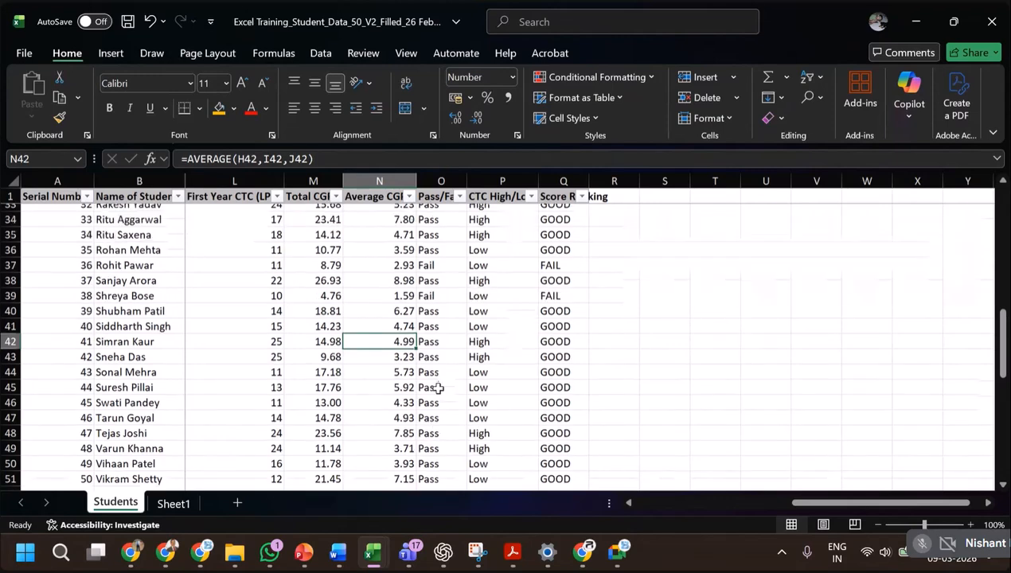
{"action": "scroll", "coordinate": [555, 385], "scroll_direction": "up", "scroll_amount": 10}
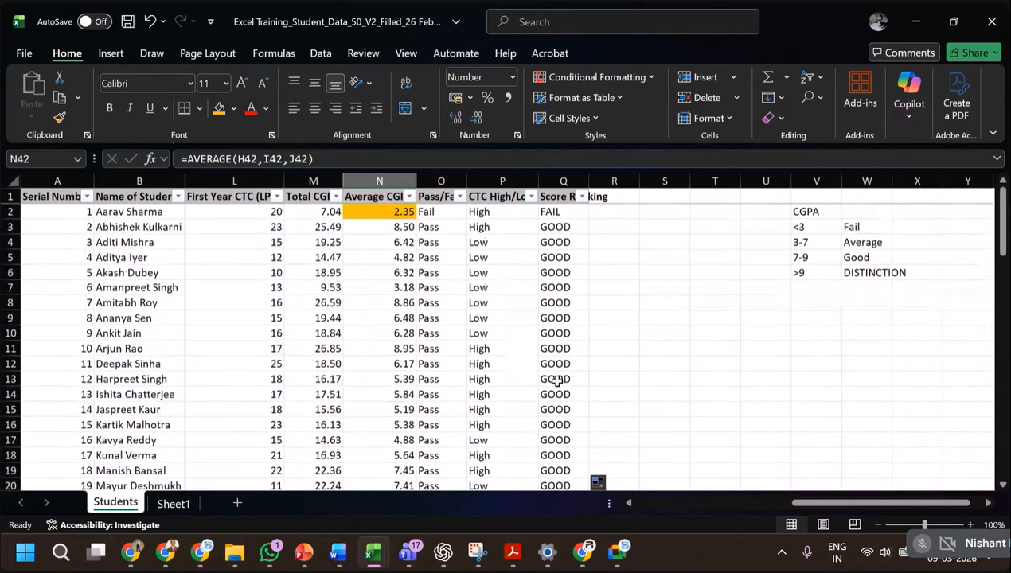
{"action": "left_click", "coordinate": [575, 212]}
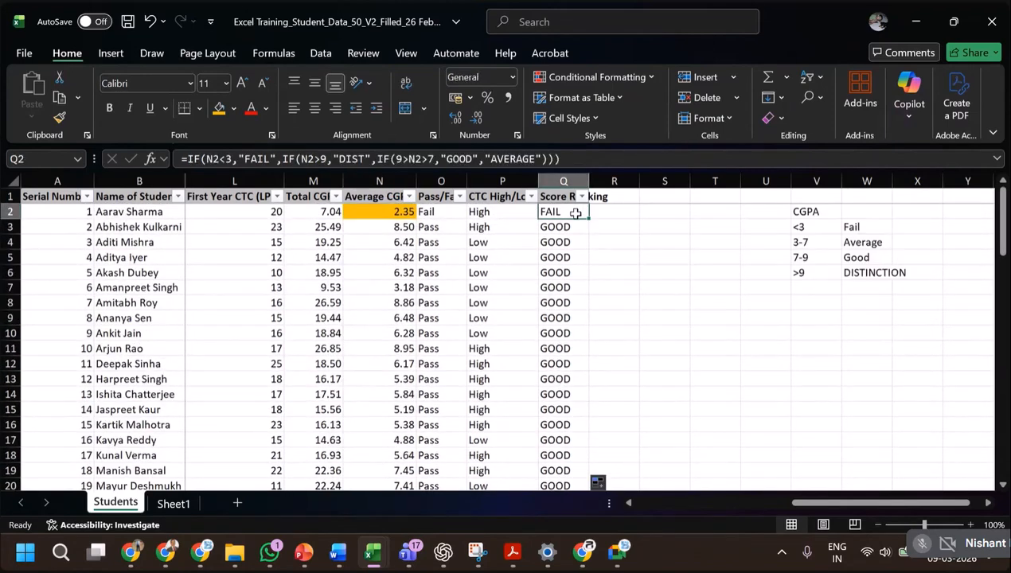
{"action": "key", "text": "ctrl+z"}
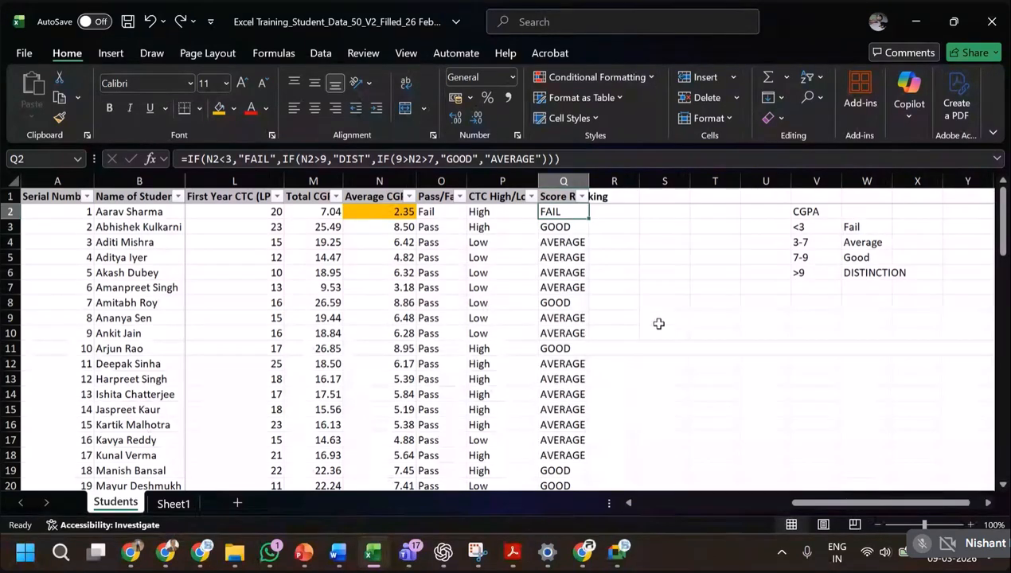
Switch to the PowerPoint slideshow, advance to the slide on AND/OR with IF, and return to the Excel workbook.
{"action": "key", "text": "alt+Tab"}
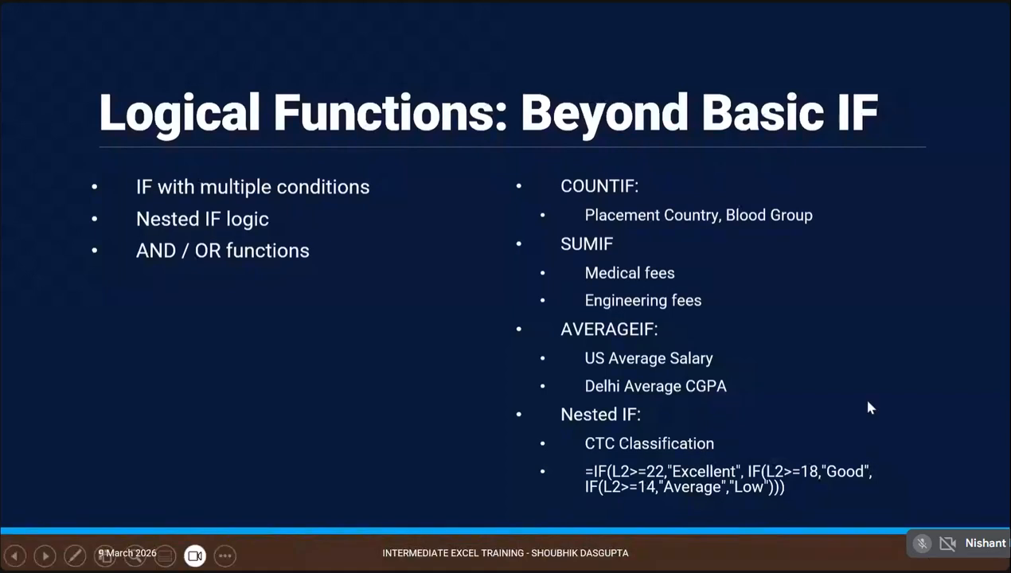
{"action": "key", "text": "Right"}
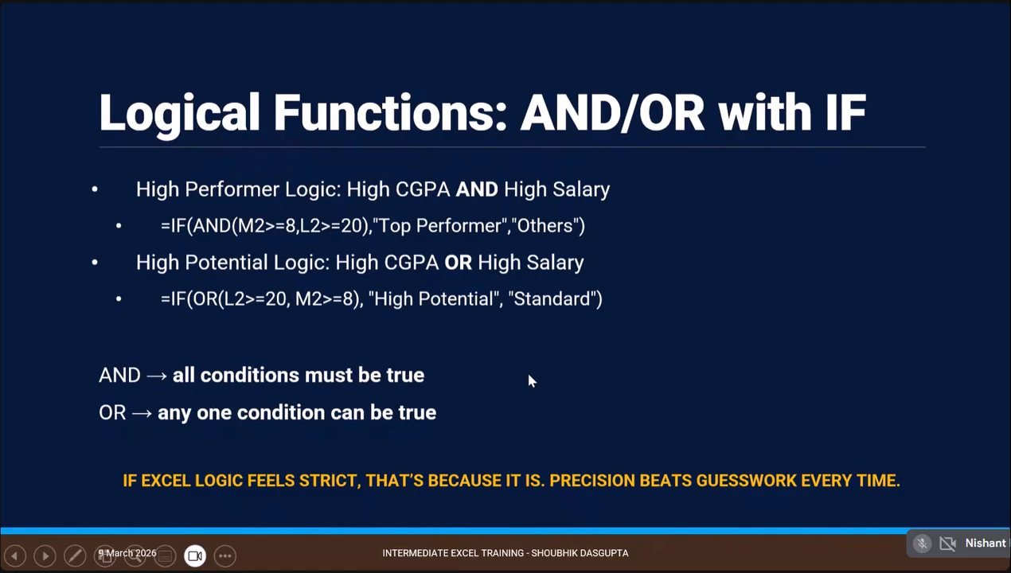
{"action": "key", "text": "alt+Tab"}
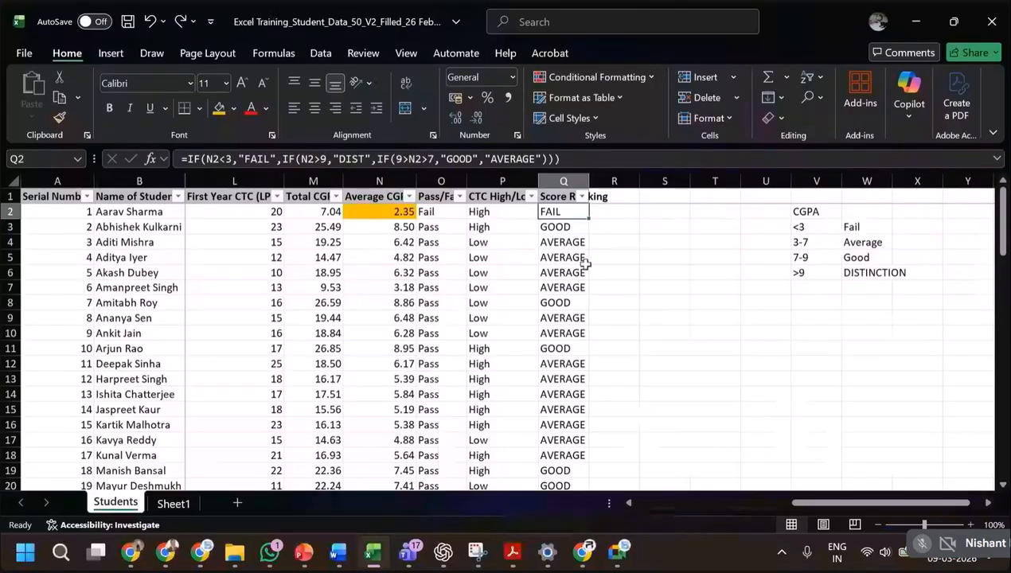
Leave the Q2 formula unedited and autofit column Q to its Score Ranking header.
{"action": "left_click", "coordinate": [591, 163]}
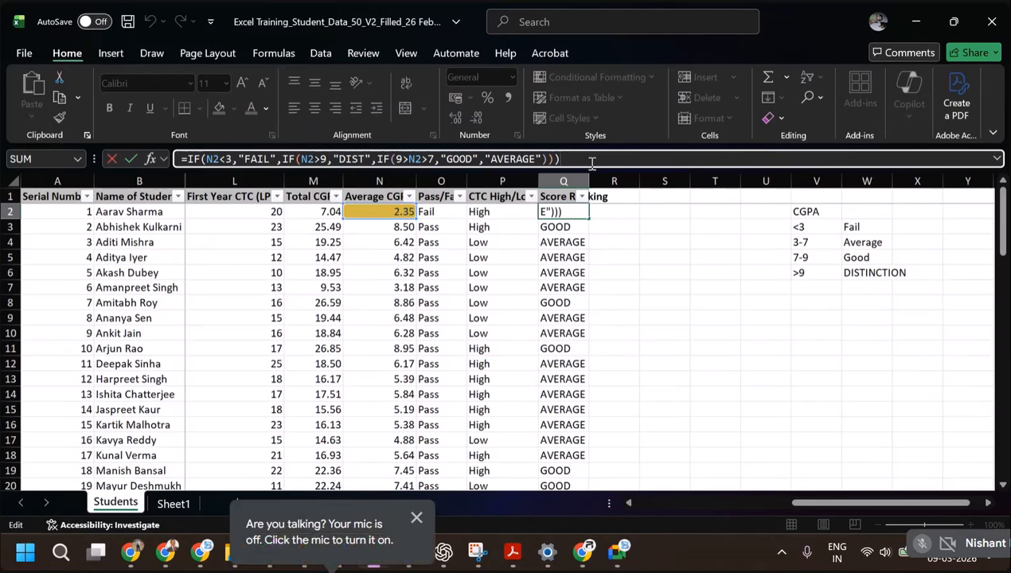
{"action": "left_click", "coordinate": [617, 211]}
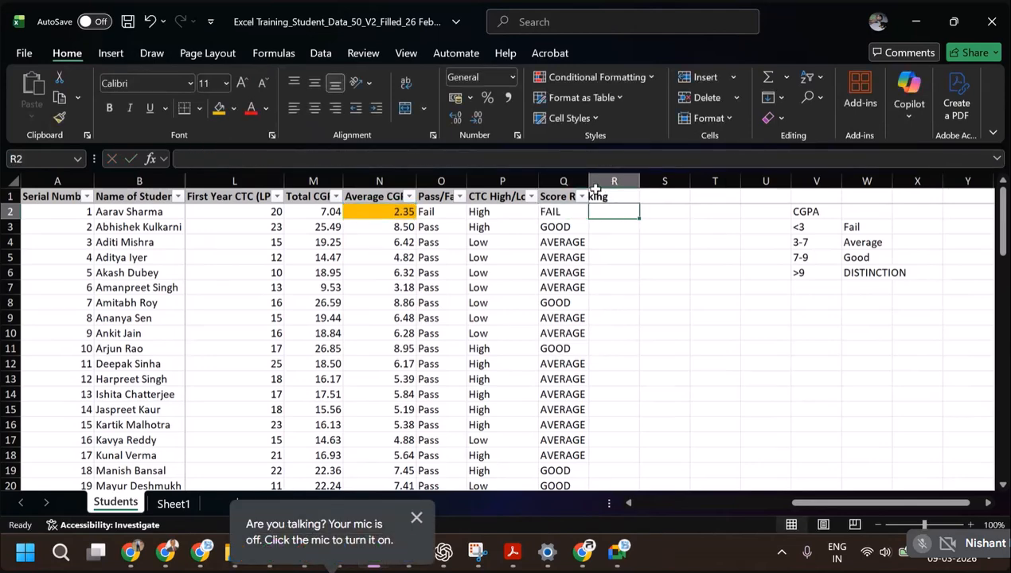
{"action": "double_click", "coordinate": [589, 178]}
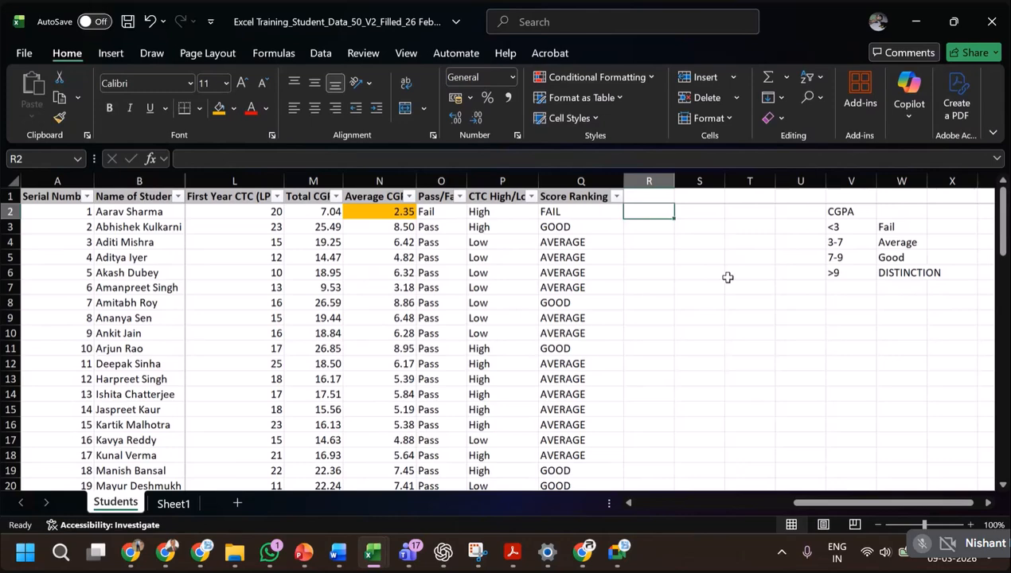
Consult the AND/OR slide in PowerPoint and, back in Excel, clear the CGPA criteria table in V2:W6.
{"action": "key", "text": "alt+Tab"}
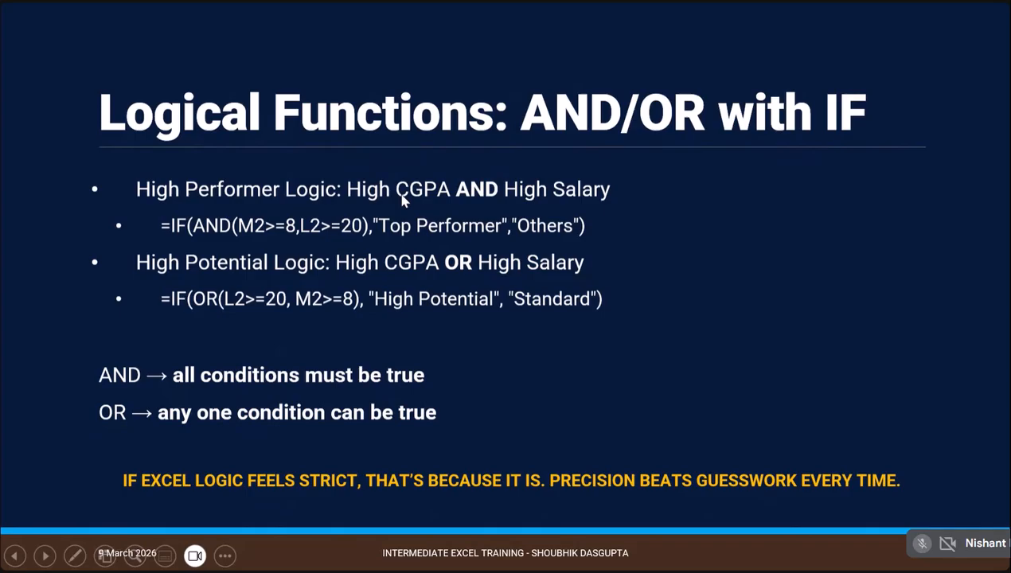
{"action": "key", "text": "alt+Tab"}
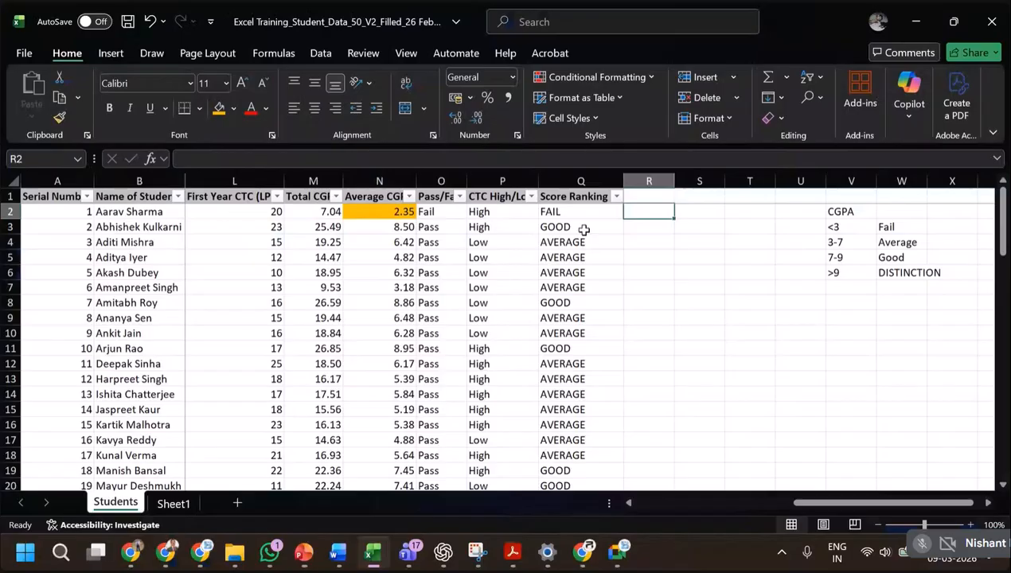
{"action": "left_click", "coordinate": [835, 226]}
{"action": "left_click_drag", "start_coordinate": [836, 226], "coordinate": [891, 272]}
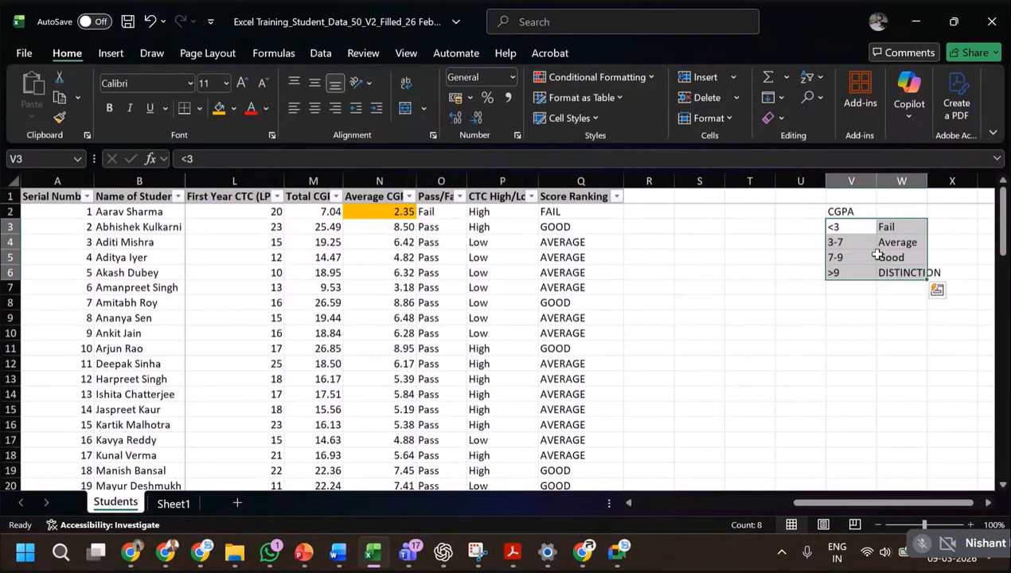
{"action": "key", "text": "Delete"}
{"action": "left_click", "coordinate": [852, 210]}
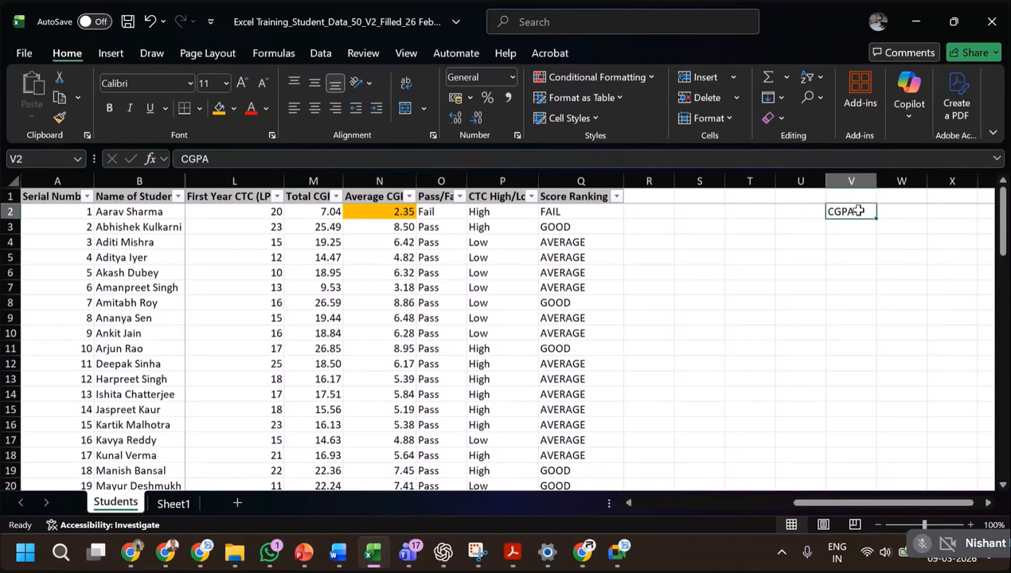
{"action": "key", "text": "Delete"}
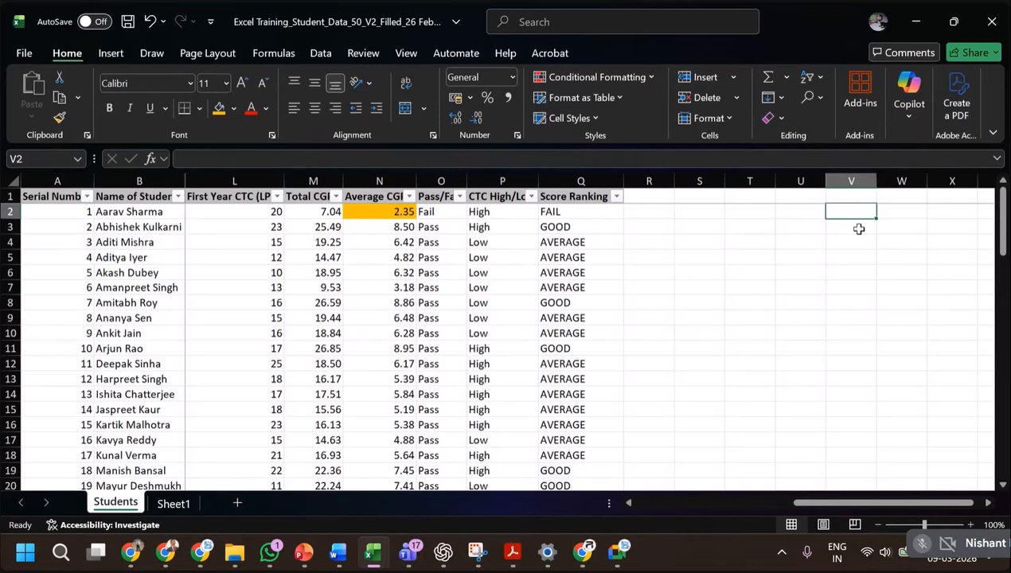
Enter the criterion CGPA < 7 in V2.
{"action": "type", "text": "CGOPA"}
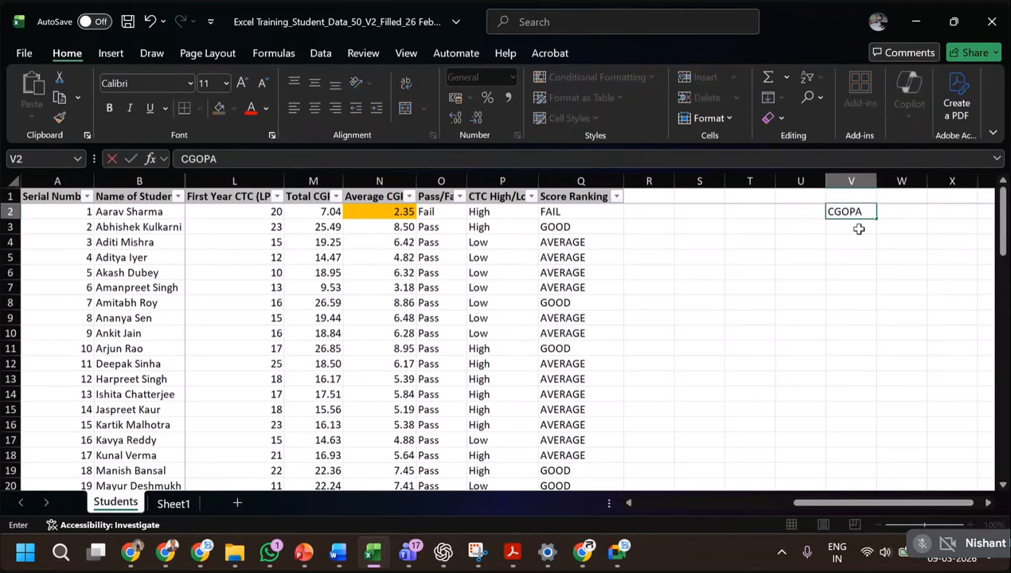
{"action": "key", "text": "BackSpace"}
{"action": "key", "text": "BackSpace"}
{"action": "key", "text": "BackSpace"}
{"action": "type", "text": "PA <"}
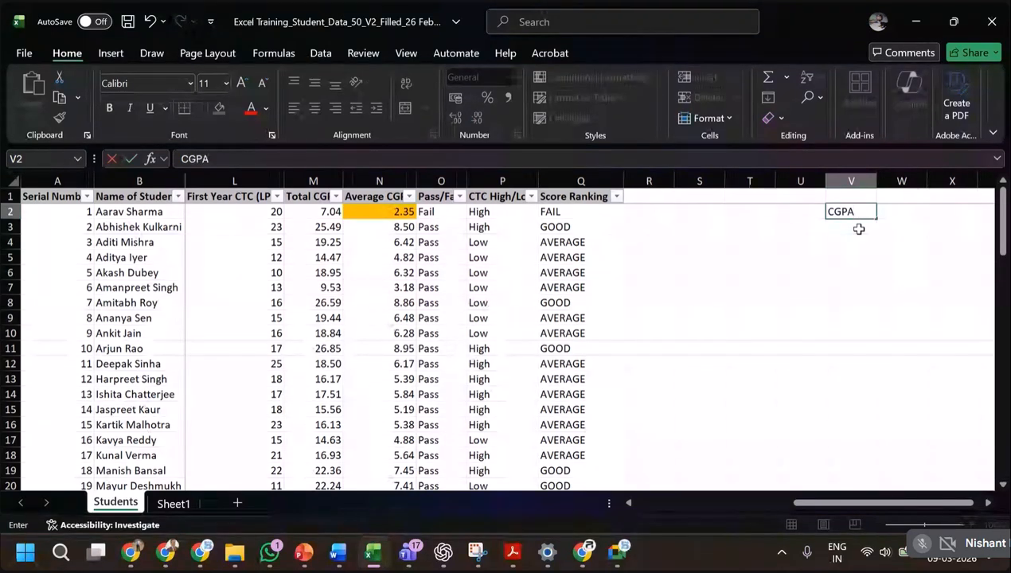
{"action": "type", "text": " 7"}
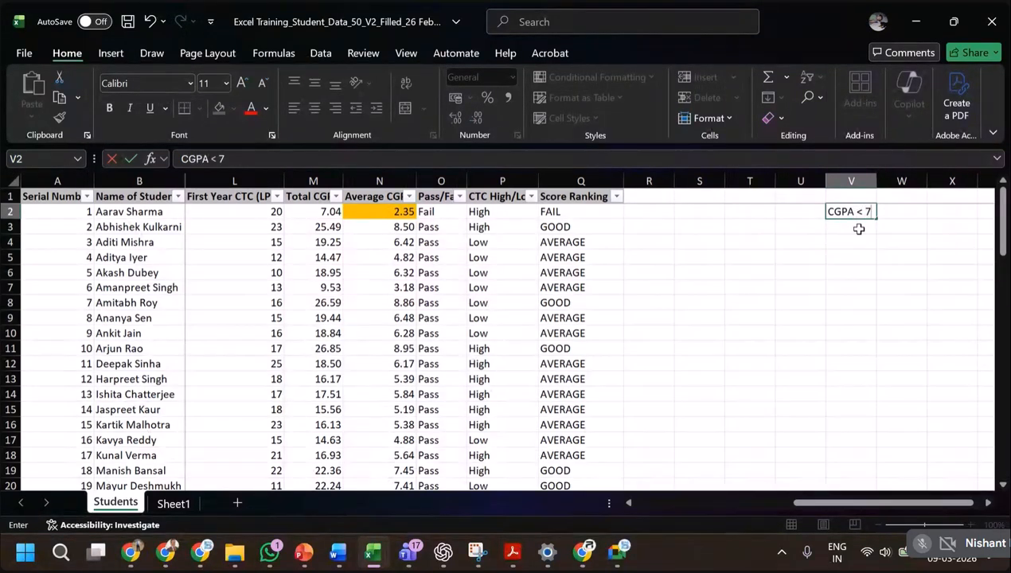
{"action": "key", "text": "Return"}
Check the CTC summary figures below the student list and enter the criterion CTC < 20 in V3.
{"action": "type", "text": "CTC <"}
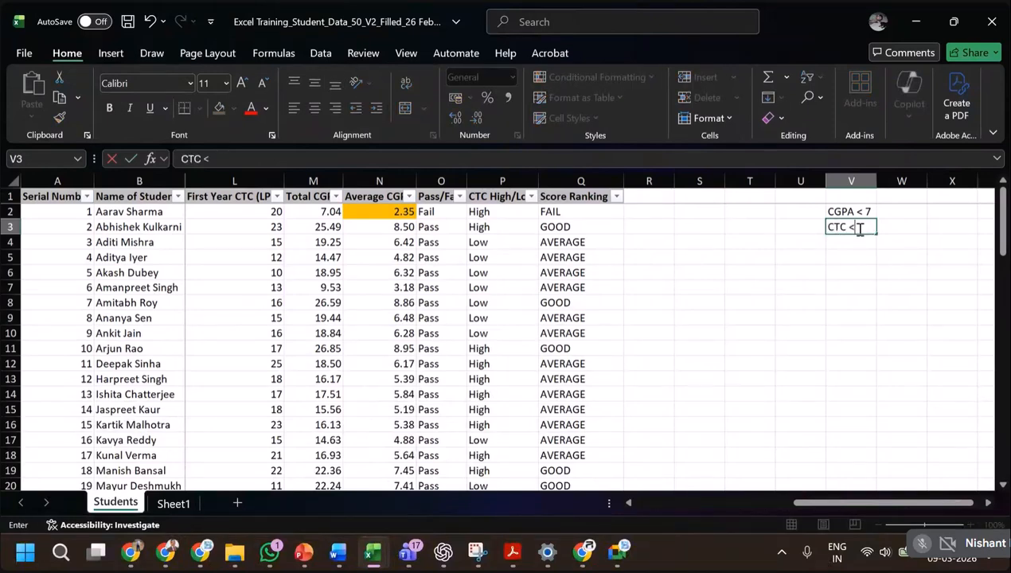
{"action": "scroll", "coordinate": [370, 317], "scroll_direction": "down", "scroll_amount": 5}
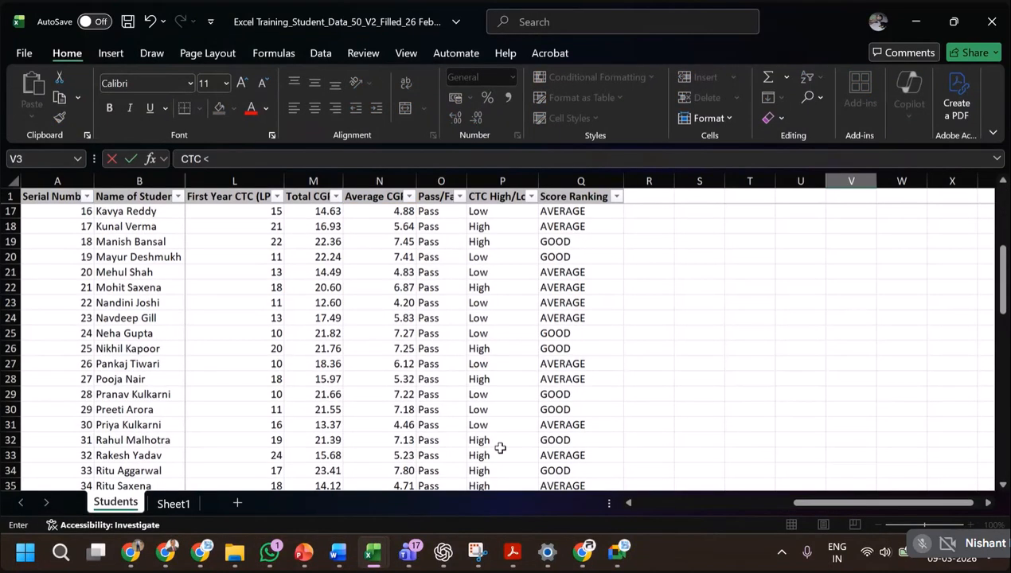
{"action": "scroll", "coordinate": [500, 449], "scroll_direction": "down", "scroll_amount": 3}
{"action": "scroll", "coordinate": [500, 449], "scroll_direction": "down", "scroll_amount": 9}
{"action": "scroll", "coordinate": [418, 345], "scroll_direction": "up", "scroll_amount": 2}
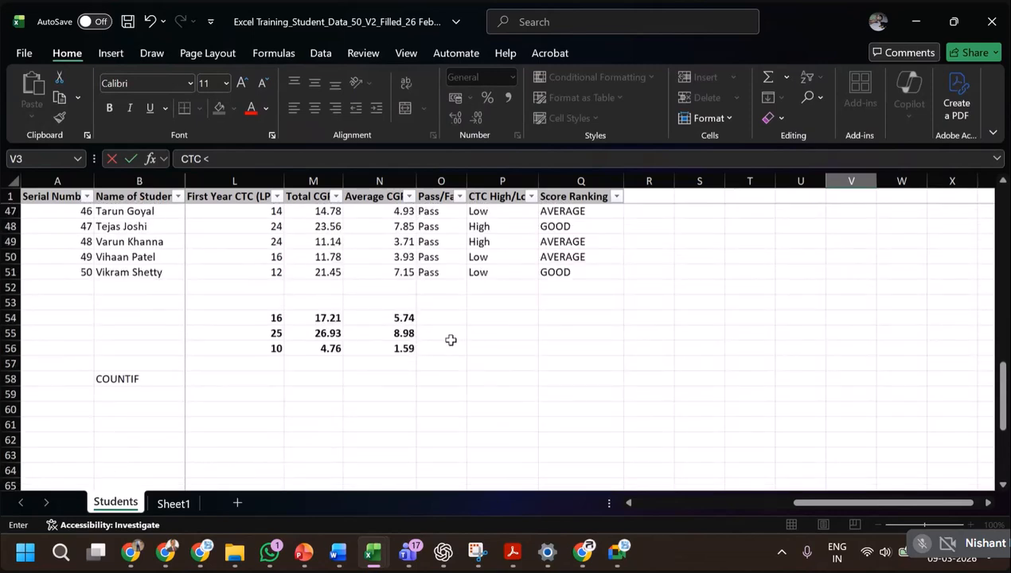
{"action": "scroll", "coordinate": [639, 332], "scroll_direction": "up", "scroll_amount": 3}
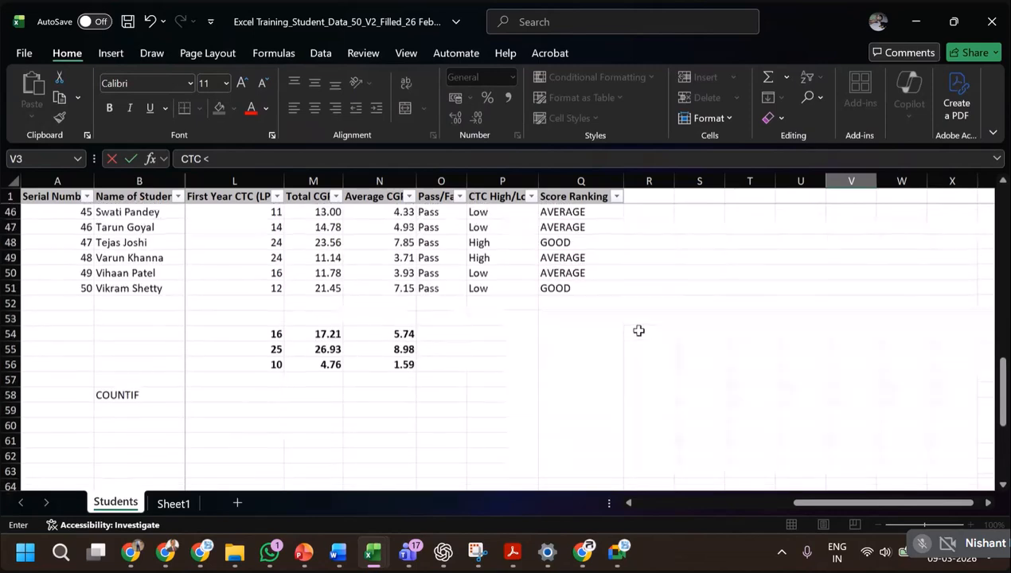
{"action": "scroll", "coordinate": [293, 373], "scroll_direction": "down", "scroll_amount": 1}
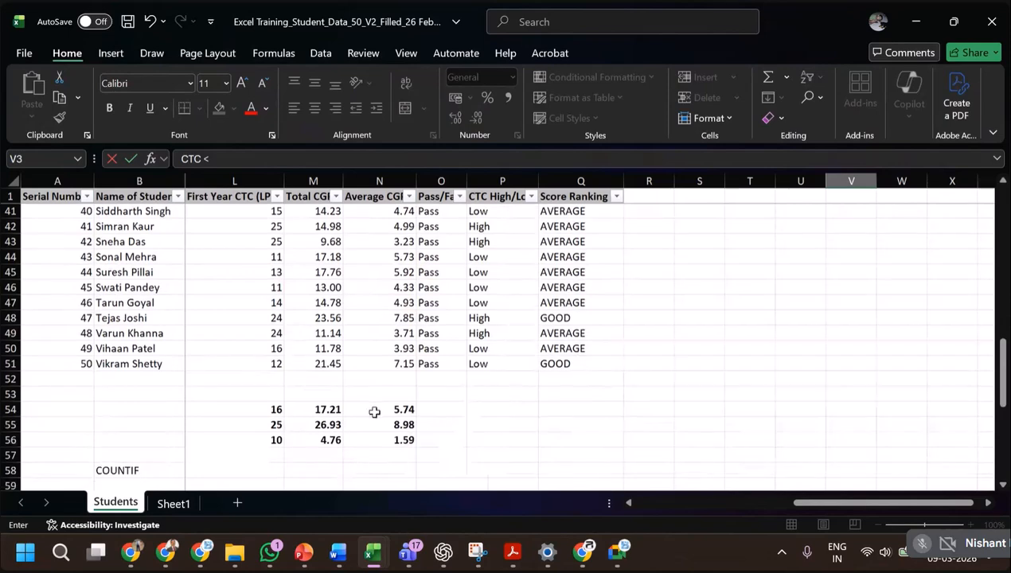
{"action": "scroll", "coordinate": [778, 341], "scroll_direction": "up", "scroll_amount": 13}
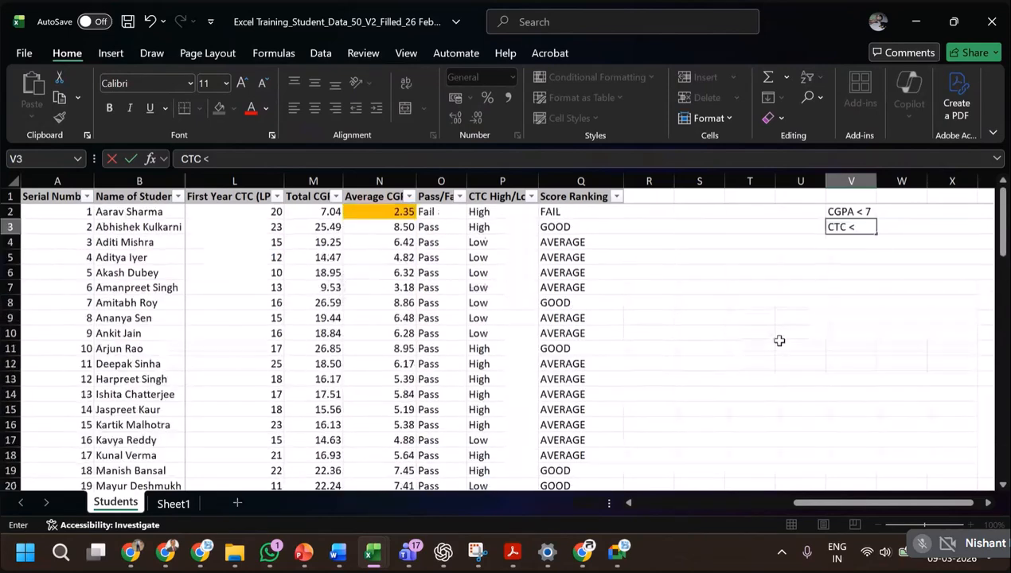
{"action": "type", "text": "20"}
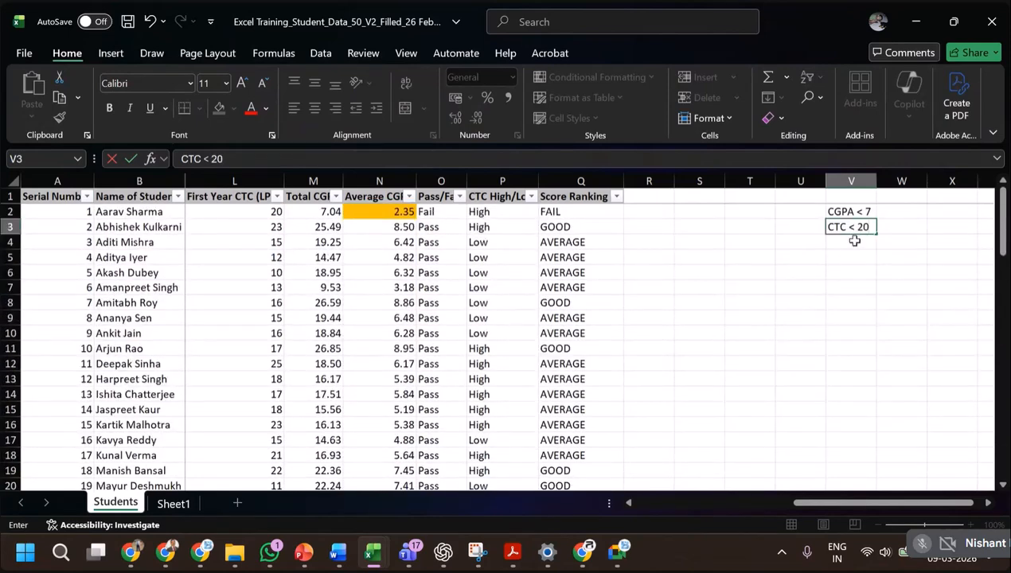
{"action": "key", "text": "Return"}
Enter the column header High Performers in R1.
{"action": "left_click", "coordinate": [649, 195]}
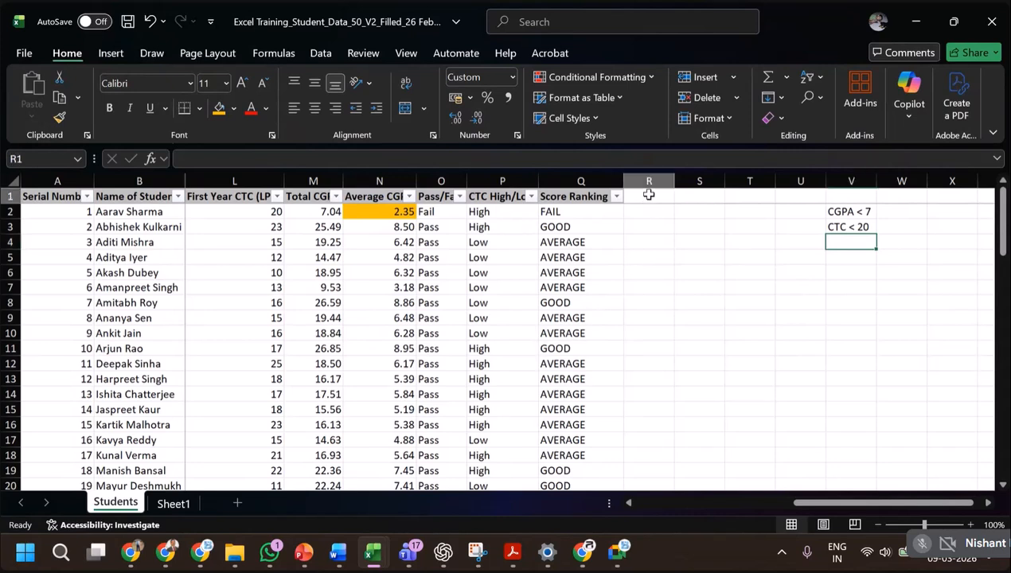
{"action": "type", "text": "High"}
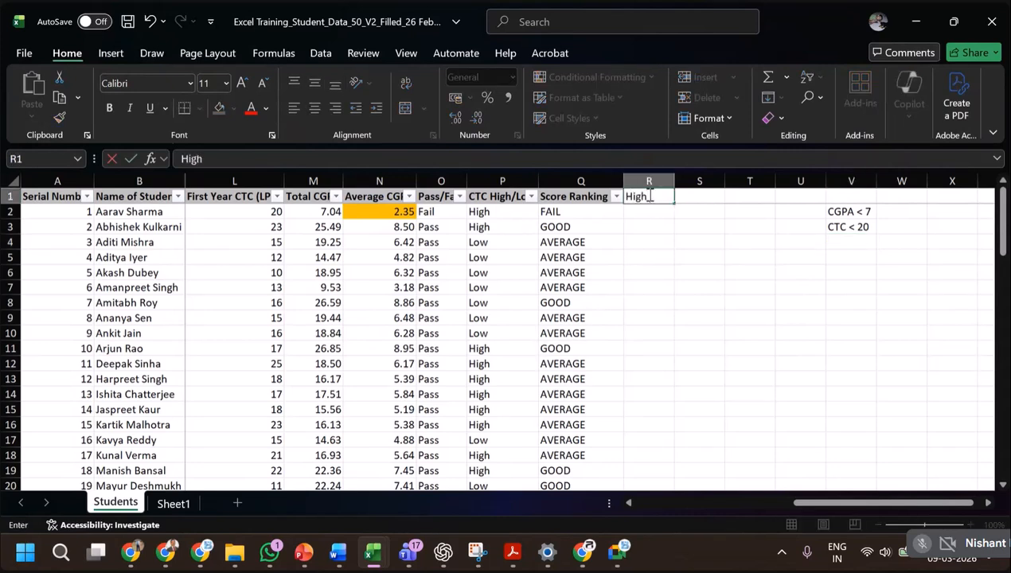
{"action": "type", "text": " Perfoprmar"}
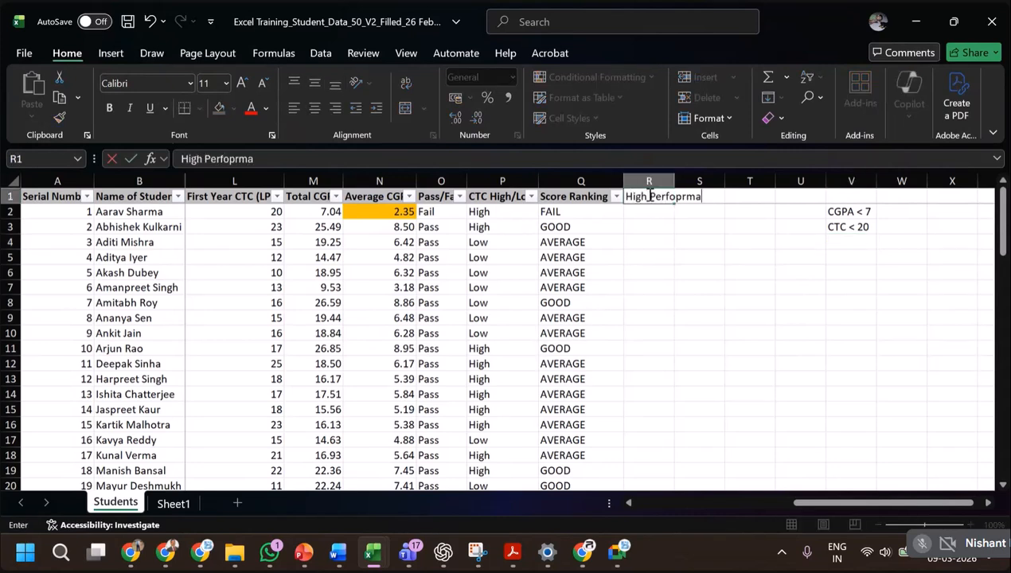
{"action": "key", "text": "BackSpace"}
{"action": "key", "text": "BackSpace"}
{"action": "key", "text": "BackSpace"}
{"action": "key", "text": "BackSpace"}
{"action": "key", "text": "BackSpace"}
{"action": "type", "text": "rmers"}
{"action": "key", "text": "Return"}
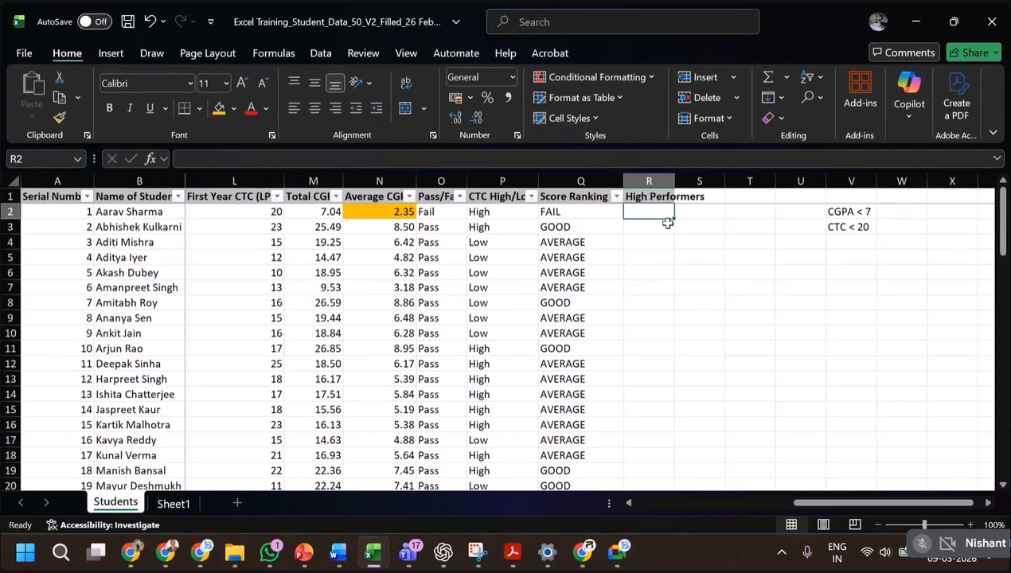
Consult the AND/OR slide in PowerPoint and, back in Excel, begin an IF formula with a nested AND test in R2.
{"action": "key", "text": "alt+Tab"}
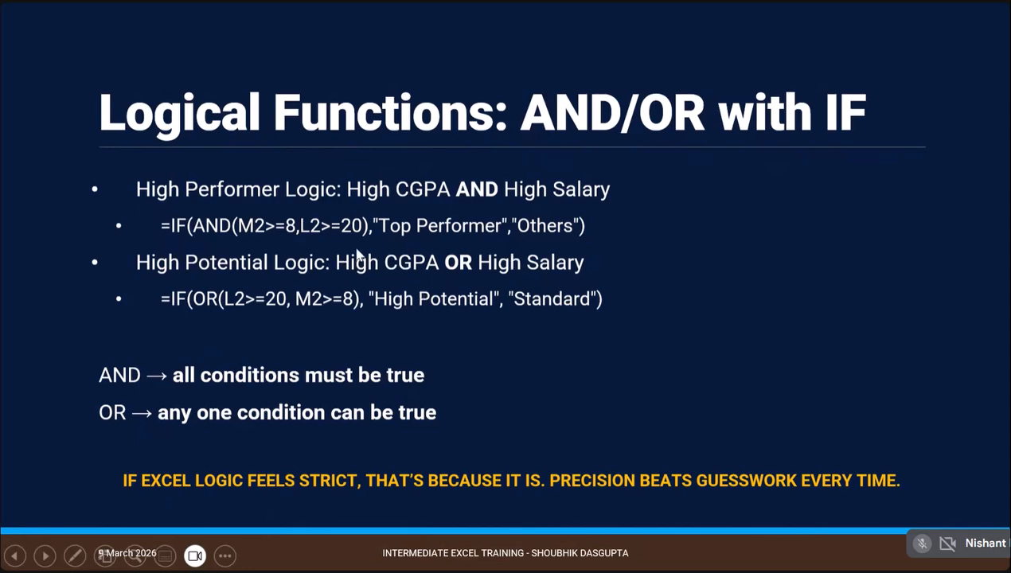
{"action": "key", "text": "alt+Tab"}
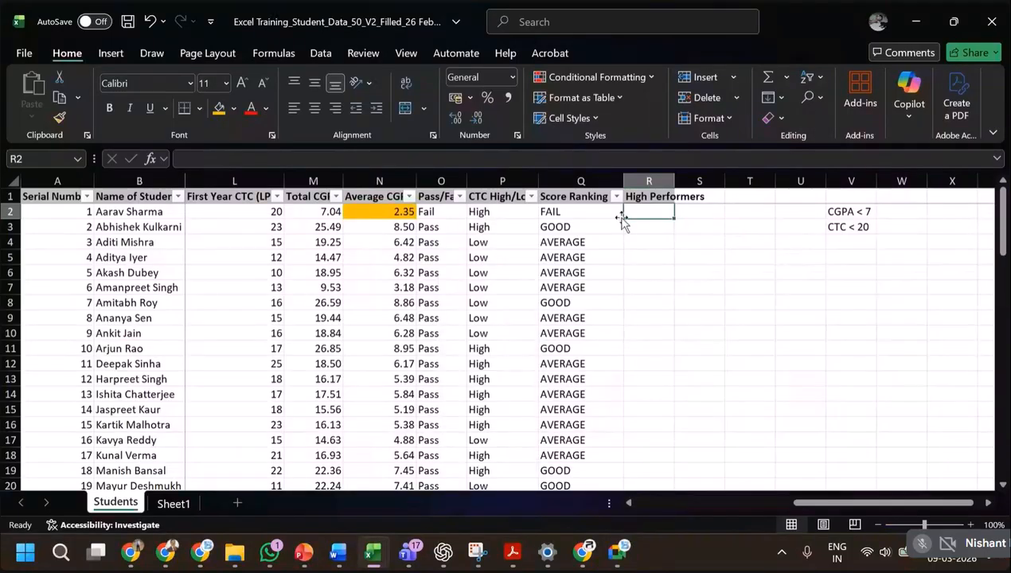
{"action": "type", "text": "="}
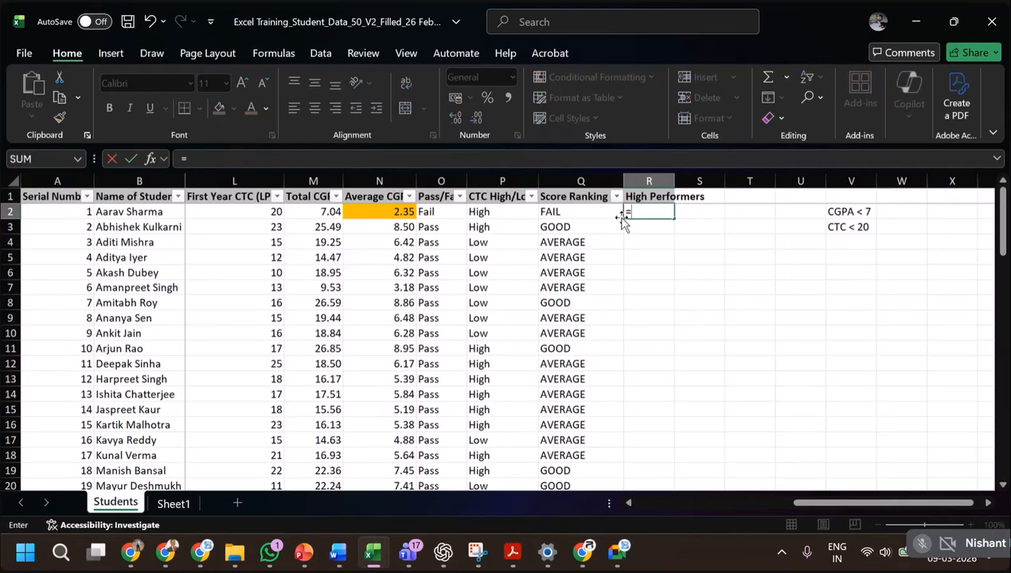
{"action": "type", "text": "if(AND"}
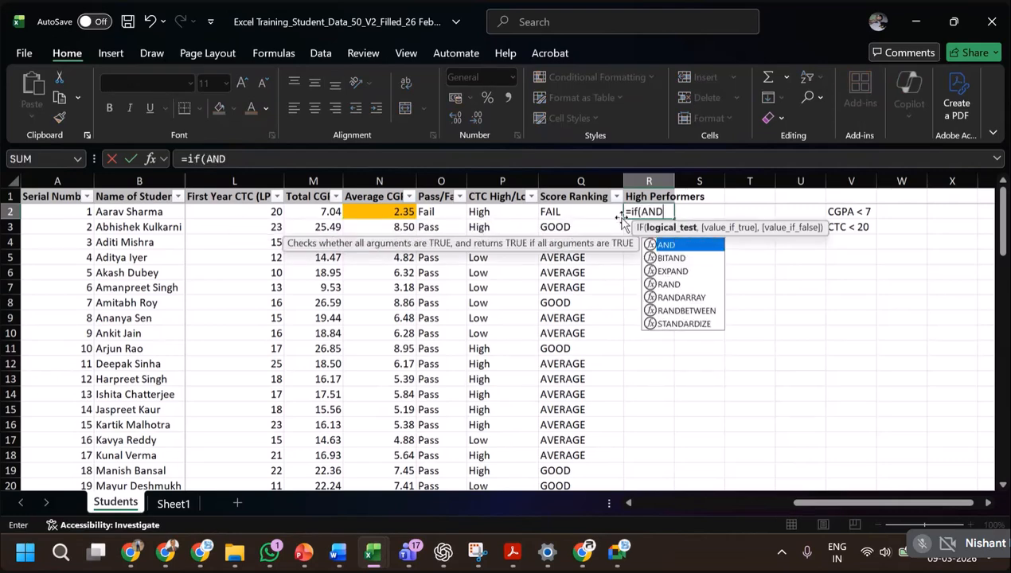
{"action": "key", "text": "alt+Tab"}
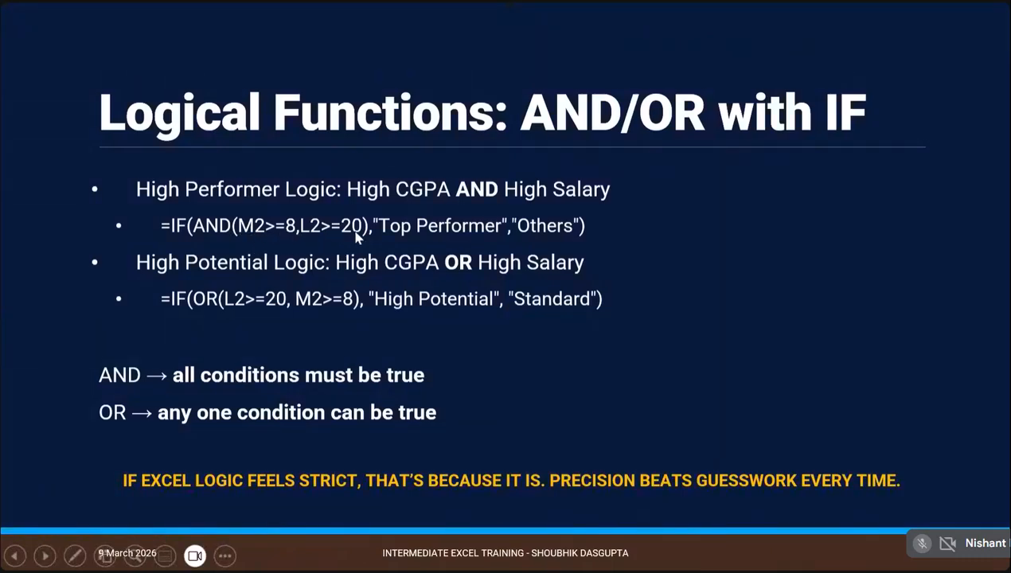
{"action": "key", "text": "alt+Tab"}
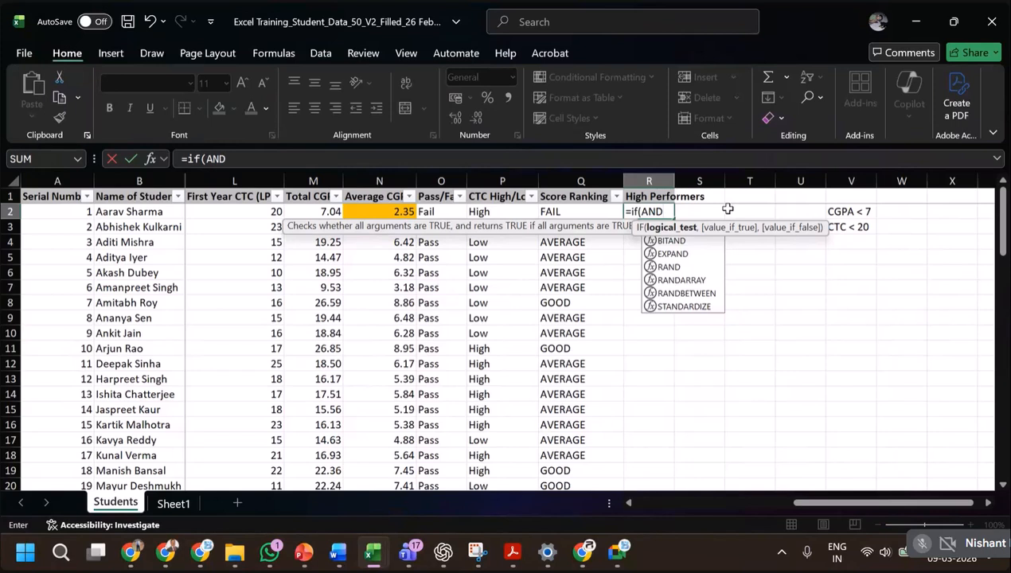
{"action": "type", "text": "("}
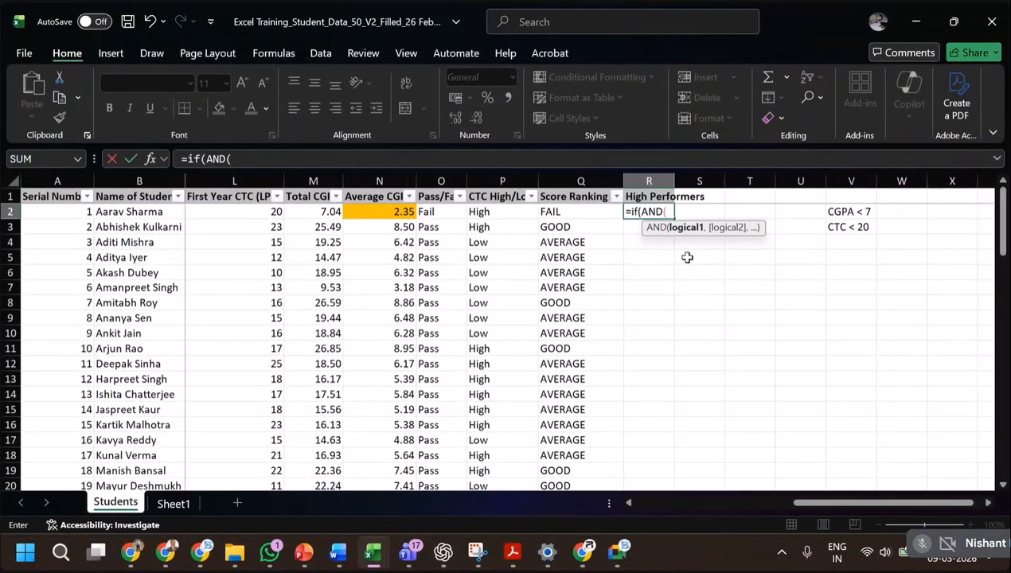
Fill the AND test in R2 with the conditions N2>7 for average CGPA and L2>20 for first-year CTC.
{"action": "left_click", "coordinate": [391, 211]}
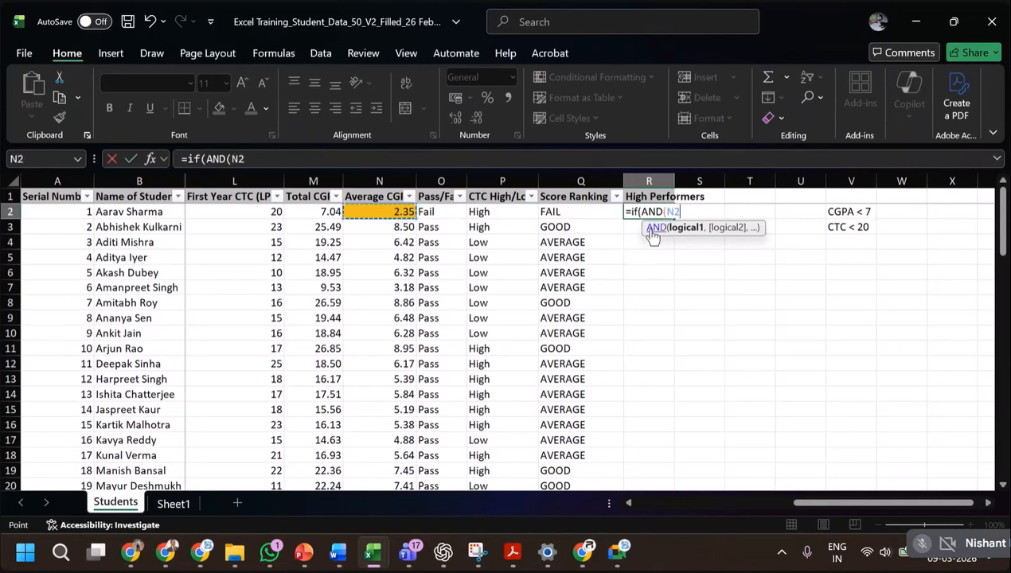
{"action": "type", "text": ">"}
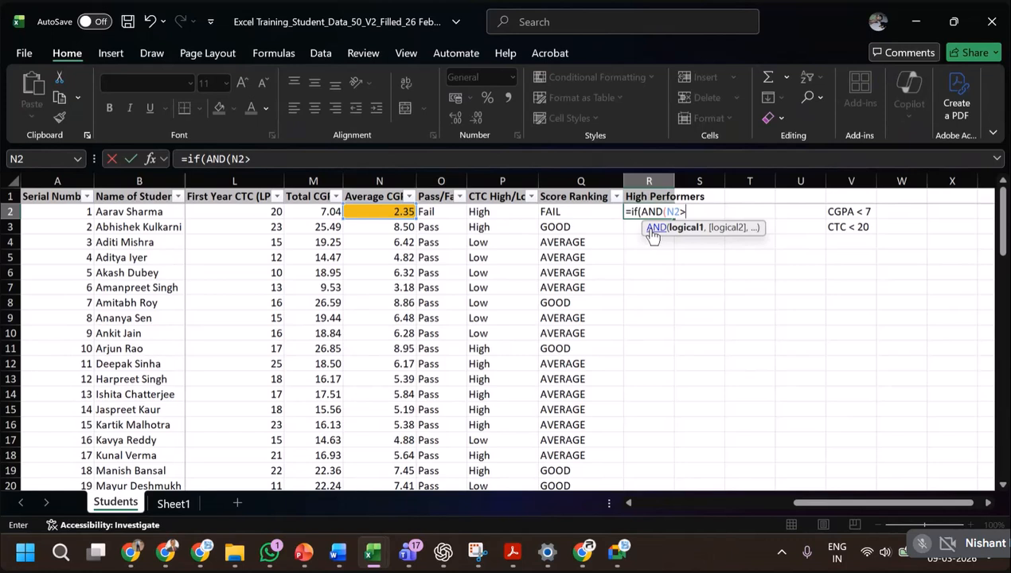
{"action": "type", "text": "7,"}
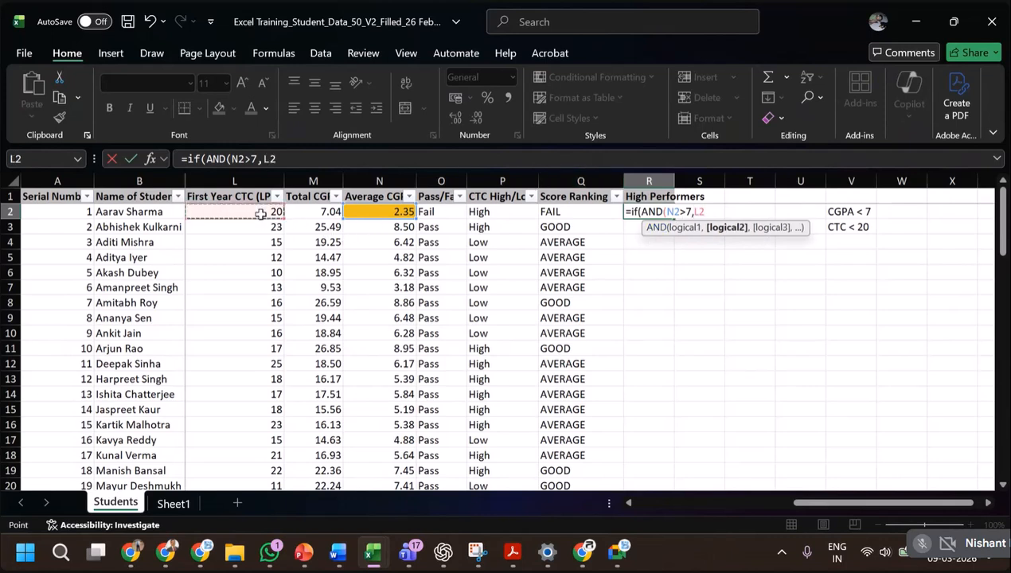
{"action": "type", "text": ">20"}
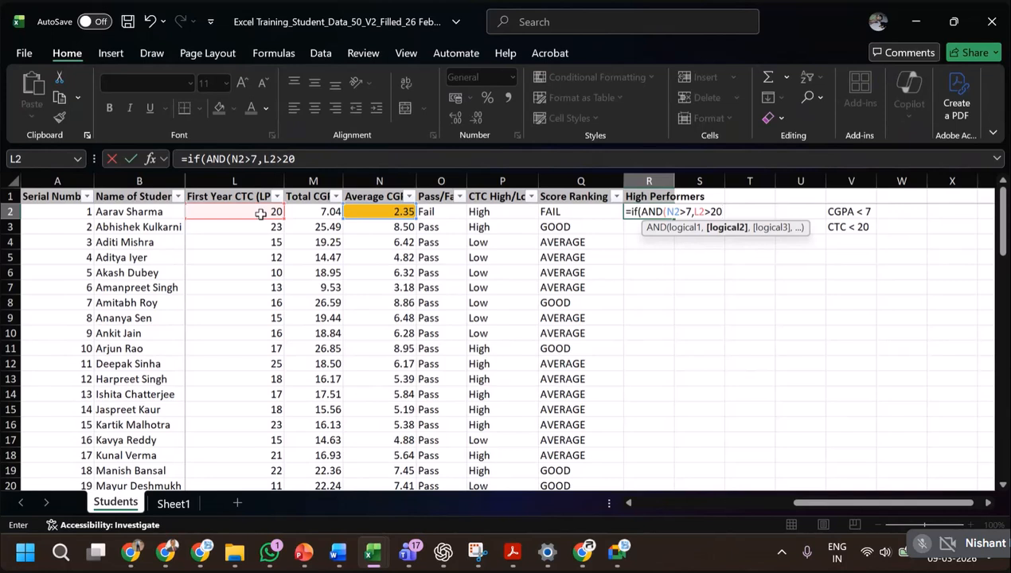
{"action": "type", "text": ")"}
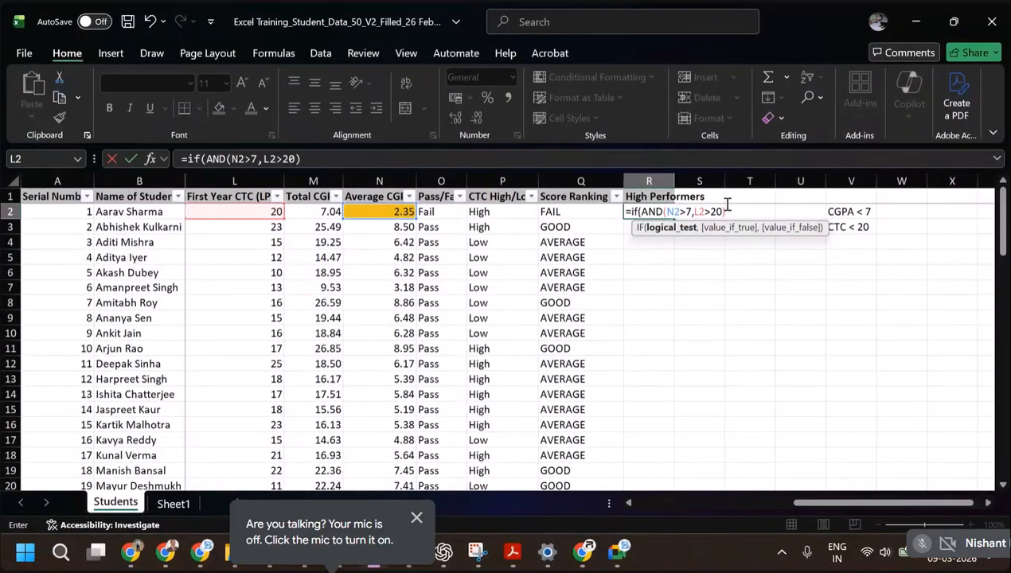
Complete the R2 formula to return "TOP PERFORMER" if true and "AVERAGE" if false, accepting Excel's correction of the missing quotation mark.
{"action": "type", "text": ","}
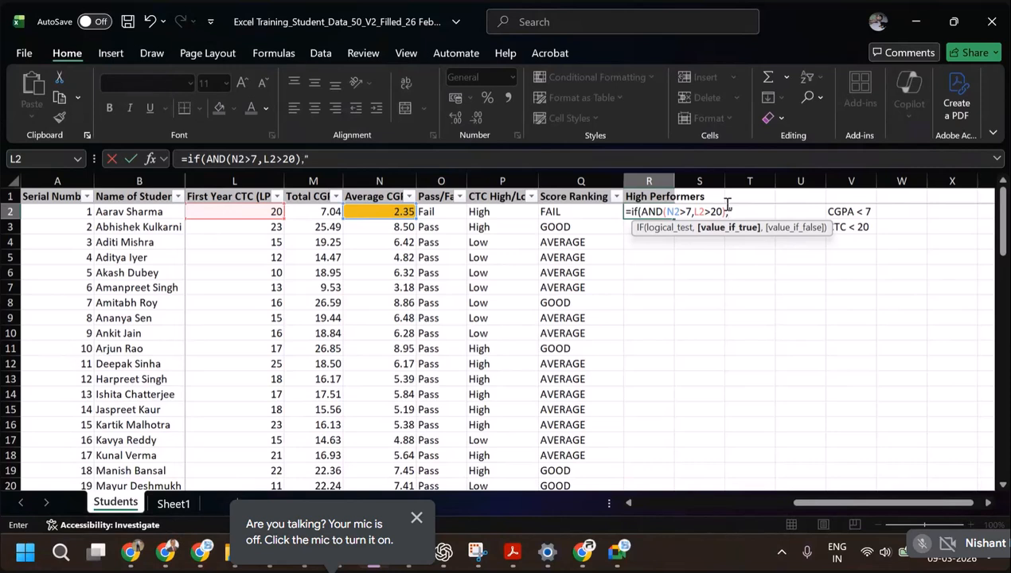
{"action": "type", "text": "\"TOP PERFORMER"}
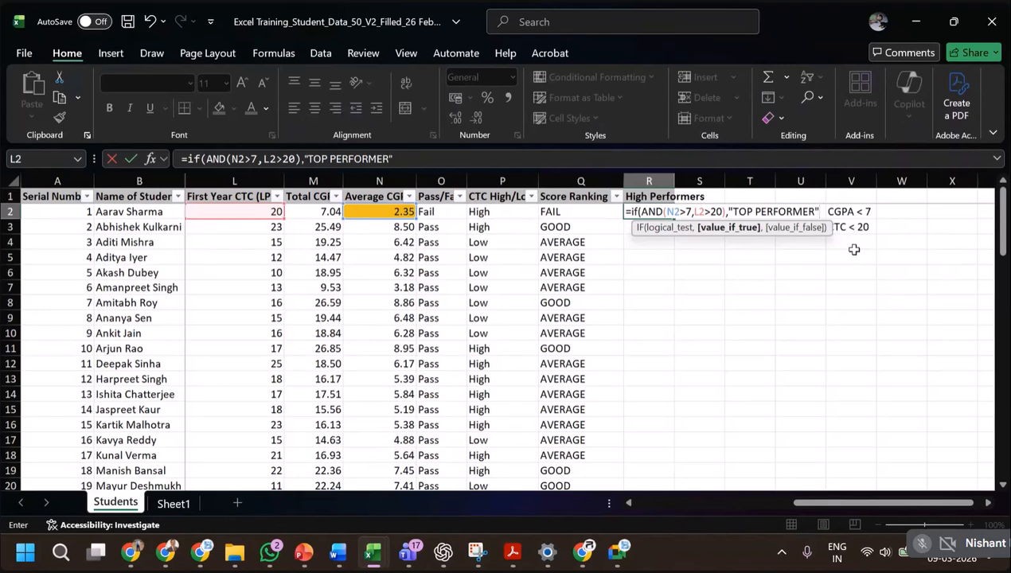
{"action": "type", "text": ",\"AVERAGE"}
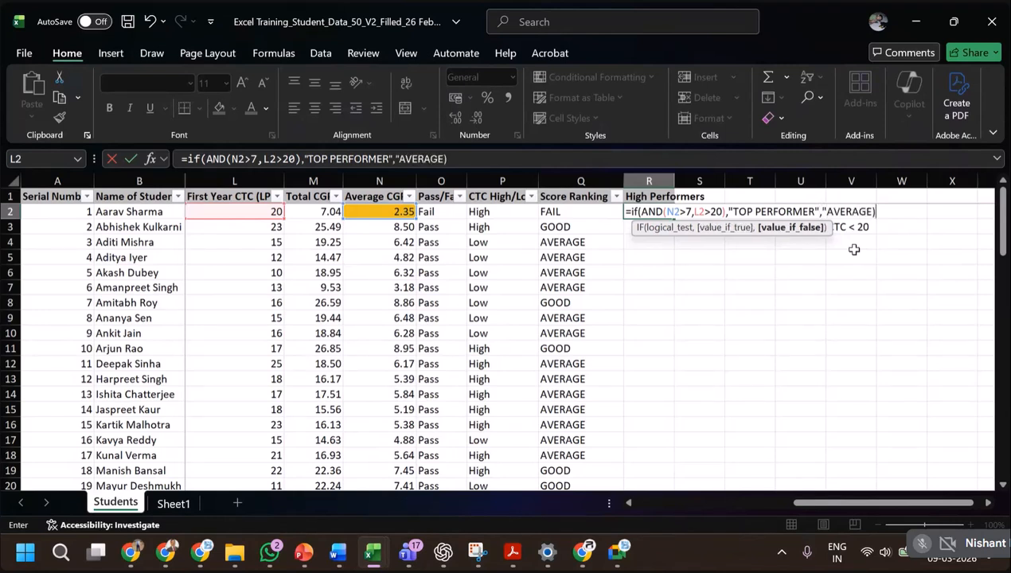
{"action": "type", "text": "\"))"}
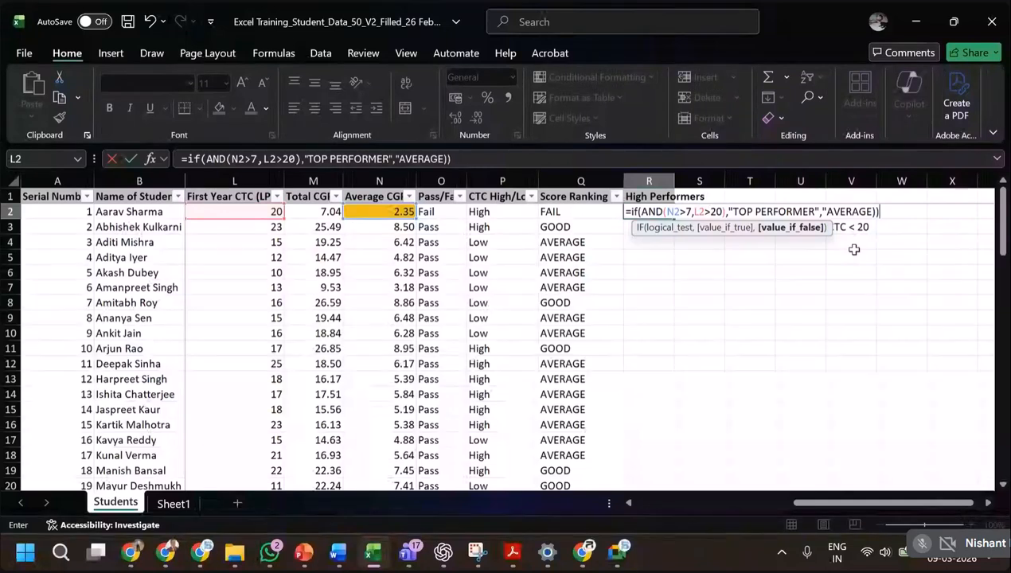
{"action": "key", "text": "BackSpace"}
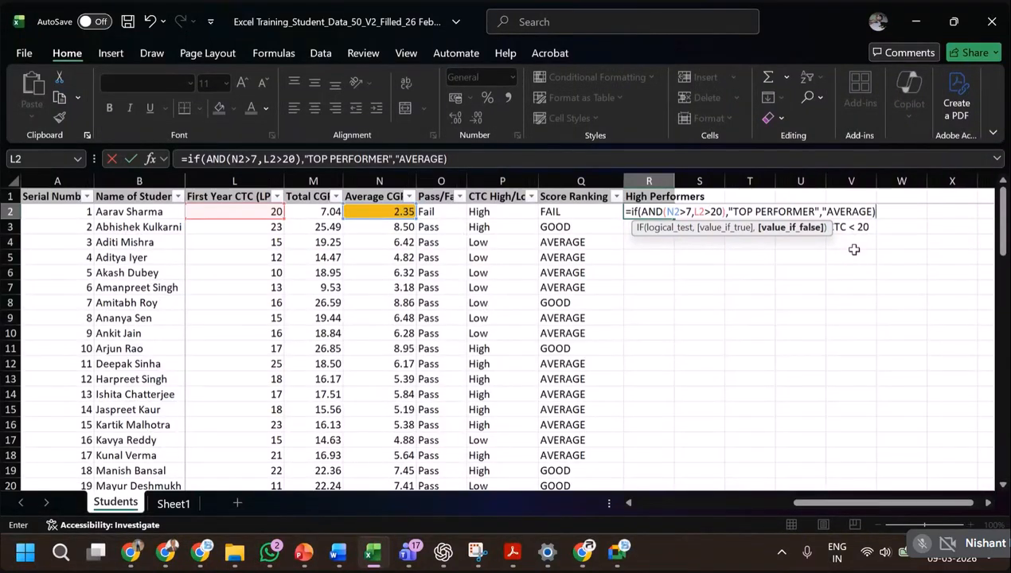
{"action": "key", "text": "Return"}
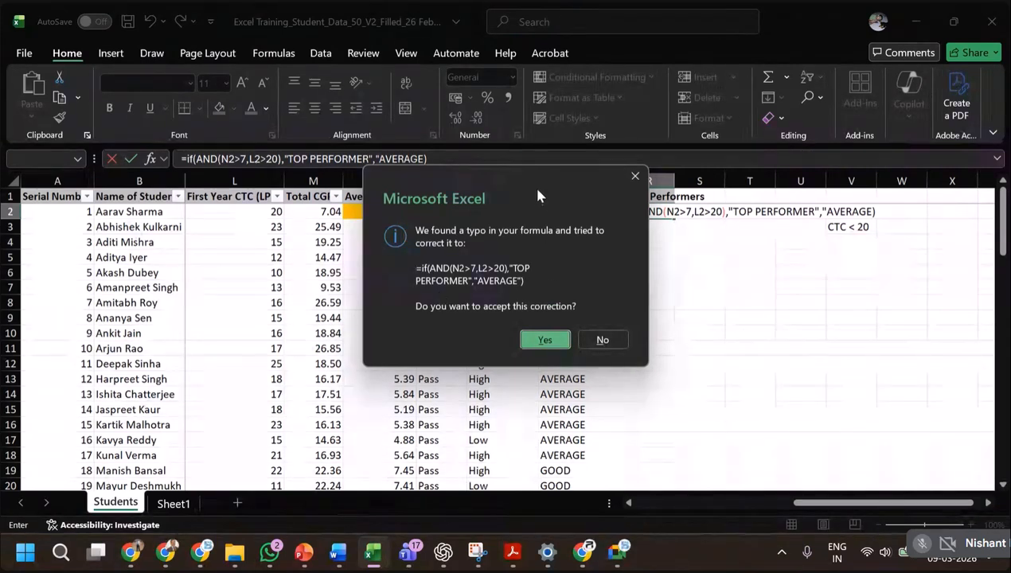
{"action": "left_click_drag", "start_coordinate": [541, 185], "coordinate": [453, 190]}
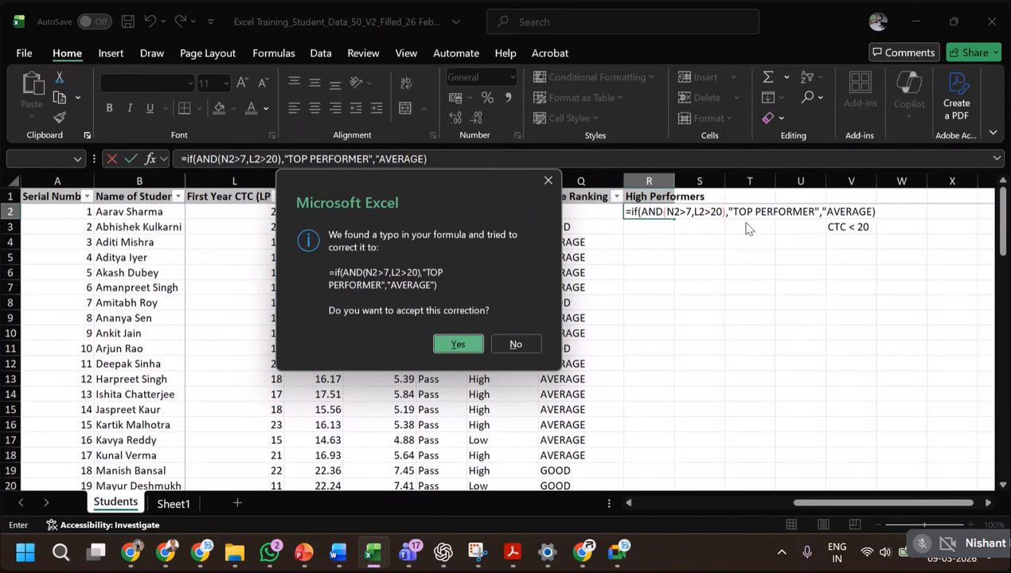
{"action": "left_click", "coordinate": [455, 349]}
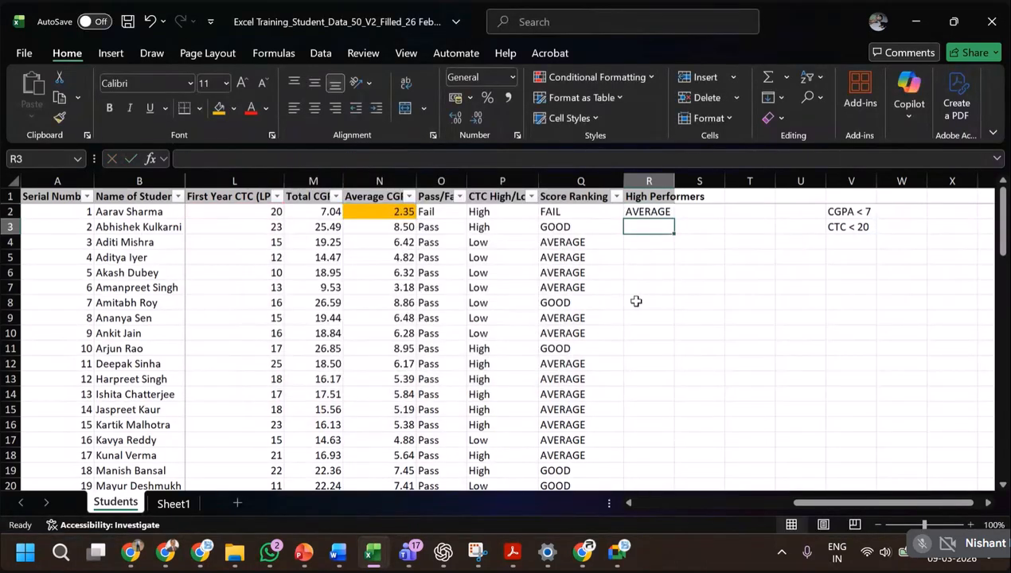
Review the R2 formula and the first student's CTC, and change the criterion in V2 to CGPA > 7.
{"action": "left_click", "coordinate": [655, 211]}
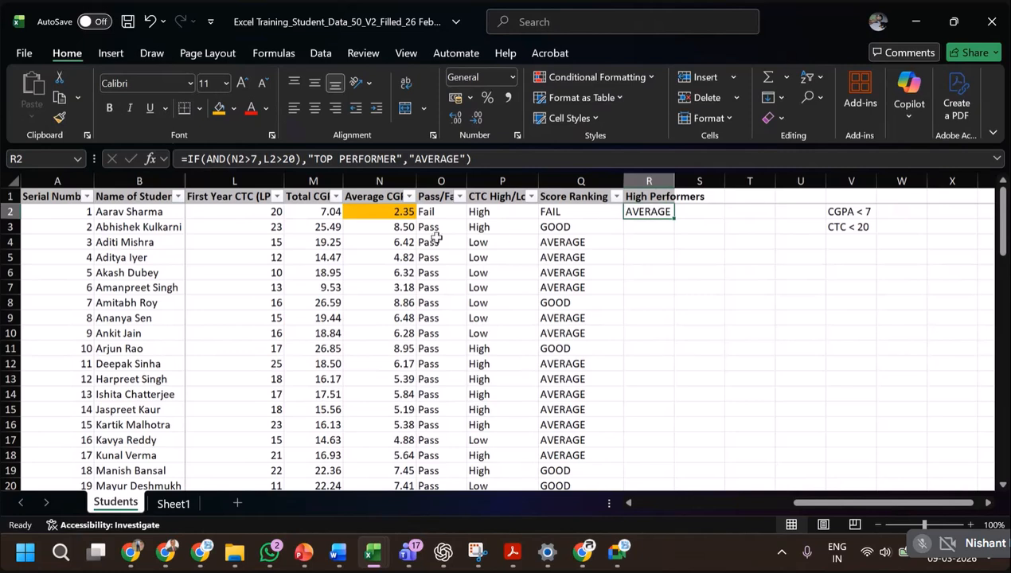
{"action": "left_click", "coordinate": [270, 213]}
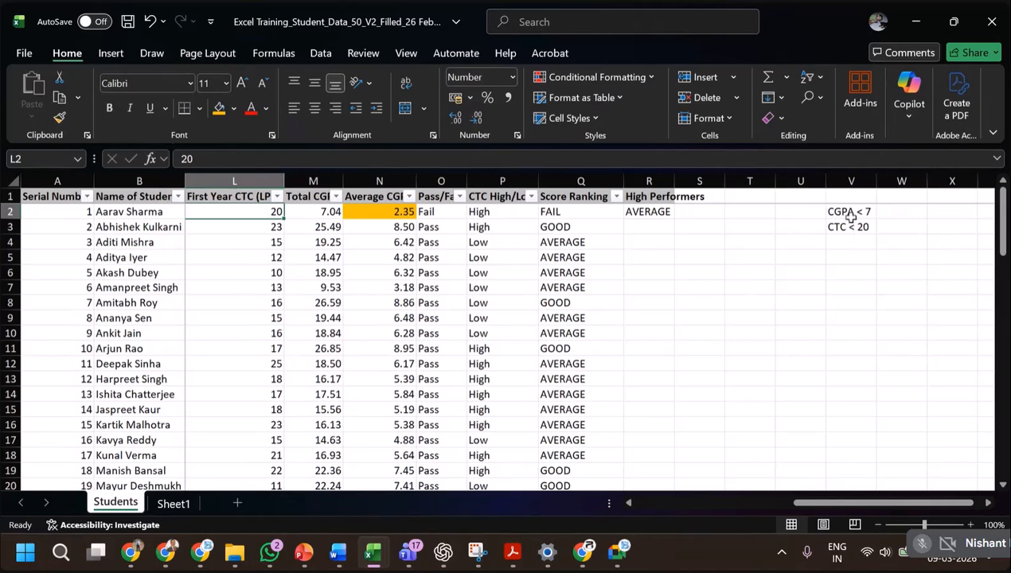
{"action": "left_click", "coordinate": [845, 217]}
{"action": "left_click", "coordinate": [208, 160]}
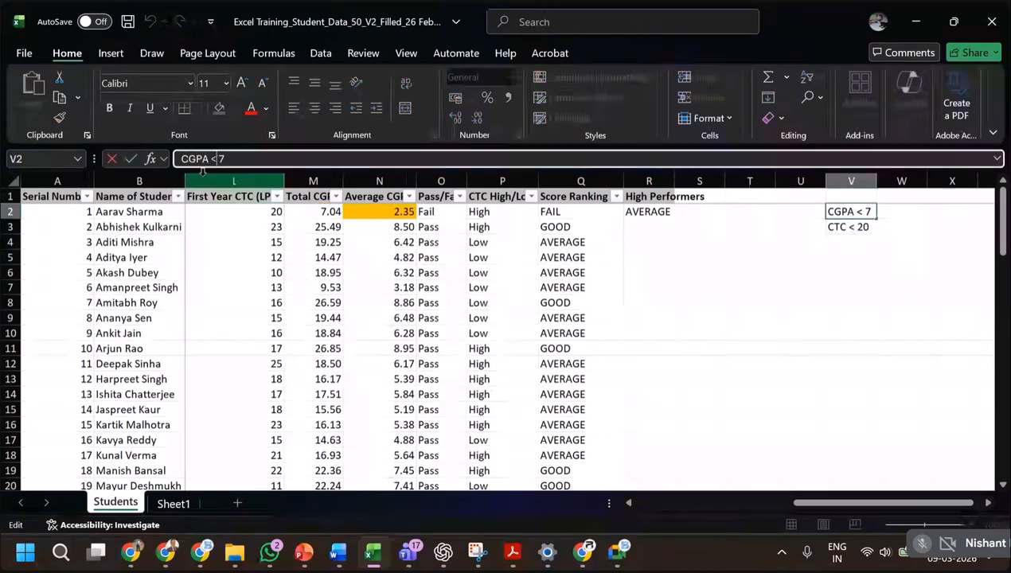
{"action": "key", "text": "BackSpace"}
{"action": "type", "text": ">"}
{"action": "key", "text": "Return"}
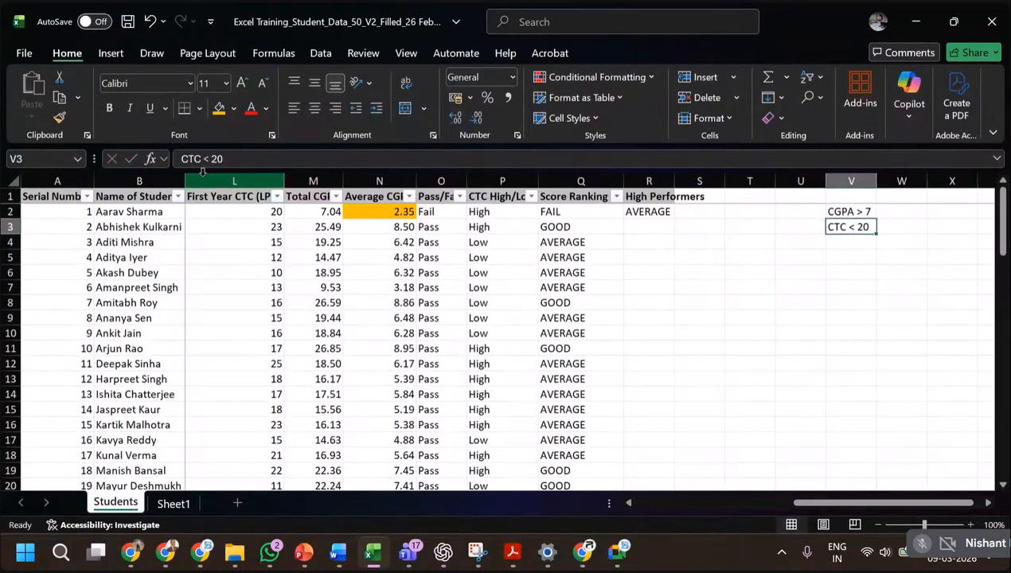
Change the CTC criterion in V3 to CTC > 20.
{"action": "left_click", "coordinate": [208, 159]}
{"action": "key", "text": "BackSpace"}
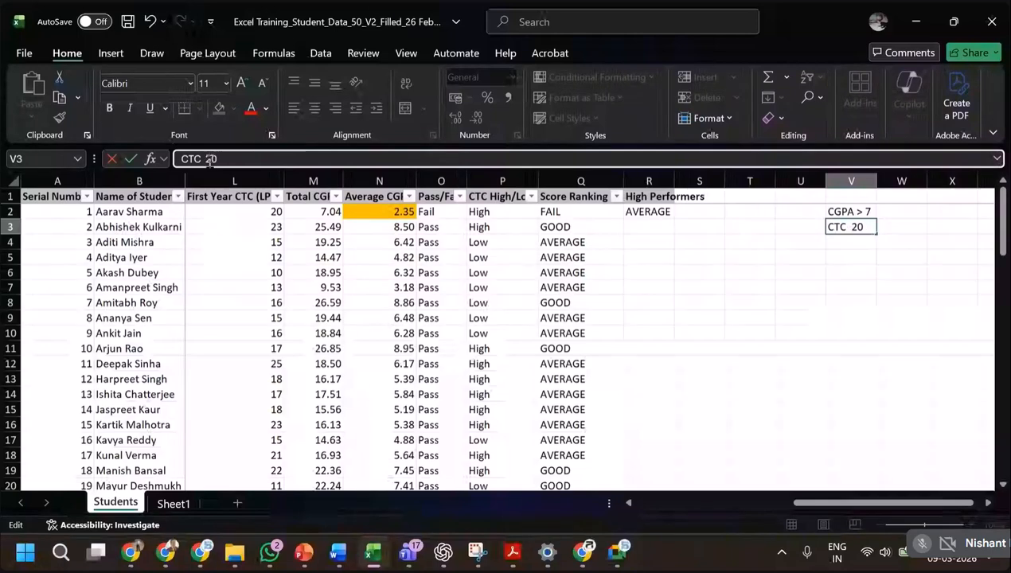
{"action": "type", "text": ">"}
{"action": "key", "text": "Return"}
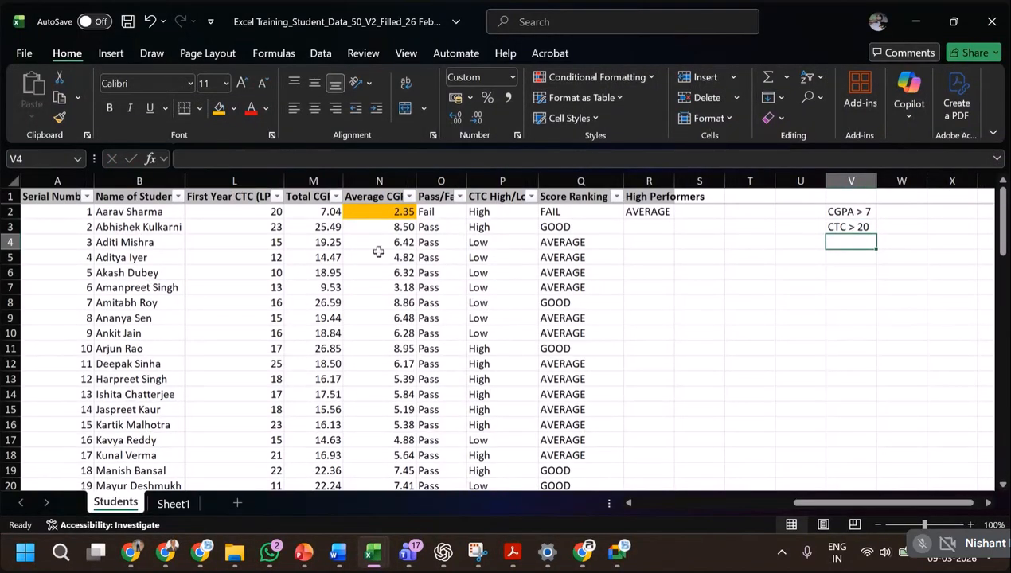
Fill the R2 formula down the High Performers column and check row 3's result against its average CGPA and first-year CTC.
{"action": "left_click", "coordinate": [627, 212]}
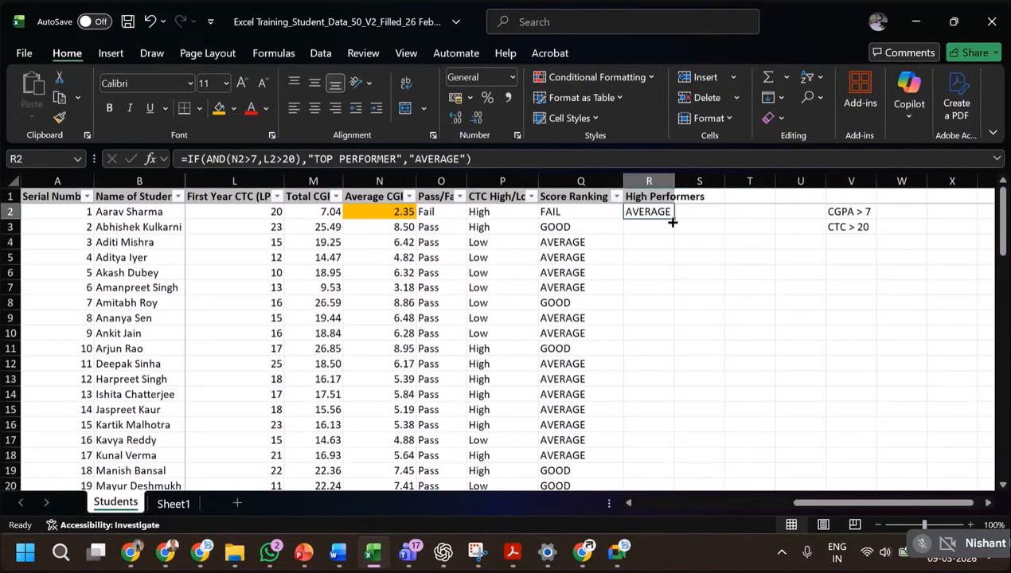
{"action": "double_click", "coordinate": [676, 219]}
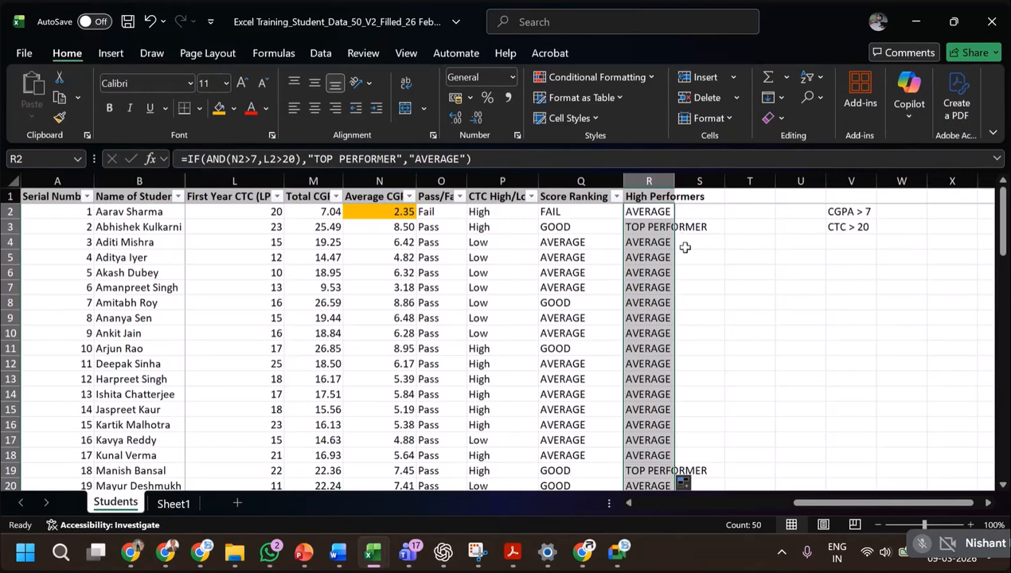
{"action": "left_click", "coordinate": [649, 224]}
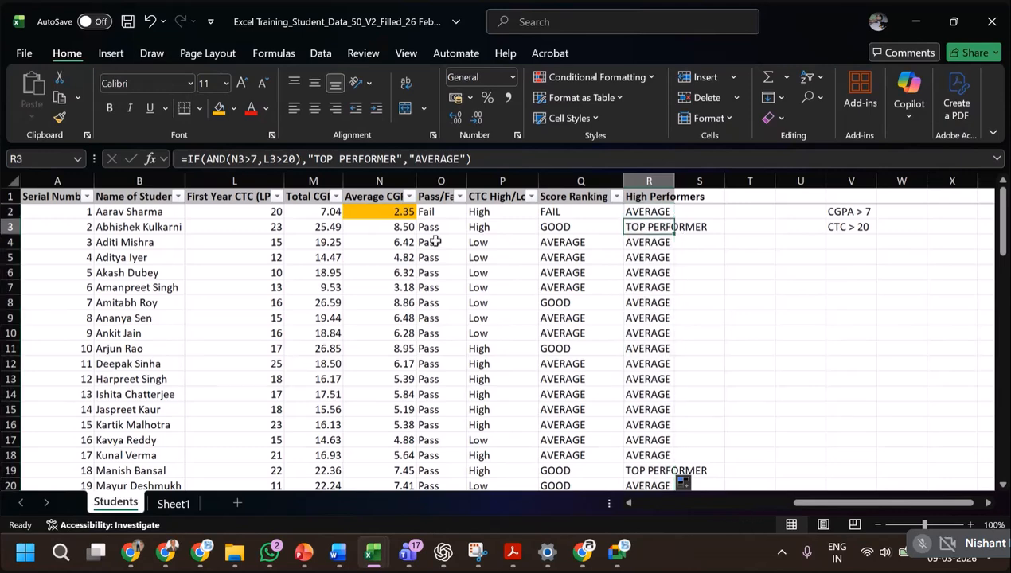
{"action": "left_click", "coordinate": [396, 228]}
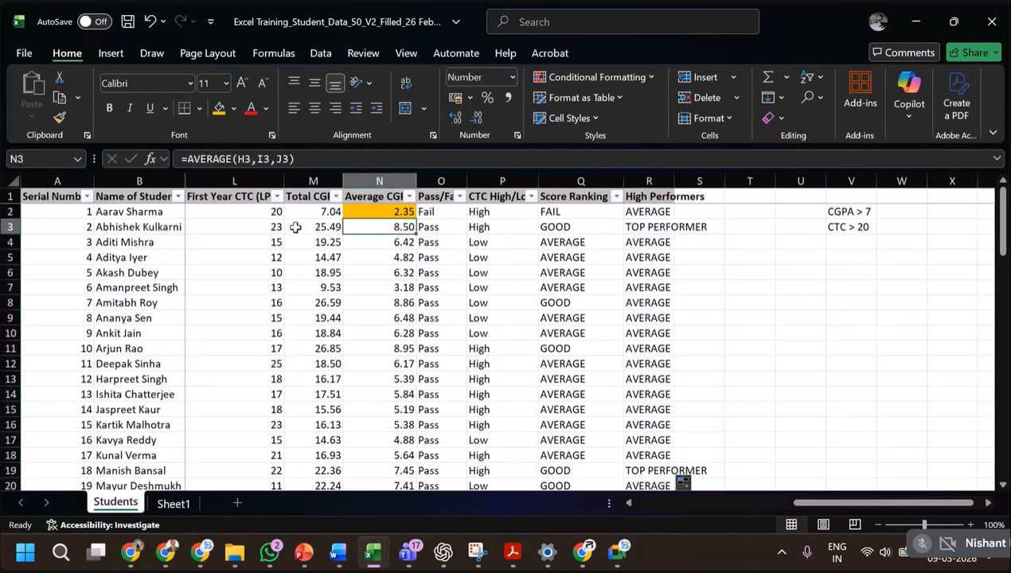
{"action": "left_click", "coordinate": [271, 227]}
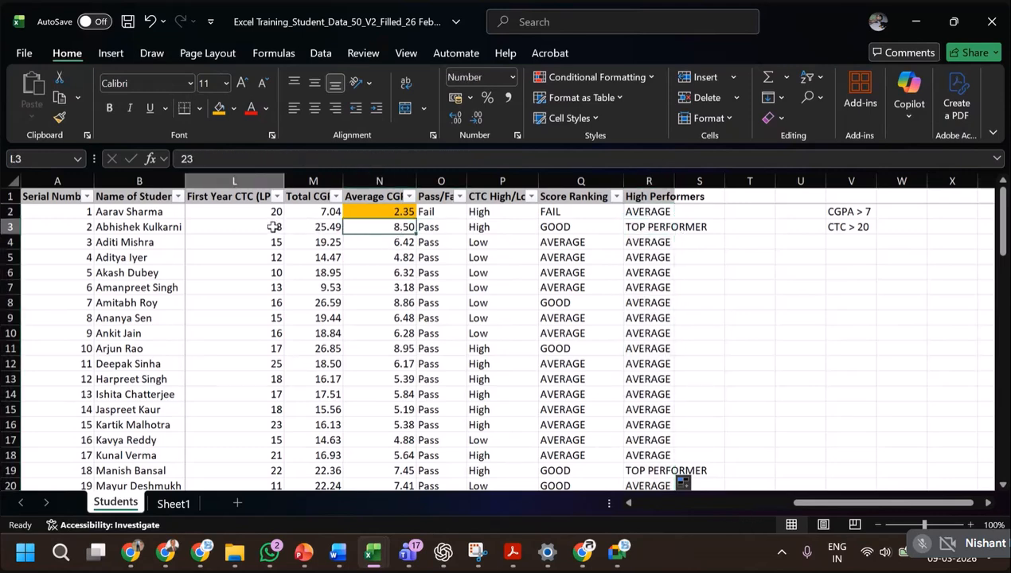
{"action": "left_click", "coordinate": [383, 231]}
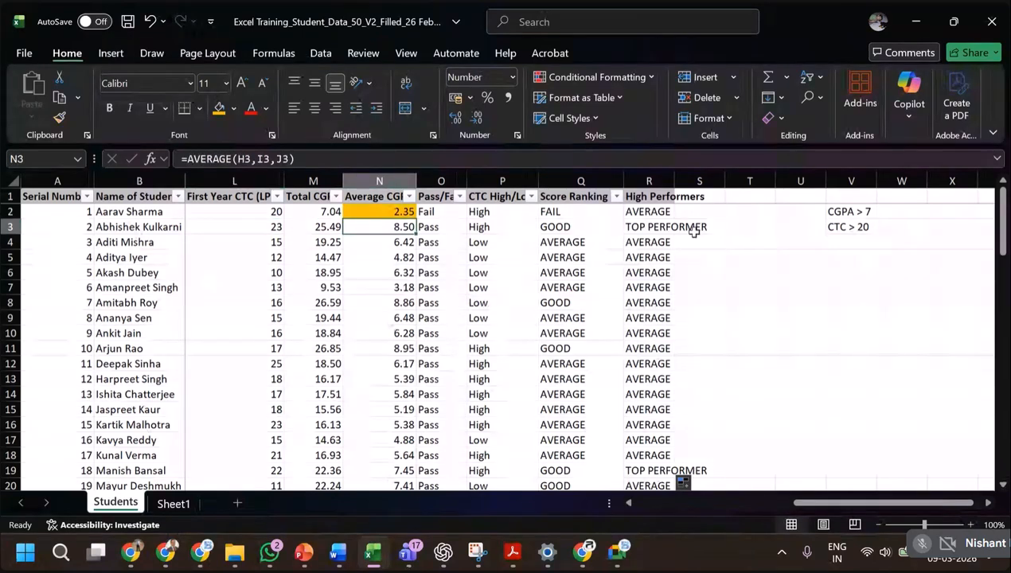
{"action": "left_click", "coordinate": [668, 227]}
Check the High Performers results in rows 19, 16 and 38 against each student's first-year CTC and average CGPA.
{"action": "scroll", "coordinate": [670, 400], "scroll_direction": "down", "scroll_amount": 2}
{"action": "scroll", "coordinate": [674, 400], "scroll_direction": "down", "scroll_amount": 1}
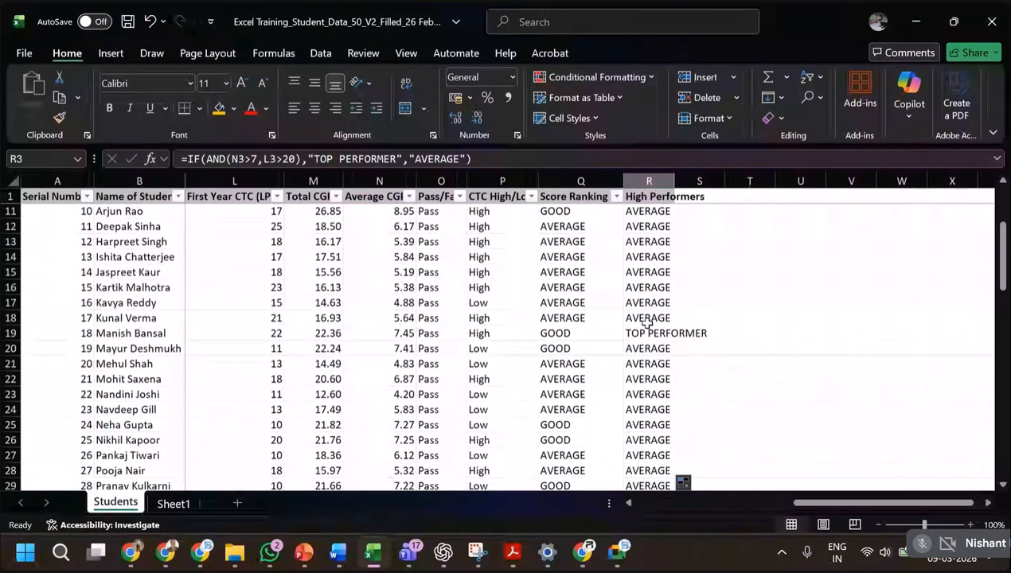
{"action": "left_click", "coordinate": [645, 334]}
{"action": "left_click", "coordinate": [280, 339]}
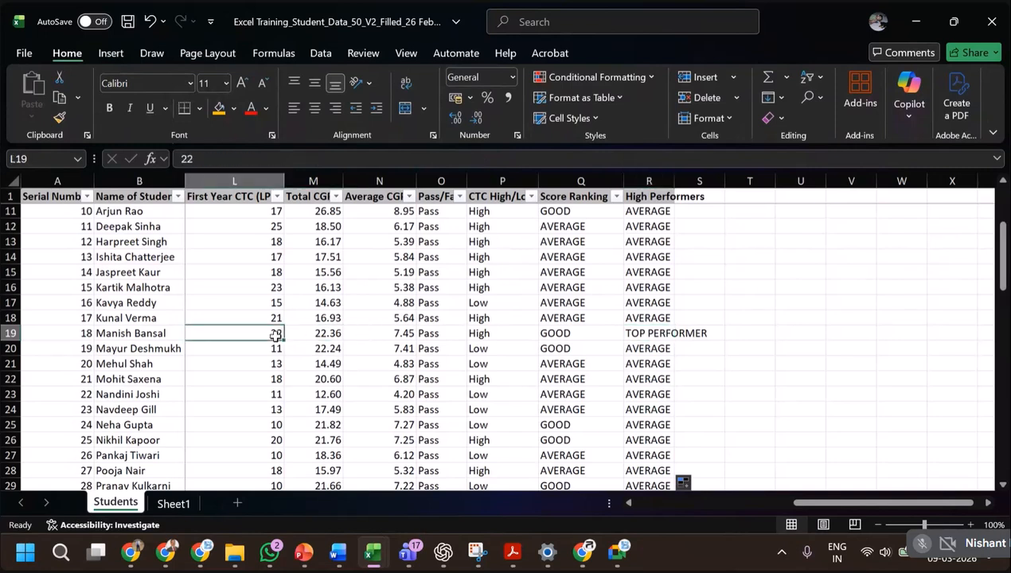
{"action": "left_click", "coordinate": [404, 333]}
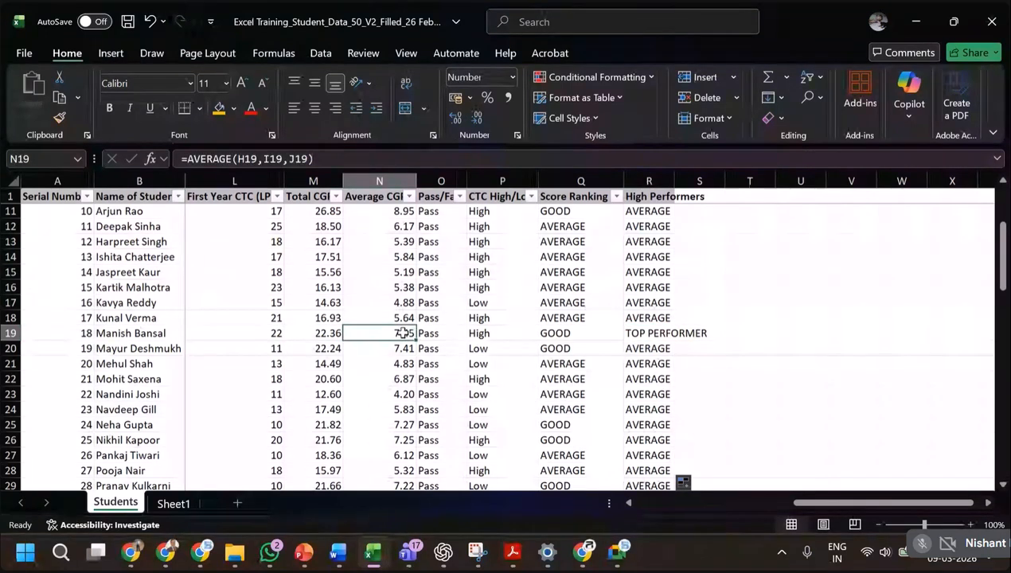
{"action": "left_click", "coordinate": [636, 286]}
{"action": "left_click", "coordinate": [254, 289]}
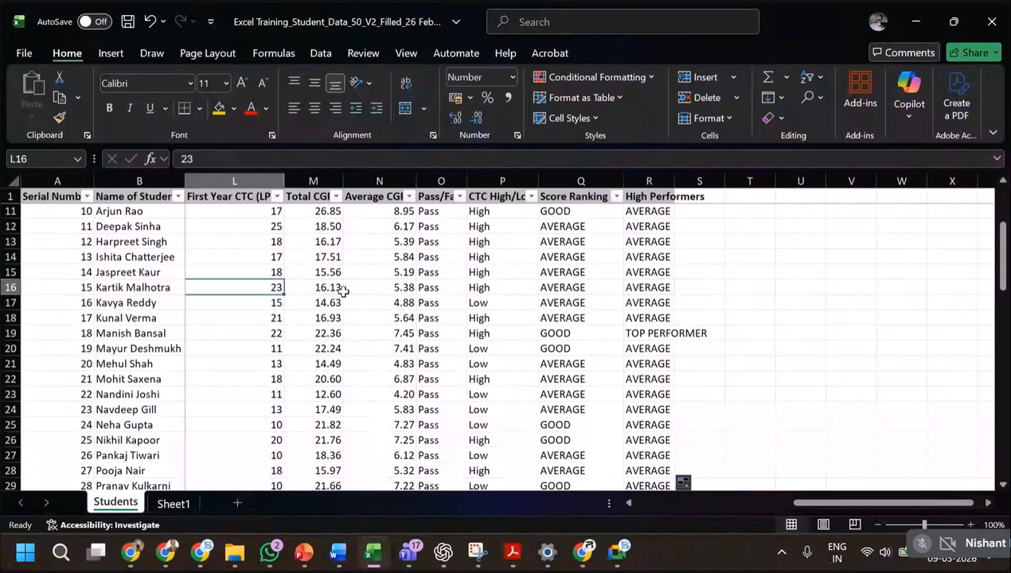
{"action": "left_click", "coordinate": [390, 289]}
{"action": "scroll", "coordinate": [665, 343], "scroll_direction": "down", "scroll_amount": 5}
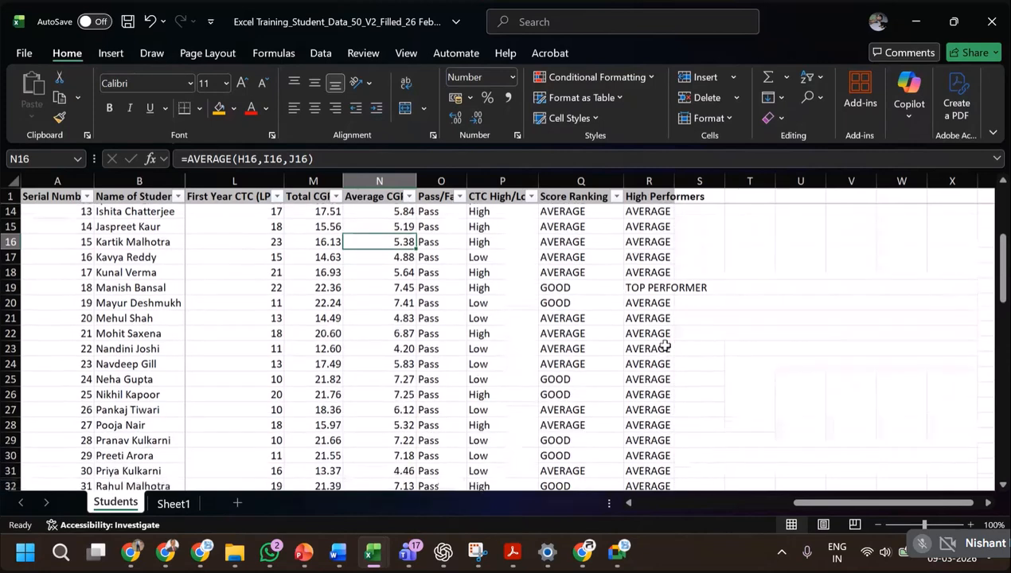
{"action": "left_click", "coordinate": [669, 392]}
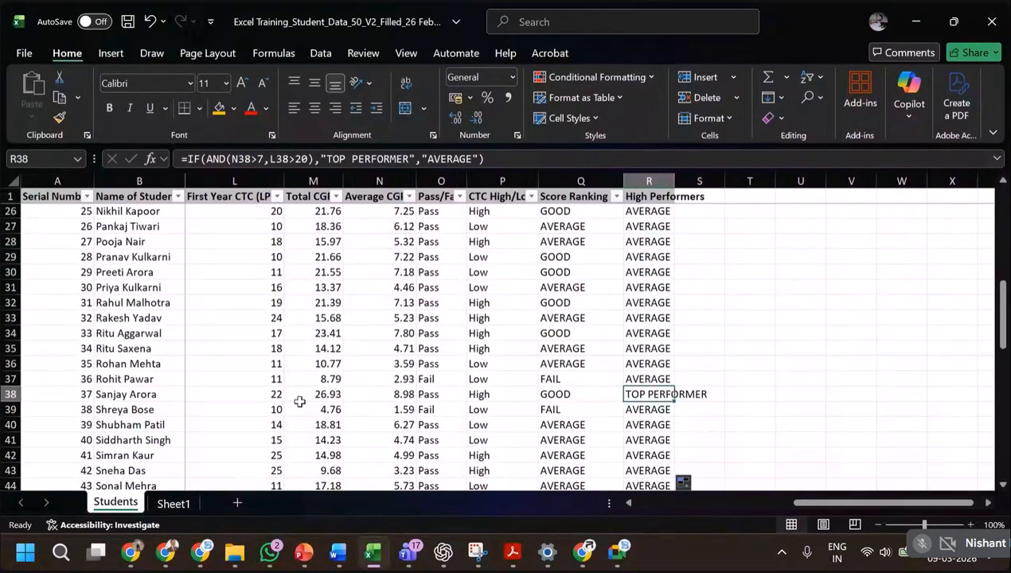
{"action": "left_click", "coordinate": [258, 391]}
{"action": "left_click", "coordinate": [408, 394]}
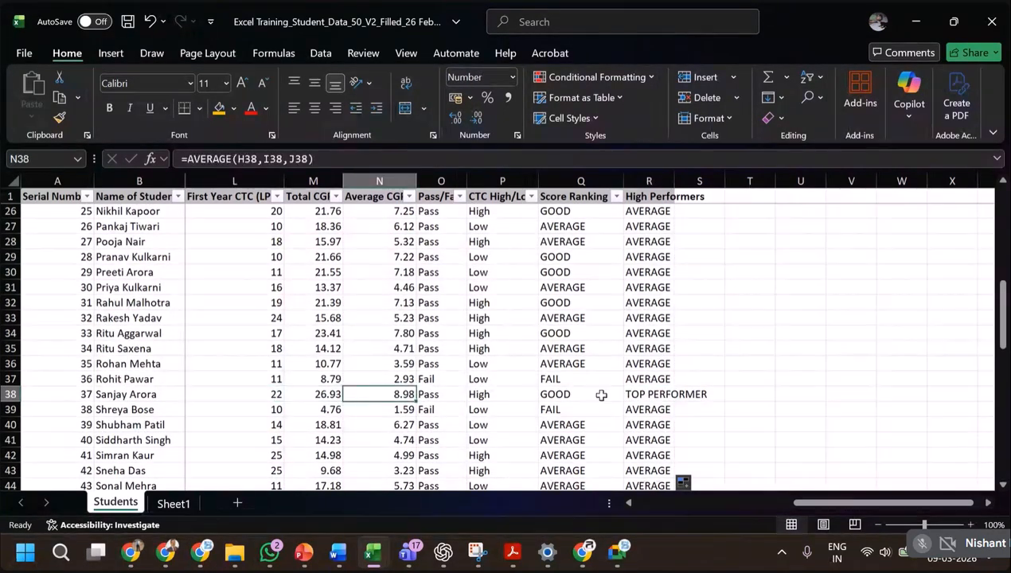
{"action": "scroll", "coordinate": [609, 397], "scroll_direction": "down", "scroll_amount": 5}
Auto-fit the width of the High Performers column, then consult the AND/OR with IF slide in PowerPoint and return to Excel.
{"action": "scroll", "coordinate": [773, 374], "scroll_direction": "up", "scroll_amount": 13}
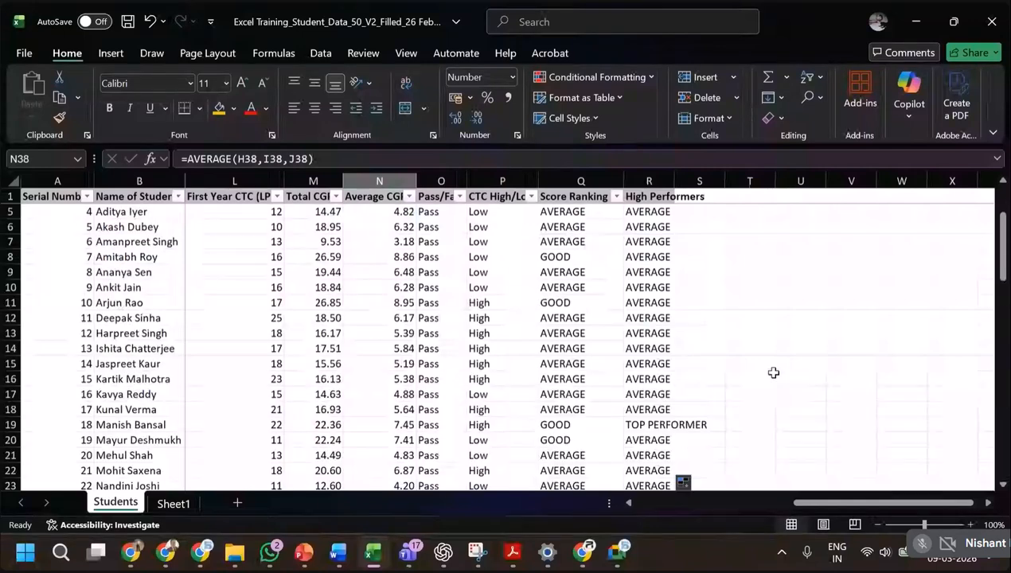
{"action": "double_click", "coordinate": [674, 178]}
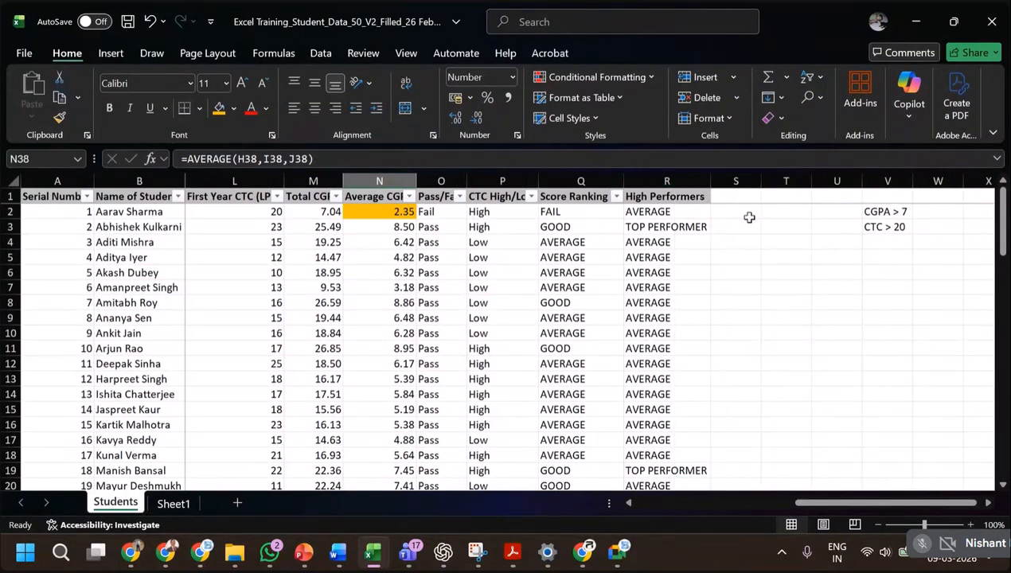
{"action": "key", "text": "alt+Tab"}
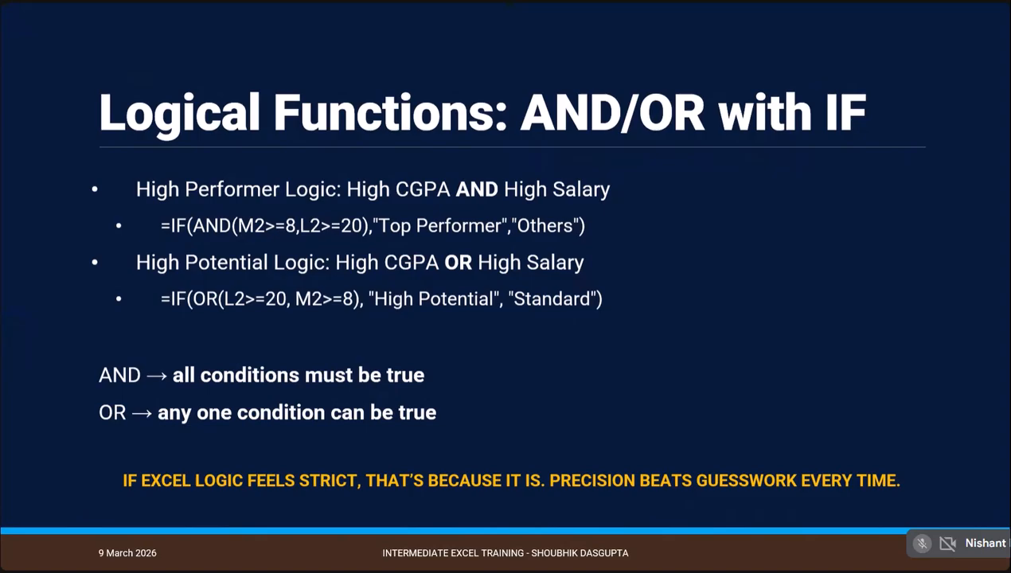
{"action": "key", "text": "alt+Tab"}
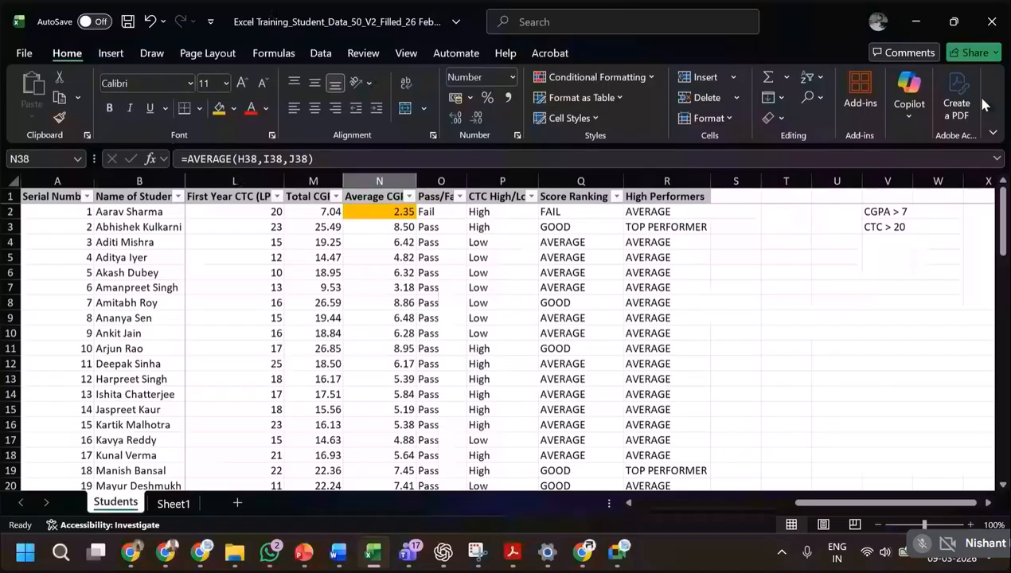
Enter the column header "High Potential" in S1.
{"action": "left_click", "coordinate": [721, 196]}
{"action": "type", "text": "High P"}
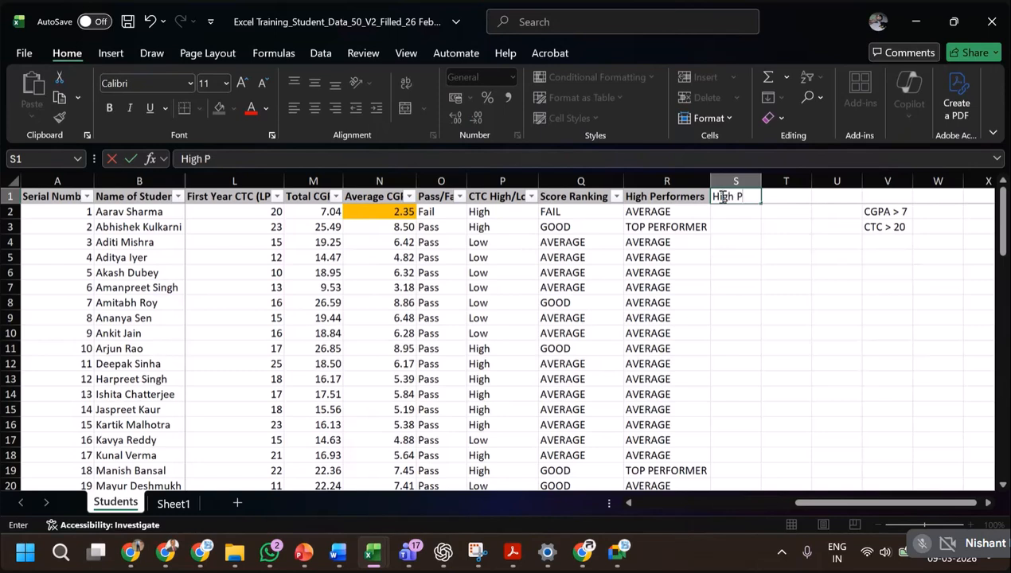
{"action": "type", "text": "otential"}
{"action": "key", "text": "Return"}
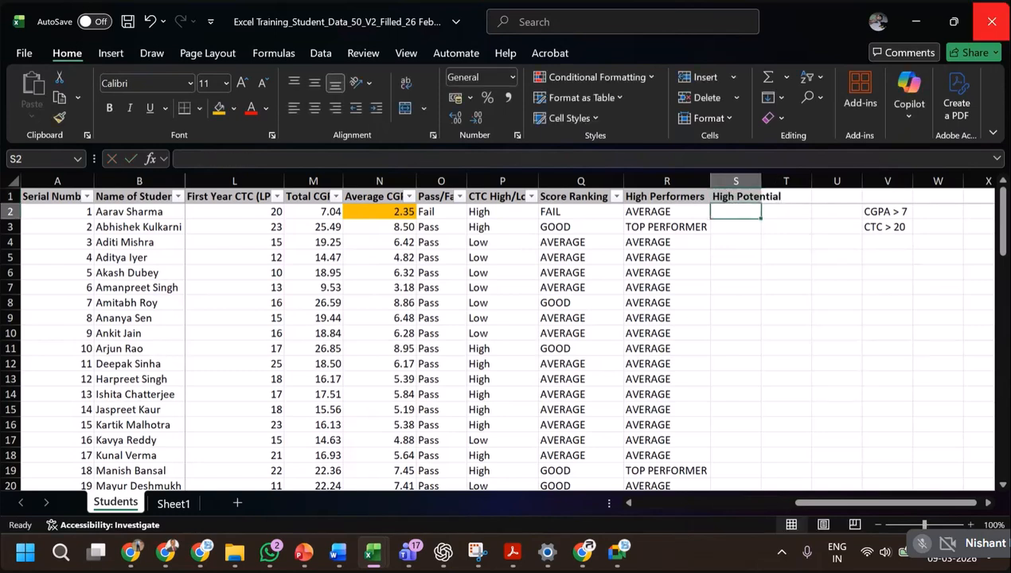
Begin an IF formula with a nested OR test in S2.
{"action": "type", "text": "="}
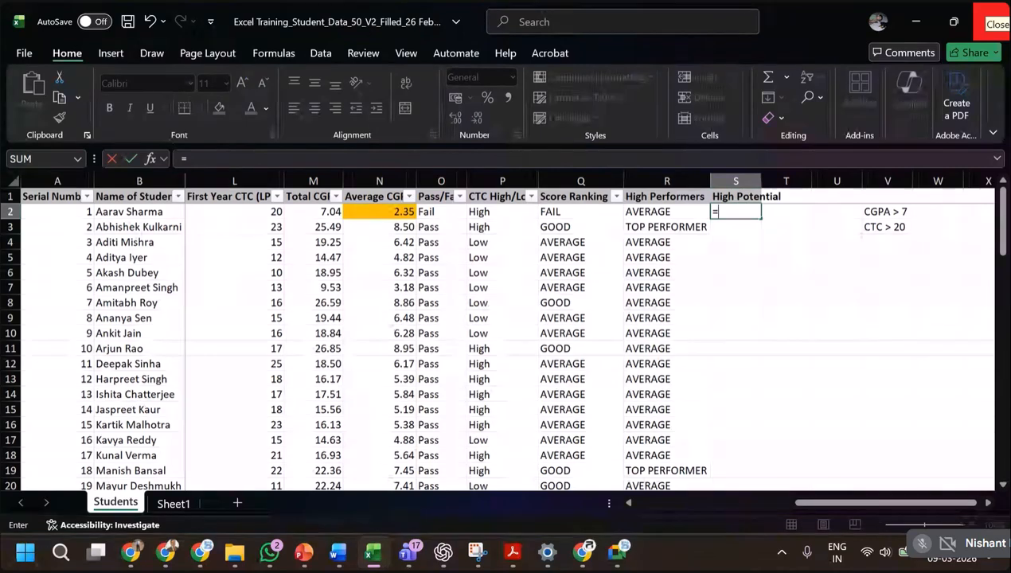
{"action": "type", "text": "if("}
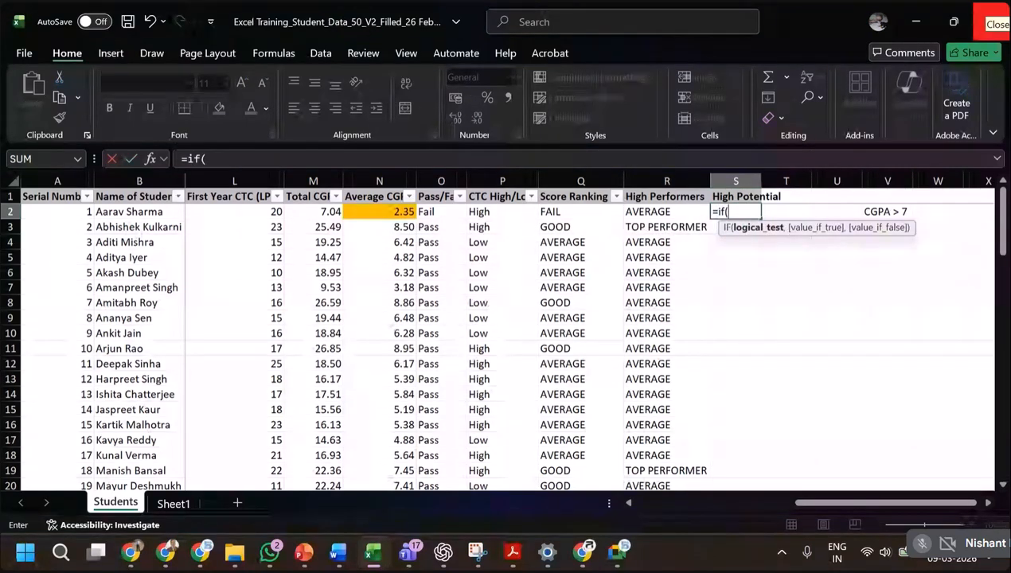
{"action": "type", "text": "or"}
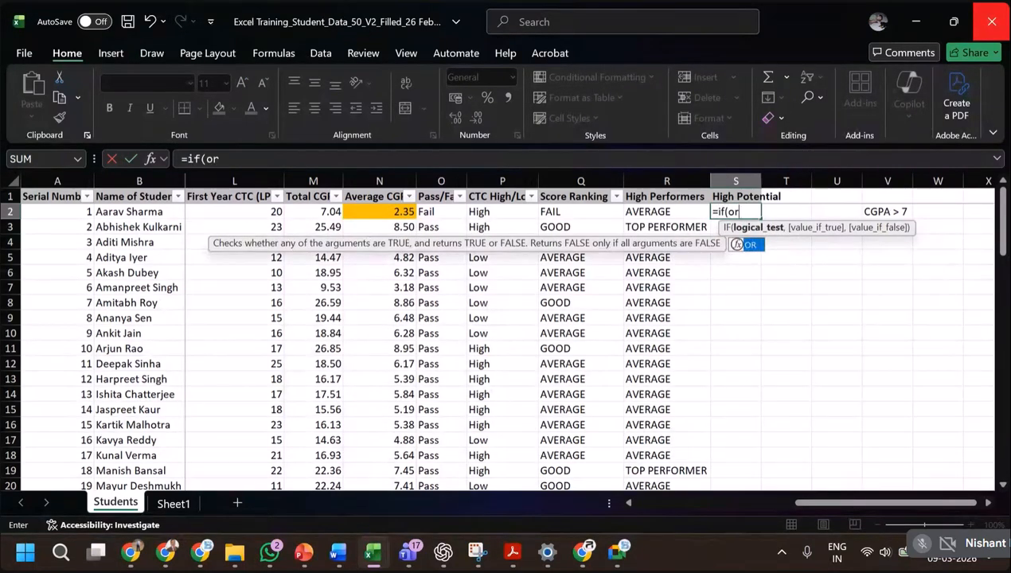
{"action": "type", "text": "("}
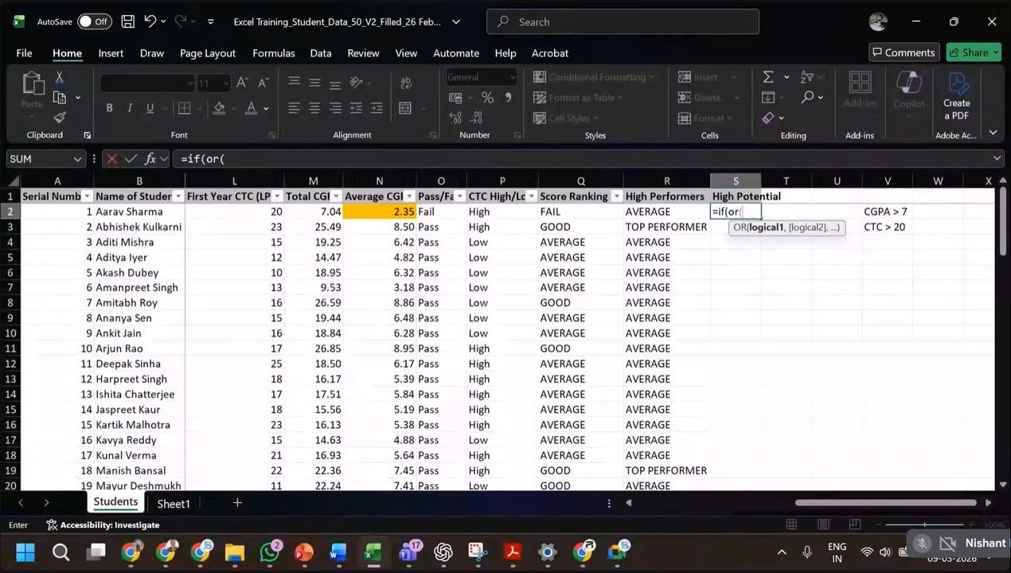
Fill the OR test in S2 with the conditions N2>7 for average CGPA and L2>20 for first-year CTC, and close it.
{"action": "left_click", "coordinate": [402, 212]}
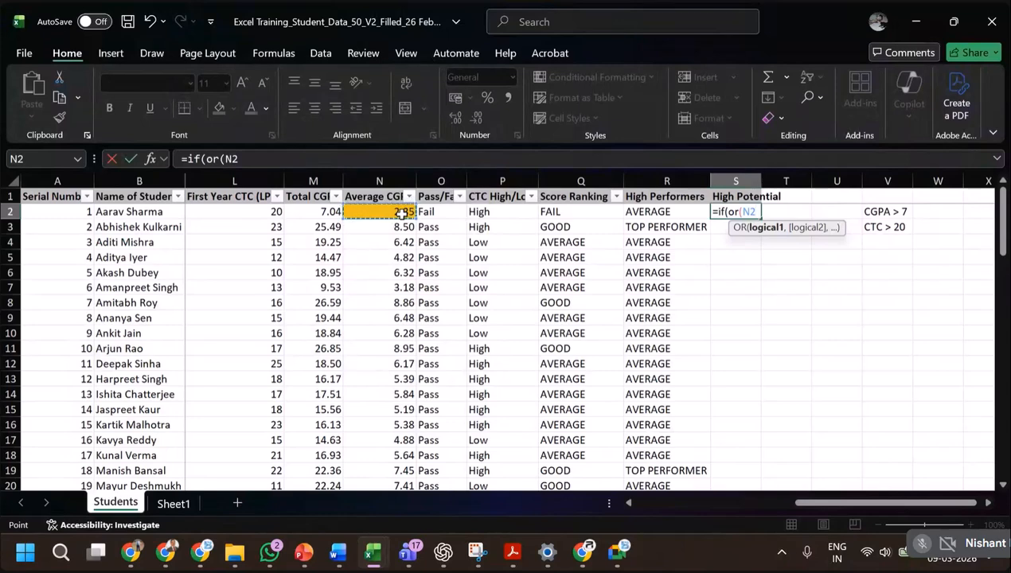
{"action": "type", "text": ">7"}
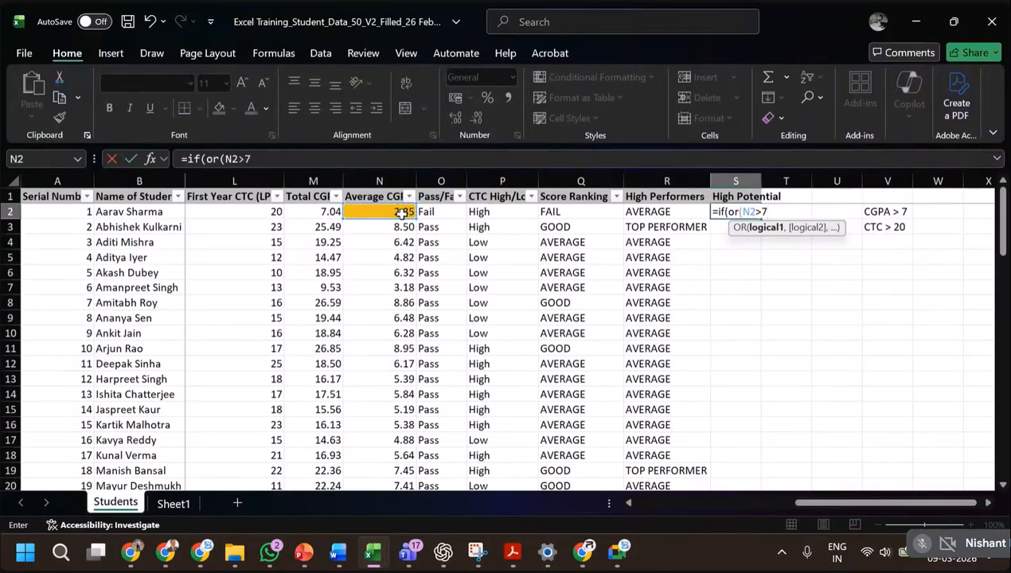
{"action": "type", "text": "m,"}
{"action": "key", "text": "BackSpace"}
{"action": "key", "text": "BackSpace"}
{"action": "type", "text": ","}
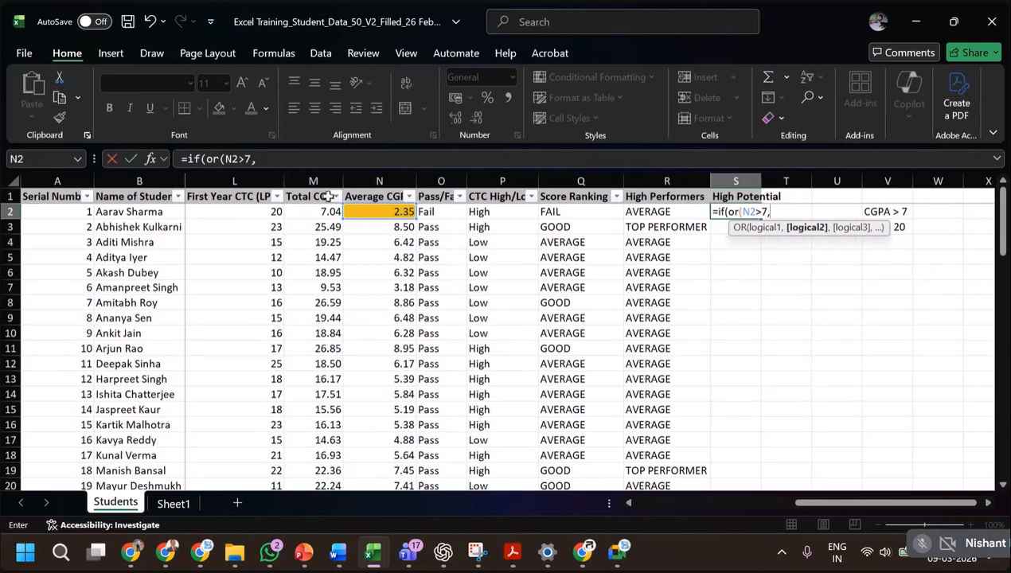
{"action": "left_click", "coordinate": [251, 212]}
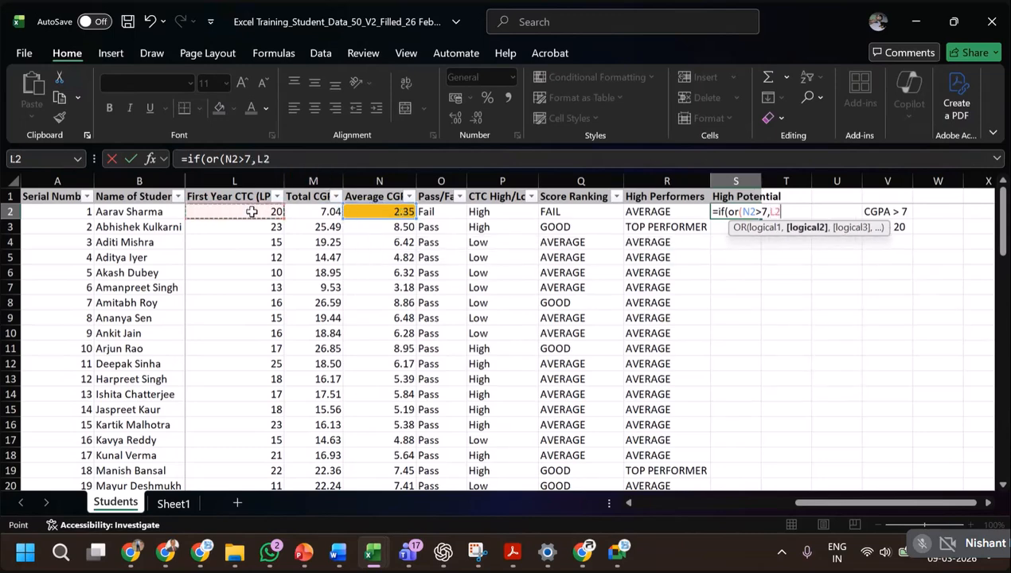
{"action": "type", "text": ">20"}
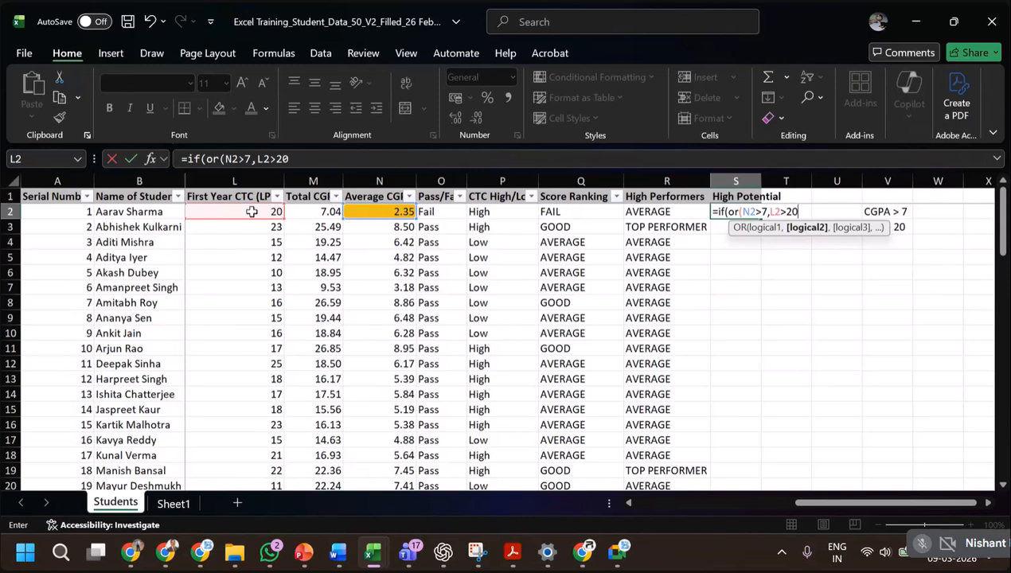
{"action": "type", "text": ")"}
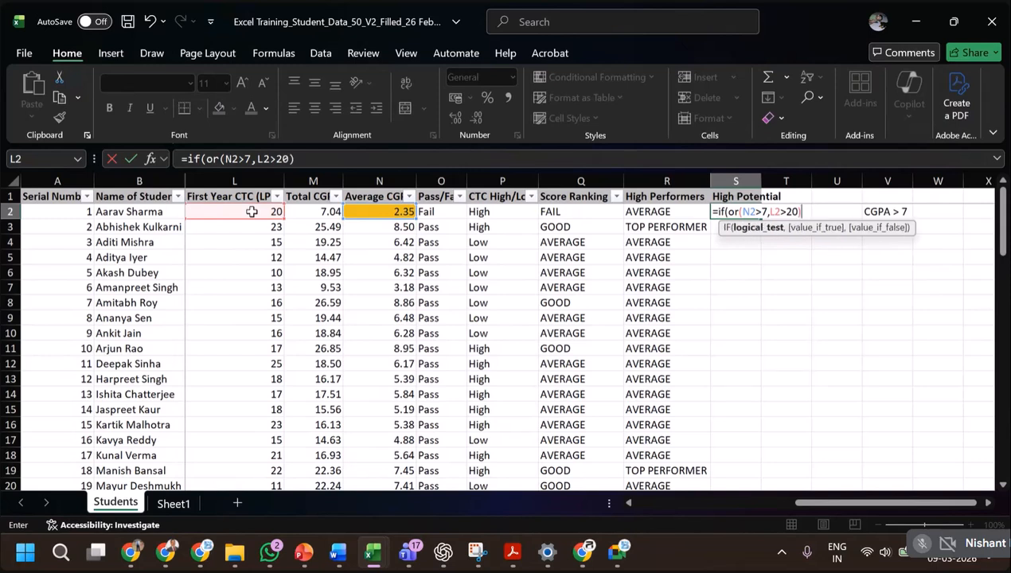
{"action": "type", "text": ","}
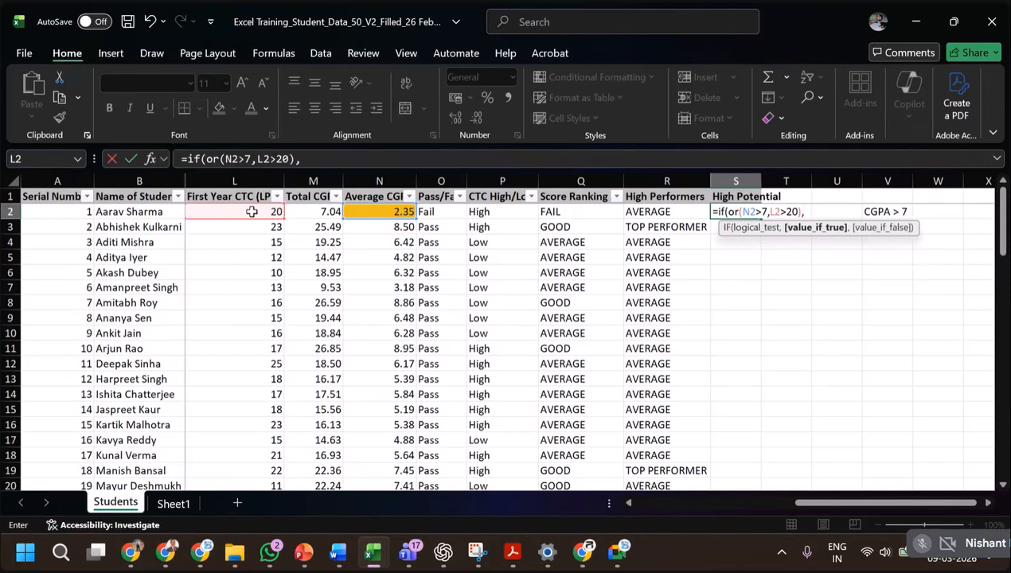
{"action": "type", "text": "\"HIGH POTENTIAL"}
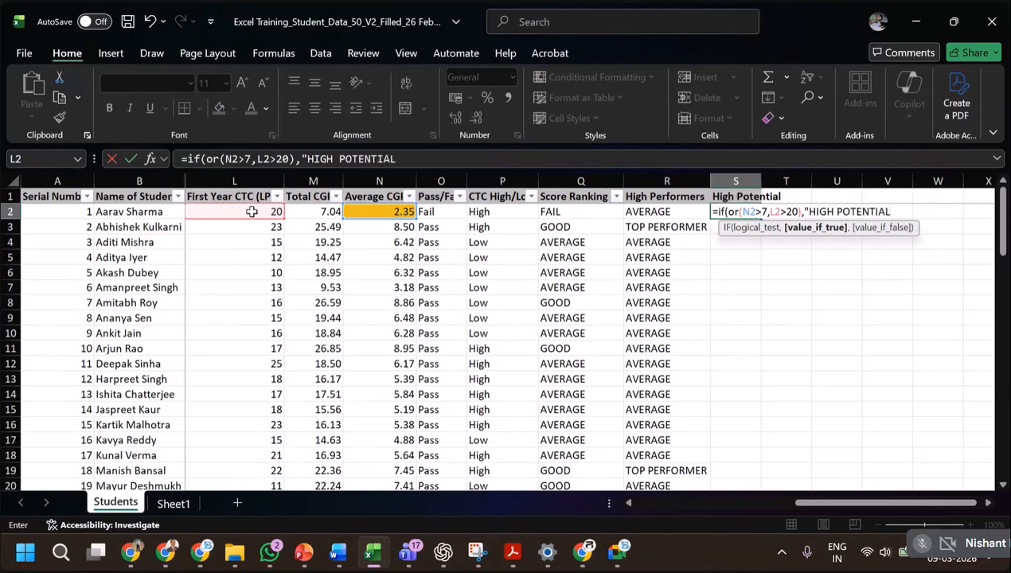
{"action": "type", "text": "\""}
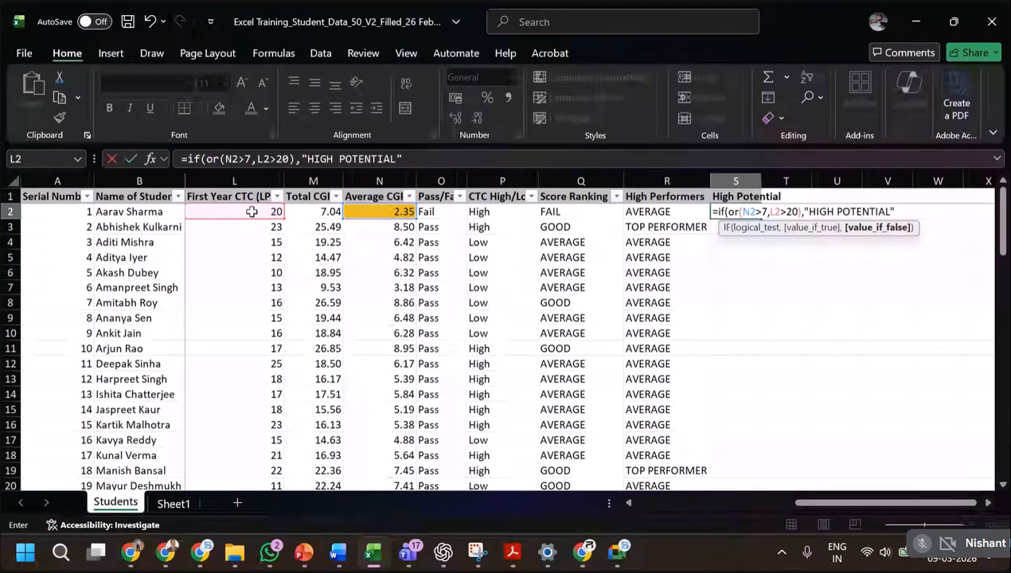
{"action": "type", "text": ",\"NORM<A"}
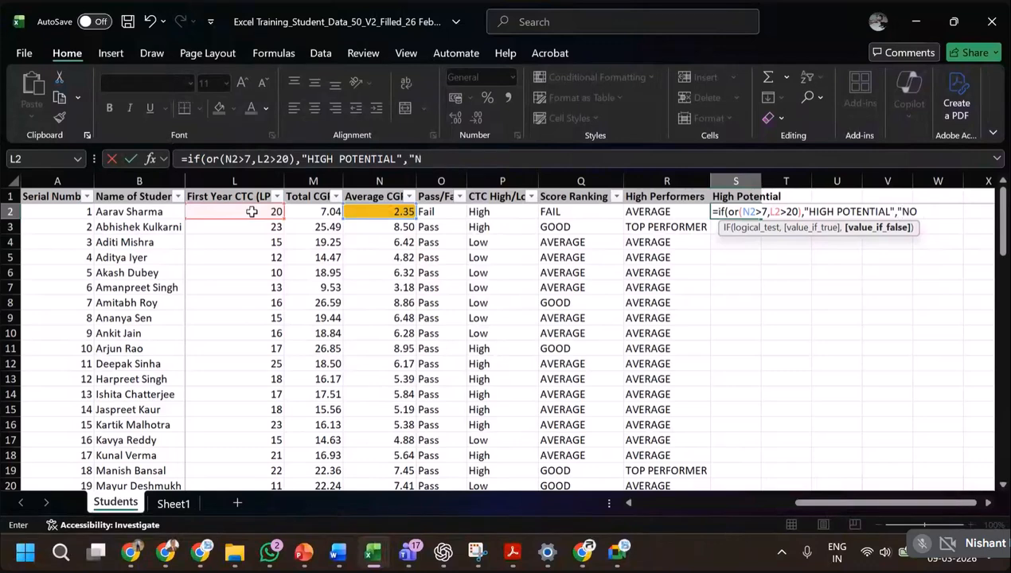
Complete the S2 IF formula with "HIGH POTENTIAL" if true and "NORMAL" if false, and fill it down the High Potential column.
{"action": "key", "text": "BackSpace"}
{"action": "type", "text": "AL\")"}
{"action": "key", "text": "Return"}
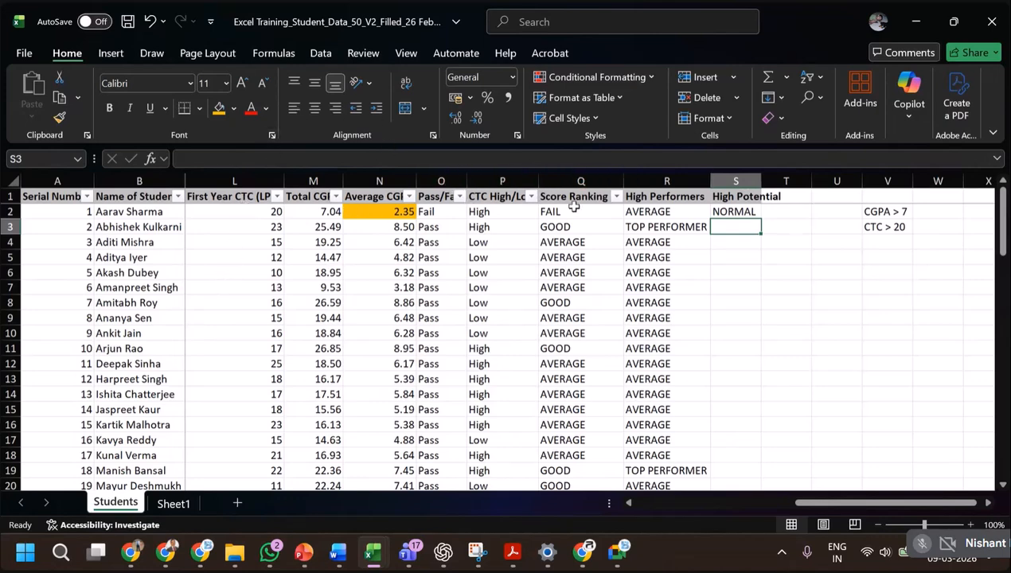
{"action": "left_click", "coordinate": [744, 212]}
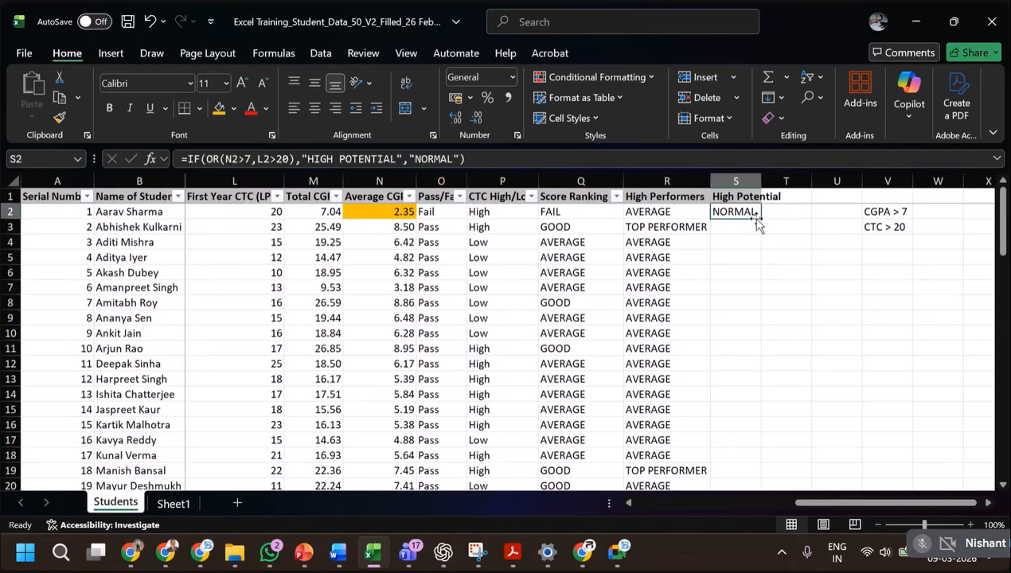
{"action": "double_click", "coordinate": [760, 218]}
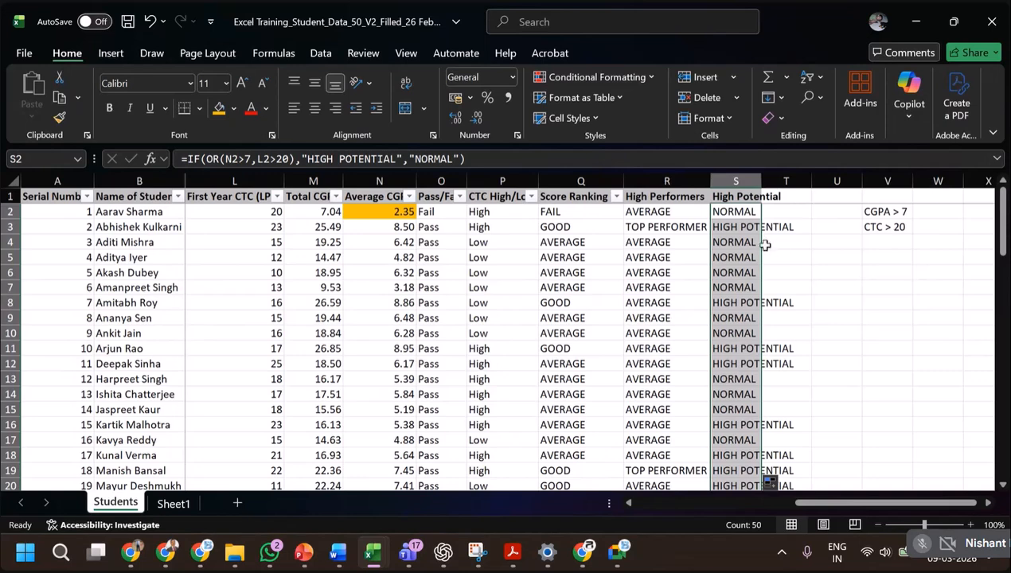
Compare the OR formula in S3 with the AND formula in R3, and check other High Potential entries down the column.
{"action": "left_click", "coordinate": [739, 227]}
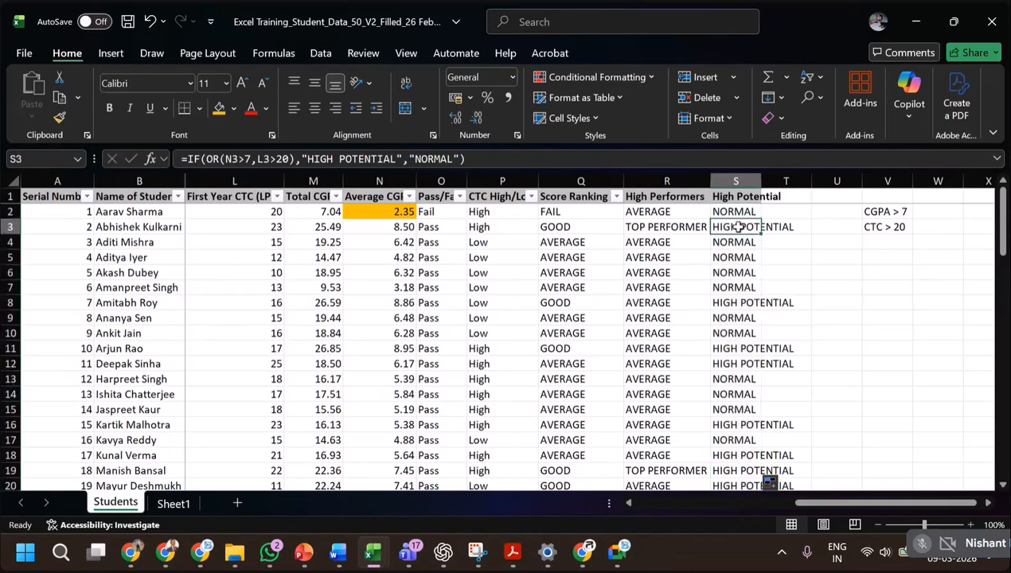
{"action": "left_click", "coordinate": [666, 227]}
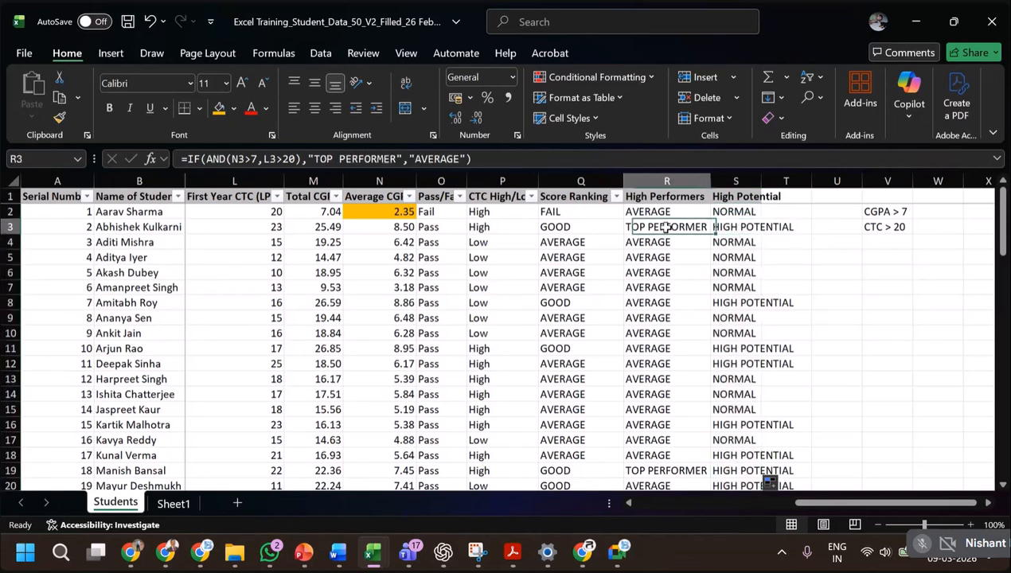
{"action": "left_click", "coordinate": [765, 229]}
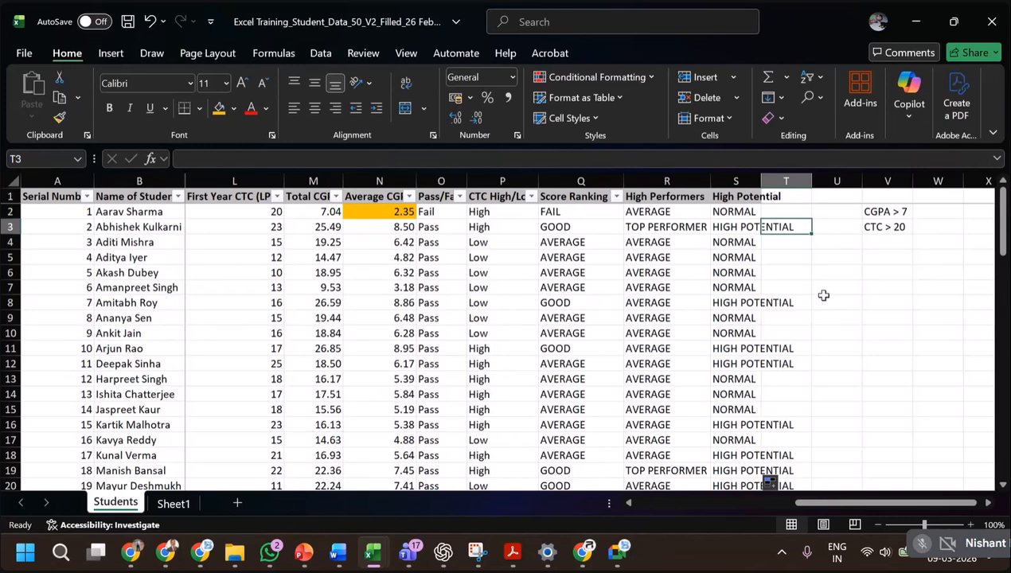
{"action": "scroll", "coordinate": [823, 296], "scroll_direction": "down", "scroll_amount": 1}
{"action": "left_click", "coordinate": [744, 302]}
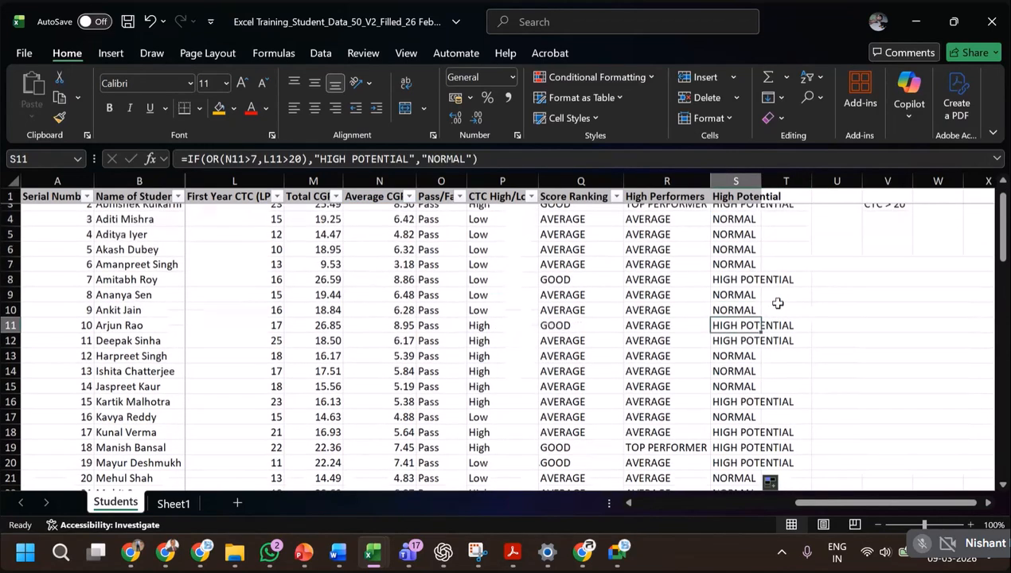
{"action": "scroll", "coordinate": [766, 296], "scroll_direction": "up", "scroll_amount": 1}
{"action": "left_click", "coordinate": [734, 228]}
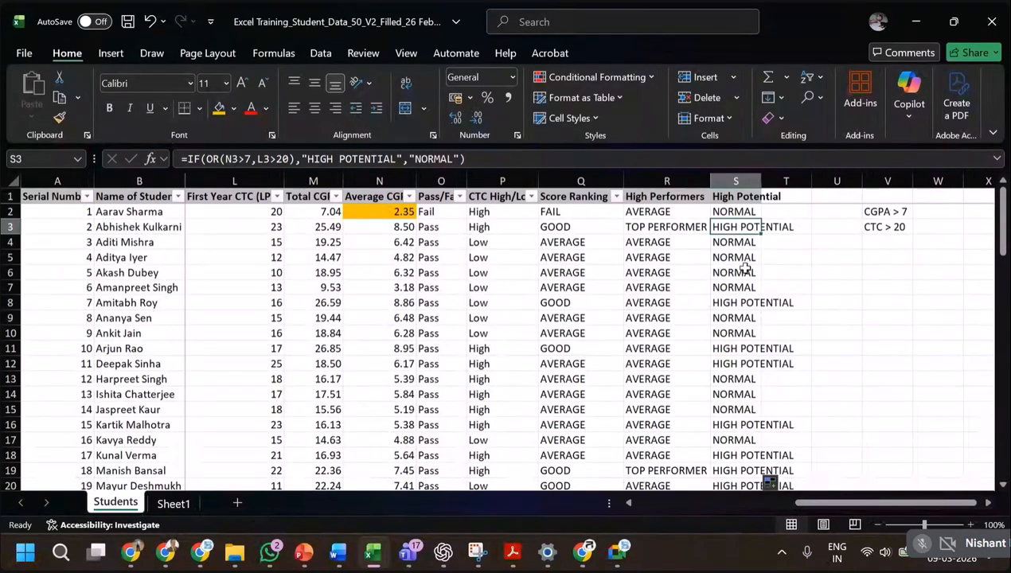
Consult the AND/OR with IF slide in PowerPoint, then check row 3's first-year CTC and average CGPA against its two classifications in Excel.
{"action": "key", "text": "alt+Tab"}
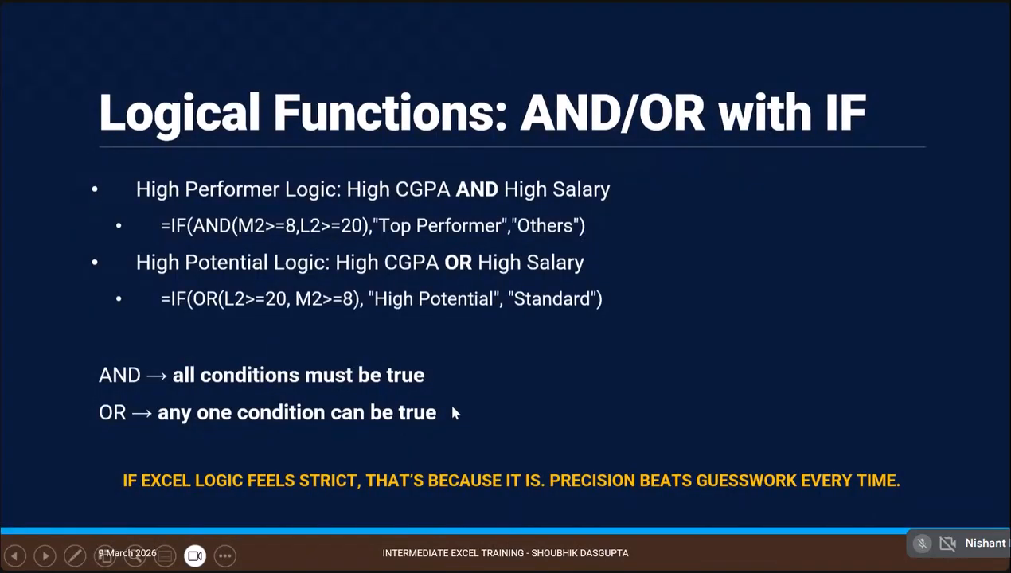
{"action": "key", "text": "alt+Tab"}
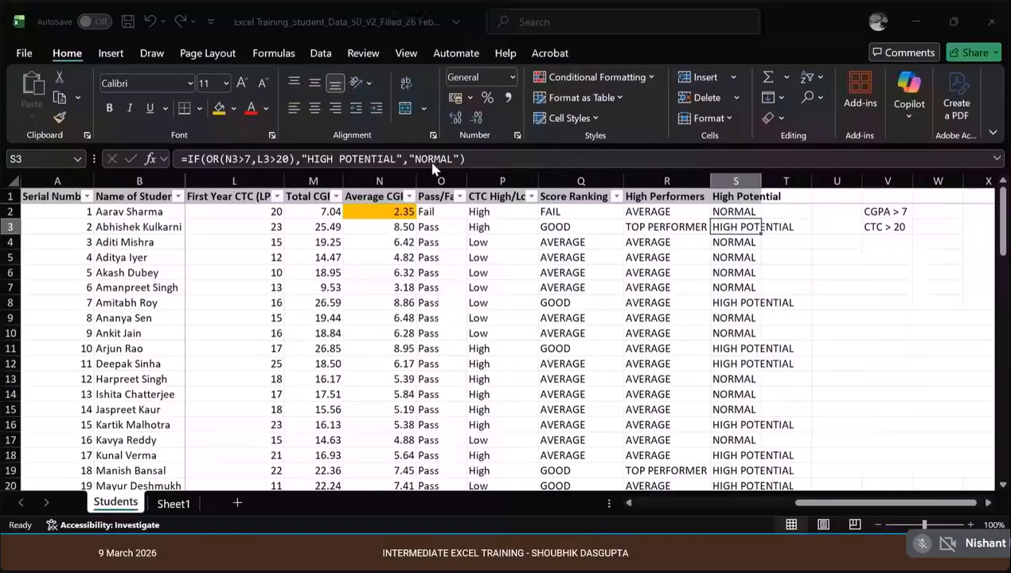
{"action": "left_click", "coordinate": [655, 226]}
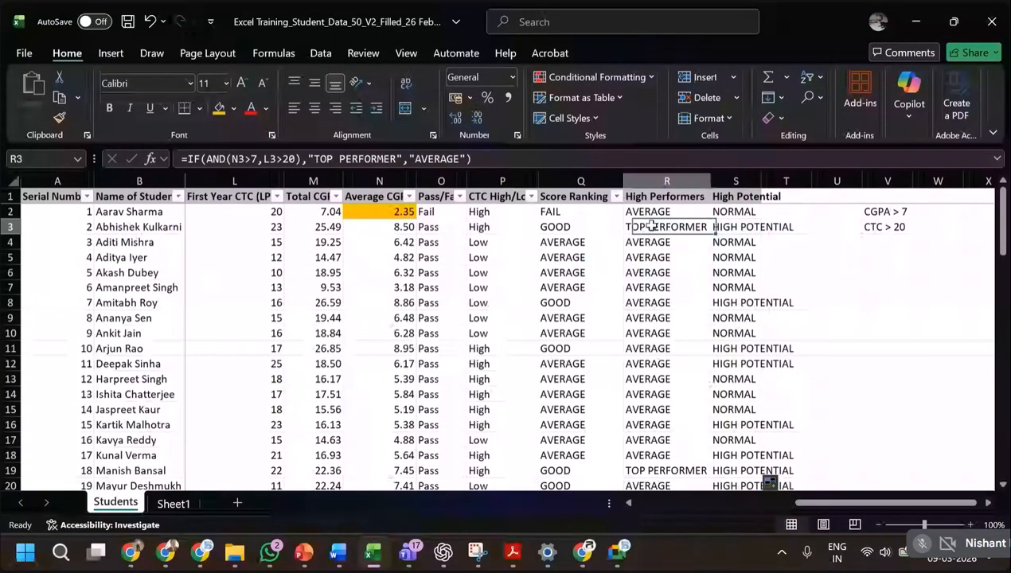
{"action": "left_click_drag", "start_coordinate": [328, 226], "coordinate": [374, 230]}
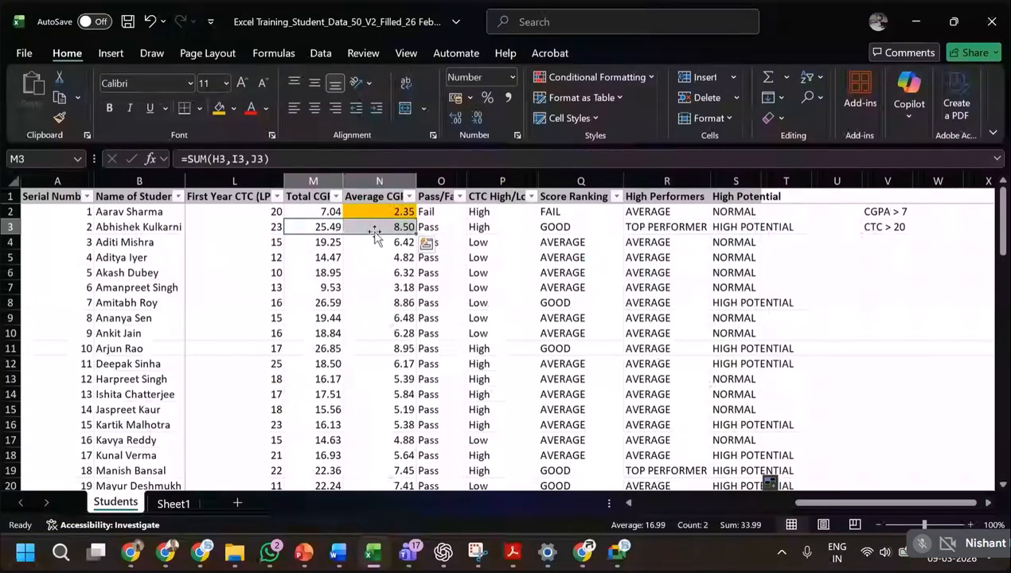
{"action": "left_click", "coordinate": [244, 228], "text": "ctrl"}
{"action": "left_click", "coordinate": [245, 228]}
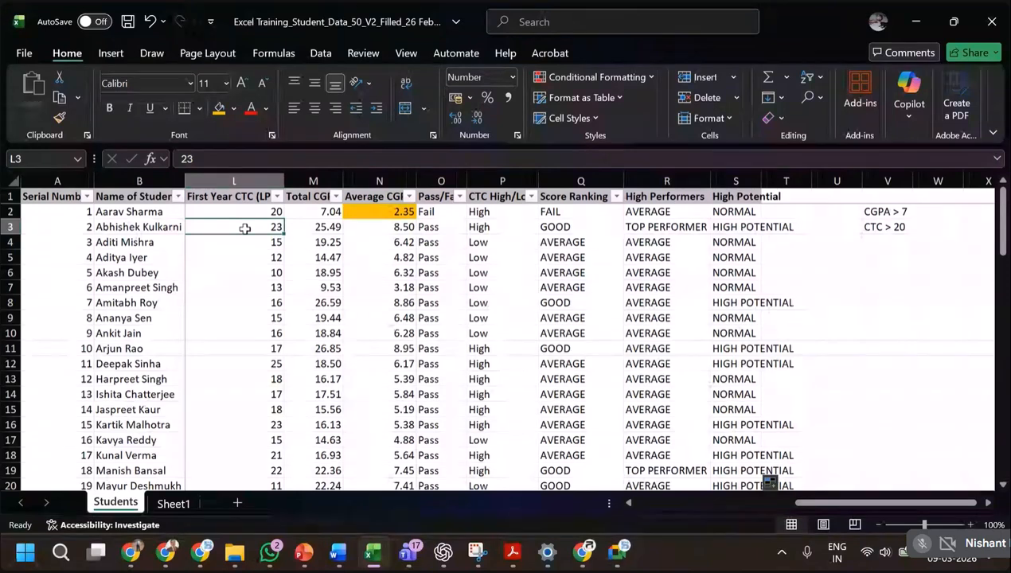
{"action": "left_click", "coordinate": [401, 229]}
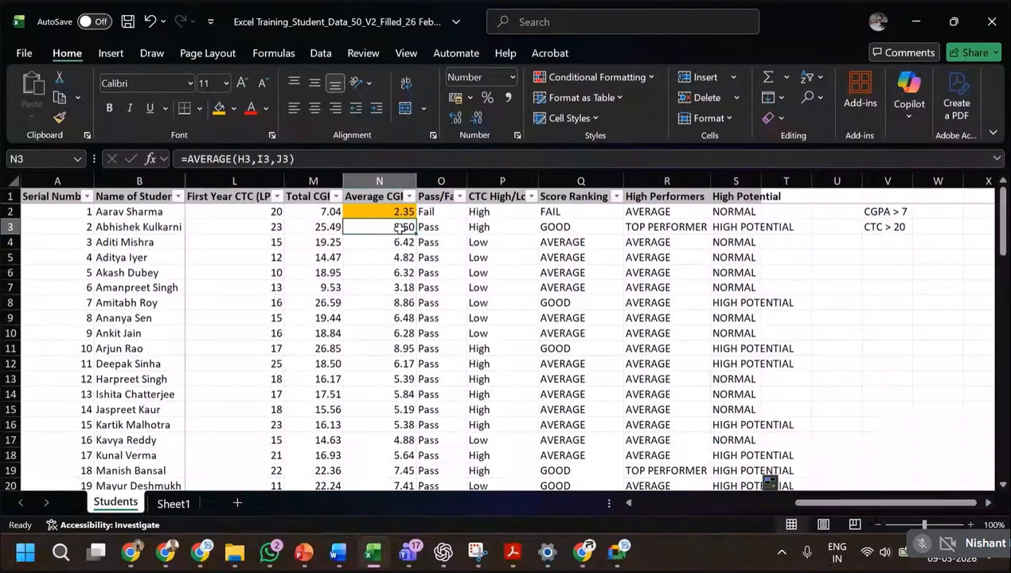
{"action": "left_click", "coordinate": [736, 228]}
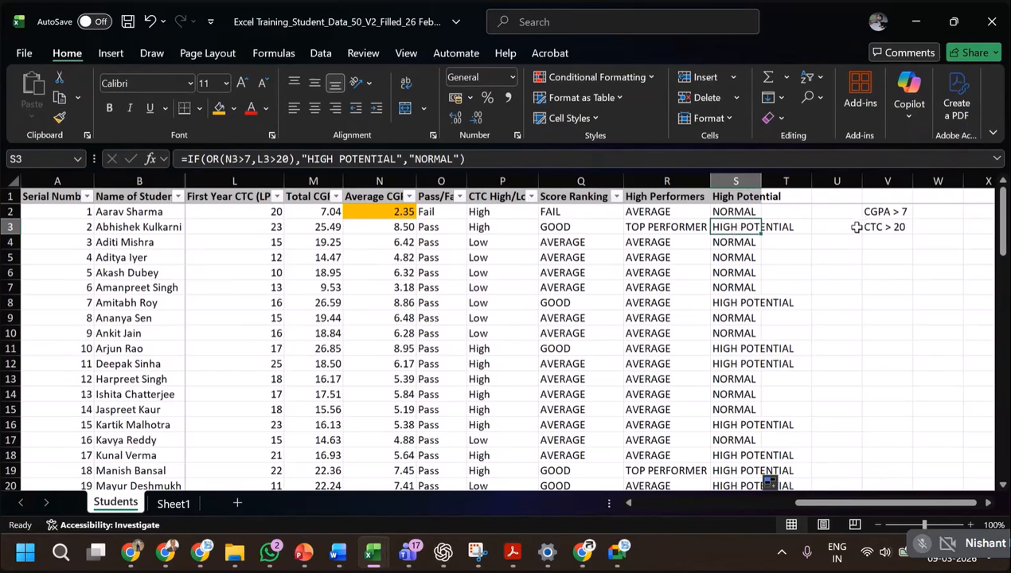
Revisit the AND/OR slide in PowerPoint, return to Excel, and compare the formulas in Q2, R2 and S2.
{"action": "key", "text": "alt+Tab"}
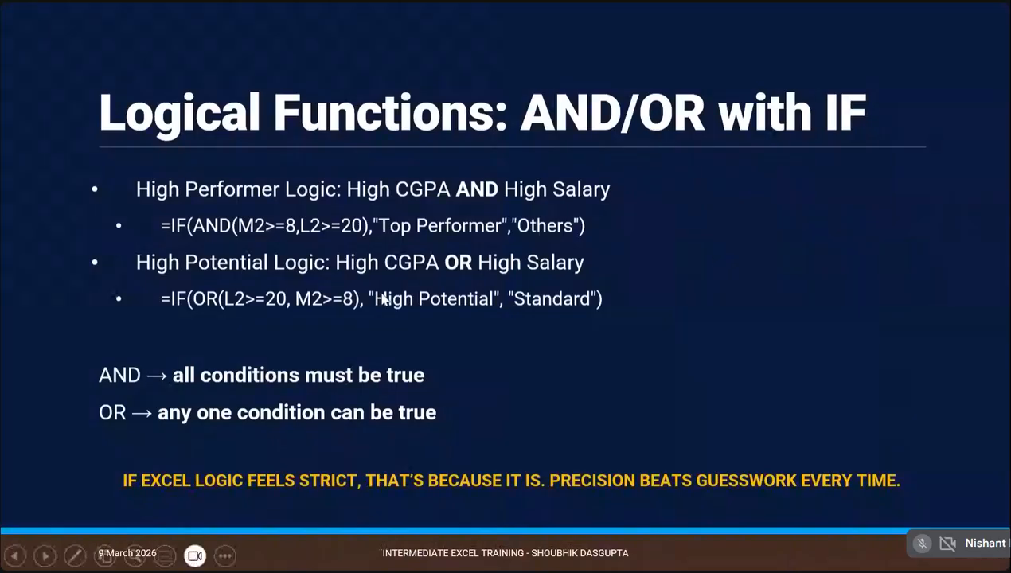
{"action": "key", "text": "alt+Tab"}
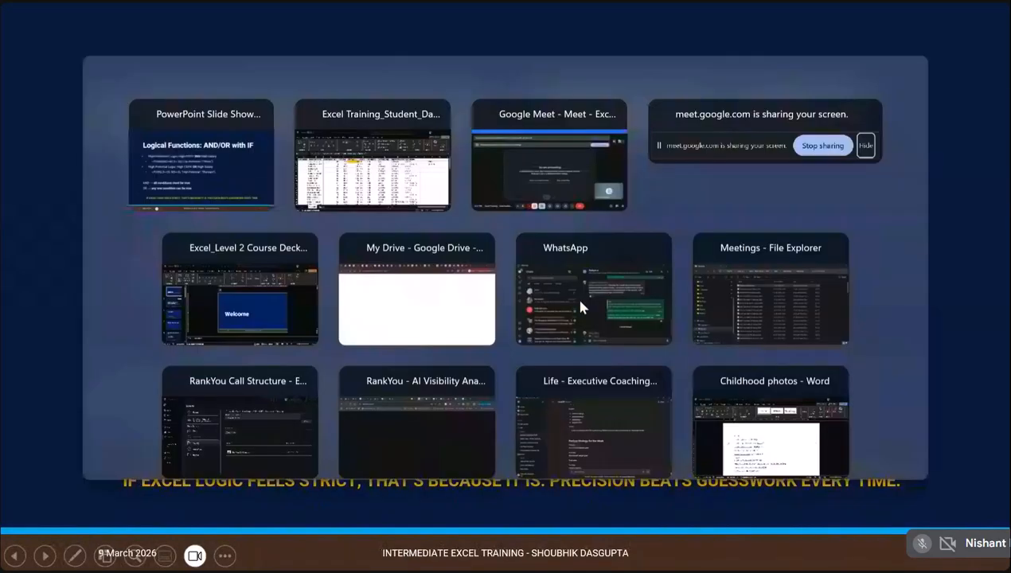
{"action": "scroll", "coordinate": [851, 295], "scroll_direction": "down", "scroll_amount": 1}
{"action": "scroll", "coordinate": [851, 296], "scroll_direction": "up", "scroll_amount": 1}
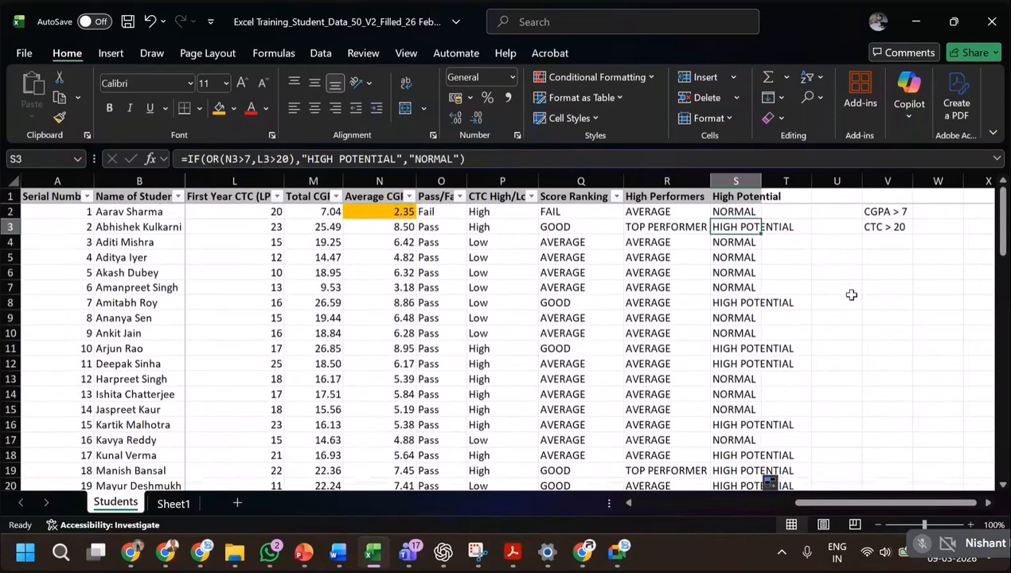
{"action": "left_click", "coordinate": [587, 213]}
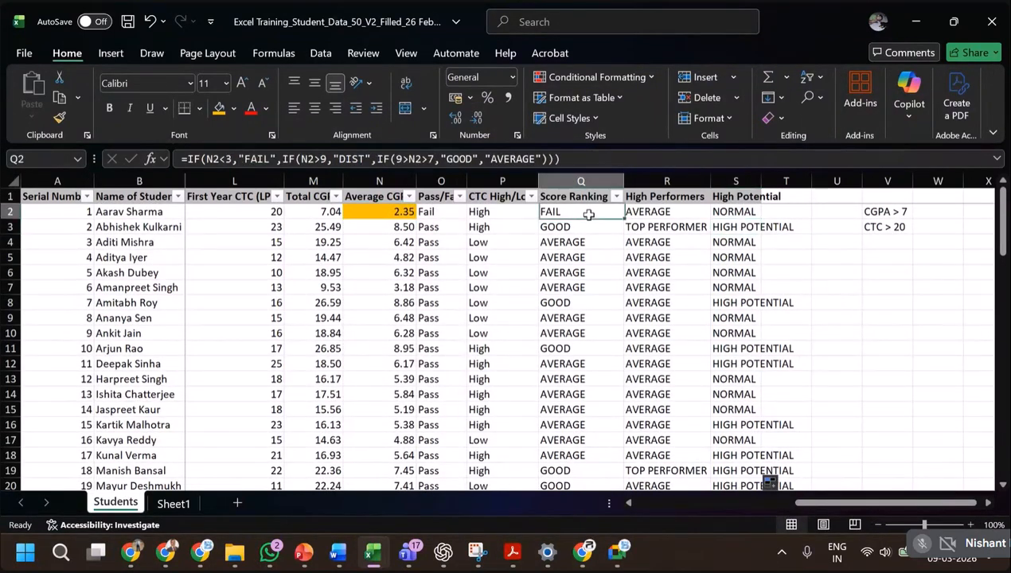
{"action": "left_click", "coordinate": [649, 212]}
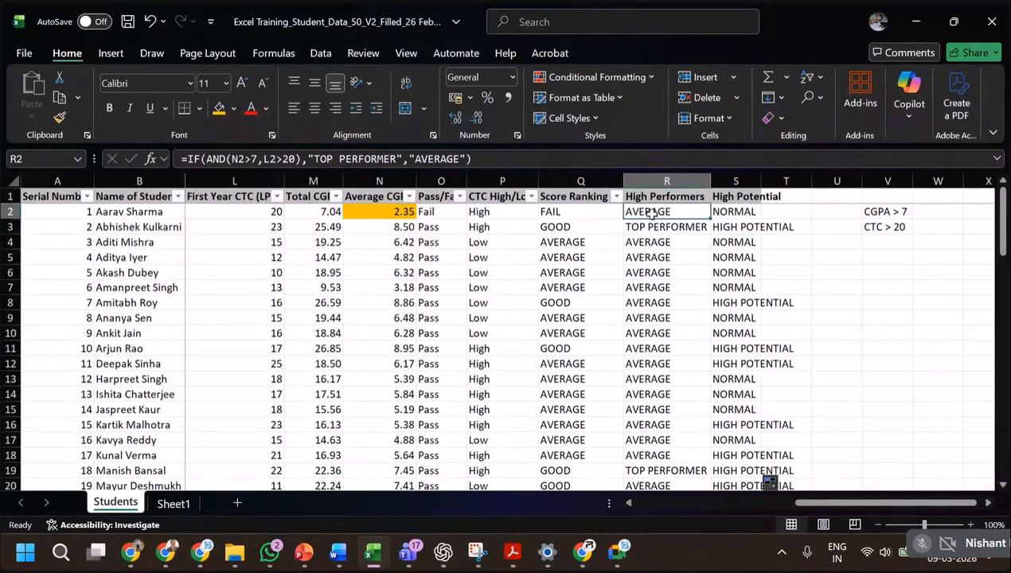
{"action": "left_click", "coordinate": [579, 211]}
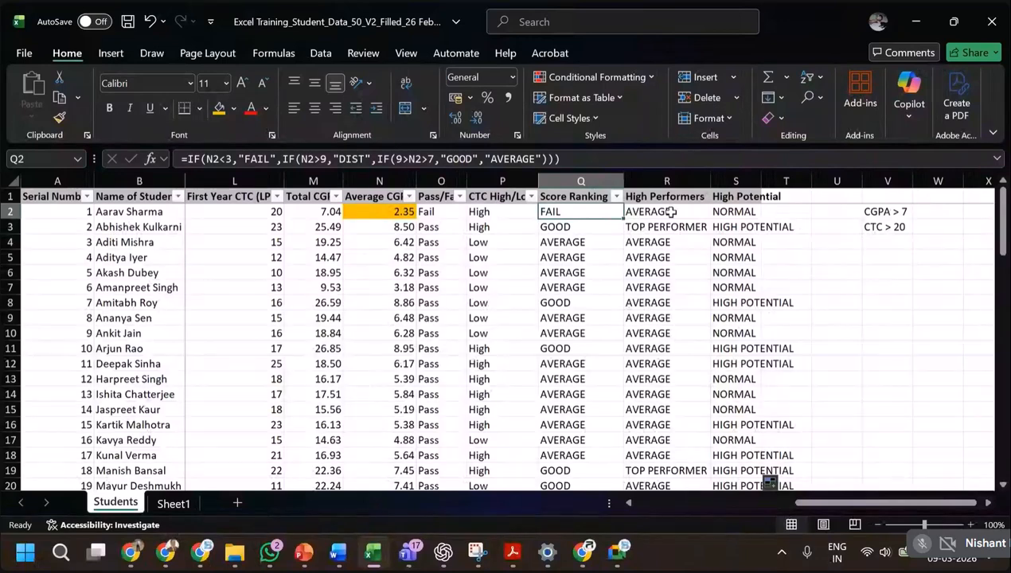
{"action": "left_click", "coordinate": [671, 211]}
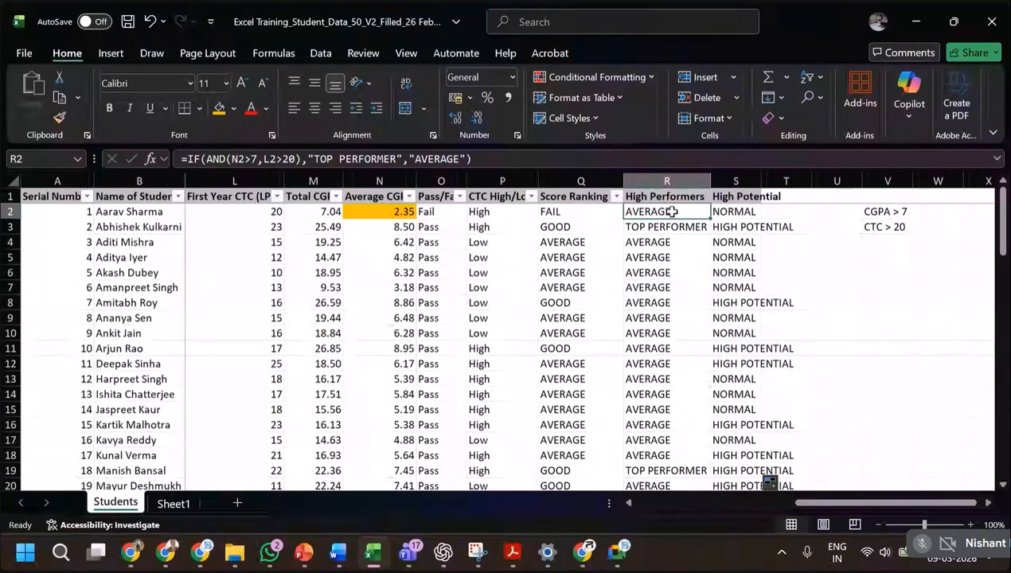
{"action": "left_click", "coordinate": [722, 211]}
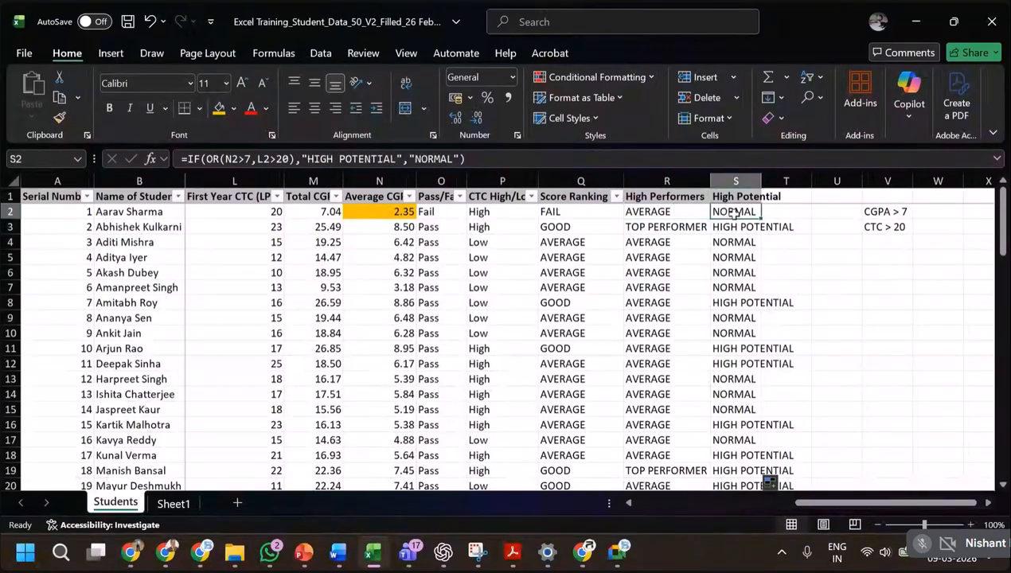
Clear the "CGPA > 7" and "CTC > 20" condition notes from V2:V3.
{"action": "left_click_drag", "start_coordinate": [876, 212], "coordinate": [888, 227]}
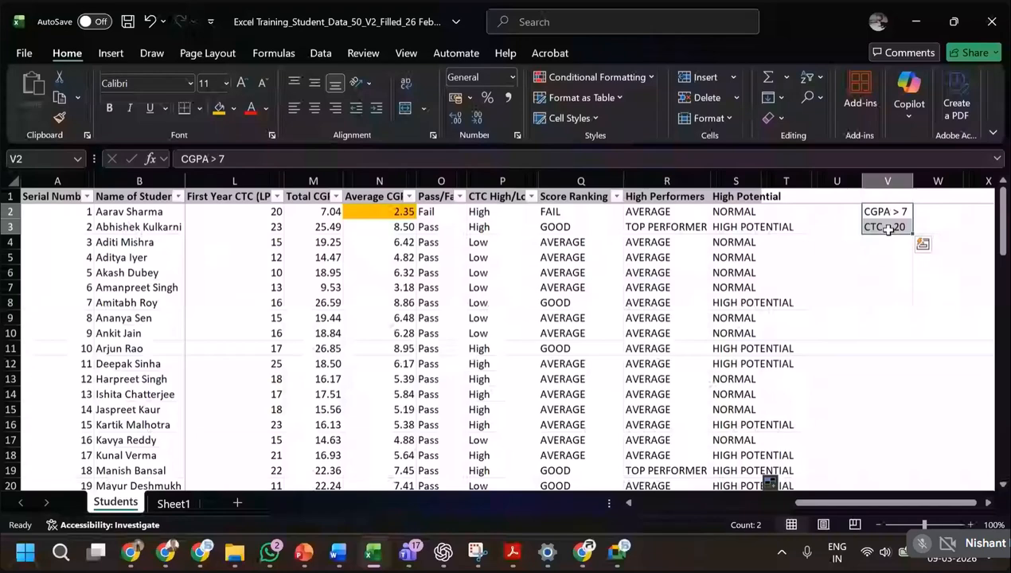
{"action": "key", "text": "Delete"}
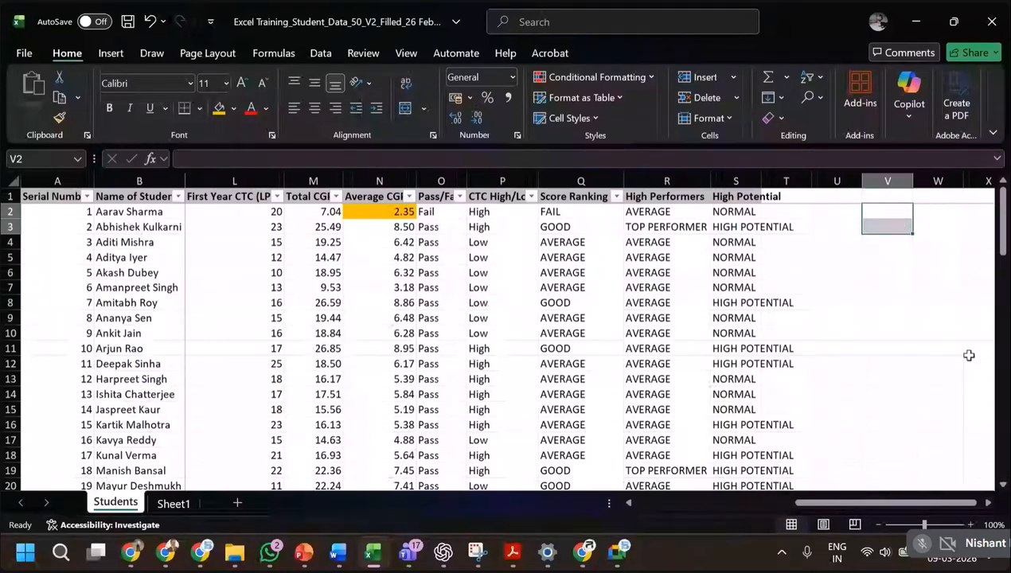
Switch to PowerPoint, advance to the Text Functions: CONCATENATE and & slide, and return to Excel.
{"action": "key", "text": "alt+Tab"}
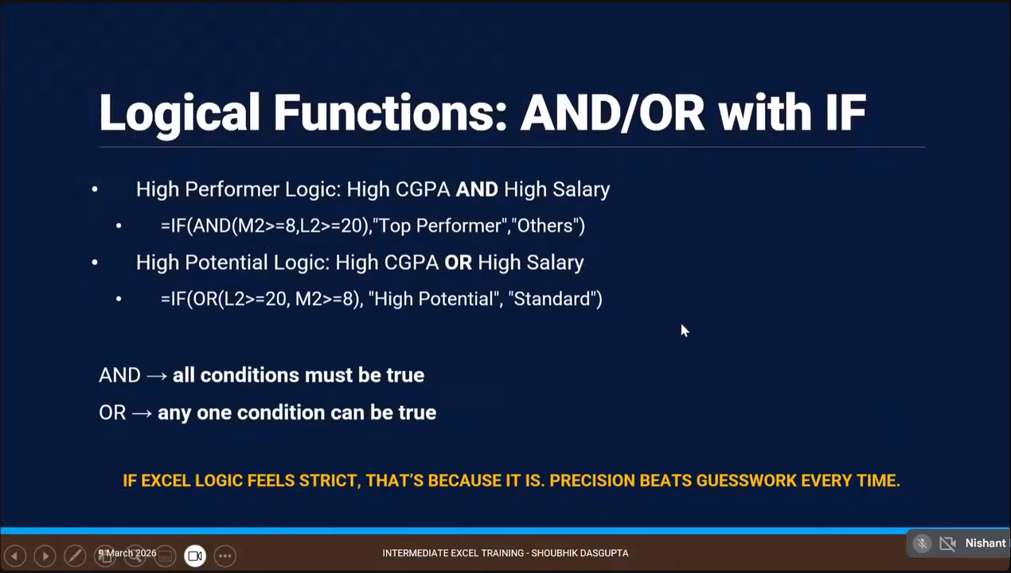
{"action": "key", "text": "Right"}
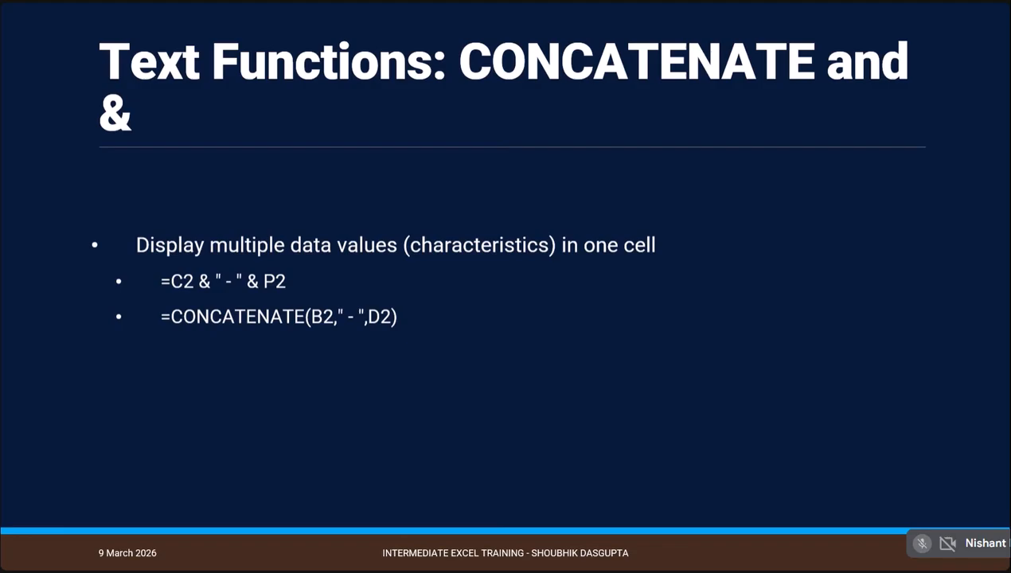
{"action": "key", "text": "alt+Tab"}
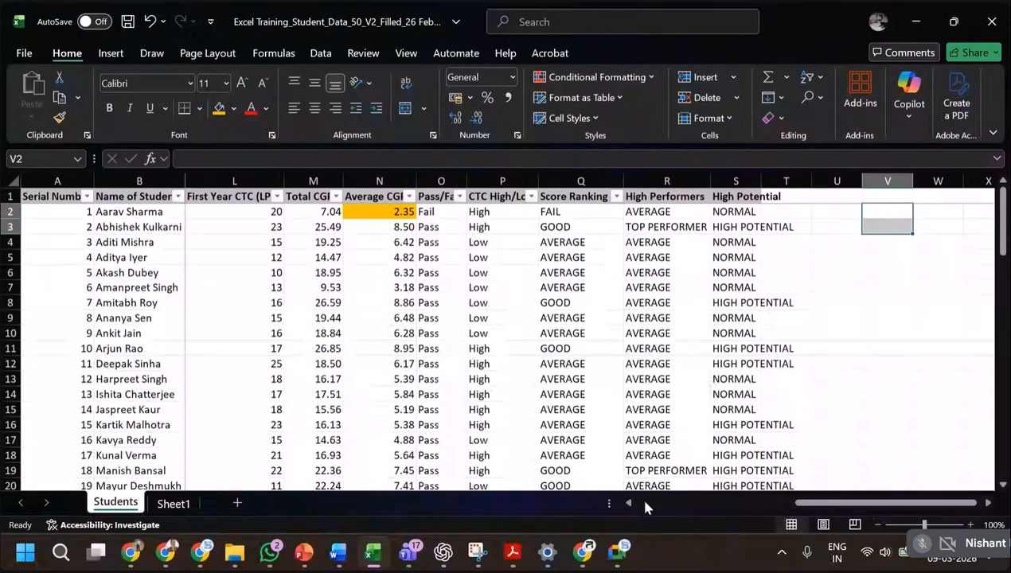
Go back to the first columns of the Students sheet and examine the Home Town and Stream entries in row 2.
{"action": "left_click", "coordinate": [646, 507]}
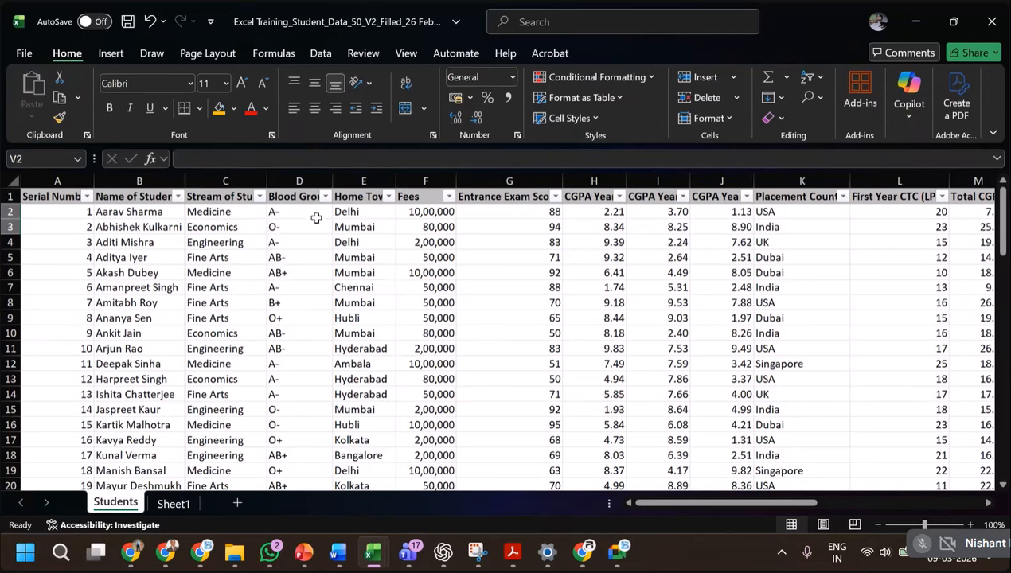
{"action": "left_click", "coordinate": [353, 213]}
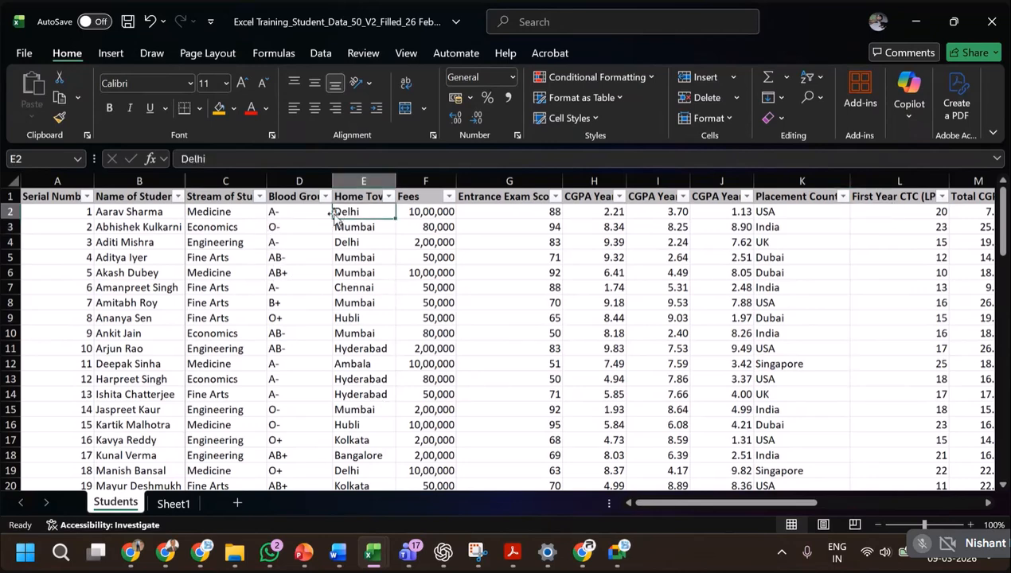
{"action": "left_click", "coordinate": [198, 215]}
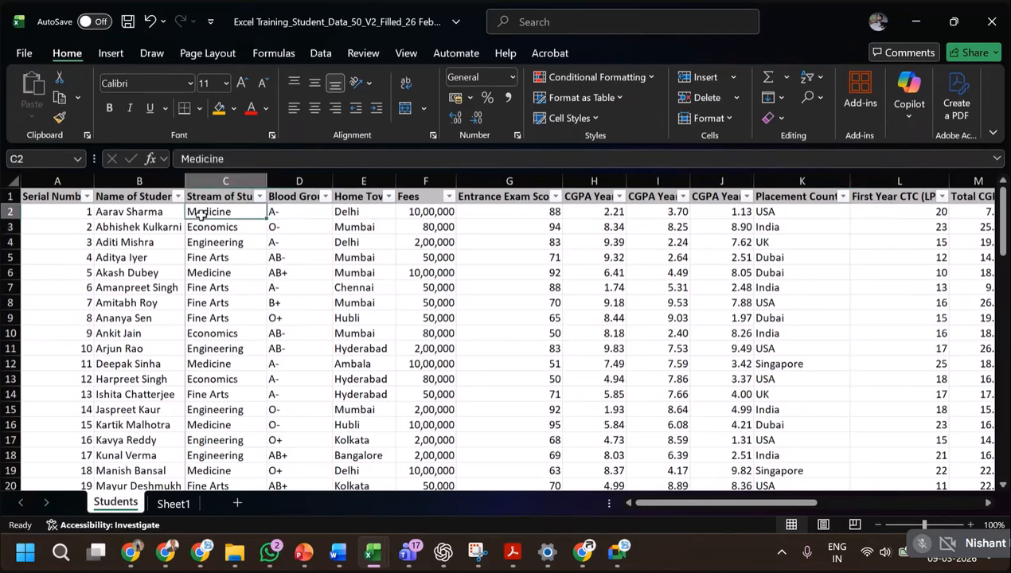
Insert a new column before Fees and enter the header "Home Town-Stream" in F1.
{"action": "left_click", "coordinate": [425, 181]}
{"action": "right_click", "coordinate": [420, 178]}
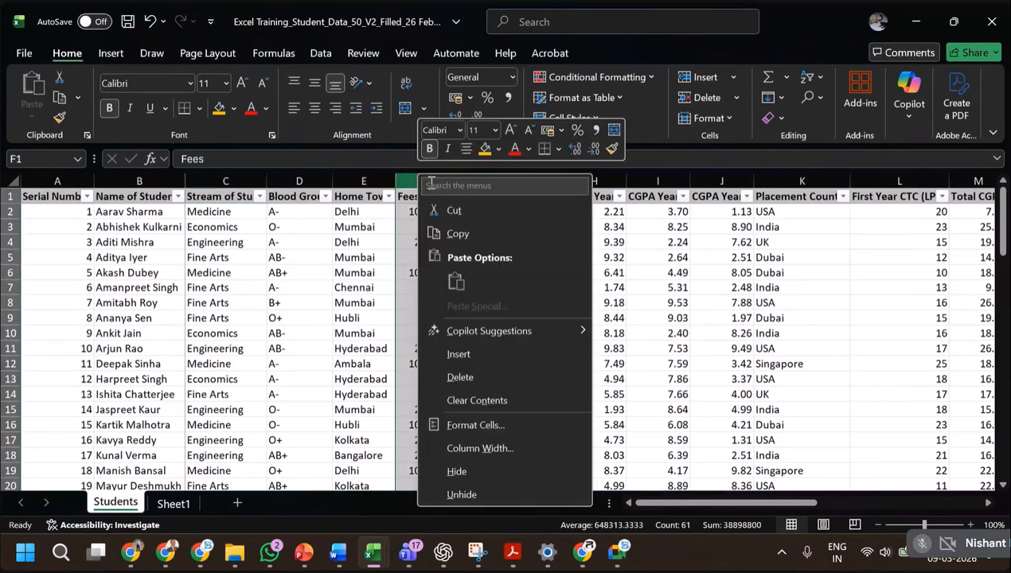
{"action": "left_click", "coordinate": [467, 355]}
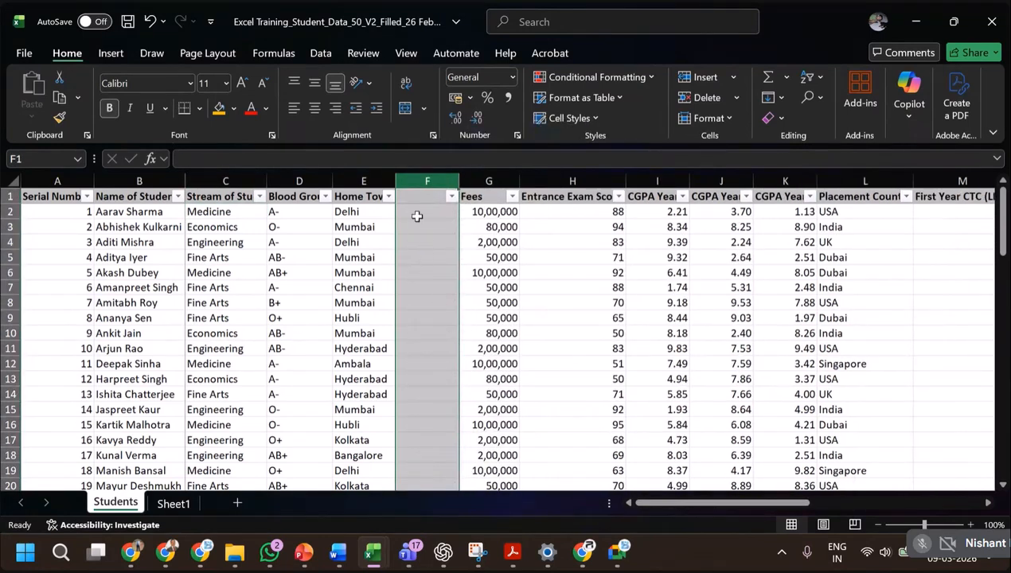
{"action": "left_click", "coordinate": [417, 196]}
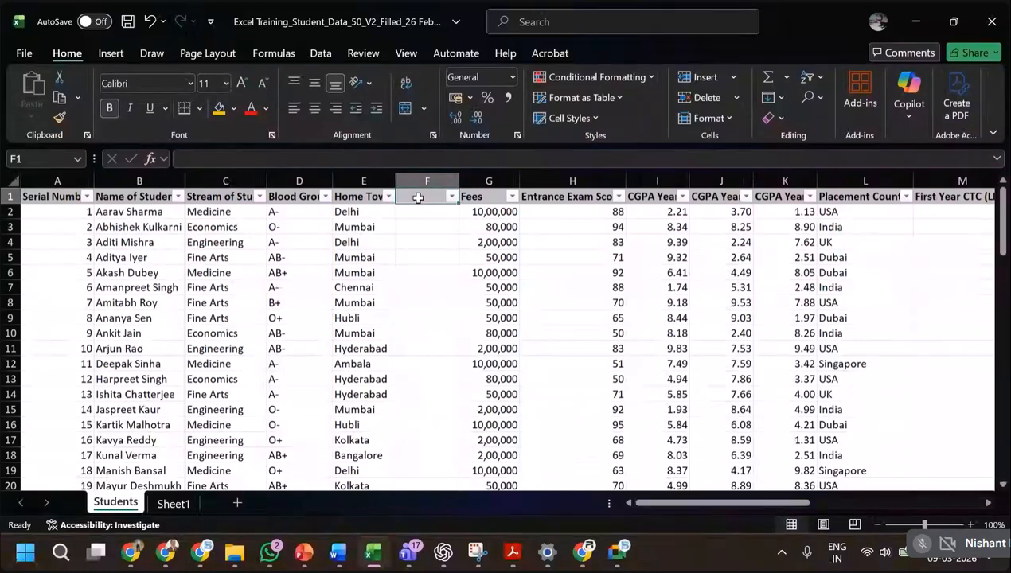
{"action": "type", "text": "Home T"}
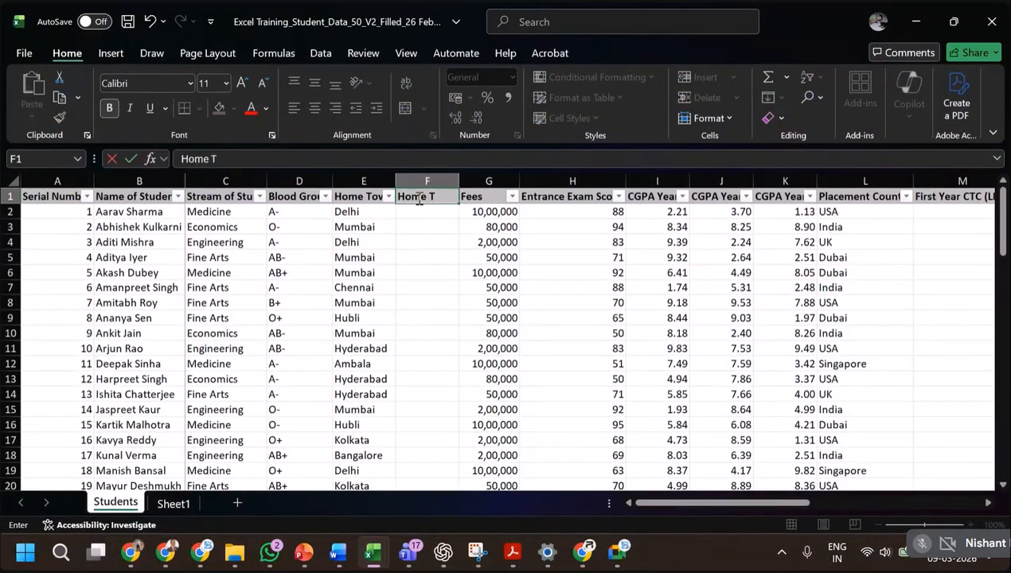
{"action": "type", "text": "own-Stream"}
{"action": "key", "text": "Return"}
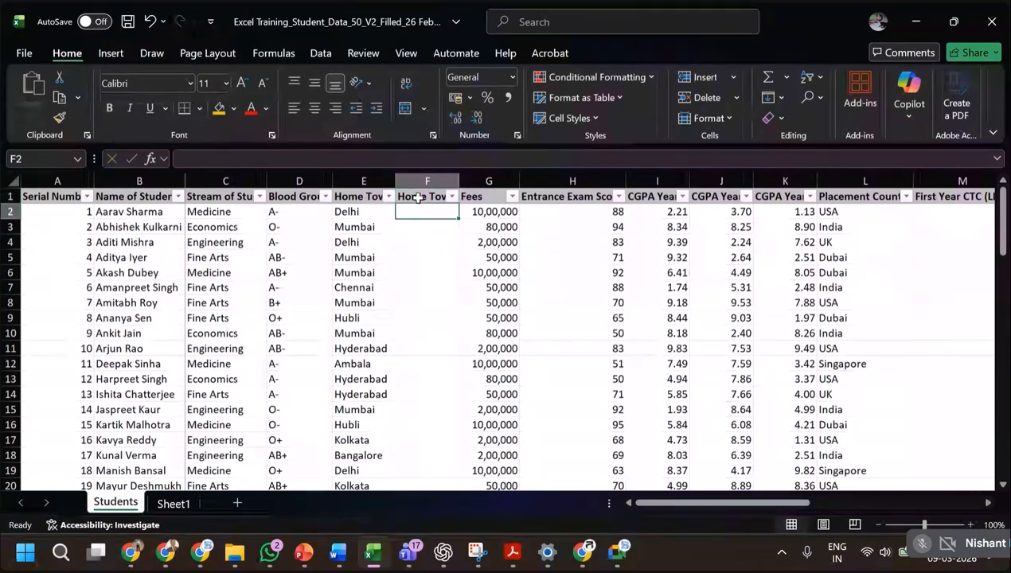
Enter =CONCATENATE(E2,"-",C2) in F2 to join home town and stream, and widen column F to fit its contents.
{"action": "type", "text": "="}
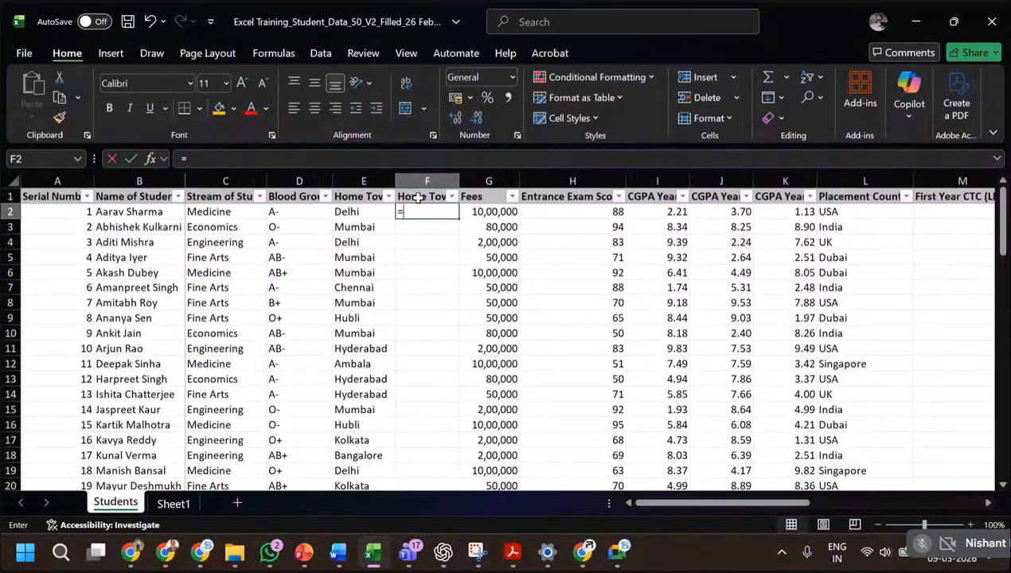
{"action": "type", "text": "conca"}
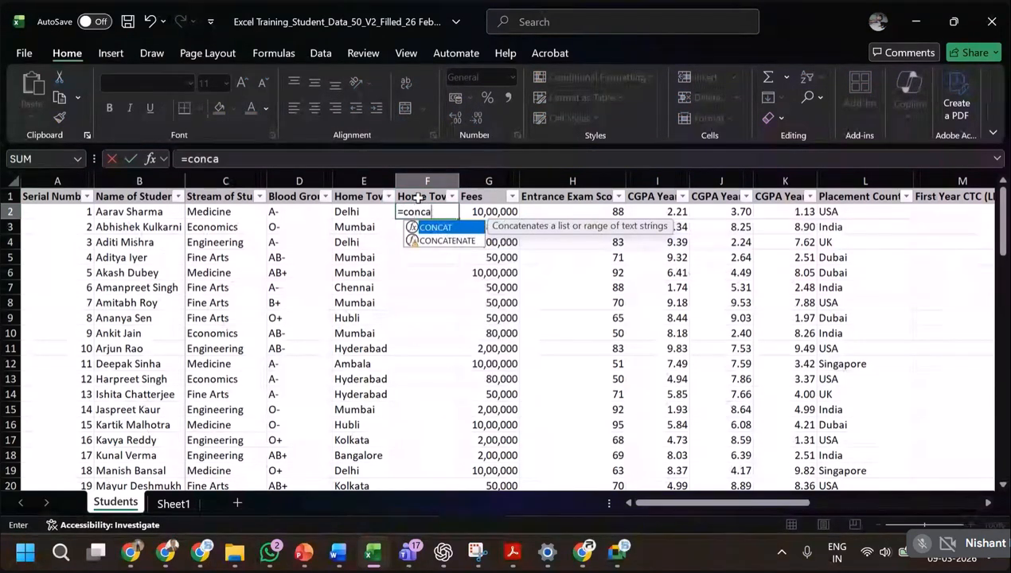
{"action": "type", "text": "tenate"}
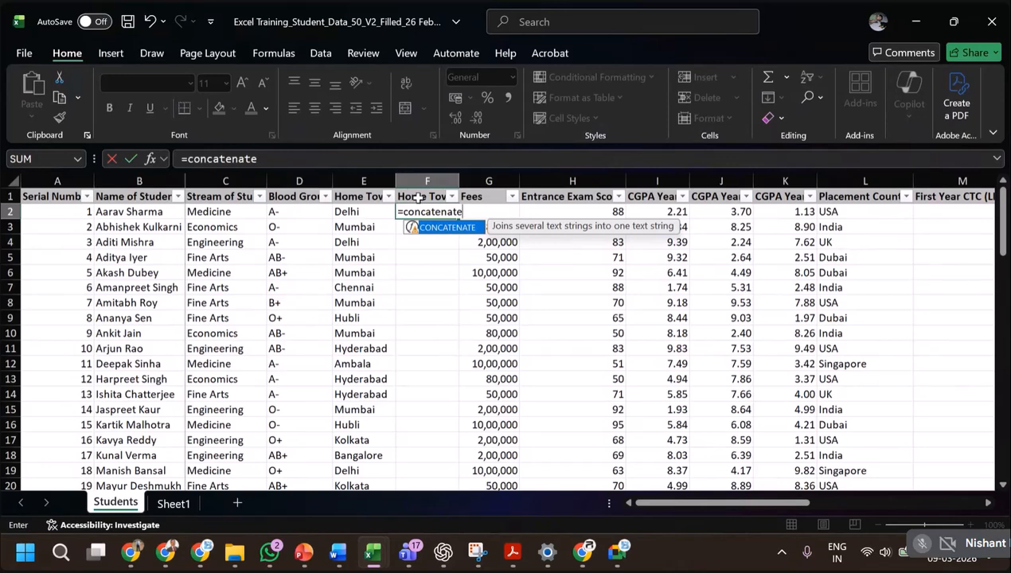
{"action": "type", "text": "("}
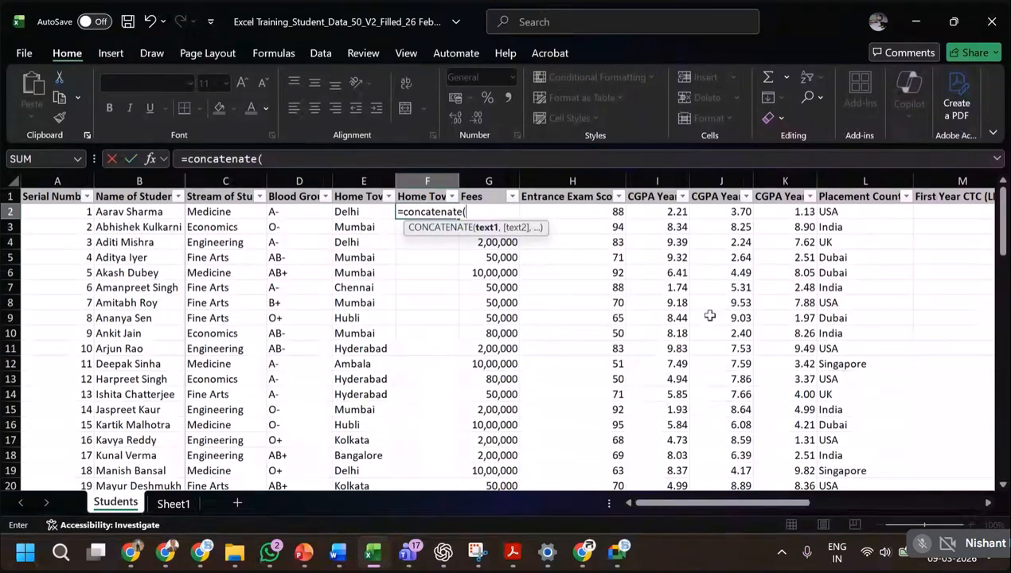
{"action": "left_click", "coordinate": [342, 211]}
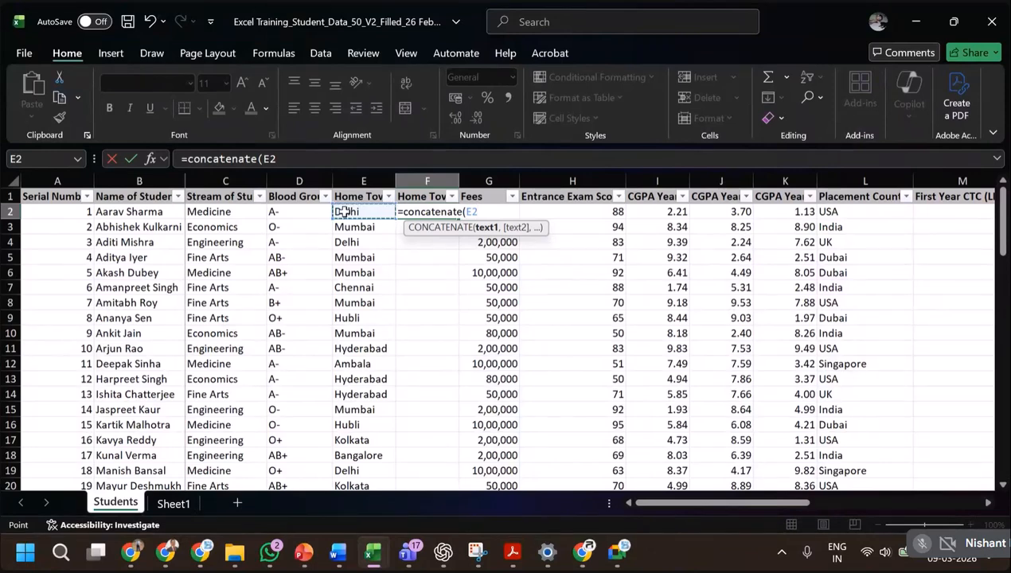
{"action": "type", "text": ","}
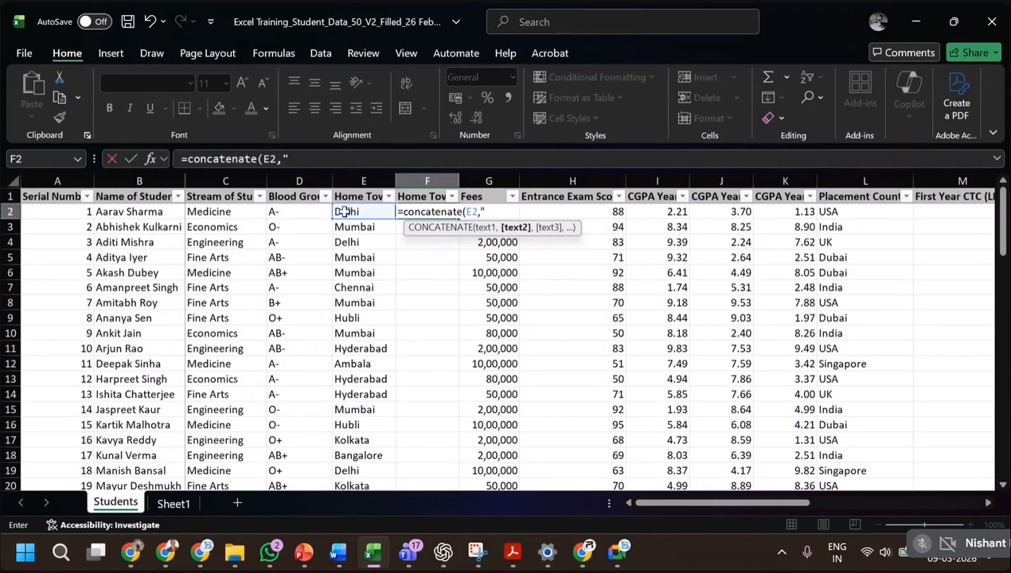
{"action": "type", "text": "\"-\""}
{"action": "type", "text": ","}
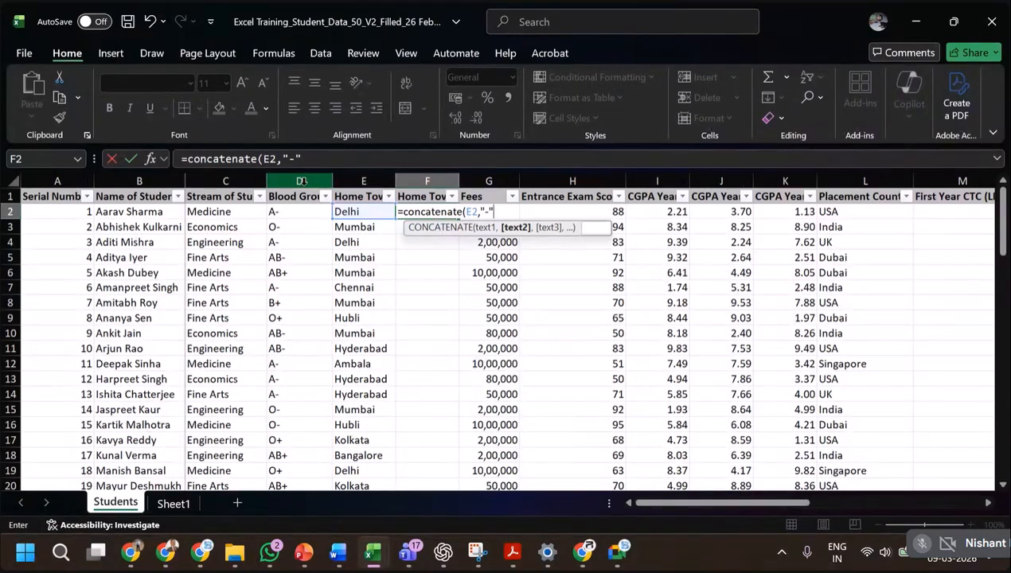
{"action": "left_click", "coordinate": [216, 214]}
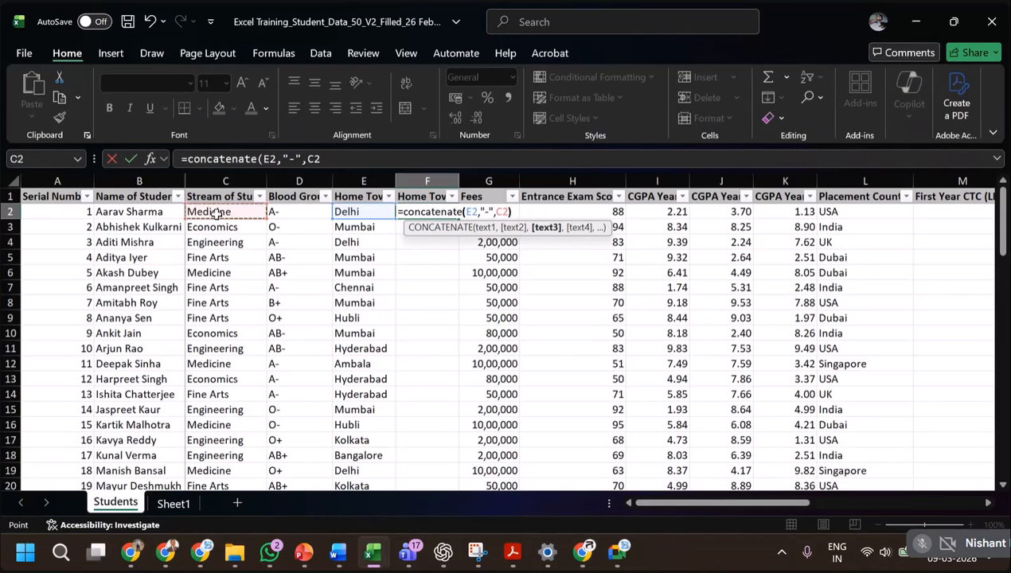
{"action": "type", "text": ")"}
{"action": "key", "text": "ctrl+Return"}
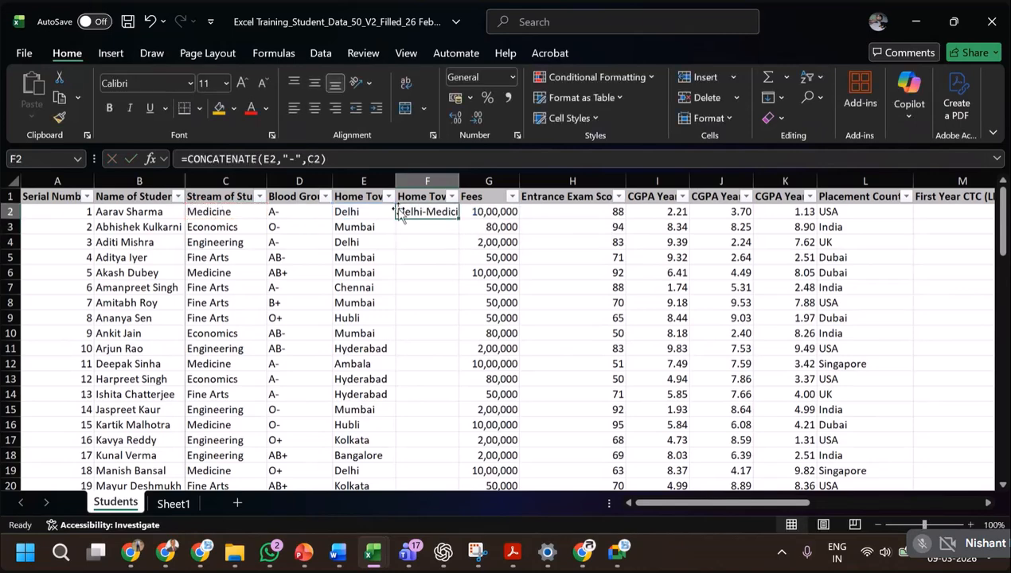
{"action": "double_click", "coordinate": [466, 177]}
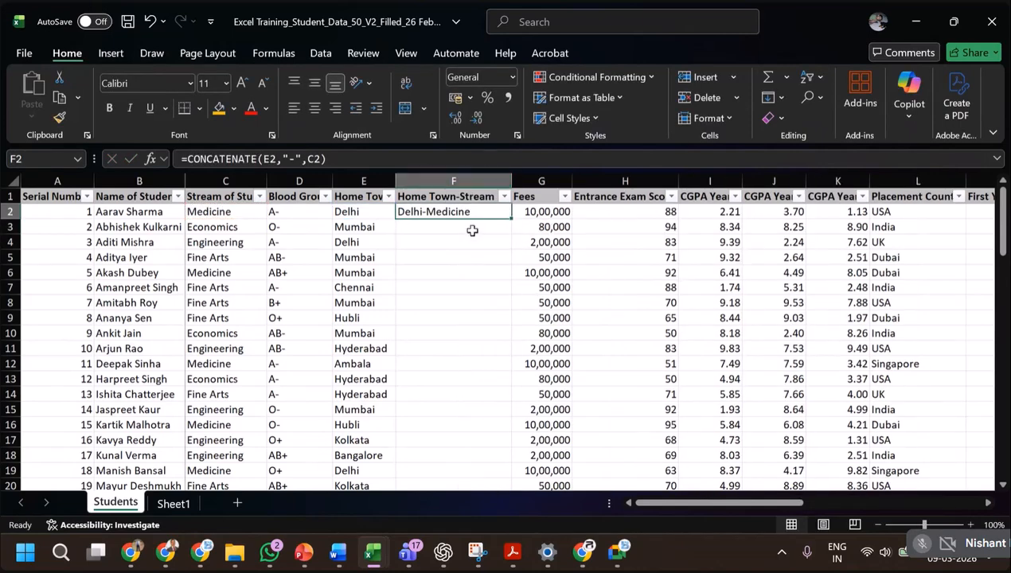
{"action": "left_click", "coordinate": [445, 231]}
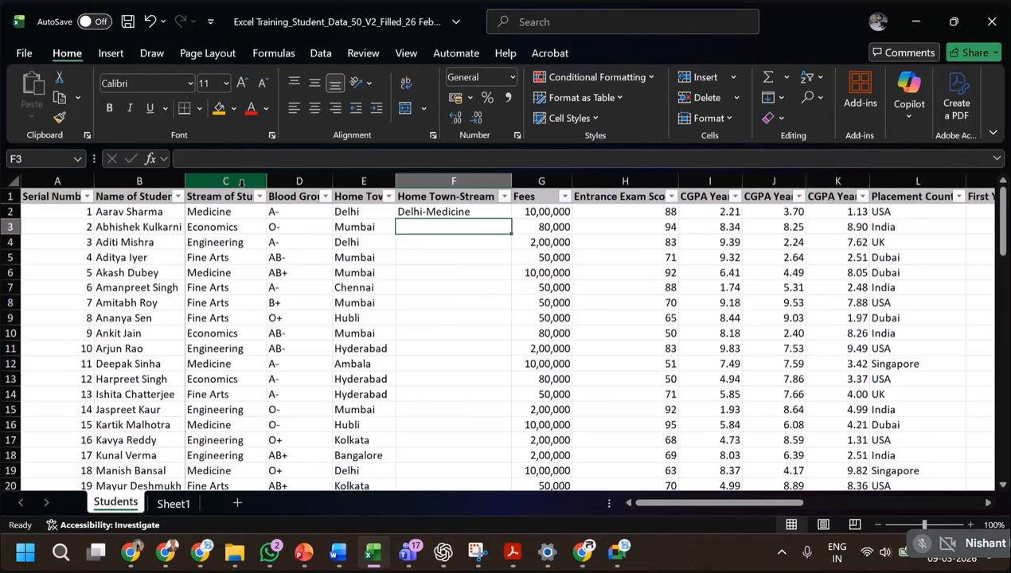
{"action": "left_click", "coordinate": [406, 212]}
{"action": "left_click", "coordinate": [417, 226]}
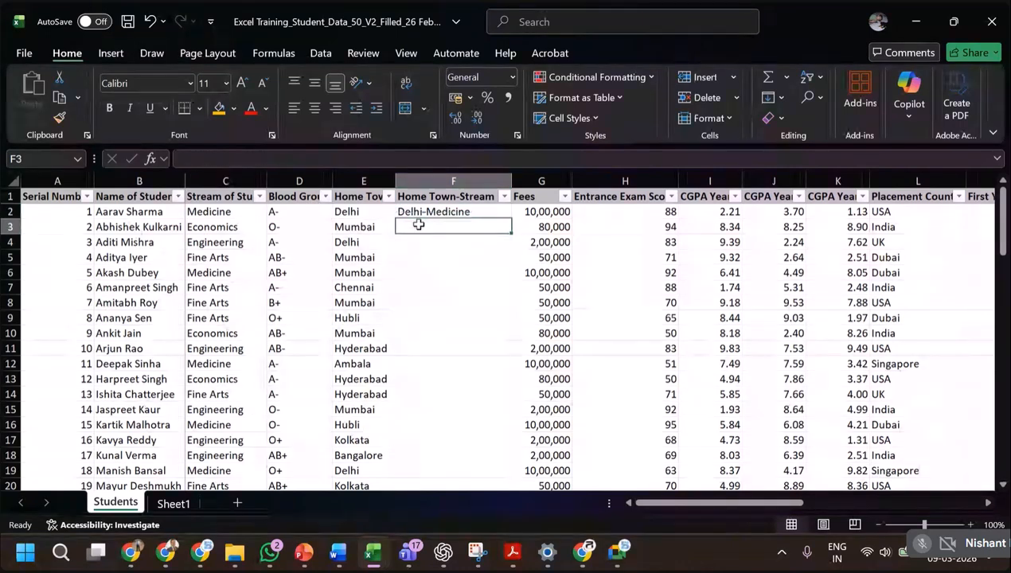
{"action": "type", "text": "="}
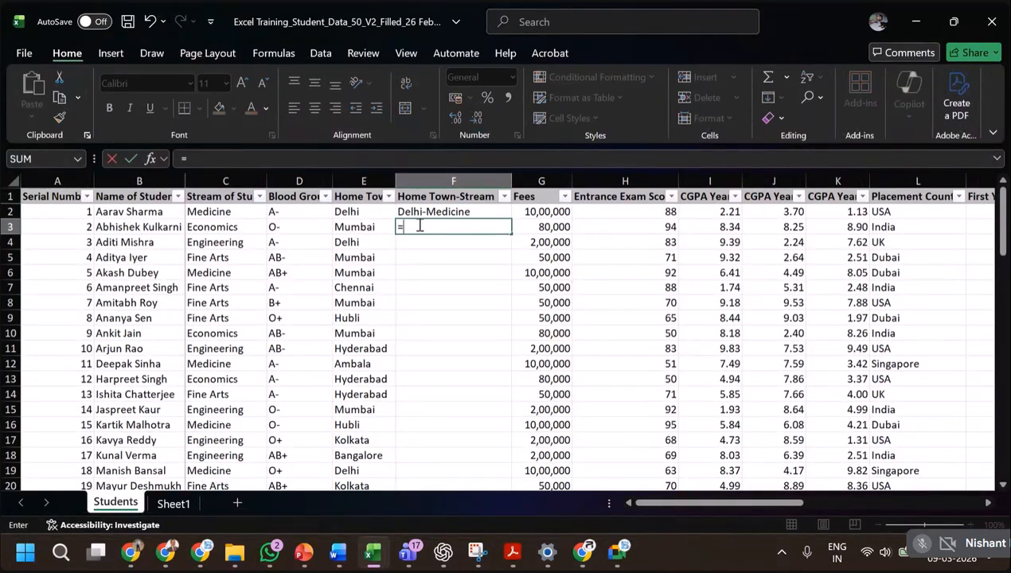
{"action": "key", "text": "Left"}
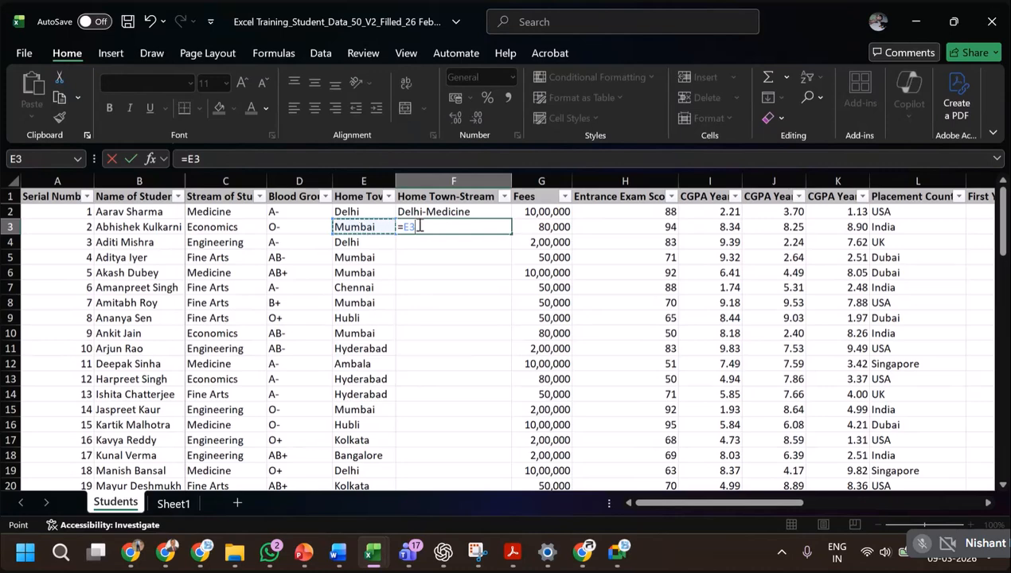
{"action": "key", "text": "BackSpace"}
{"action": "key", "text": "BackSpace"}
{"action": "key", "text": "BackSpace"}
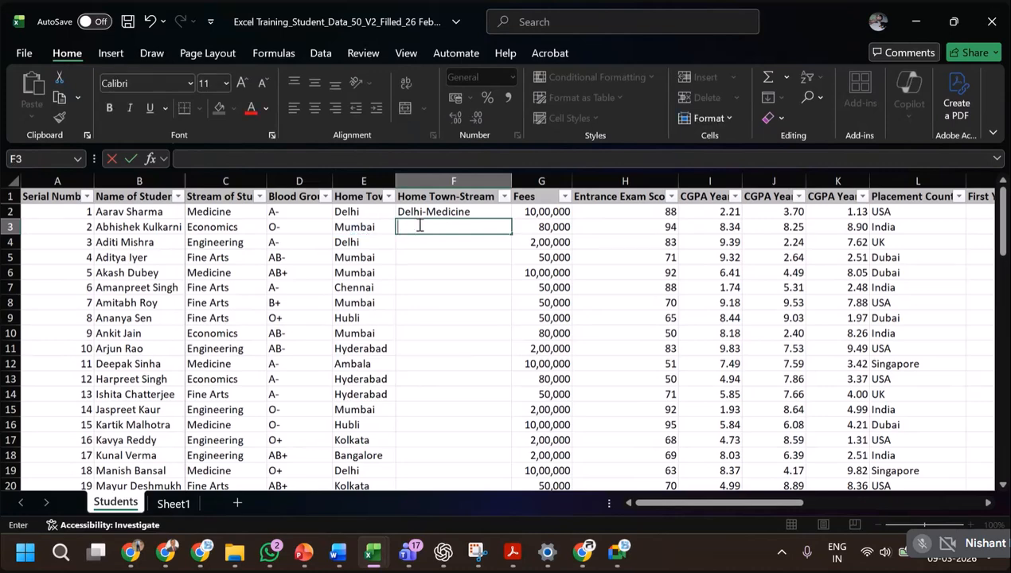
Enter =(E3&"-"&C3) in F3 to join home town and stream with the & operator.
{"action": "type", "text": "=("}
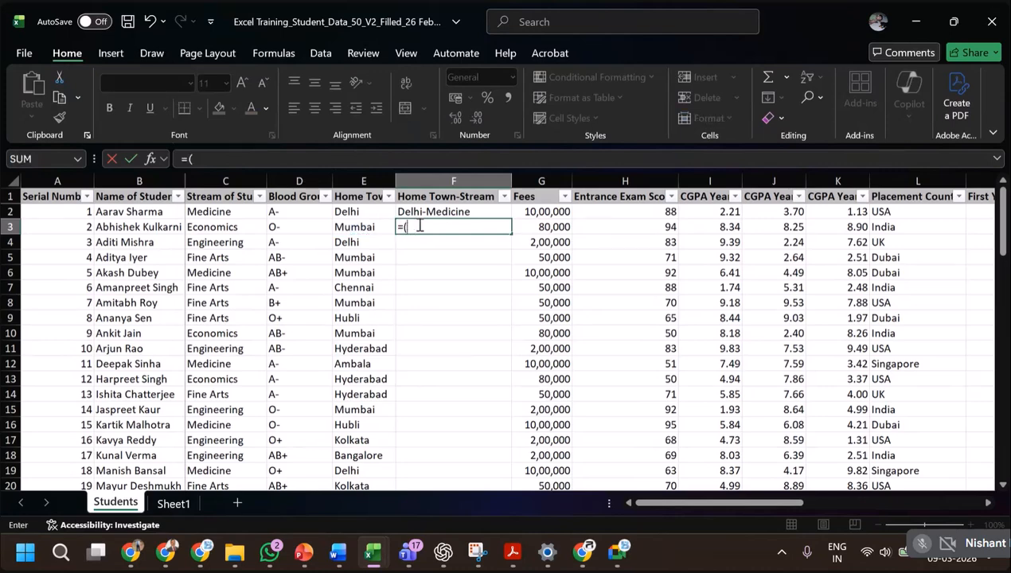
{"action": "key", "text": "Left"}
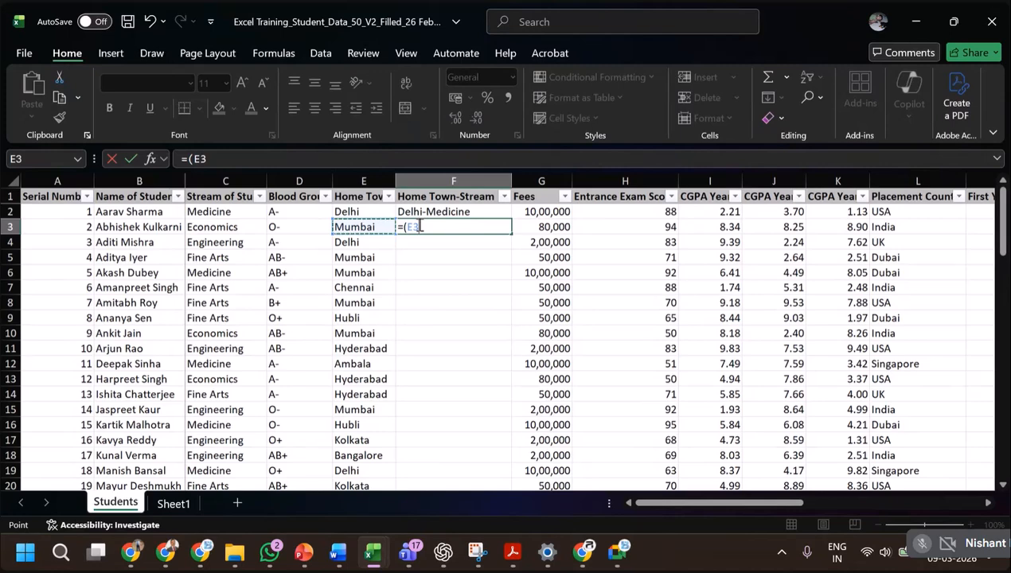
{"action": "type", "text": "&"}
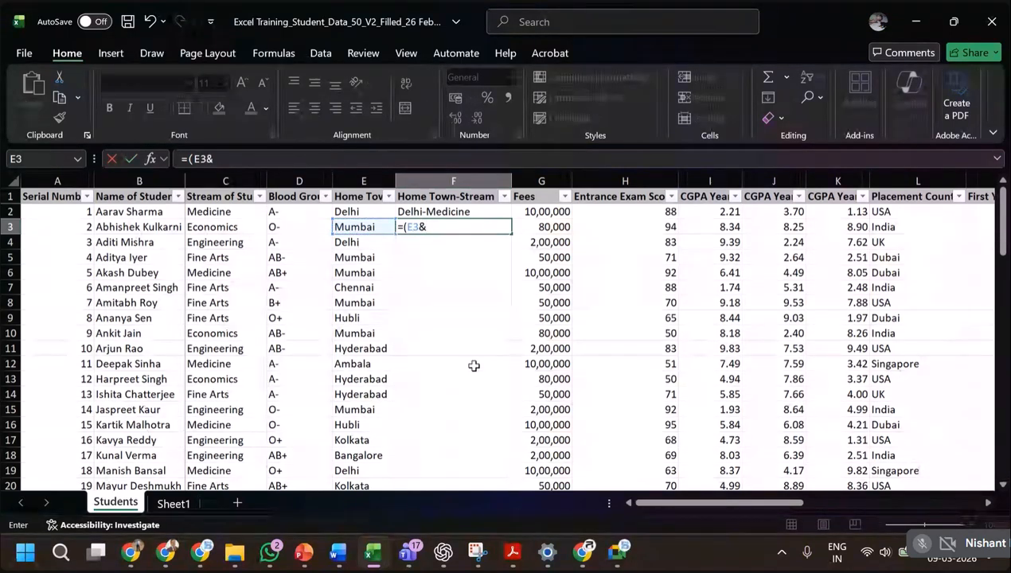
{"action": "type", "text": "\"-\""}
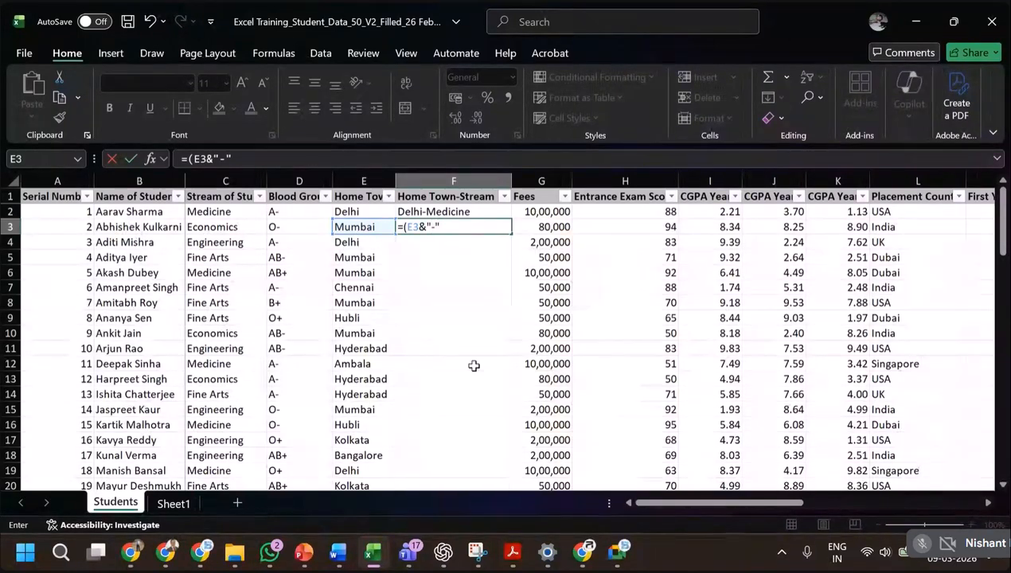
{"action": "type", "text": "&"}
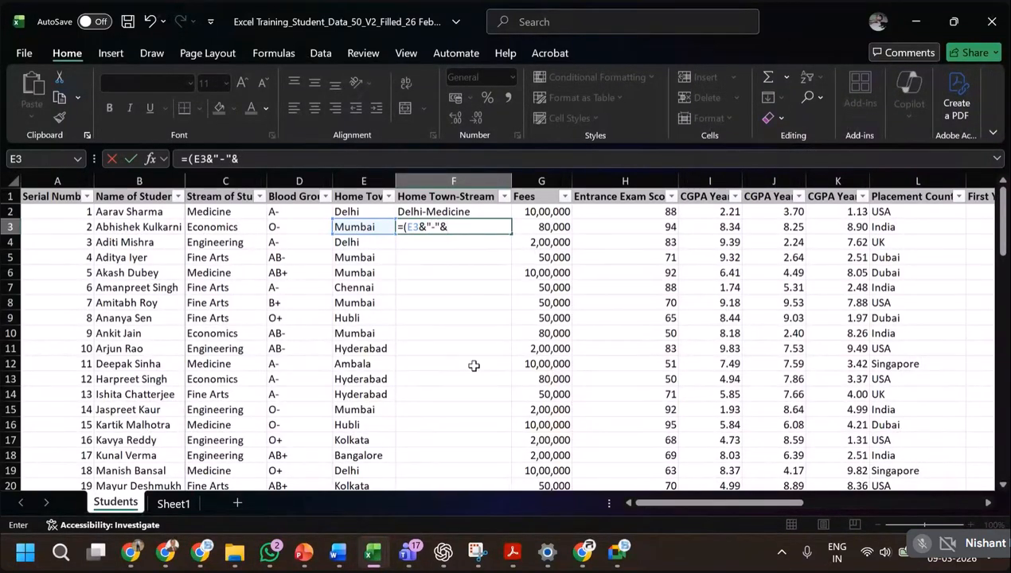
{"action": "left_click", "coordinate": [239, 226]}
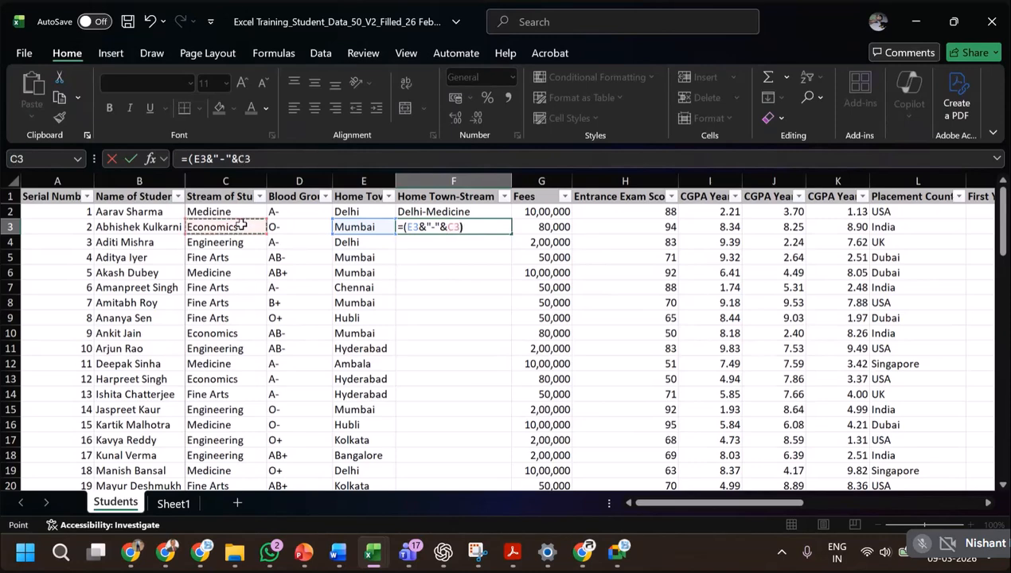
{"action": "key", "text": "Return"}
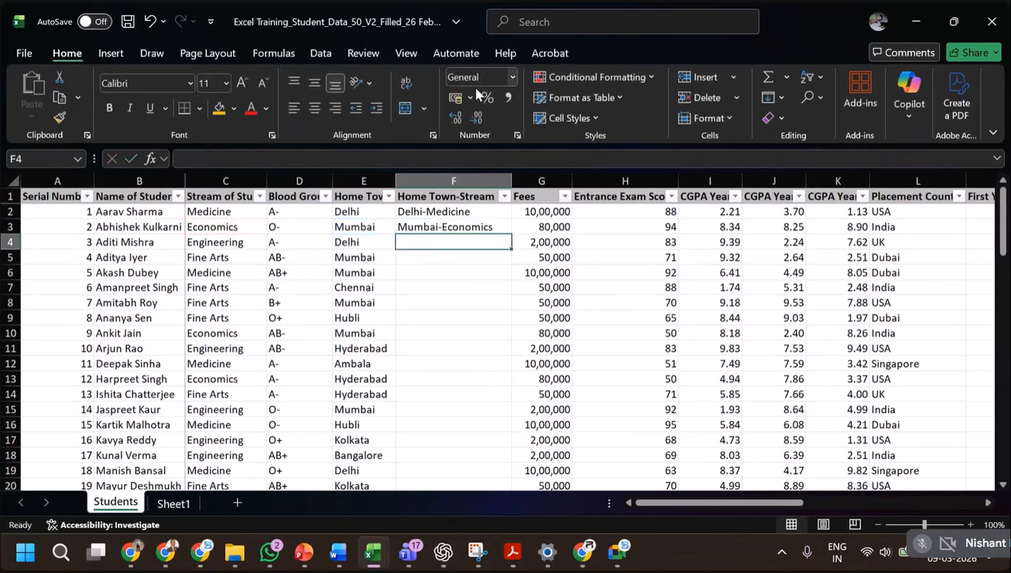
Compare the formulas in F2 and F3, and fill the F3 formula down through row 51.
{"action": "left_click", "coordinate": [483, 211]}
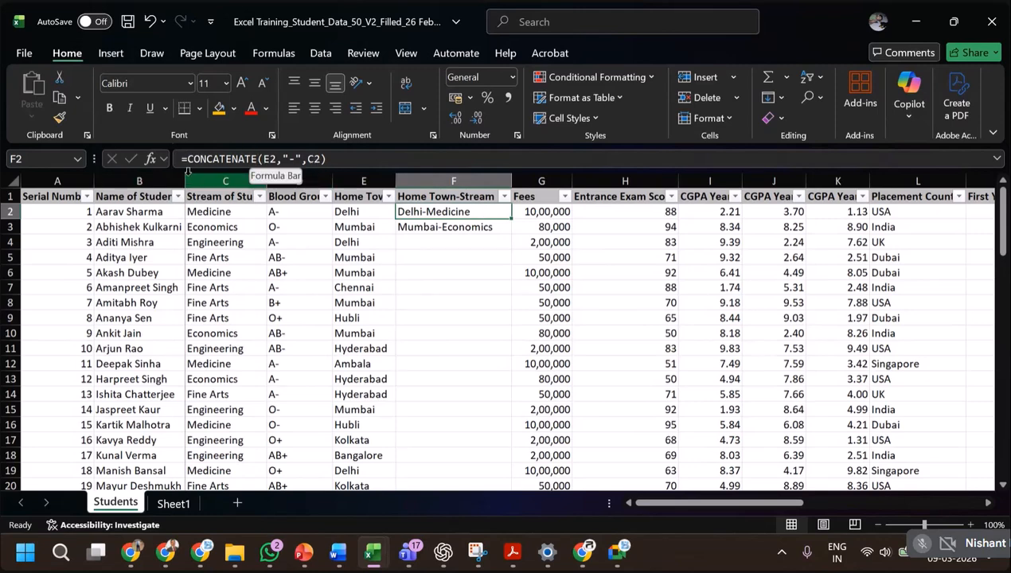
{"action": "left_click", "coordinate": [456, 227]}
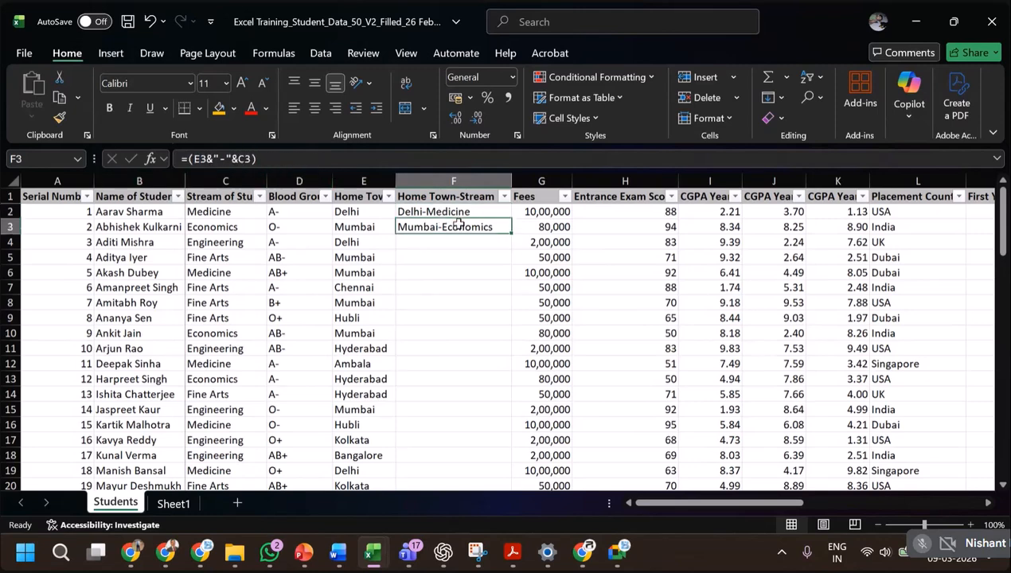
{"action": "double_click", "coordinate": [513, 232]}
{"action": "scroll", "coordinate": [500, 303], "scroll_direction": "down", "scroll_amount": 5}
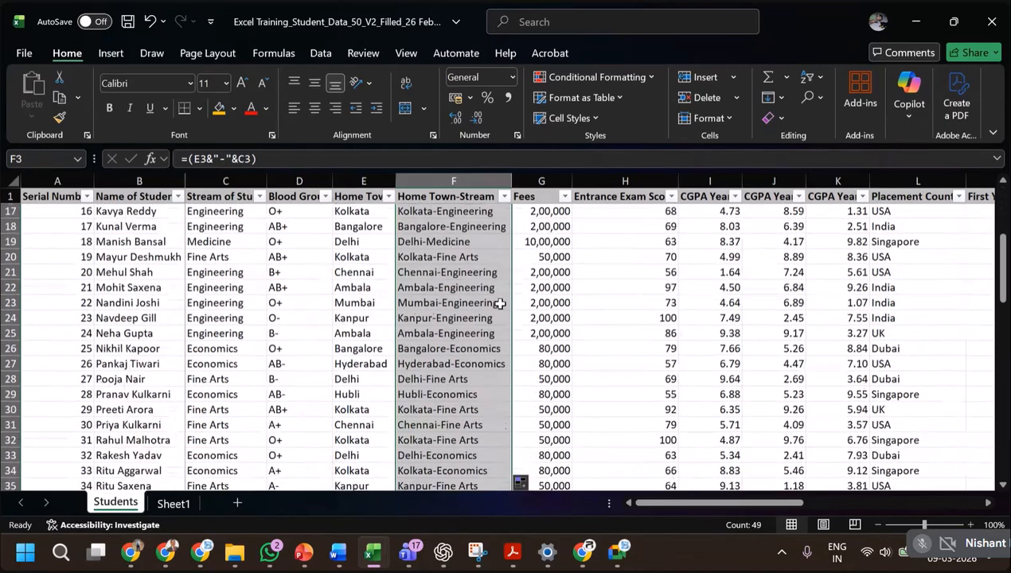
{"action": "scroll", "coordinate": [500, 303], "scroll_direction": "down", "scroll_amount": 7}
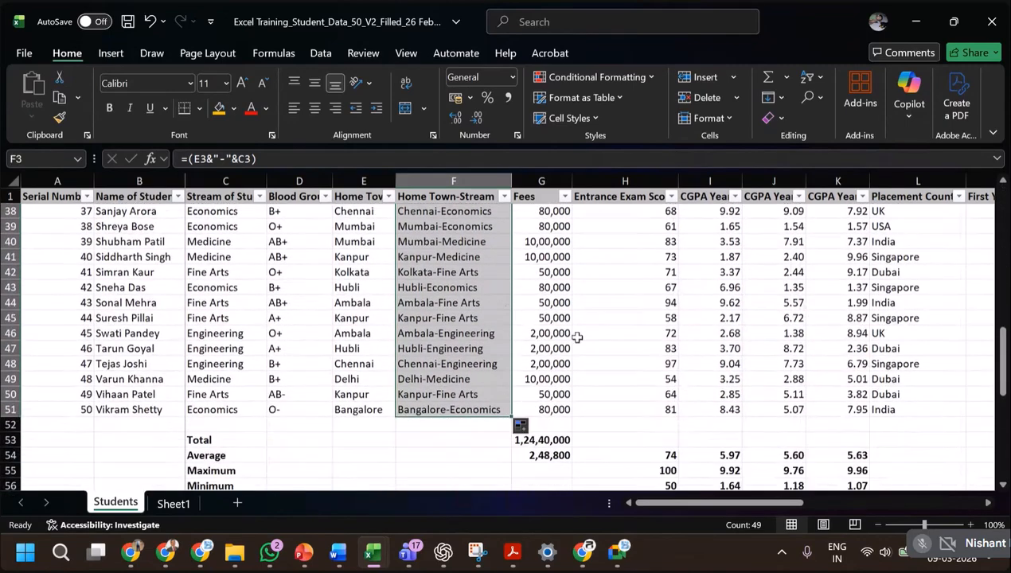
{"action": "scroll", "coordinate": [623, 352], "scroll_direction": "up", "scroll_amount": 12}
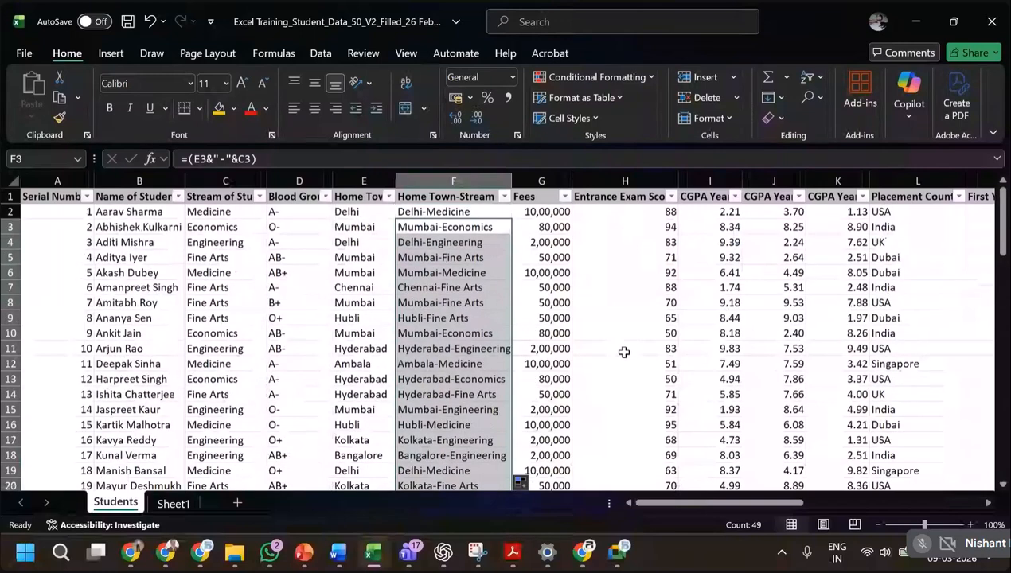
Check the F2 formula, switch to the PowerPoint slide show, and advance to the IS Functions (Data Validation) slide.
{"action": "left_click", "coordinate": [490, 213]}
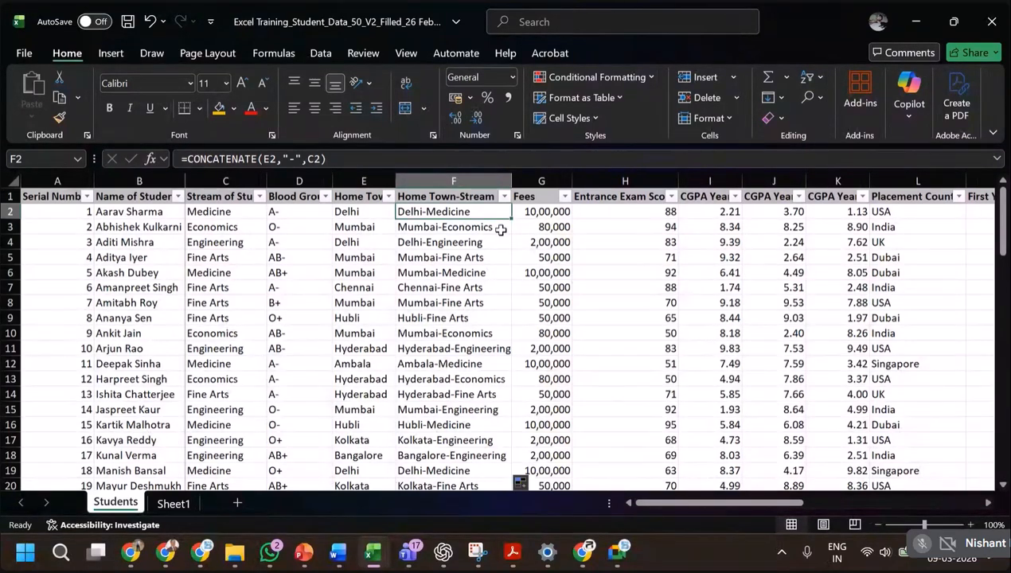
{"action": "key", "text": "alt+Tab"}
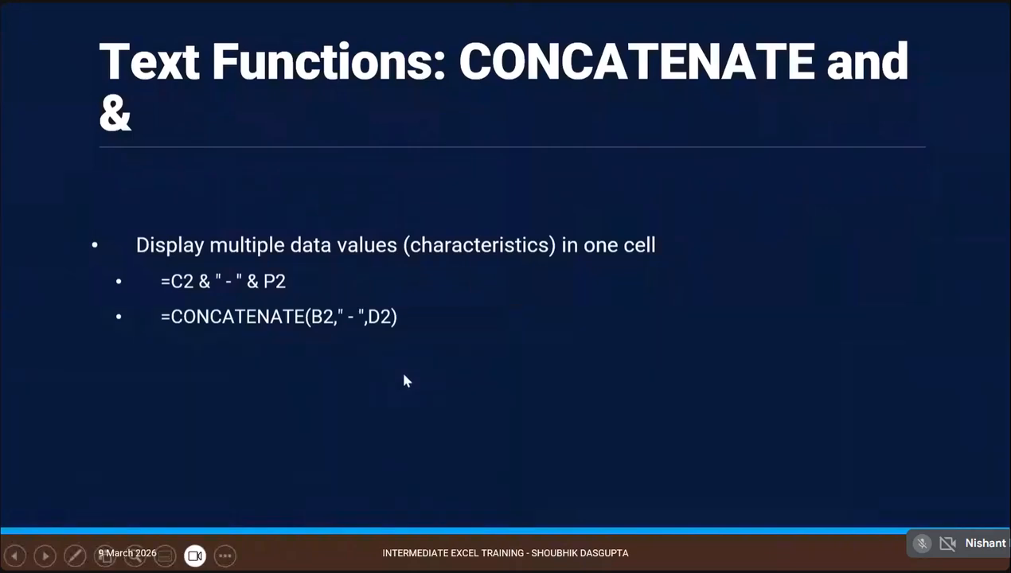
{"action": "key", "text": "Right"}
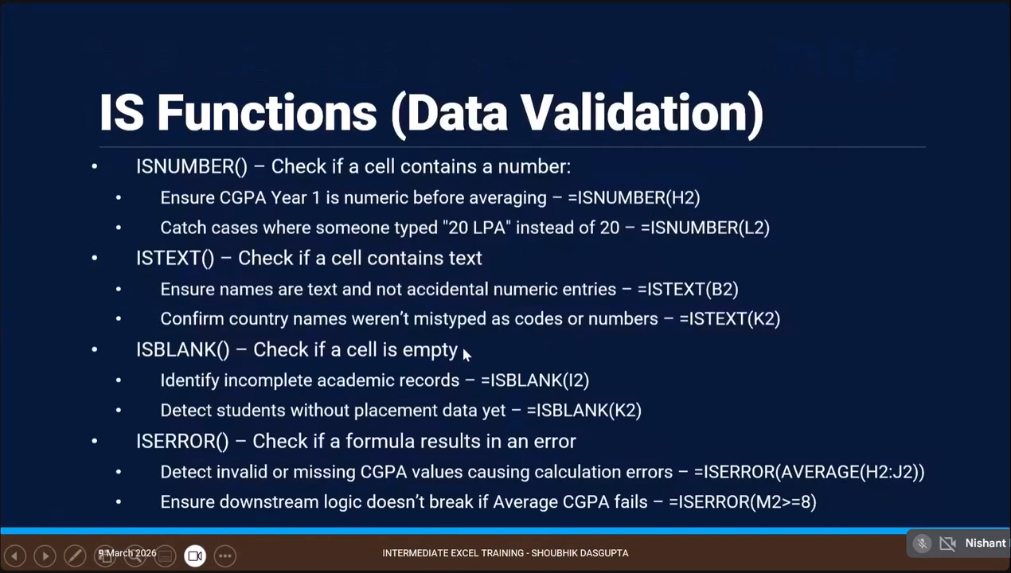
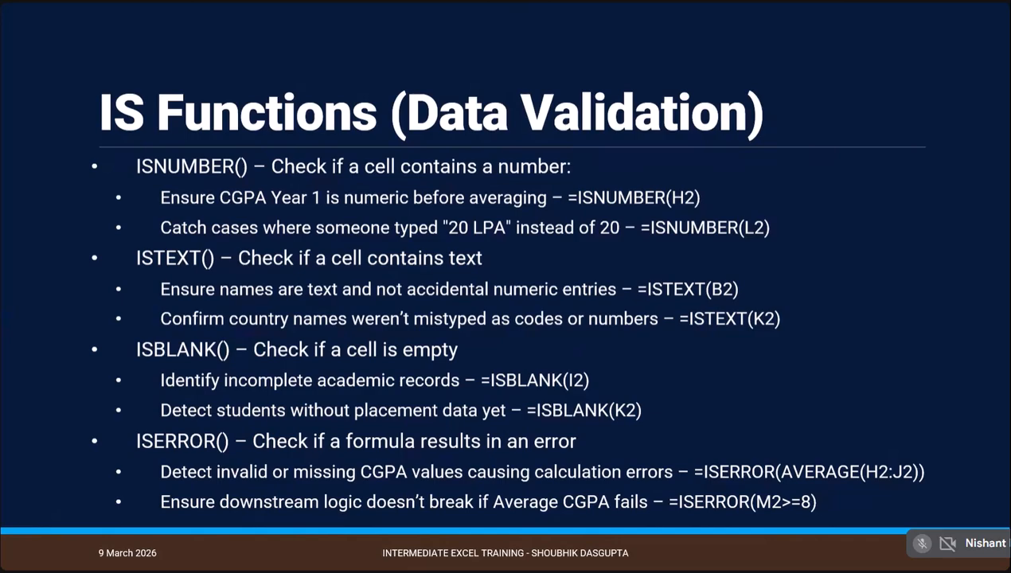
Switch to the Excel student workbook and insert five blank rows above the Total row, at rows 53 to 57.
{"action": "key", "text": "alt+Tab"}
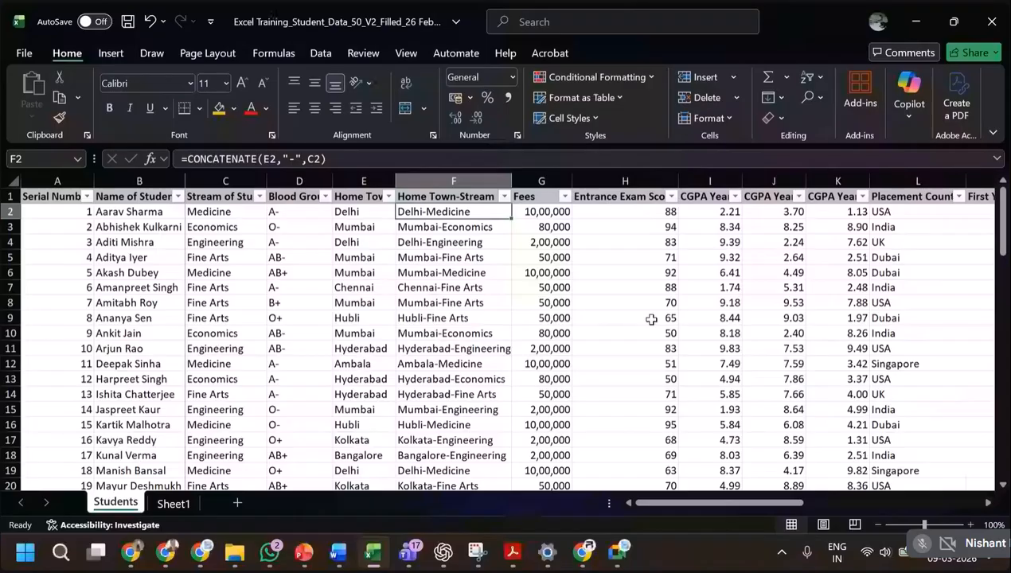
{"action": "scroll", "coordinate": [443, 432], "scroll_direction": "down", "scroll_amount": 5}
{"action": "scroll", "coordinate": [443, 432], "scroll_direction": "down", "scroll_amount": 14}
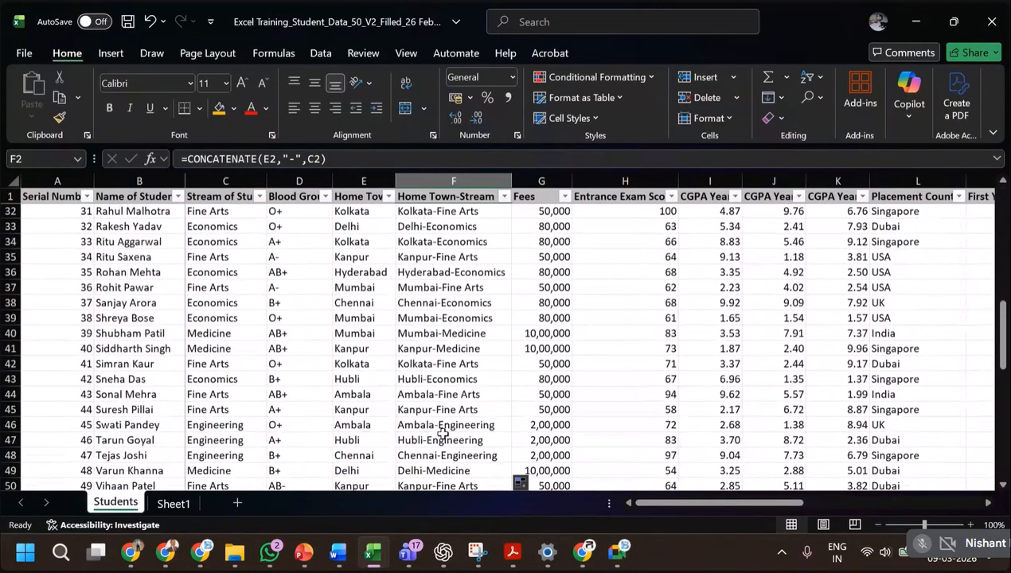
{"action": "scroll", "coordinate": [442, 432], "scroll_direction": "down", "scroll_amount": 2}
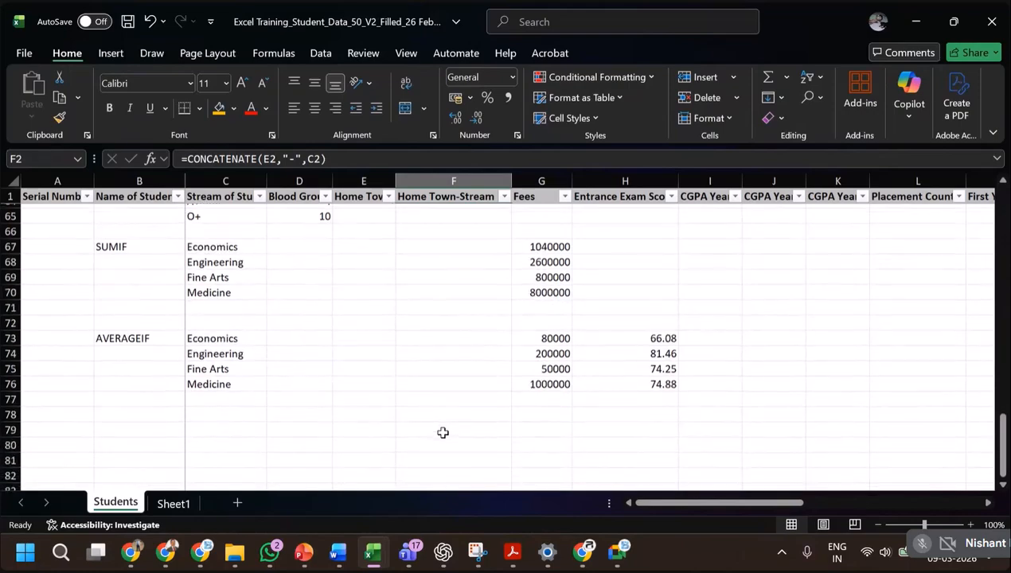
{"action": "scroll", "coordinate": [443, 433], "scroll_direction": "up", "scroll_amount": 7}
{"action": "scroll", "coordinate": [443, 433], "scroll_direction": "up", "scroll_amount": 2}
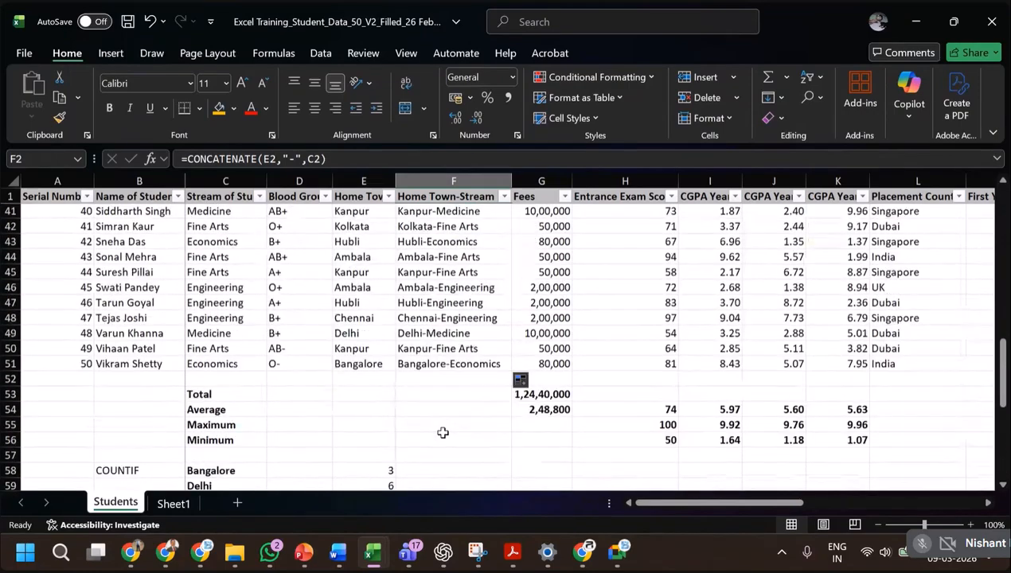
{"action": "scroll", "coordinate": [427, 453], "scroll_direction": "down", "scroll_amount": 6}
{"action": "scroll", "coordinate": [427, 453], "scroll_direction": "down", "scroll_amount": 1}
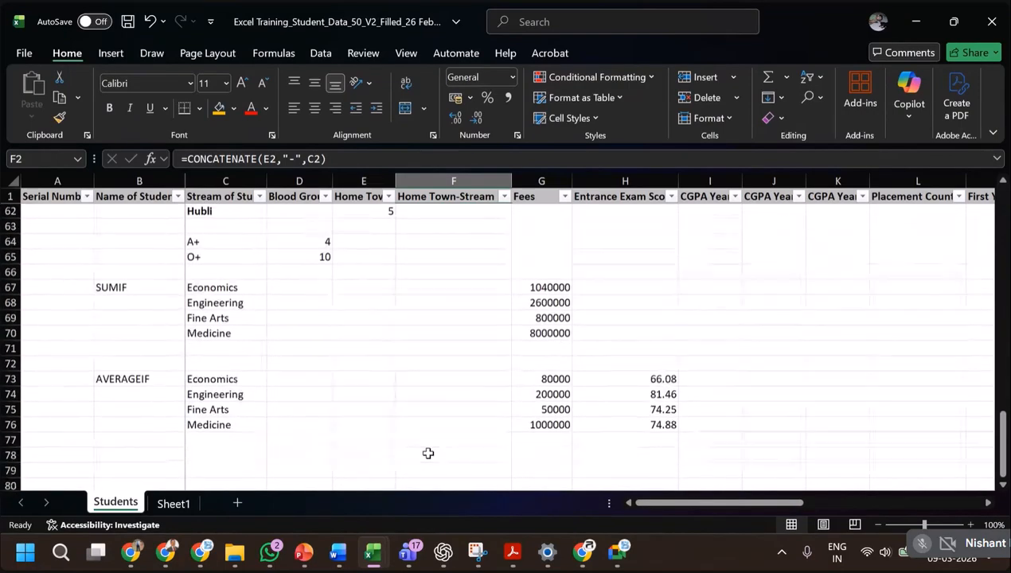
{"action": "scroll", "coordinate": [427, 453], "scroll_direction": "up", "scroll_amount": 15}
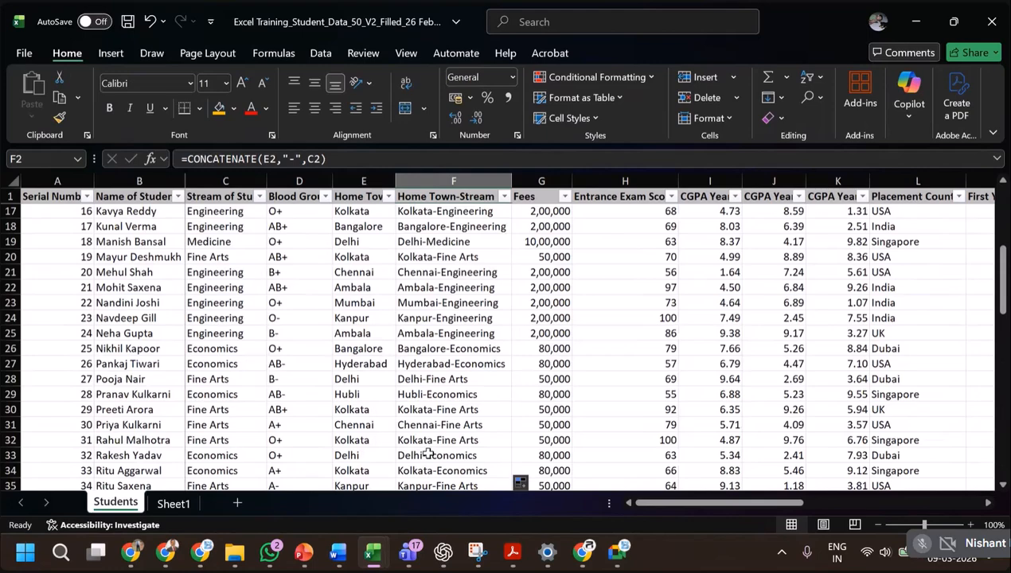
{"action": "scroll", "coordinate": [427, 453], "scroll_direction": "down", "scroll_amount": 10}
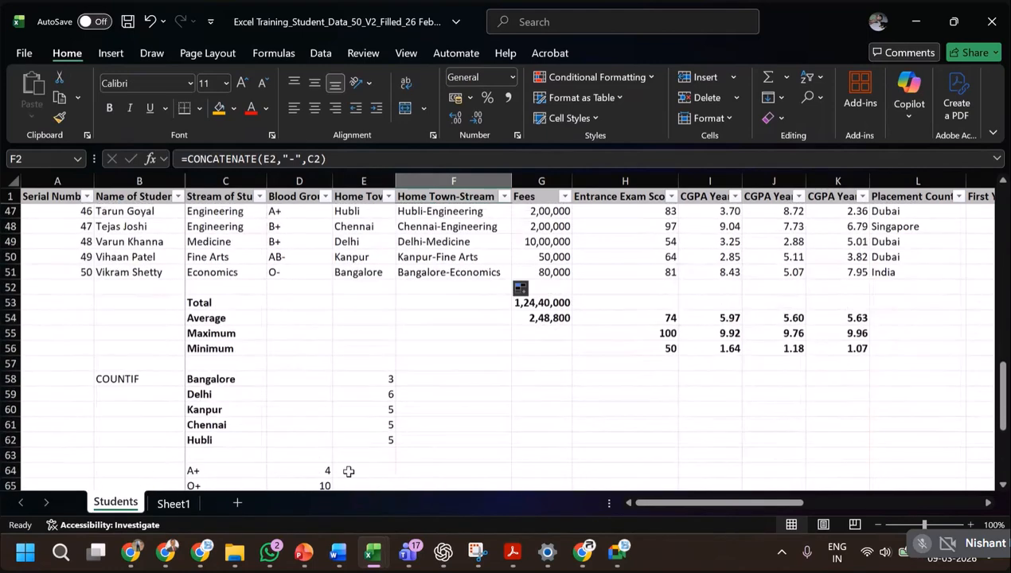
{"action": "left_click_drag", "start_coordinate": [13, 302], "coordinate": [12, 363]}
{"action": "right_click", "coordinate": [102, 324]}
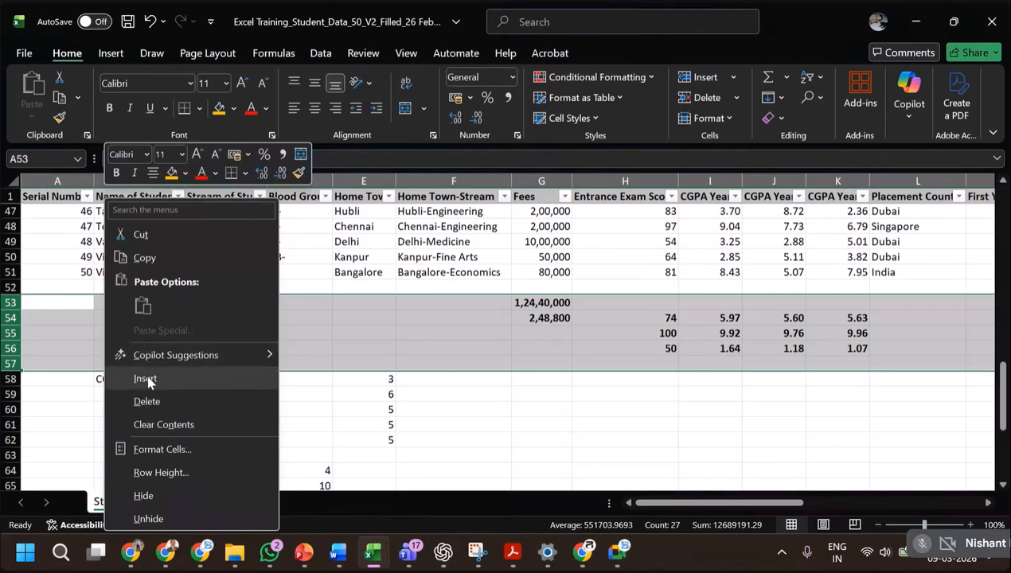
{"action": "key", "text": "Escape"}
{"action": "key", "text": "ctrl+plus"}
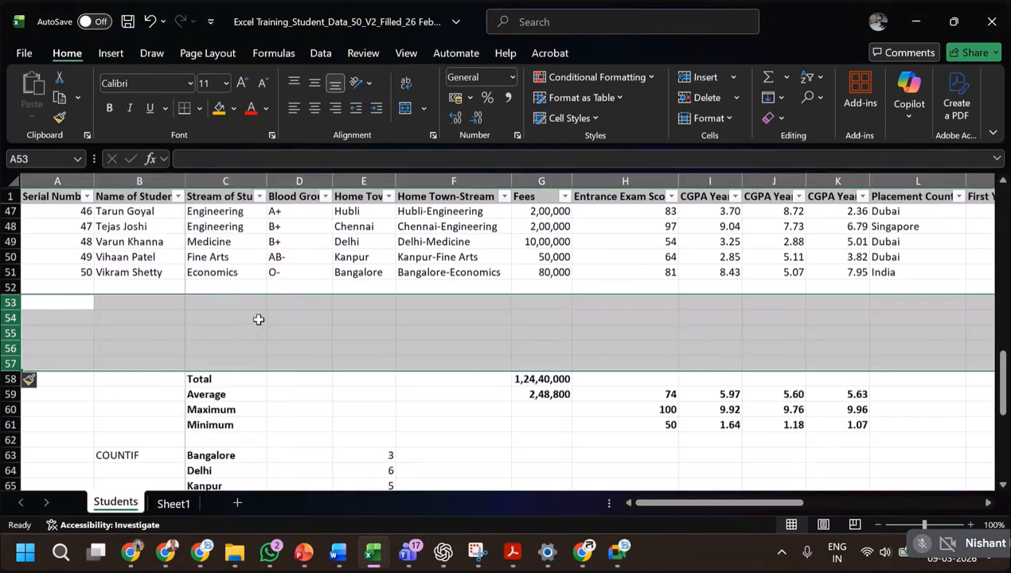
Check the IS Functions slide and enter =ISNUMBER(G51) in G53 to test whether the last student's fee is a number.
{"action": "left_click", "coordinate": [199, 304]}
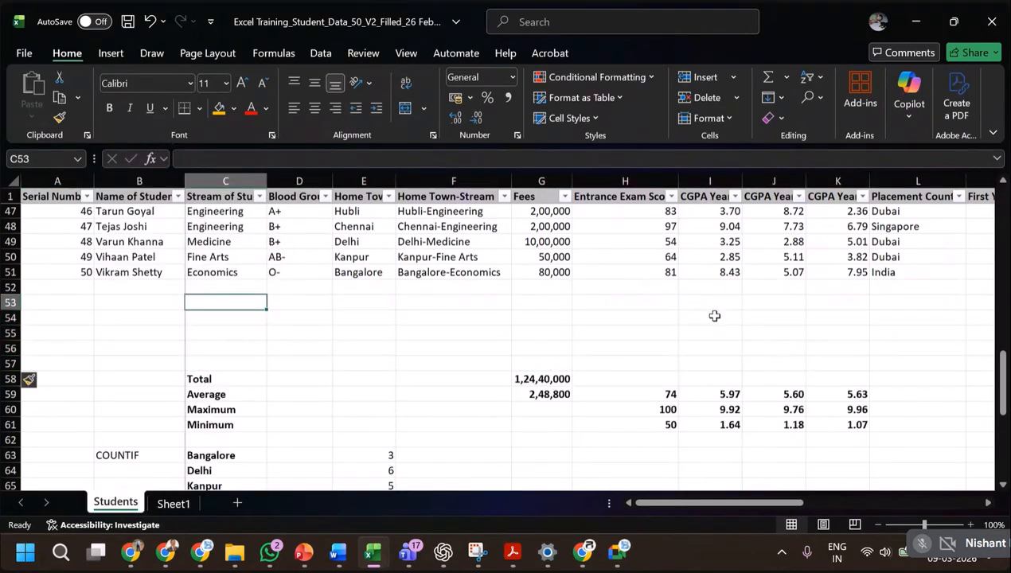
{"action": "left_click", "coordinate": [529, 306]}
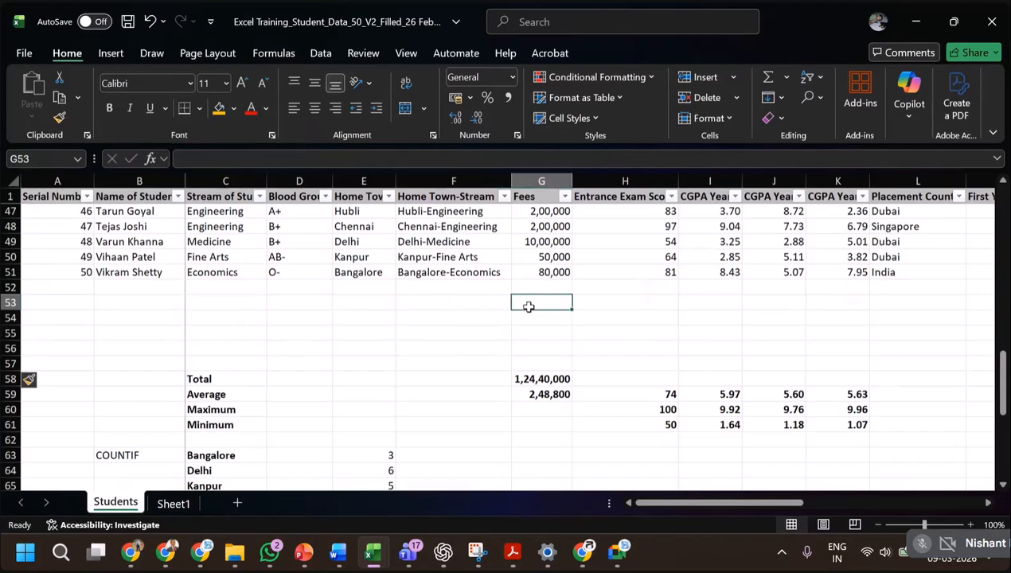
{"action": "key", "text": "alt+Tab"}
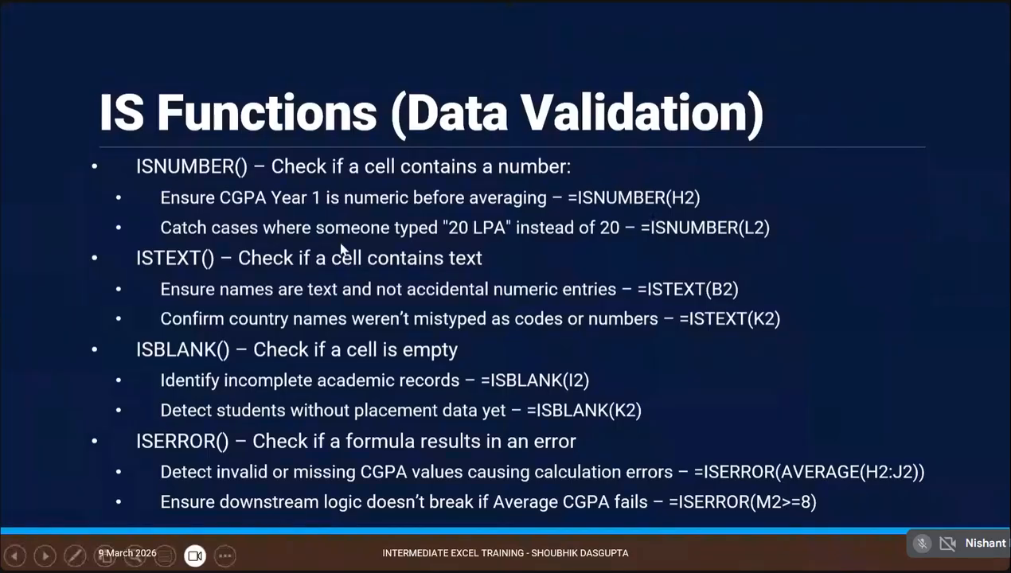
{"action": "key", "text": "alt+Tab"}
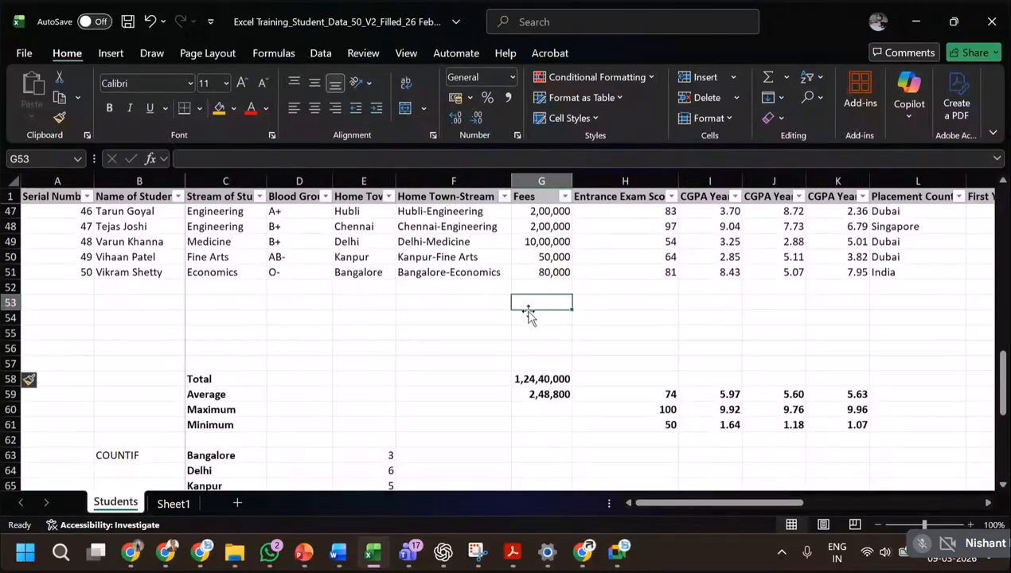
{"action": "type", "text": "="}
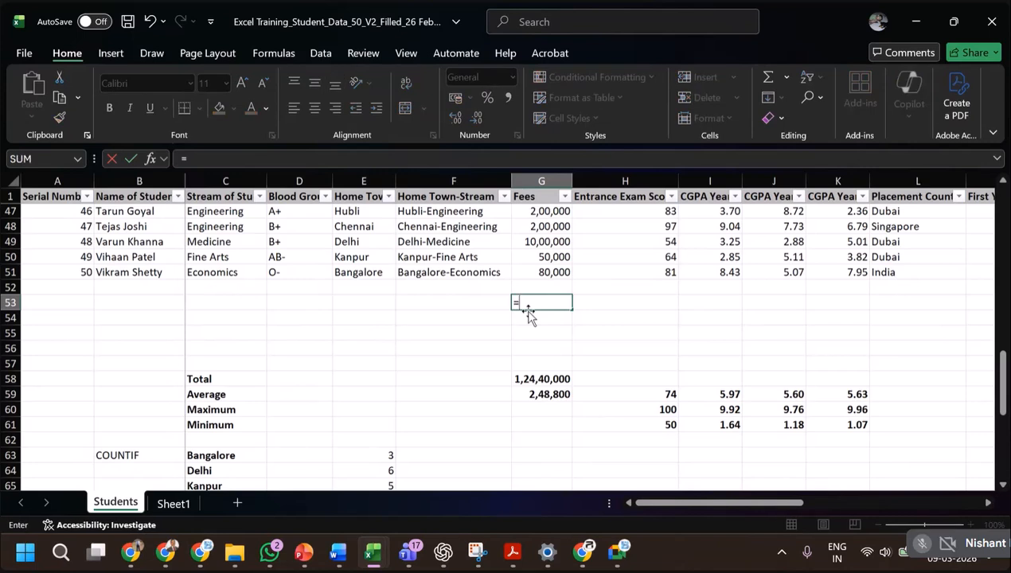
{"action": "type", "text": "isnumber"}
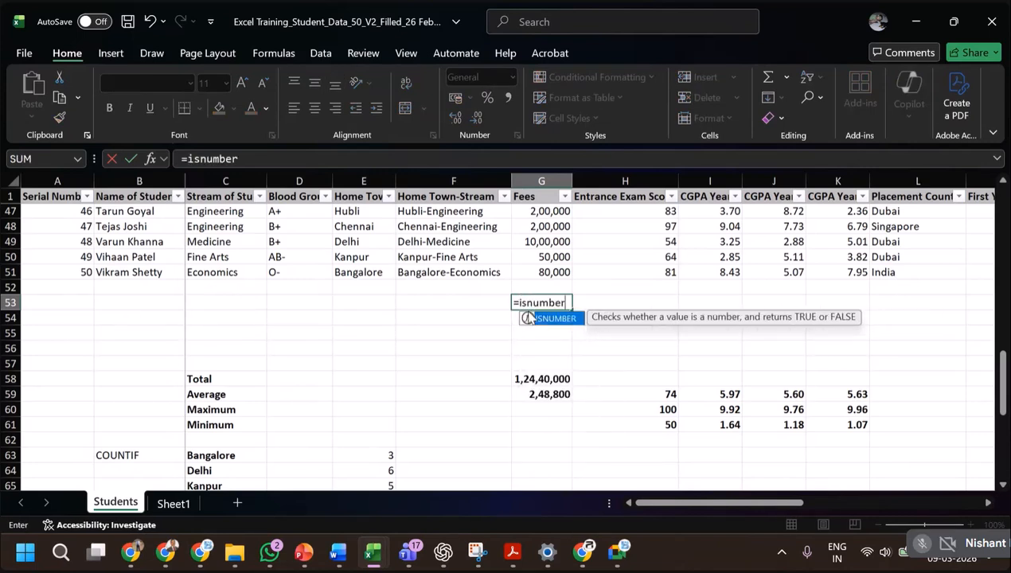
{"action": "type", "text": "("}
{"action": "left_click", "coordinate": [564, 272]}
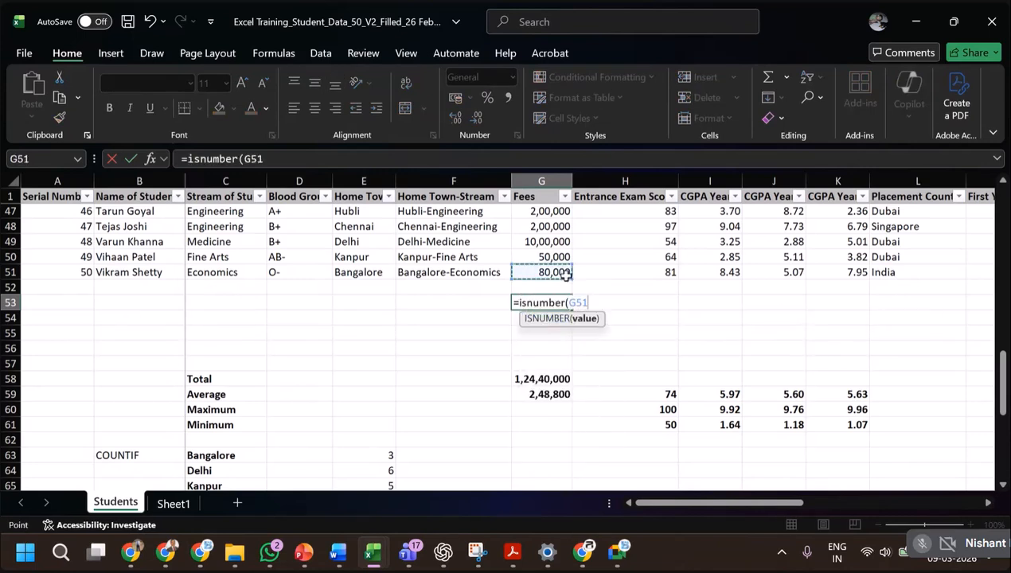
{"action": "key", "text": "ctrl+Return"}
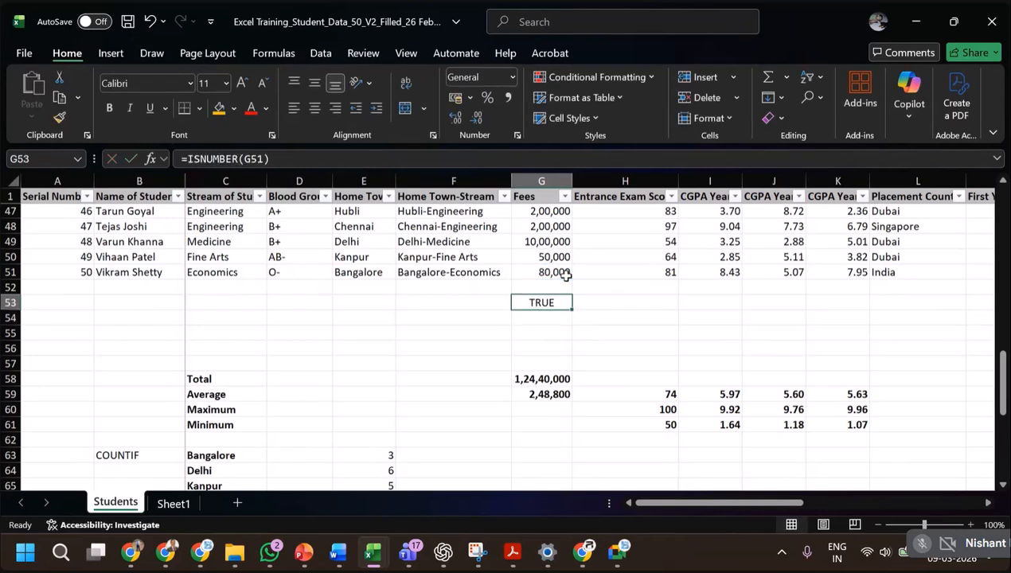
Copy Bangalore from E51 over the fee in G51 to test the ISNUMBER formula with text, and undo the paste.
{"action": "left_click", "coordinate": [565, 274]}
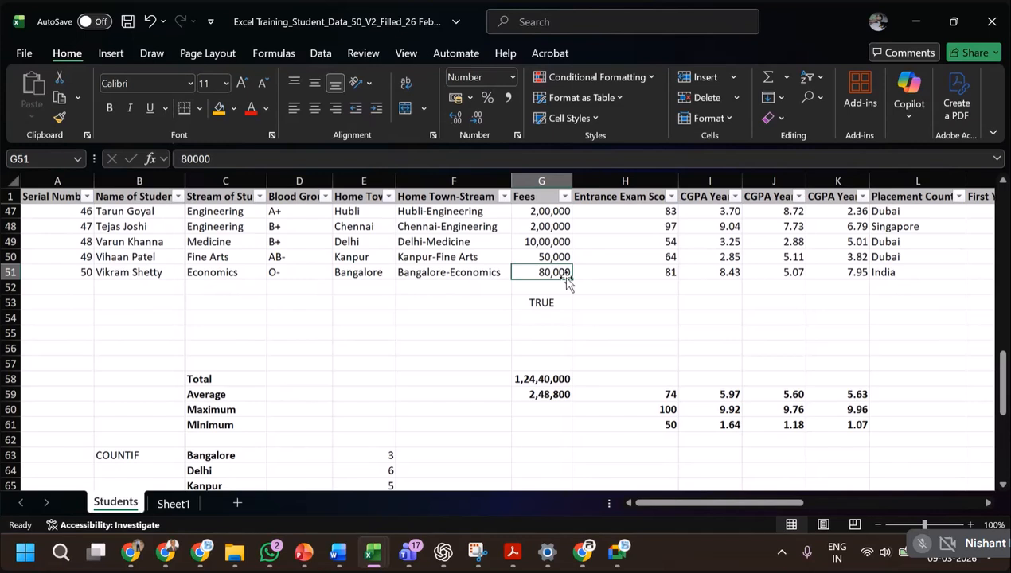
{"action": "left_click", "coordinate": [359, 273]}
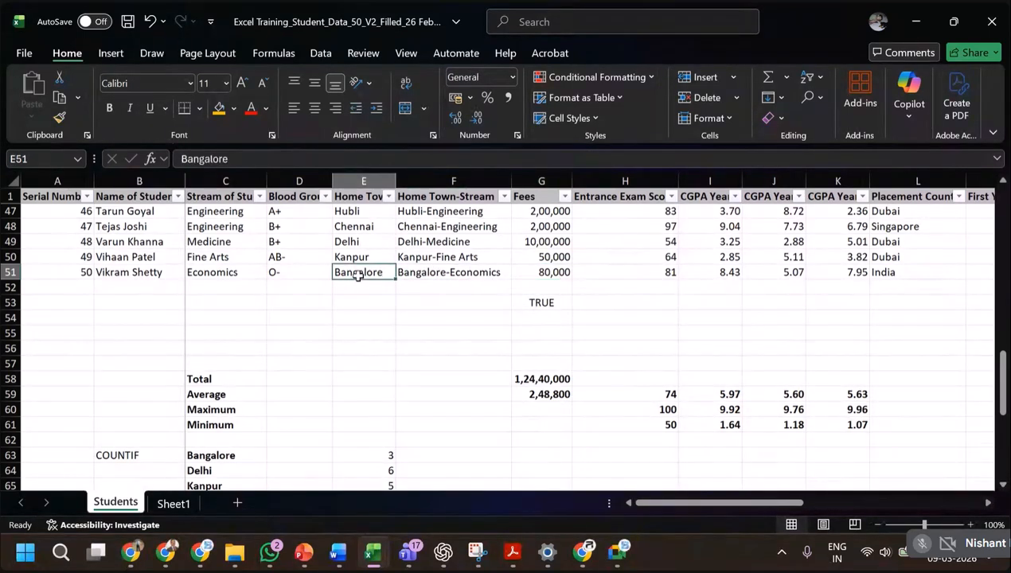
{"action": "key", "text": "ctrl+c"}
{"action": "left_click", "coordinate": [542, 272]}
{"action": "key", "text": "ctrl+v"}
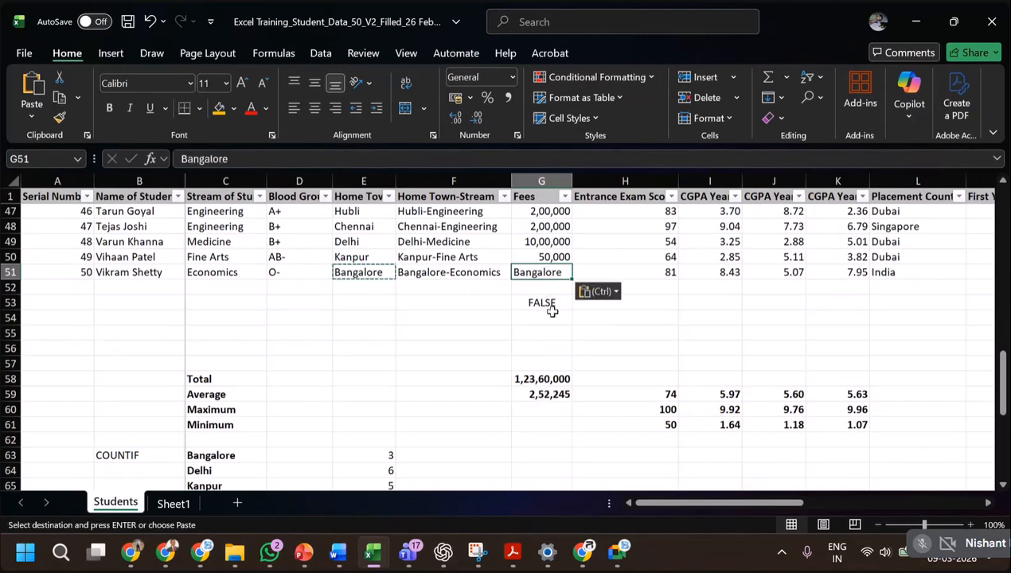
{"action": "left_click", "coordinate": [551, 309]}
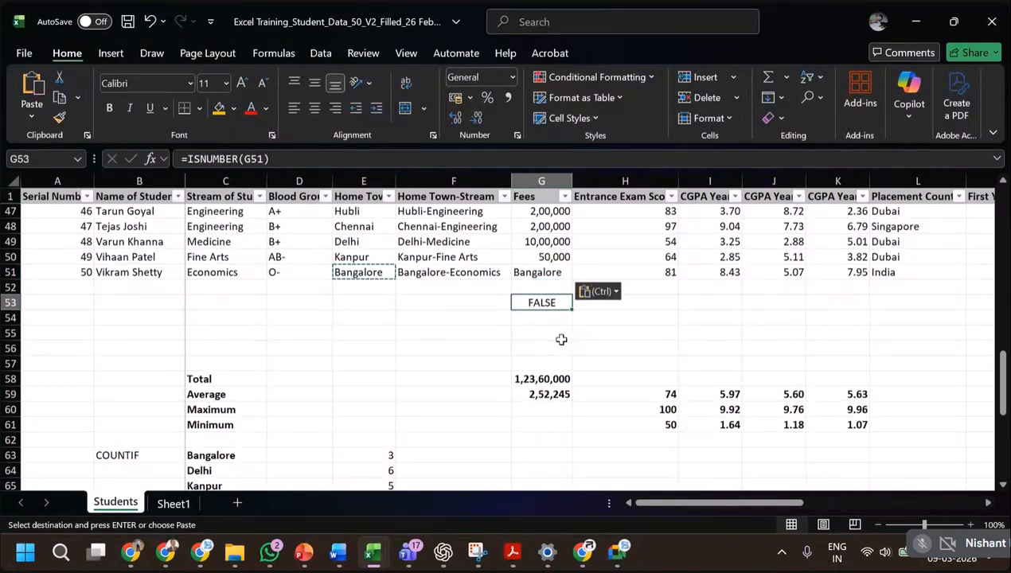
{"action": "key", "text": "ctrl+z"}
{"action": "left_click", "coordinate": [548, 306]}
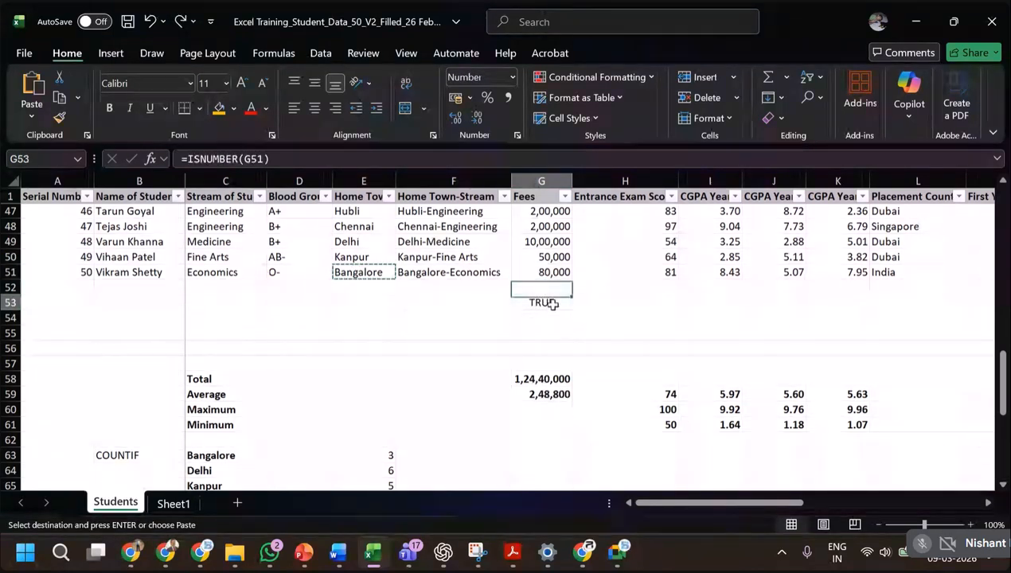
Enter =ISNUMBER(E51) in E53 to test whether the last student's home town is a number.
{"action": "left_click", "coordinate": [348, 302]}
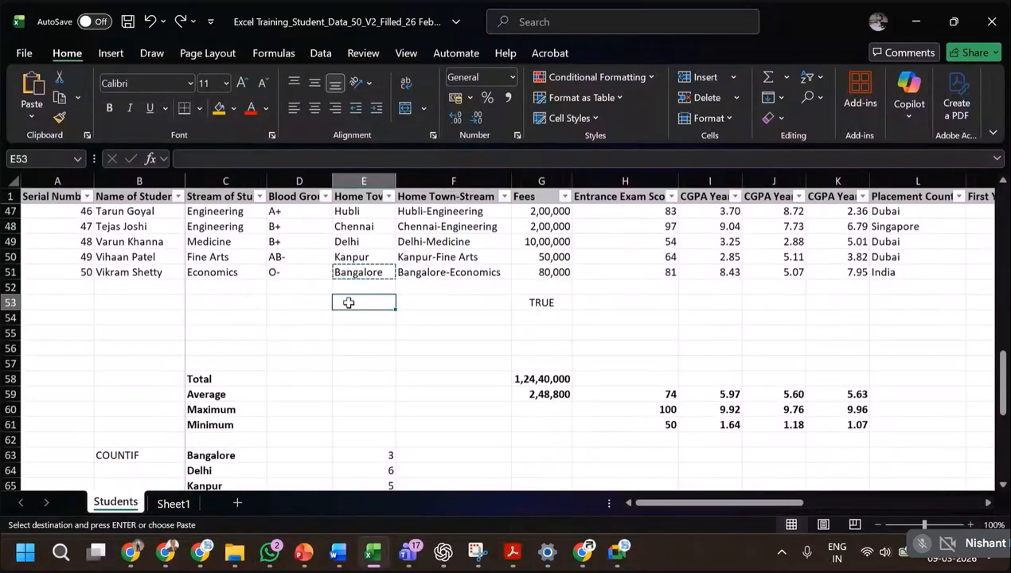
{"action": "type", "text": "=isnu"}
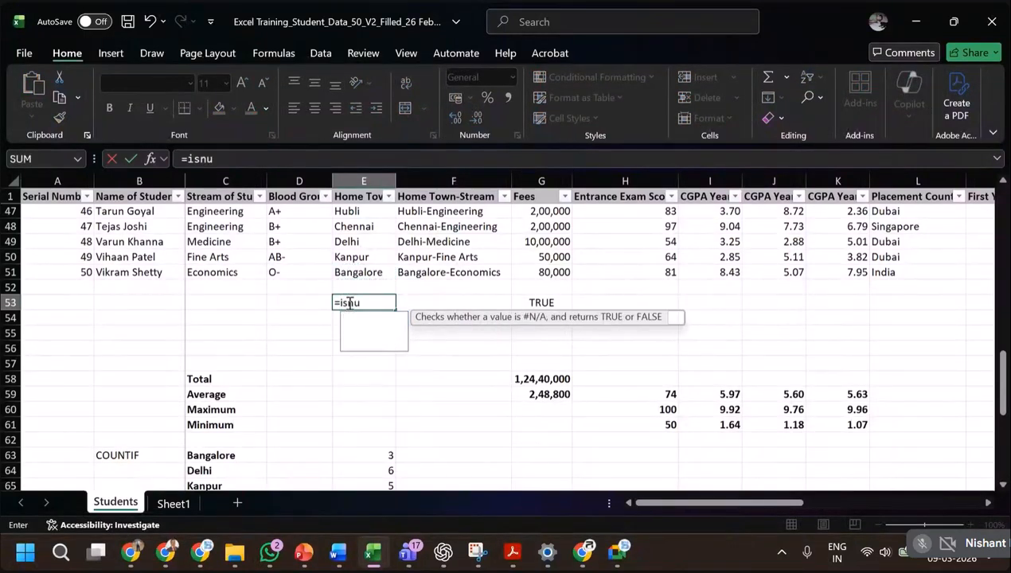
{"action": "type", "text": "mber("}
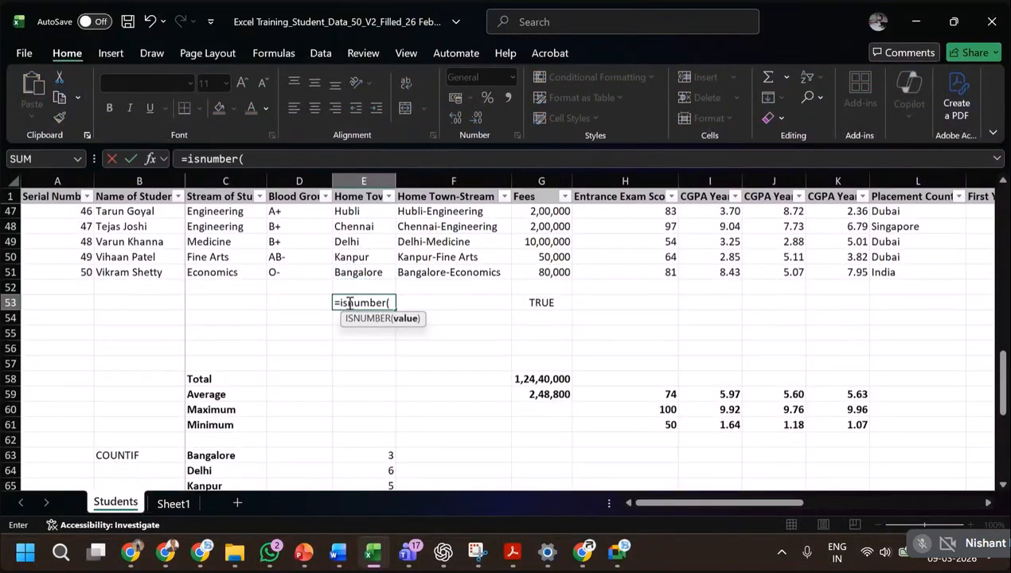
{"action": "key", "text": "Up"}
{"action": "key", "text": "Up"}
{"action": "key", "text": "Up"}
{"action": "key", "text": "Down"}
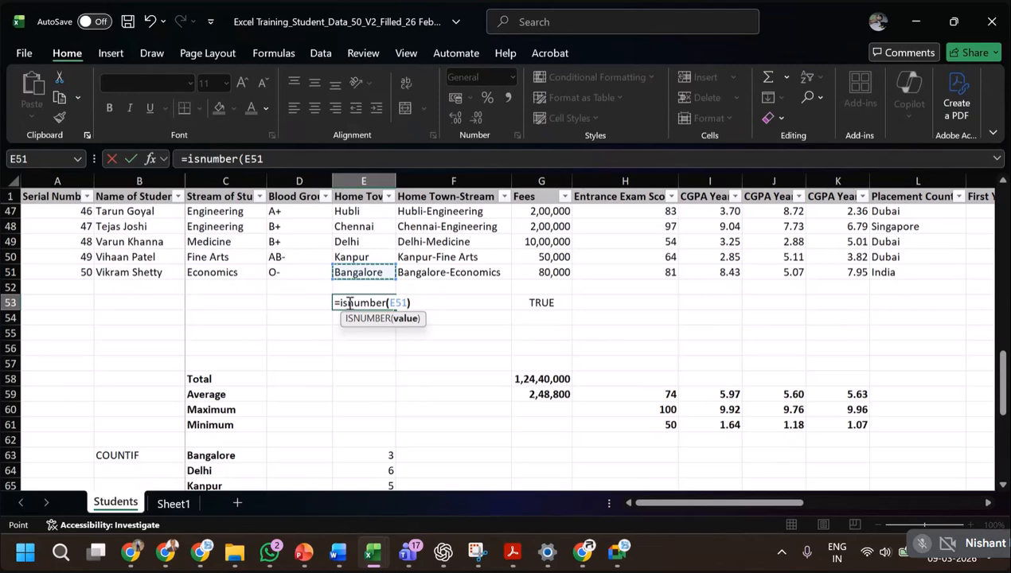
{"action": "key", "text": "Return"}
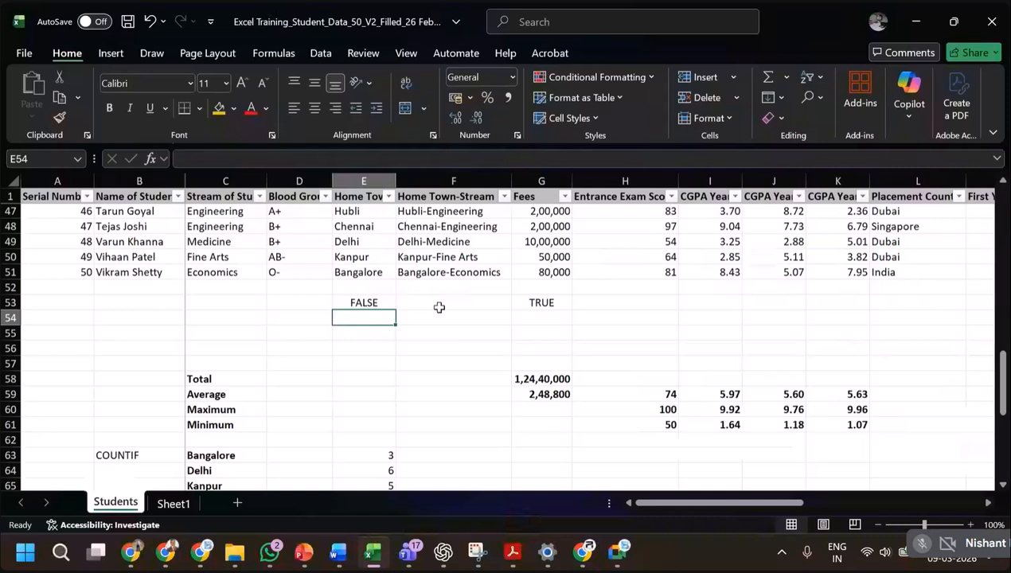
Enter =ISTEXT(E51) in E54 to test whether the last student's home town is text.
{"action": "type", "text": "="}
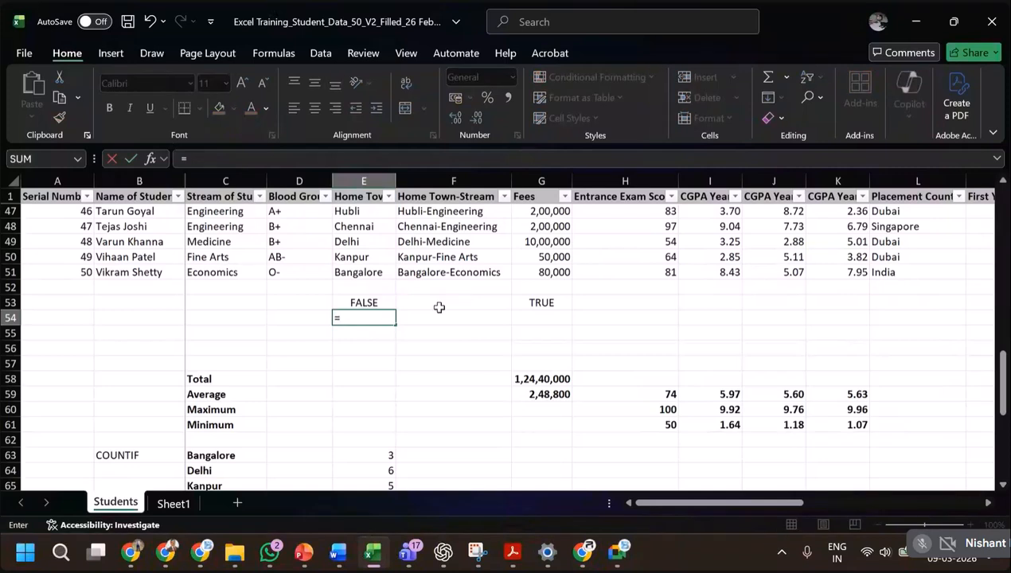
{"action": "type", "text": "ist"}
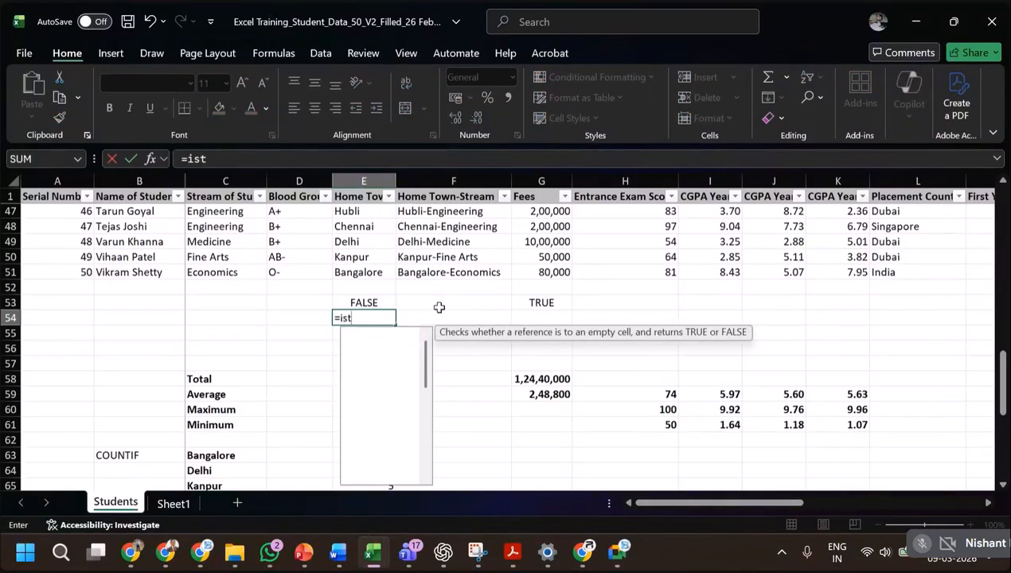
{"action": "type", "text": "ext("}
{"action": "key", "text": "Up"}
{"action": "key", "text": "Up"}
{"action": "key", "text": "Up"}
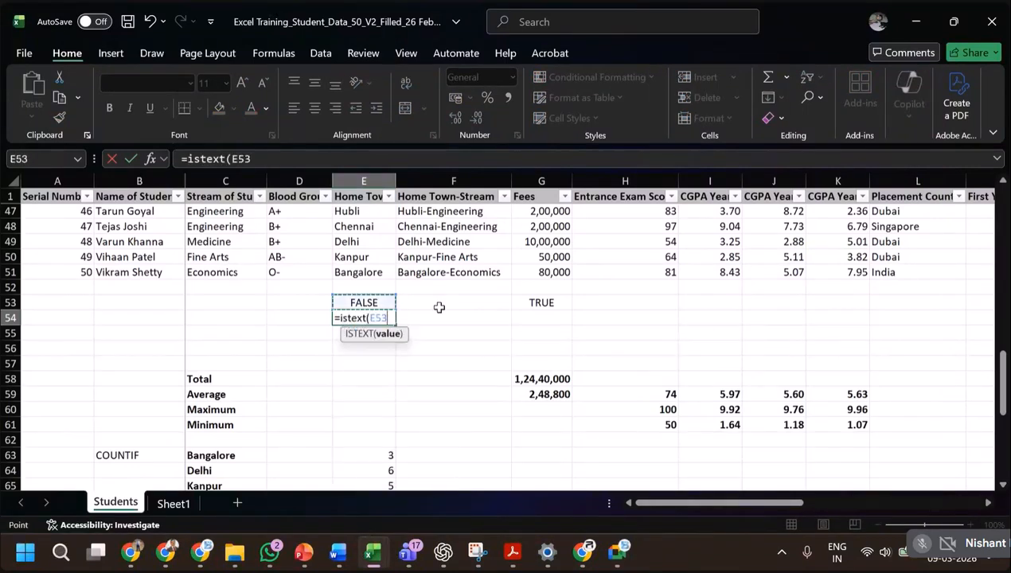
{"action": "key", "text": "Return"}
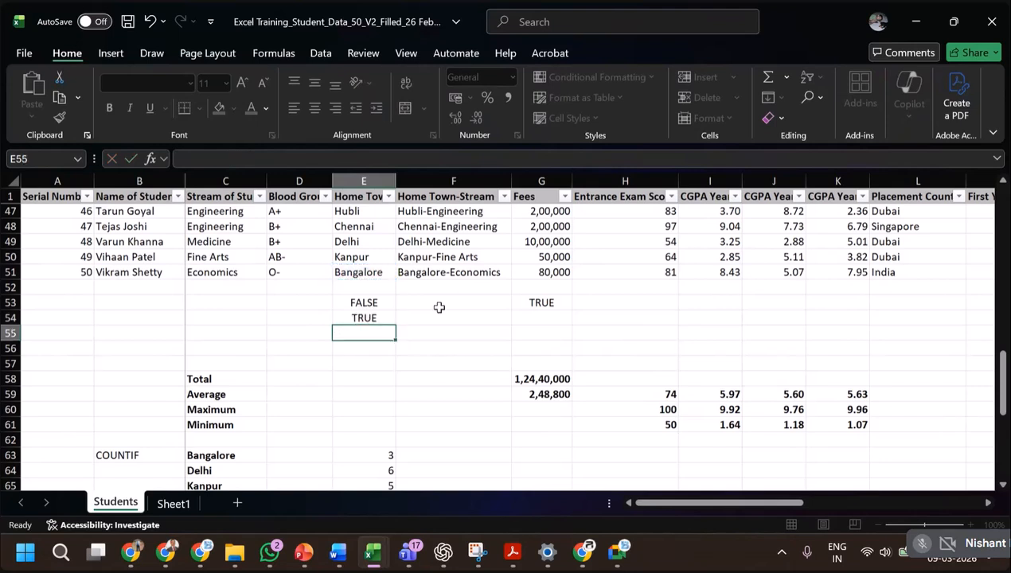
Copy the ISTEXT formula from E54 to G54 to test the fee, and check the IS Functions slide in the PowerPoint slide show.
{"action": "key", "text": "Up"}
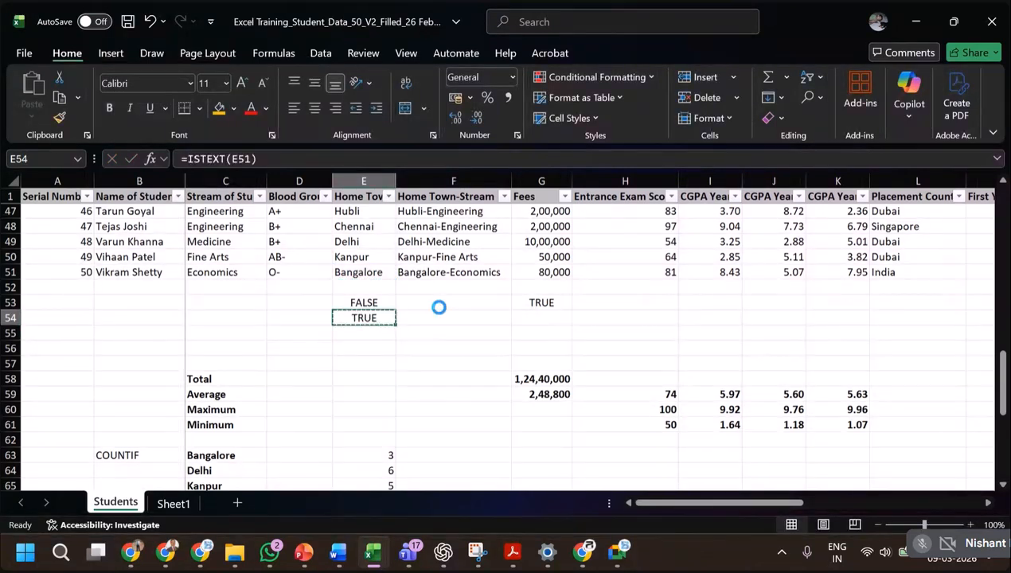
{"action": "key", "text": "ctrl+c"}
{"action": "key", "text": "Right"}
{"action": "key", "text": "Right"}
{"action": "key", "text": "ctrl+v"}
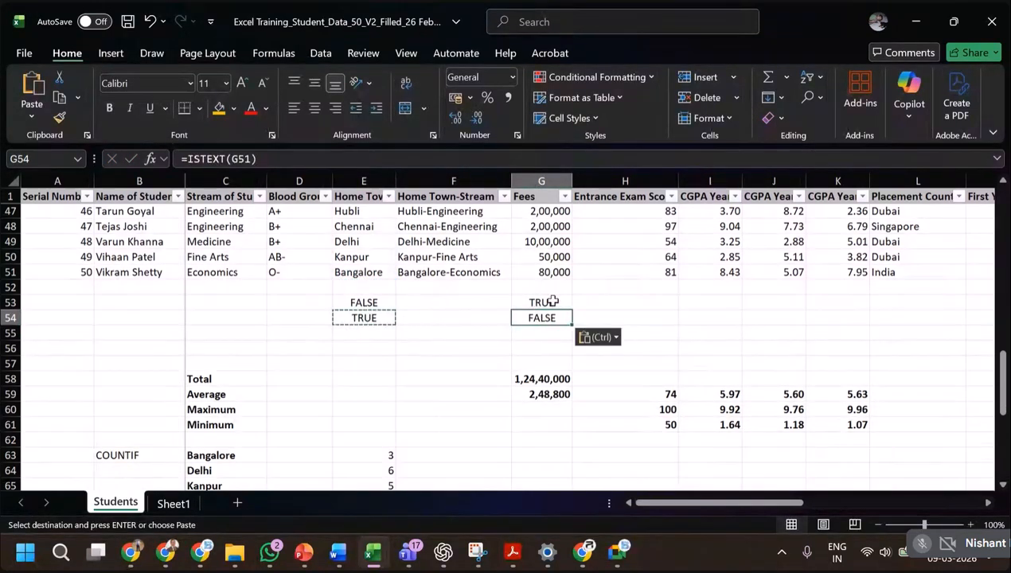
{"action": "key", "text": "alt+Tab"}
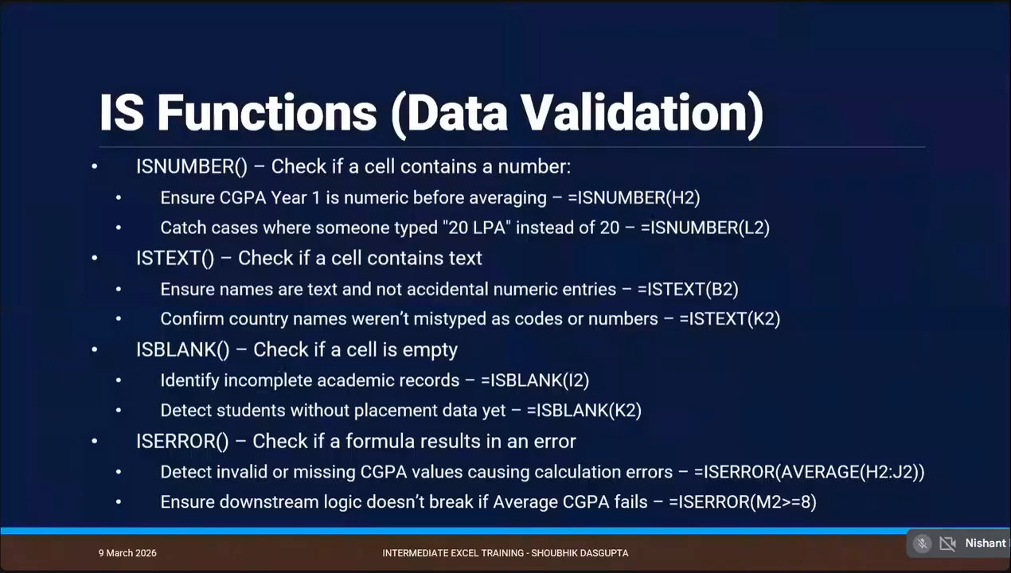
{"action": "key", "text": "alt+Tab"}
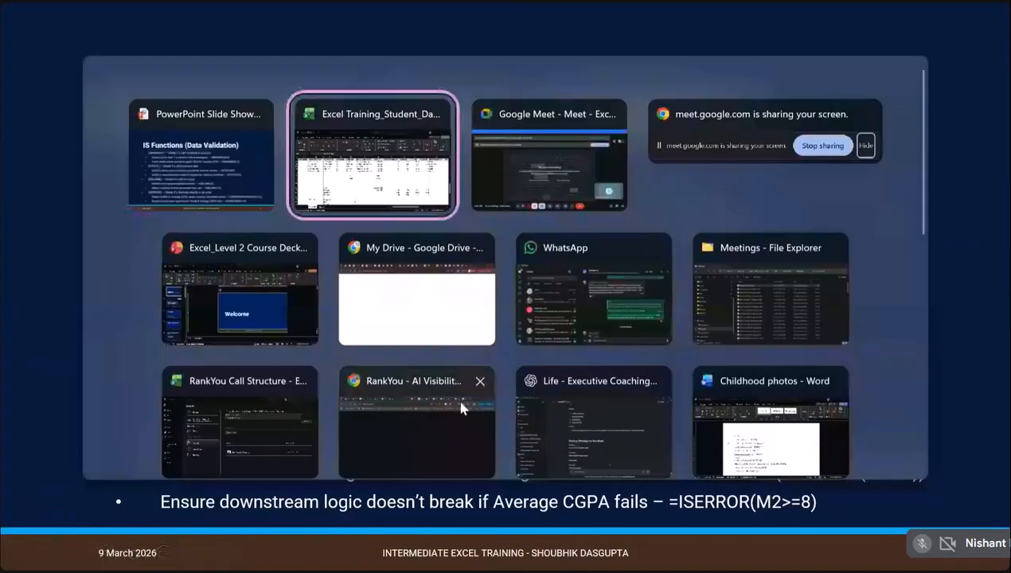
Switch back to the Excel workbook and insert a blank column before the Entrance Exam Score column.
{"action": "left_click", "coordinate": [358, 208]}
{"action": "key", "text": "ctrl+v"}
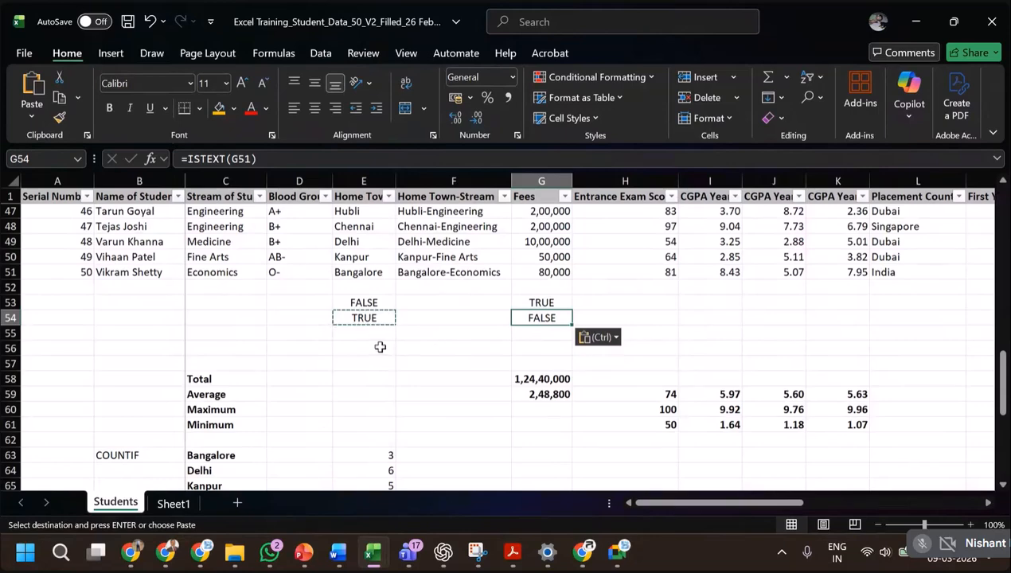
{"action": "scroll", "coordinate": [550, 347], "scroll_direction": "up", "scroll_amount": 1}
{"action": "scroll", "coordinate": [550, 347], "scroll_direction": "up", "scroll_amount": 14}
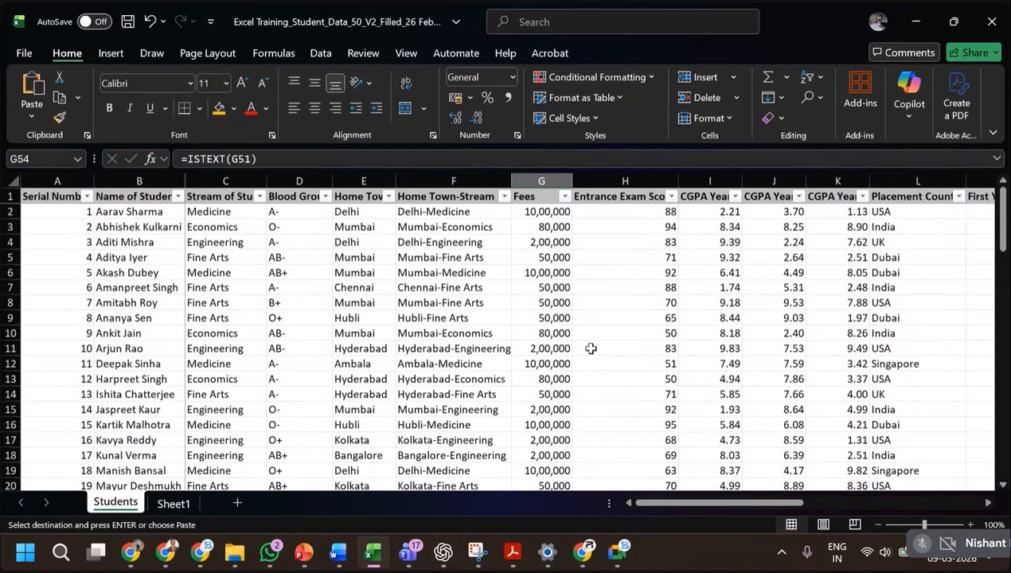
{"action": "left_click", "coordinate": [614, 181]}
{"action": "right_click", "coordinate": [613, 176]}
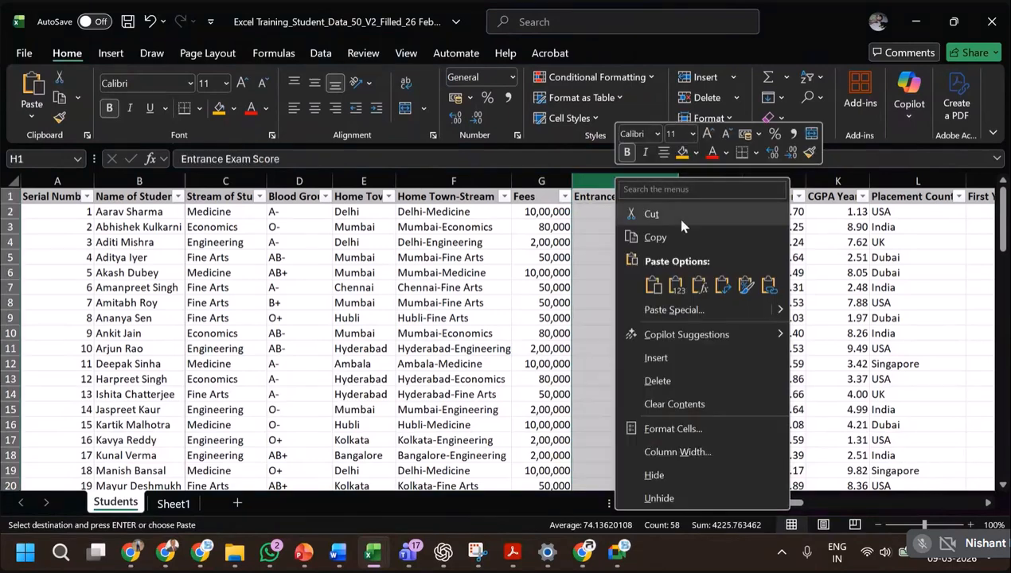
{"action": "left_click", "coordinate": [654, 360]}
Enter =ISBLANK(G2) in H2 and fill the formula down through all student rows to test the fees for blanks.
{"action": "left_click", "coordinate": [610, 214]}
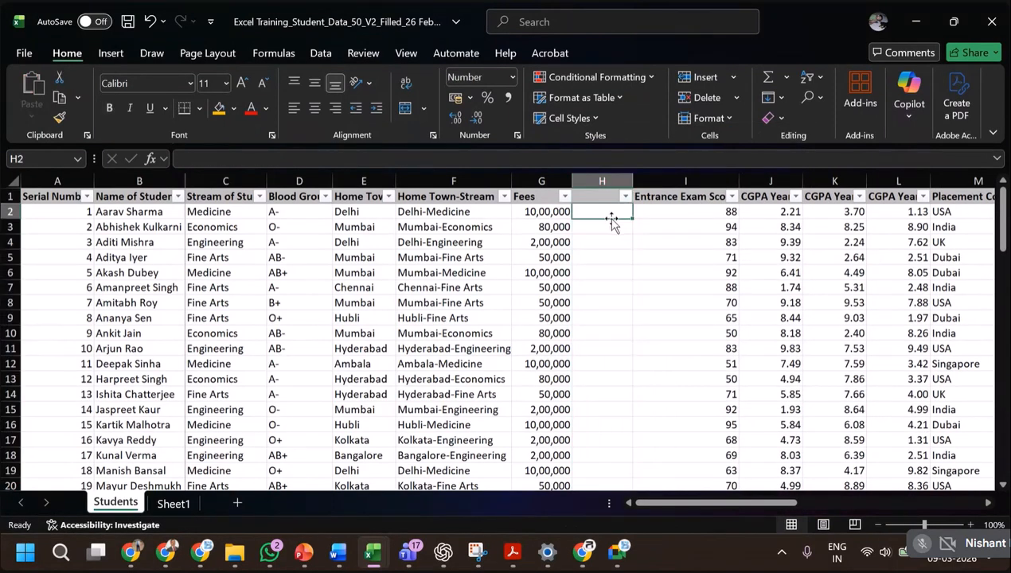
{"action": "type", "text": "=is"}
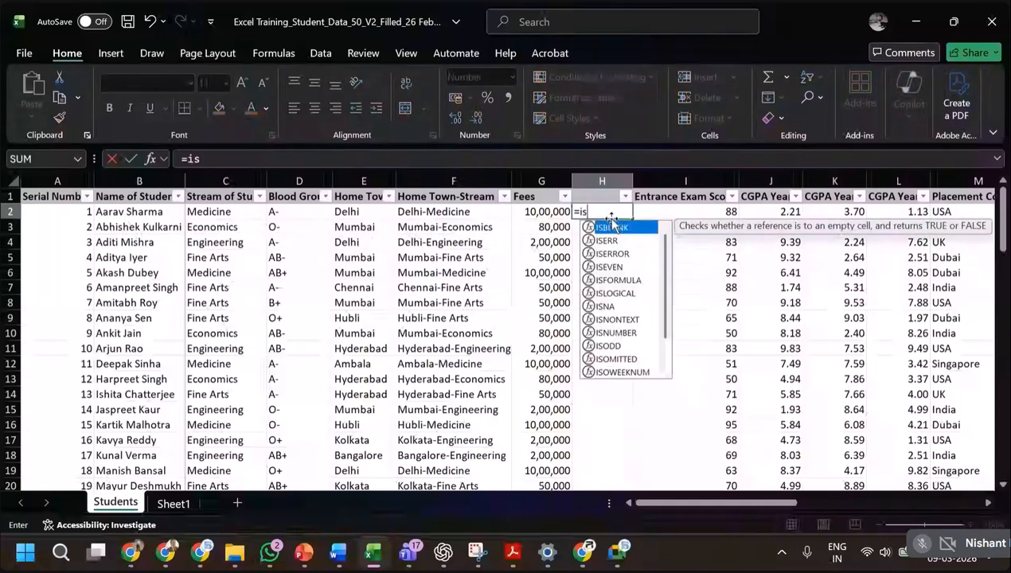
{"action": "type", "text": "blank("}
{"action": "key", "text": "BackSpace"}
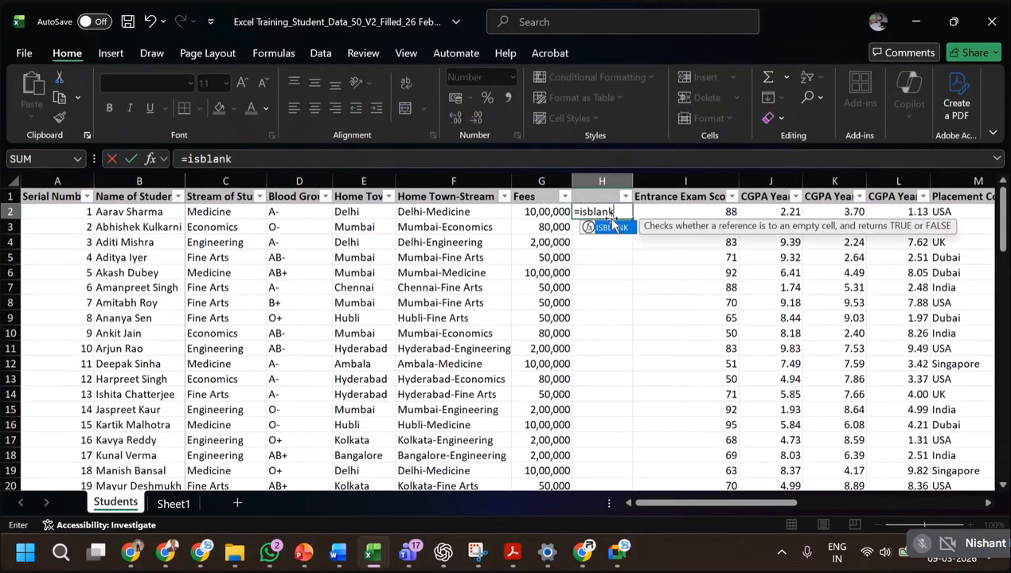
{"action": "type", "text": "("}
{"action": "key", "text": "Left"}
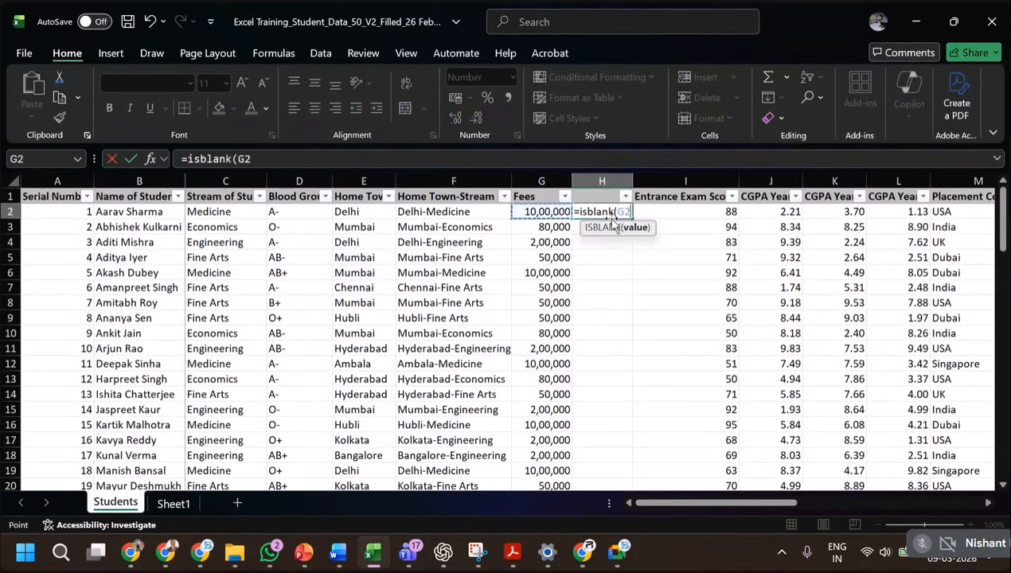
{"action": "key", "text": "Return"}
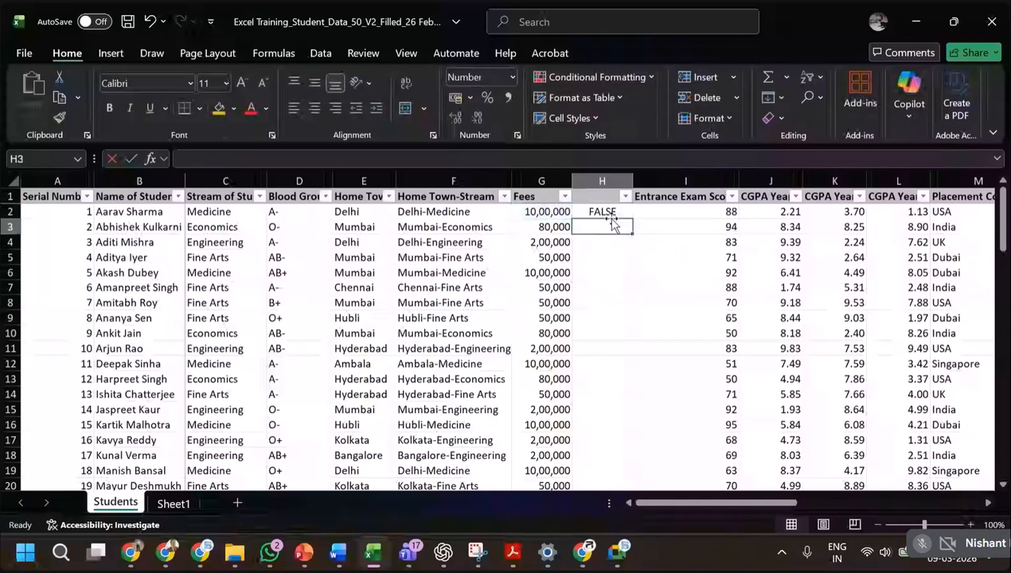
{"action": "left_click", "coordinate": [612, 209]}
{"action": "double_click", "coordinate": [632, 222]}
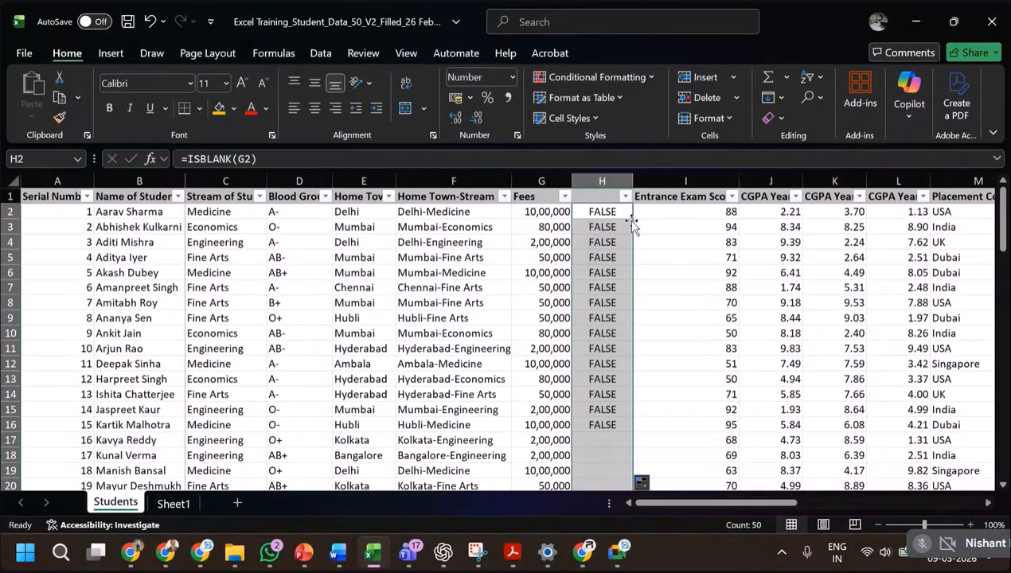
Clear the fees in G8 and G13 to test the ISBLANK formulas with empty cells, and undo both deletions.
{"action": "left_click", "coordinate": [555, 299]}
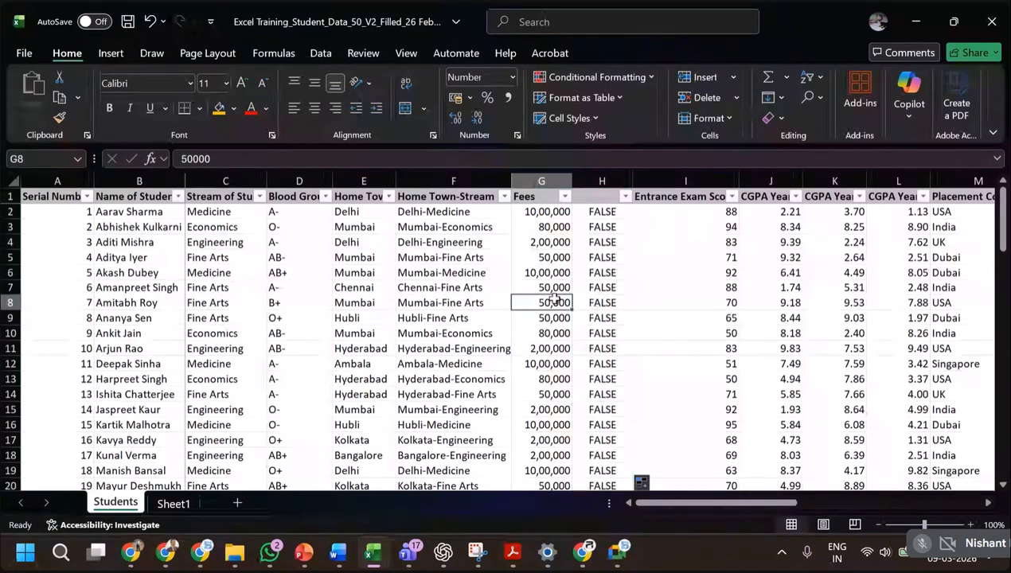
{"action": "key", "text": "Delete"}
{"action": "key", "text": "Down"}
{"action": "key", "text": "Down"}
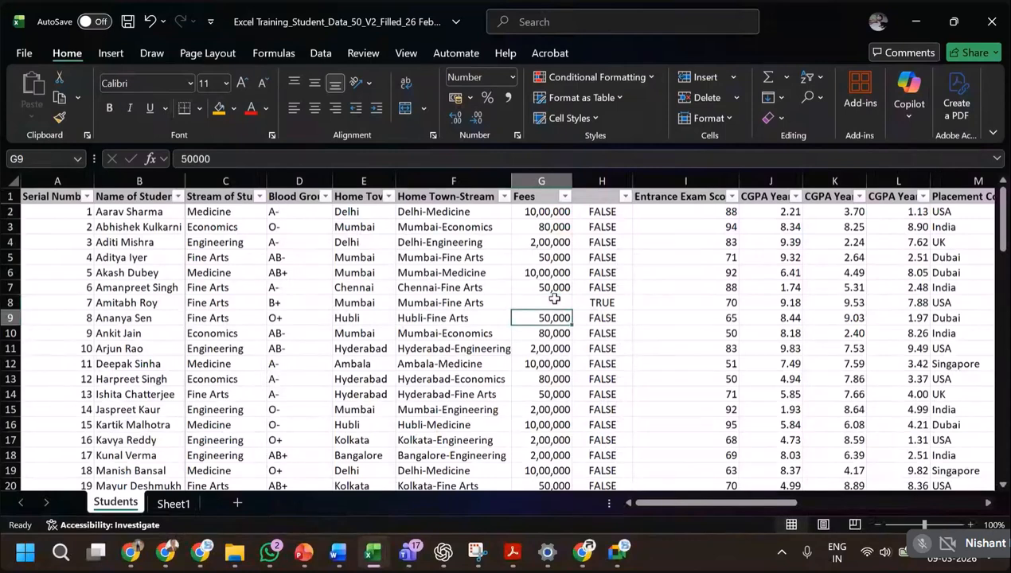
{"action": "key", "text": "Down"}
{"action": "key", "text": "Down"}
{"action": "key", "text": "Down"}
{"action": "key", "text": "Delete"}
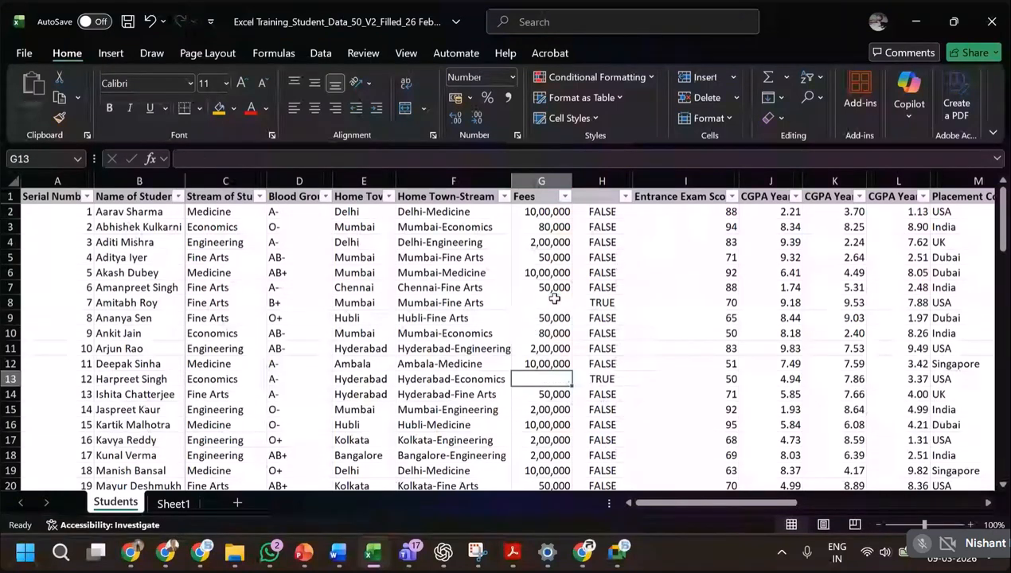
{"action": "key", "text": "ctrl+z"}
{"action": "key", "text": "ctrl+z"}
{"action": "key", "text": "ctrl+z"}
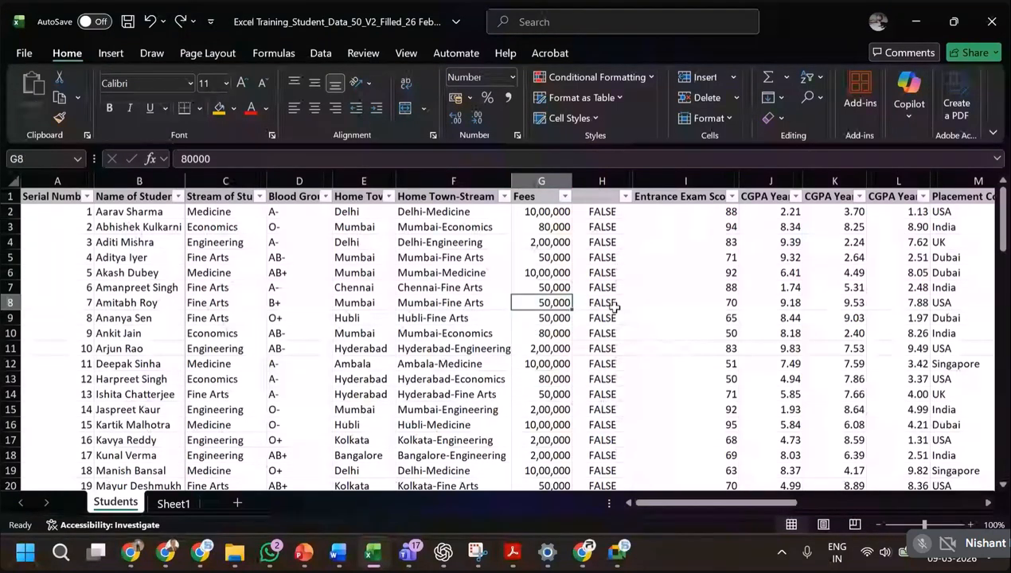
Undo the ISBLANK formulas and the inserted column, and redo them so column H holds the blank tests again.
{"action": "key", "text": "ctrl+z"}
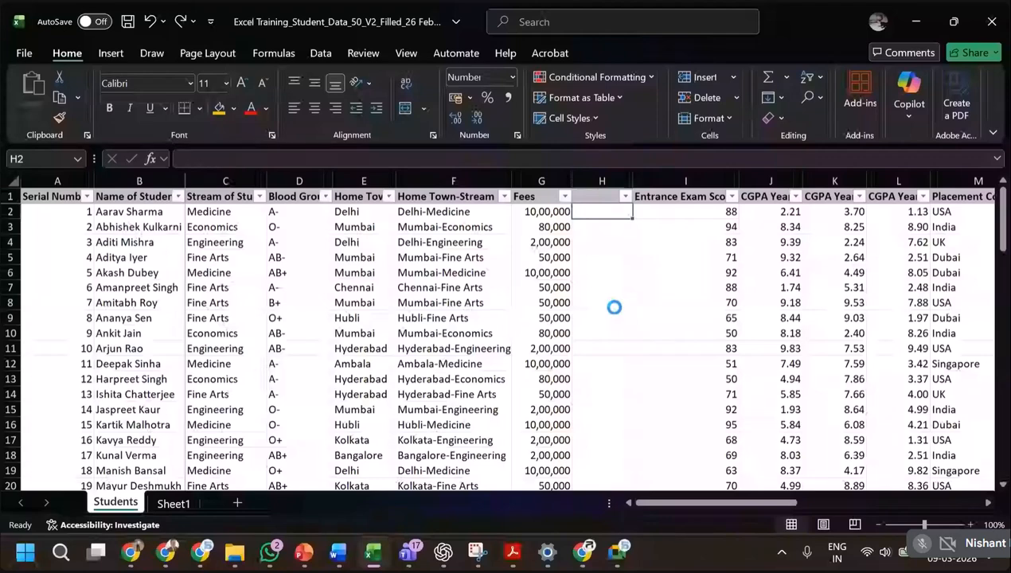
{"action": "key", "text": "ctrl+z"}
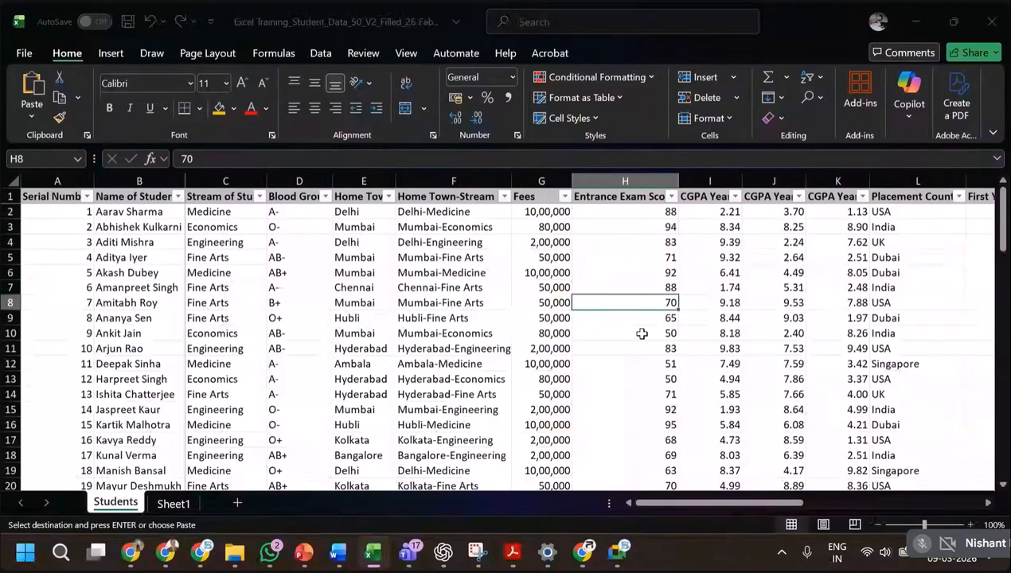
{"action": "key", "text": "alt+Tab"}
{"action": "key", "text": "alt+Tab"}
{"action": "scroll", "coordinate": [642, 334], "scroll_direction": "down", "scroll_amount": 12}
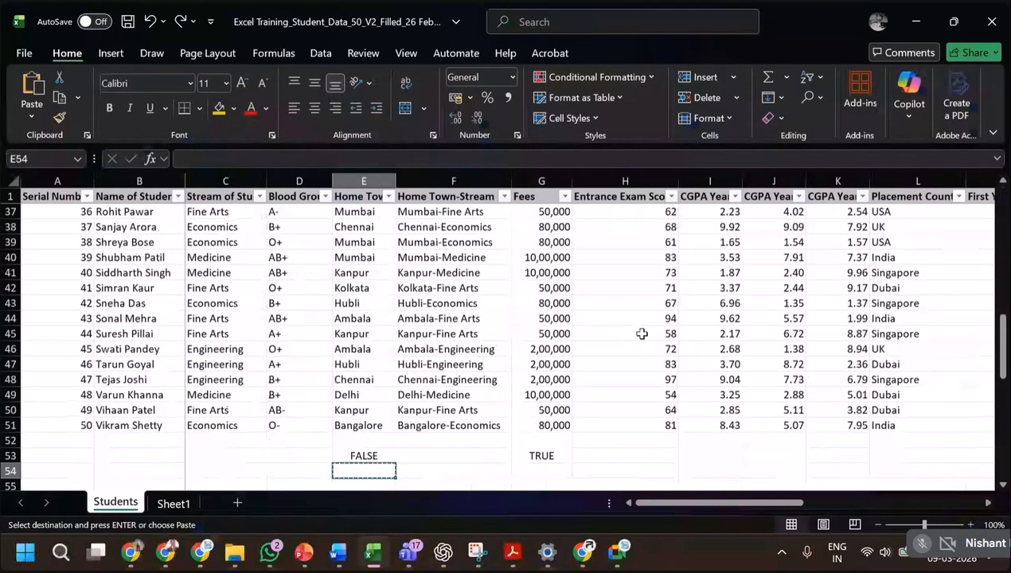
{"action": "key", "text": "ctrl+y"}
{"action": "key", "text": "ctrl+y"}
{"action": "key", "text": "ctrl+y"}
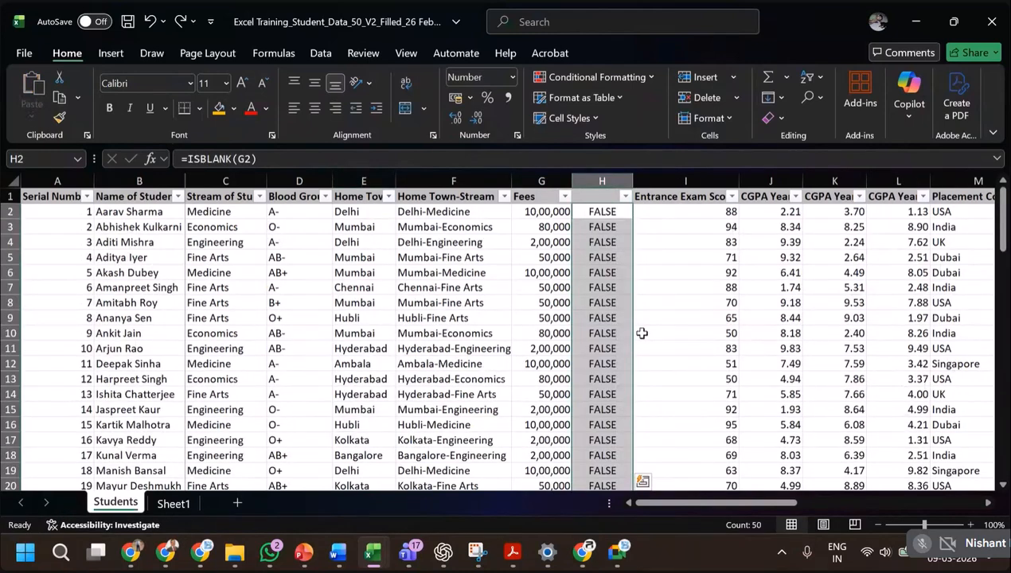
{"action": "key", "text": "ctrl+q"}
{"action": "left_click", "coordinate": [617, 303]}
Switch to the PowerPoint slide show and check the ISERROR examples on the IS Functions slide.
{"action": "key", "text": "alt+Tab"}
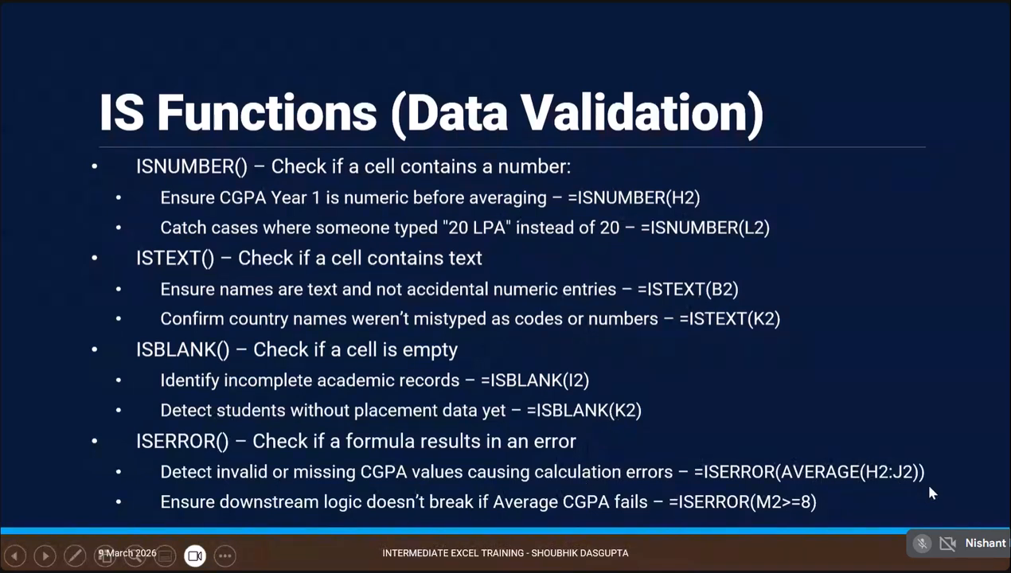
{"action": "key", "text": "Right"}
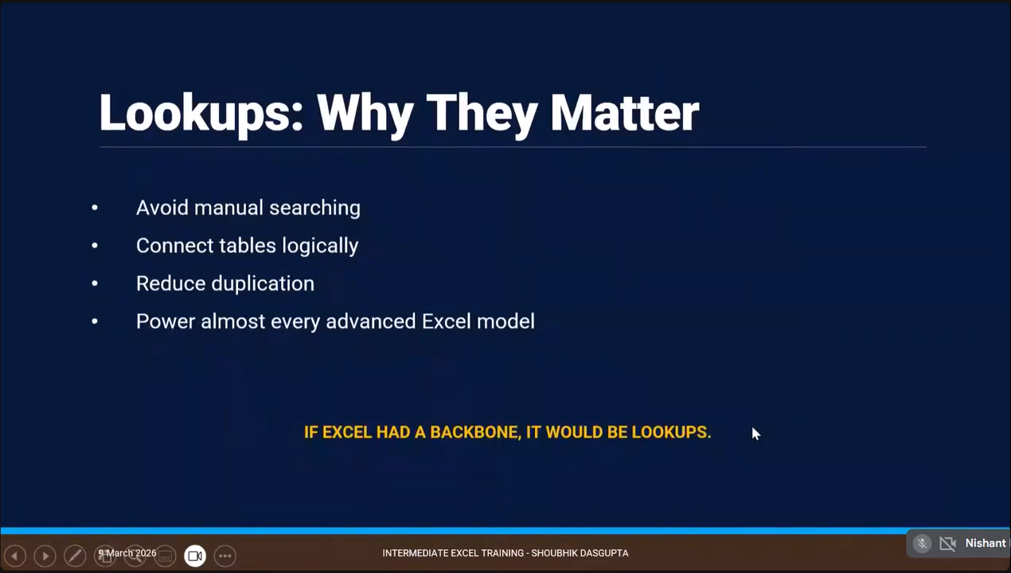
{"action": "key", "text": "Left"}
{"action": "key", "text": "alt+Tab"}
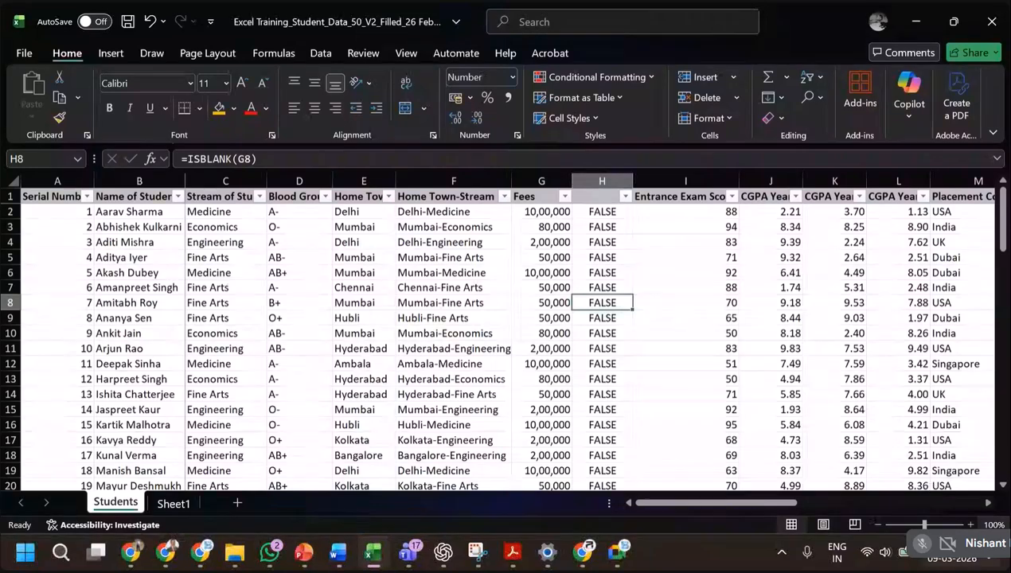
Replace the > operator with = in the P2>7 condition of the High Potential formula in U2, and undo the edit.
{"action": "left_click", "coordinate": [970, 504]}
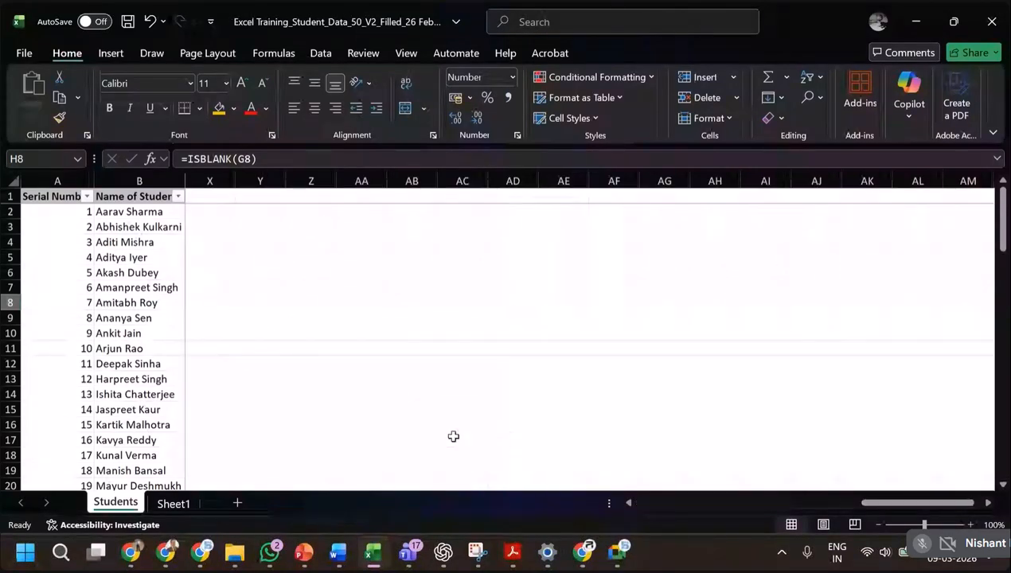
{"action": "left_click_drag", "start_coordinate": [871, 504], "coordinate": [777, 505]}
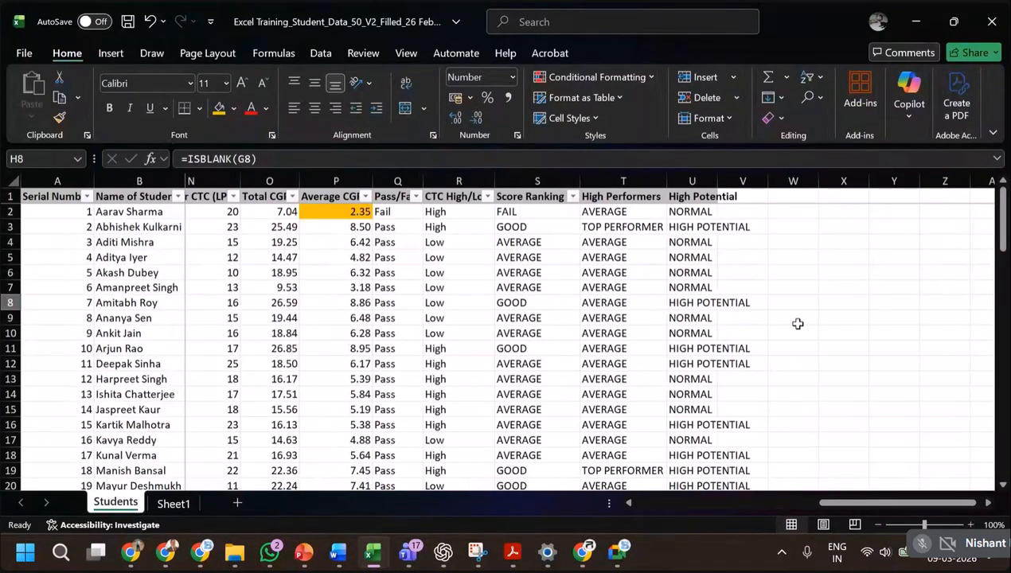
{"action": "left_click", "coordinate": [688, 212]}
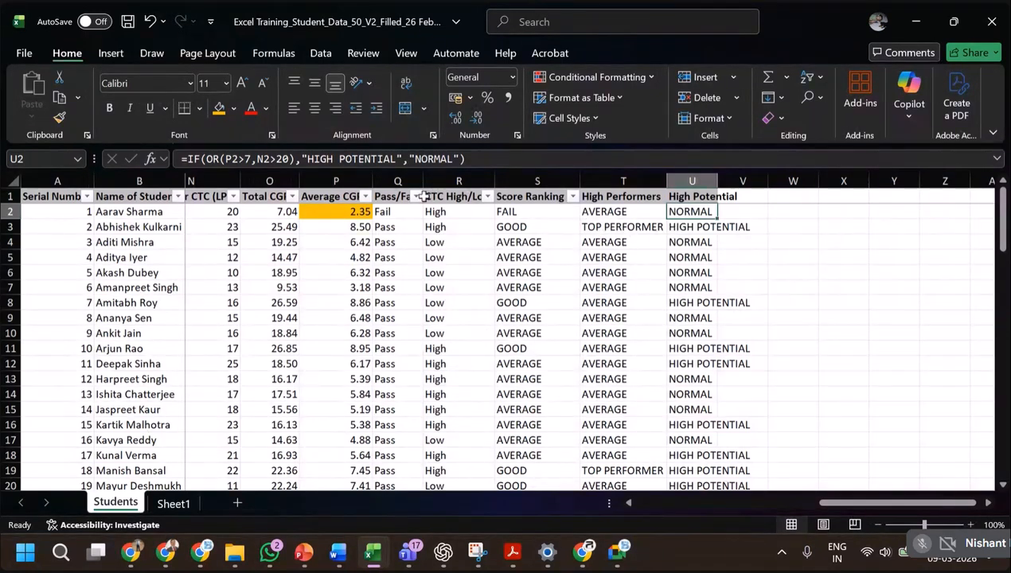
{"action": "left_click", "coordinate": [243, 160]}
{"action": "key", "text": "BackSpace"}
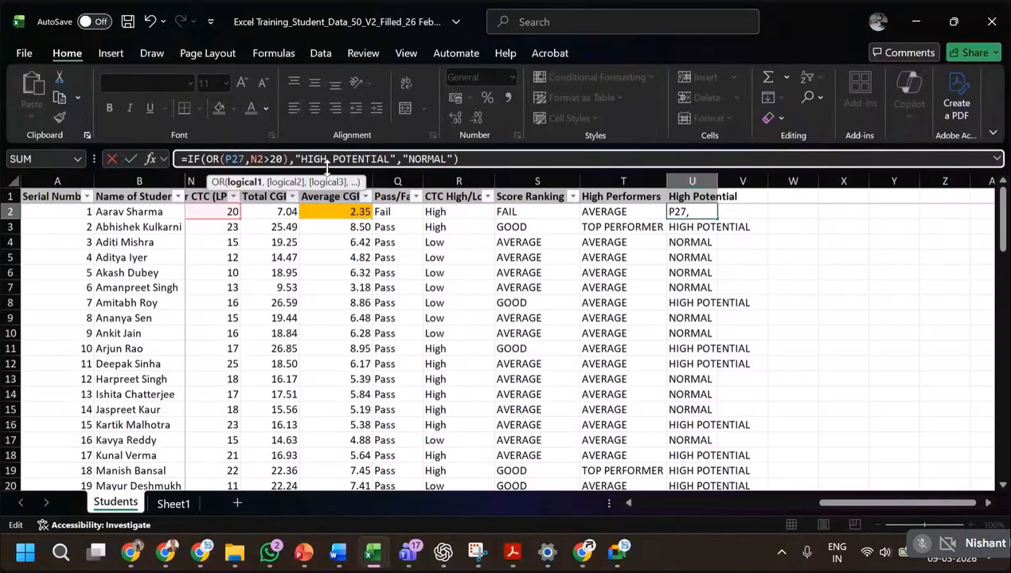
{"action": "type", "text": "="}
{"action": "key", "text": "ctrl+Return"}
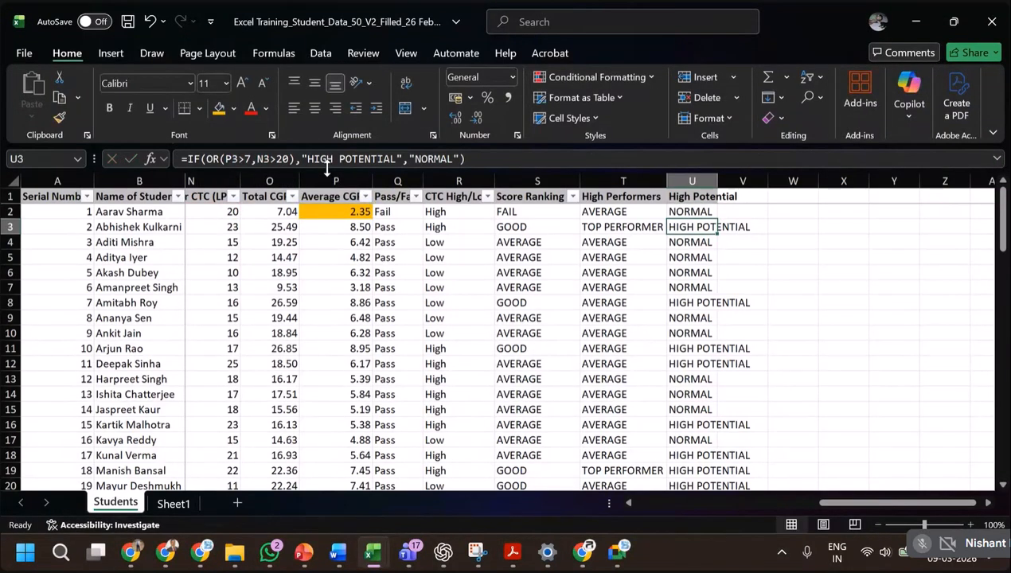
{"action": "key", "text": "ctrl+z"}
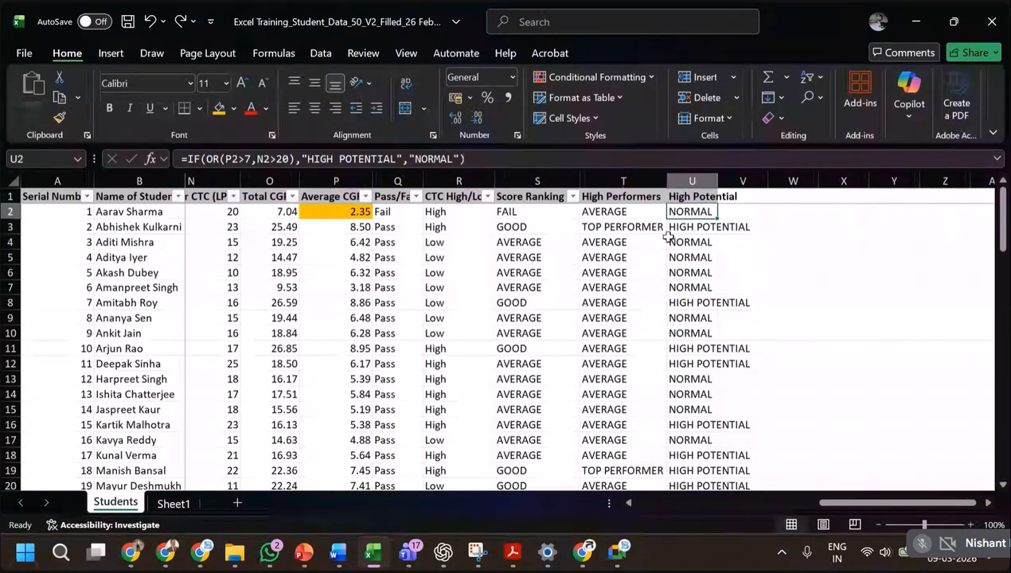
Check the IS Functions slide again in PowerPoint and inspect the first student's Pass/Fail formula in Q2 in Excel.
{"action": "key", "text": "alt+Tab"}
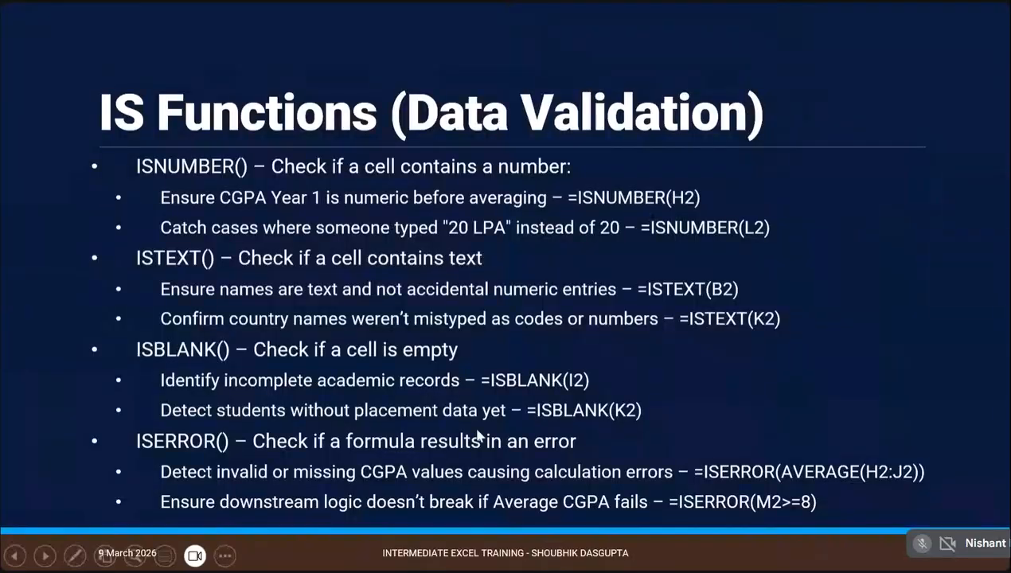
{"action": "key", "text": "alt+Tab"}
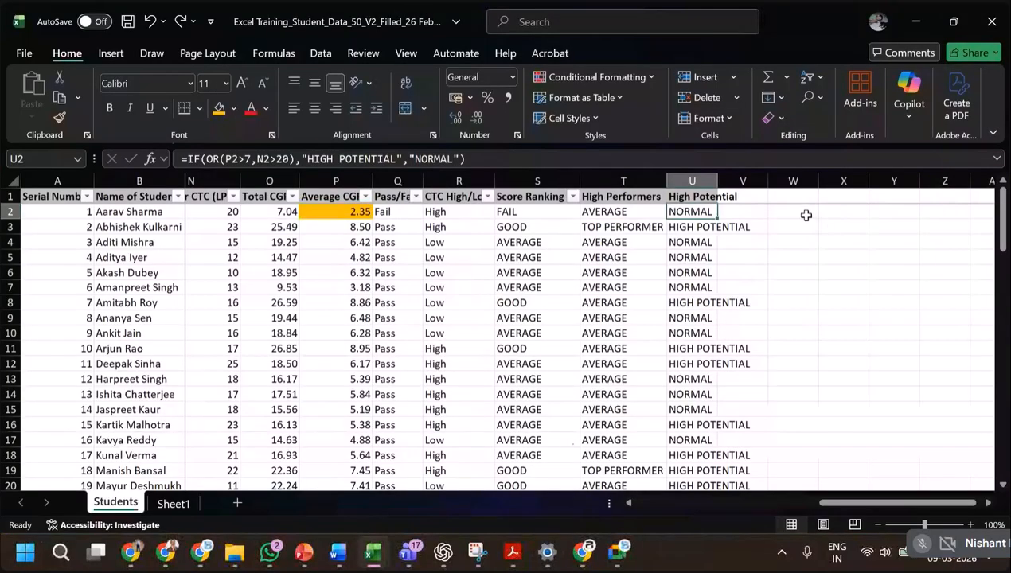
{"action": "left_click", "coordinate": [801, 213]}
{"action": "left_click", "coordinate": [400, 212]}
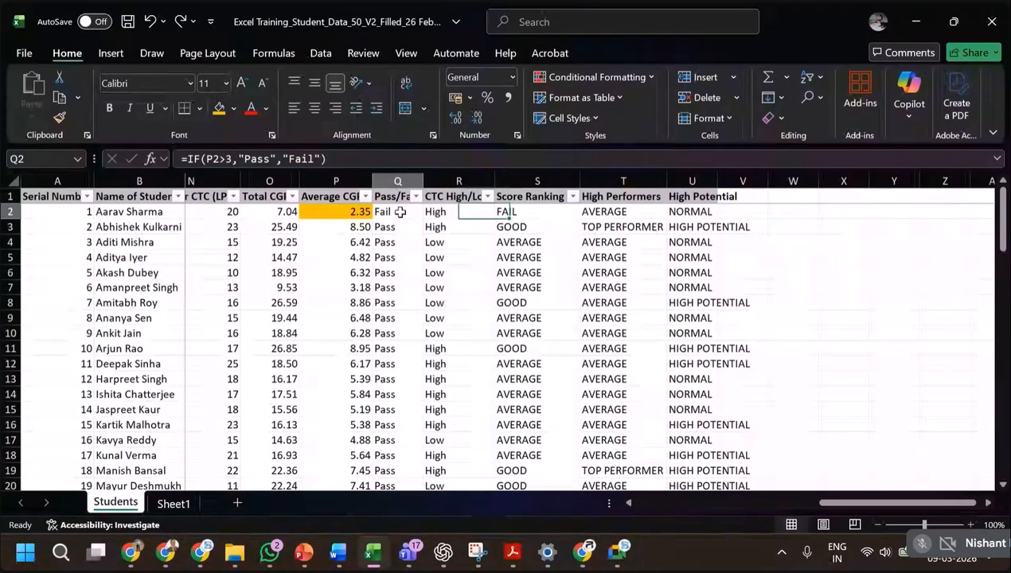
{"action": "left_click", "coordinate": [796, 212]}
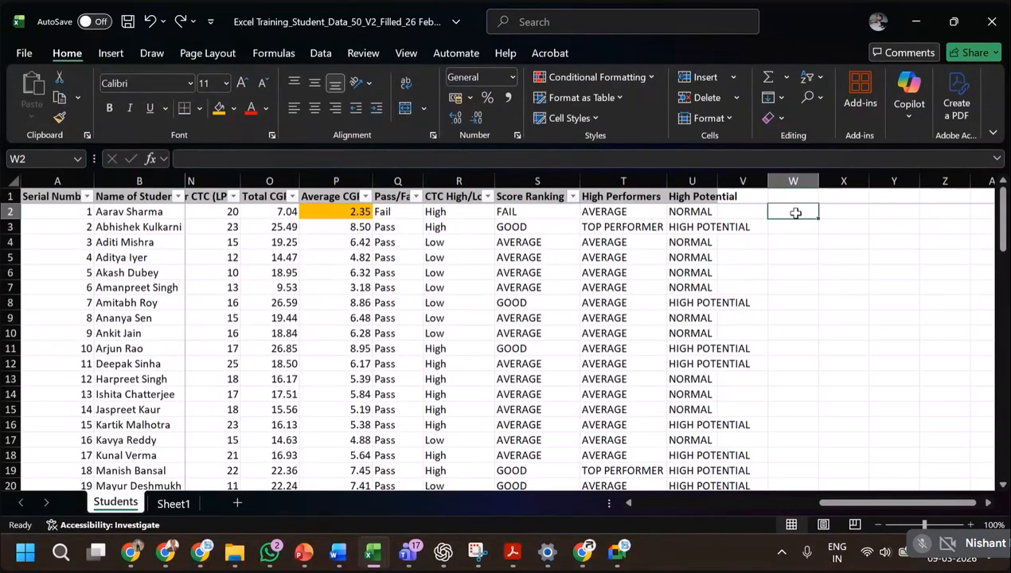
{"action": "type", "text": "=if"}
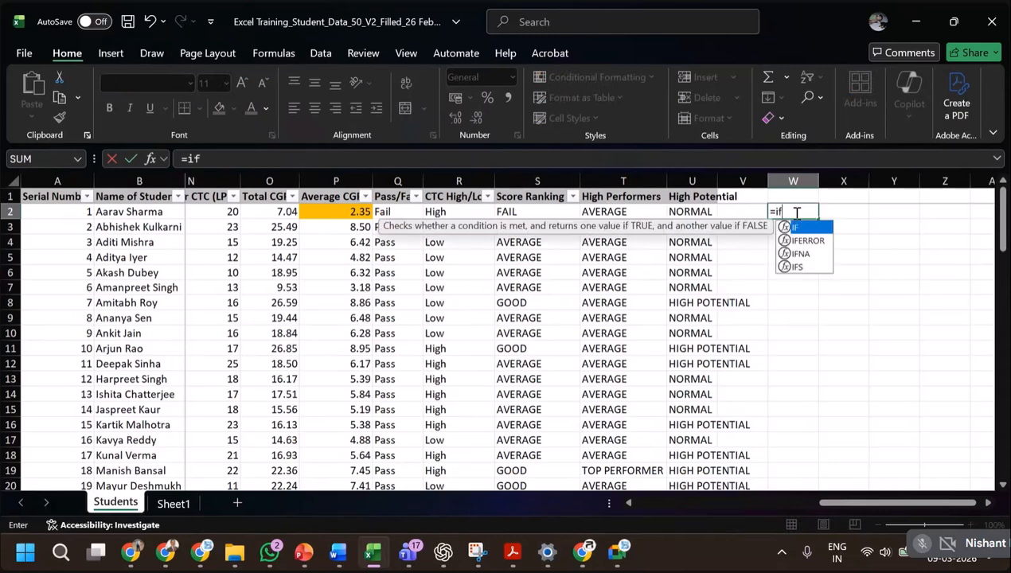
{"action": "type", "text": "("}
{"action": "key", "text": "Left"}
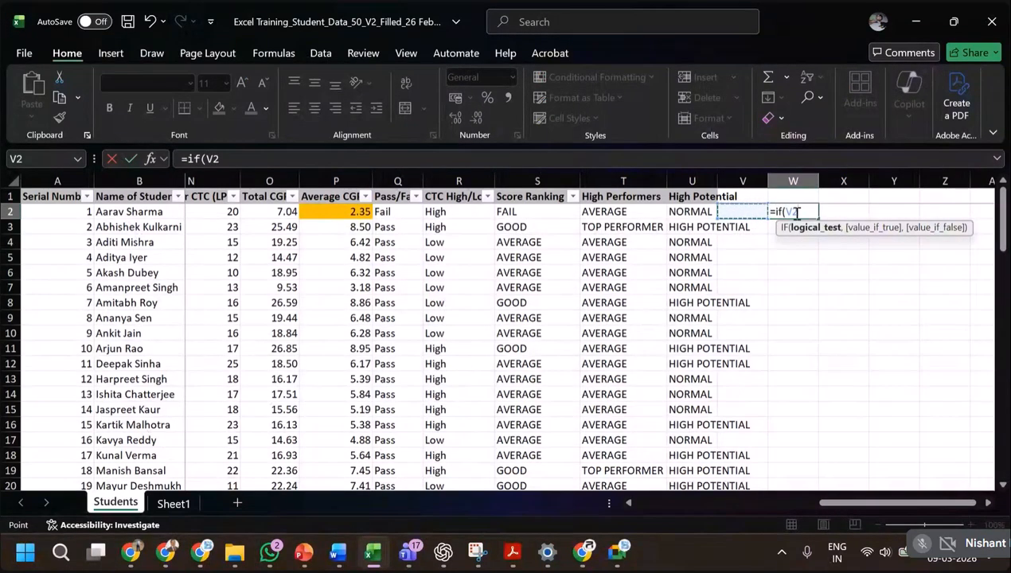
{"action": "key", "text": "Escape"}
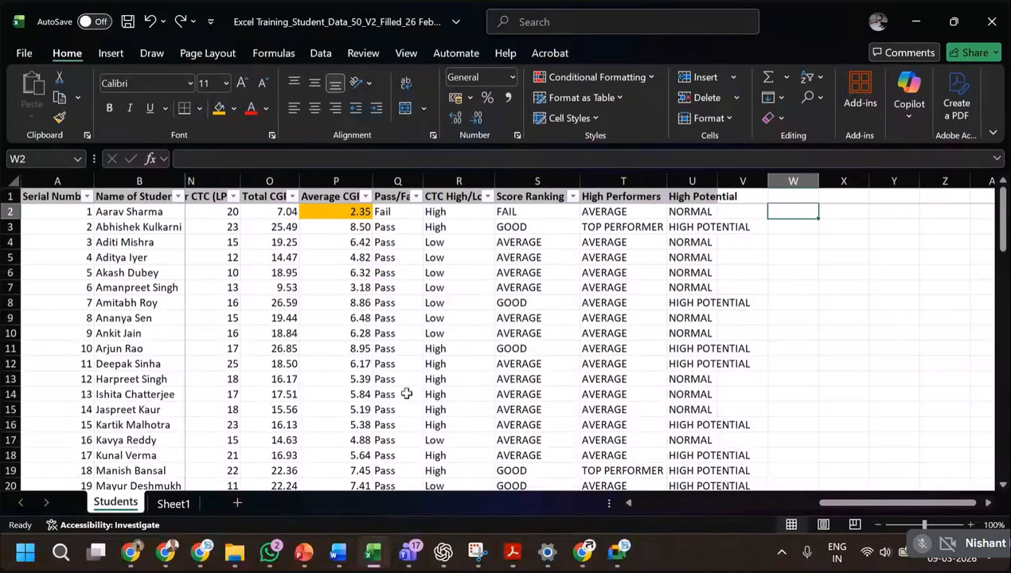
Calculate the AVERAGE of the Pass/Fail text results Q2:Q51 in cell Q53 below the student table.
{"action": "scroll", "coordinate": [436, 372], "scroll_direction": "down", "scroll_amount": 1}
{"action": "scroll", "coordinate": [437, 372], "scroll_direction": "down", "scroll_amount": 15}
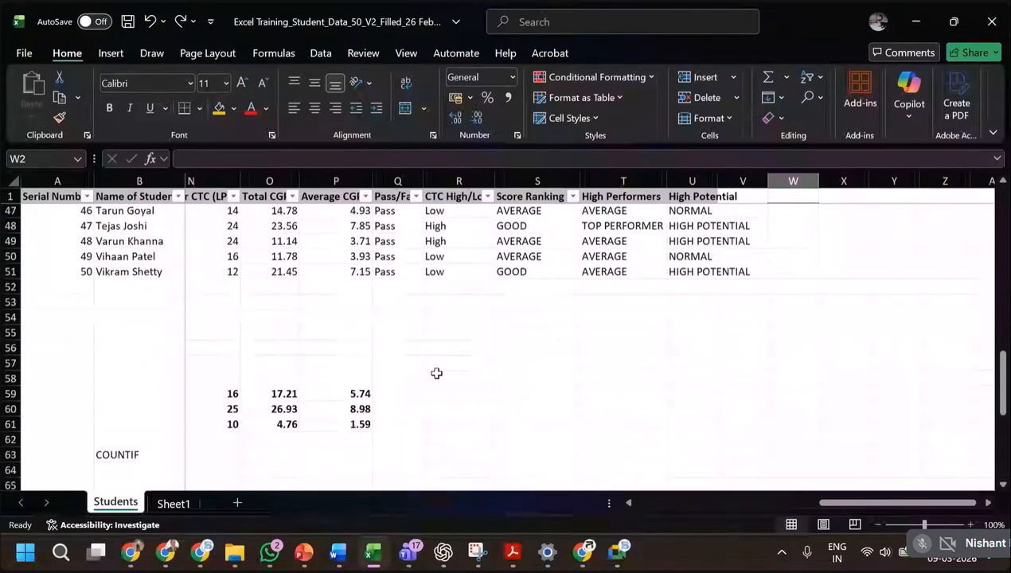
{"action": "left_click", "coordinate": [392, 256]}
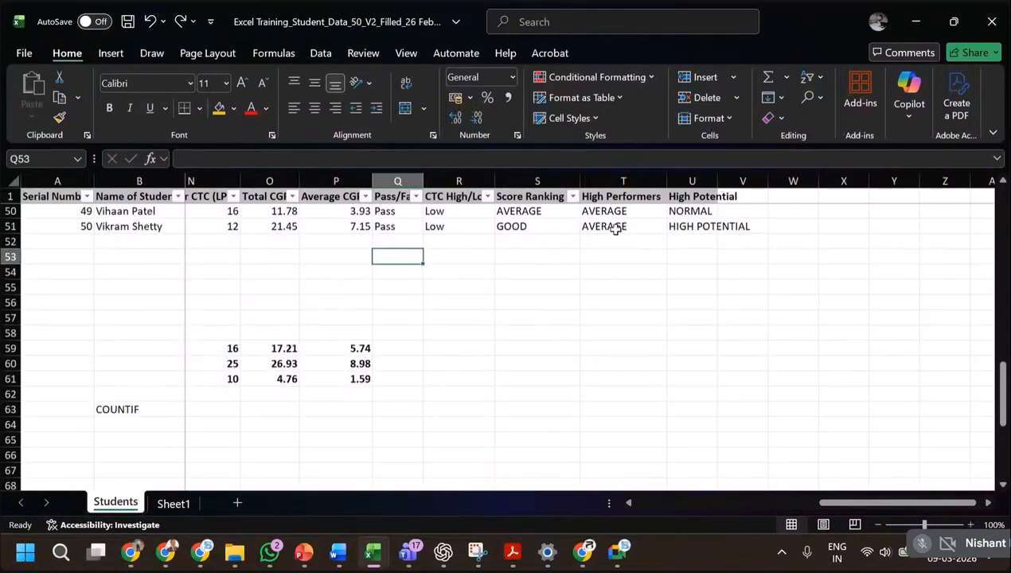
{"action": "type", "text": "=averag"}
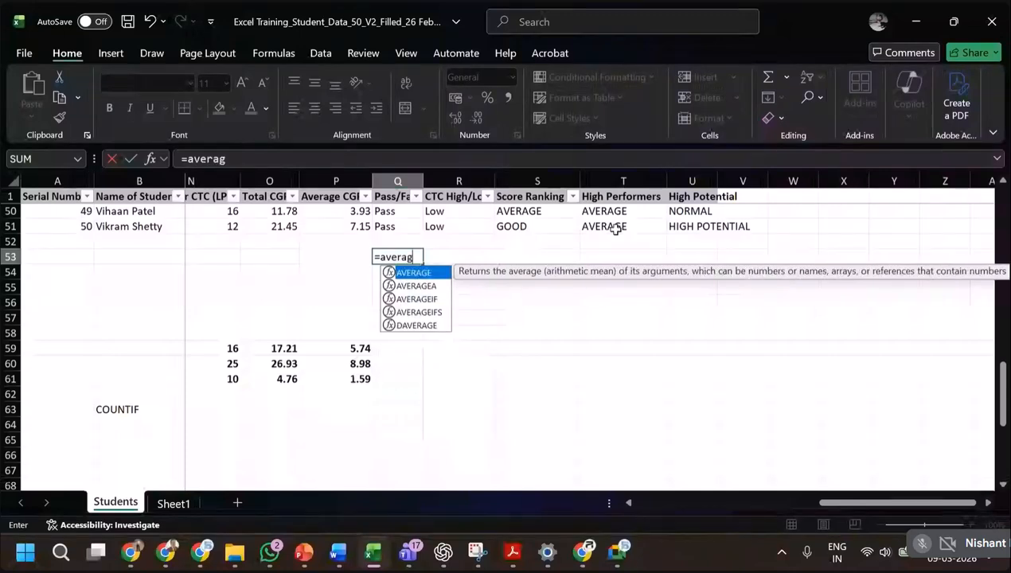
{"action": "type", "text": "e("}
{"action": "key", "text": "Up"}
{"action": "key", "text": "Up"}
{"action": "key", "text": "ctrl+shift+Up"}
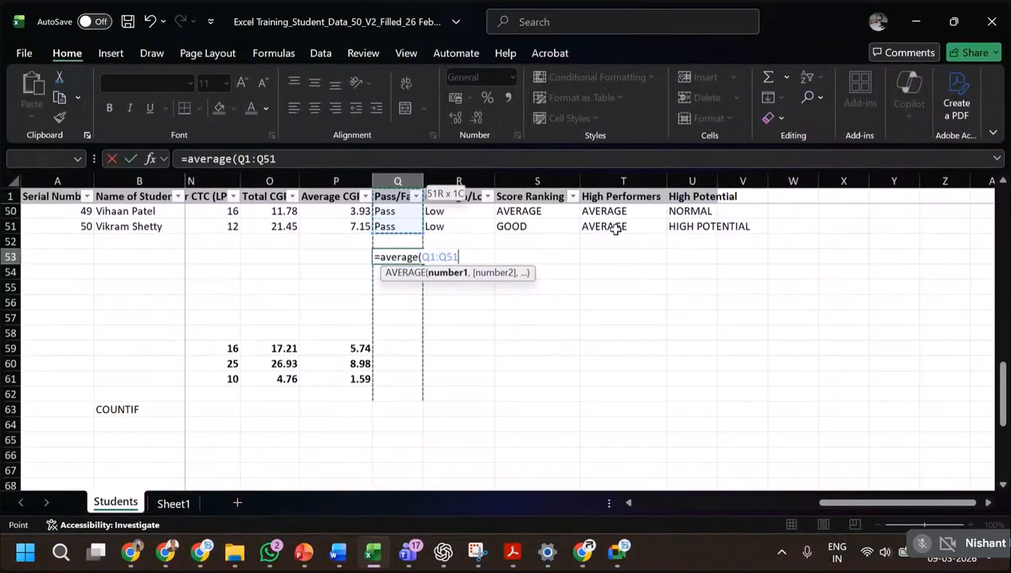
{"action": "key", "text": "shift+Down"}
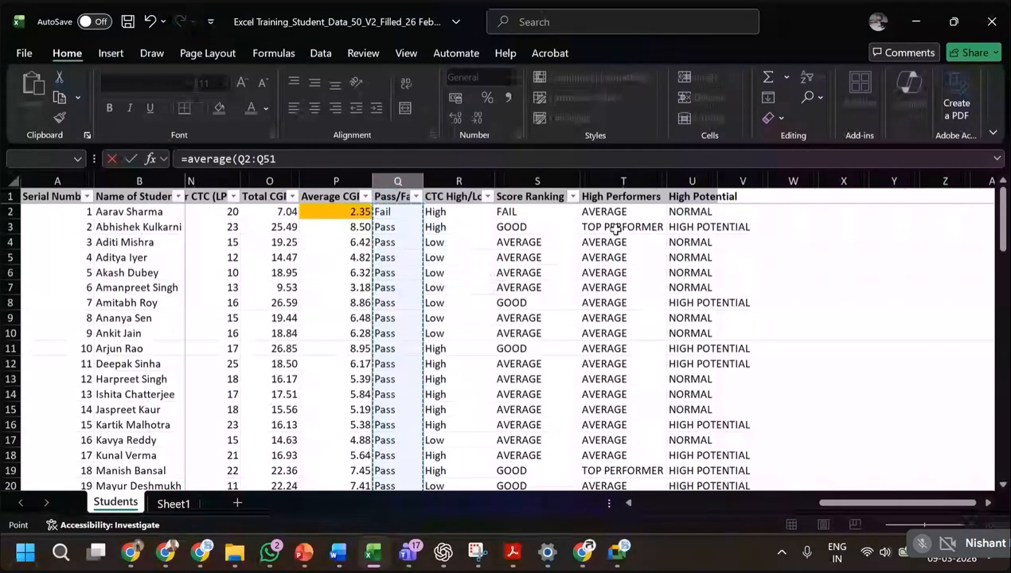
{"action": "key", "text": "ctrl+Return"}
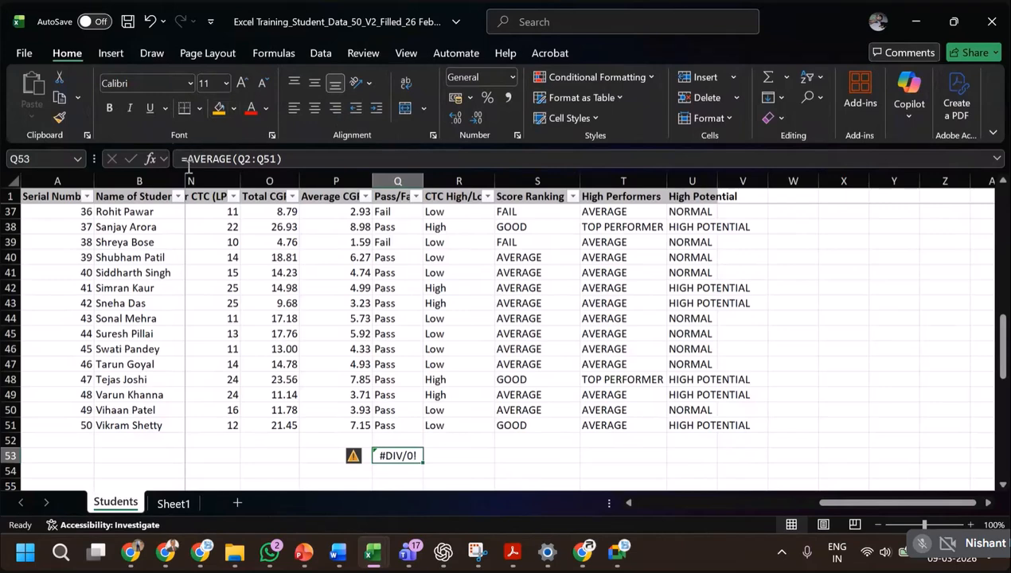
Replace the formula in Q53 with =ISERROR(AVERAGE(Q35:Q51)) to test the Pass/Fail average for an error.
{"action": "left_click", "coordinate": [191, 159]}
{"action": "left_click", "coordinate": [208, 159]}
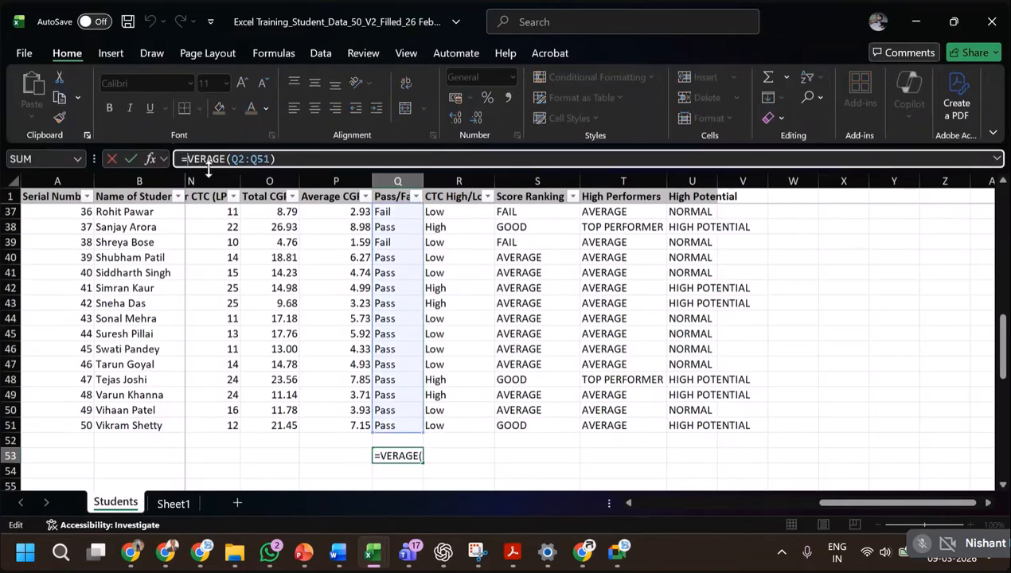
{"action": "key", "text": "BackSpace"}
{"action": "key", "text": "BackSpace"}
{"action": "key", "text": "BackSpace"}
{"action": "key", "text": "BackSpace"}
{"action": "key", "text": "Delete"}
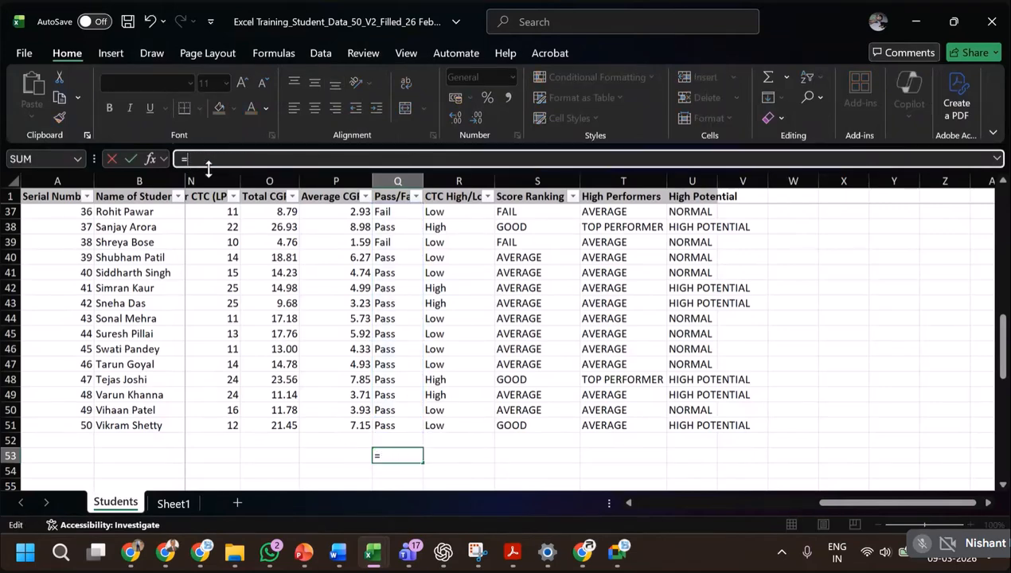
{"action": "type", "text": "i"}
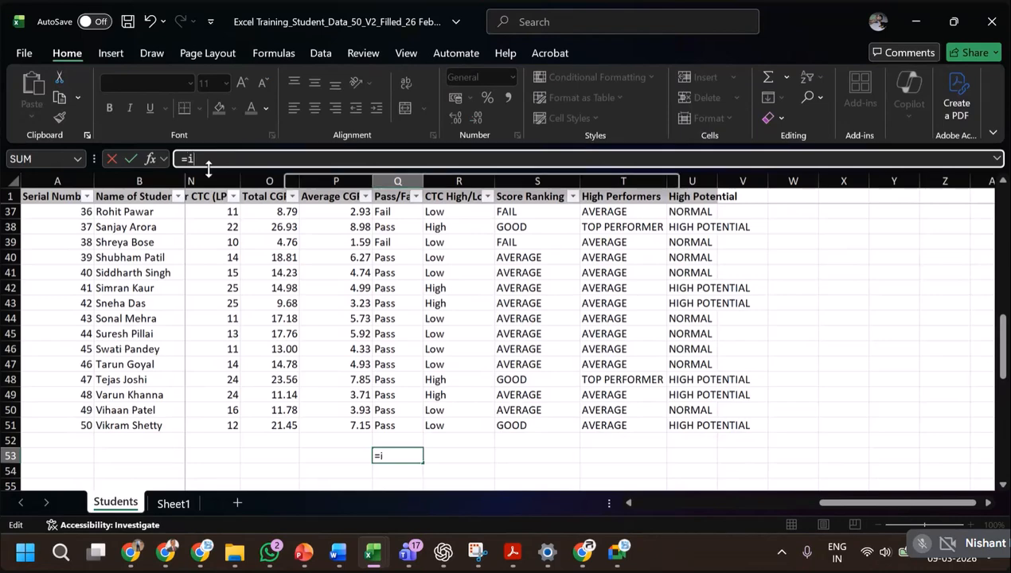
{"action": "type", "text": "serror("}
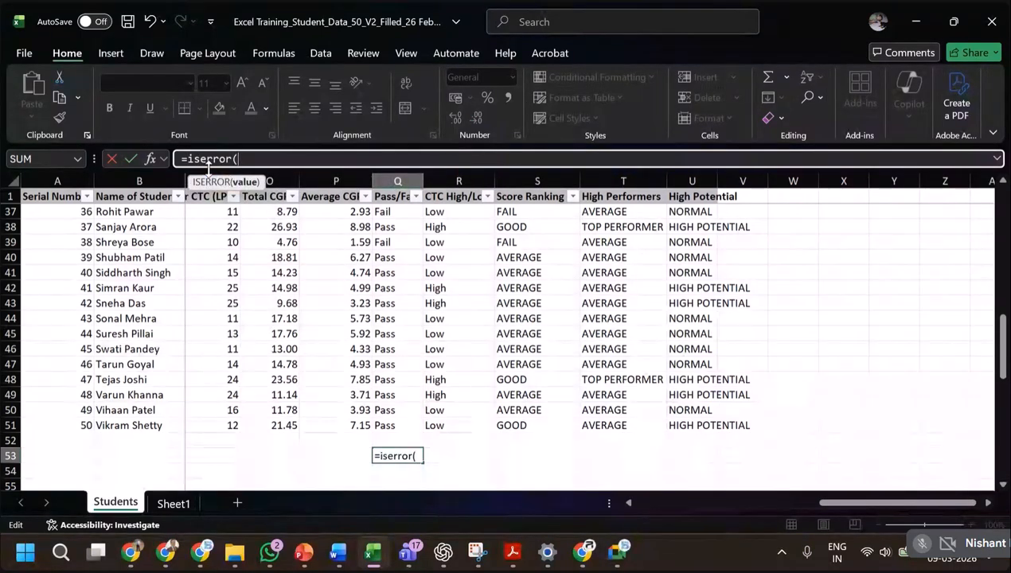
{"action": "type", "text": "average("}
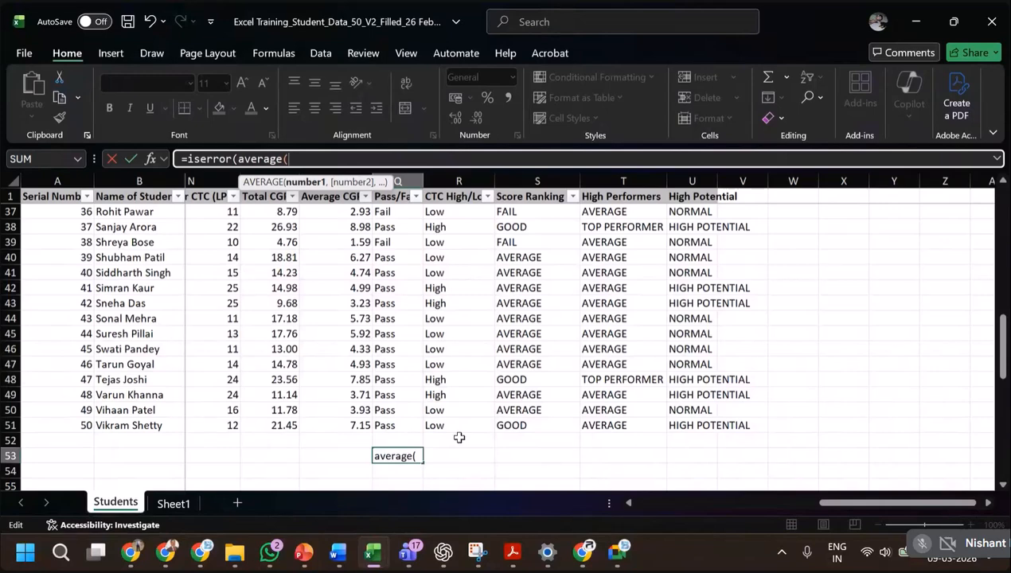
{"action": "left_click_drag", "start_coordinate": [409, 425], "coordinate": [398, 227]}
{"action": "type", "text": "))"}
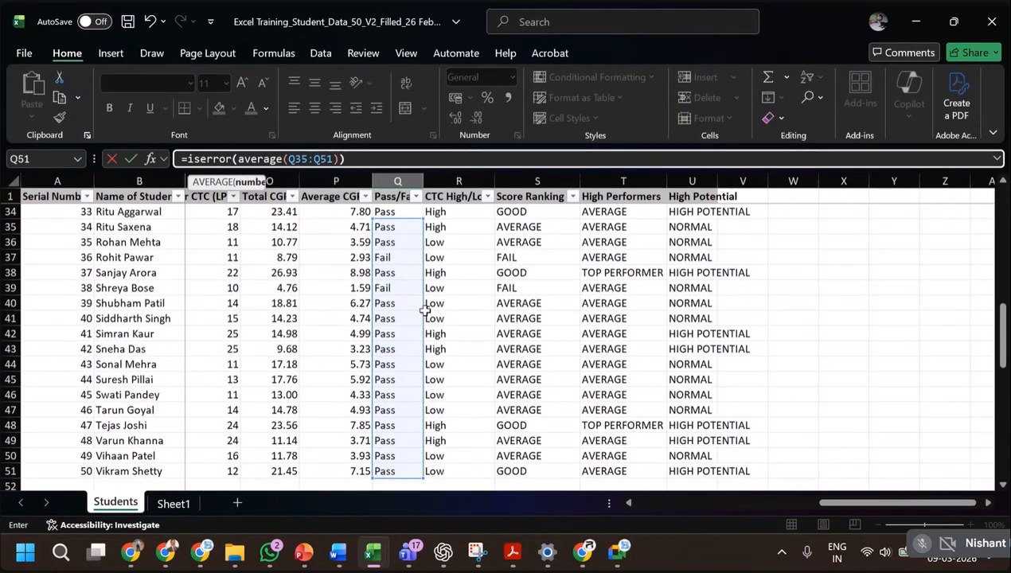
{"action": "key", "text": "Return"}
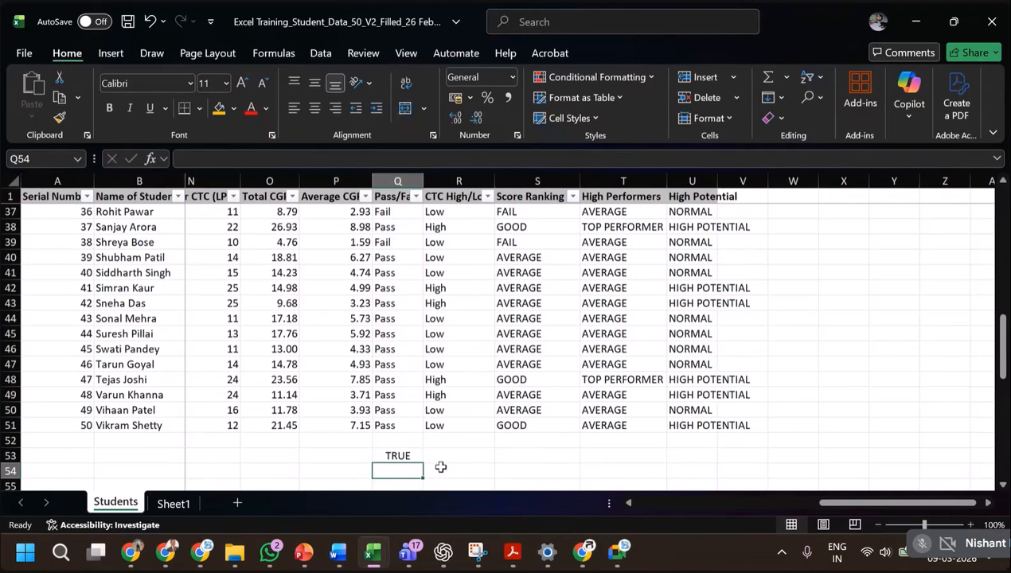
Copy the ISERROR formula from Q53 to P53 under Average CGPA, and clear both cells.
{"action": "left_click", "coordinate": [409, 454]}
{"action": "left_click", "coordinate": [402, 428]}
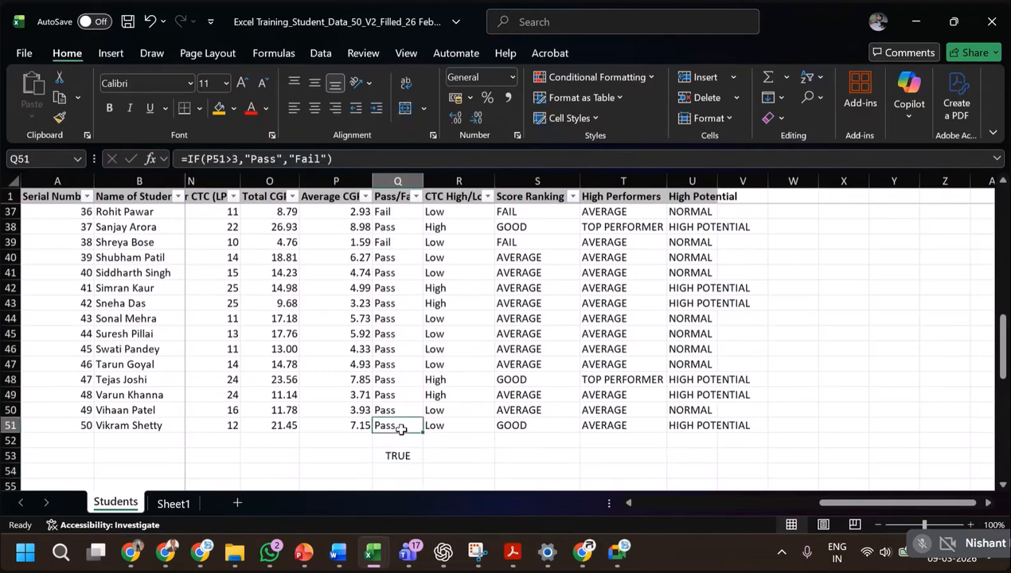
{"action": "left_click_drag", "start_coordinate": [402, 429], "coordinate": [396, 318]}
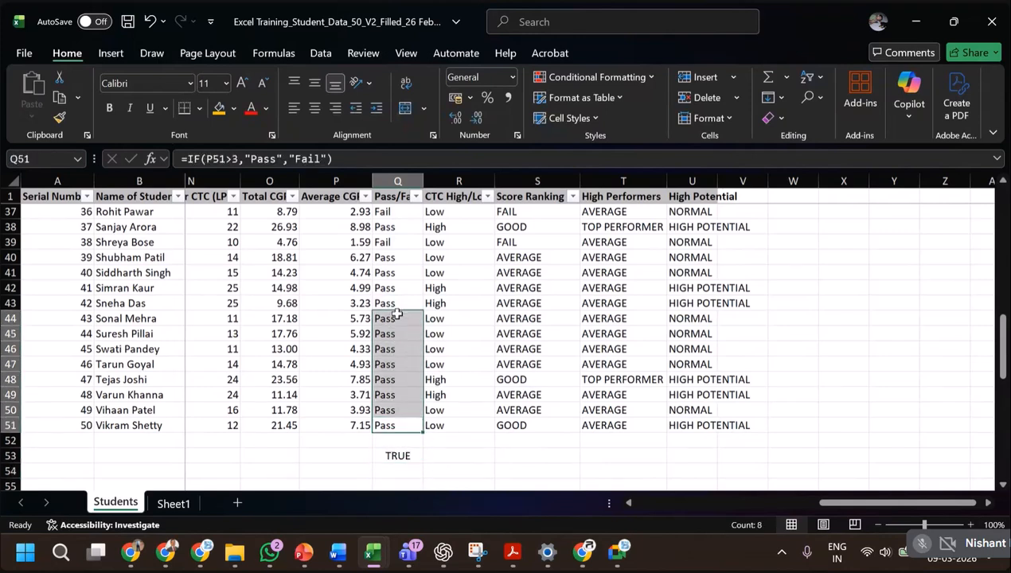
{"action": "left_click", "coordinate": [406, 457]}
{"action": "key", "text": "ctrl+c"}
{"action": "key", "text": "Left"}
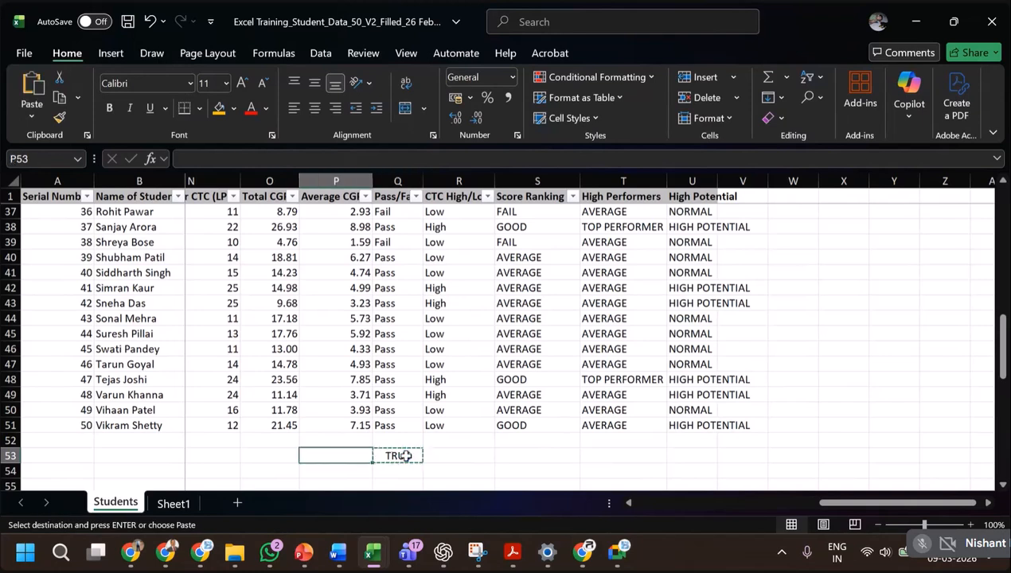
{"action": "key", "text": "ctrl+v"}
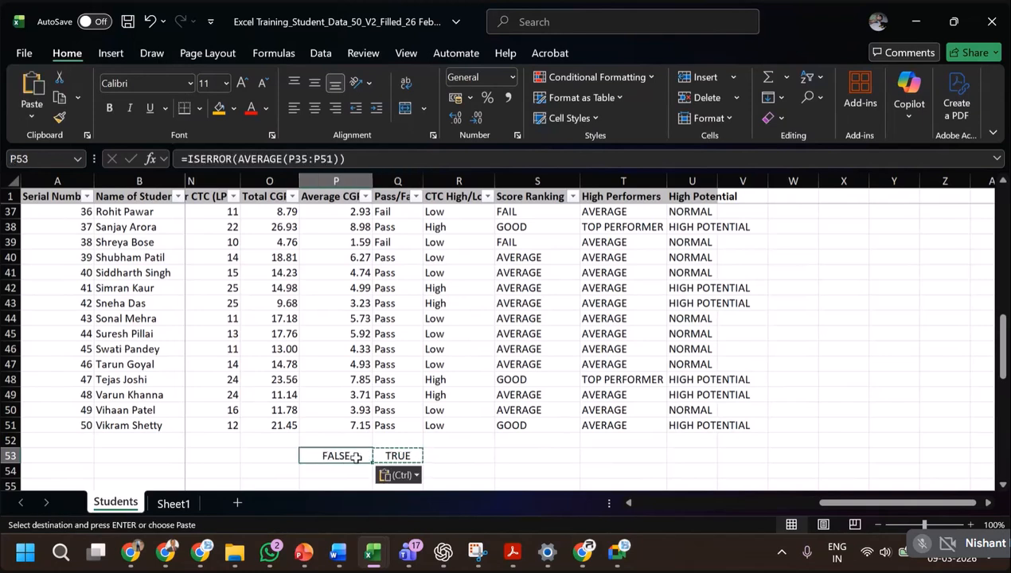
{"action": "left_click_drag", "start_coordinate": [342, 456], "coordinate": [380, 470]}
{"action": "key", "text": "Delete"}
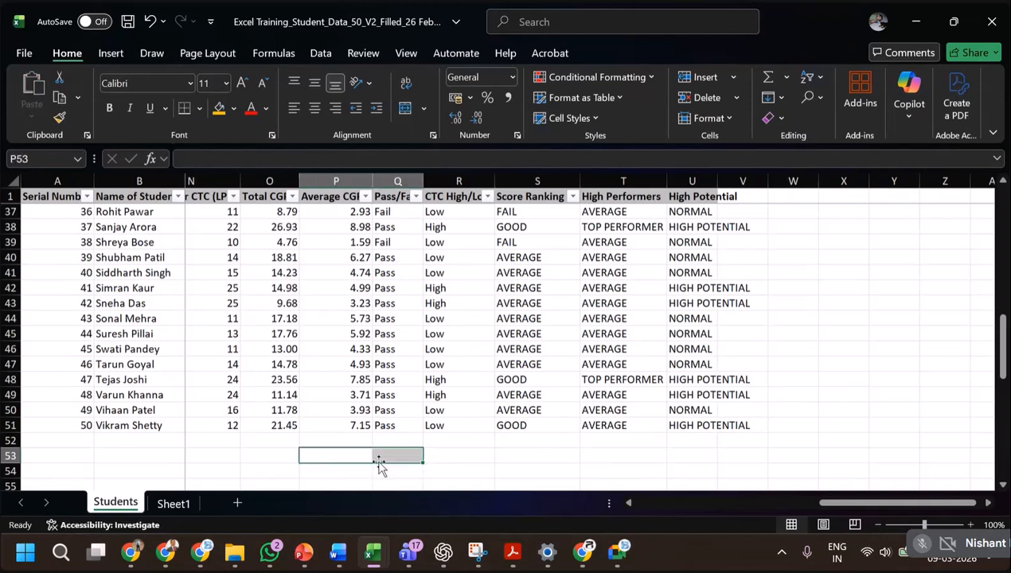
Switch to the PowerPoint slide show, advance to the Lookups: Why They Matter slide, and return to Excel.
{"action": "key", "text": "alt+Tab"}
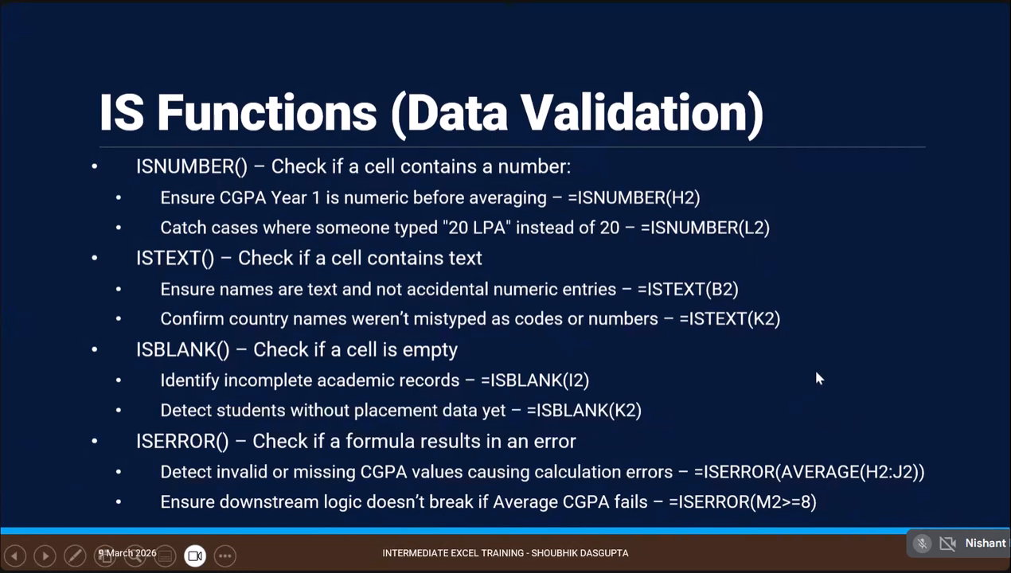
{"action": "key", "text": "Right"}
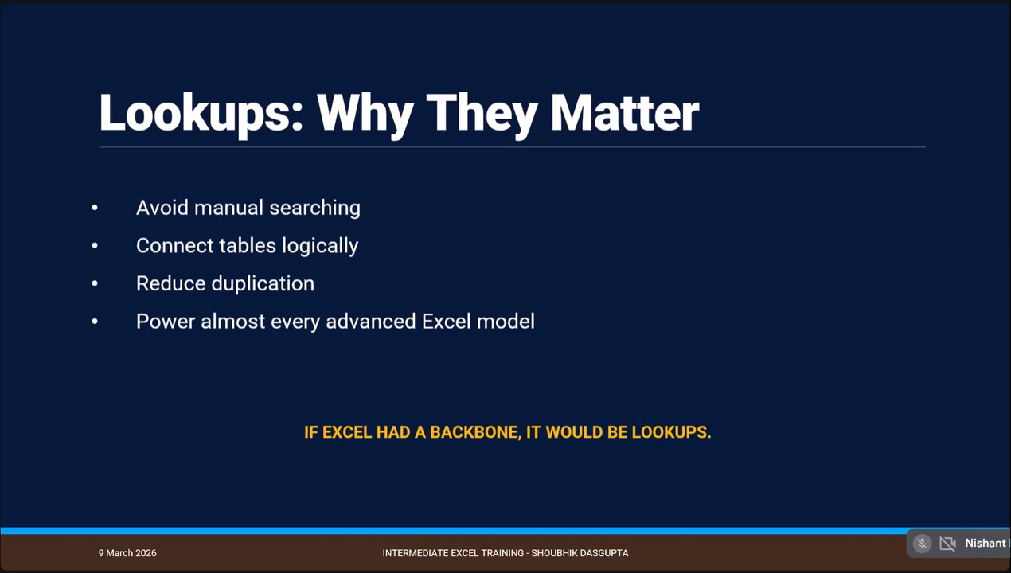
{"action": "key", "text": "alt+Tab"}
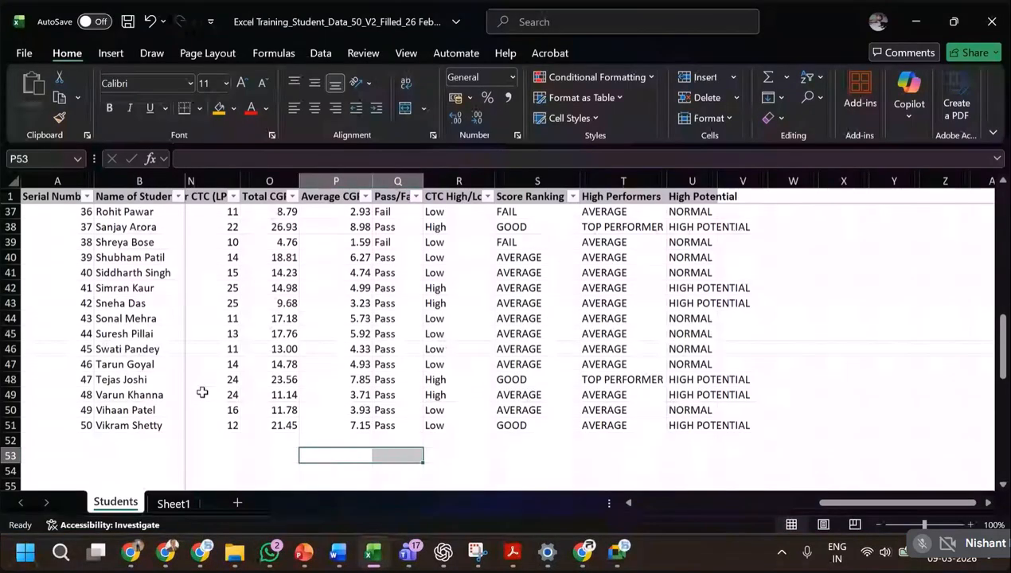
Add a new blank worksheet after Sheet1 in the student workbook.
{"action": "left_click", "coordinate": [170, 430]}
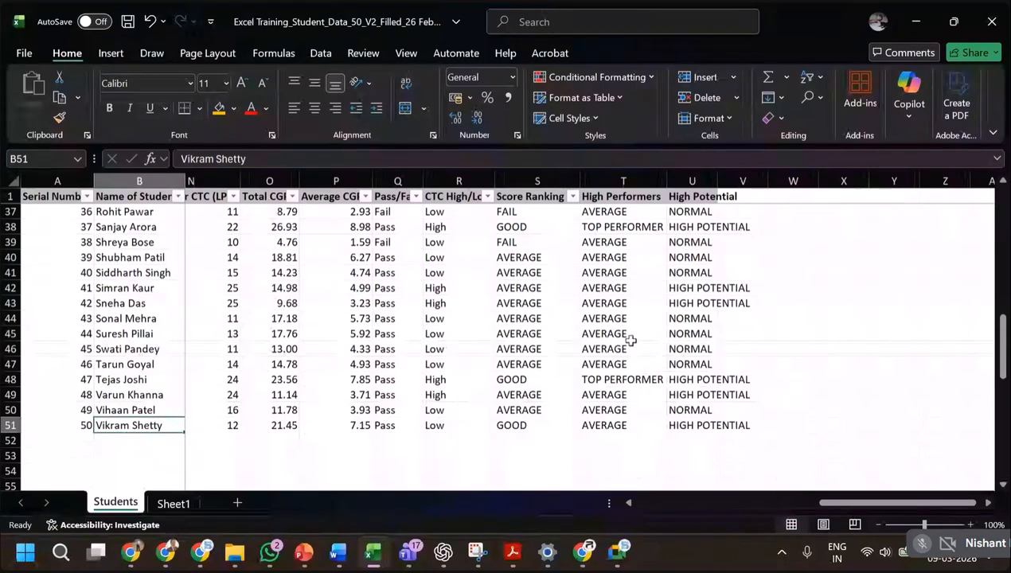
{"action": "scroll", "coordinate": [641, 355], "scroll_direction": "up", "scroll_amount": 12}
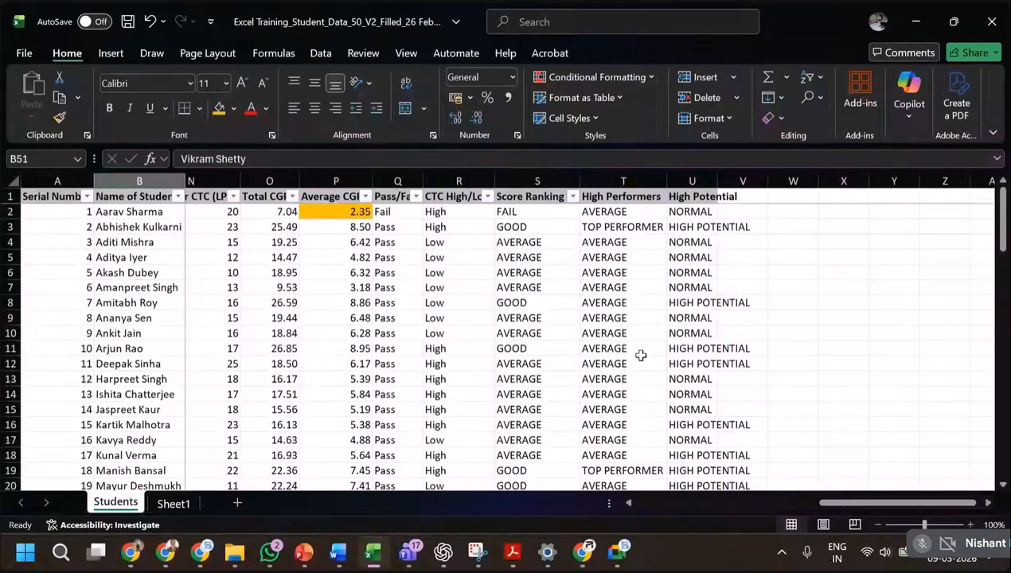
{"action": "left_click", "coordinate": [173, 504]}
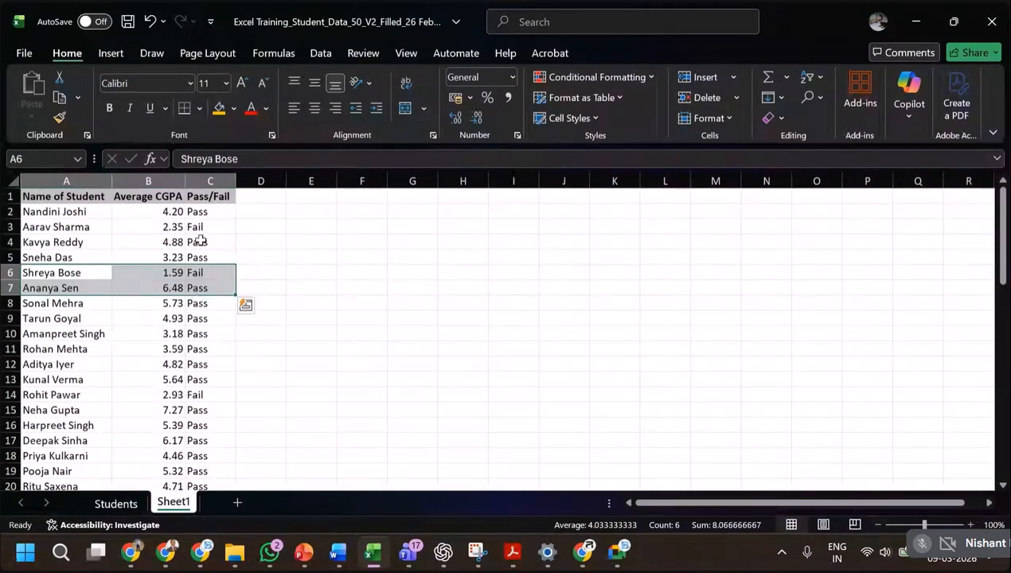
{"action": "left_click", "coordinate": [200, 242]}
{"action": "left_click", "coordinate": [237, 502]}
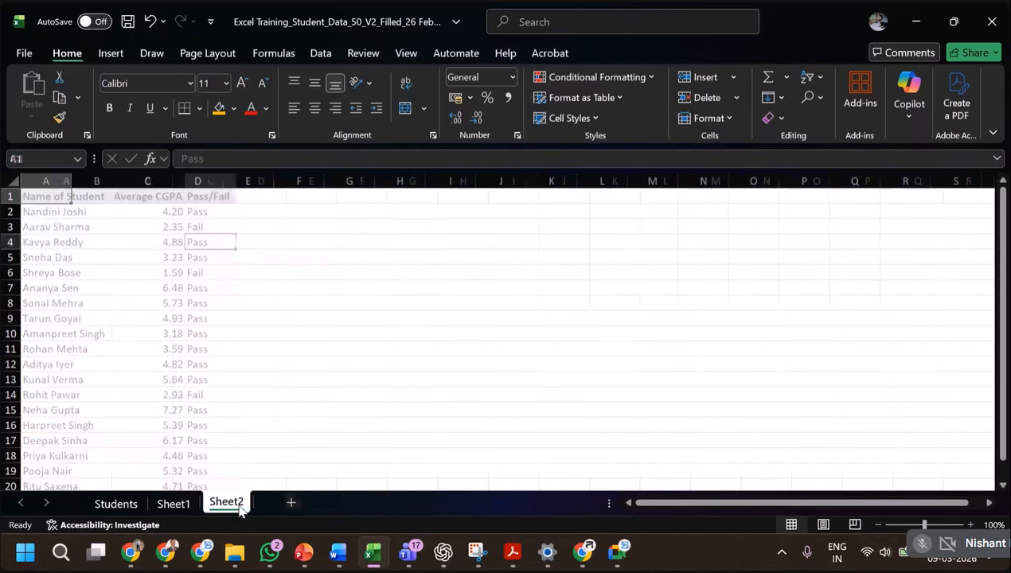
{"action": "left_click", "coordinate": [78, 253]}
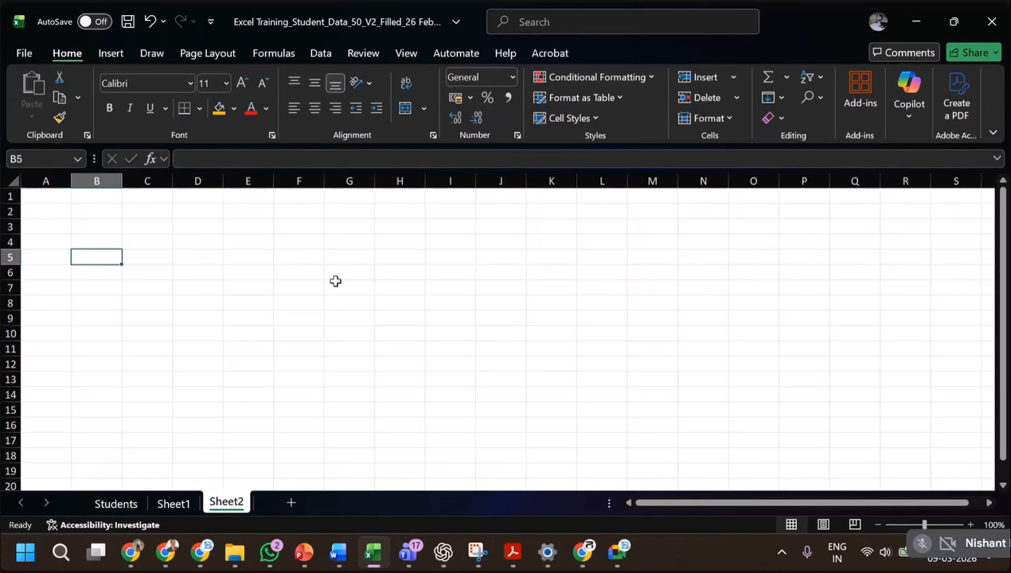
Copy the Serial Number and Name of Student columns from the Students sheet to A1 of Sheet2, and widen column B to fit the names.
{"action": "left_click", "coordinate": [116, 504]}
{"action": "left_click", "coordinate": [138, 211]}
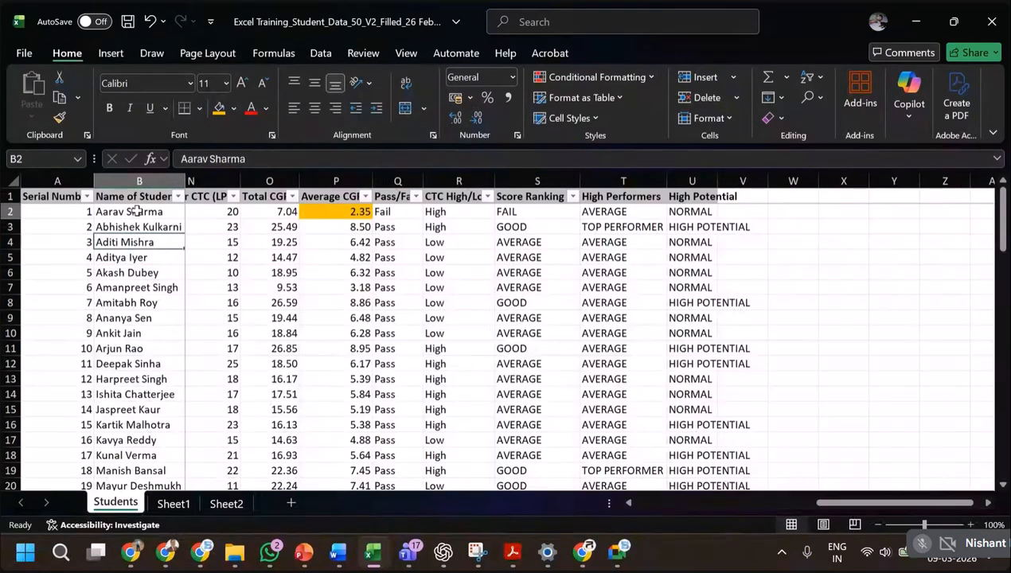
{"action": "key", "text": "ctrl+Home"}
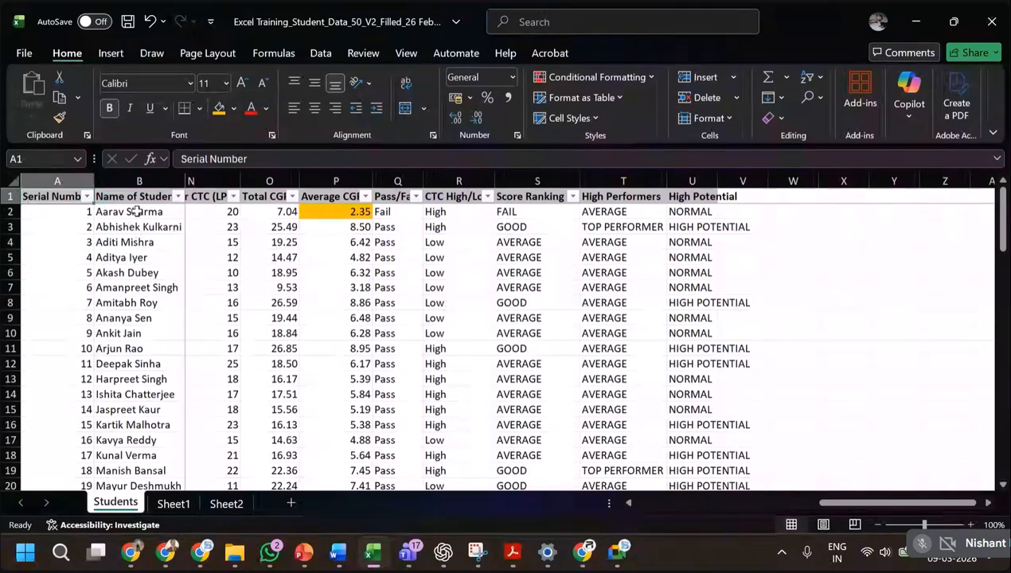
{"action": "key", "text": "shift+Right"}
{"action": "key", "text": "ctrl+shift+Down"}
{"action": "key", "text": "ctrl+c"}
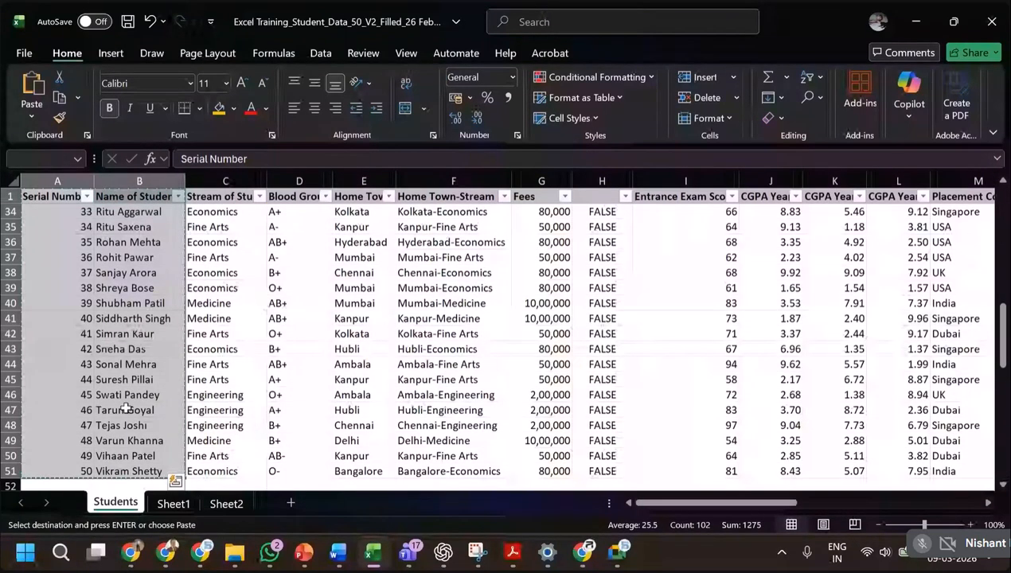
{"action": "left_click", "coordinate": [224, 503]}
{"action": "left_click", "coordinate": [47, 196]}
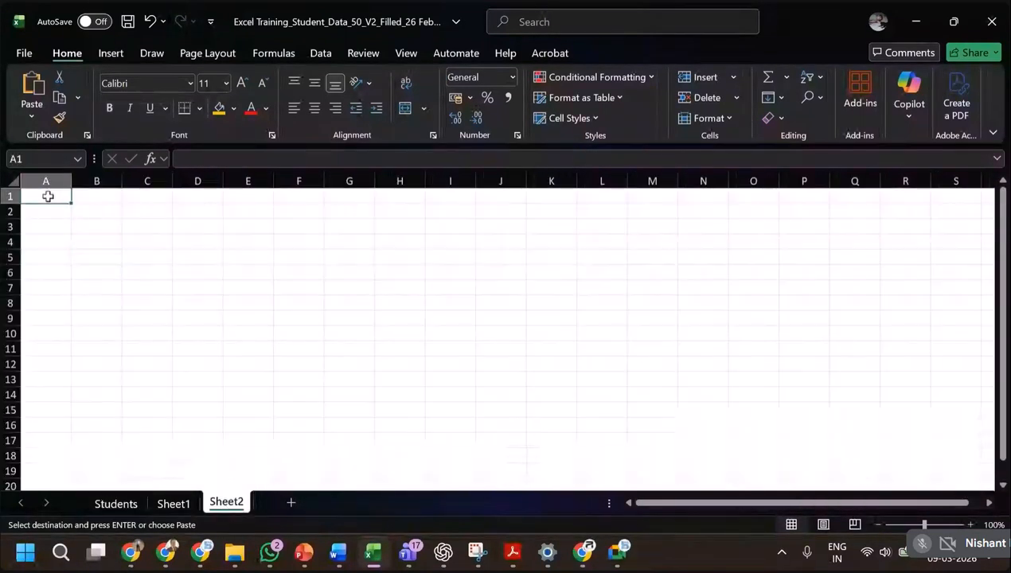
{"action": "key", "text": "ctrl+v"}
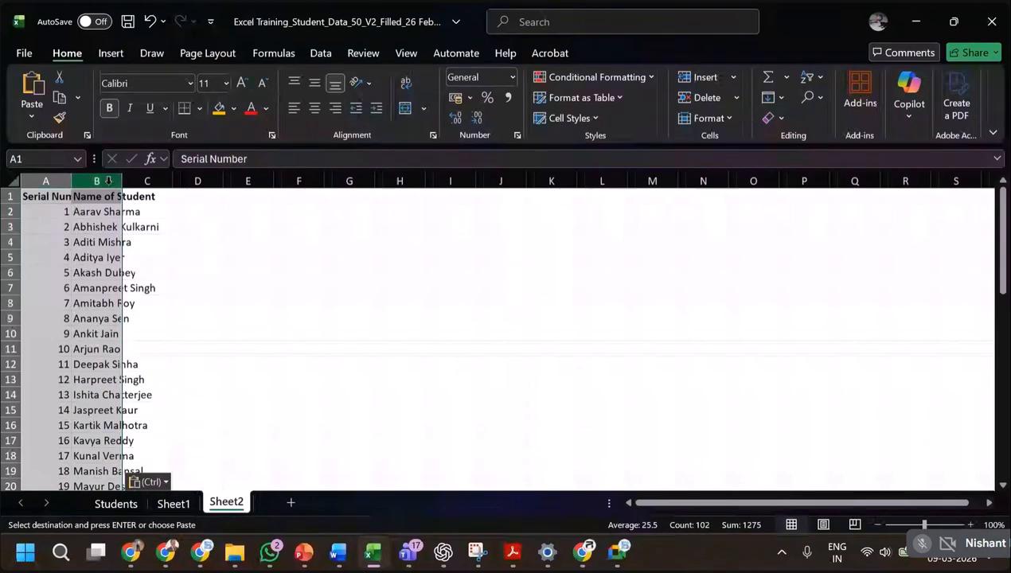
{"action": "left_click_drag", "start_coordinate": [127, 181], "coordinate": [162, 182]}
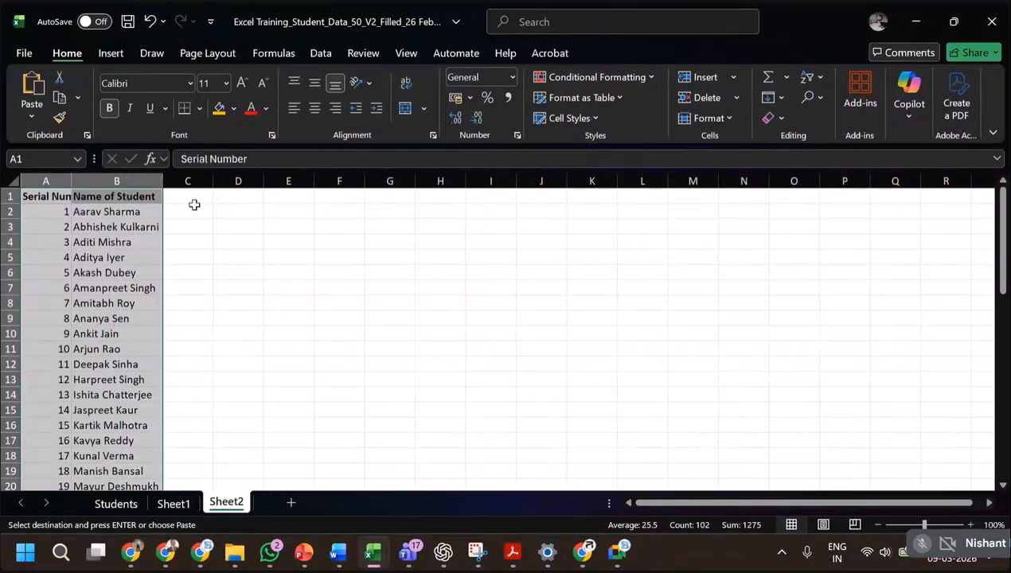
Enter the header Disciplinary Issue in C1 of Sheet2 and widen column C to fit it.
{"action": "left_click", "coordinate": [193, 210]}
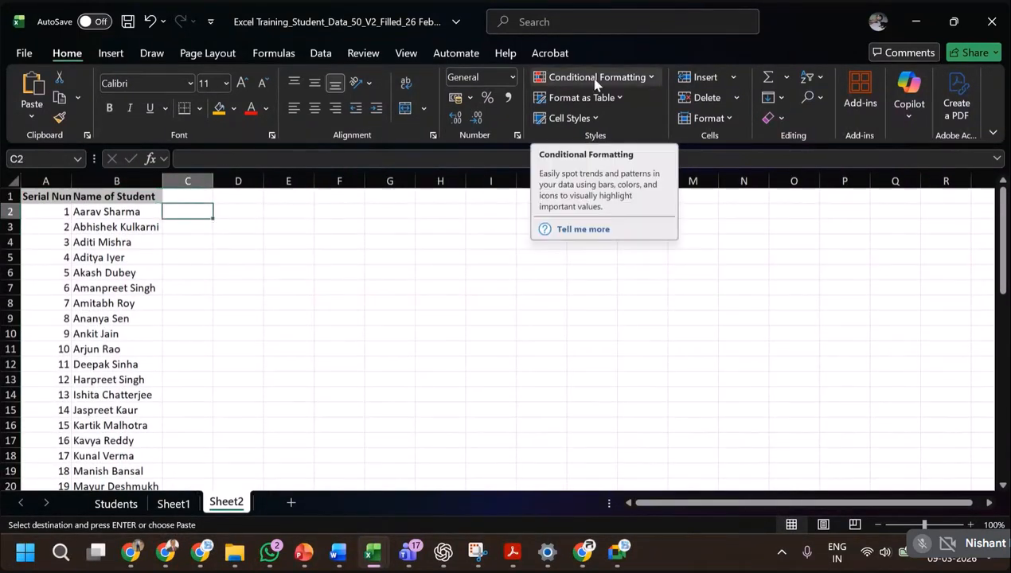
{"action": "key", "text": "Up"}
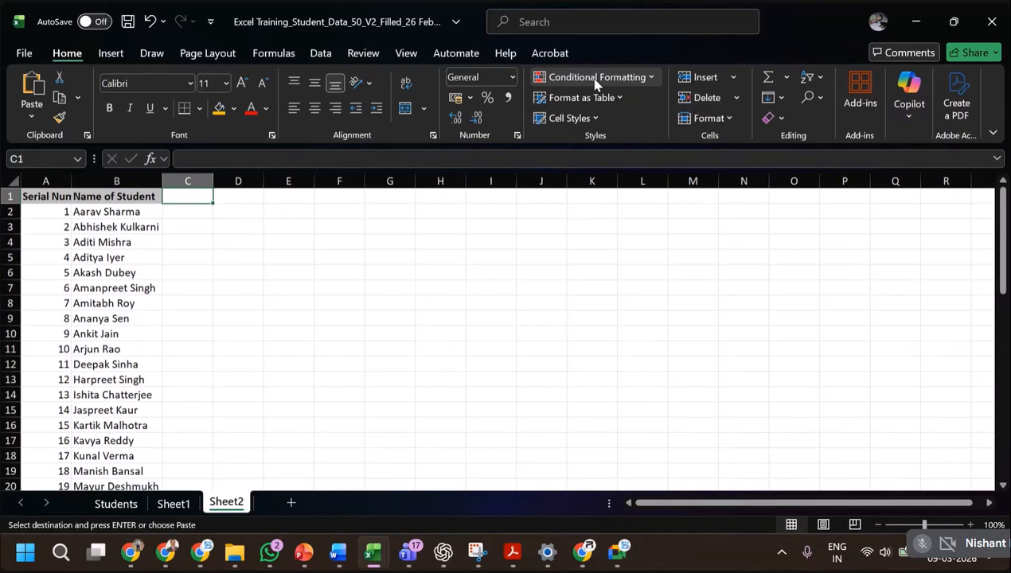
{"action": "type", "text": "Disc"}
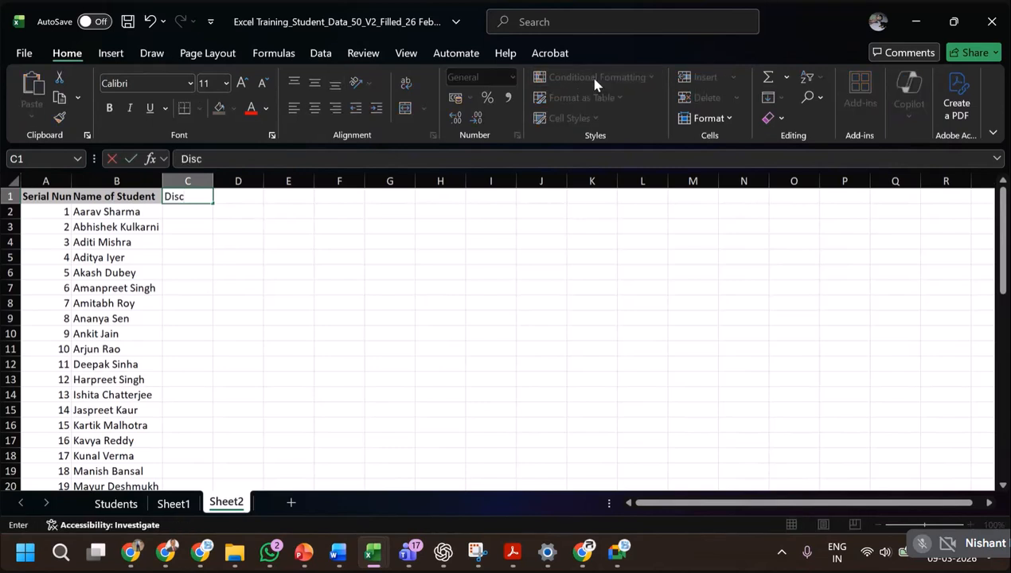
{"action": "type", "text": "iplinary Issue"}
{"action": "key", "text": "Return"}
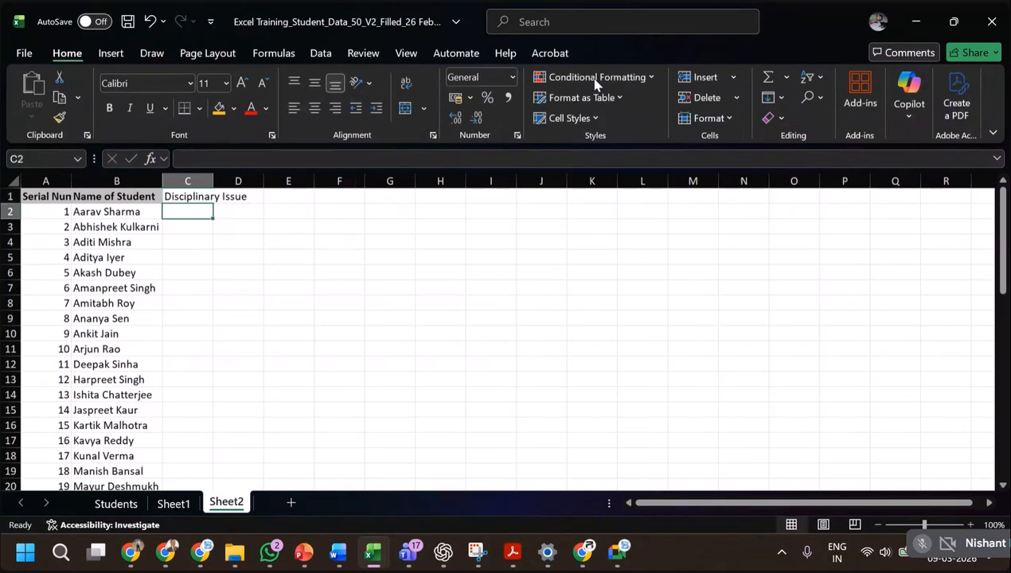
{"action": "double_click", "coordinate": [214, 181]}
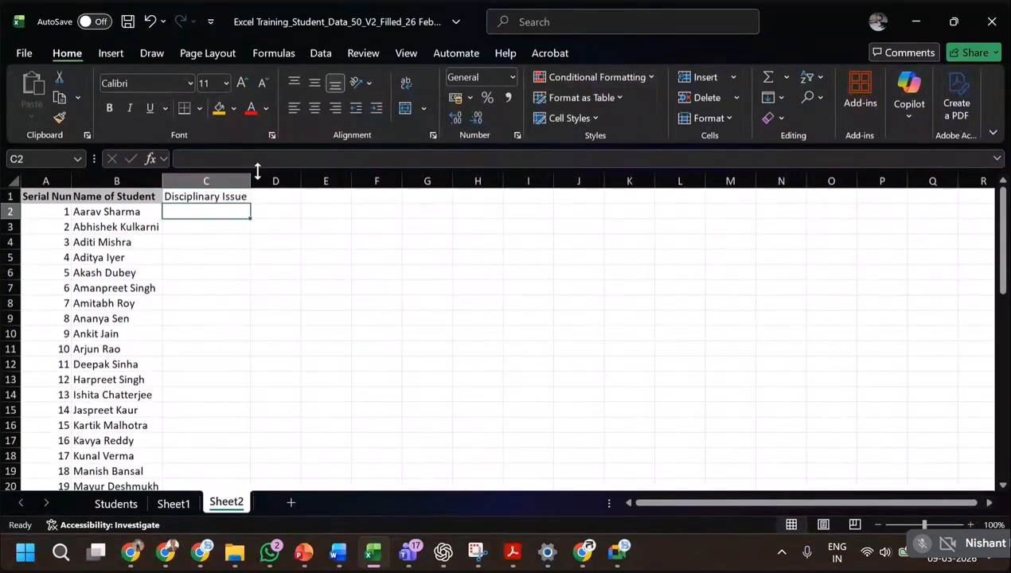
Fill C2:C51 with Y in rows 2, 3, 12, 18, 19, 28, 29 and 30, and N in every other row.
{"action": "type", "text": "Y"}
{"action": "key", "text": "Return"}
{"action": "type", "text": "Y"}
{"action": "key", "text": "Return"}
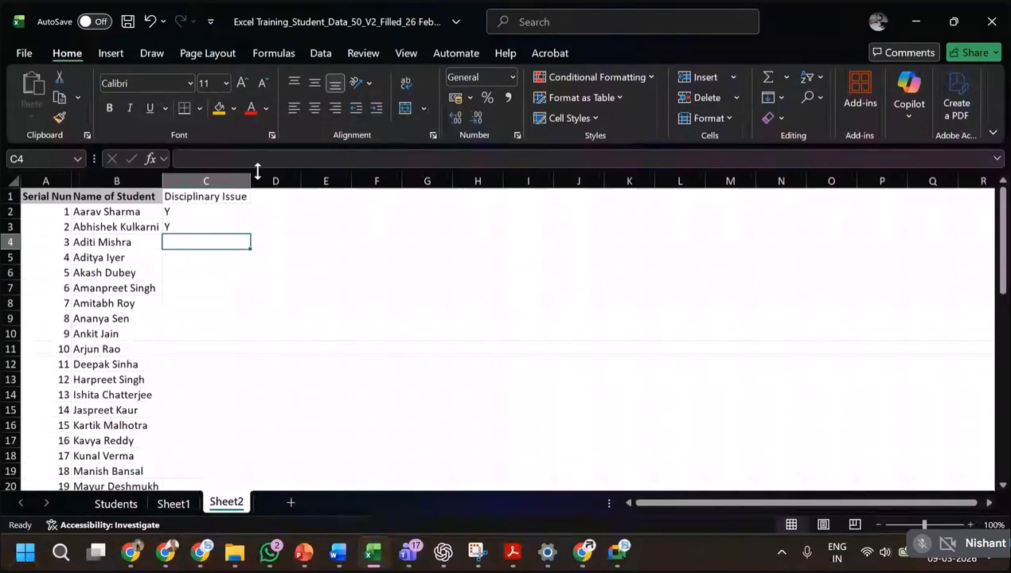
{"action": "type", "text": "N"}
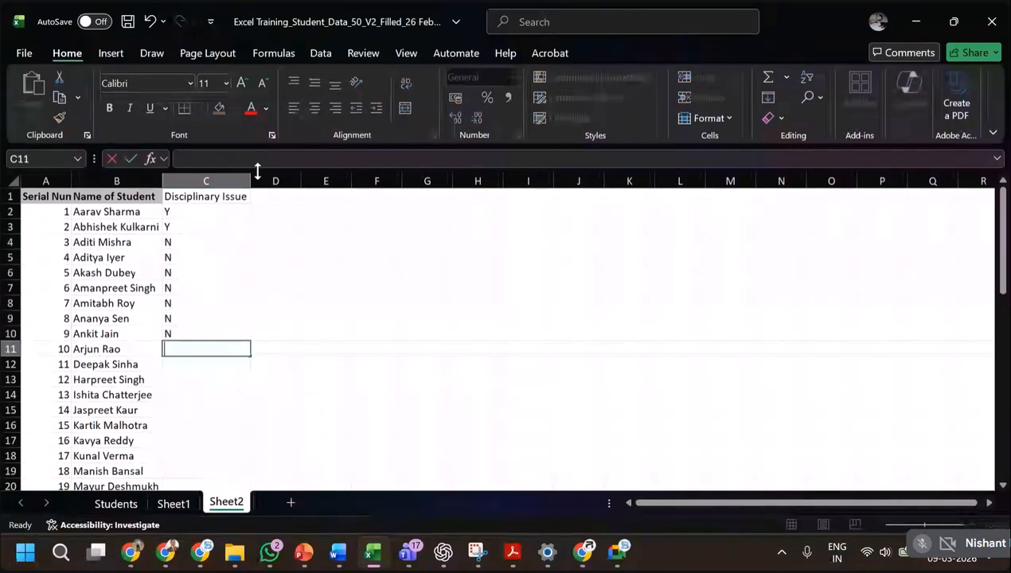
{"action": "type", "text": " N N N N N N N"}
{"action": "key", "text": "Return"}
{"action": "type", "text": "Y"}
{"action": "key", "text": "Return"}
{"action": "type", "text": "BN"}
{"action": "key", "text": "Return"}
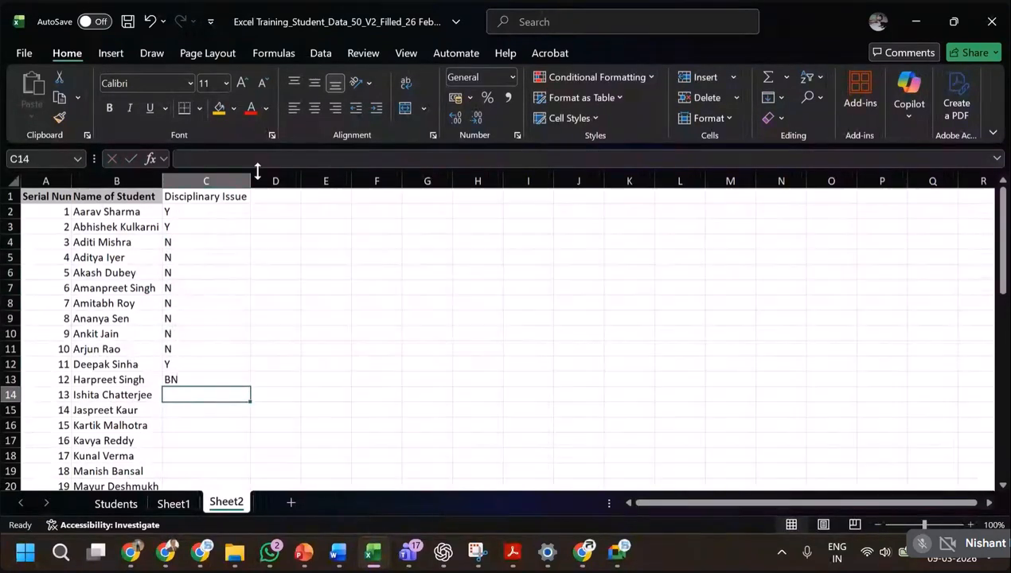
{"action": "key", "text": "Up"}
{"action": "type", "text": "N"}
{"action": "key", "text": "Return"}
{"action": "type", "text": "N"}
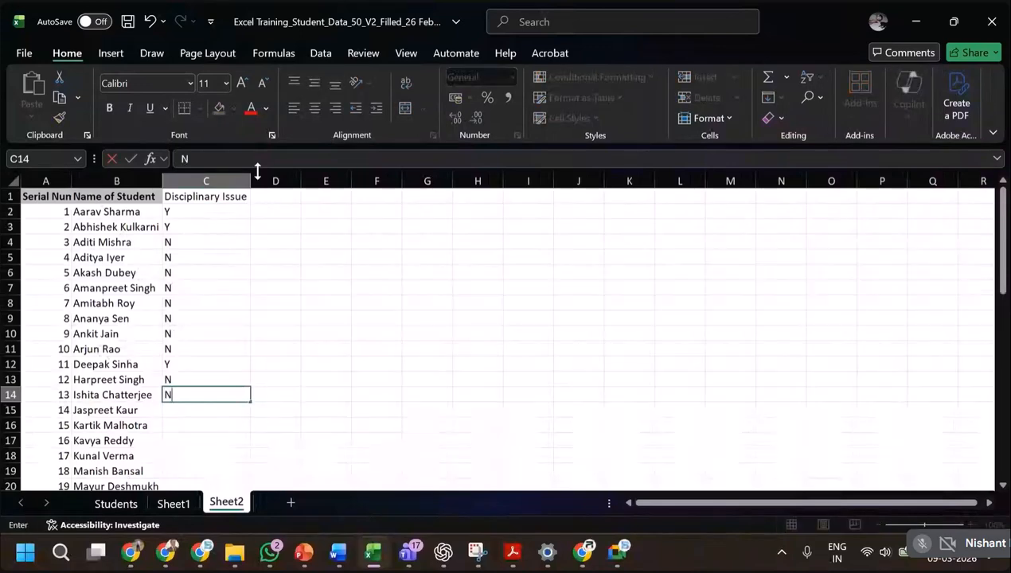
{"action": "key", "text": "Return"}
{"action": "type", "text": "N"}
{"action": "key", "text": "Return"}
{"action": "type", "text": "N"}
{"action": "key", "text": "Return"}
{"action": "type", "text": "N"}
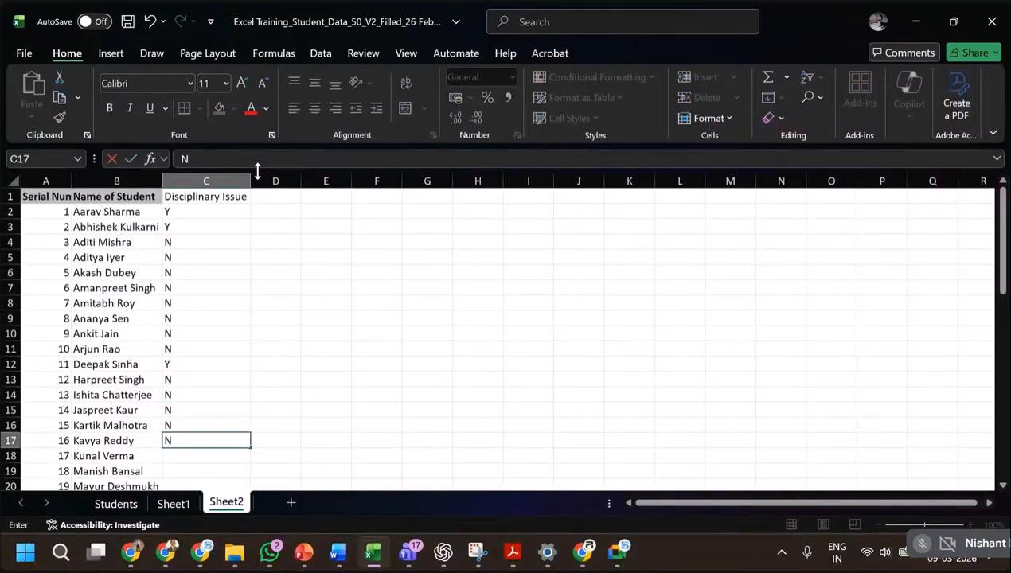
{"action": "key", "text": "Return"}
{"action": "type", "text": "Y"}
{"action": "key", "text": "Return"}
{"action": "type", "text": "Y"}
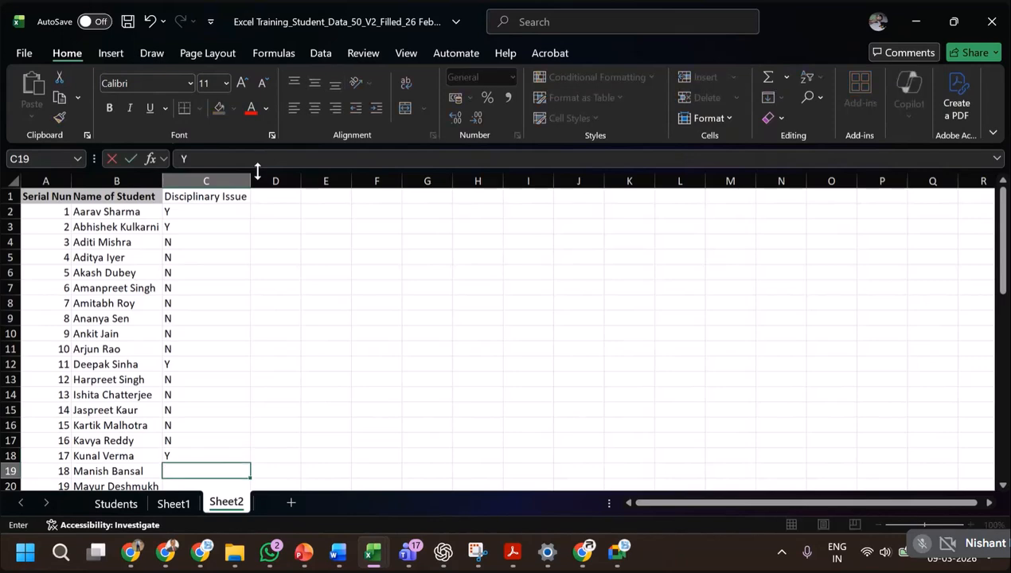
{"action": "key", "text": "Return"}
{"action": "type", "text": "N"}
{"action": "key", "text": "Return"}
{"action": "type", "text": "N"}
{"action": "key", "text": "Return"}
{"action": "type", "text": "N"}
{"action": "key", "text": "Return"}
{"action": "type", "text": "N N"}
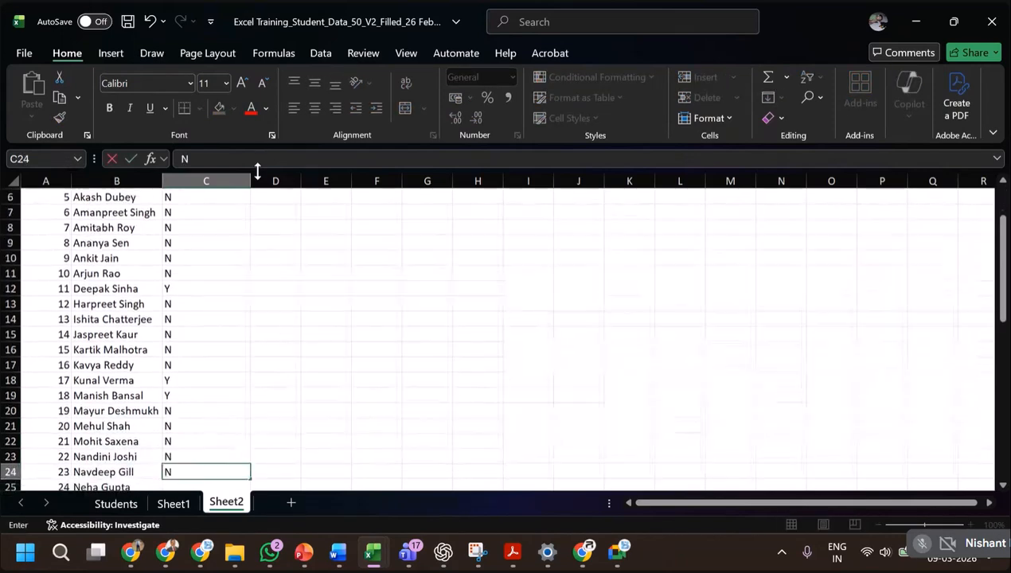
{"action": "key", "text": "Return"}
{"action": "type", "text": "N"}
{"action": "key", "text": "Return"}
{"action": "type", "text": "N"}
{"action": "key", "text": "Return"}
{"action": "type", "text": "N"}
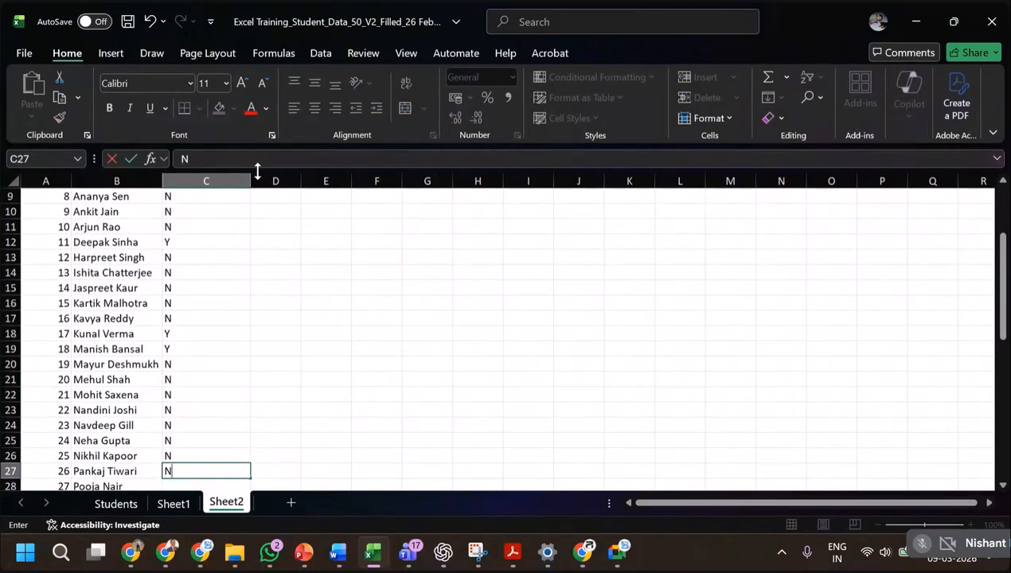
{"action": "key", "text": "Return"}
{"action": "type", "text": "Y"}
{"action": "key", "text": "Return"}
{"action": "type", "text": "Y"}
{"action": "key", "text": "Return"}
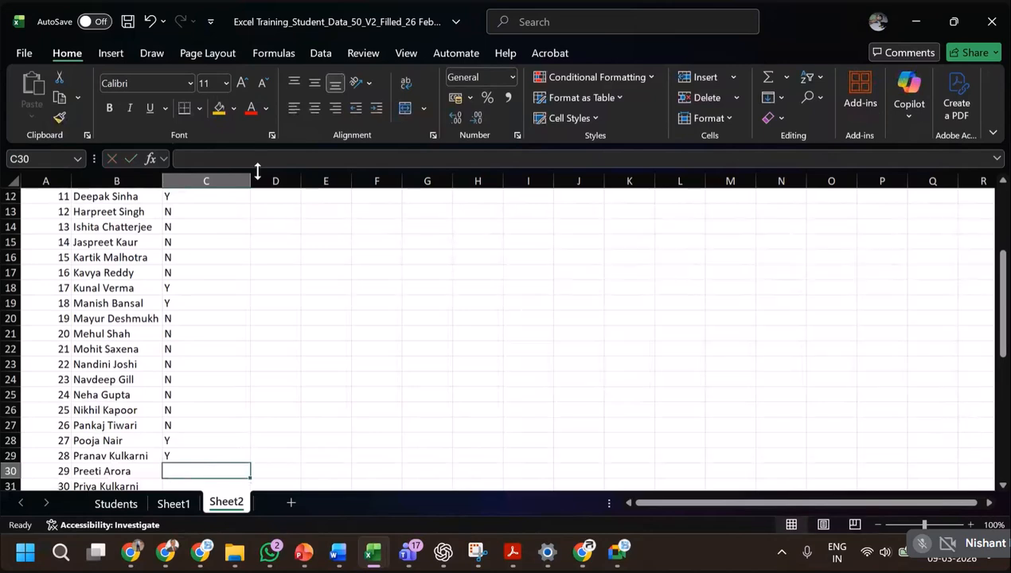
{"action": "type", "text": "Y"}
{"action": "key", "text": "Return"}
{"action": "type", "text": "N N N N N N N N"}
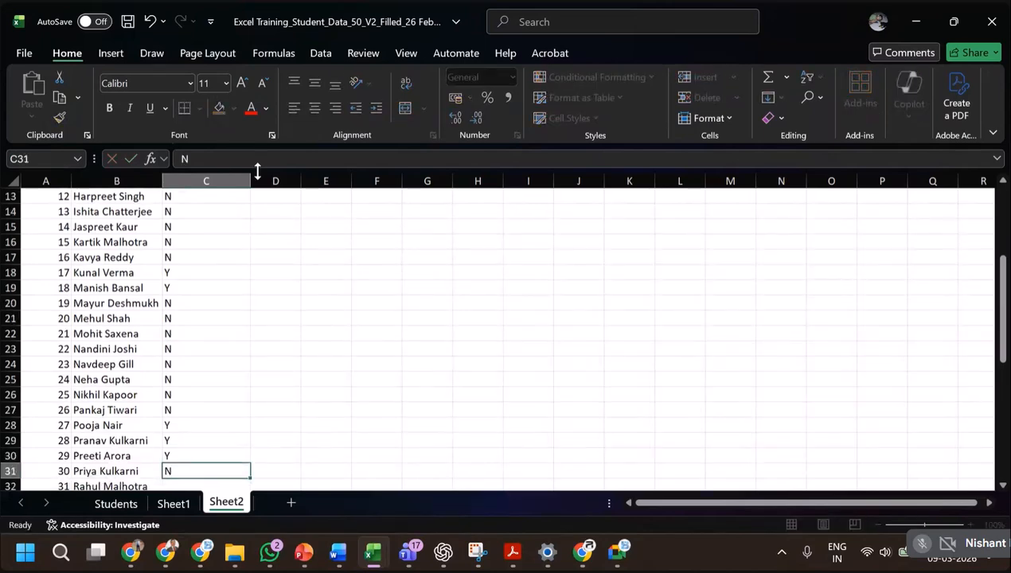
{"action": "key", "text": "Return"}
{"action": "type", "text": "N N N N N N"}
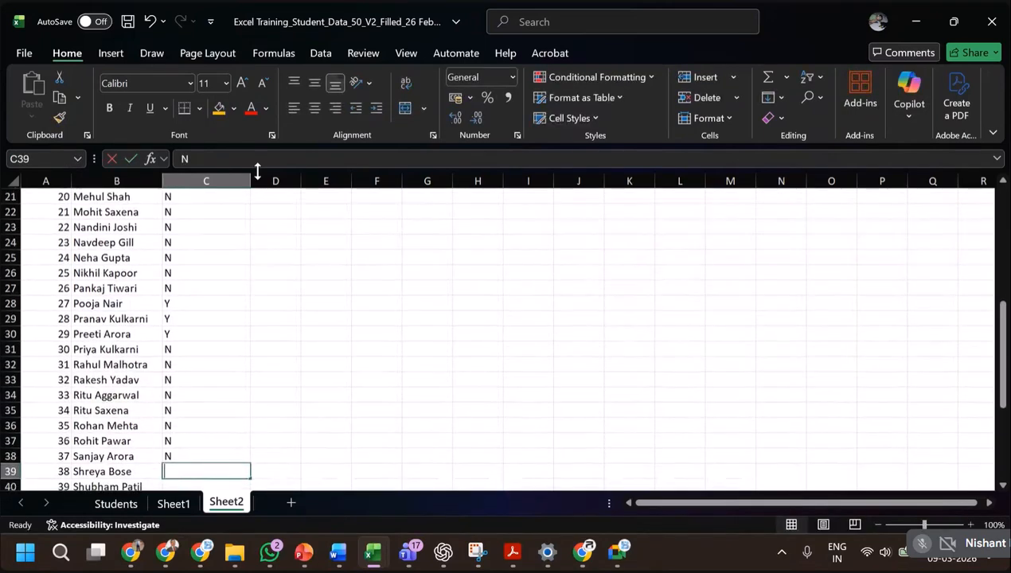
{"action": "key", "text": "Return"}
{"action": "key", "text": "Return"}
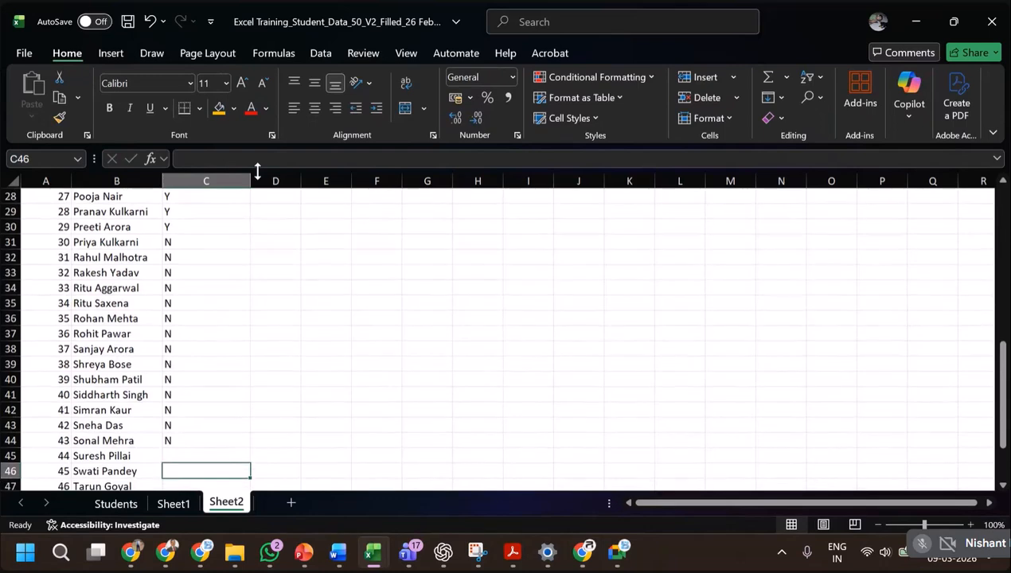
{"action": "key", "text": "Up"}
{"action": "type", "text": "N"}
{"action": "key", "text": "Return"}
{"action": "type", "text": "N"}
{"action": "key", "text": "Return"}
{"action": "type", "text": "N N N N N"}
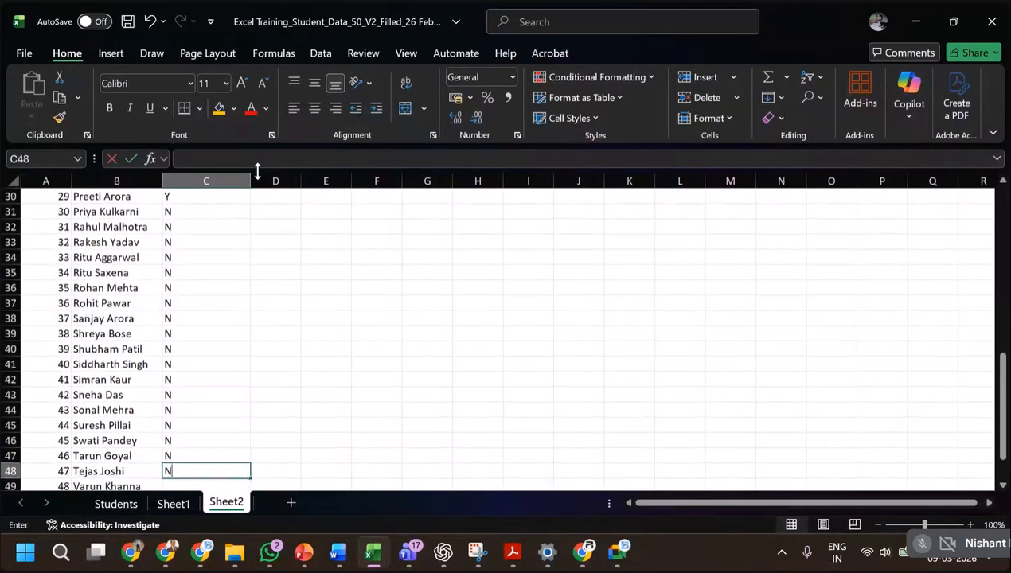
{"action": "key", "text": "Return"}
{"action": "key", "text": "Up"}
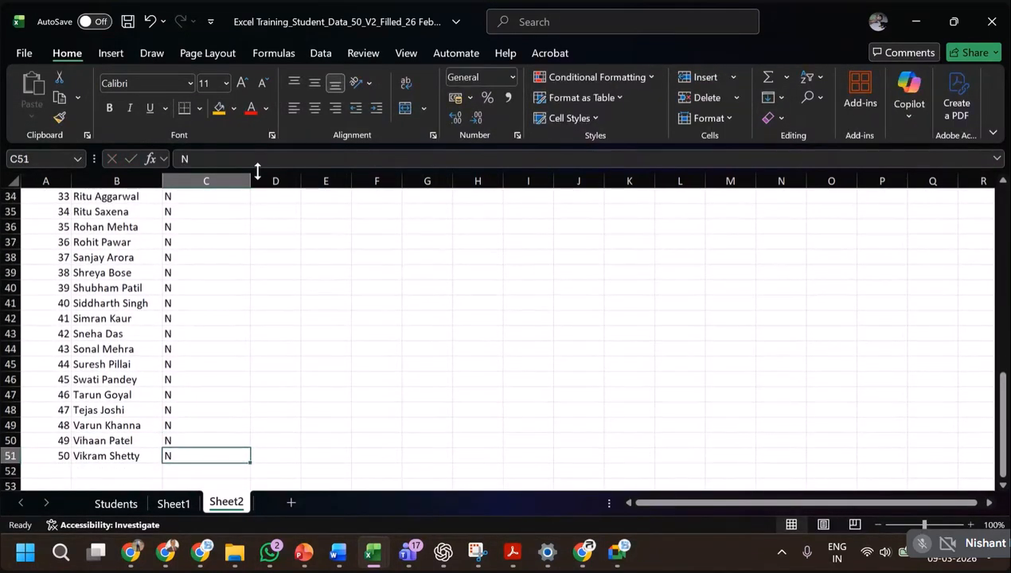
Rename Sheet2 as Discipline.
{"action": "double_click", "coordinate": [213, 501]}
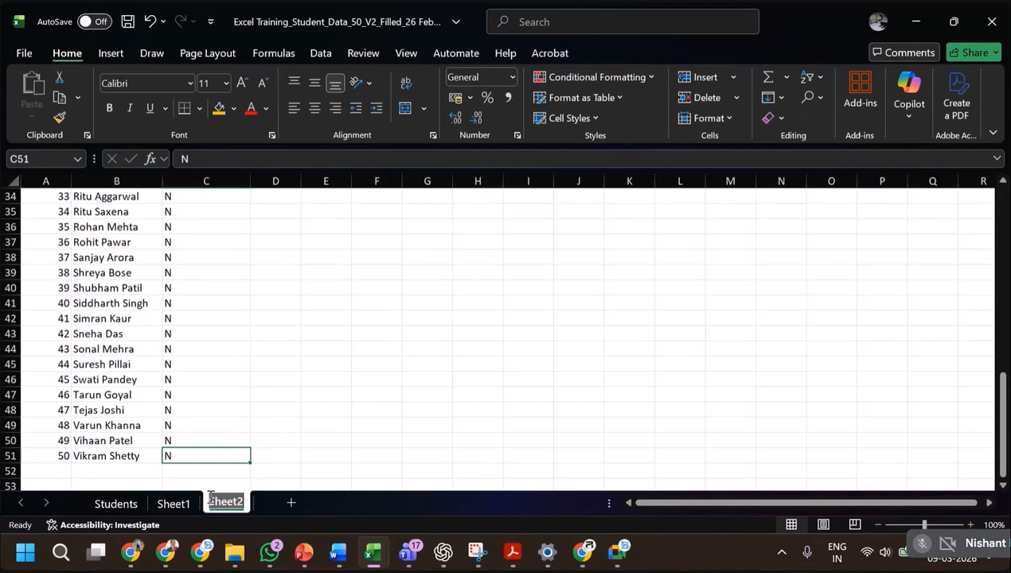
{"action": "type", "text": "DISACIPLINE"}
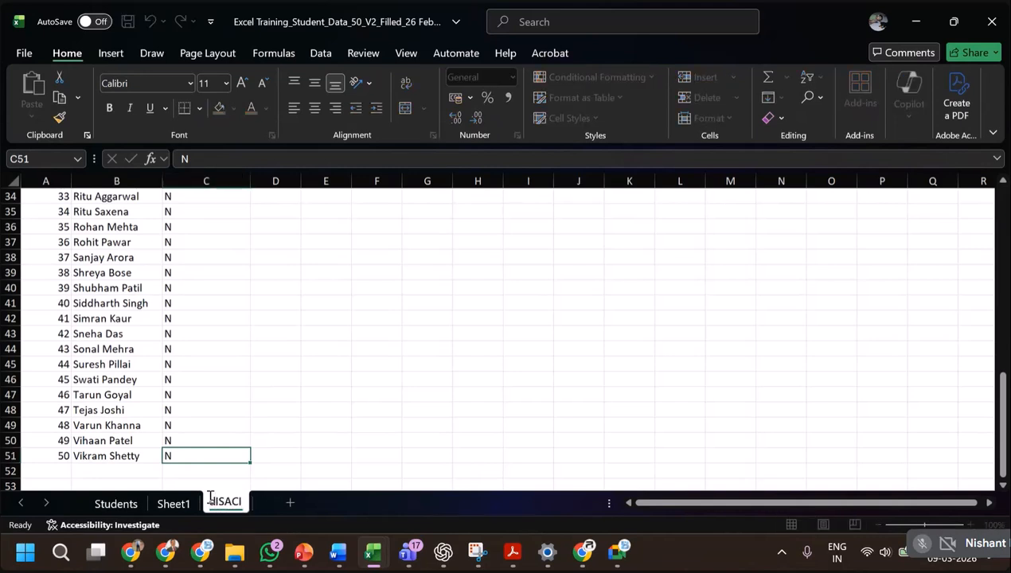
{"action": "key", "text": "BackSpace"}
{"action": "key", "text": "BackSpace"}
{"action": "key", "text": "BackSpace"}
{"action": "key", "text": "BackSpace"}
{"action": "key", "text": "BackSpace"}
{"action": "key", "text": "BackSpace"}
{"action": "key", "text": "BackSpace"}
{"action": "key", "text": "BackSpace"}
{"action": "key", "text": "BackSpace"}
{"action": "key", "text": "BackSpace"}
{"action": "key", "text": "BackSpace"}
{"action": "type", "text": "Discipl"}
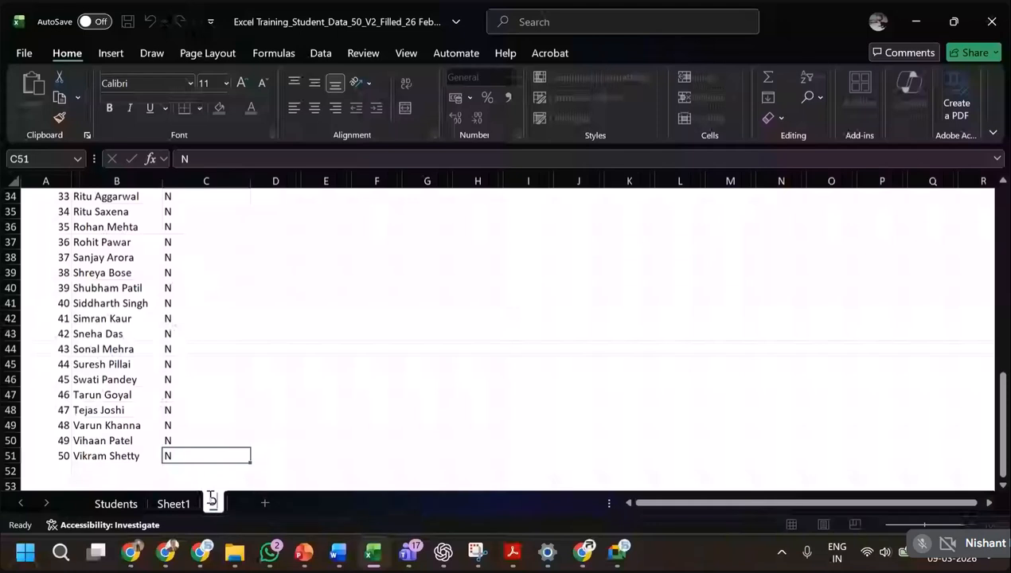
{"action": "type", "text": "i"}
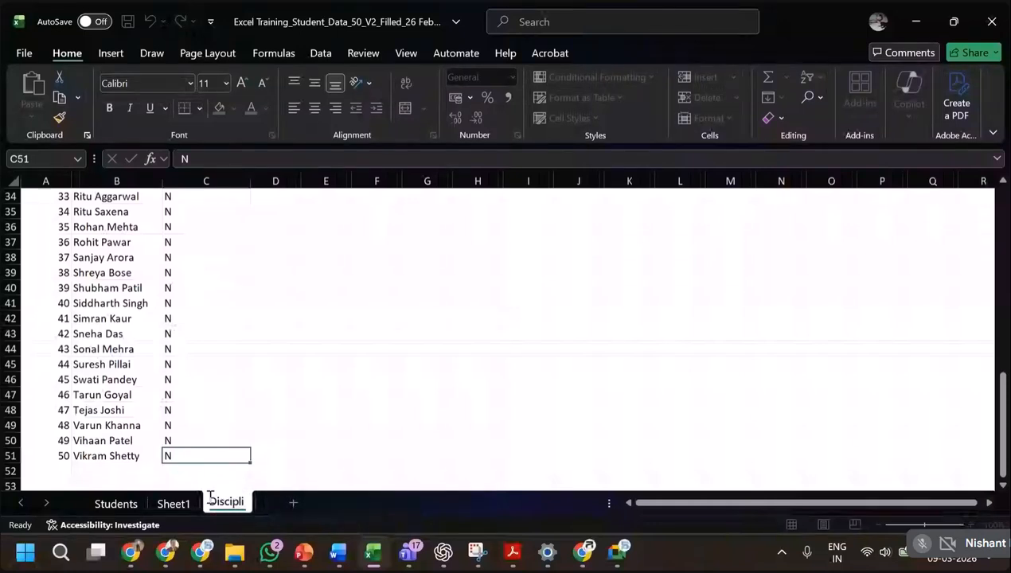
{"action": "type", "text": "ne"}
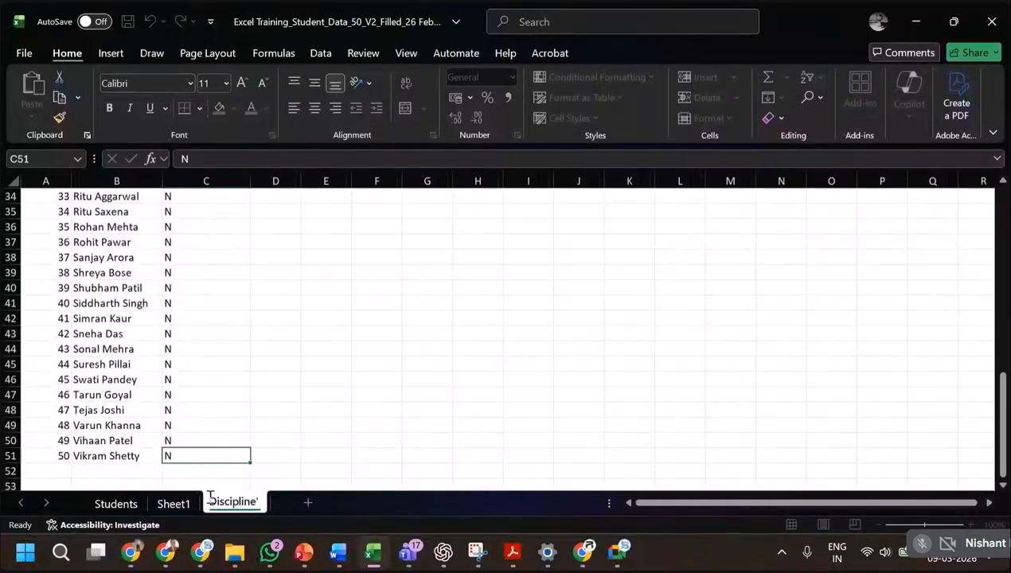
{"action": "key", "text": "Return"}
Add a new worksheet after the Discipline sheet and name it Summary.
{"action": "scroll", "coordinate": [181, 404], "scroll_direction": "up", "scroll_amount": 5}
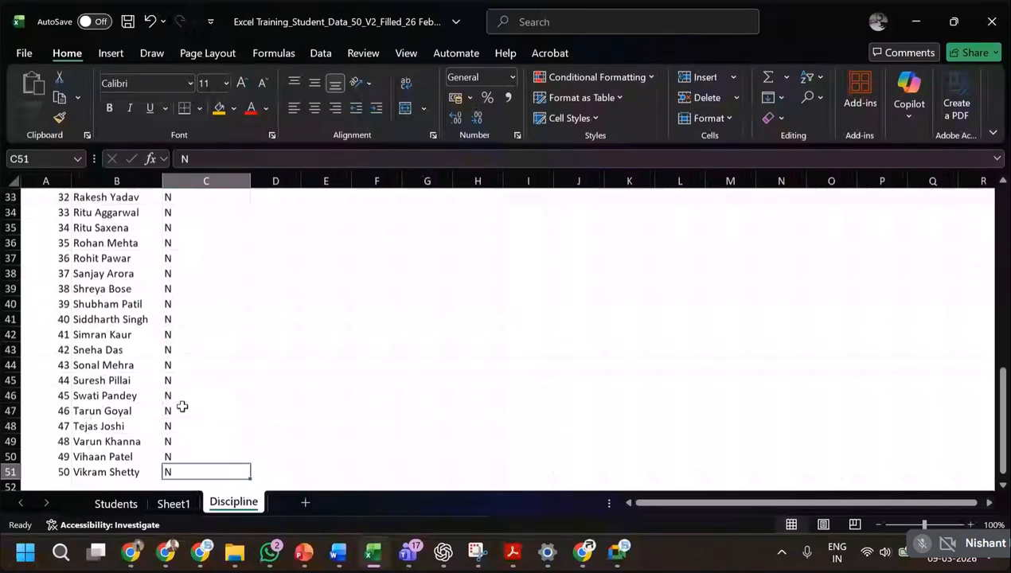
{"action": "left_click", "coordinate": [112, 504]}
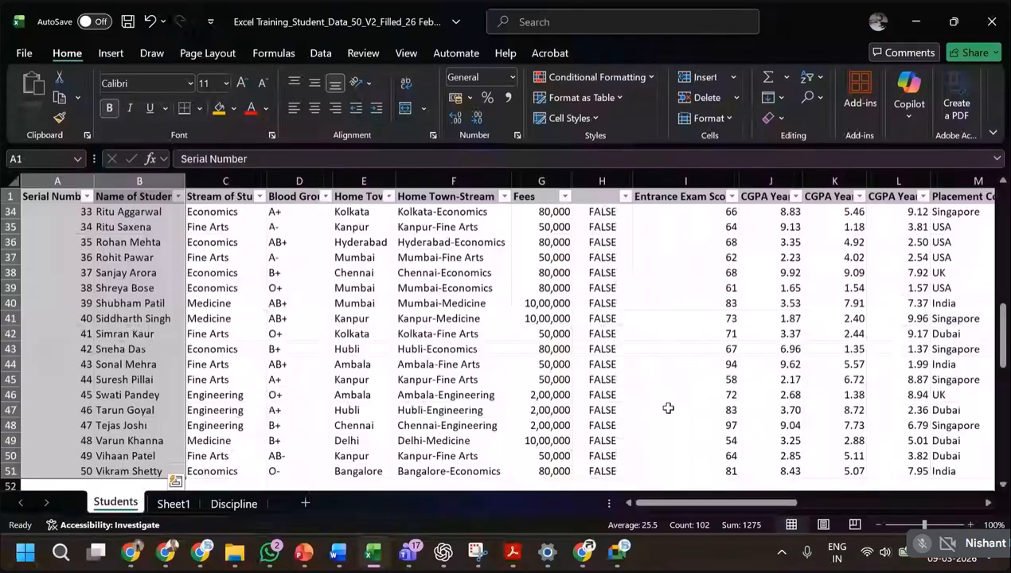
{"action": "left_click", "coordinate": [227, 504]}
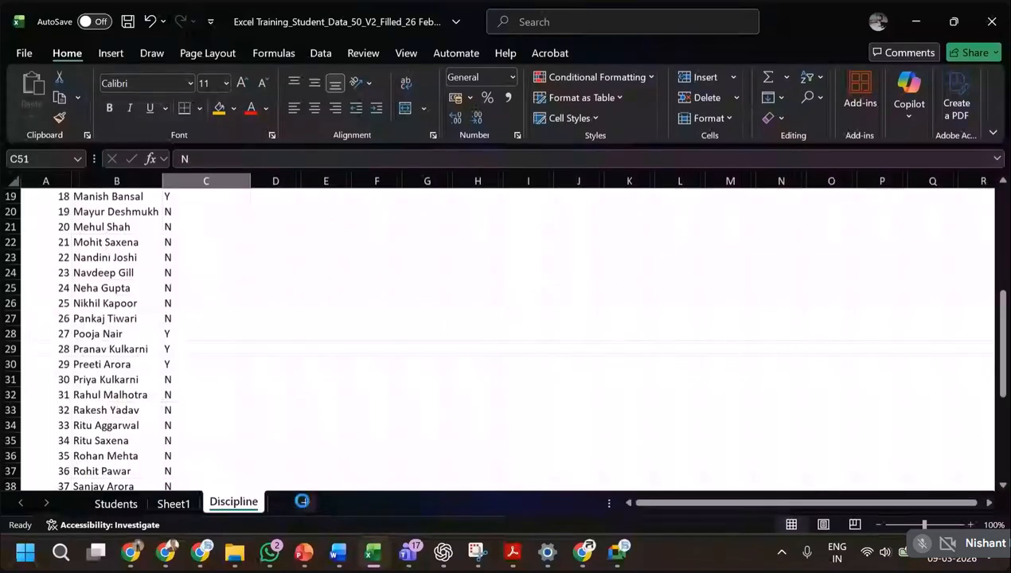
{"action": "left_click", "coordinate": [301, 500]}
{"action": "double_click", "coordinate": [298, 502]}
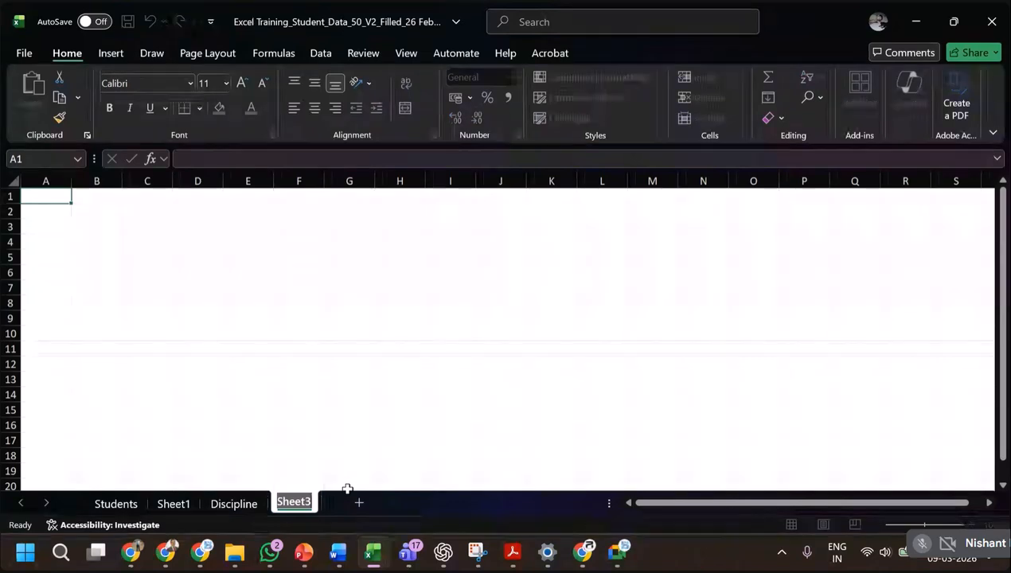
{"action": "type", "text": "Summary"}
{"action": "key", "text": "Return"}
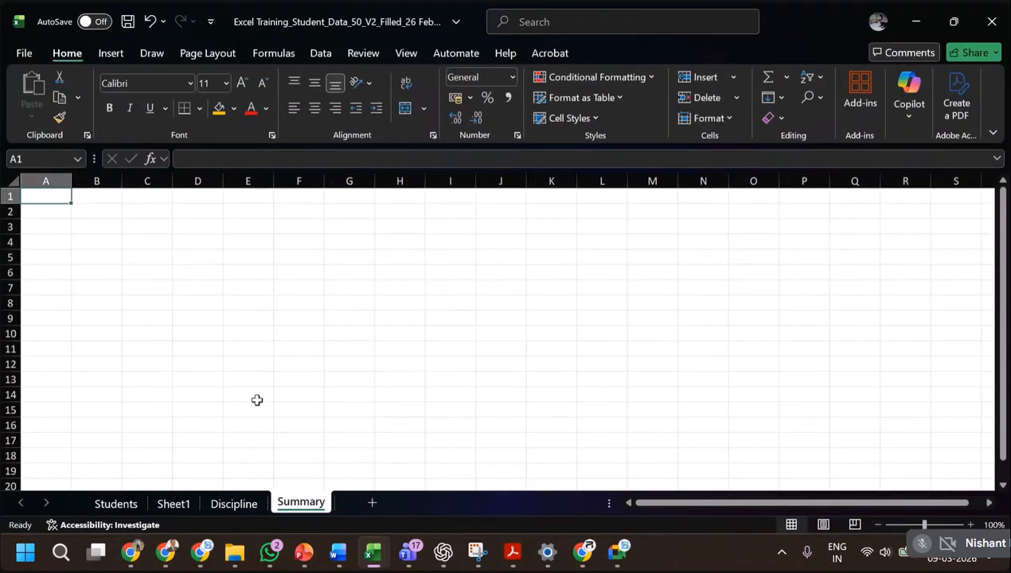
Copy the Serial Number and Name of Student columns from the Students sheet to A1 of Summary, and widen column B to fit.
{"action": "left_click", "coordinate": [132, 506]}
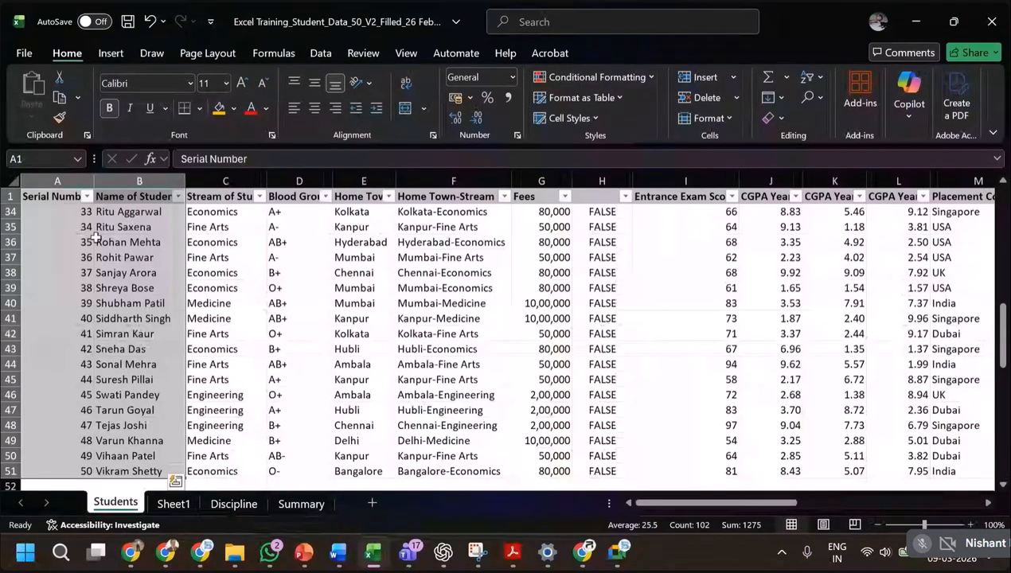
{"action": "key", "text": "ctrl+c"}
{"action": "left_click", "coordinate": [294, 504]}
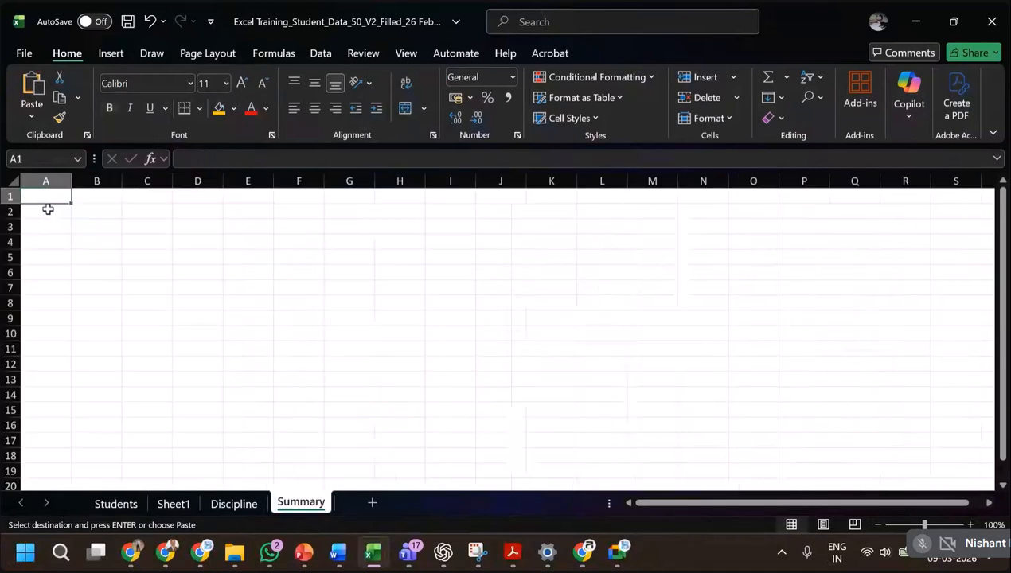
{"action": "key", "text": "ctrl+v"}
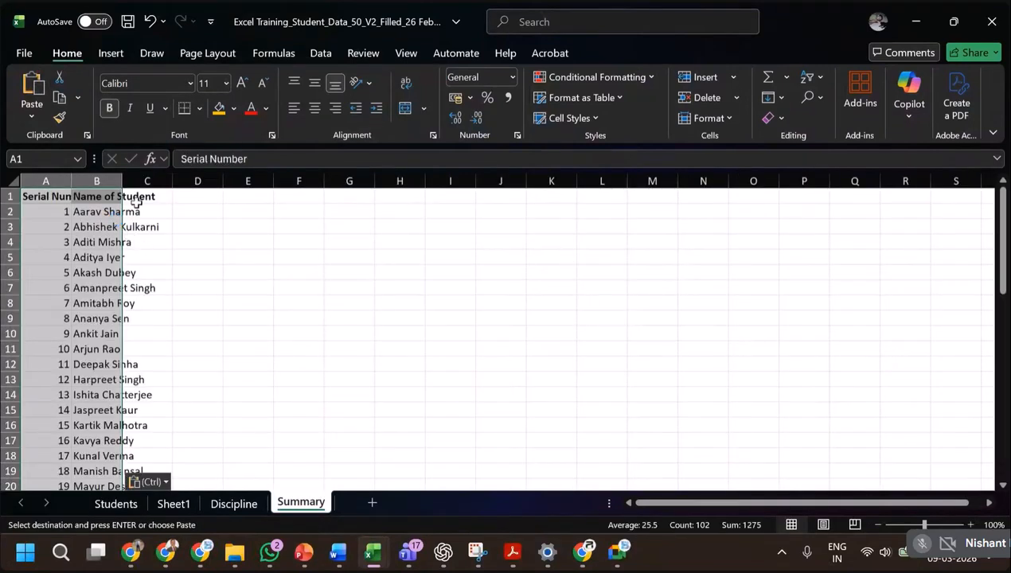
{"action": "double_click", "coordinate": [122, 181]}
Enter the header Average CGPA in C1 of the Summary sheet.
{"action": "left_click", "coordinate": [190, 201]}
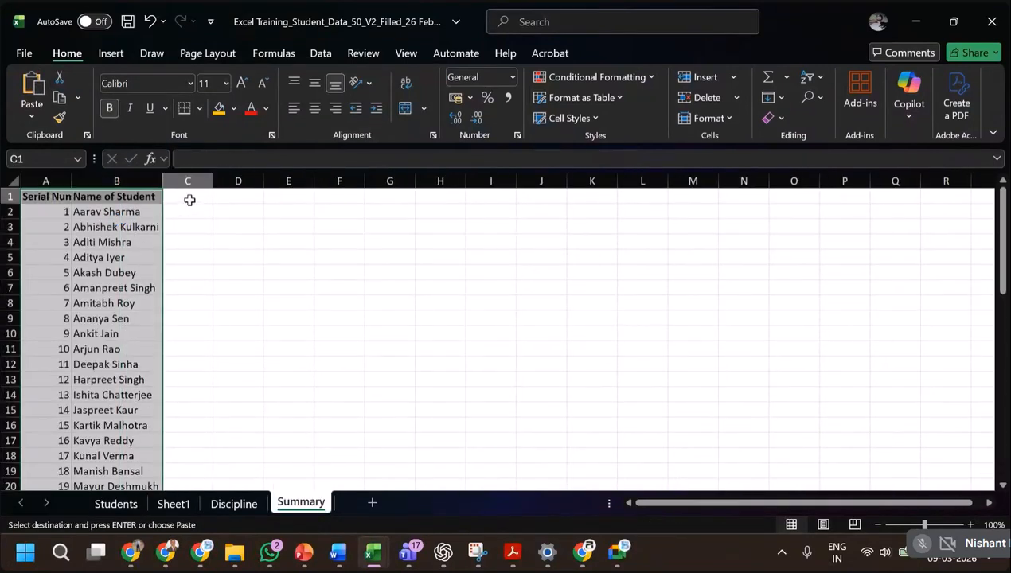
{"action": "type", "text": "Average"}
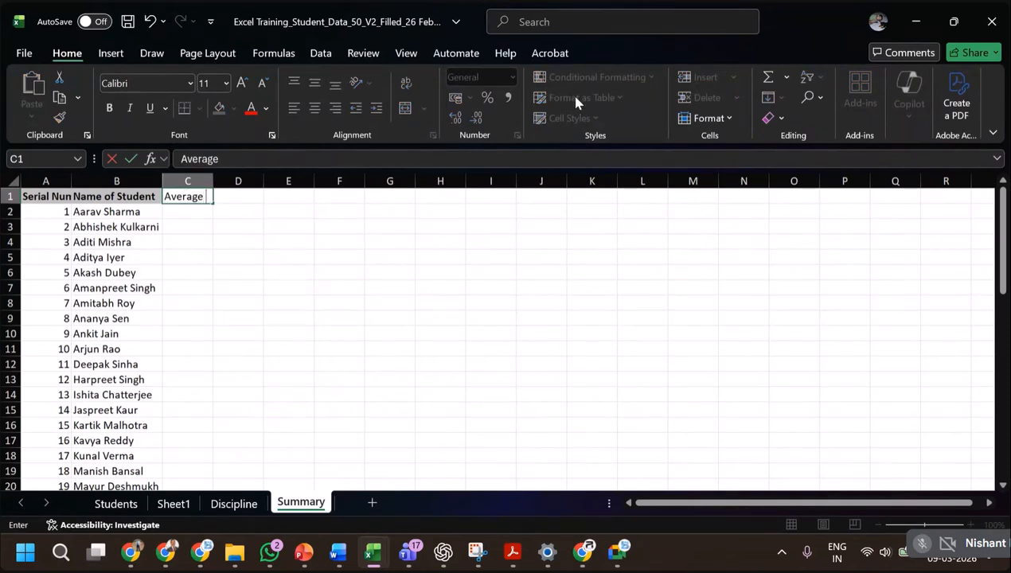
{"action": "type", "text": "CGPA"}
{"action": "key", "text": "Return"}
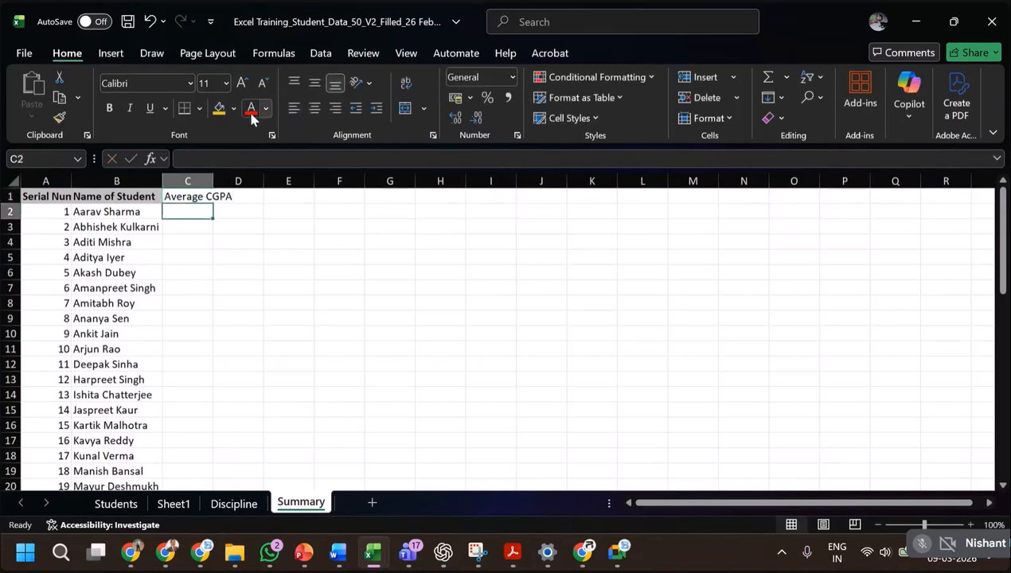
Replace the header in C1 of the Summary sheet with Pass/Fail and fit column C to it.
{"action": "left_click", "coordinate": [207, 196]}
{"action": "key", "text": "Delete"}
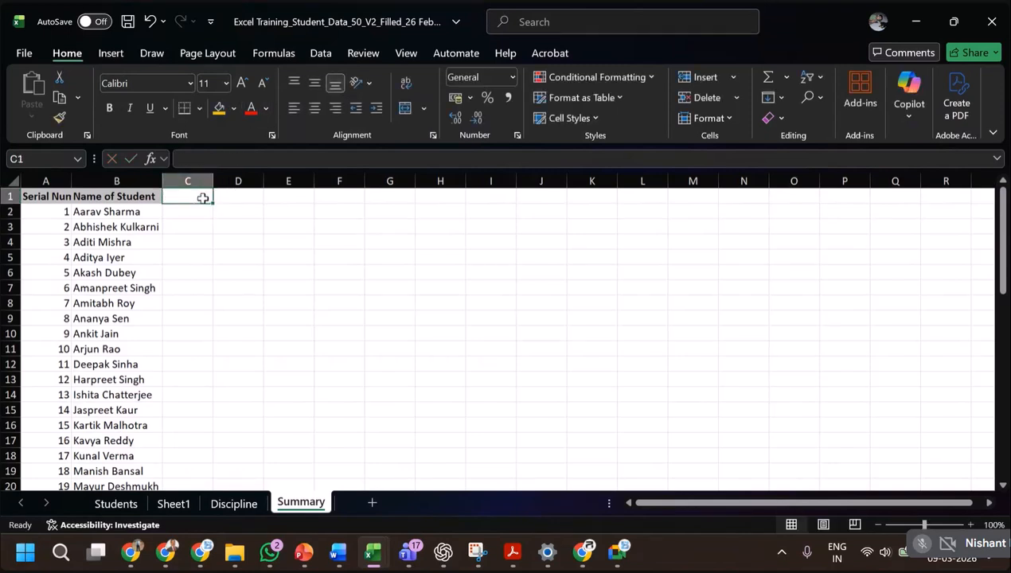
{"action": "type", "text": "Pass/FAil"}
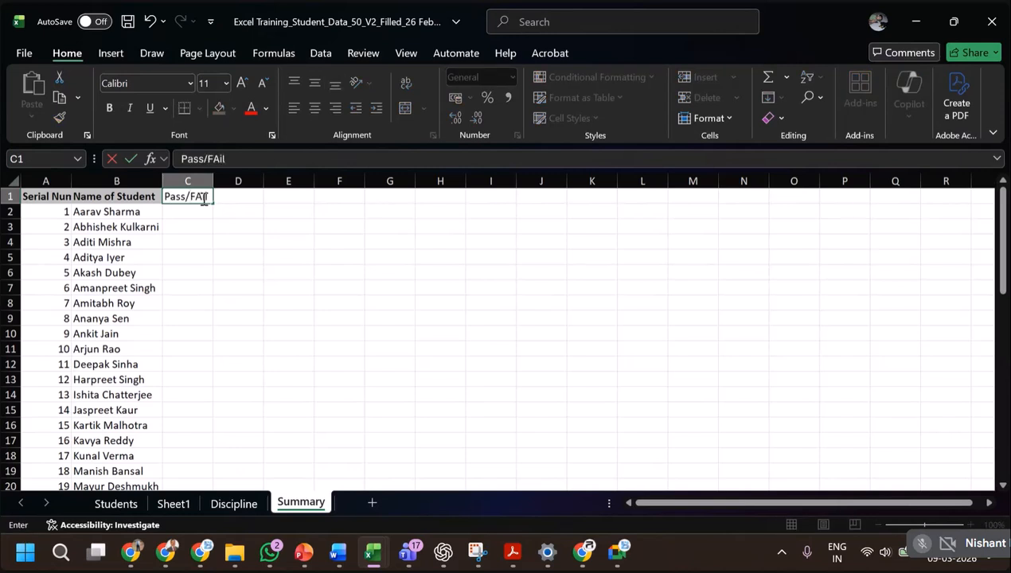
{"action": "key", "text": "Return"}
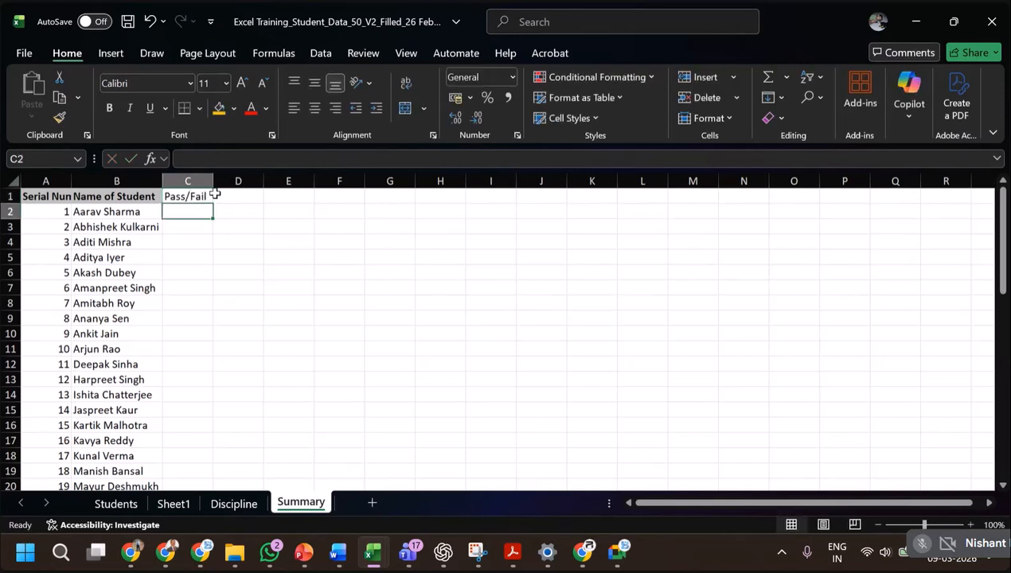
{"action": "left_click_drag", "start_coordinate": [213, 181], "coordinate": [210, 181]}
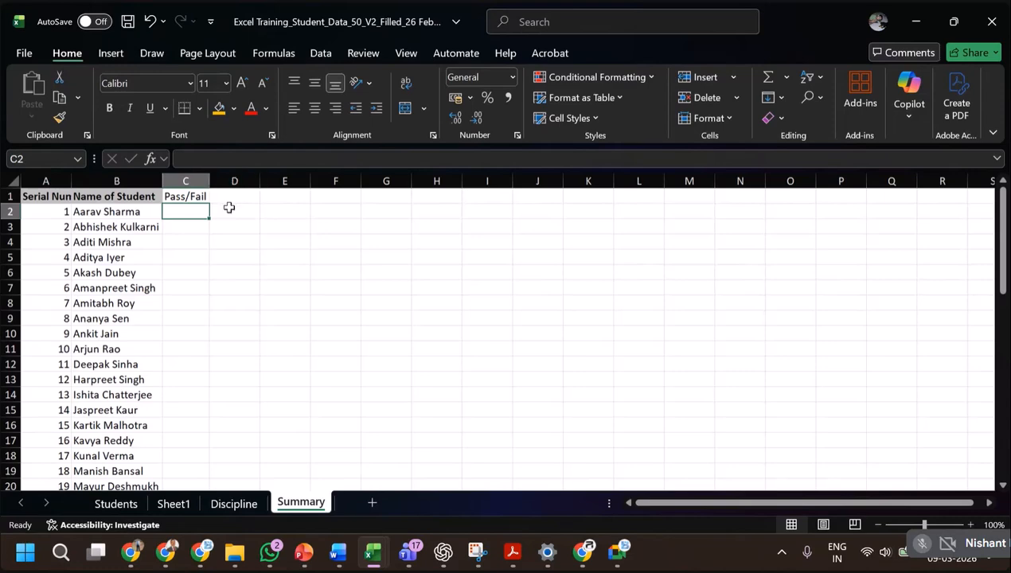
Check the column headings on the Students sheet and enter the header CTC High/Low in D1 of Summary.
{"action": "left_click", "coordinate": [253, 195]}
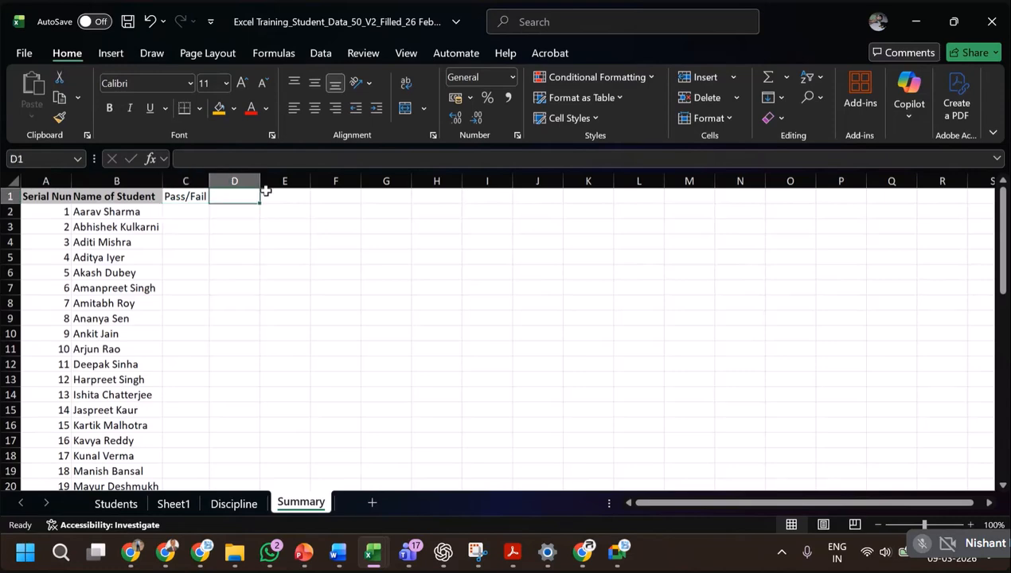
{"action": "left_click", "coordinate": [115, 504]}
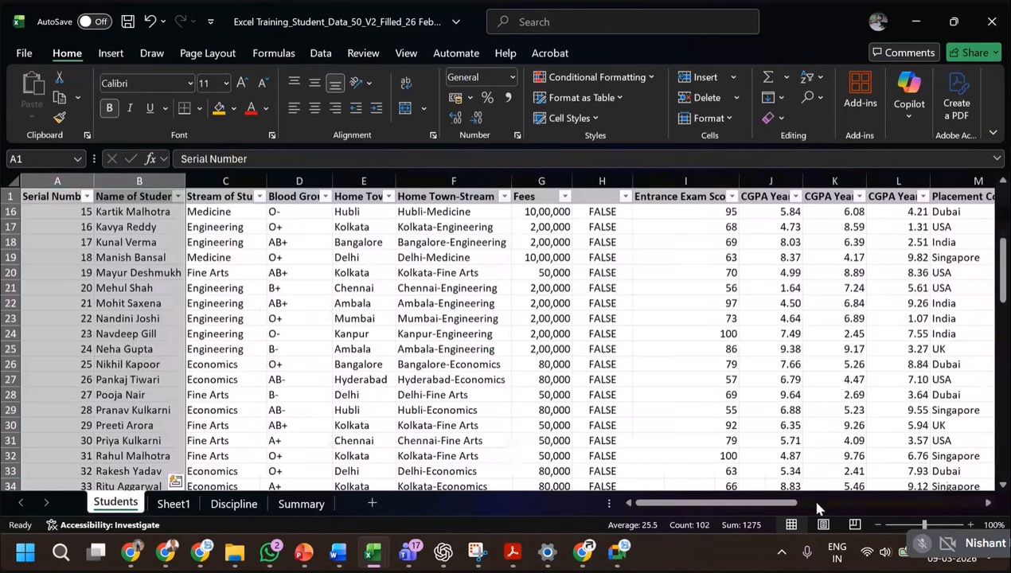
{"action": "left_click_drag", "start_coordinate": [810, 504], "coordinate": [939, 505]}
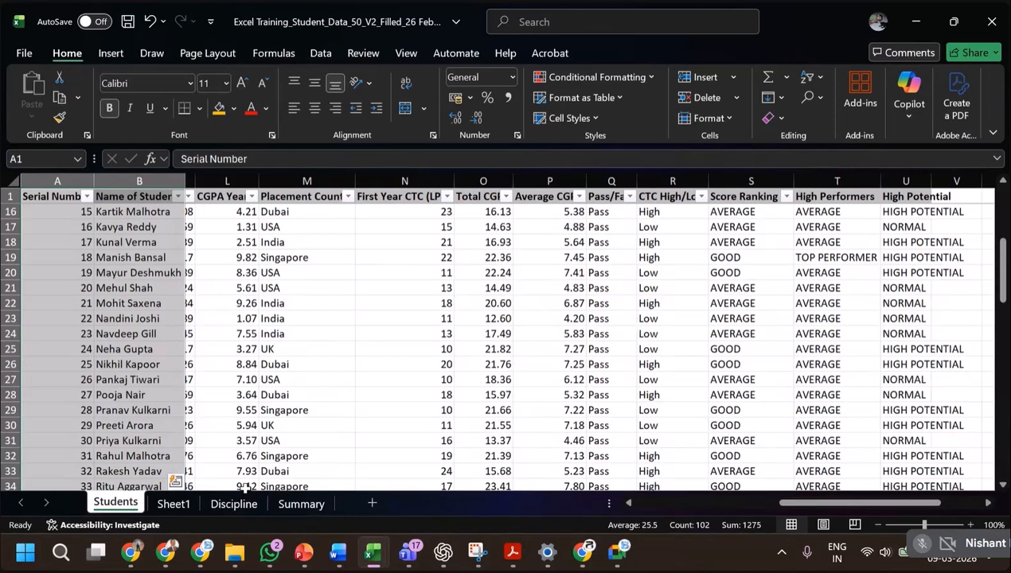
{"action": "left_click", "coordinate": [318, 510]}
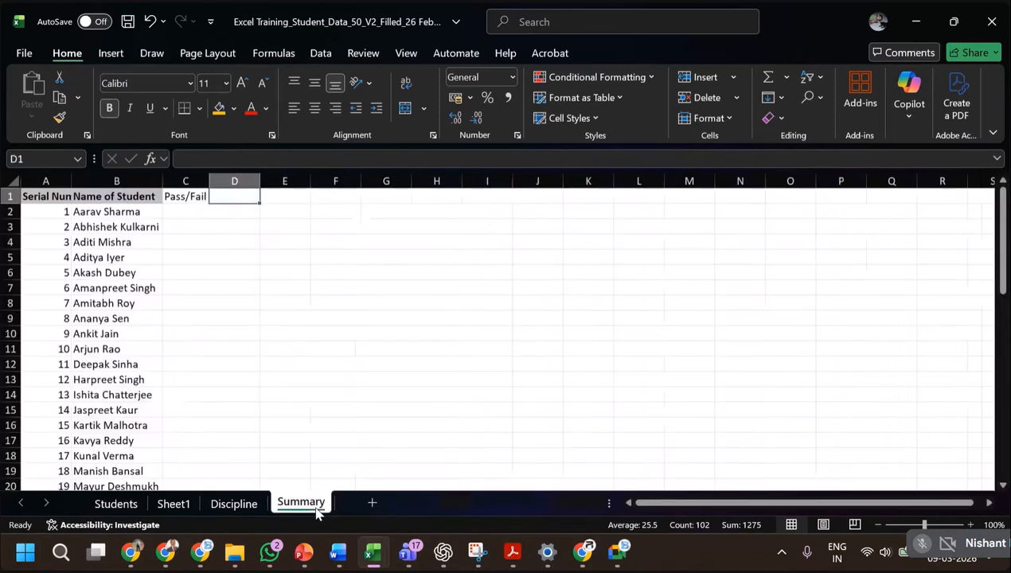
{"action": "type", "text": "CTC"}
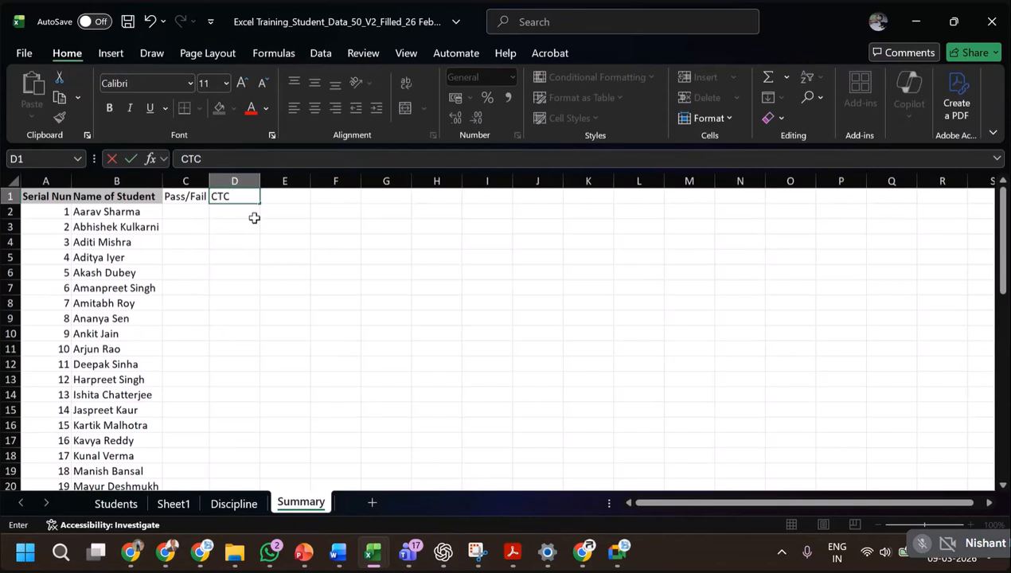
{"action": "type", "text": " High/Low"}
{"action": "key", "text": "Return"}
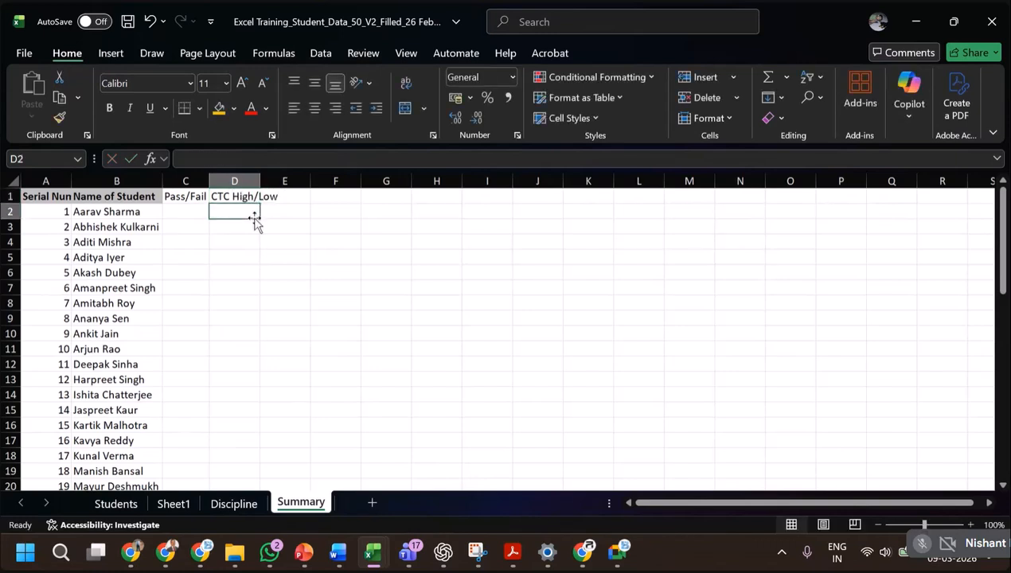
Enter the header Discipline Issues Y/N in E1 of the Summary sheet.
{"action": "key", "text": "Up"}
{"action": "key", "text": "Right"}
{"action": "type", "text": "Di"}
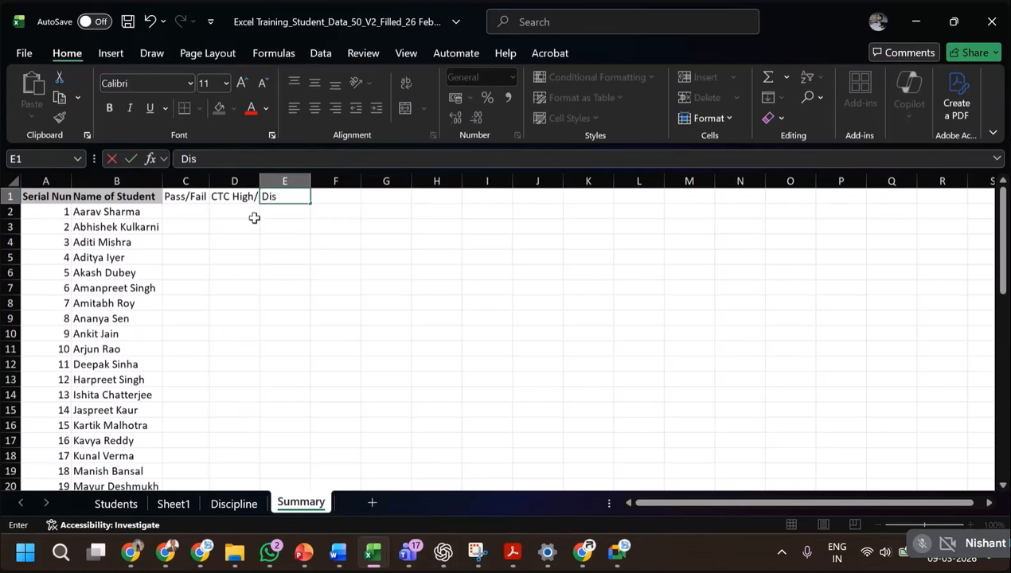
{"action": "type", "text": "scipline Issues ("}
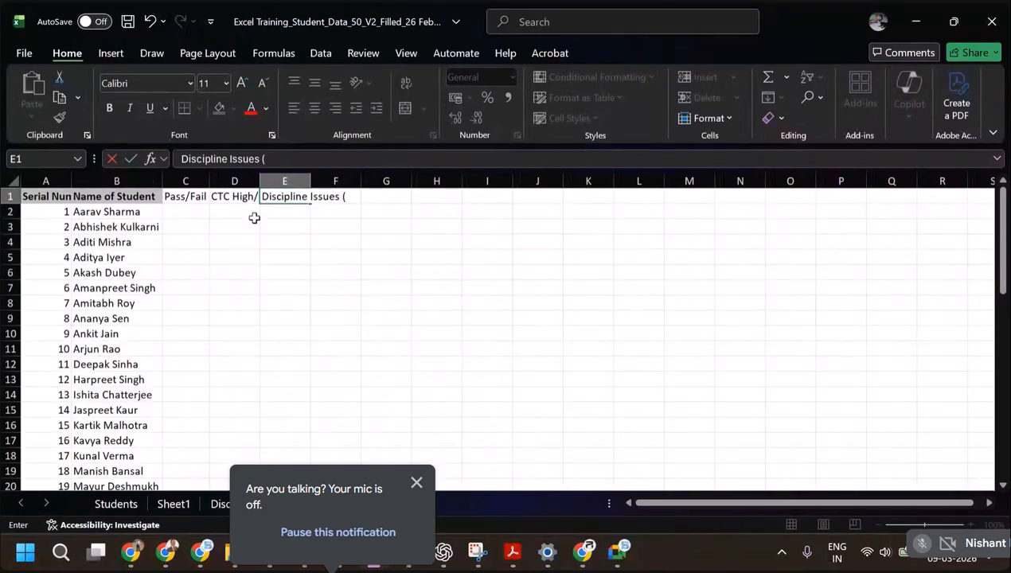
{"action": "key", "text": "BackSpace"}
{"action": "type", "text": "Y"}
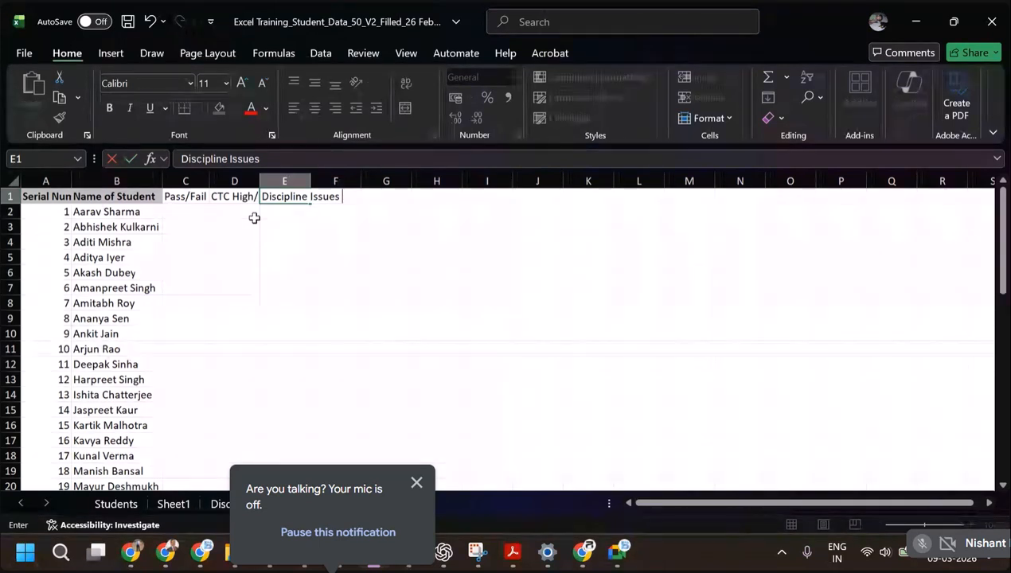
{"action": "type", "text": "/N"}
{"action": "key", "text": "Return"}
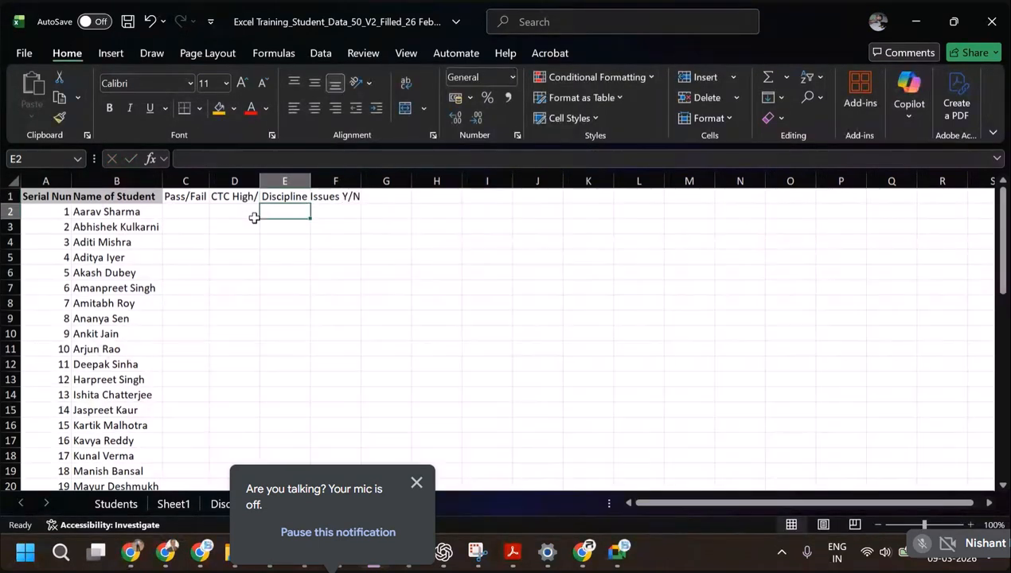
Apply a gray fill and bold formatting to the header cells A1:F1 of the Summary sheet.
{"action": "left_click", "coordinate": [80, 195]}
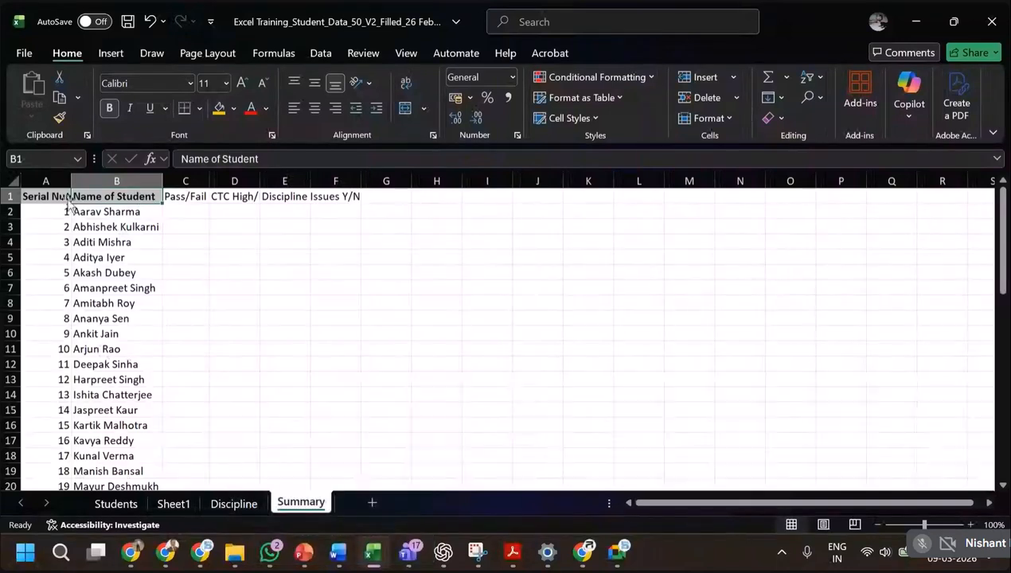
{"action": "left_click_drag", "start_coordinate": [53, 196], "coordinate": [318, 197]}
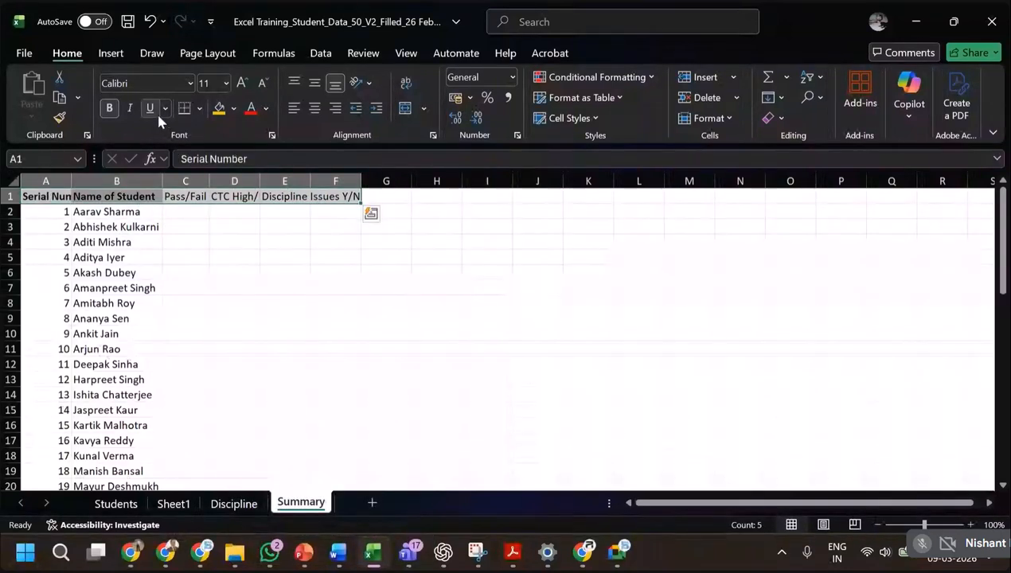
{"action": "left_click", "coordinate": [234, 109]}
{"action": "left_click", "coordinate": [235, 110]}
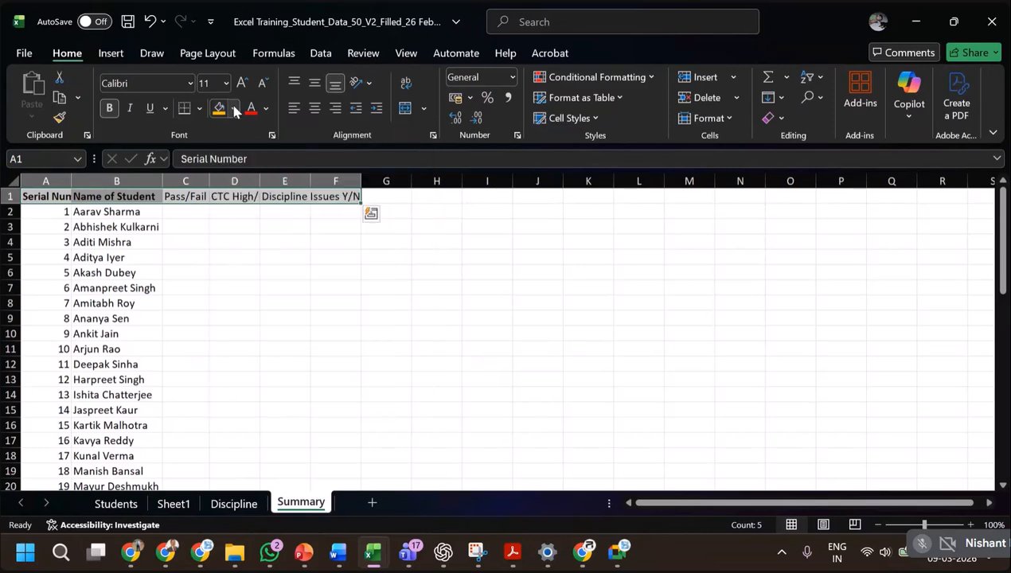
{"action": "left_click", "coordinate": [234, 109]}
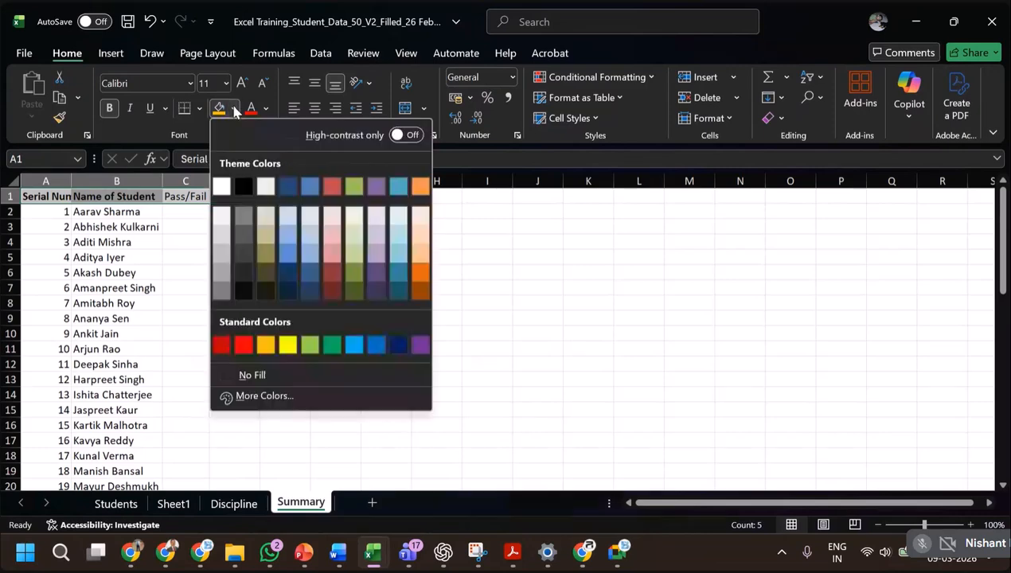
{"action": "left_click", "coordinate": [222, 263]}
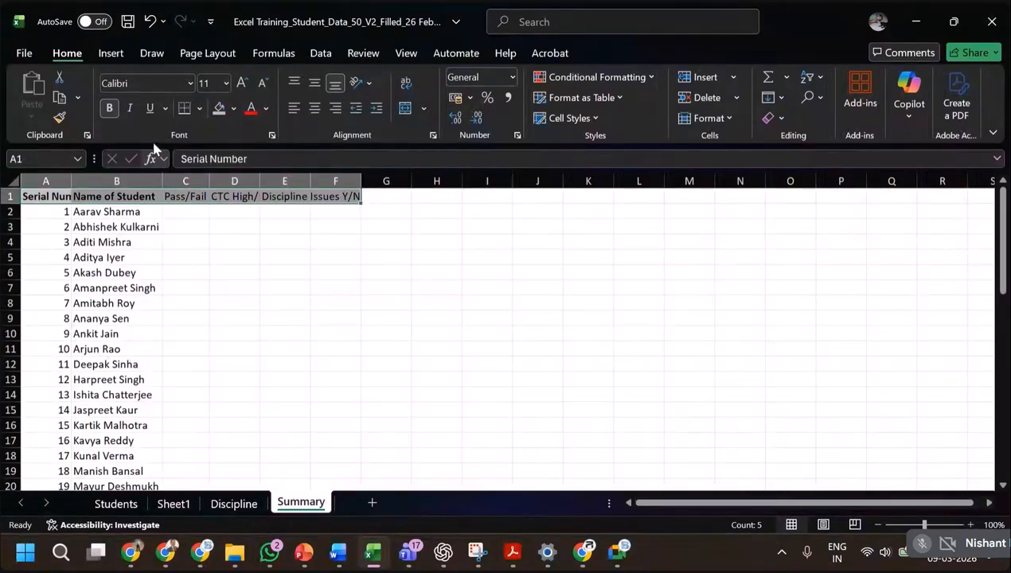
{"action": "left_click", "coordinate": [110, 108]}
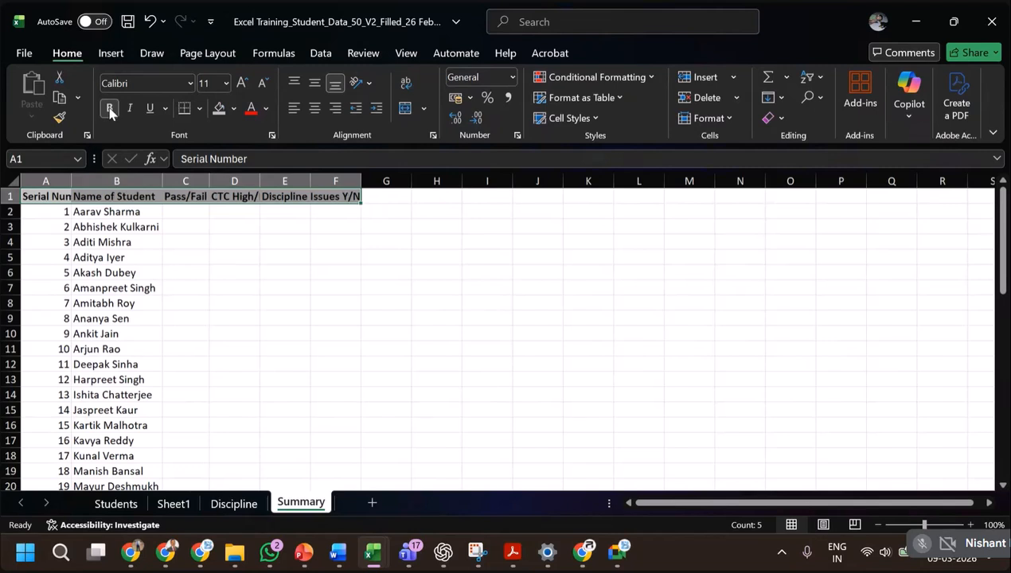
Widen columns D and E of the Summary sheet to fit their headers.
{"action": "left_click", "coordinate": [275, 240]}
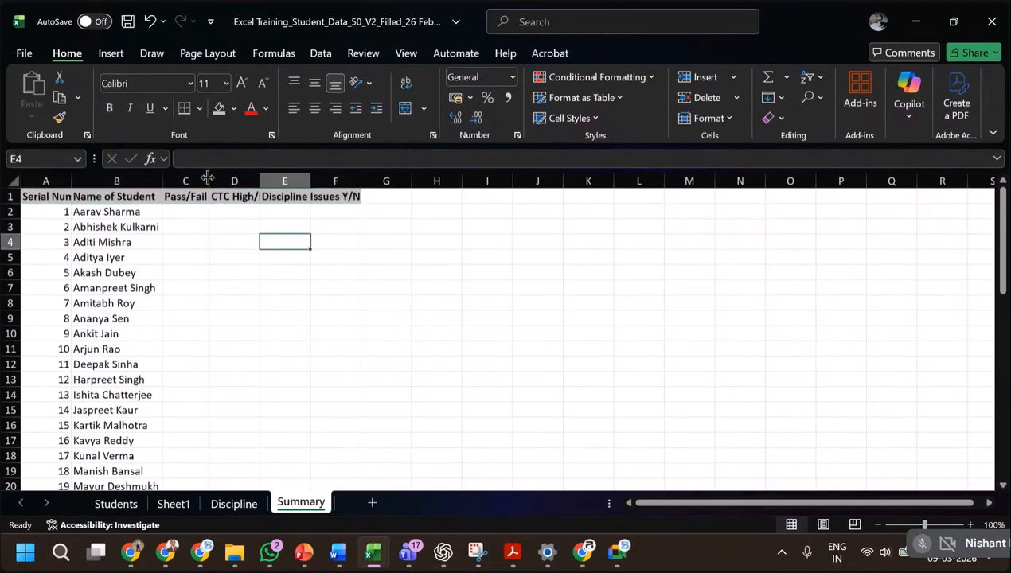
{"action": "double_click", "coordinate": [258, 181]}
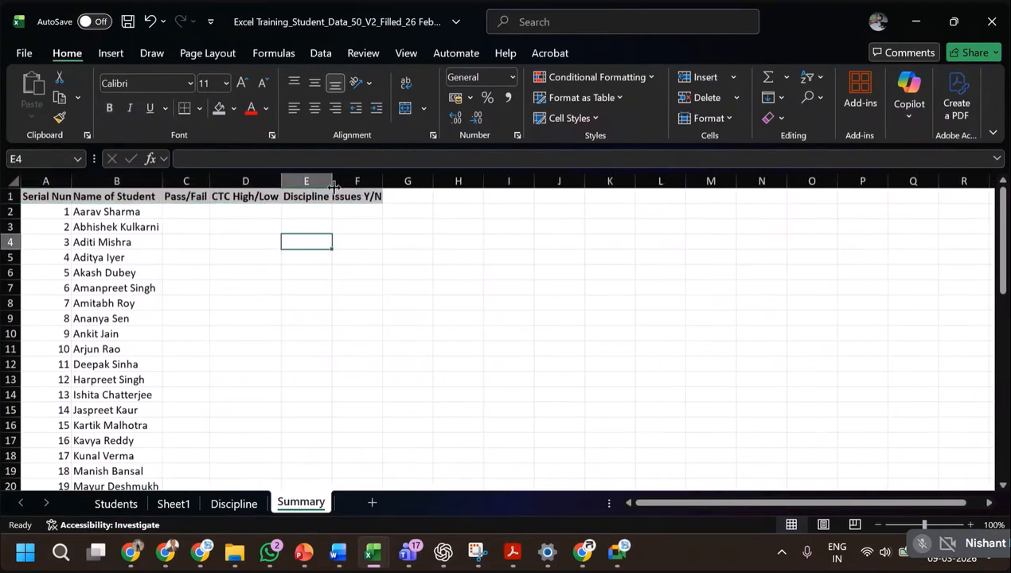
{"action": "double_click", "coordinate": [334, 186]}
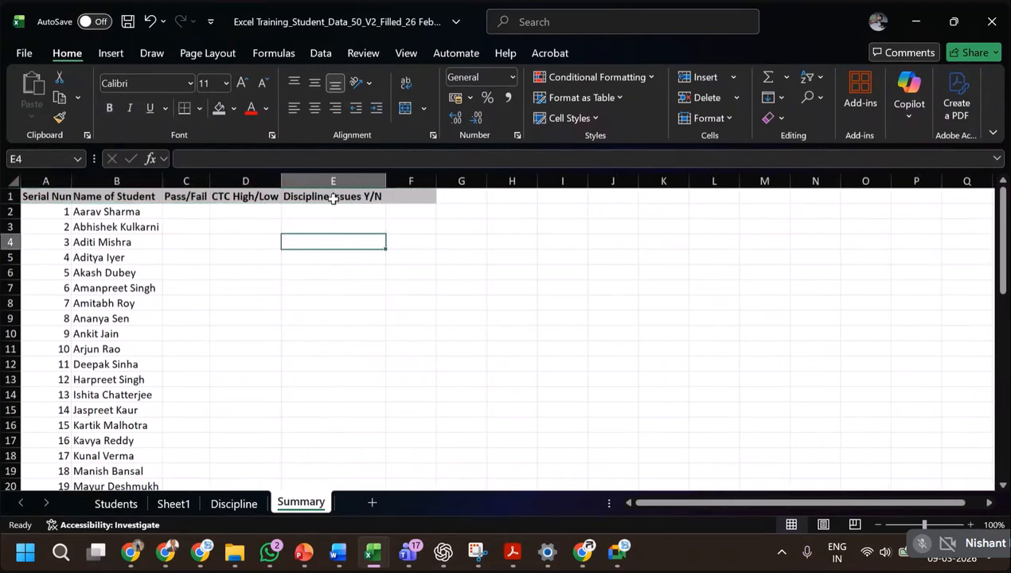
Start a VLOOKUP formula in C2 of Summary with the student name cell, column-locked as $B2, as lookup value.
{"action": "left_click", "coordinate": [201, 213]}
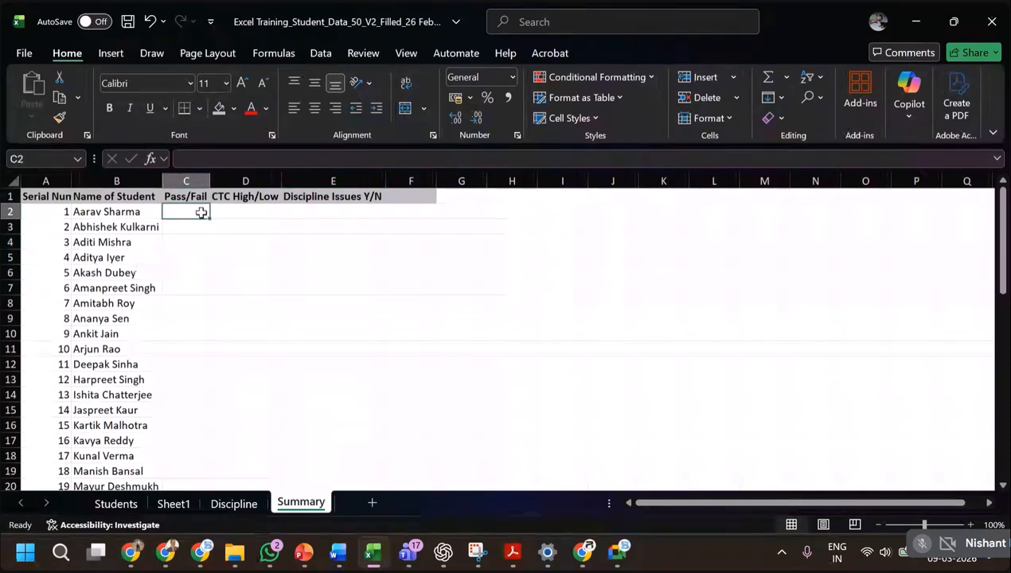
{"action": "type", "text": "="}
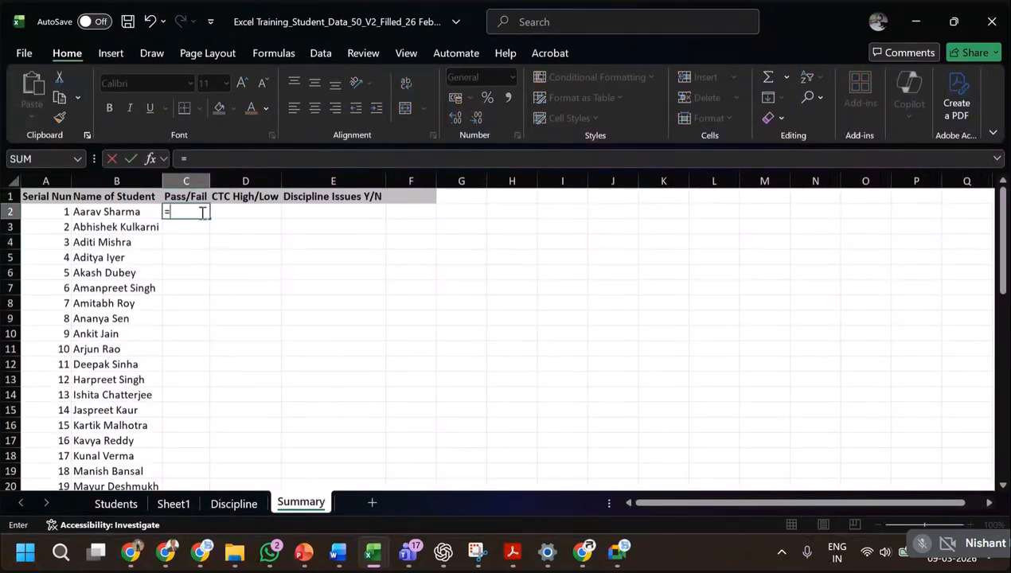
{"action": "type", "text": "vlooku"}
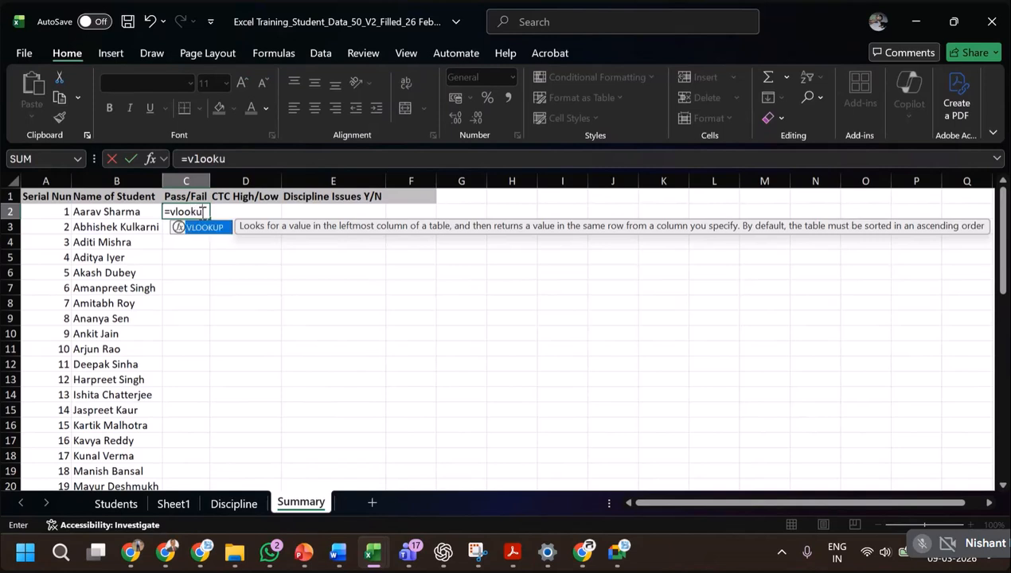
{"action": "type", "text": "p("}
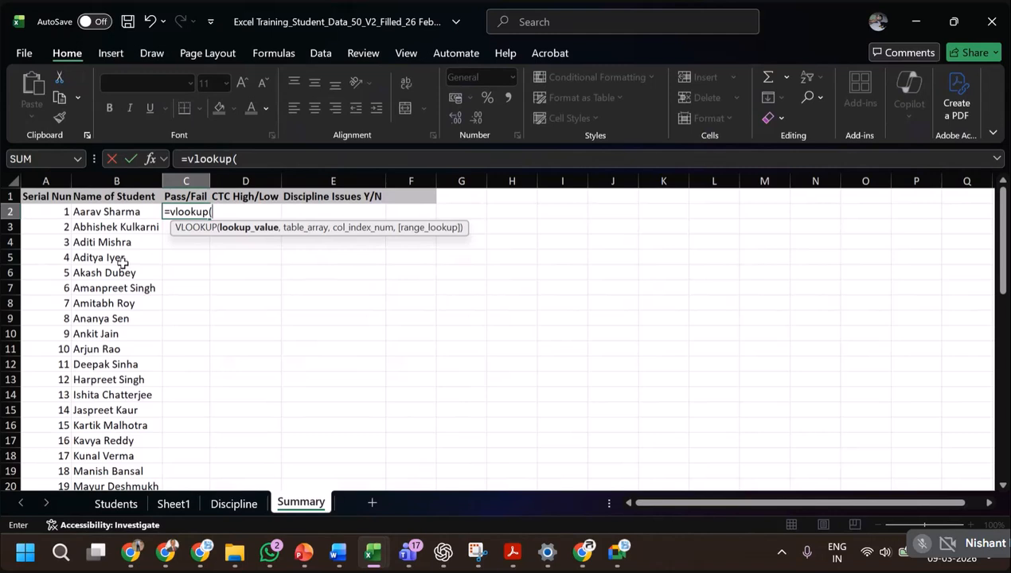
{"action": "left_click", "coordinate": [129, 212]}
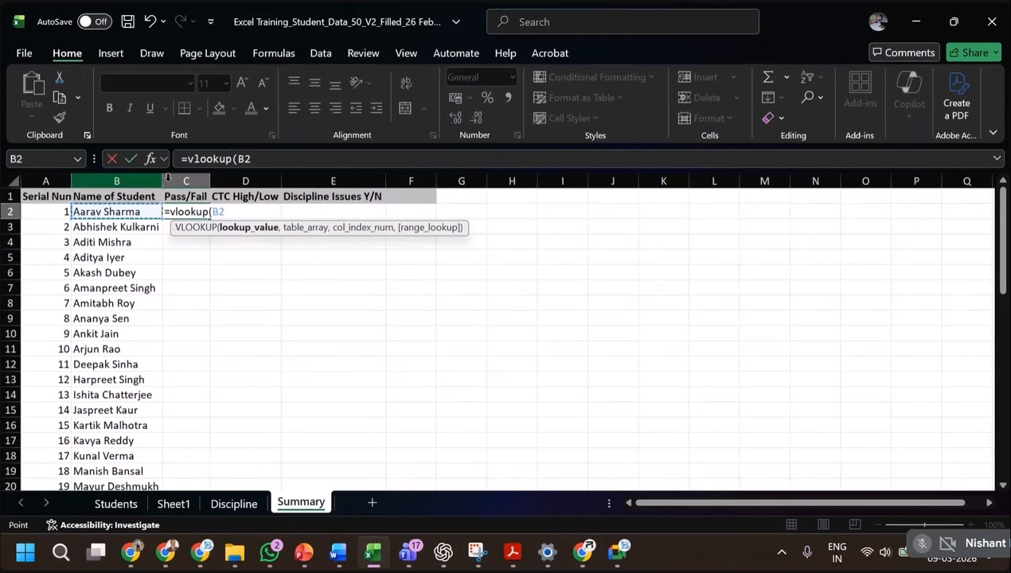
{"action": "left_click", "coordinate": [239, 159]}
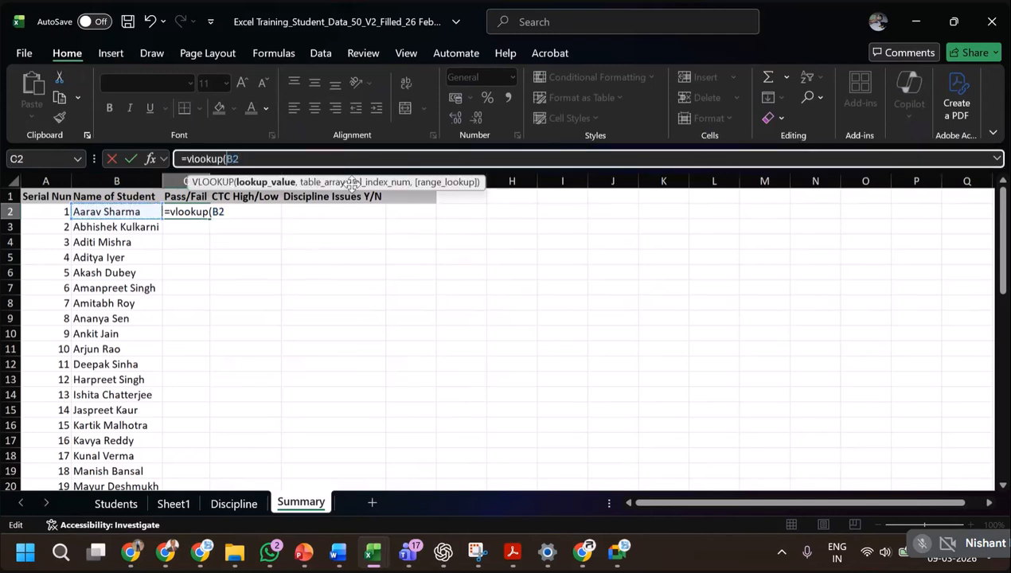
{"action": "type", "text": "$"}
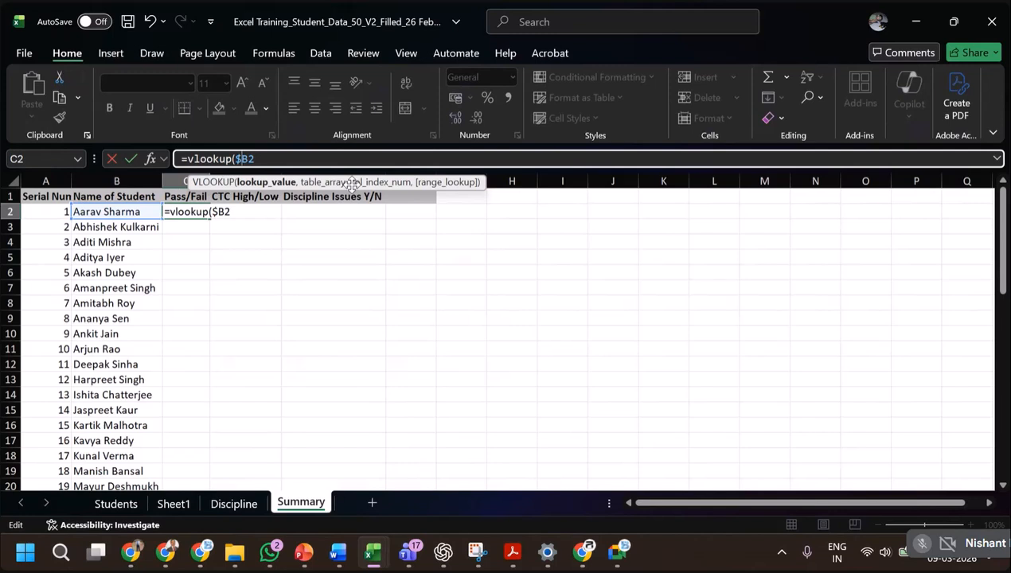
{"action": "left_click", "coordinate": [237, 211]}
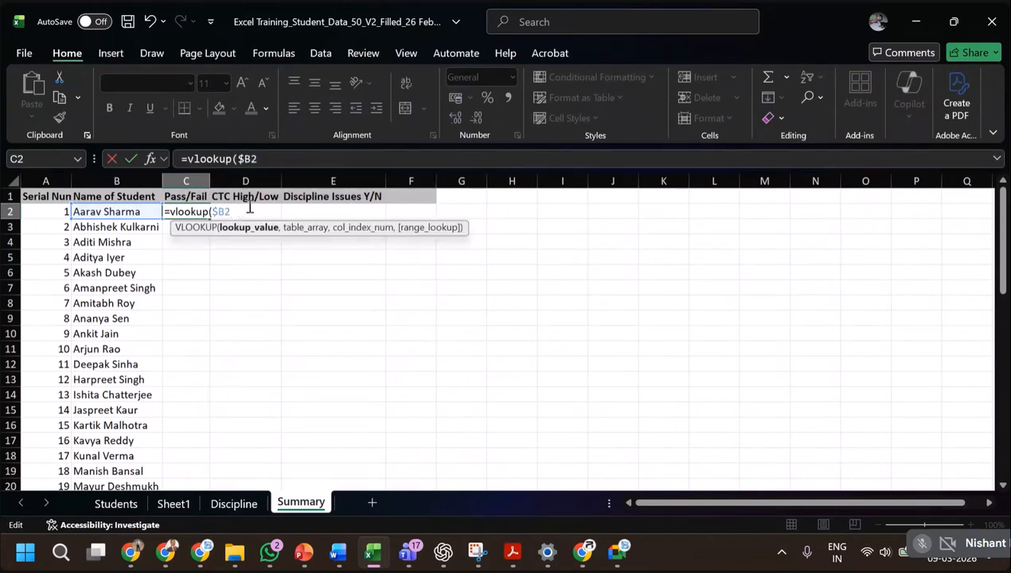
{"action": "type", "text": ","}
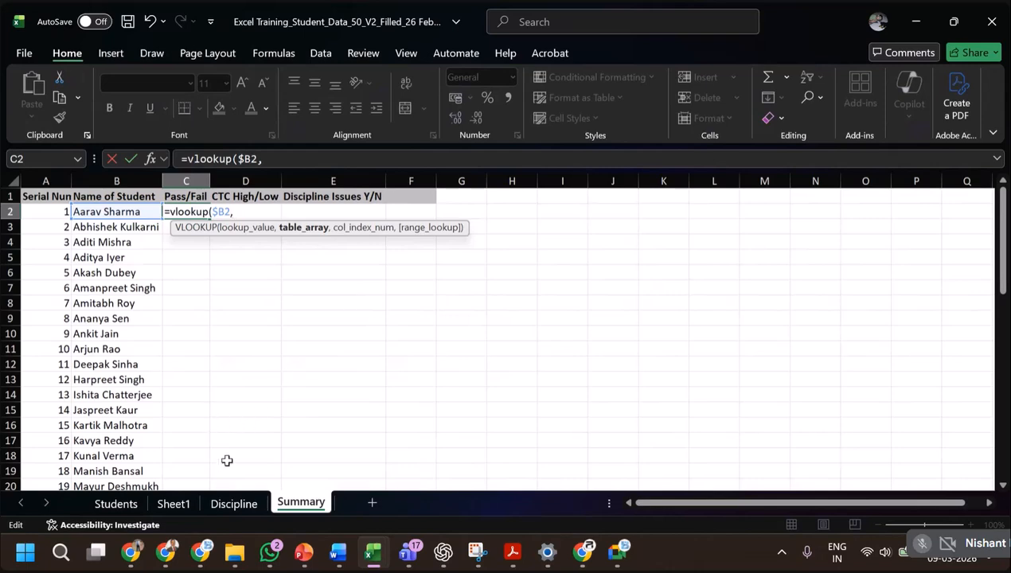
Add the Students sheet range from the first student name to the last High Potential cell as table array, locked as $B$2:$U$51.
{"action": "left_click", "coordinate": [122, 510]}
{"action": "scroll", "coordinate": [127, 211], "scroll_direction": "up", "scroll_amount": 5}
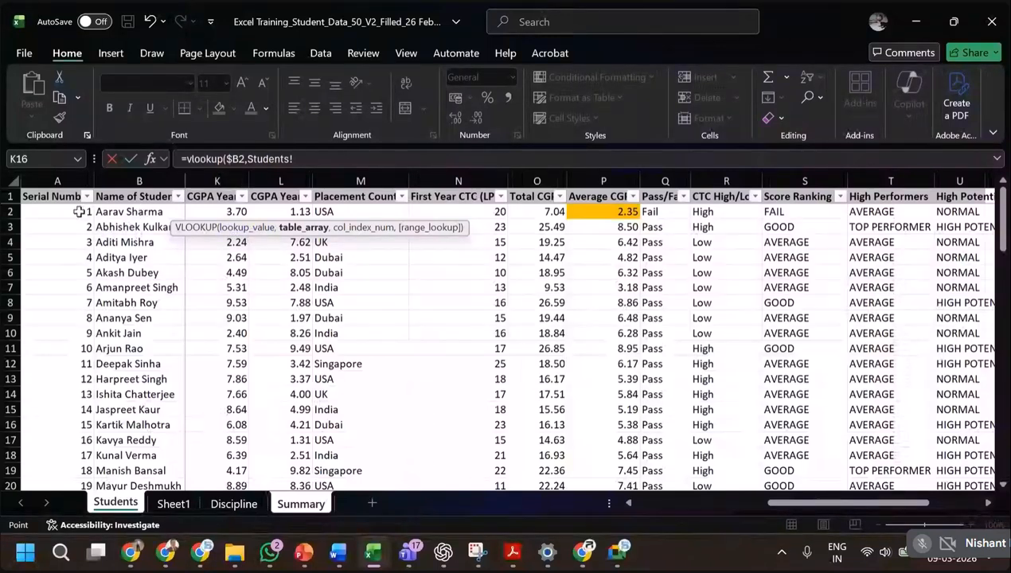
{"action": "left_click", "coordinate": [129, 212]}
{"action": "left_click_drag", "start_coordinate": [129, 211], "coordinate": [906, 444]}
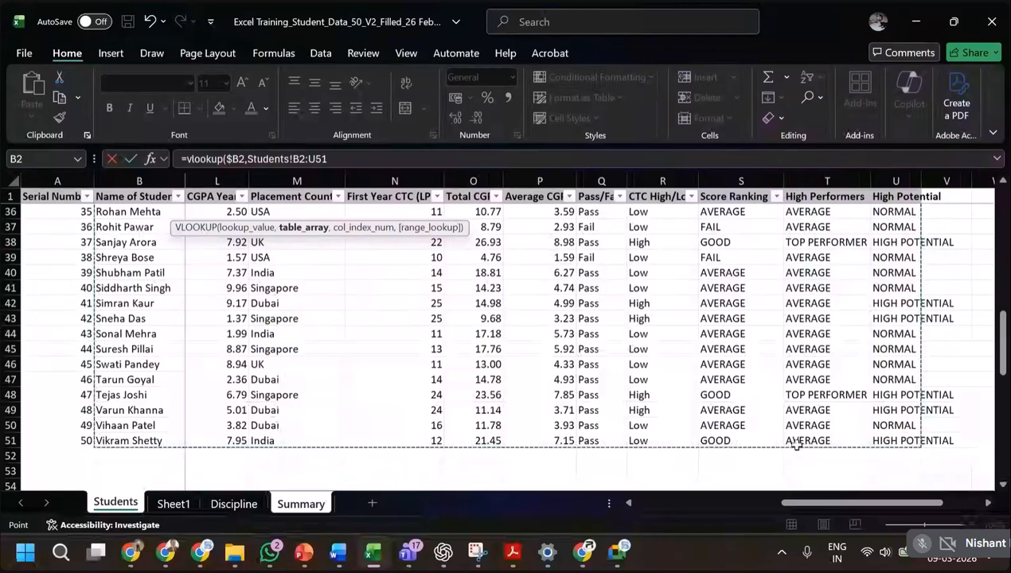
{"action": "left_click", "coordinate": [298, 160]}
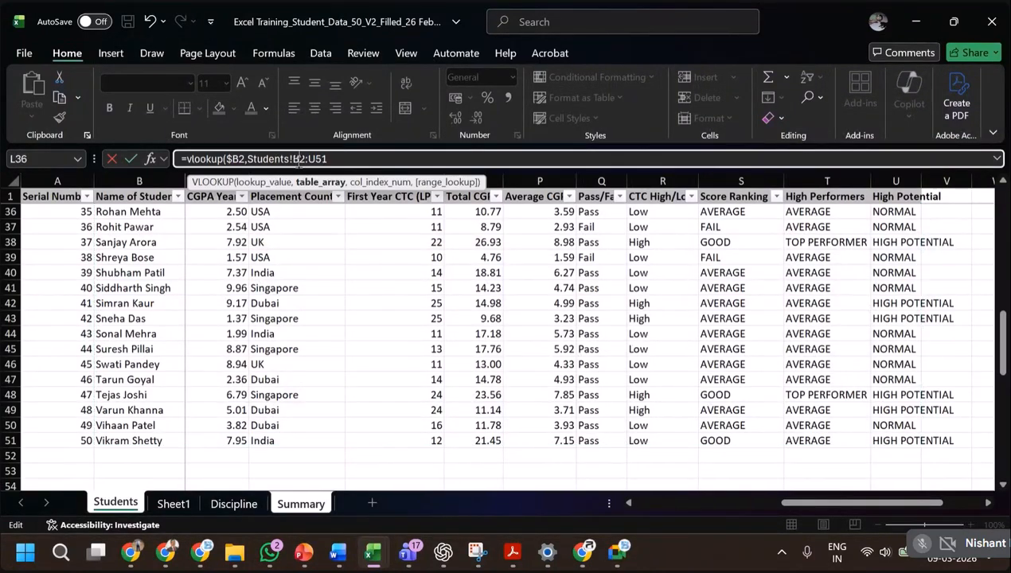
{"action": "key", "text": "F4"}
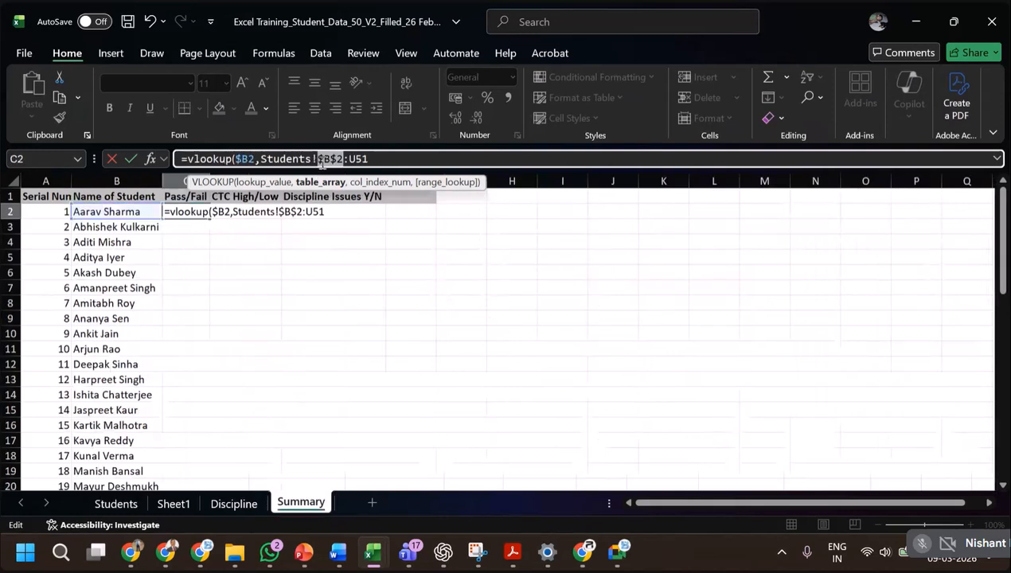
{"action": "left_click", "coordinate": [353, 160]}
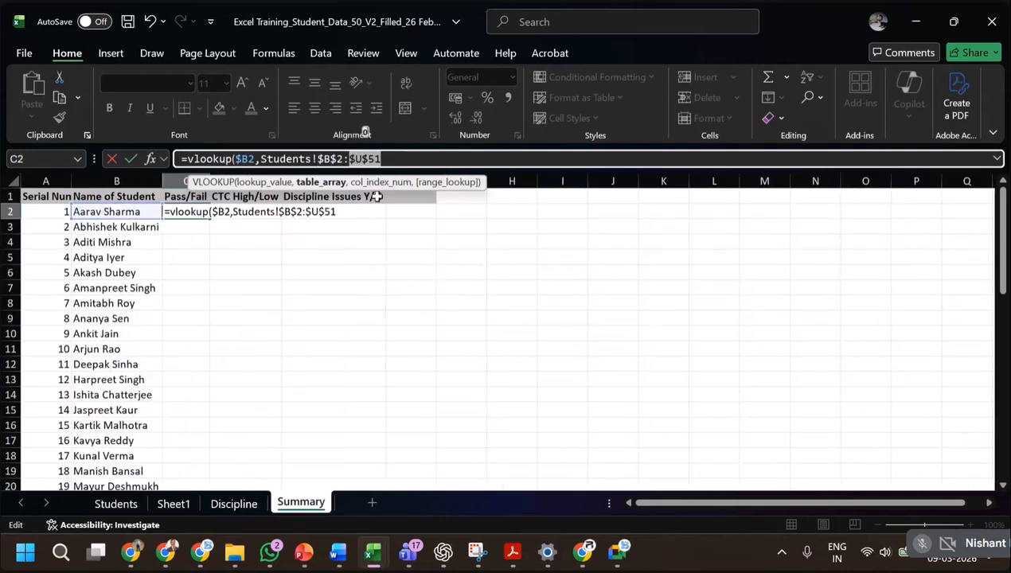
{"action": "key", "text": "F4"}
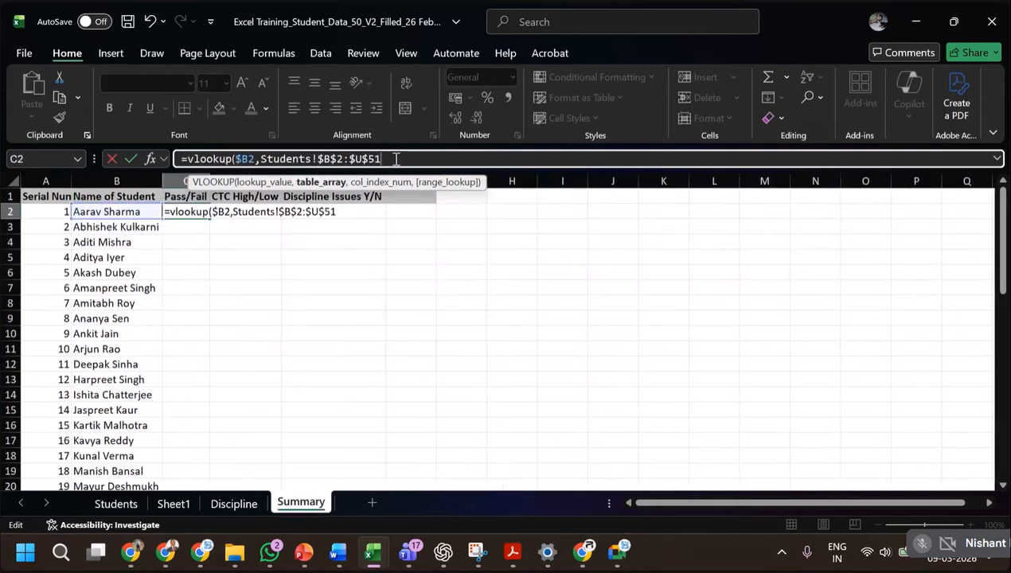
{"action": "type", "text": ","}
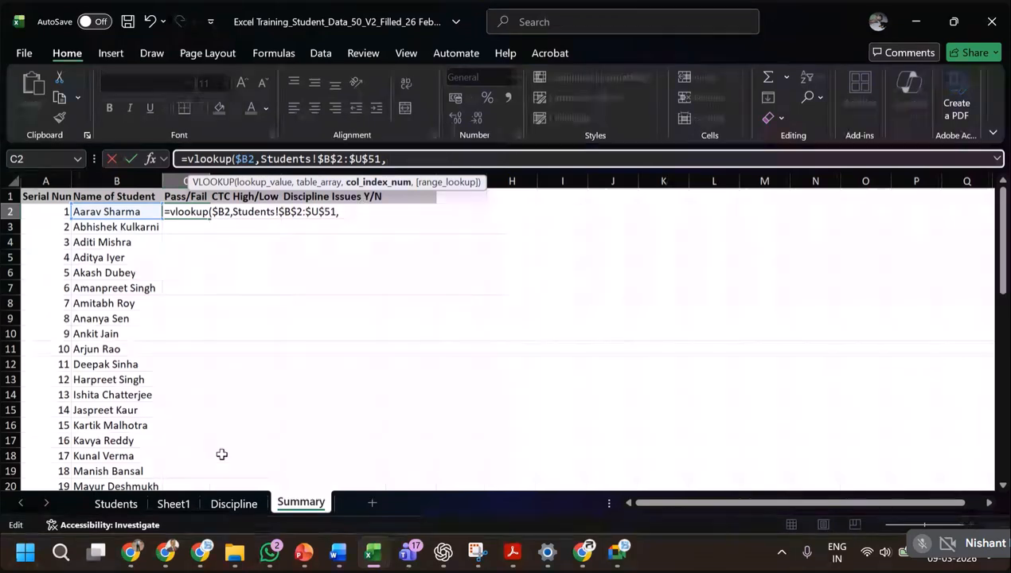
Count the Students columns up to the Pass/Fail data and enter 15 as the VLOOKUP column index number.
{"action": "left_click", "coordinate": [110, 503]}
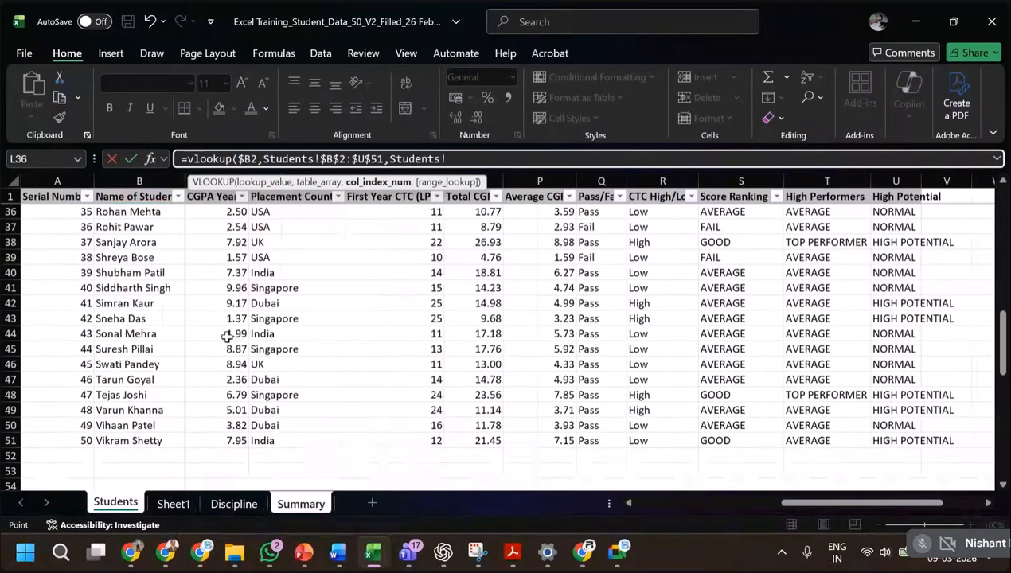
{"action": "scroll", "coordinate": [226, 336], "scroll_direction": "up", "scroll_amount": 11}
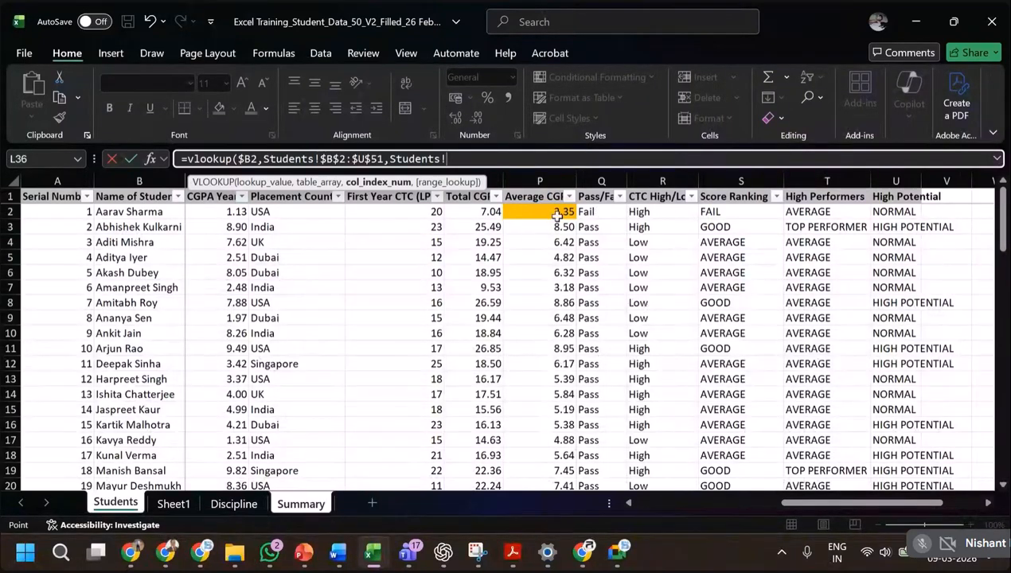
{"action": "left_click_drag", "start_coordinate": [672, 503], "coordinate": [674, 507]}
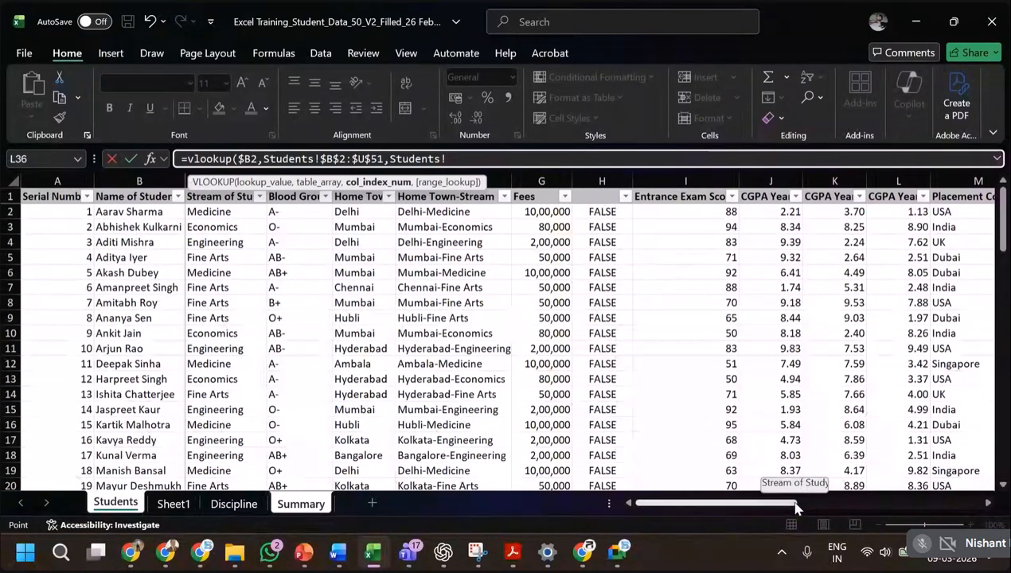
{"action": "left_click_drag", "start_coordinate": [796, 506], "coordinate": [851, 507]}
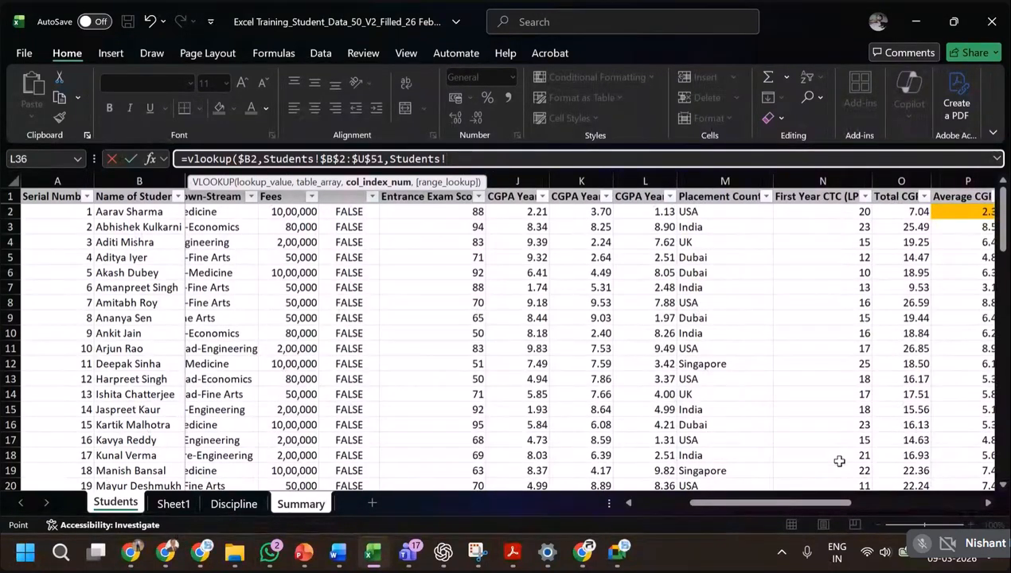
{"action": "left_click_drag", "start_coordinate": [842, 508], "coordinate": [892, 507]}
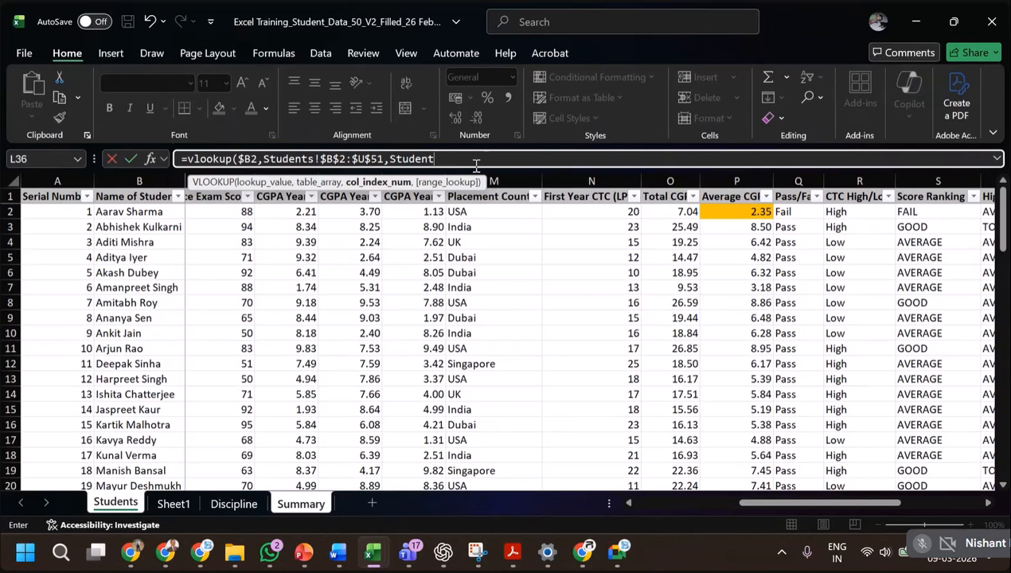
{"action": "key", "text": "BackSpace"}
{"action": "key", "text": "BackSpace"}
{"action": "key", "text": "BackSpace"}
{"action": "key", "text": "BackSpace"}
{"action": "key", "text": "BackSpace"}
{"action": "key", "text": "BackSpace"}
{"action": "key", "text": "BackSpace"}
{"action": "type", "text": "15,"}
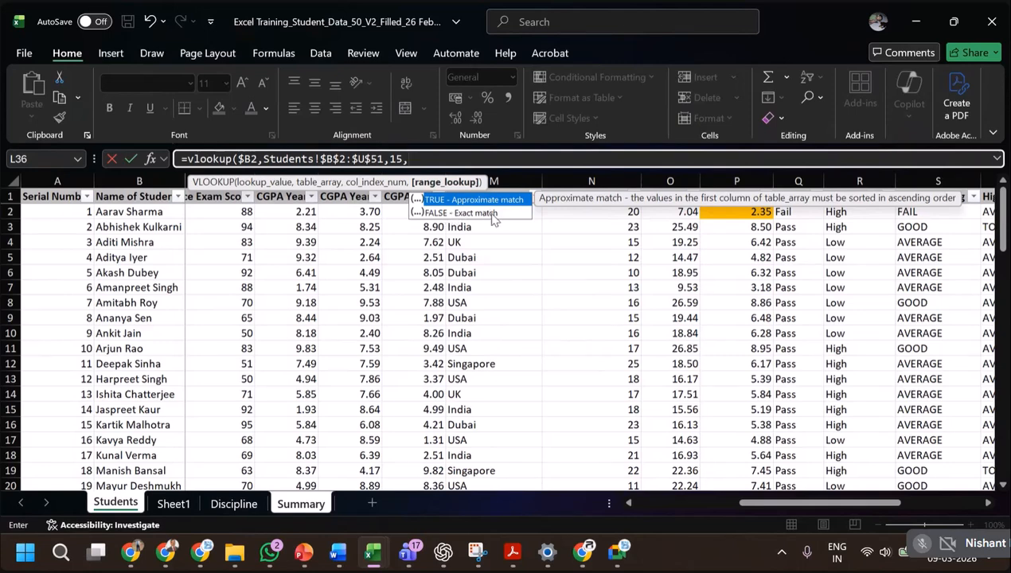
Complete the VLOOKUP in C2 of Summary with FALSE for an exact match and enter the formula.
{"action": "type", "text": "FAL"}
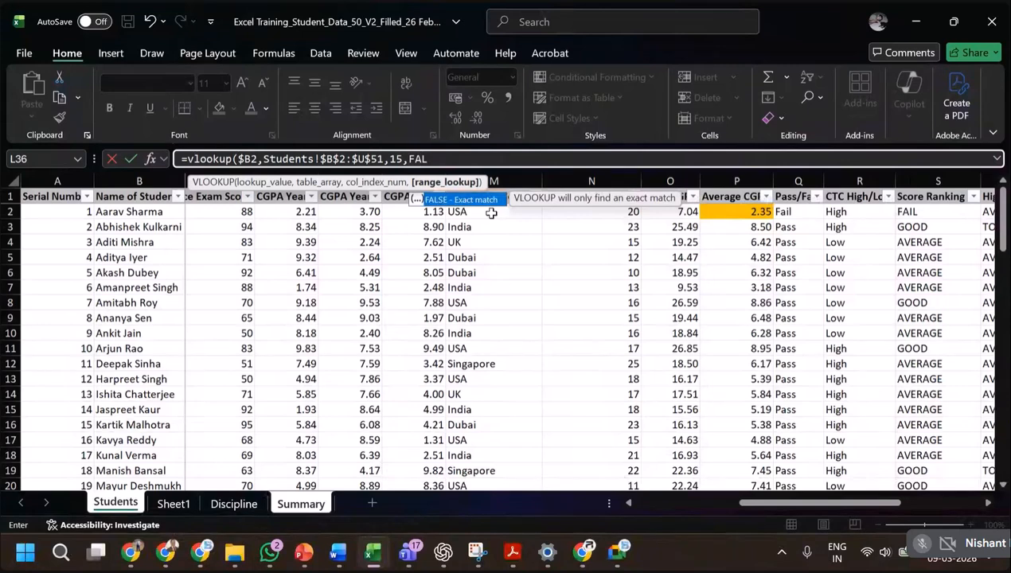
{"action": "type", "text": "SE)"}
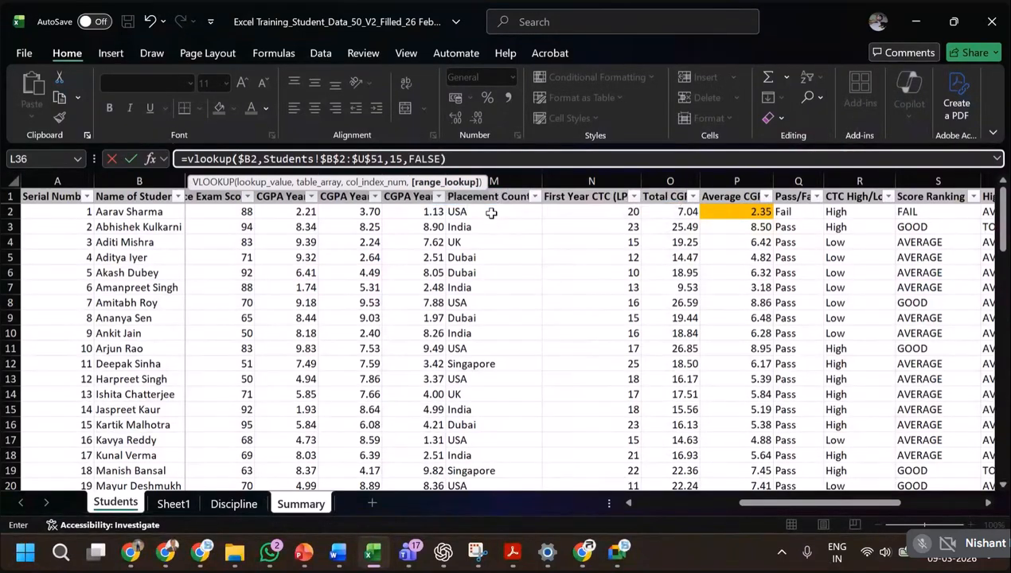
{"action": "key", "text": "Return"}
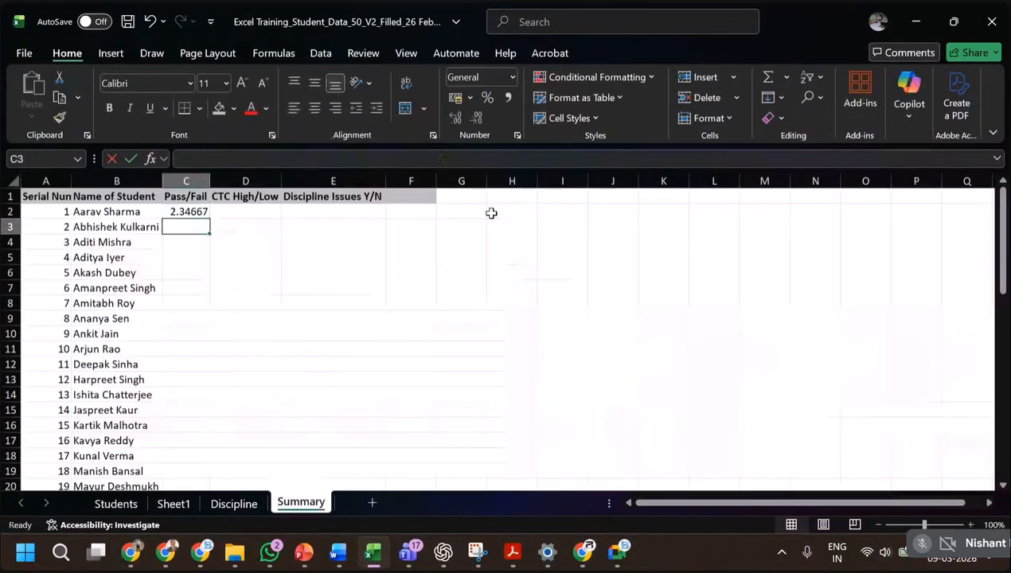
{"action": "key", "text": "Up"}
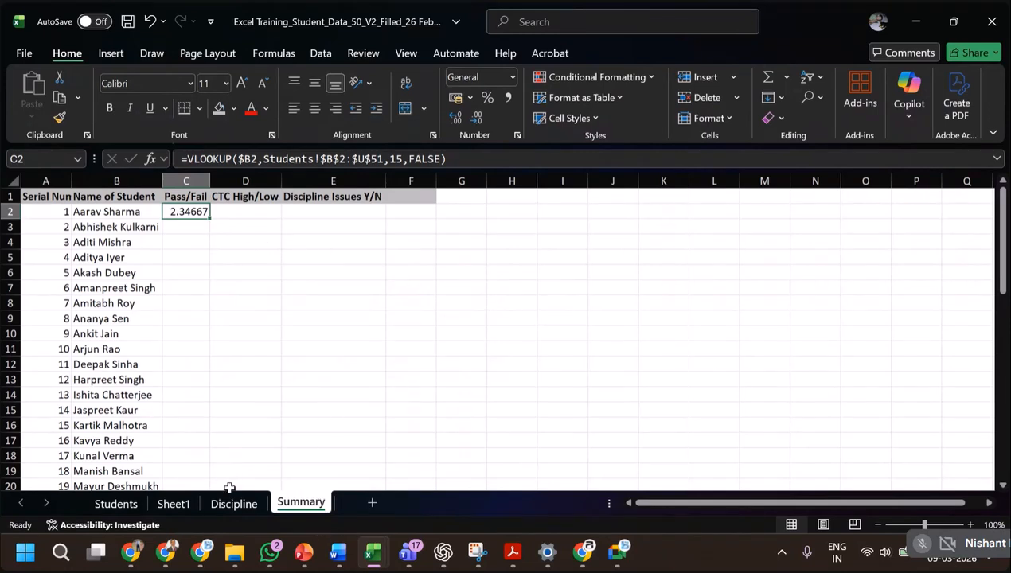
Insert a blank row above the header row of the Students sheet.
{"action": "left_click", "coordinate": [106, 504]}
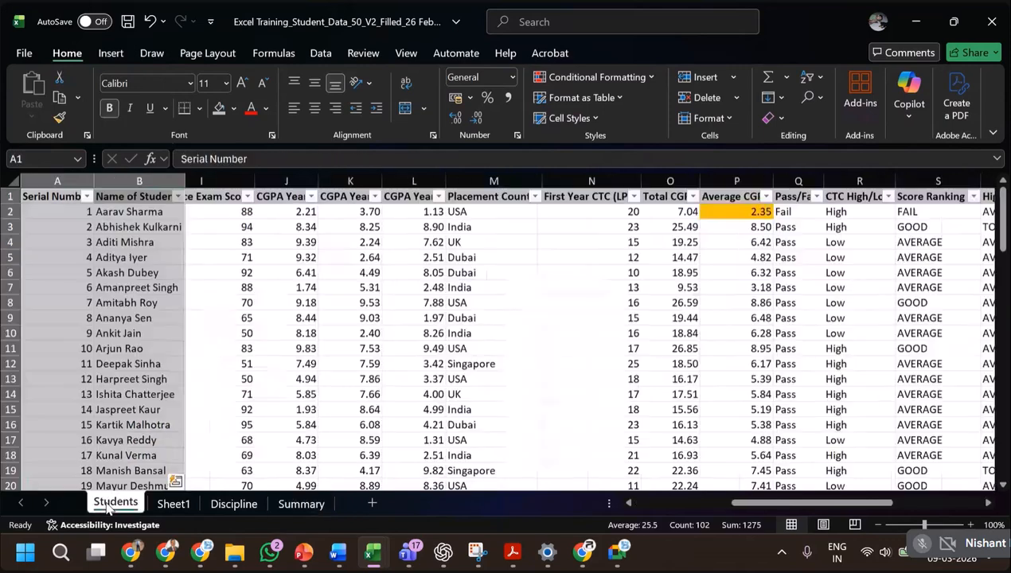
{"action": "left_click", "coordinate": [6, 195]}
{"action": "right_click", "coordinate": [8, 198]}
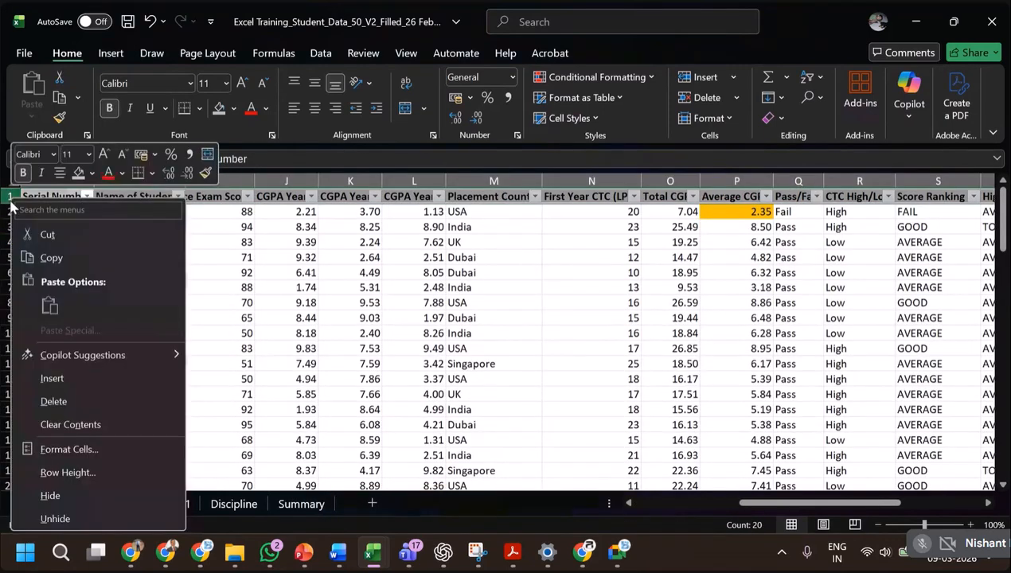
{"action": "left_click", "coordinate": [66, 377]}
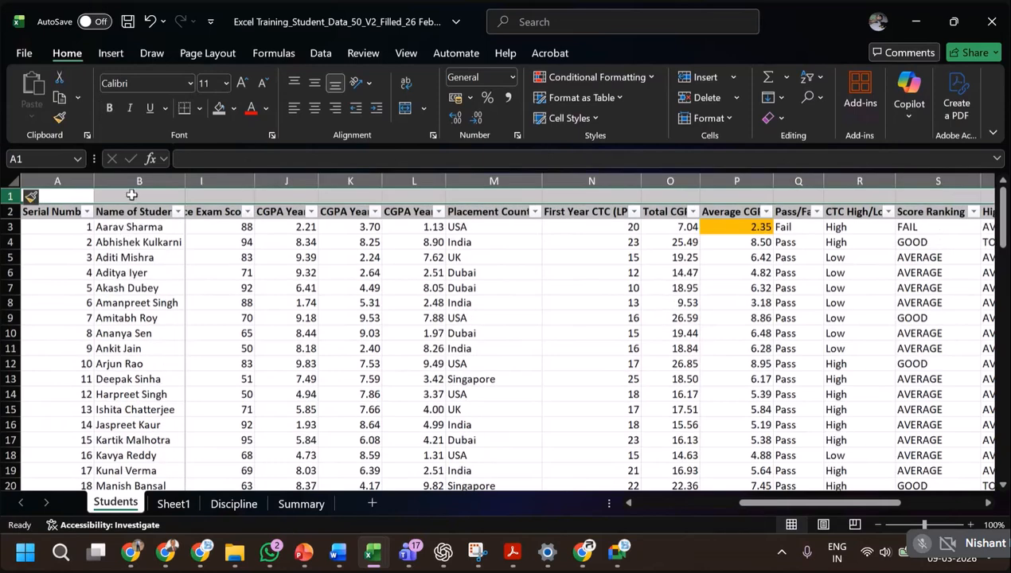
Number the cells above the first four headers, B1 to E1 of the Students sheet, from 1 to 4.
{"action": "double_click", "coordinate": [132, 195]}
{"action": "type", "text": "1"}
{"action": "key", "text": "Right"}
{"action": "type", "text": "2"}
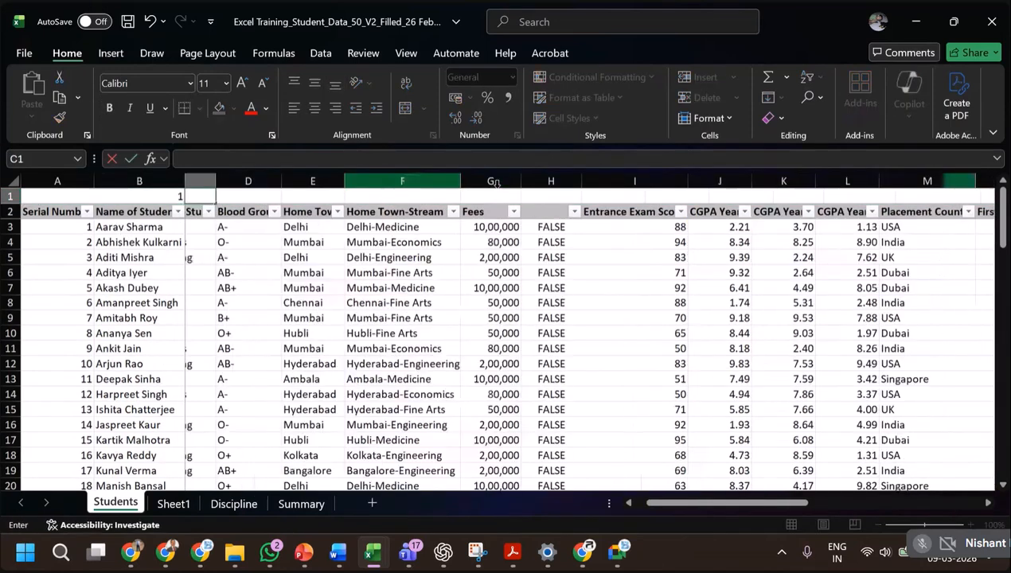
{"action": "key", "text": "Right"}
{"action": "type", "text": "3"}
{"action": "key", "text": "Right"}
{"action": "type", "text": "4"}
{"action": "key", "text": "Right"}
Extend the number series in B1:E1 across row 1 of Students to 20 above the High Potential column.
{"action": "key", "text": "Left"}
{"action": "key", "text": "Left"}
{"action": "key", "text": "Left"}
{"action": "key", "text": "Left"}
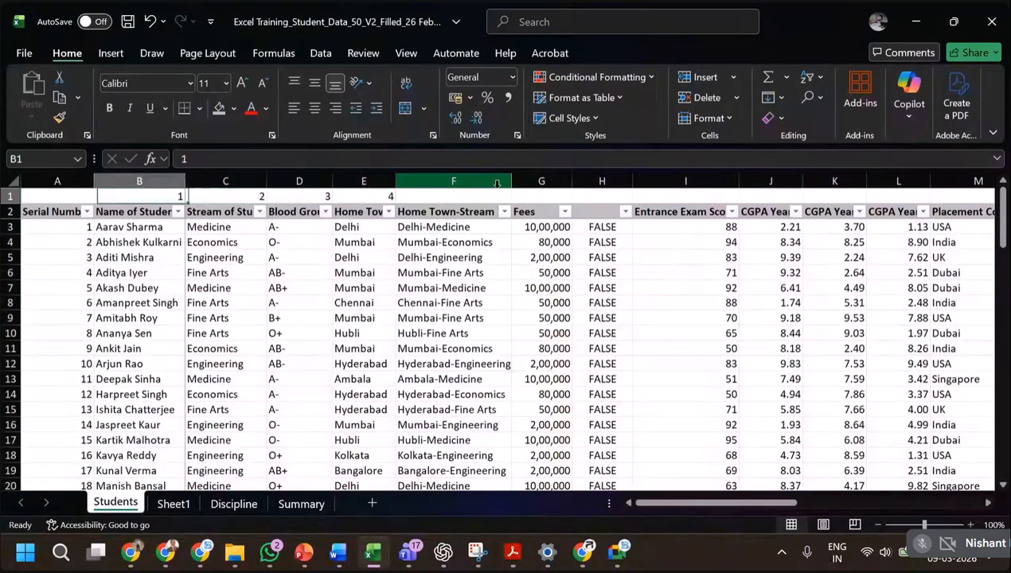
{"action": "key", "text": "shift+Right"}
{"action": "key", "text": "shift+Right"}
{"action": "key", "text": "shift+Right"}
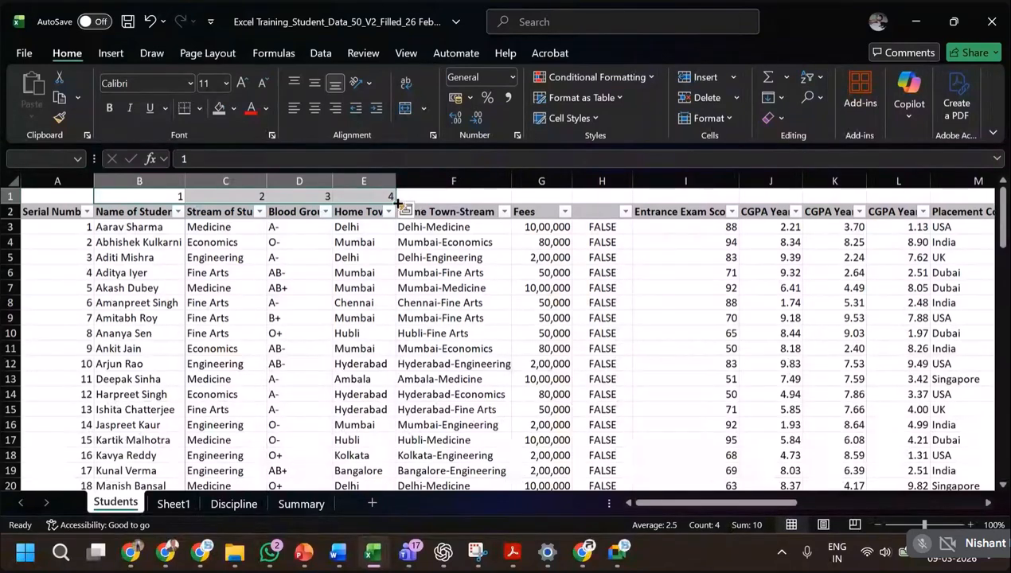
{"action": "left_click_drag", "start_coordinate": [397, 203], "coordinate": [856, 199]}
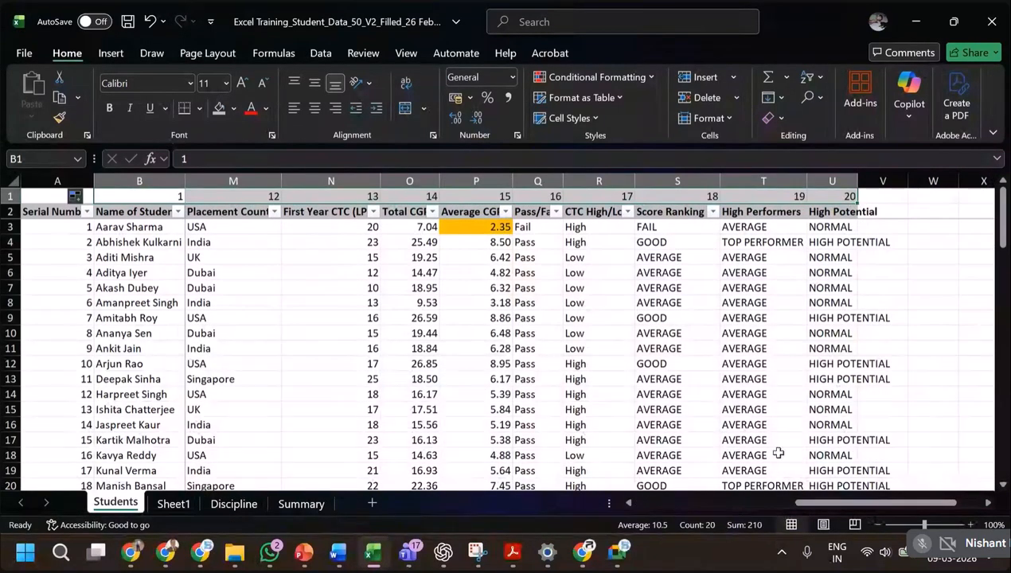
{"action": "left_click", "coordinate": [701, 504]}
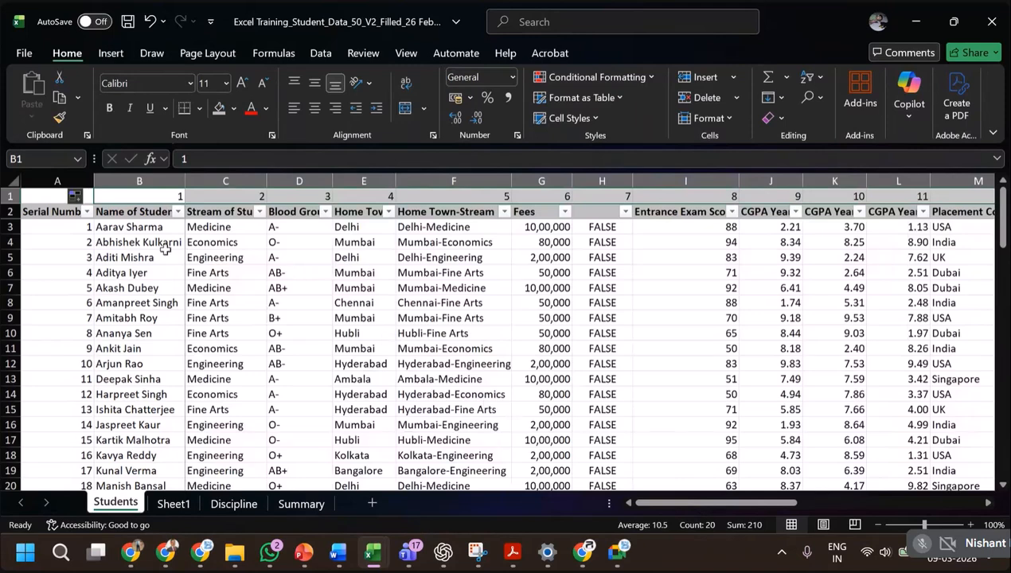
{"action": "left_click", "coordinate": [172, 196]}
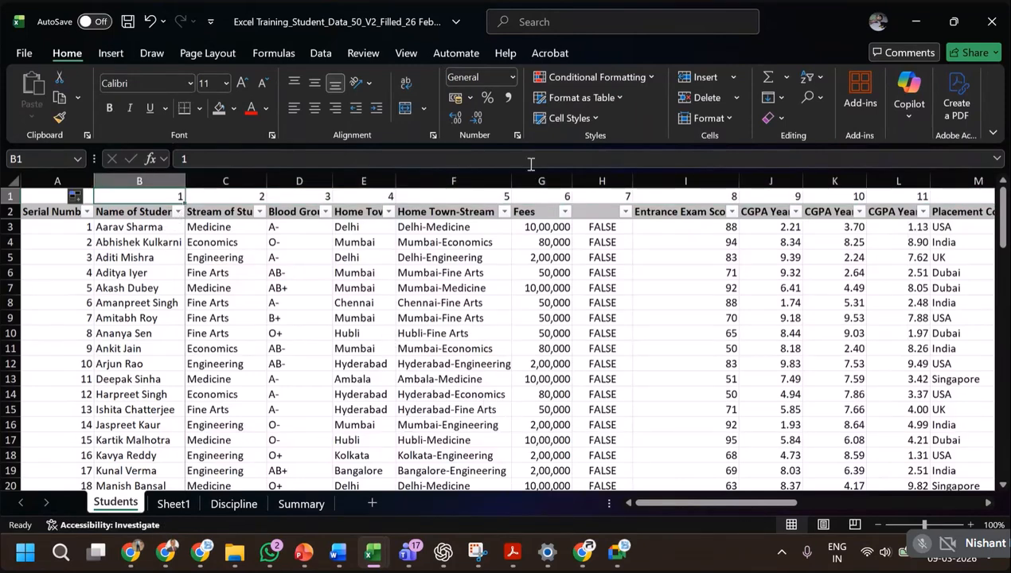
Restart the VLOOKUP formula in C2 of Summary with the student name cell, column-locked as $B2, as lookup value.
{"action": "left_click", "coordinate": [296, 503]}
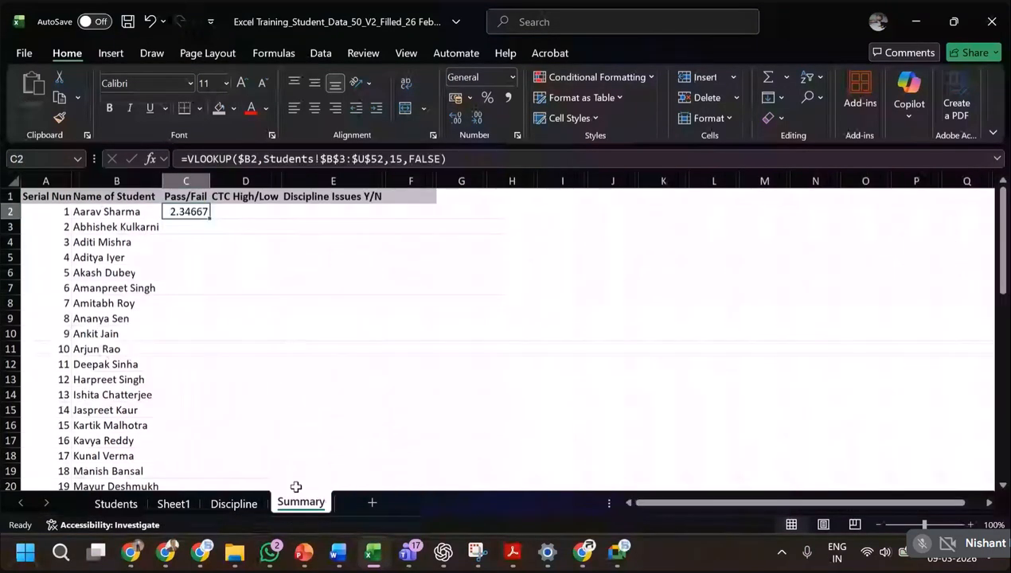
{"action": "type", "text": "=vo"}
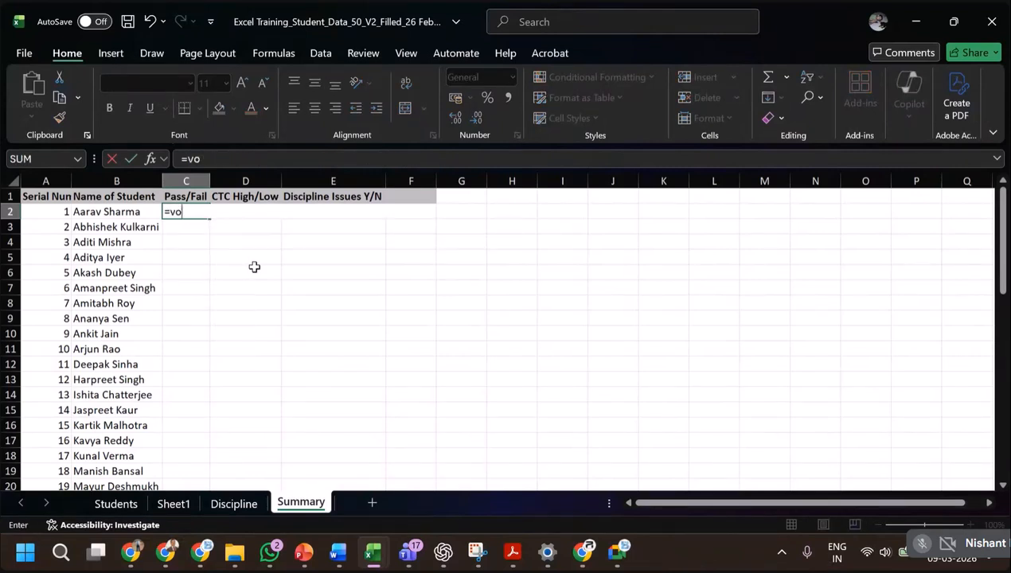
{"action": "key", "text": "BackSpace"}
{"action": "type", "text": "lookup"}
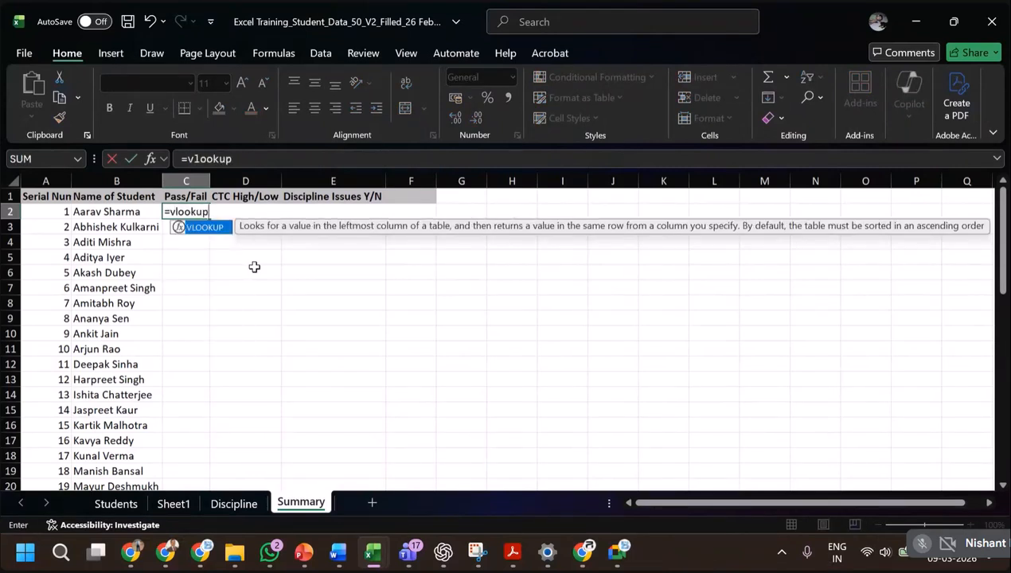
{"action": "type", "text": "("}
{"action": "left_click", "coordinate": [108, 211]}
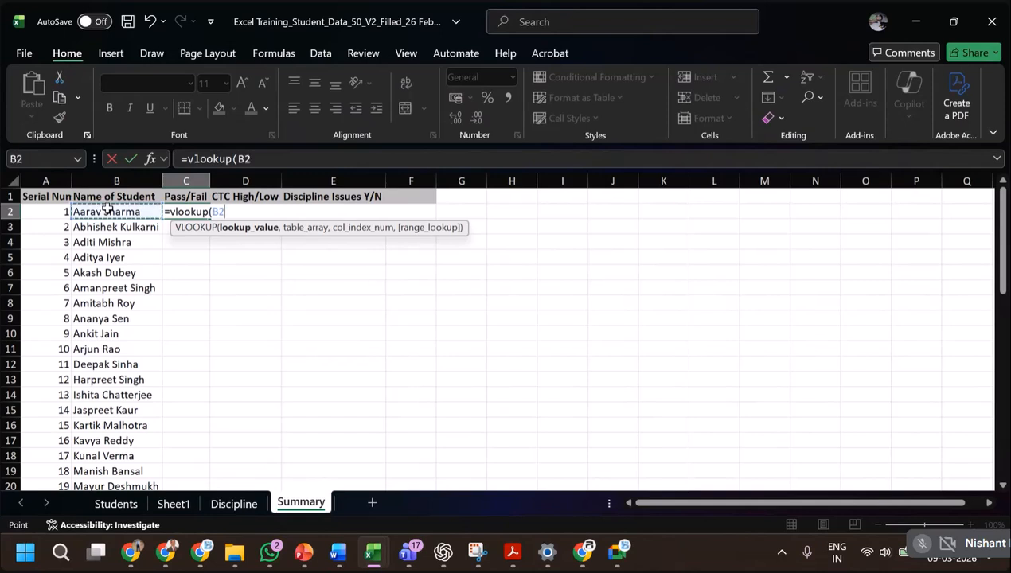
{"action": "key", "text": "F4"}
{"action": "key", "text": "F4"}
{"action": "key", "text": "F4"}
{"action": "type", "text": ","}
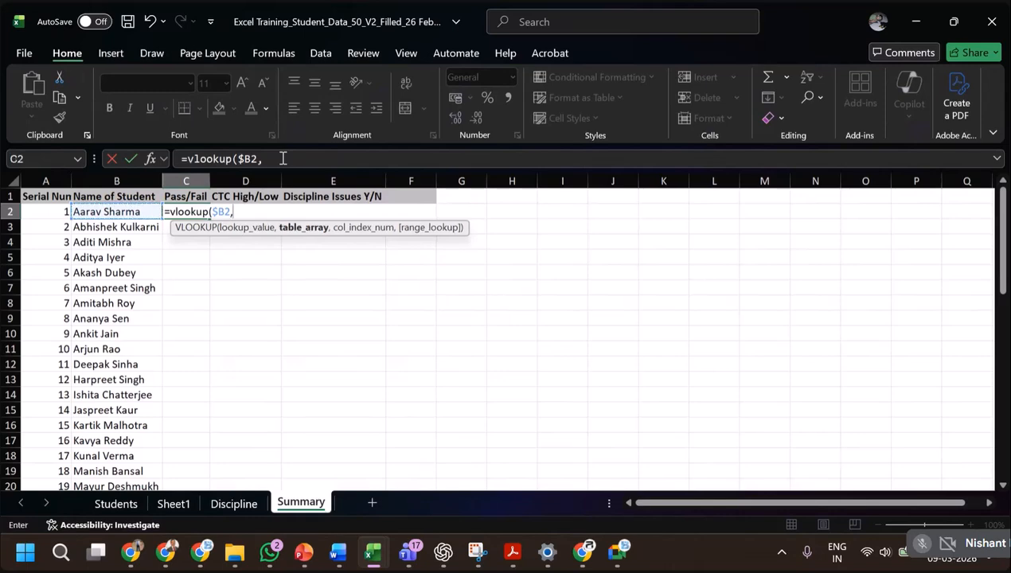
Set the Students sheet range B2:U52, including the header row, as the VLOOKUP table array.
{"action": "left_click", "coordinate": [127, 503]}
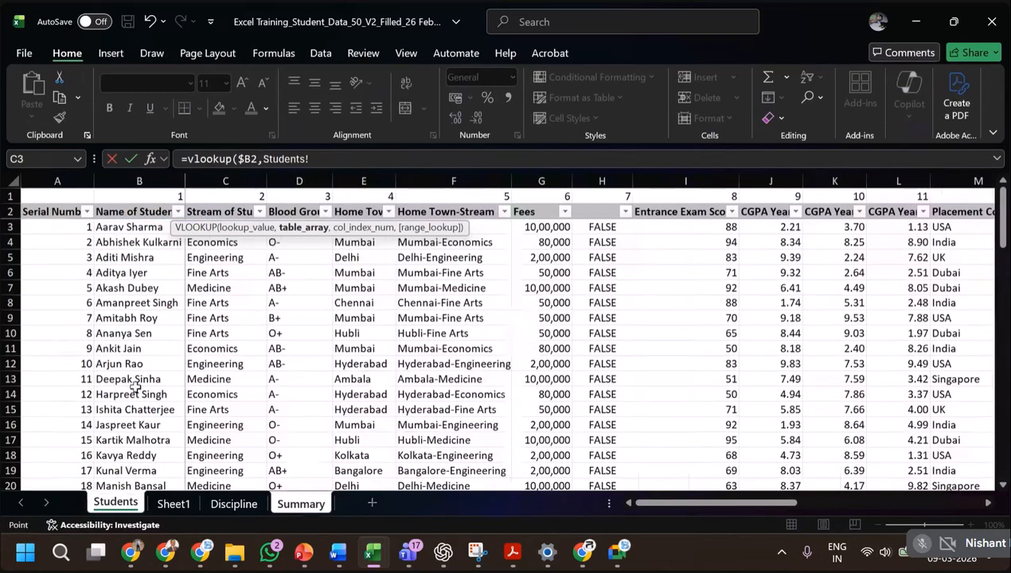
{"action": "left_click", "coordinate": [140, 212]}
{"action": "key", "text": "ctrl+shift+Right"}
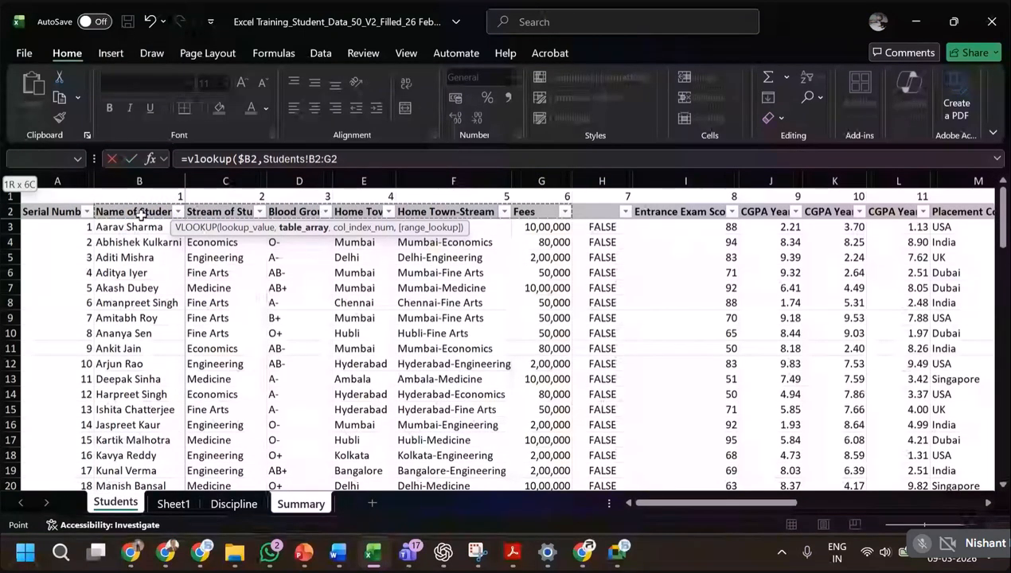
{"action": "key", "text": "shift+Right"}
{"action": "key", "text": "shift+Right"}
{"action": "key", "text": "shift+Right"}
{"action": "key", "text": "shift+Right"}
{"action": "key", "text": "shift+Right"}
{"action": "key", "text": "shift+Right"}
{"action": "key", "text": "shift+Right"}
{"action": "key", "text": "shift+Right"}
{"action": "key", "text": "shift+Right"}
{"action": "key", "text": "shift+Right"}
{"action": "key", "text": "shift+Right"}
{"action": "key", "text": "shift+Right"}
{"action": "key", "text": "shift+Right"}
{"action": "key", "text": "shift+Right"}
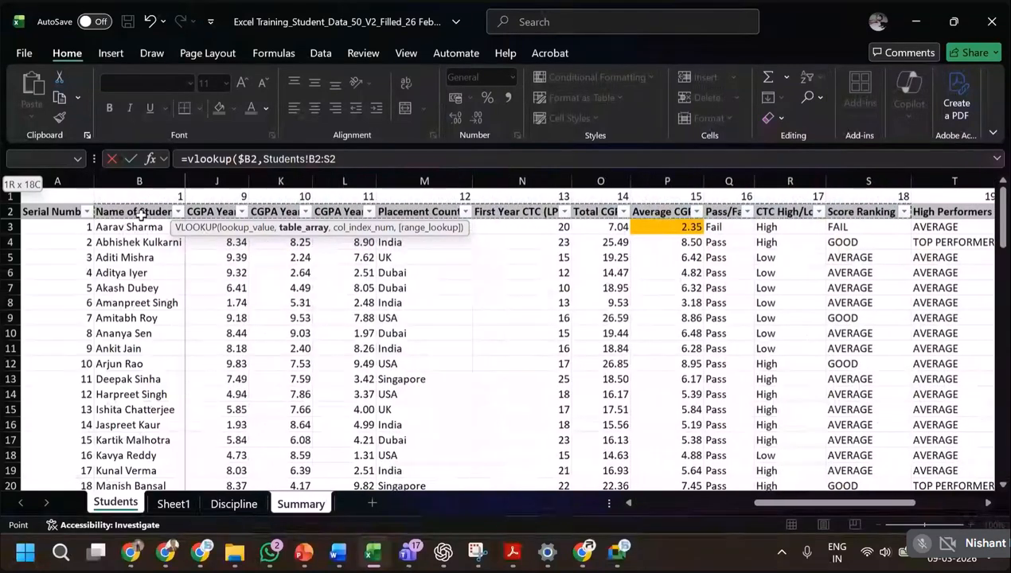
{"action": "key", "text": "ctrl+shift+Down"}
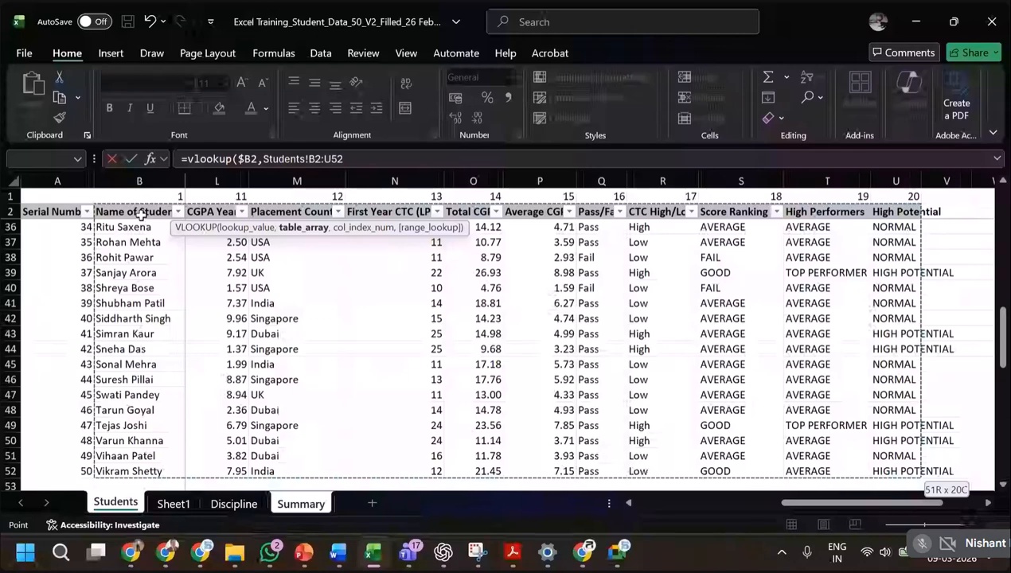
Complete the C2 VLOOKUP with the table array locked as $B$2:$U$52, column index Students!$Q$1 and exact match FALSE.
{"action": "key", "text": "F4"}
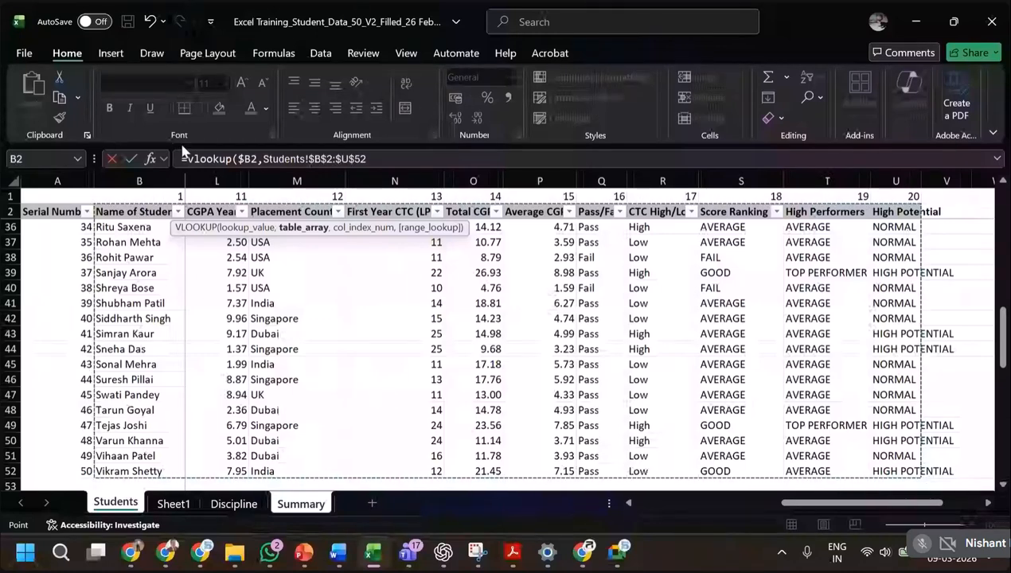
{"action": "type", "text": ","}
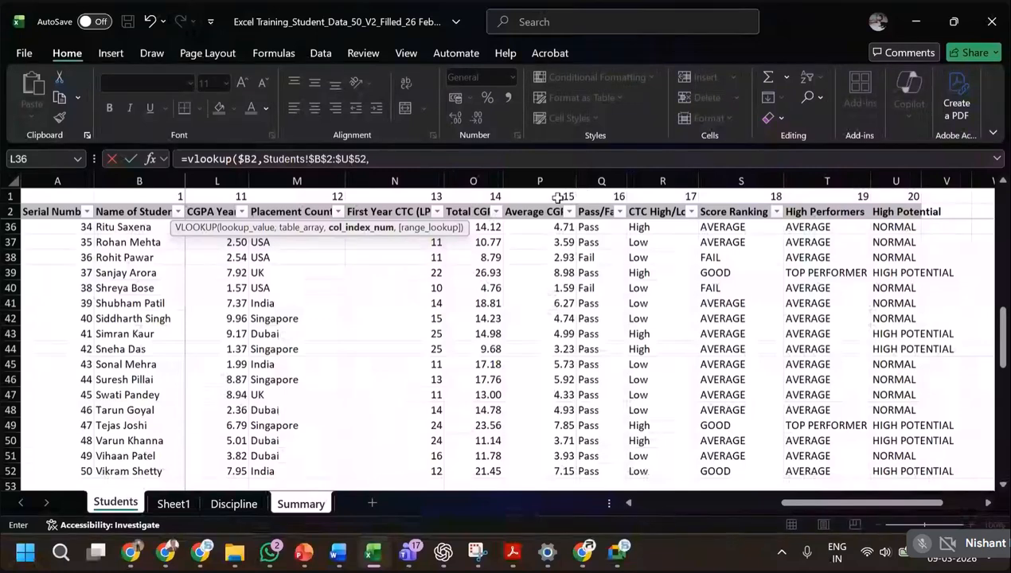
{"action": "left_click", "coordinate": [617, 197]}
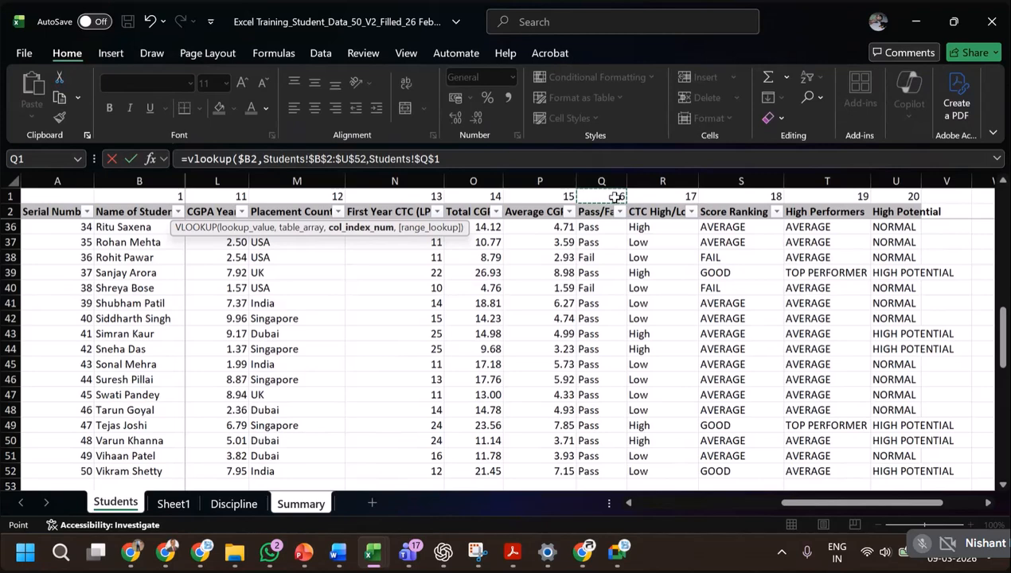
{"action": "type", "text": ","}
{"action": "type", "text": "FALS"}
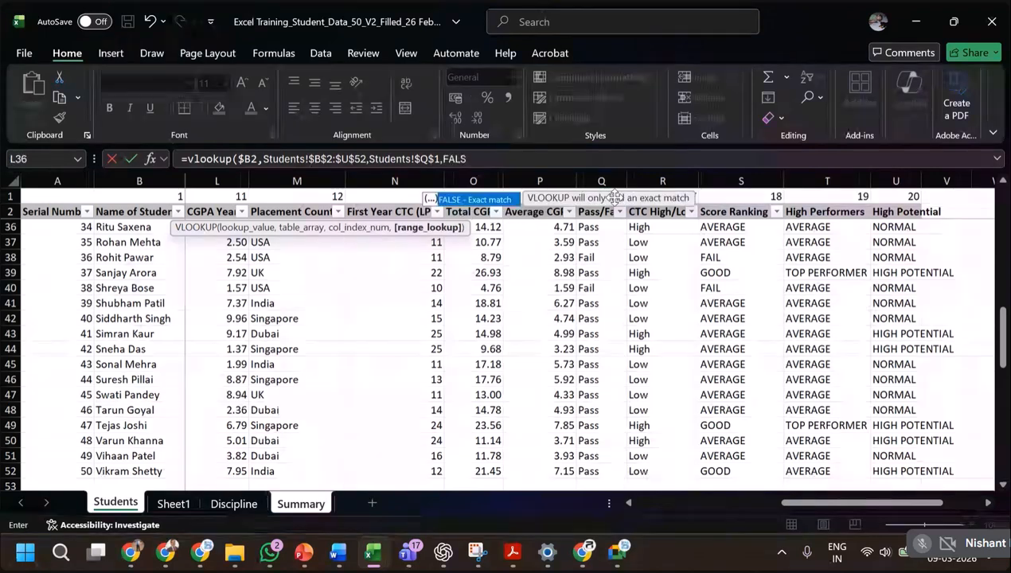
{"action": "type", "text": "E)"}
{"action": "key", "text": "Return"}
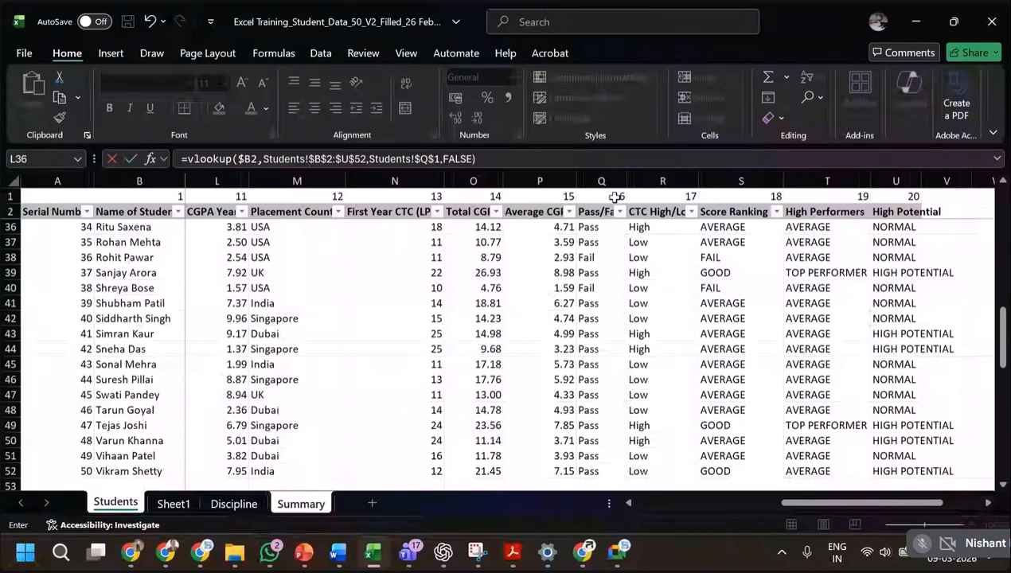
{"action": "key", "text": "Return"}
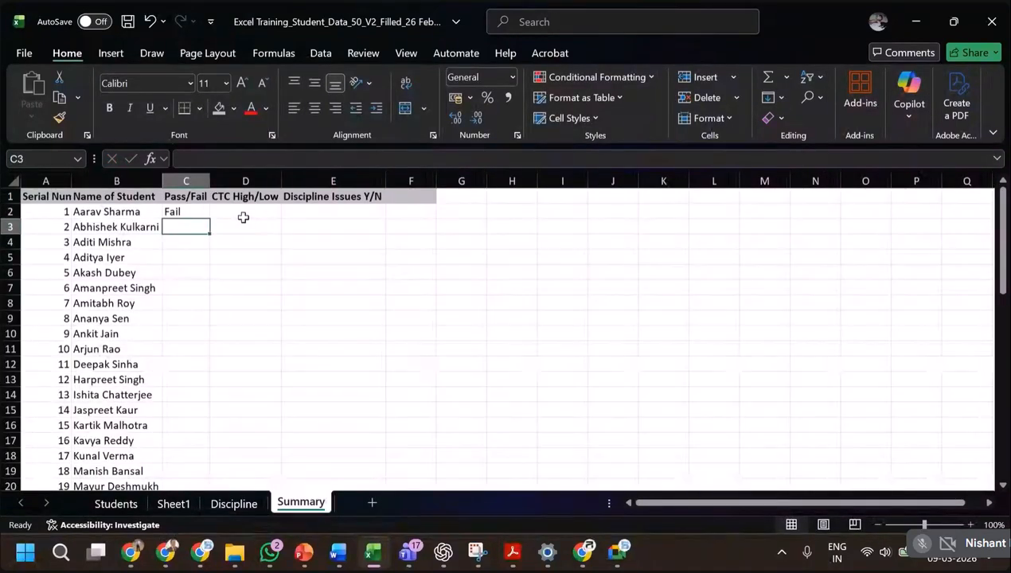
Fill the C2 VLOOKUP down the Pass/Fail column of Summary for all students and check the filled rows.
{"action": "left_click", "coordinate": [197, 211]}
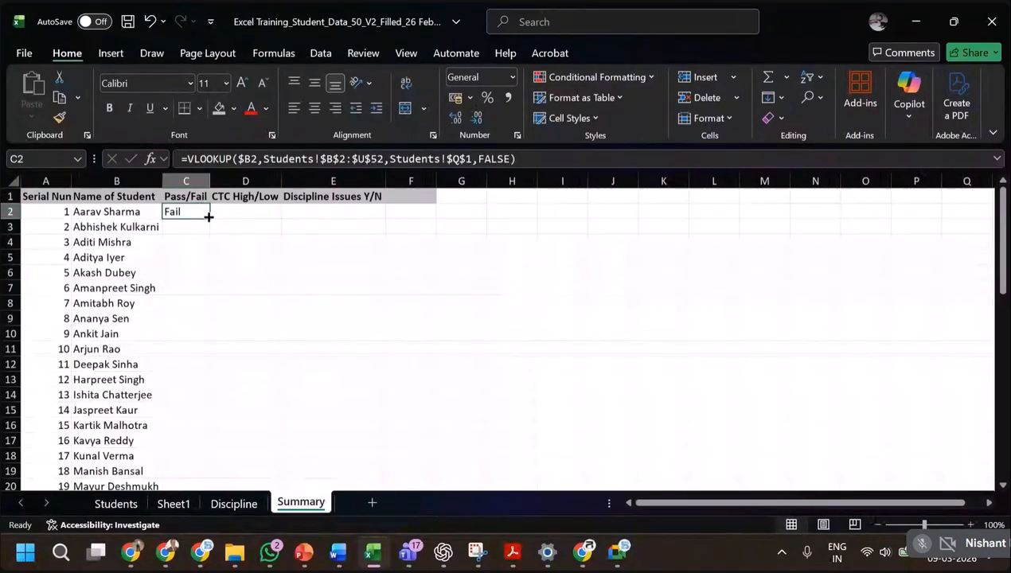
{"action": "double_click", "coordinate": [209, 218]}
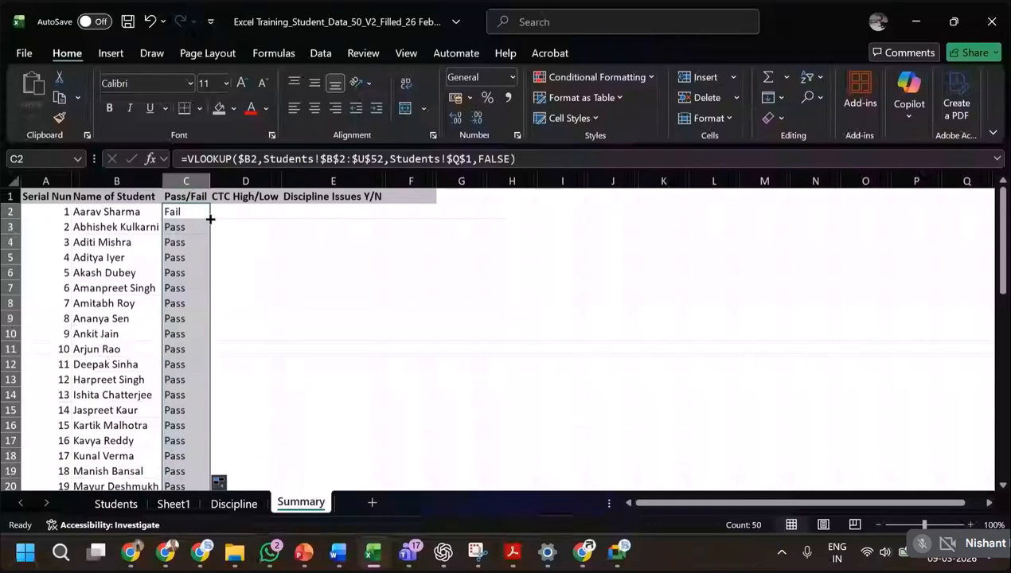
{"action": "scroll", "coordinate": [229, 351], "scroll_direction": "down", "scroll_amount": 10}
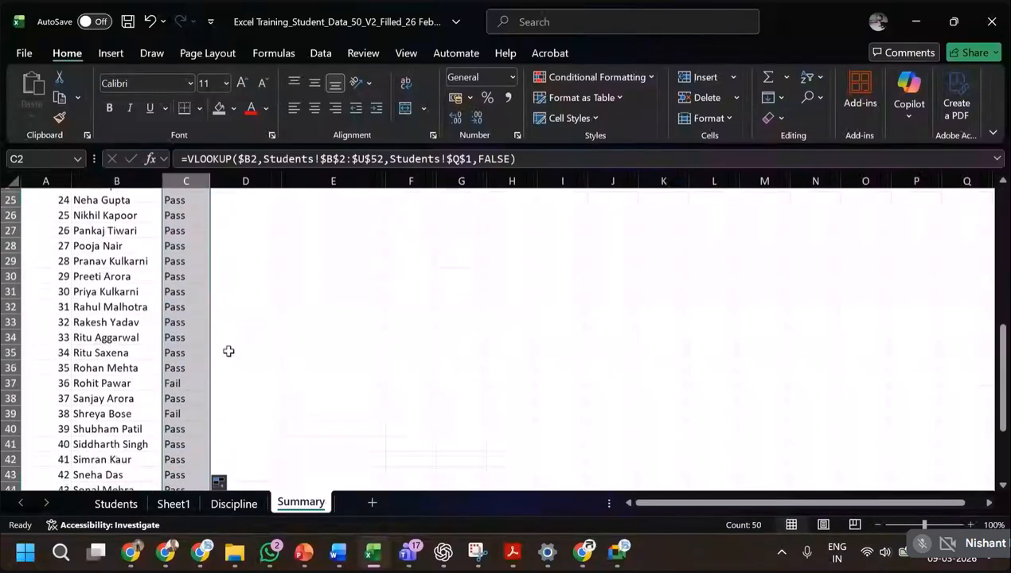
{"action": "left_click", "coordinate": [179, 319]}
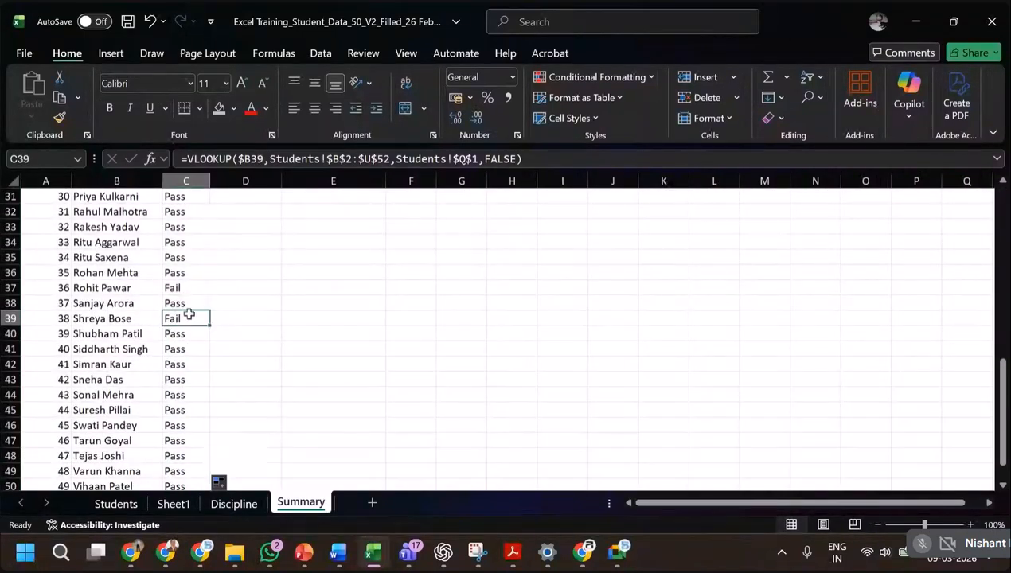
{"action": "scroll", "coordinate": [205, 355], "scroll_direction": "down", "scroll_amount": 5}
{"action": "scroll", "coordinate": [204, 355], "scroll_direction": "up", "scroll_amount": 15}
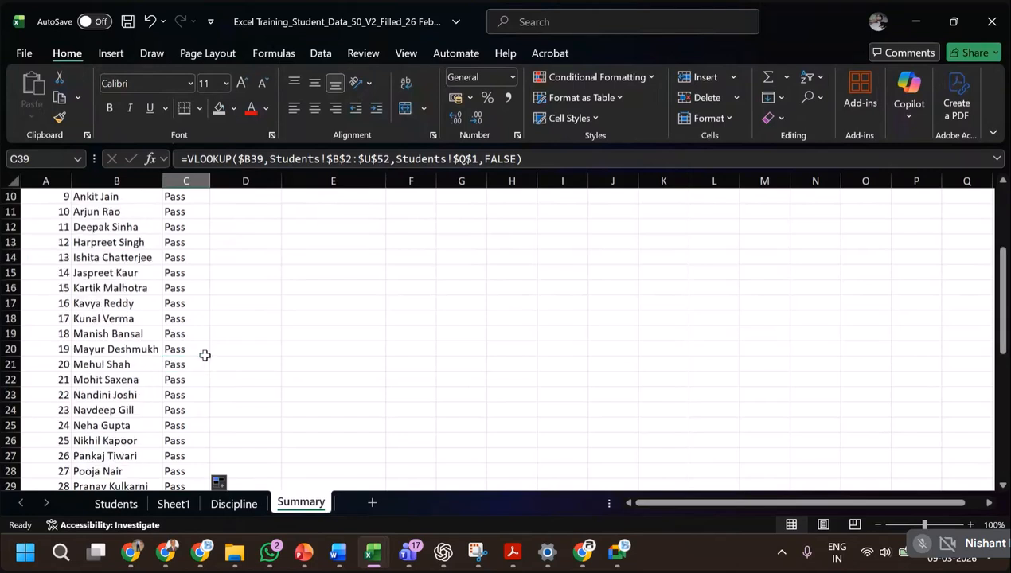
Copy the Pass/Fail formula from C2 into D2 under CTC High/Low.
{"action": "left_click", "coordinate": [243, 224]}
{"action": "left_click", "coordinate": [244, 211]}
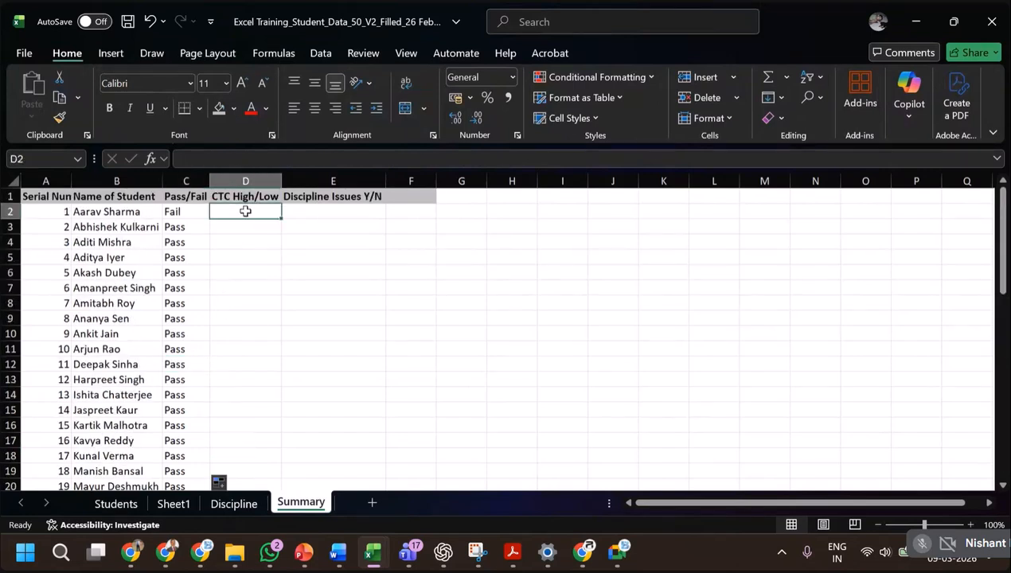
{"action": "left_click", "coordinate": [181, 211]}
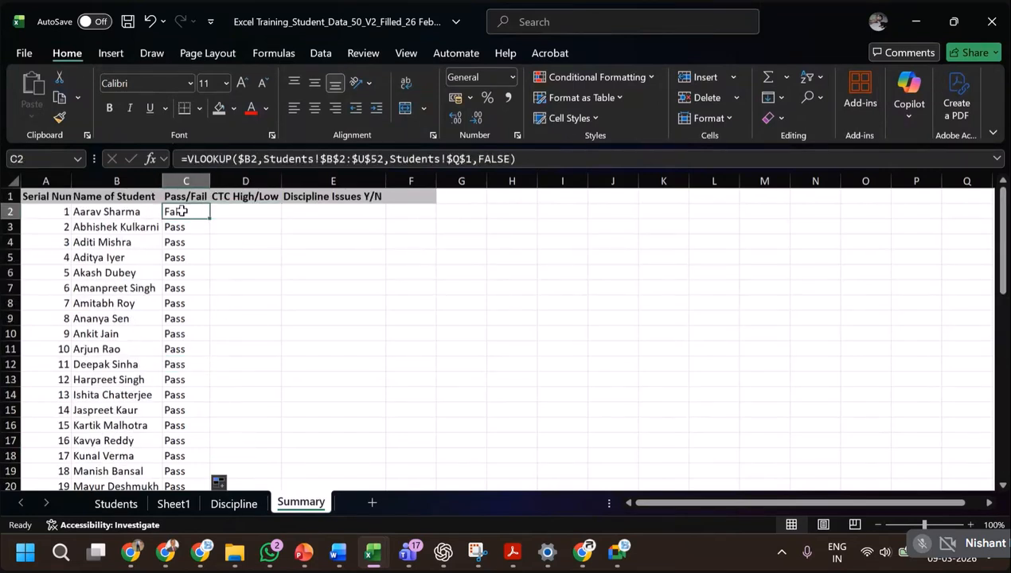
{"action": "key", "text": "ctrl+c"}
{"action": "left_click", "coordinate": [243, 212]}
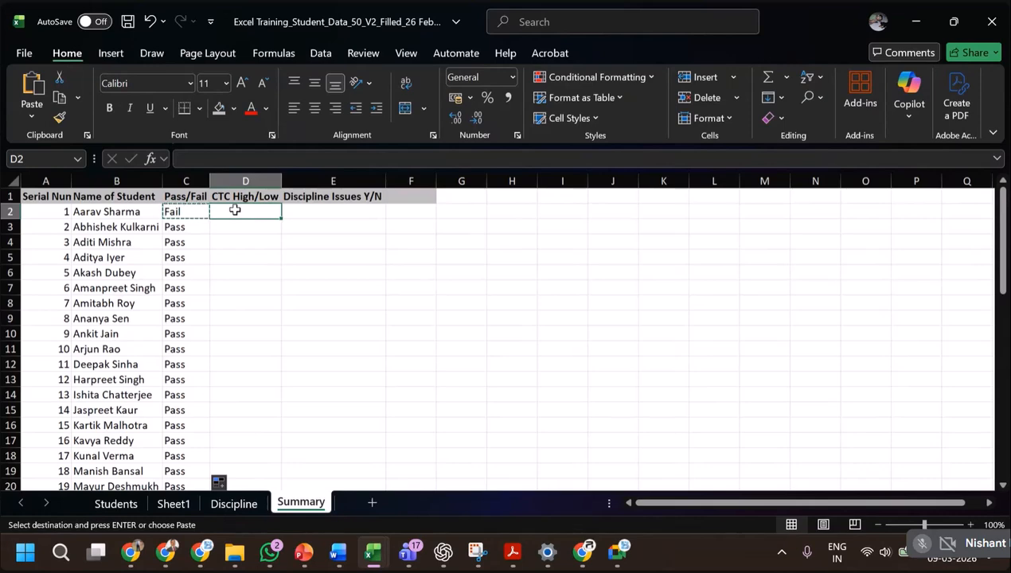
{"action": "key", "text": "ctrl+v"}
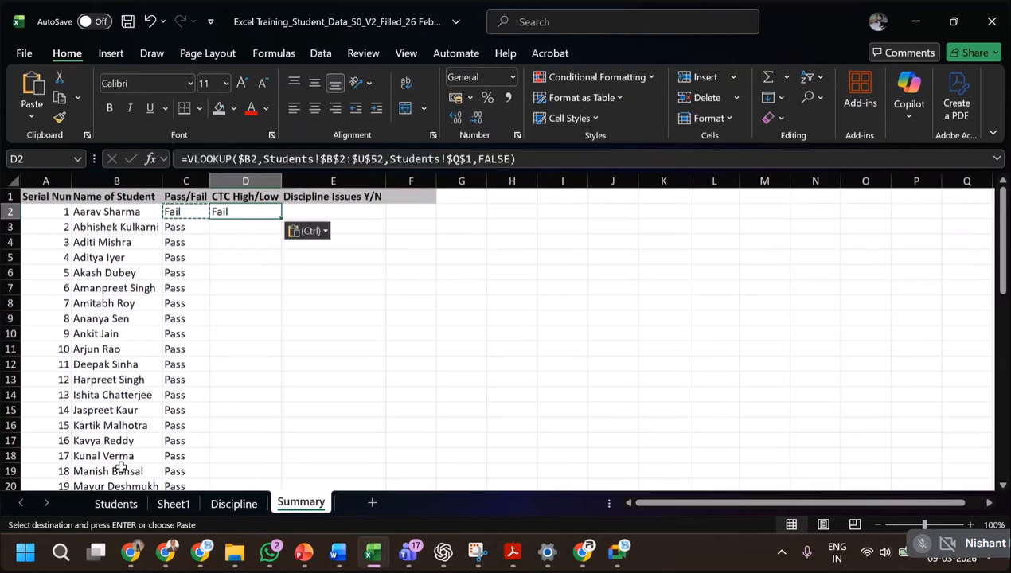
Change the column index in D2's VLOOKUP to Students!$R$1, the CTC High/Low number cell, and fill the formula down column D.
{"action": "left_click", "coordinate": [114, 503]}
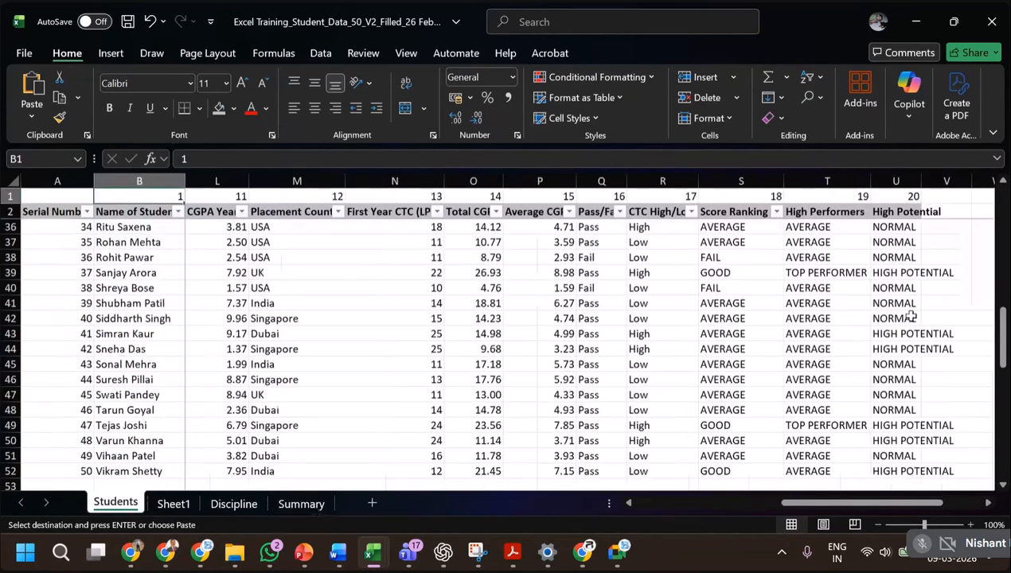
{"action": "left_click", "coordinate": [672, 197]}
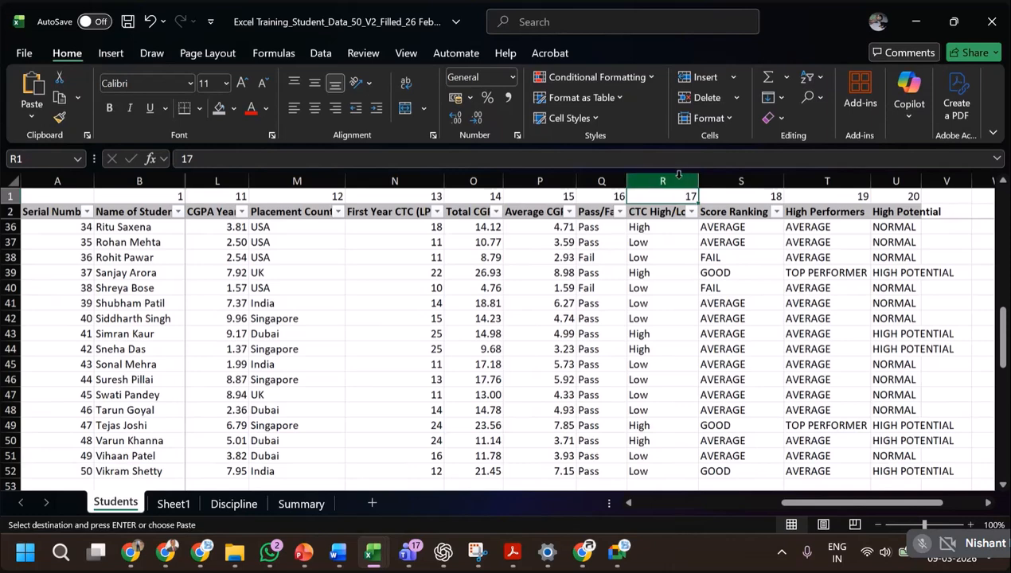
{"action": "left_click", "coordinate": [678, 177]}
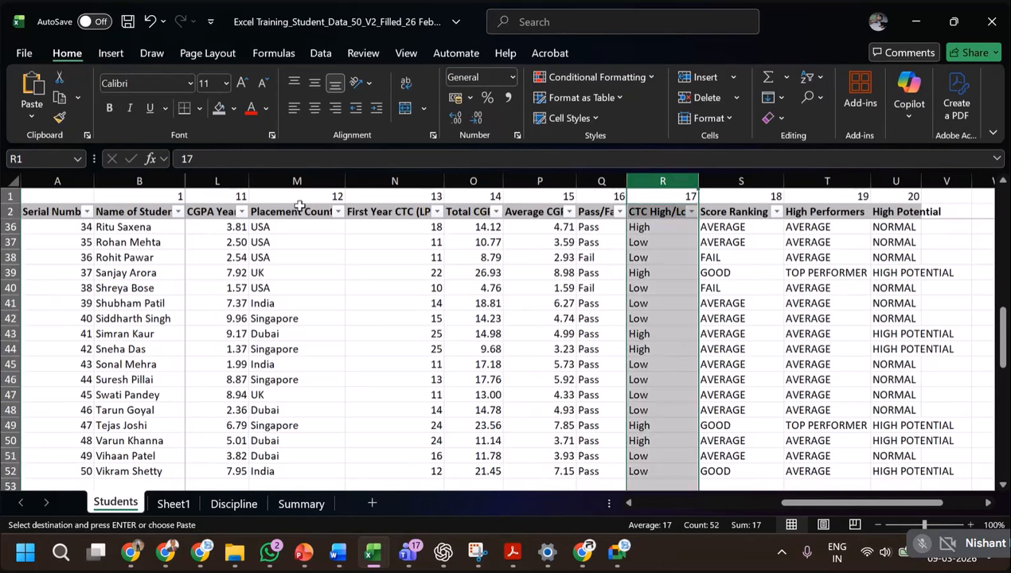
{"action": "left_click", "coordinate": [10, 190]}
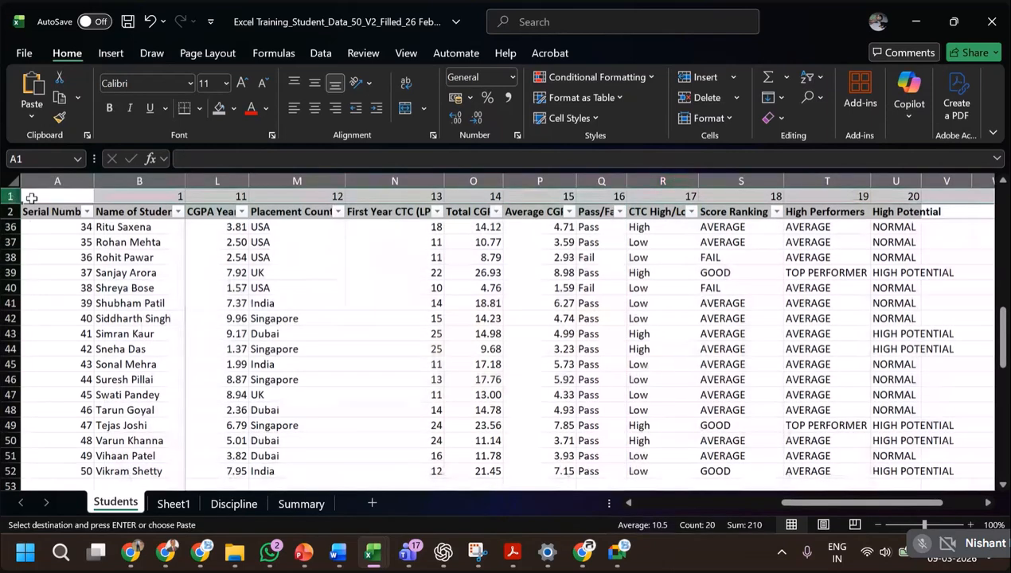
{"action": "left_click", "coordinate": [667, 198]}
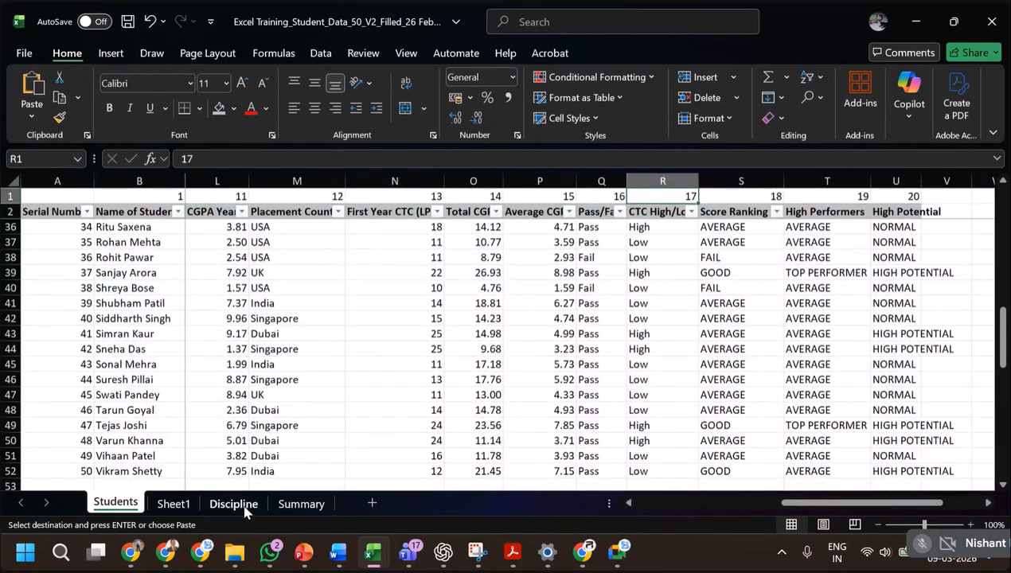
{"action": "left_click", "coordinate": [304, 504]}
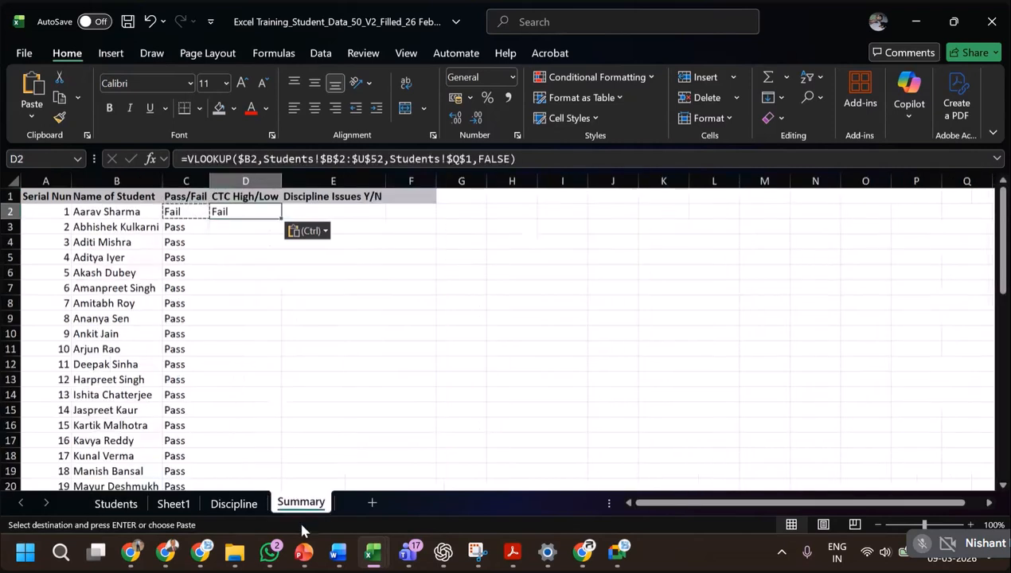
{"action": "left_click", "coordinate": [457, 158]}
{"action": "key", "text": "BackSpace"}
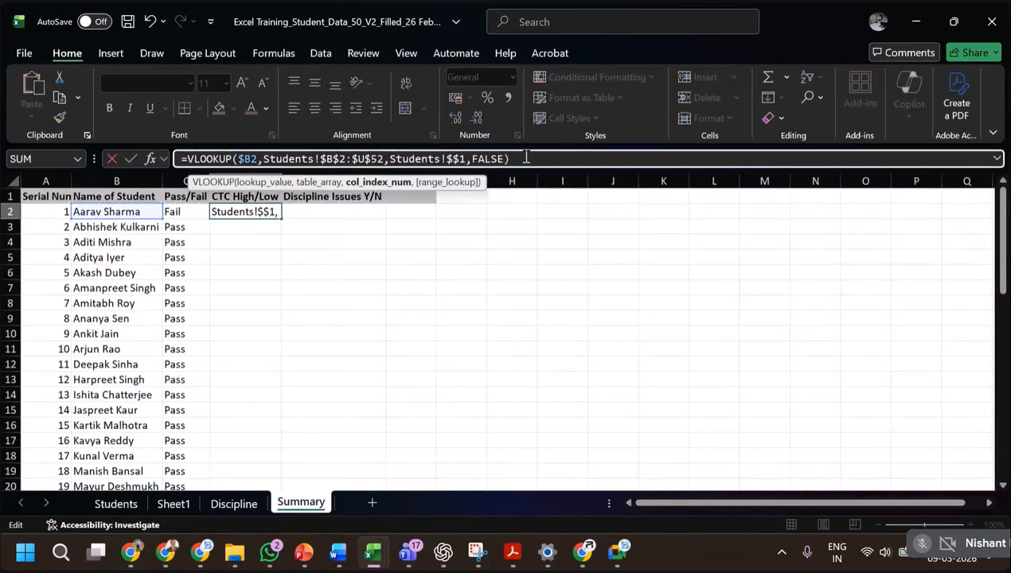
{"action": "type", "text": "r"}
{"action": "key", "text": "ctrl+Return"}
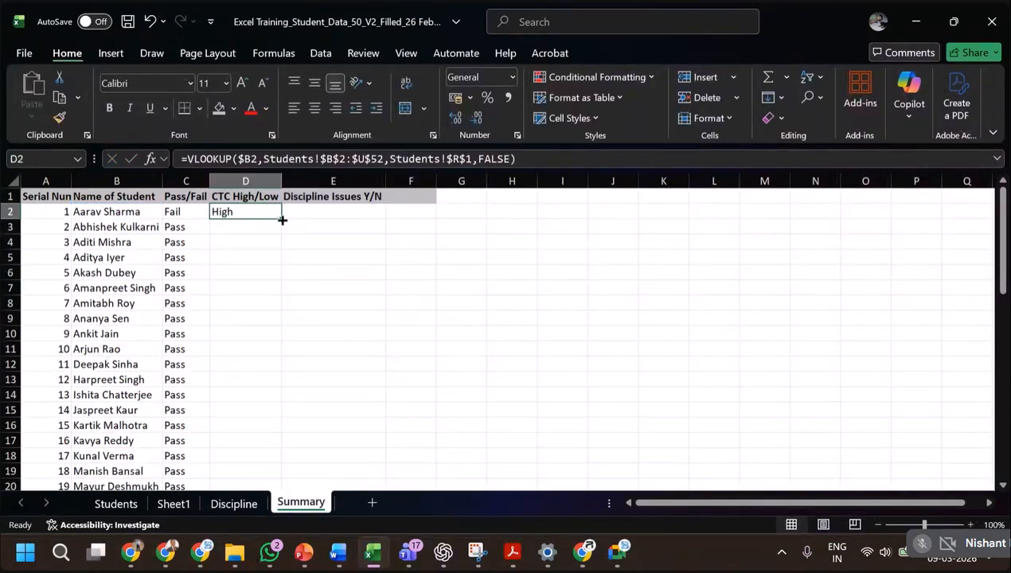
{"action": "double_click", "coordinate": [282, 219]}
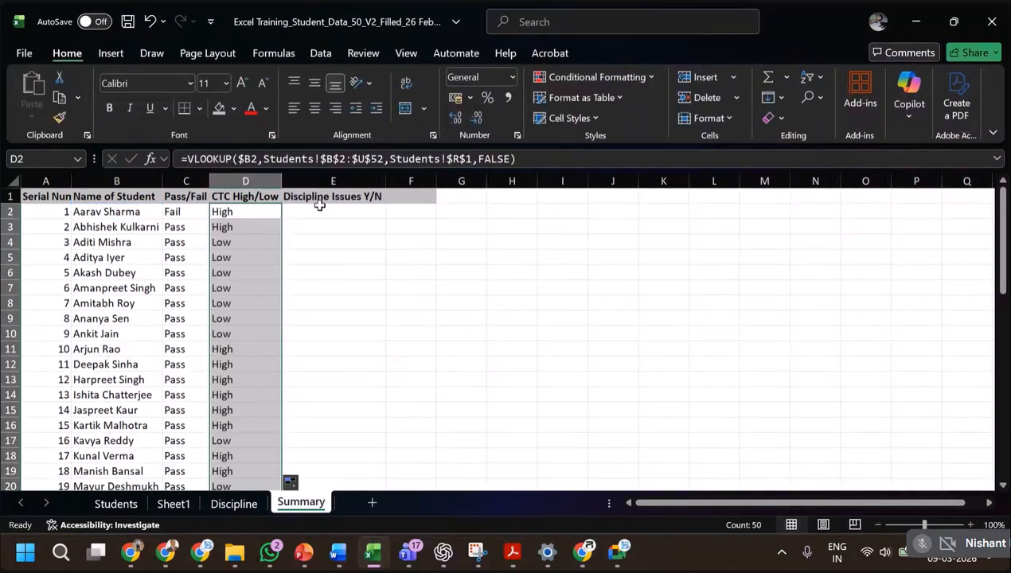
Start a VLOOKUP formula in E2 under Discipline Issues Y/N with the column-locked student name cell $B2 as lookup value.
{"action": "left_click", "coordinate": [319, 209]}
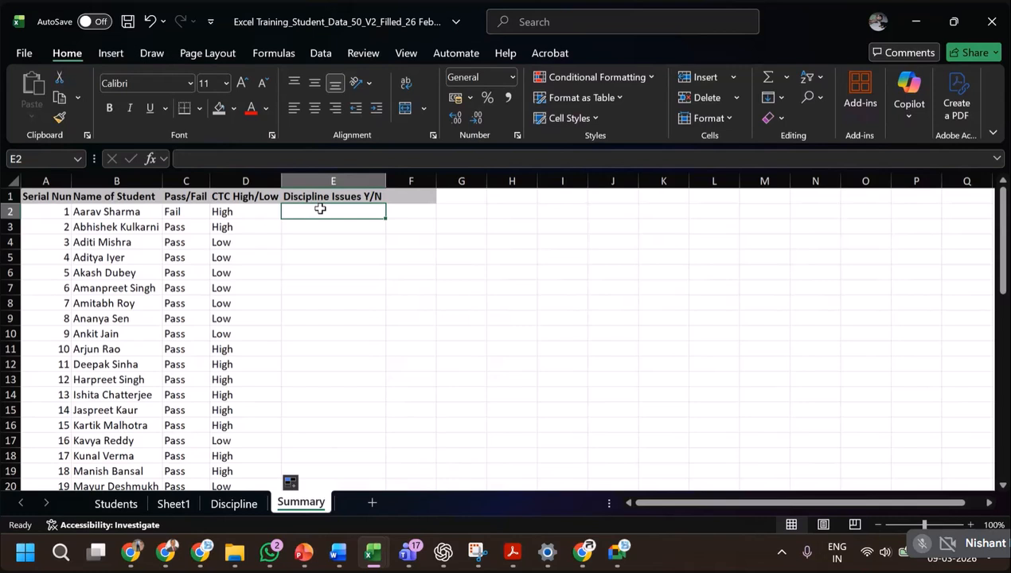
{"action": "type", "text": "="}
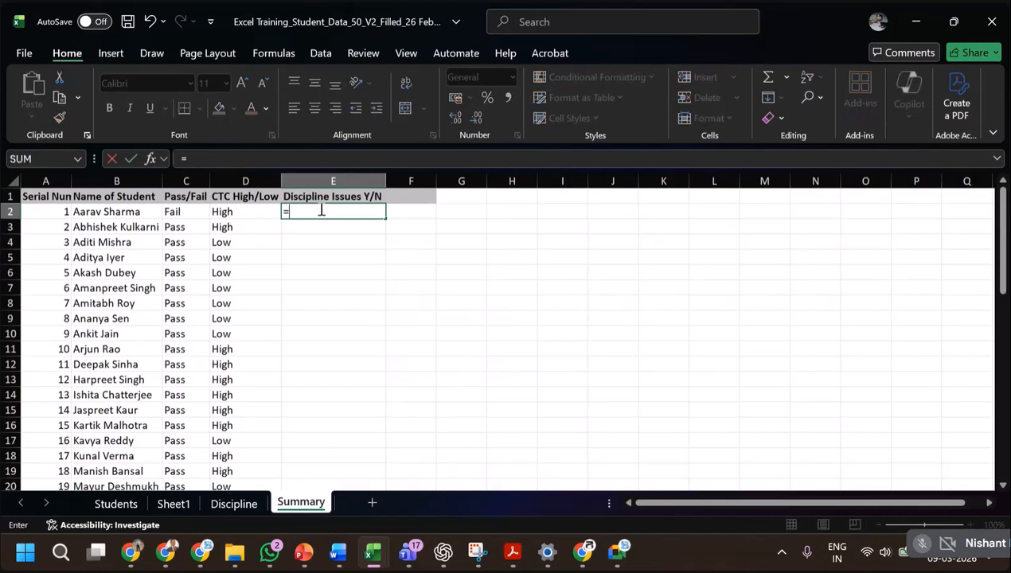
{"action": "type", "text": "vlooku"}
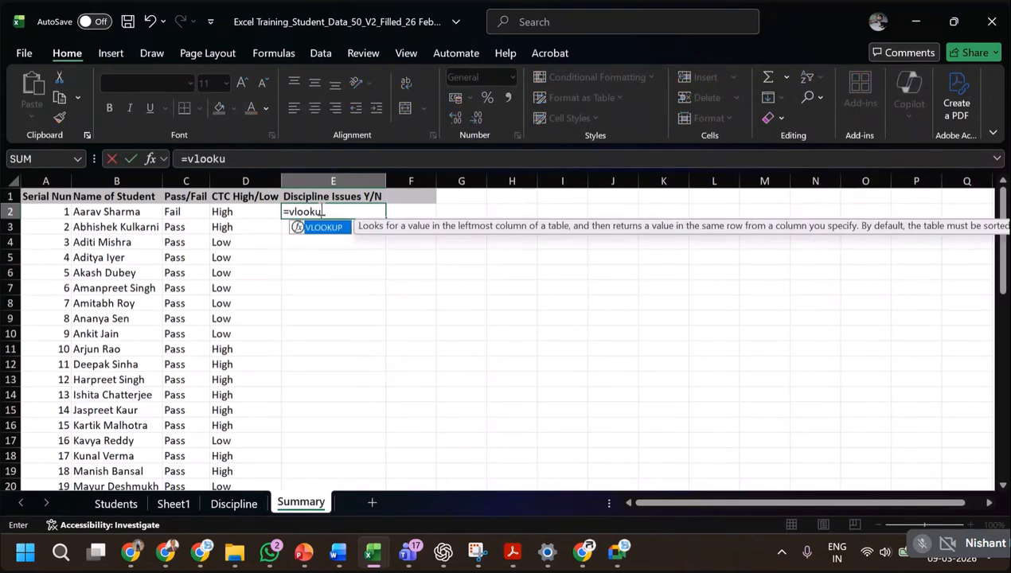
{"action": "type", "text": "p("}
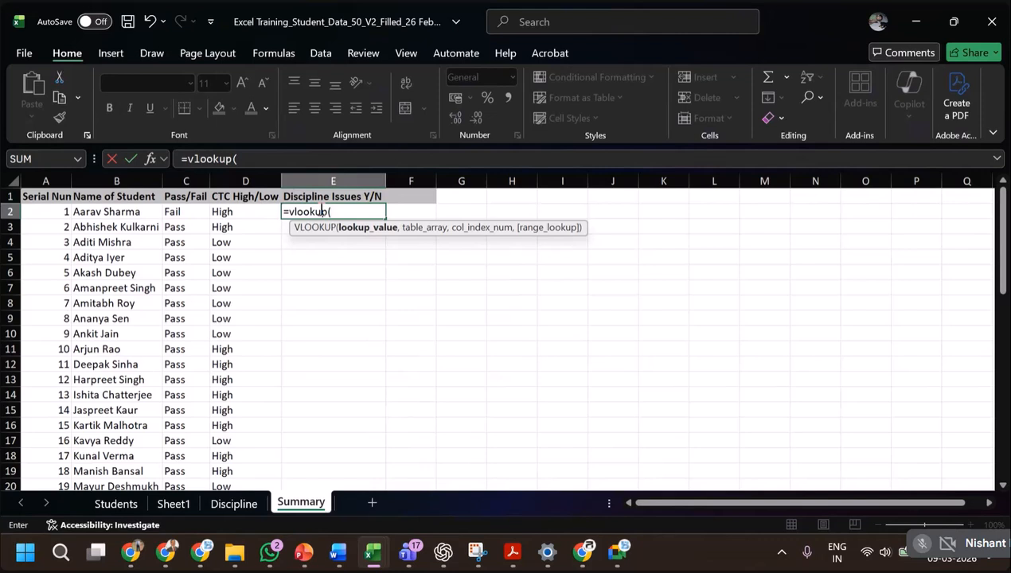
{"action": "left_click", "coordinate": [122, 212]}
{"action": "key", "text": "F4"}
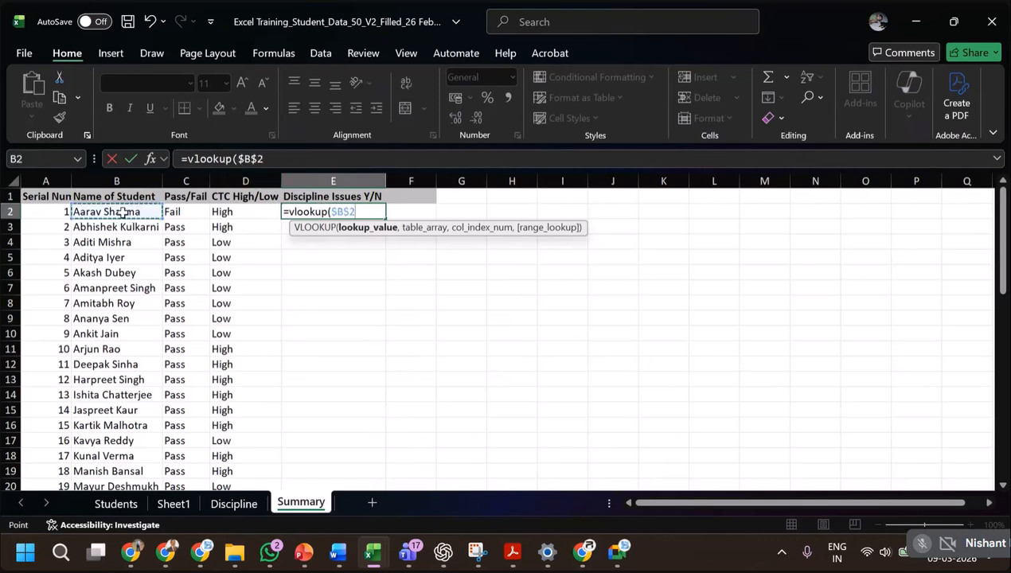
{"action": "key", "text": "F4"}
{"action": "key", "text": "F4"}
{"action": "type", "text": ","}
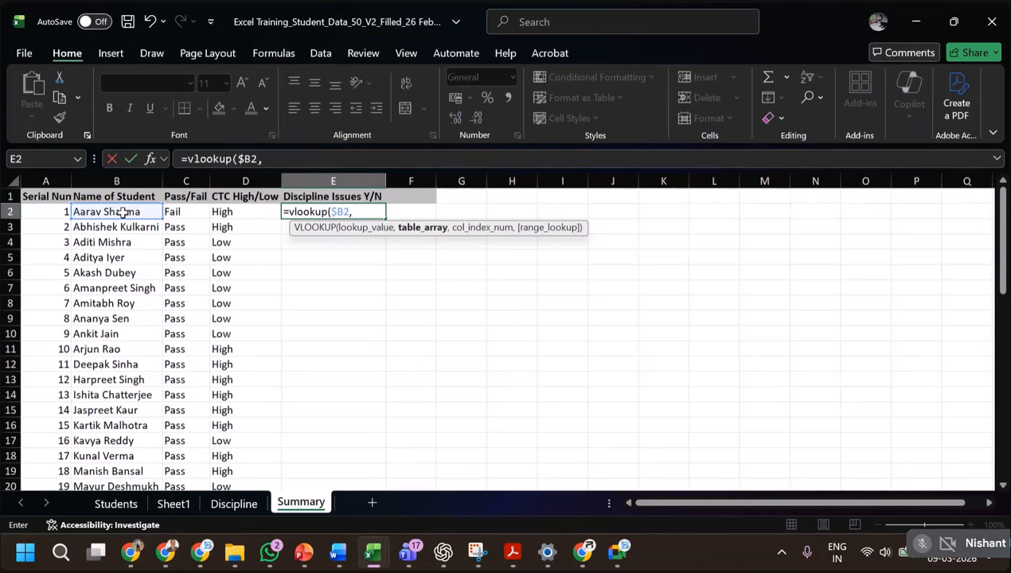
Set the Discipline sheet range B2:C51, locked as $B$2:$C$51, as the table array of the E2 VLOOKUP.
{"action": "left_click", "coordinate": [238, 503]}
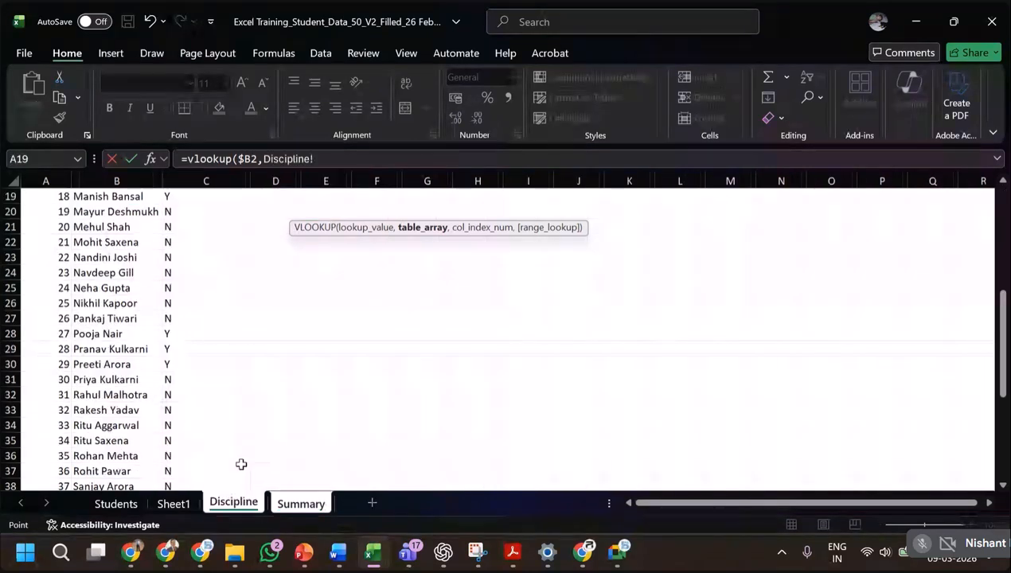
{"action": "scroll", "coordinate": [120, 198], "scroll_direction": "up", "scroll_amount": 5}
{"action": "left_click", "coordinate": [120, 198]}
{"action": "scroll", "coordinate": [119, 198], "scroll_direction": "up", "scroll_amount": 1}
{"action": "left_click", "coordinate": [120, 198]}
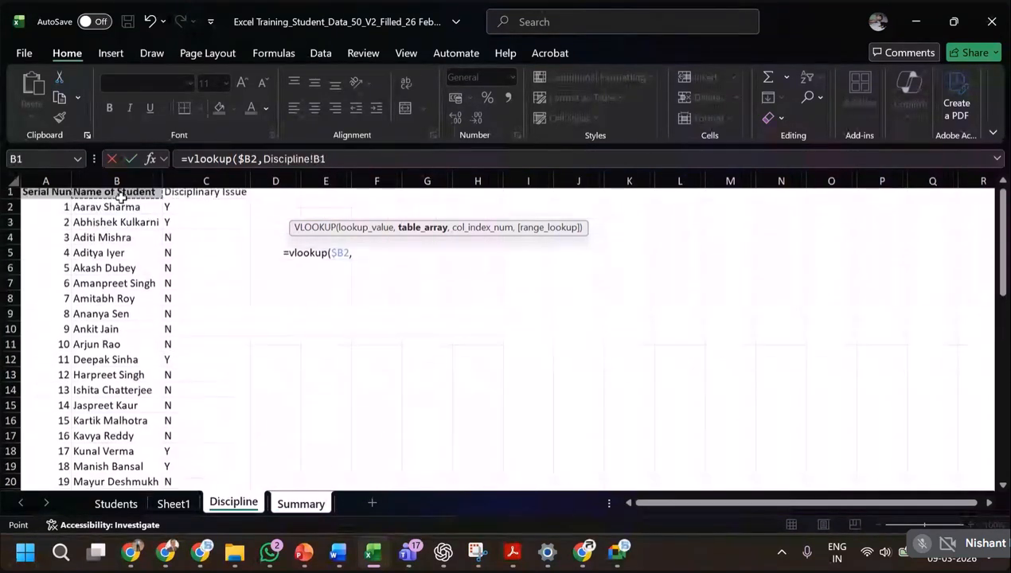
{"action": "key", "text": "Down"}
{"action": "key", "text": "shift+Right"}
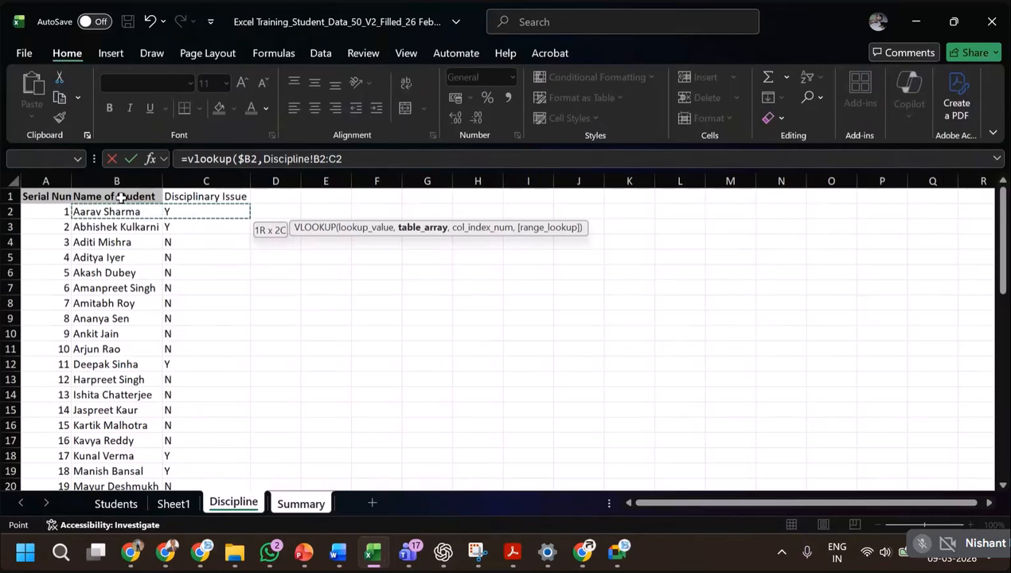
{"action": "key", "text": "ctrl+shift+Down"}
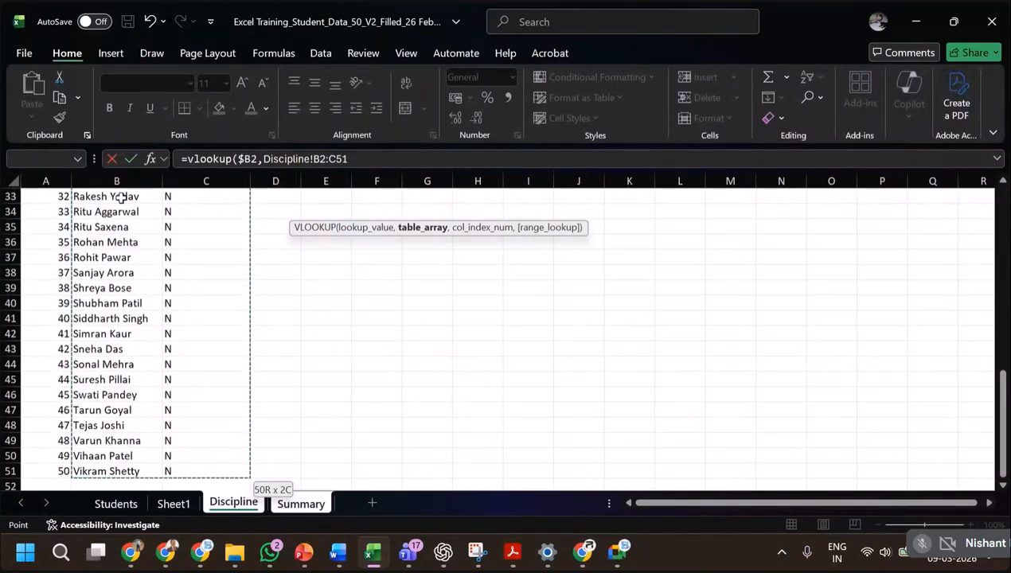
{"action": "key", "text": "F4"}
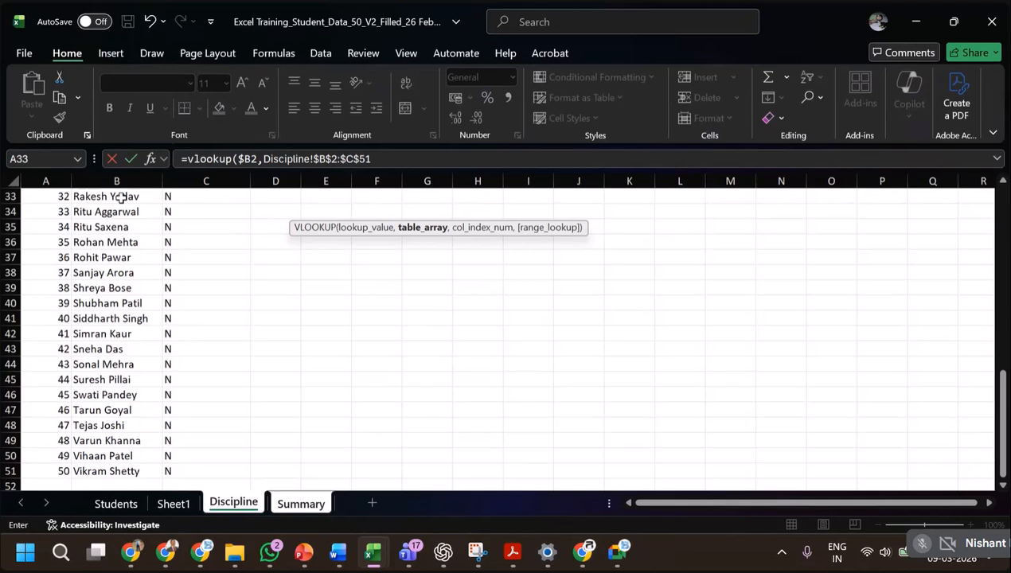
Complete the E2 VLOOKUP with column index 2 and FALSE for an exact match.
{"action": "type", "text": ","}
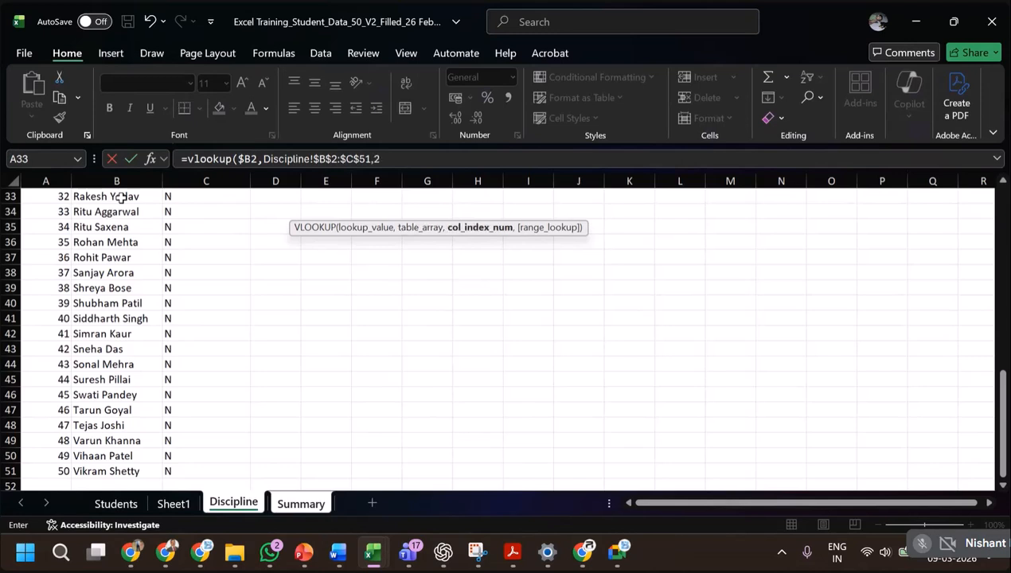
{"action": "type", "text": "2,"}
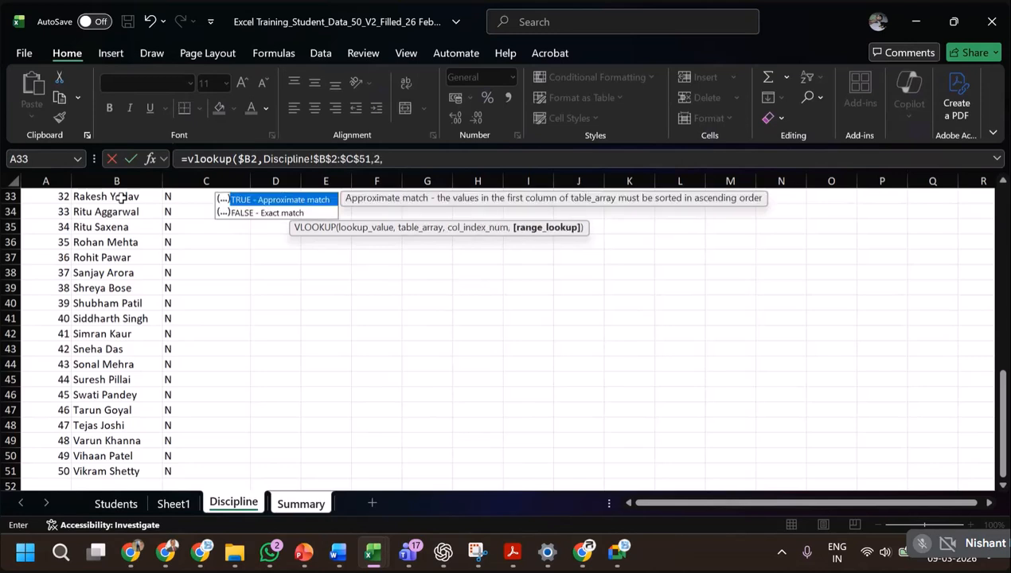
{"action": "type", "text": "FA"}
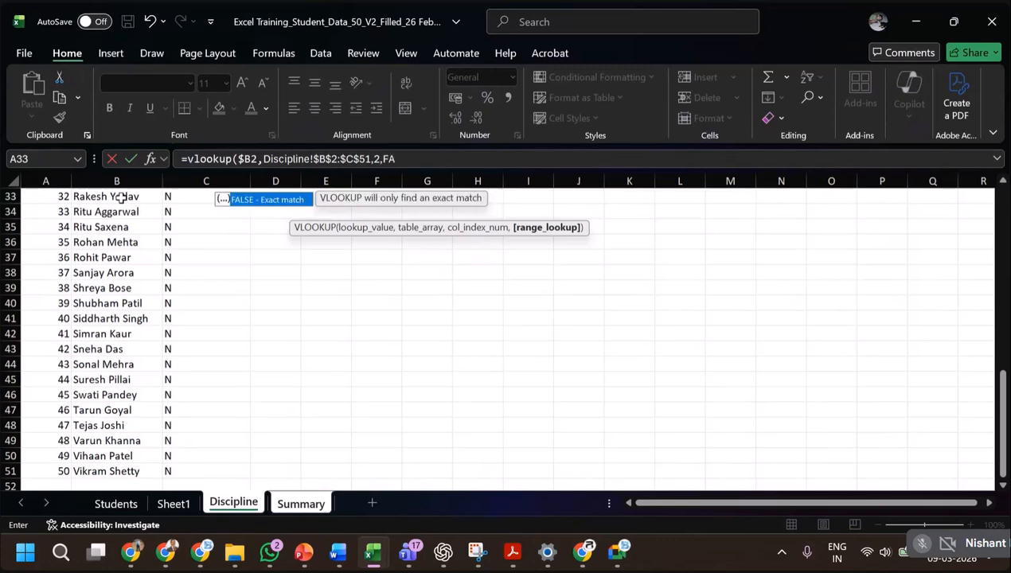
{"action": "type", "text": "LSE)"}
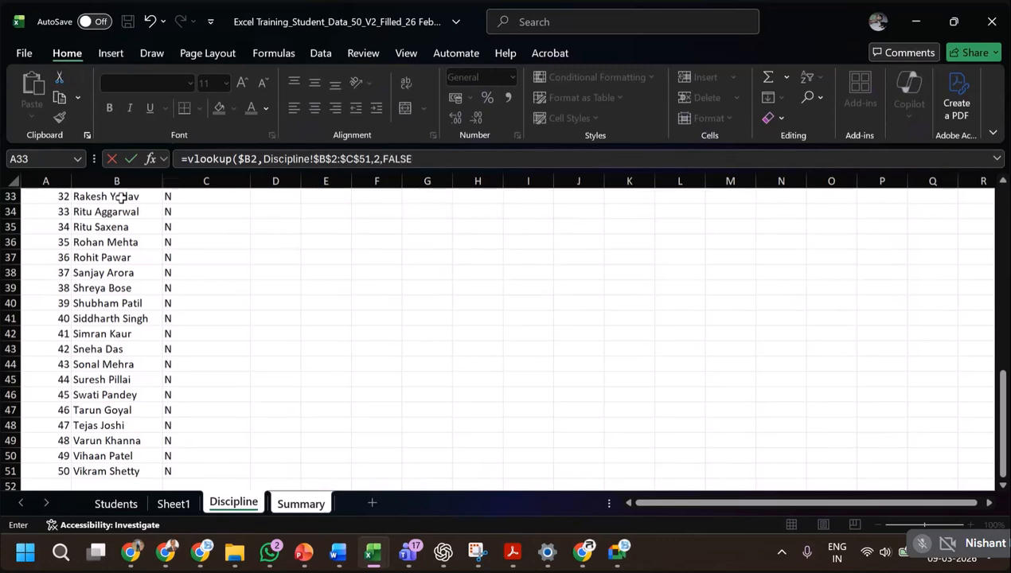
{"action": "key", "text": "Return"}
Fill the E2 discipline lookup formula down column E for all students through row 51.
{"action": "left_click", "coordinate": [329, 212]}
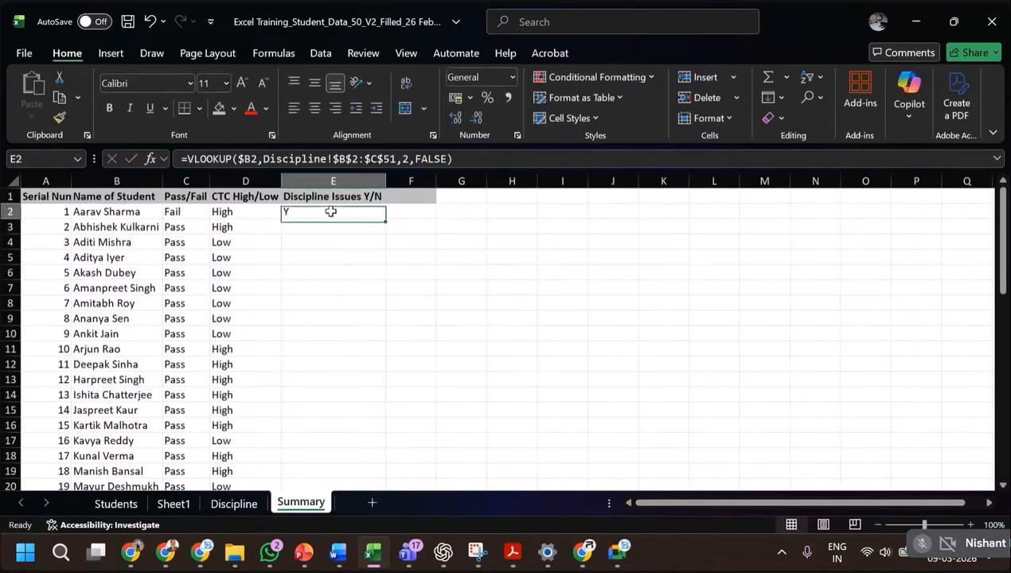
{"action": "double_click", "coordinate": [385, 219]}
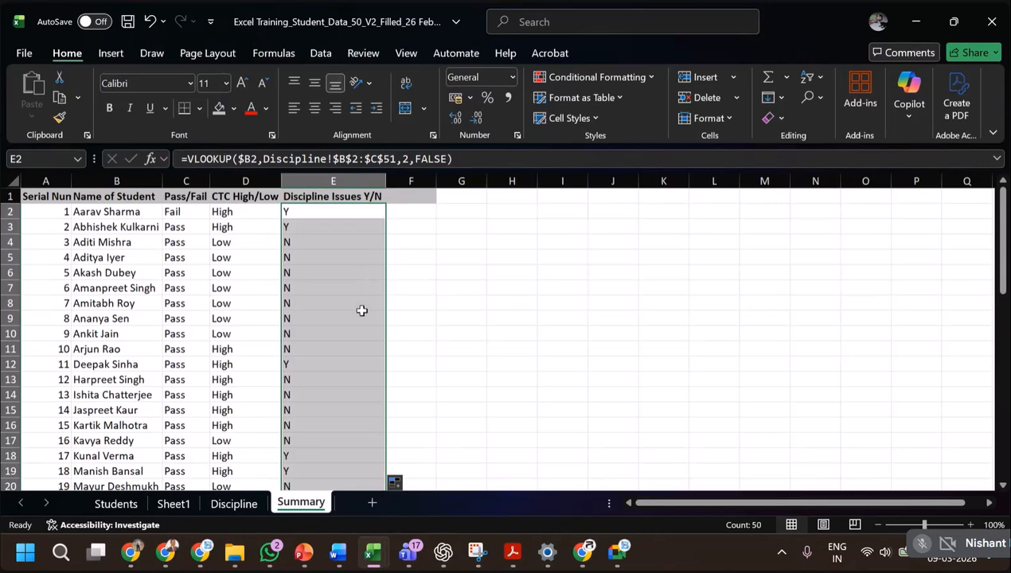
{"action": "scroll", "coordinate": [361, 310], "scroll_direction": "down", "scroll_amount": 12}
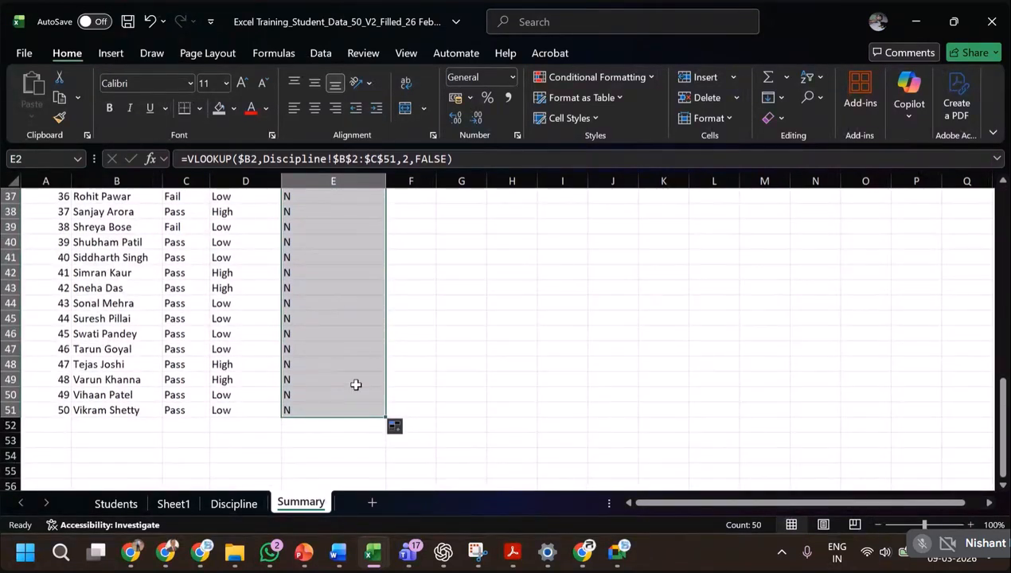
{"action": "scroll", "coordinate": [356, 384], "scroll_direction": "up", "scroll_amount": 12}
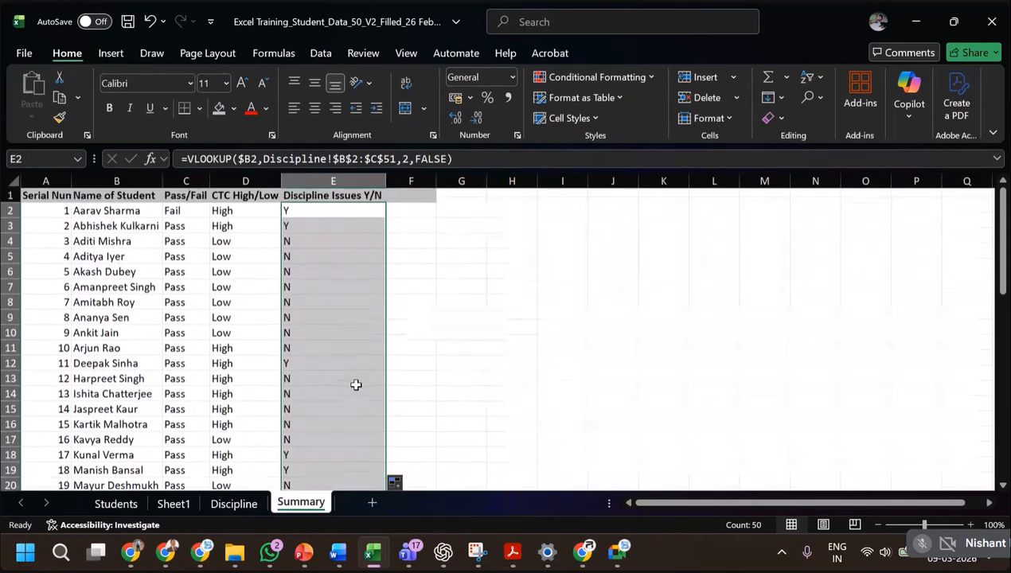
Review the CTC High/Low and Discipline Issues lookup formulas, and examine the source columns on the Students sheet.
{"action": "left_click", "coordinate": [348, 301]}
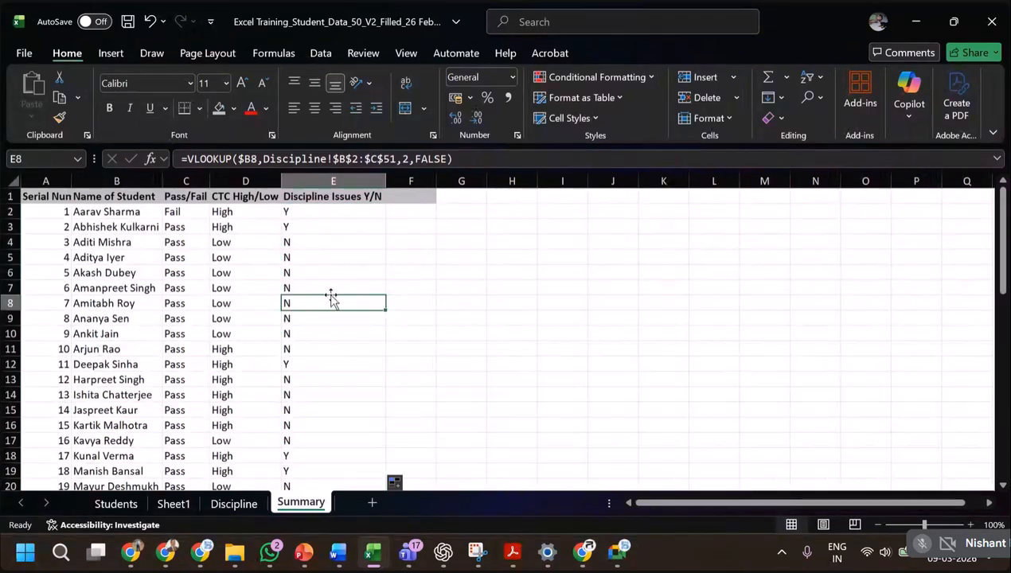
{"action": "left_click", "coordinate": [222, 228]}
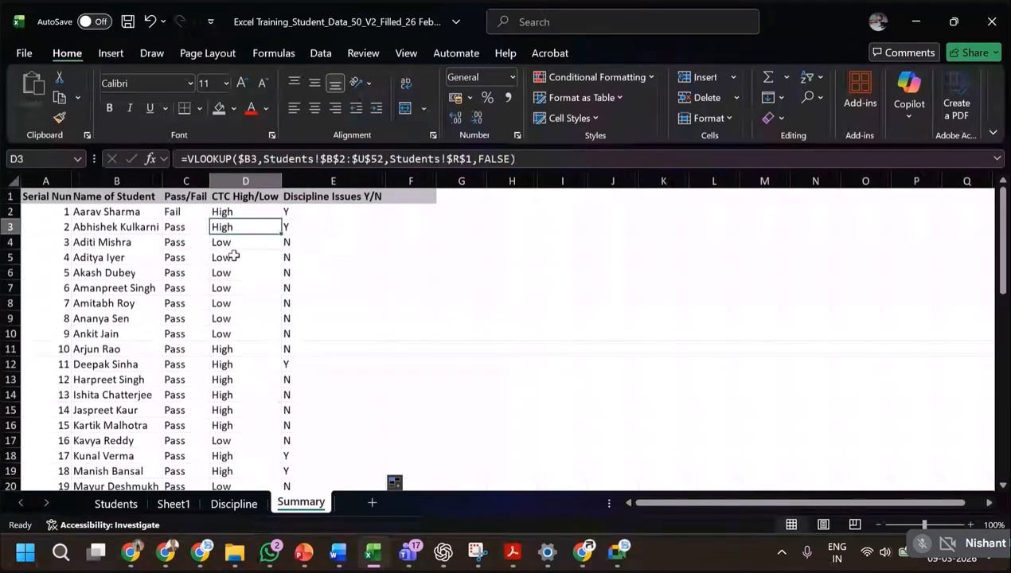
{"action": "left_click", "coordinate": [232, 243]}
{"action": "left_click", "coordinate": [294, 245]}
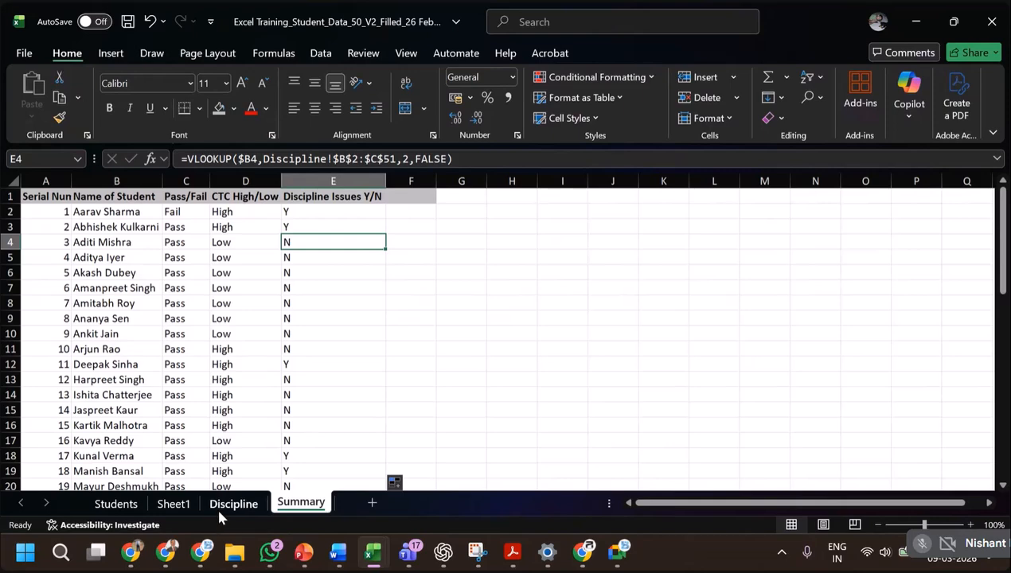
{"action": "left_click", "coordinate": [116, 509]}
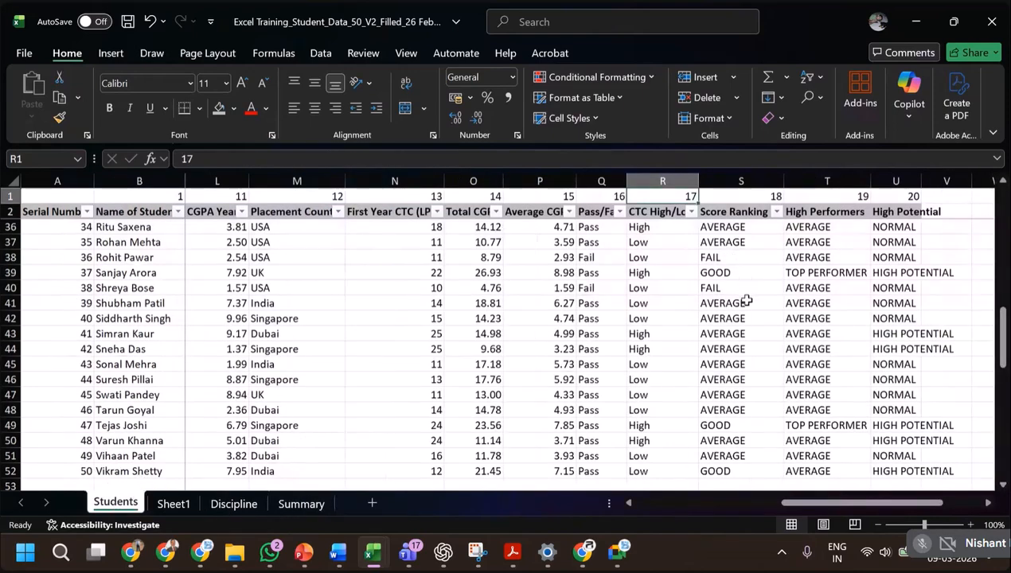
{"action": "left_click_drag", "start_coordinate": [832, 500], "coordinate": [629, 508]}
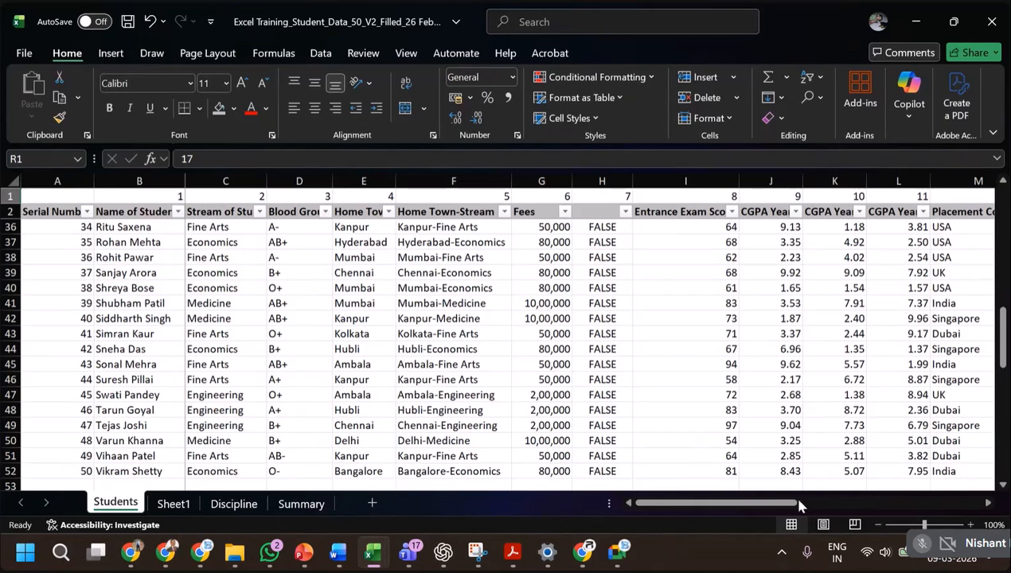
{"action": "mouse_move", "coordinate": [800, 507]}
{"action": "left_mouse_down"}
{"action": "mouse_move", "coordinate": [973, 504]}
{"action": "mouse_move", "coordinate": [796, 503]}
{"action": "left_mouse_up"}
Rename the Summary sheet as VLOOKUP.
{"action": "left_click", "coordinate": [303, 504]}
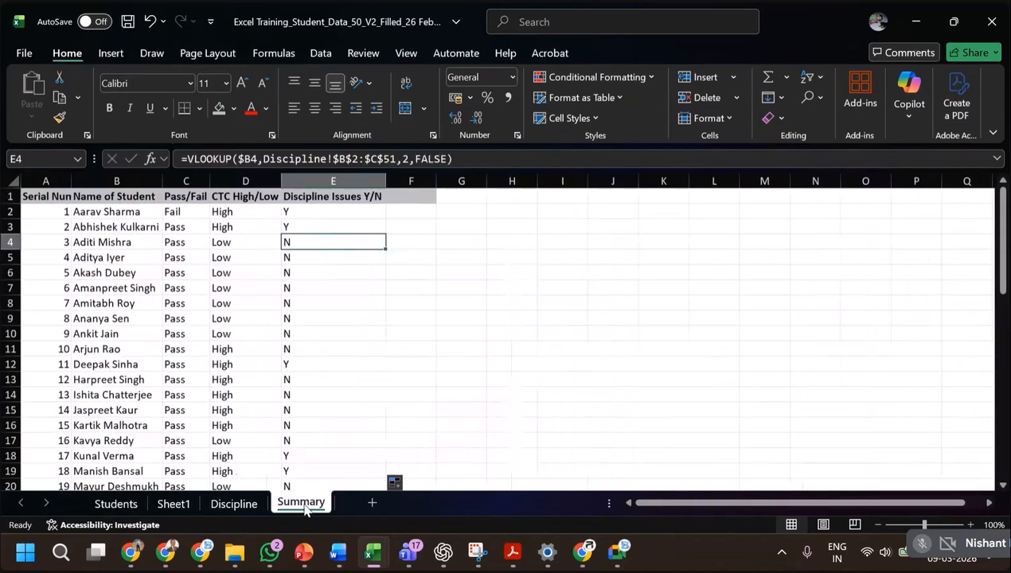
{"action": "type", "text": "VLOO"}
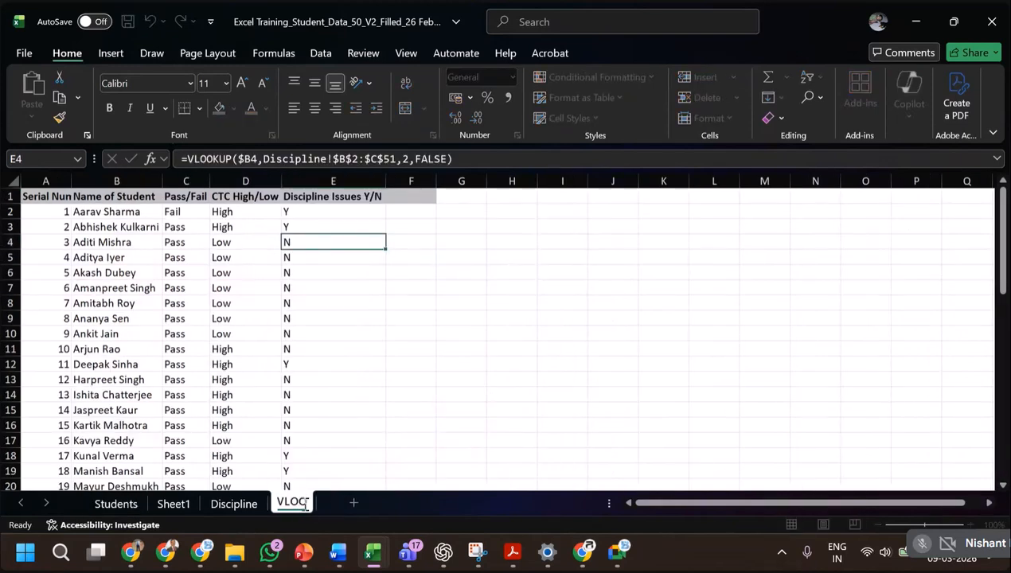
{"action": "type", "text": "K"}
{"action": "type", "text": "UPO"}
{"action": "key", "text": "BackSpace"}
{"action": "key", "text": "Return"}
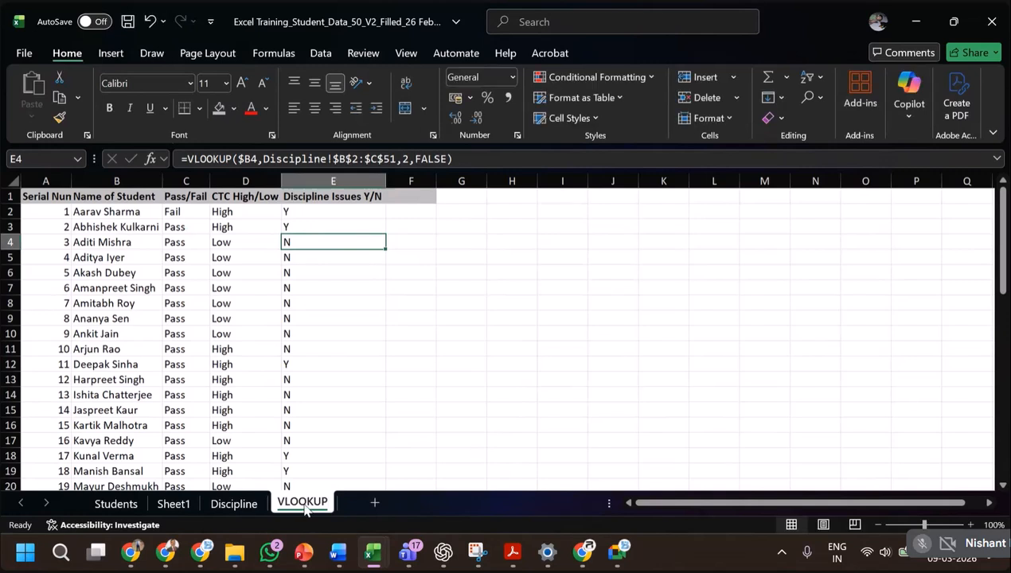
Examine the Pass/Fail and Discipline Issues formulas on the VLOOKUP sheet, and switch to the PowerPoint slide show on lookups.
{"action": "left_click", "coordinate": [283, 376]}
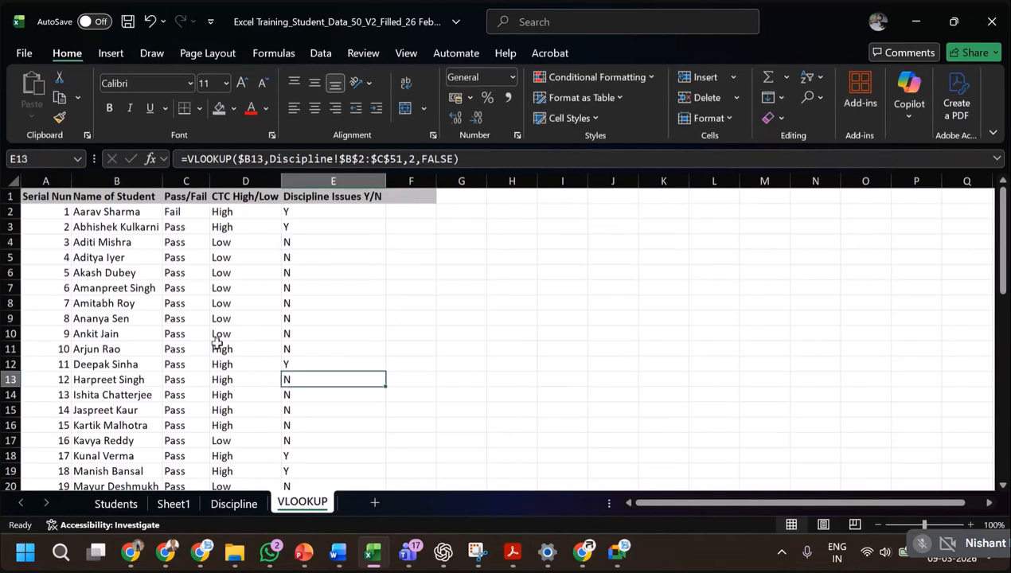
{"action": "left_click", "coordinate": [172, 320]}
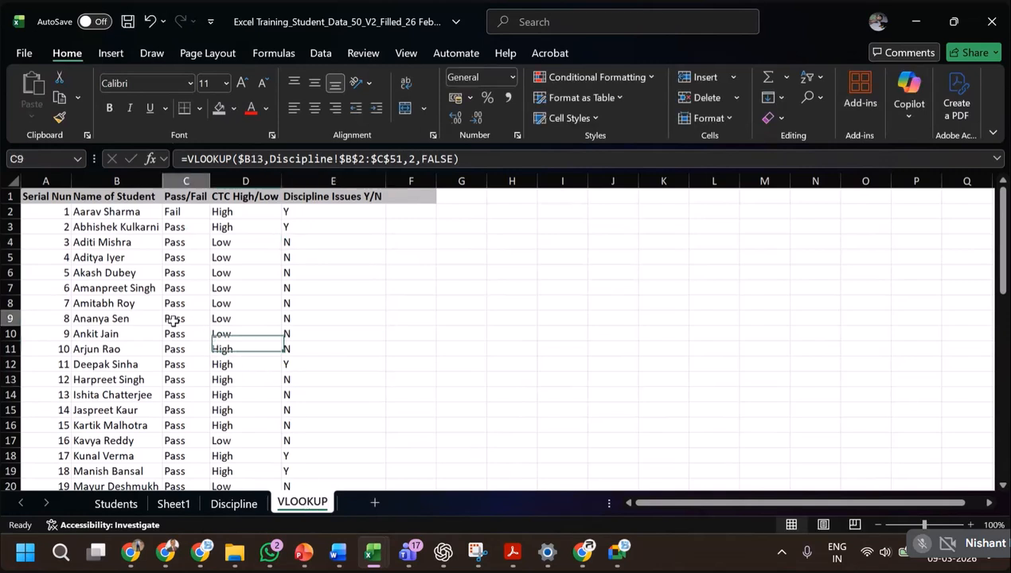
{"action": "left_click", "coordinate": [137, 244]}
{"action": "left_click", "coordinate": [178, 249]}
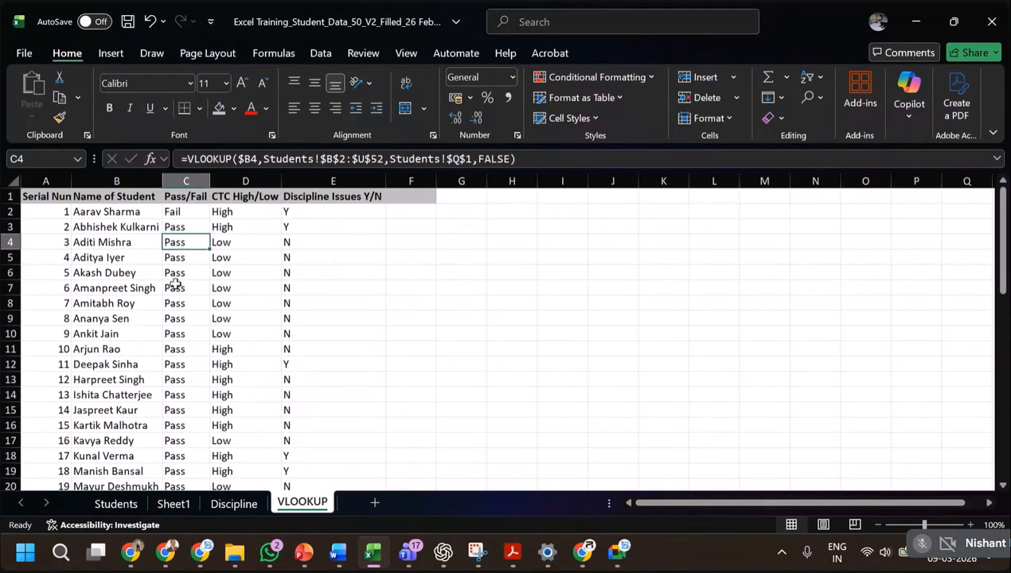
{"action": "left_click", "coordinate": [117, 244]}
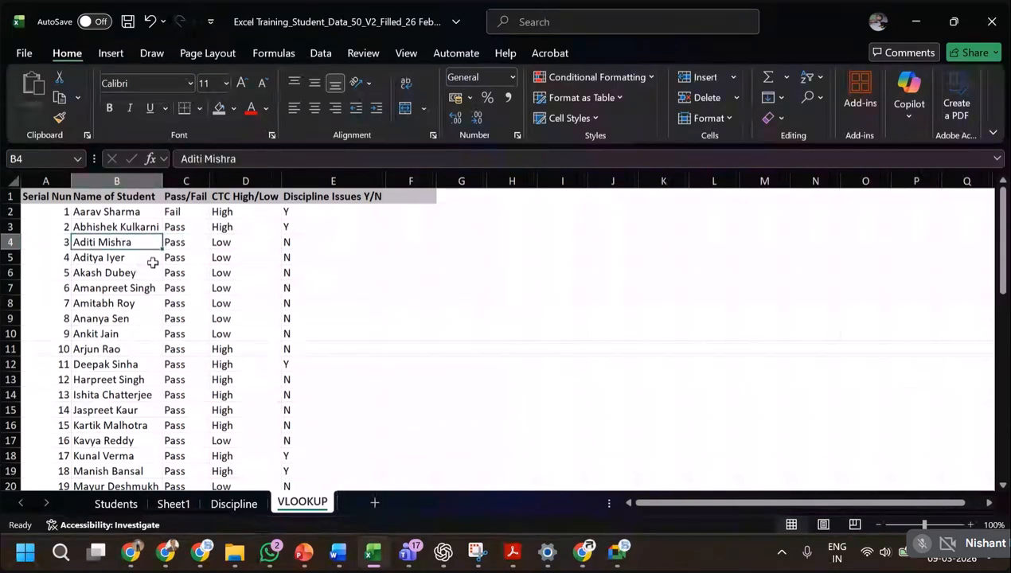
{"action": "left_click", "coordinate": [172, 245]}
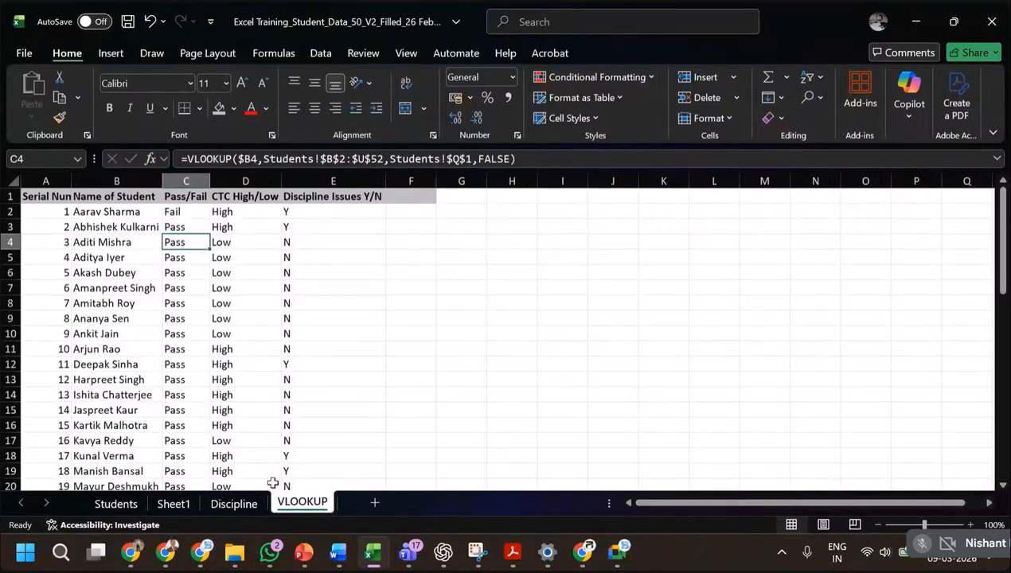
{"action": "key", "text": "alt+Tab"}
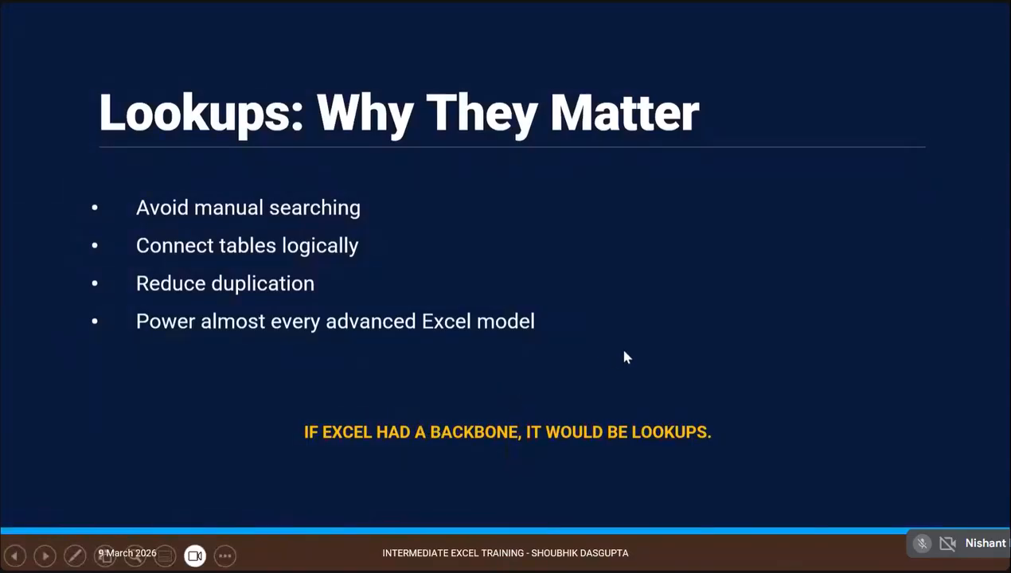
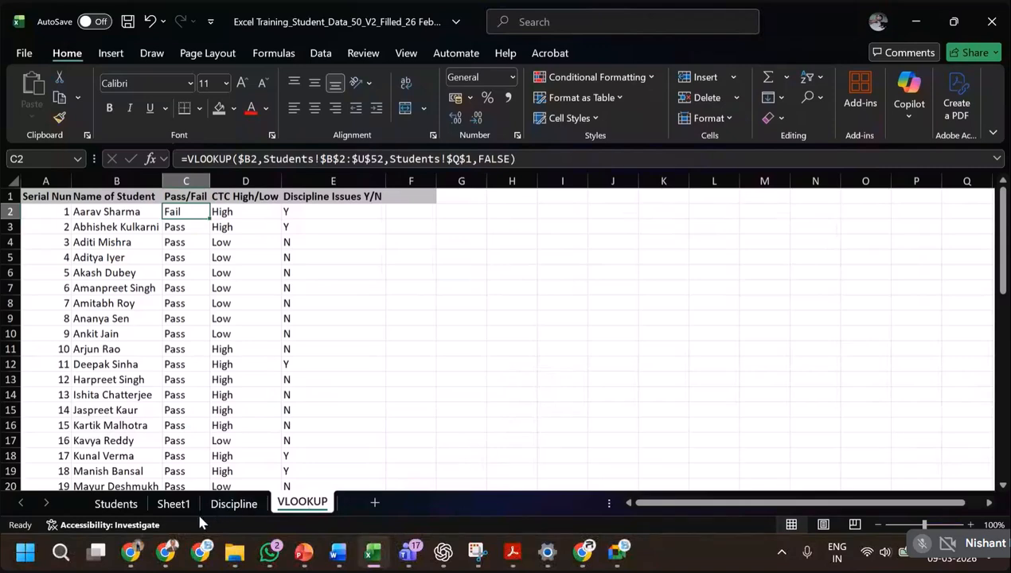
On the Students sheet, fill the blank header cell between Fees and Entrance Exam Score with "Random".
{"action": "left_click", "coordinate": [125, 506]}
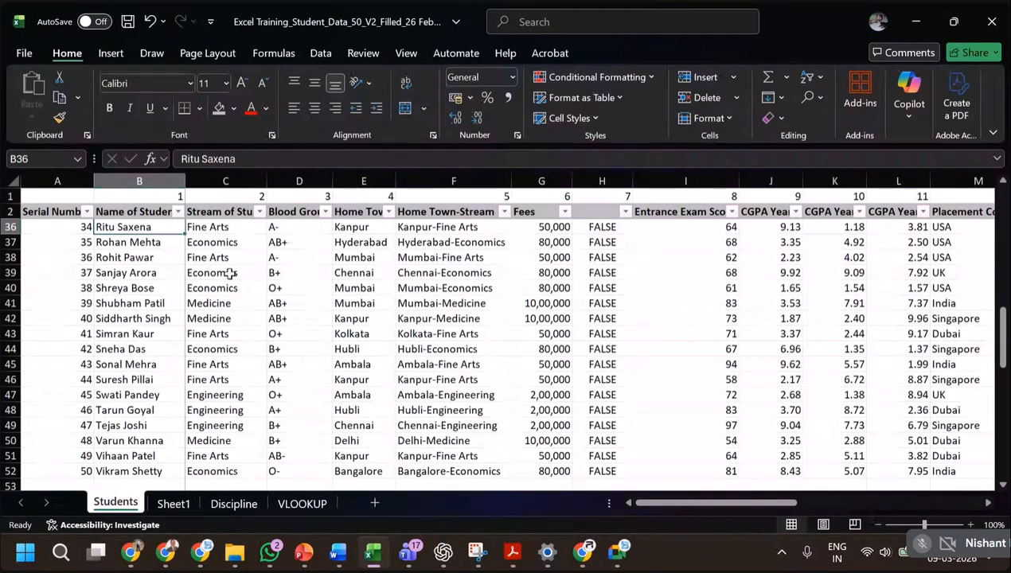
{"action": "scroll", "coordinate": [400, 266], "scroll_direction": "up", "scroll_amount": 11}
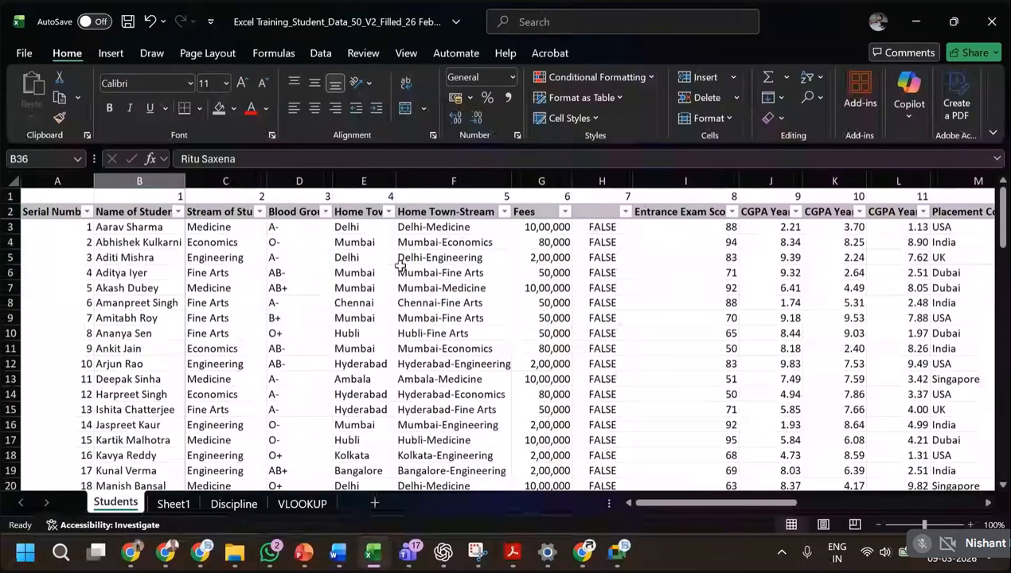
{"action": "left_click", "coordinate": [68, 222]}
{"action": "key", "text": "ctrl+shift+Right"}
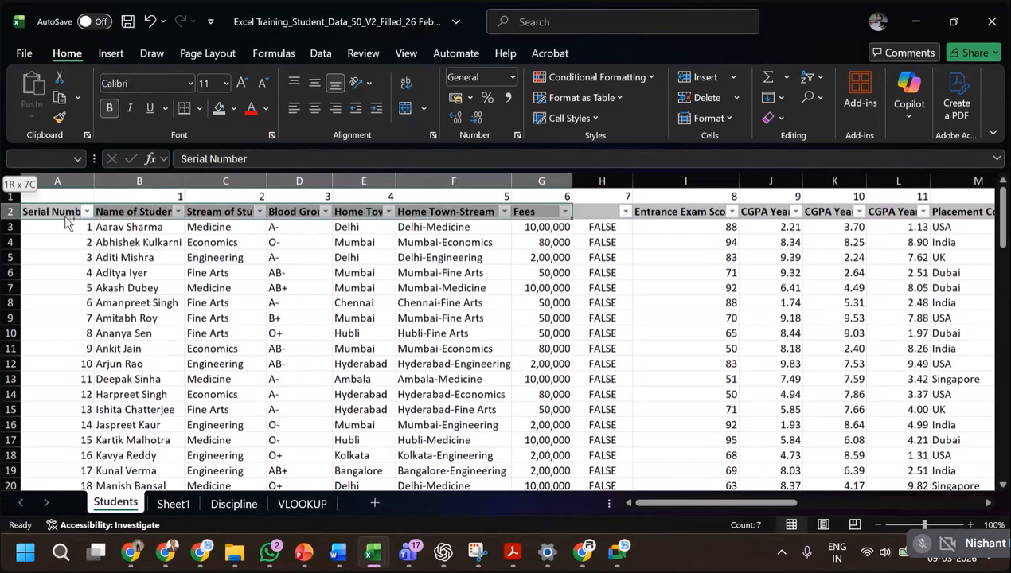
{"action": "left_click", "coordinate": [607, 212]}
{"action": "scroll", "coordinate": [689, 400], "scroll_direction": "down", "scroll_amount": 1}
{"action": "scroll", "coordinate": [690, 400], "scroll_direction": "down", "scroll_amount": 3}
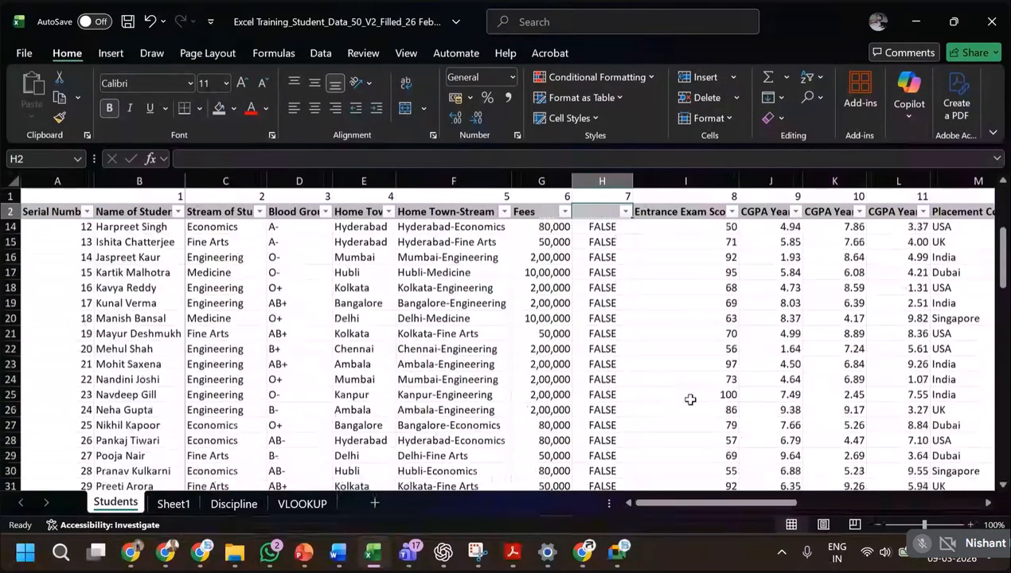
{"action": "scroll", "coordinate": [689, 399], "scroll_direction": "up", "scroll_amount": 4}
{"action": "left_click", "coordinate": [596, 183]}
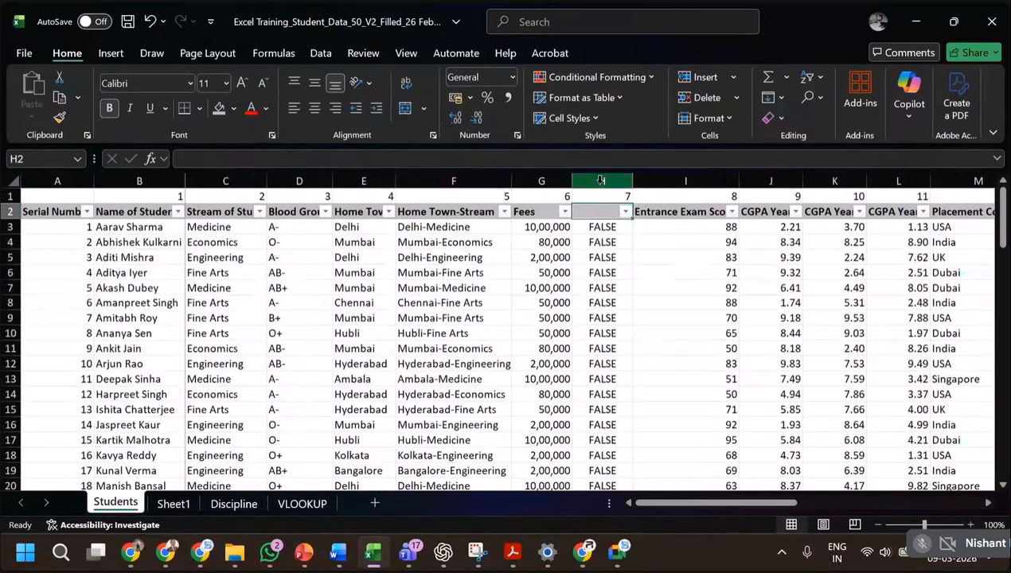
{"action": "left_click", "coordinate": [599, 212]}
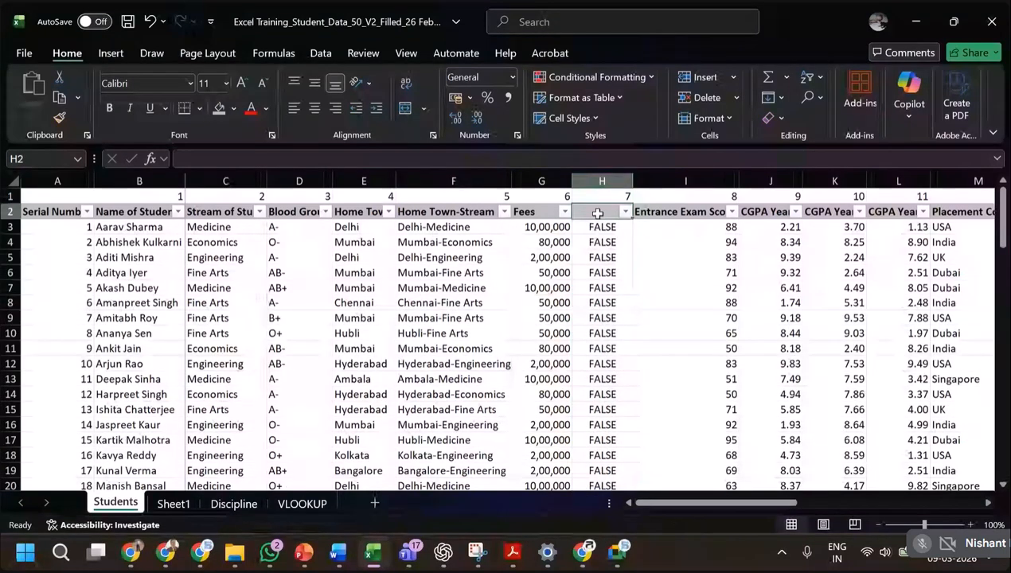
{"action": "type", "text": "Random"}
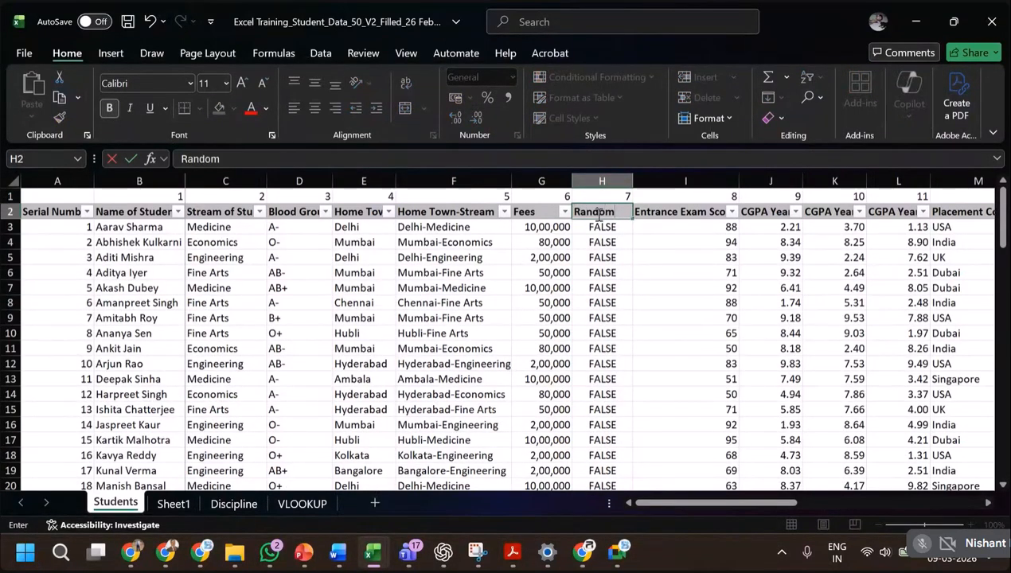
{"action": "key", "text": "Return"}
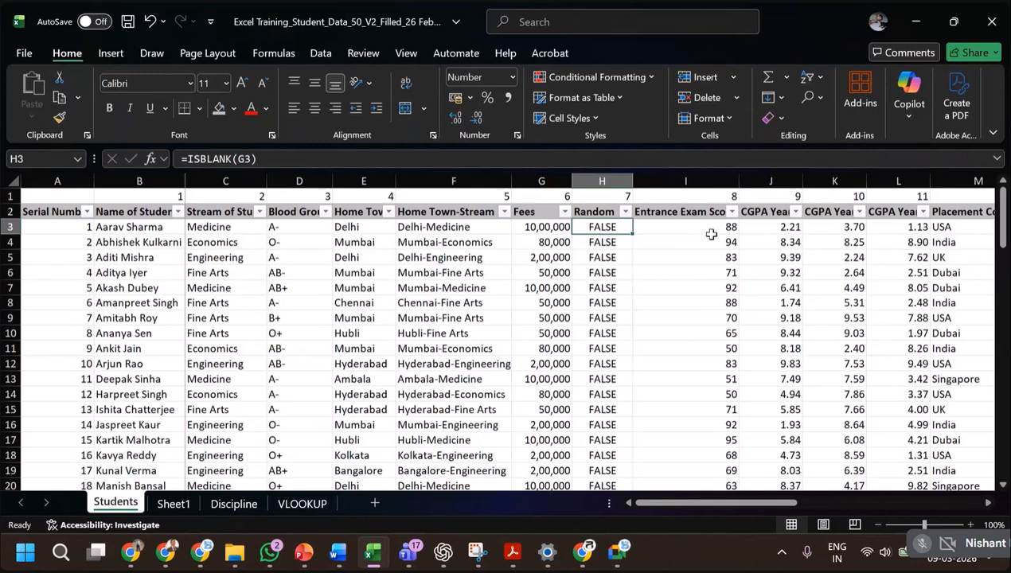
Select the entire student table including its header row and open the custom sort settings.
{"action": "key", "text": "Up"}
{"action": "key", "text": "ctrl+Left"}
{"action": "key", "text": "ctrl+shift+Right"}
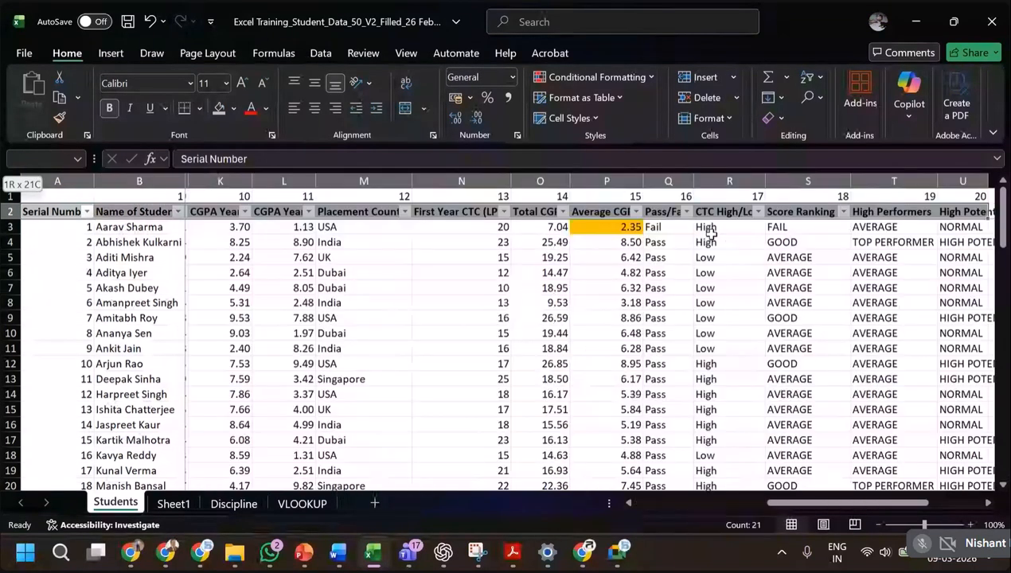
{"action": "key", "text": "ctrl+shift+Down"}
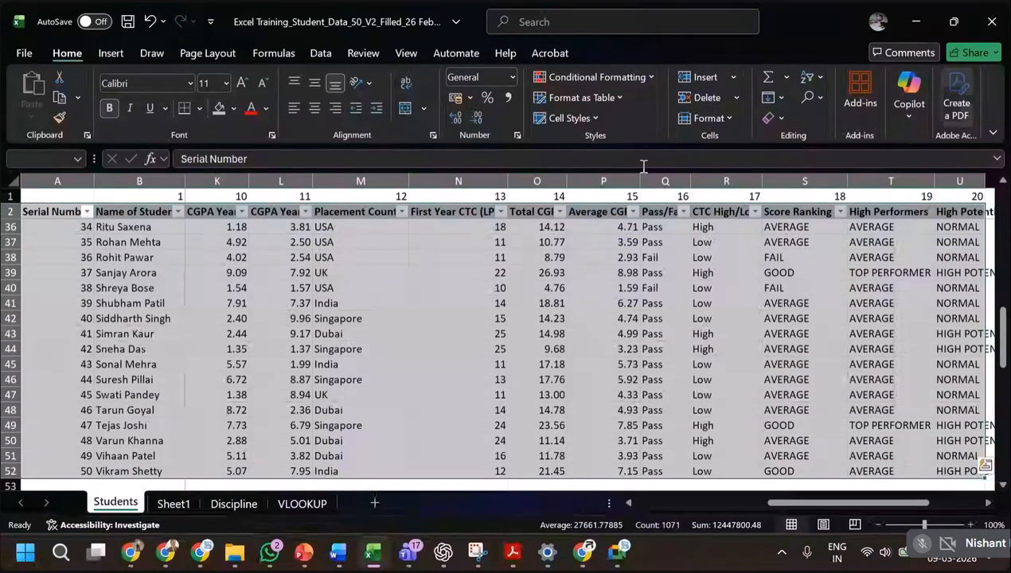
{"action": "left_click", "coordinate": [327, 56]}
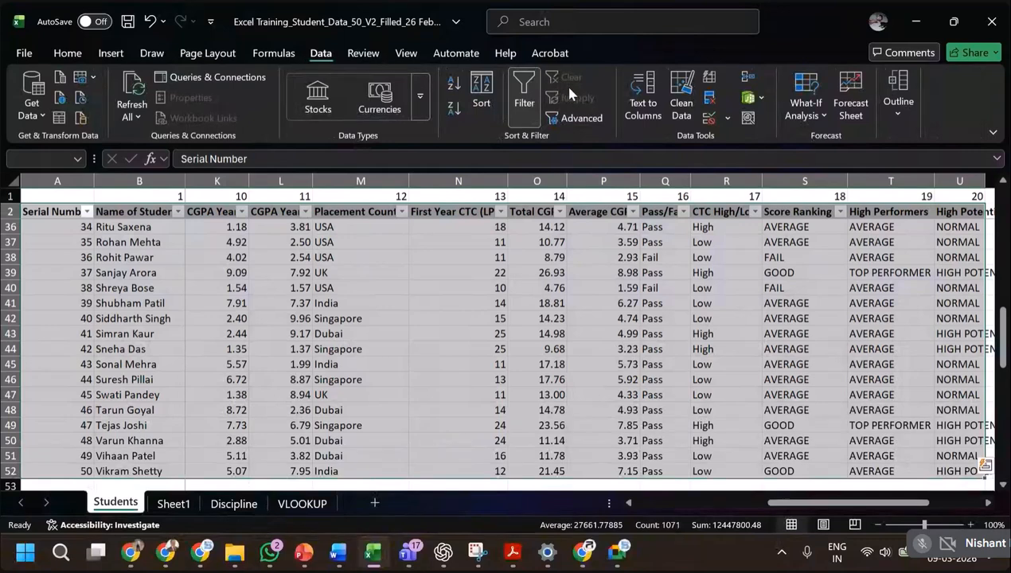
{"action": "left_click", "coordinate": [482, 110]}
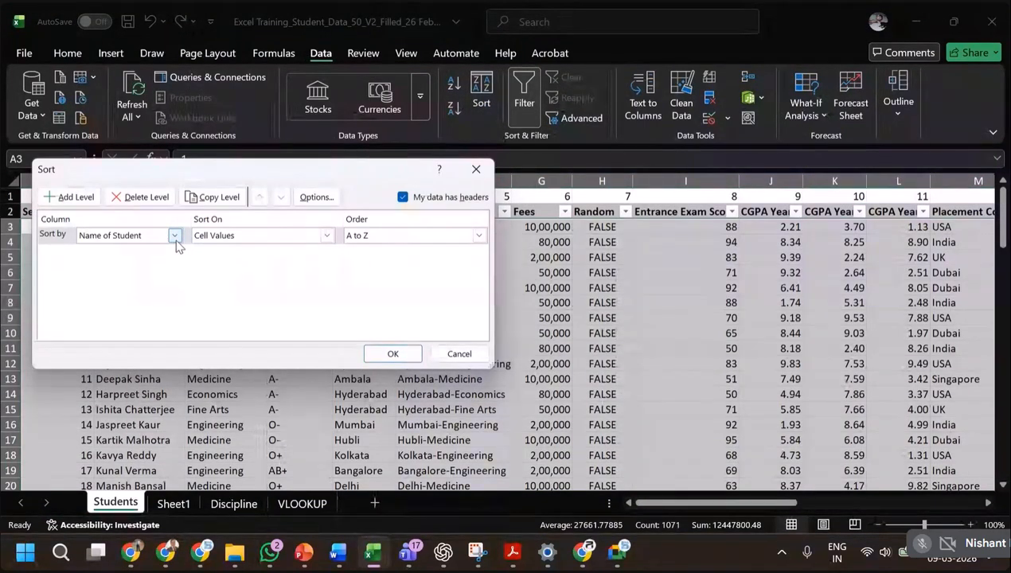
Sort by Name of Student, then Stream of Study, both A to Z, then Entrance Exam Score largest to smallest, and undo the sort.
{"action": "left_click", "coordinate": [68, 197]}
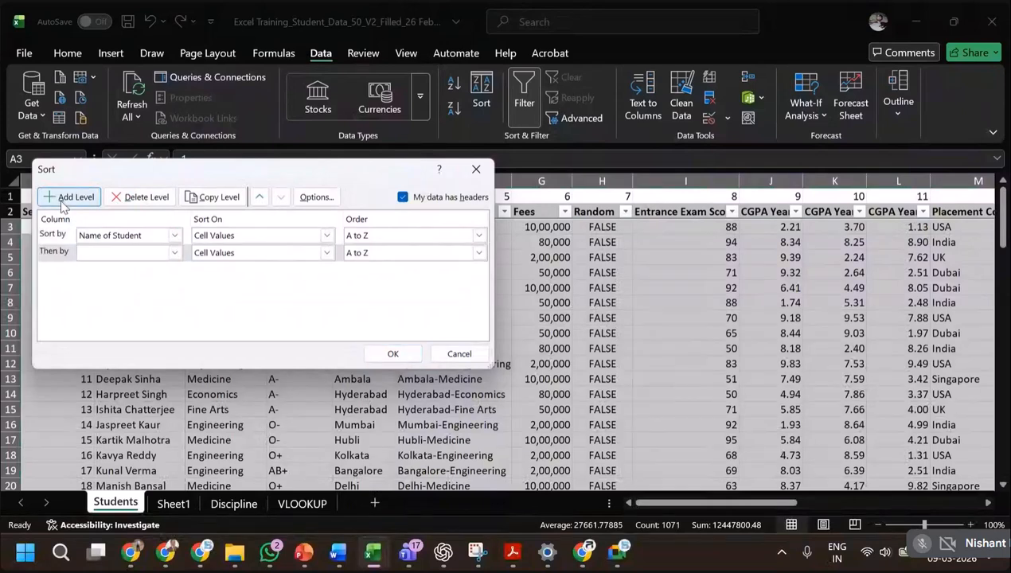
{"action": "left_click", "coordinate": [175, 253]}
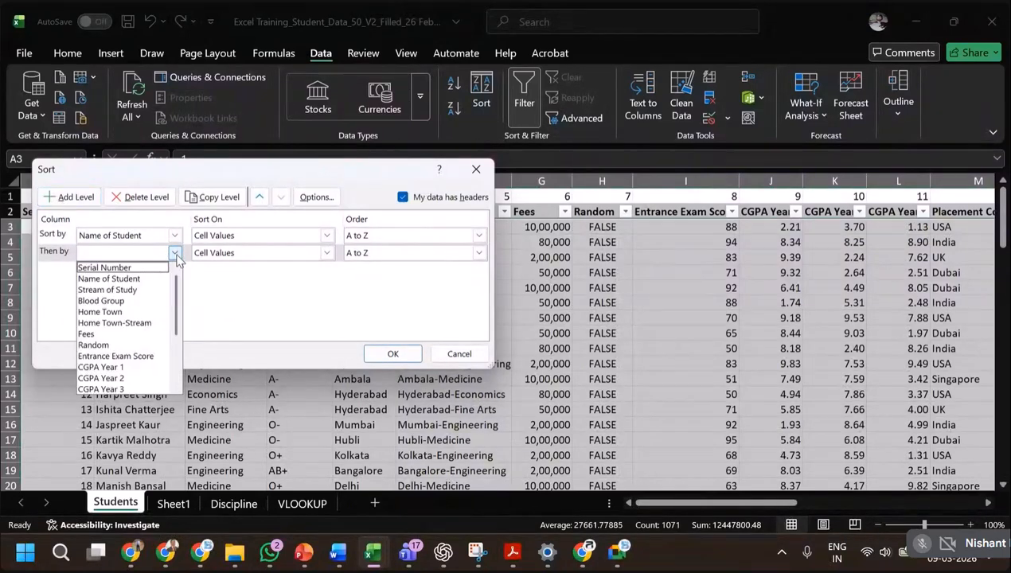
{"action": "left_click", "coordinate": [142, 290]}
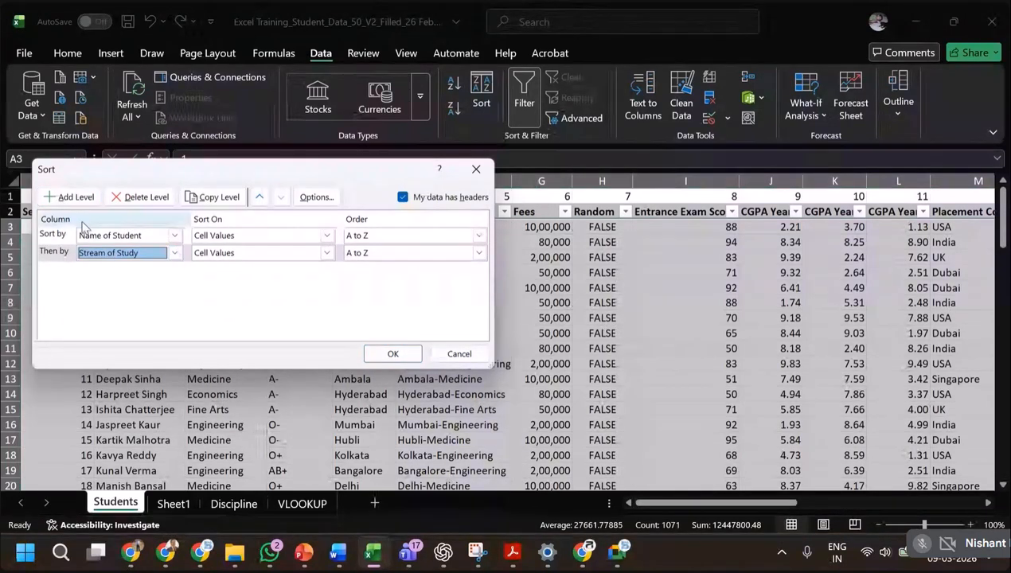
{"action": "left_click", "coordinate": [69, 197]}
{"action": "left_click", "coordinate": [175, 270]}
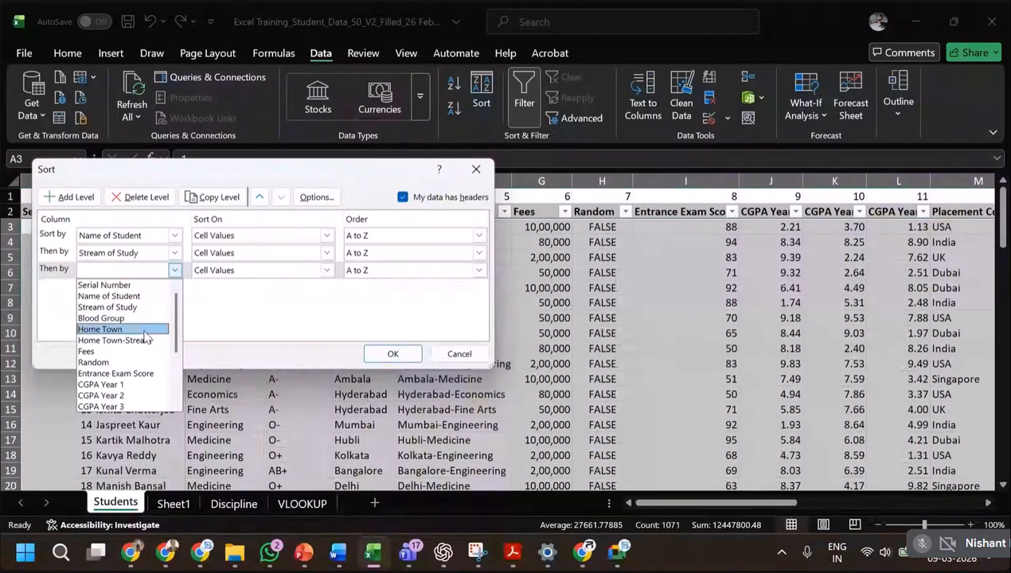
{"action": "left_click", "coordinate": [141, 375]}
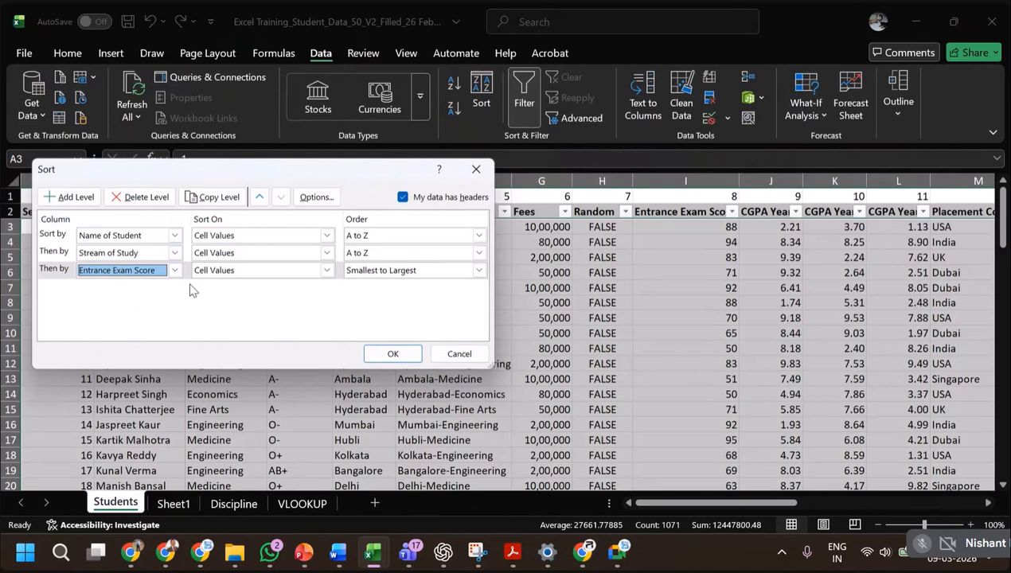
{"action": "left_click", "coordinate": [478, 270]}
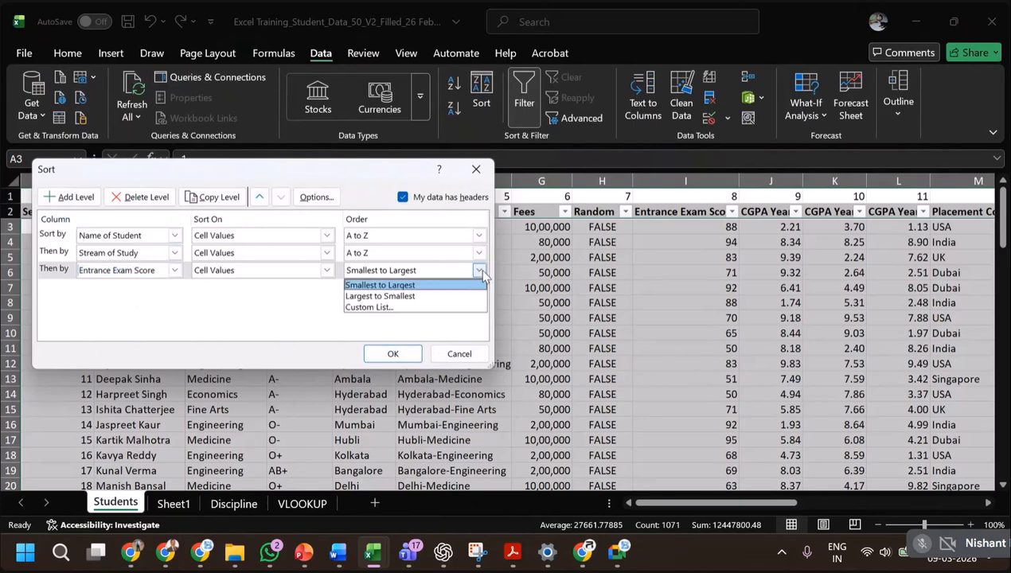
{"action": "left_click", "coordinate": [379, 295]}
{"action": "left_click", "coordinate": [393, 353]}
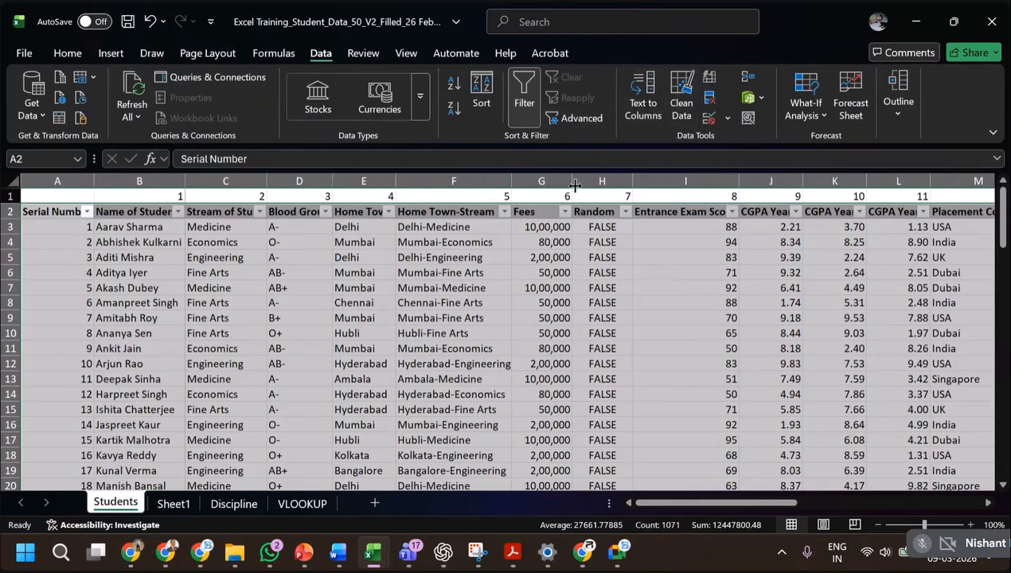
{"action": "key", "text": "ctrl+z"}
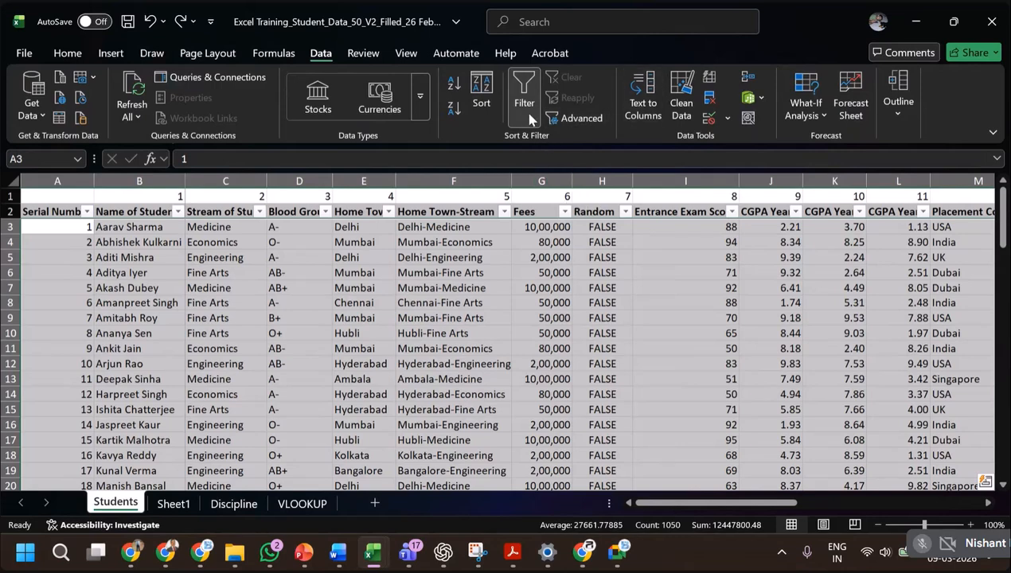
{"action": "left_click", "coordinate": [477, 101]}
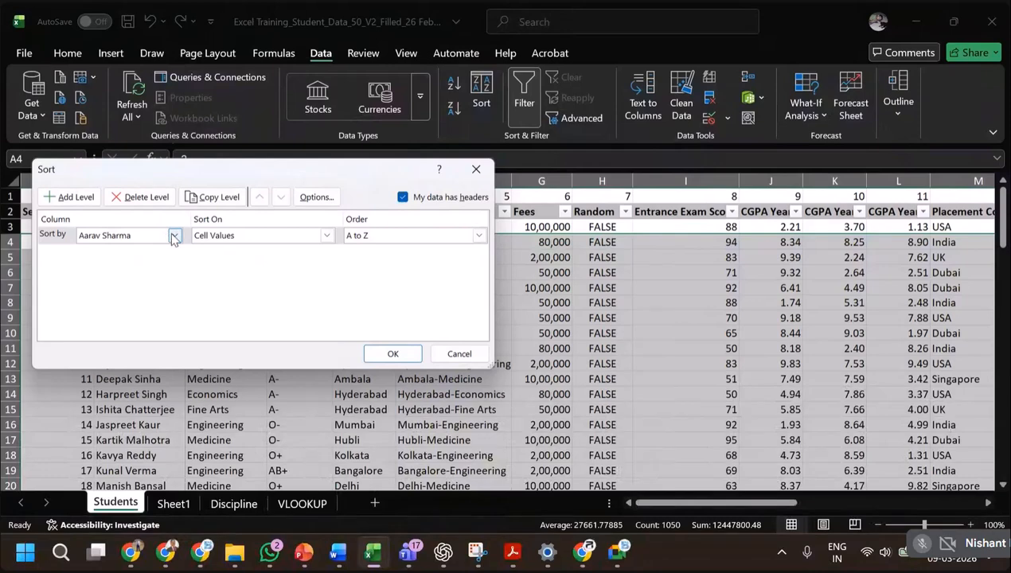
{"action": "left_click", "coordinate": [175, 236]}
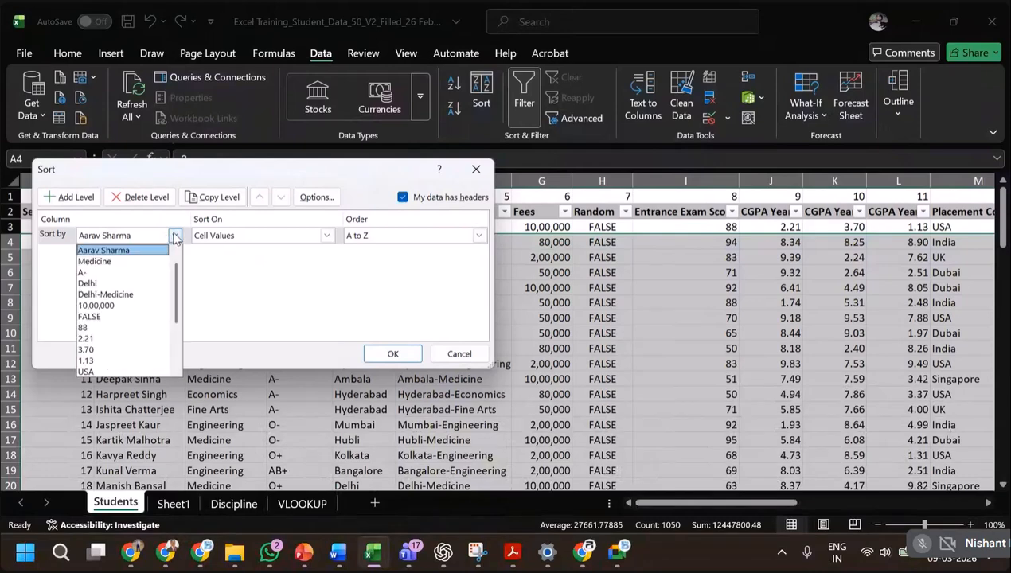
{"action": "left_click", "coordinate": [240, 300]}
{"action": "left_click", "coordinate": [460, 353]}
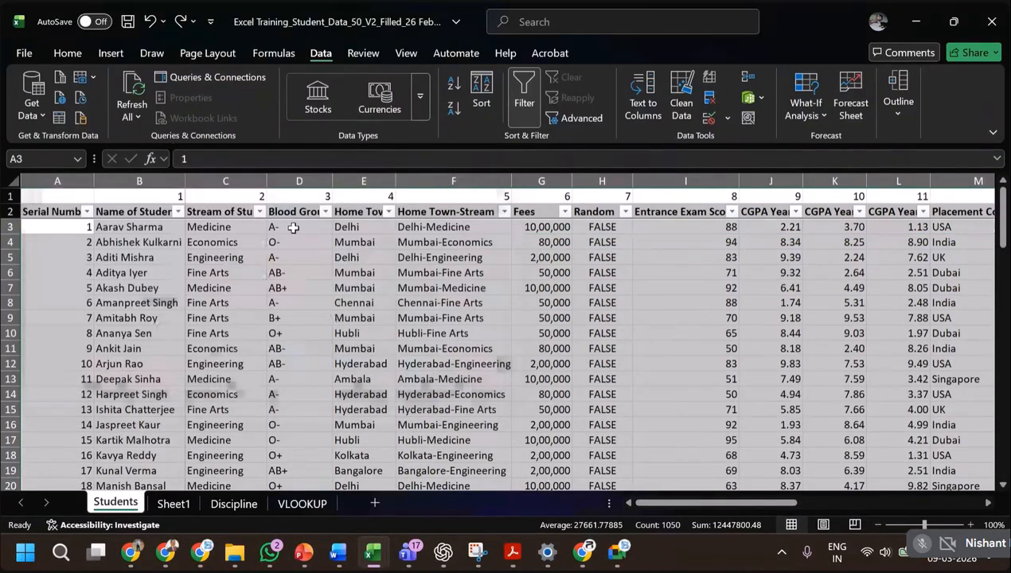
Reselect the full student table with its headers and set Stream of Study, A to Z, as the primary sort key.
{"action": "left_click", "coordinate": [73, 208]}
{"action": "key", "text": "ctrl+shift+Right"}
{"action": "key", "text": "ctrl+shift+Down"}
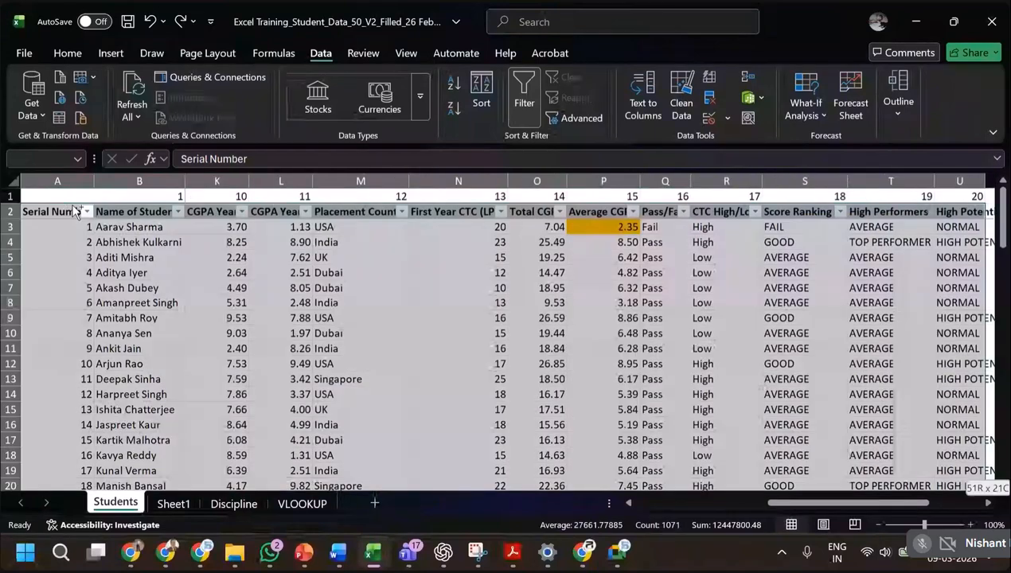
{"action": "left_click", "coordinate": [482, 94]}
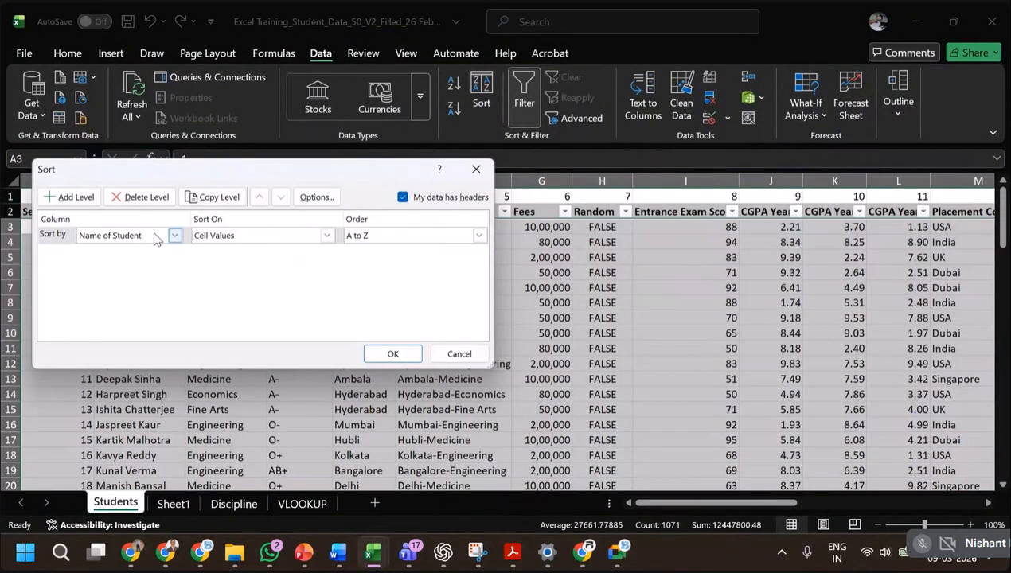
{"action": "left_click", "coordinate": [177, 237]}
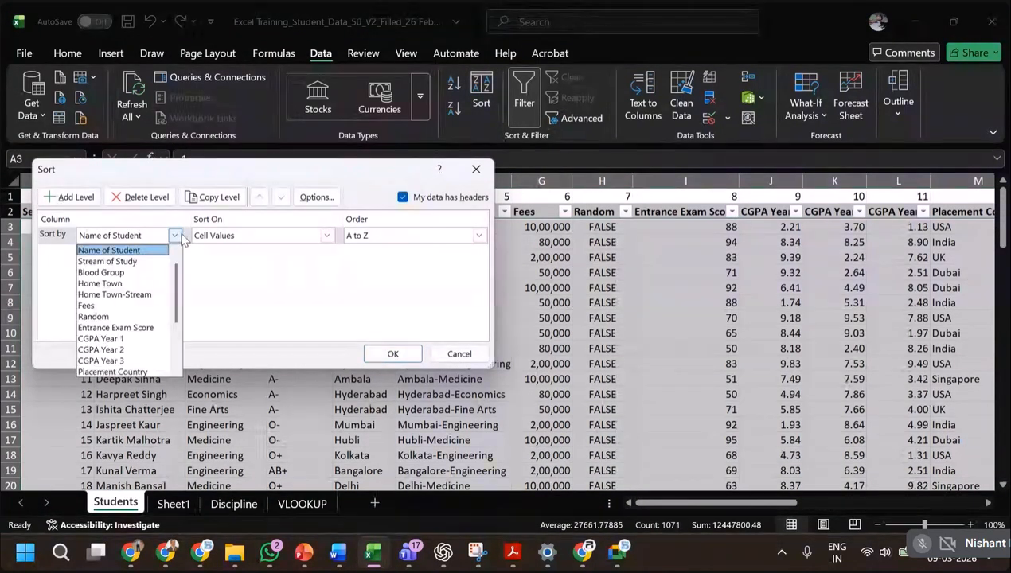
{"action": "left_click", "coordinate": [146, 262]}
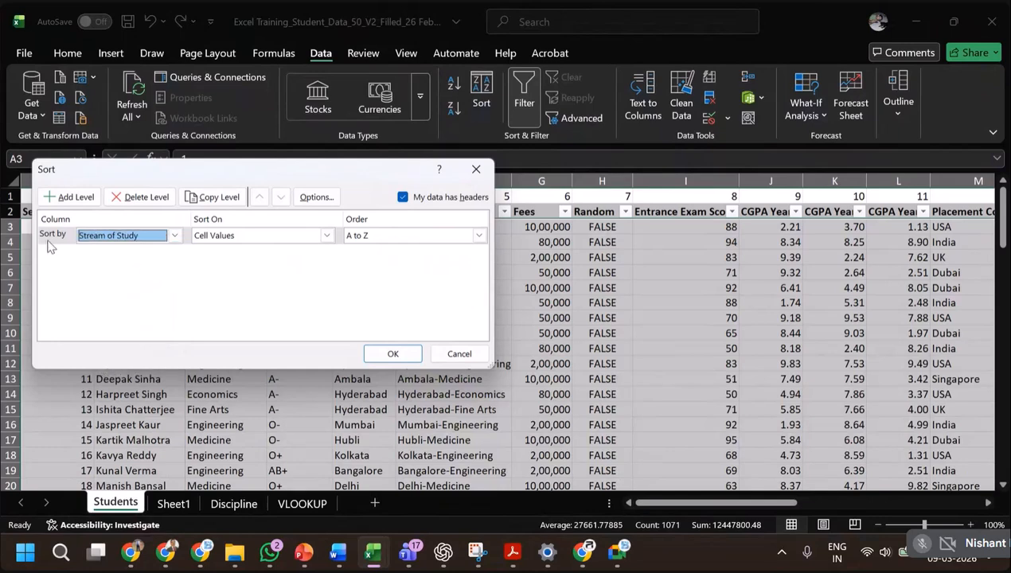
Add Home Town and Name of Student as second and third sort levels, both A to Z, and apply the sort.
{"action": "left_click", "coordinate": [87, 203]}
{"action": "left_click", "coordinate": [175, 253]}
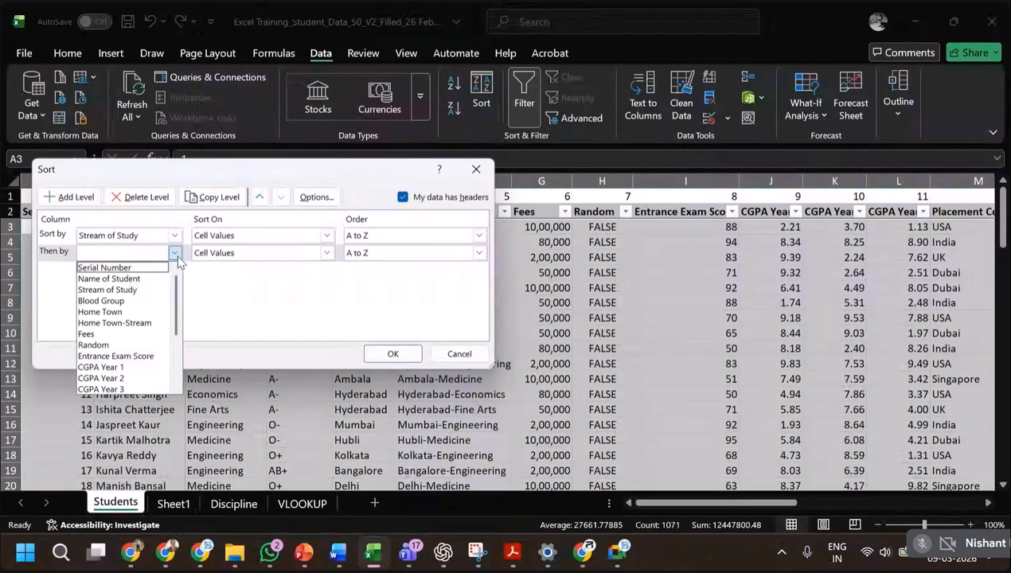
{"action": "left_click", "coordinate": [137, 312]}
{"action": "left_click", "coordinate": [70, 197]}
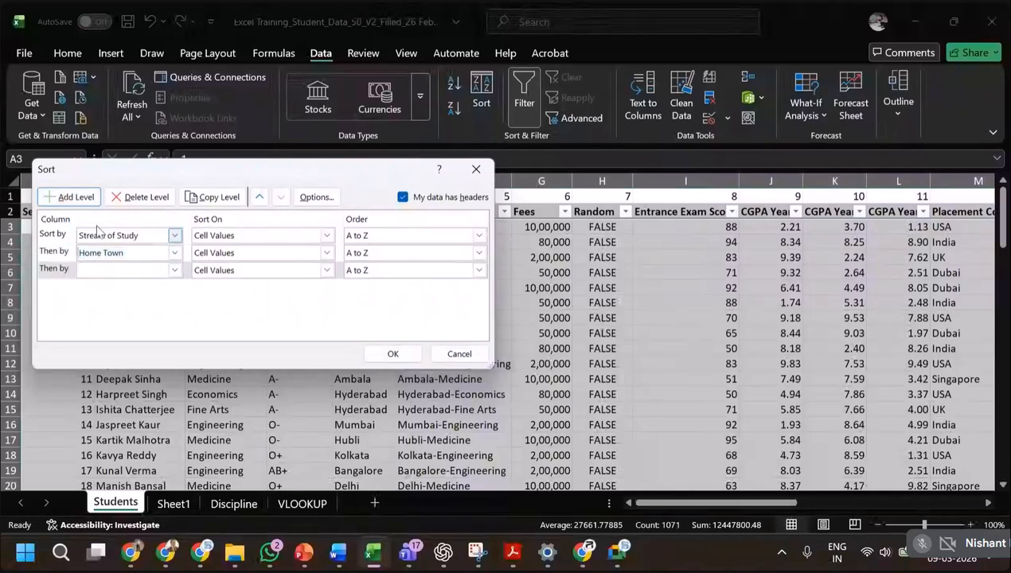
{"action": "left_click", "coordinate": [174, 270]}
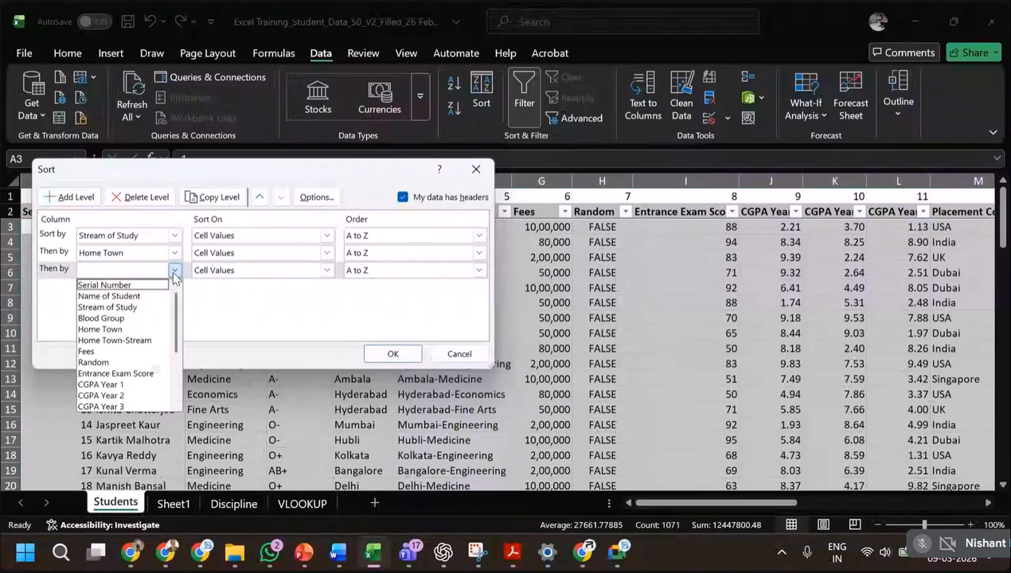
{"action": "left_click", "coordinate": [119, 296]}
{"action": "left_click", "coordinate": [390, 353]}
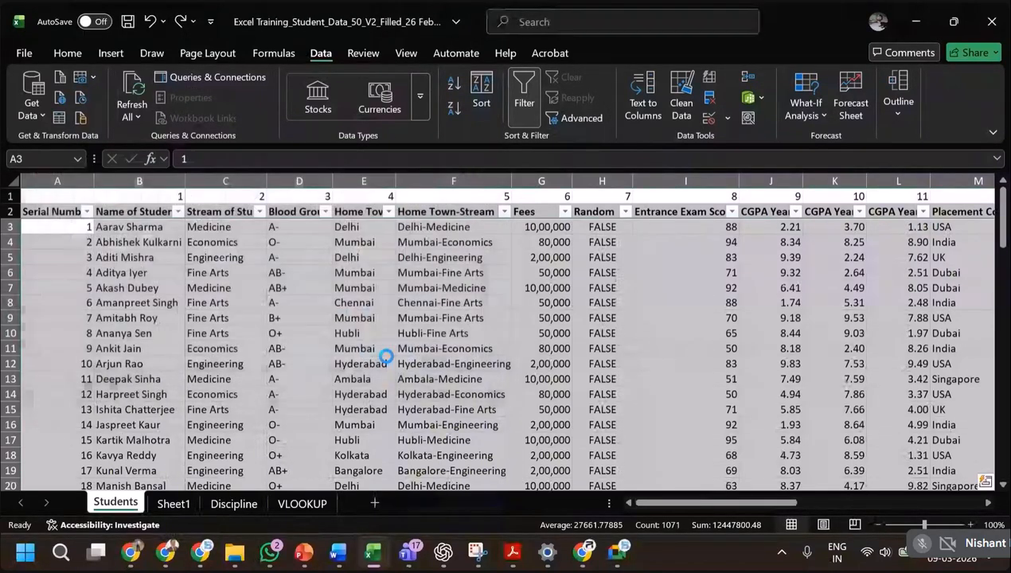
Check the row order in the Stream of Study, Home Town and Name of Student columns, and undo the multi-level sort.
{"action": "left_click_drag", "start_coordinate": [235, 231], "coordinate": [227, 407]}
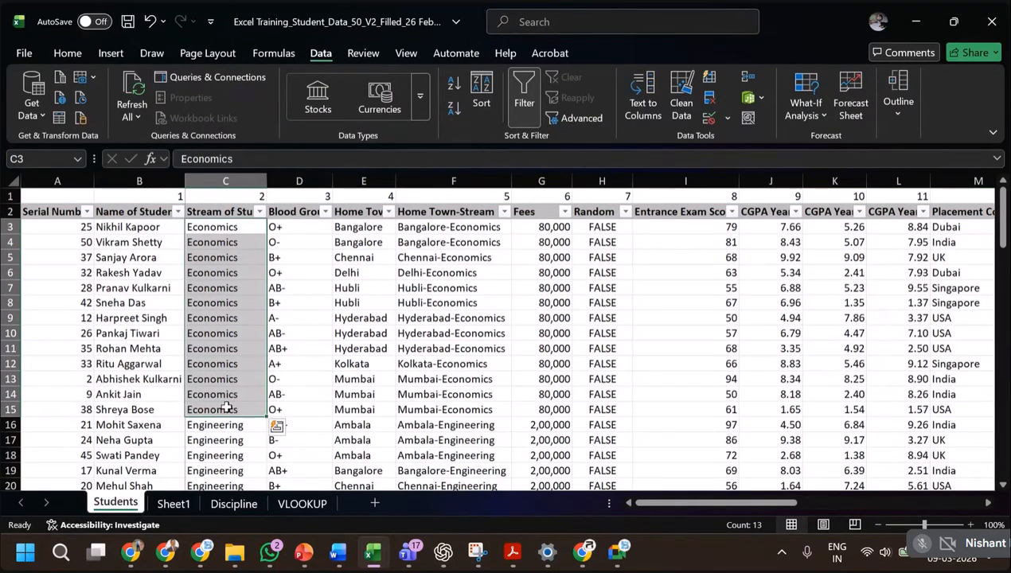
{"action": "scroll", "coordinate": [227, 410], "scroll_direction": "down", "scroll_amount": 5}
{"action": "scroll", "coordinate": [227, 414], "scroll_direction": "up", "scroll_amount": 5}
{"action": "left_click_drag", "start_coordinate": [374, 230], "coordinate": [362, 381]}
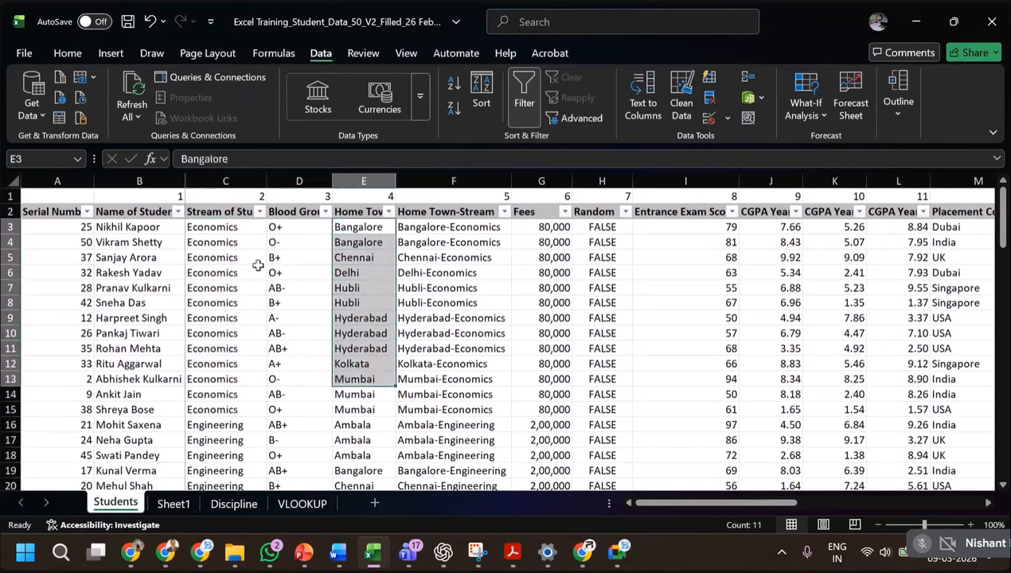
{"action": "left_click_drag", "start_coordinate": [162, 230], "coordinate": [156, 363]}
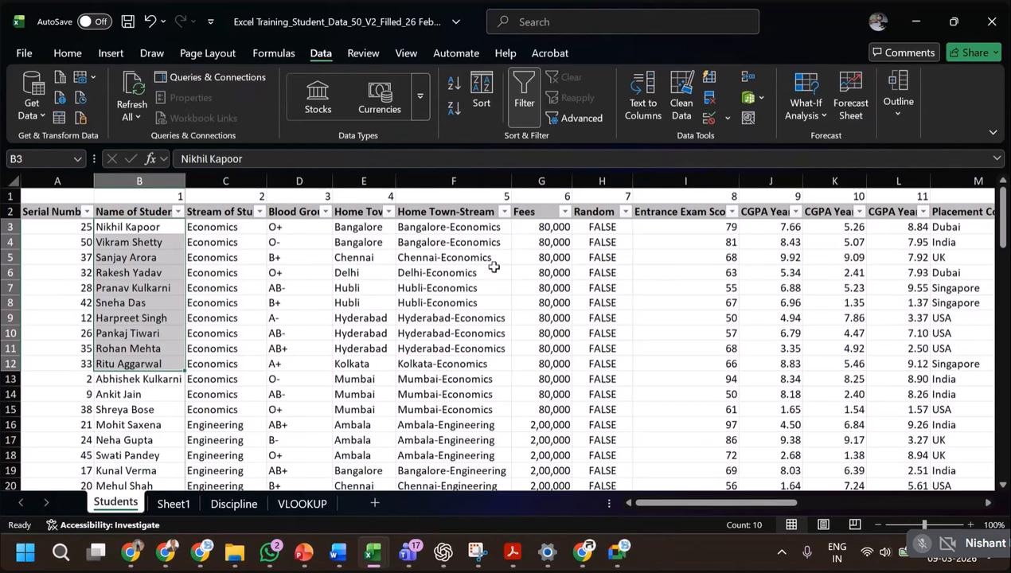
{"action": "key", "text": "ctrl+z"}
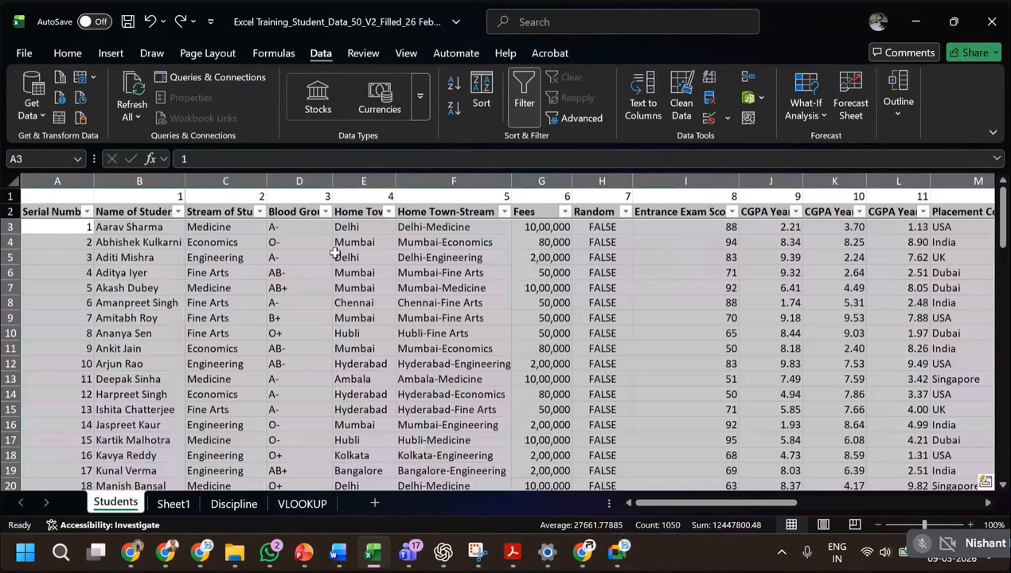
Select the full student table from the Serial Number header and choose Stream of Study, A to Z, as the first custom sort key.
{"action": "left_click", "coordinate": [69, 209]}
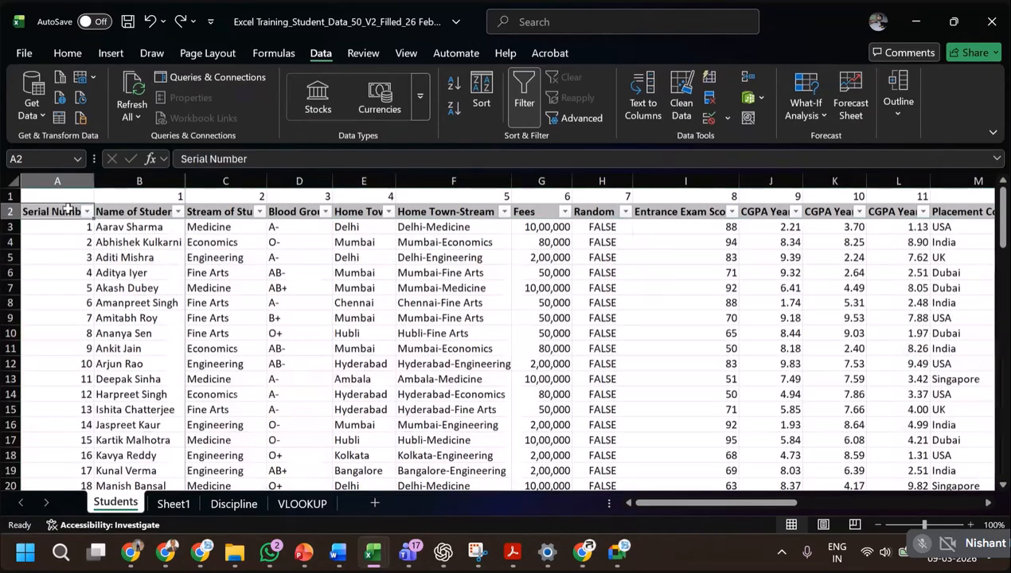
{"action": "key", "text": "ctrl+shift+Right"}
{"action": "key", "text": "ctrl+shift+Down"}
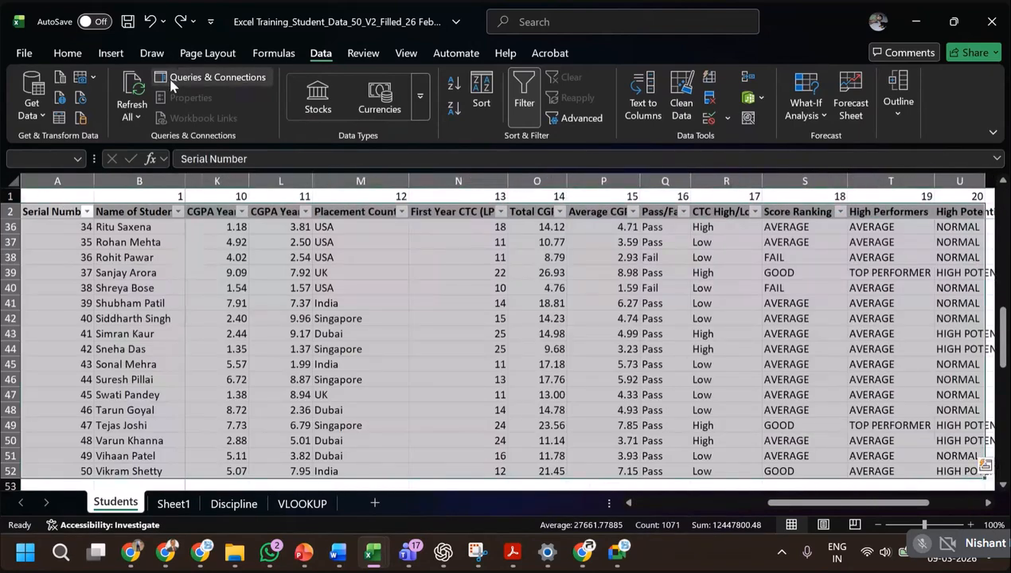
{"action": "left_click", "coordinate": [480, 97]}
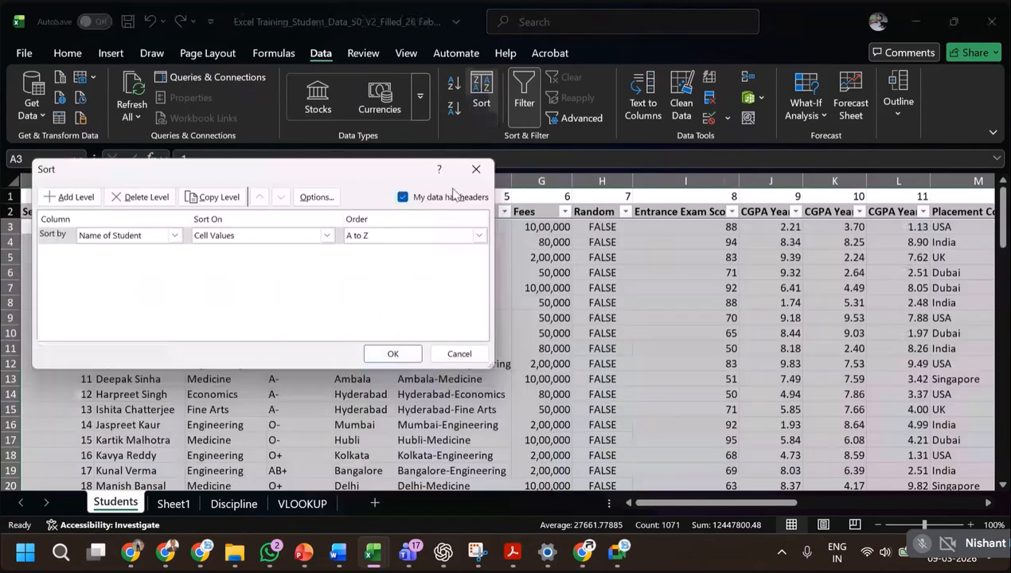
{"action": "left_click", "coordinate": [174, 236]}
{"action": "left_click", "coordinate": [120, 261]}
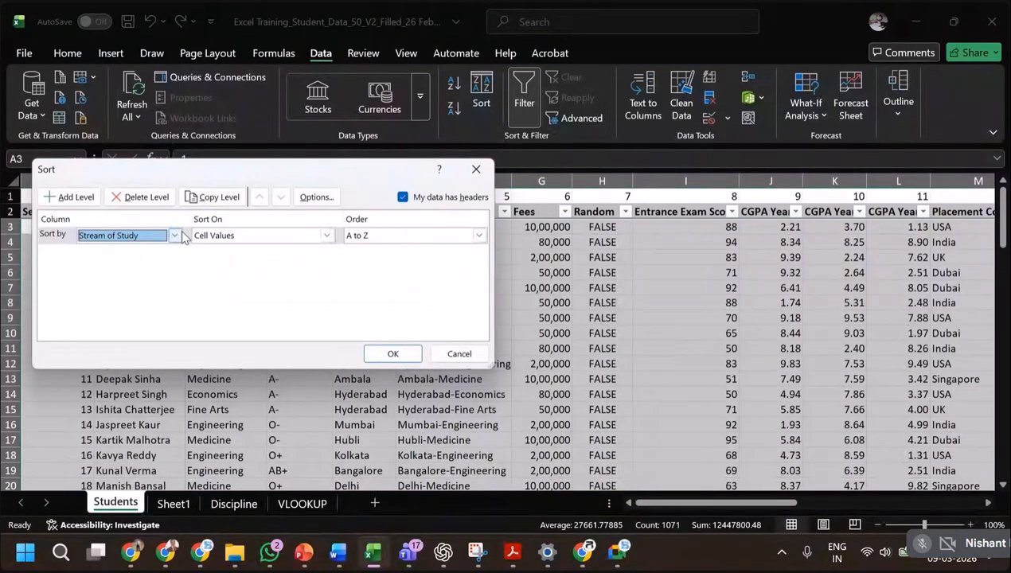
Add Average CGPA, largest to smallest, as the second sort level and apply the sort.
{"action": "left_click", "coordinate": [90, 199]}
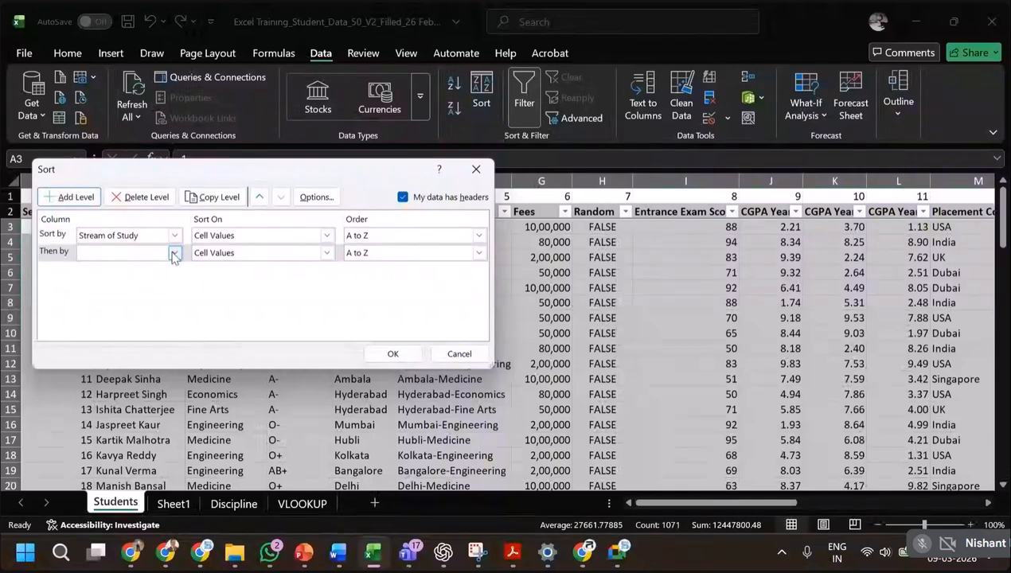
{"action": "left_click", "coordinate": [173, 252]}
{"action": "scroll", "coordinate": [132, 350], "scroll_direction": "down", "scroll_amount": 1}
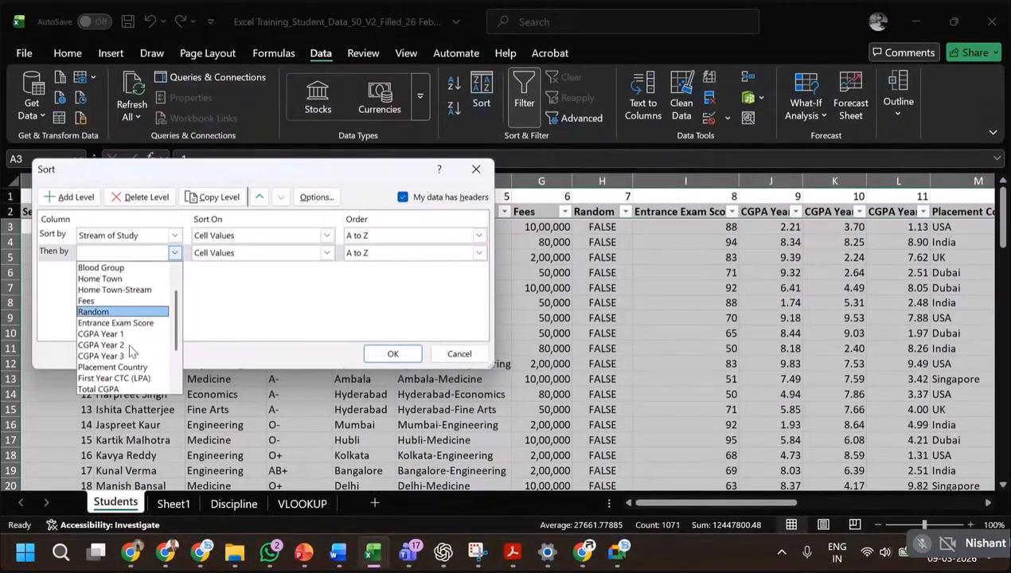
{"action": "scroll", "coordinate": [127, 355], "scroll_direction": "down", "scroll_amount": 1}
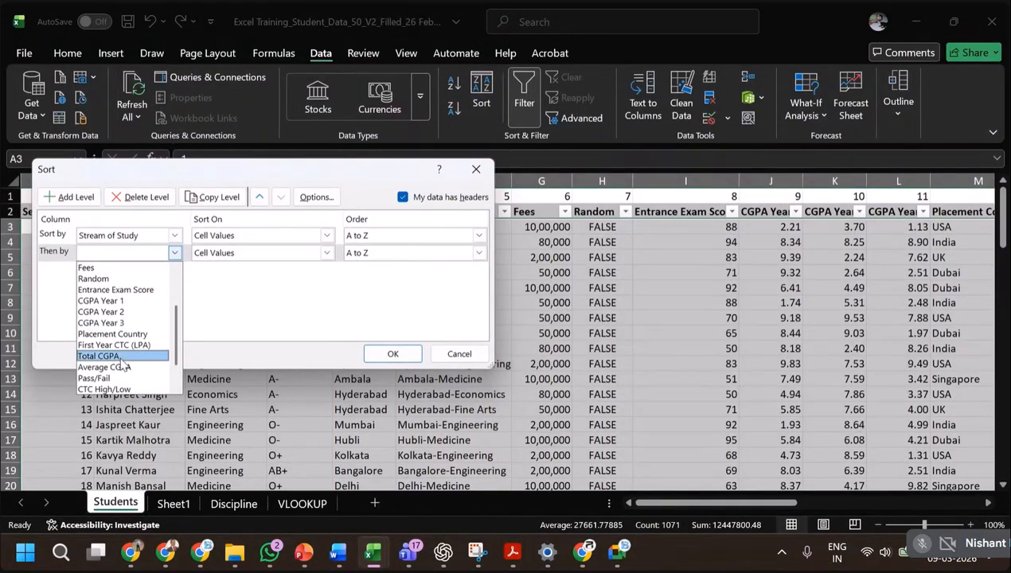
{"action": "left_click", "coordinate": [124, 371]}
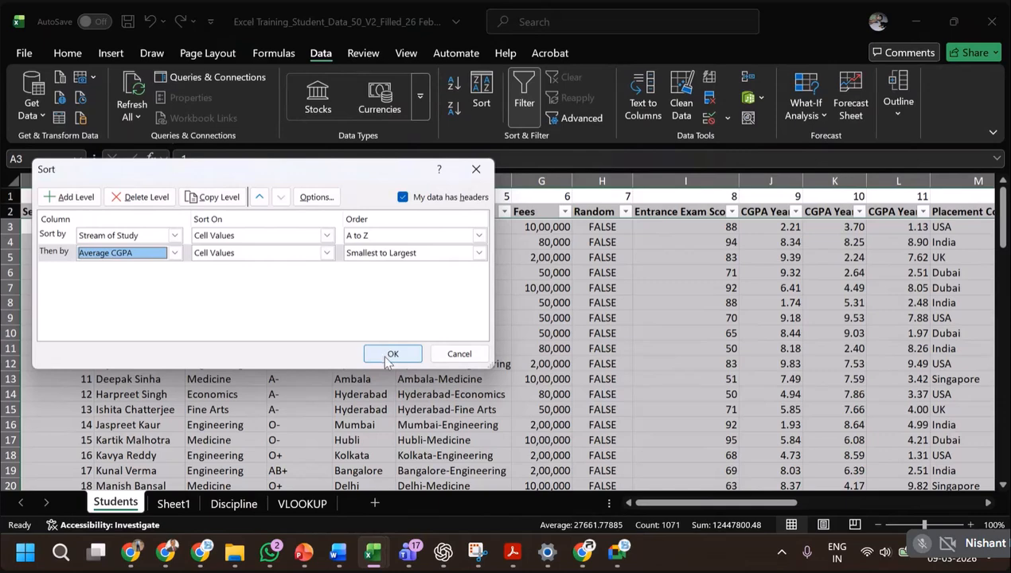
{"action": "left_click", "coordinate": [478, 254]}
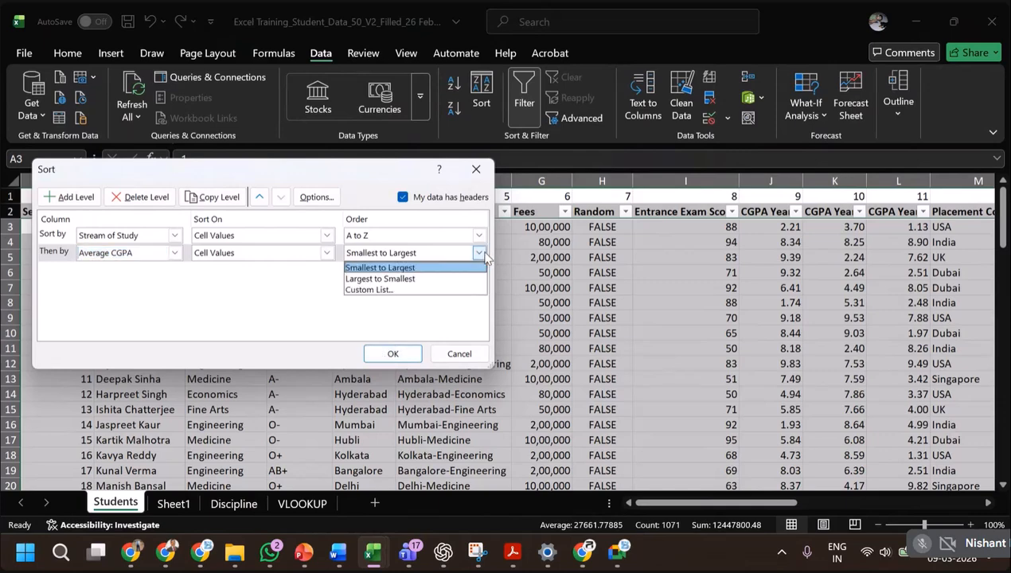
{"action": "left_click", "coordinate": [429, 276]}
{"action": "left_click", "coordinate": [393, 354]}
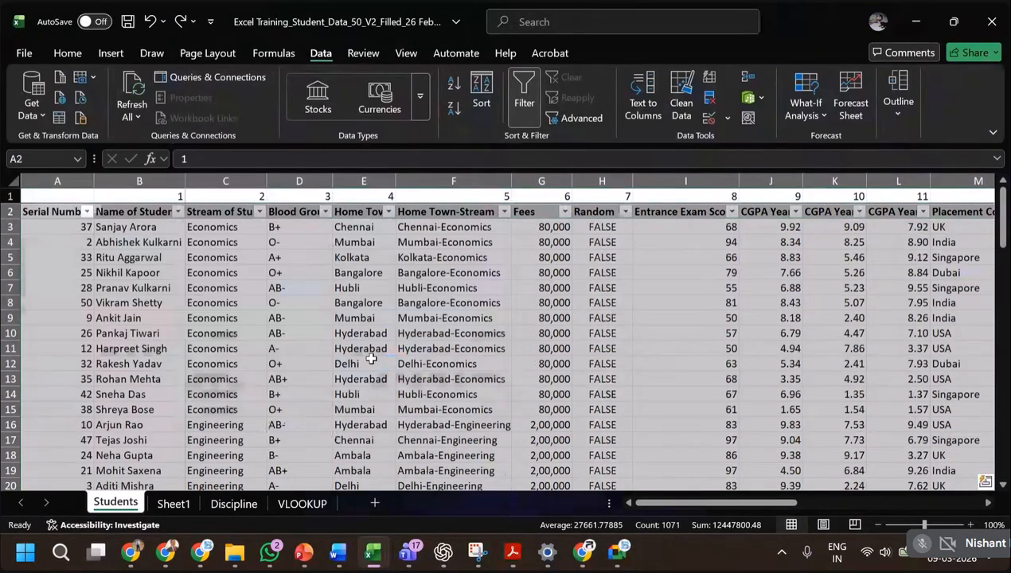
Check the row order across the Stream of Study and CGPA columns, and undo the Average CGPA sort.
{"action": "left_click", "coordinate": [246, 230]}
{"action": "left_click", "coordinate": [917, 228]}
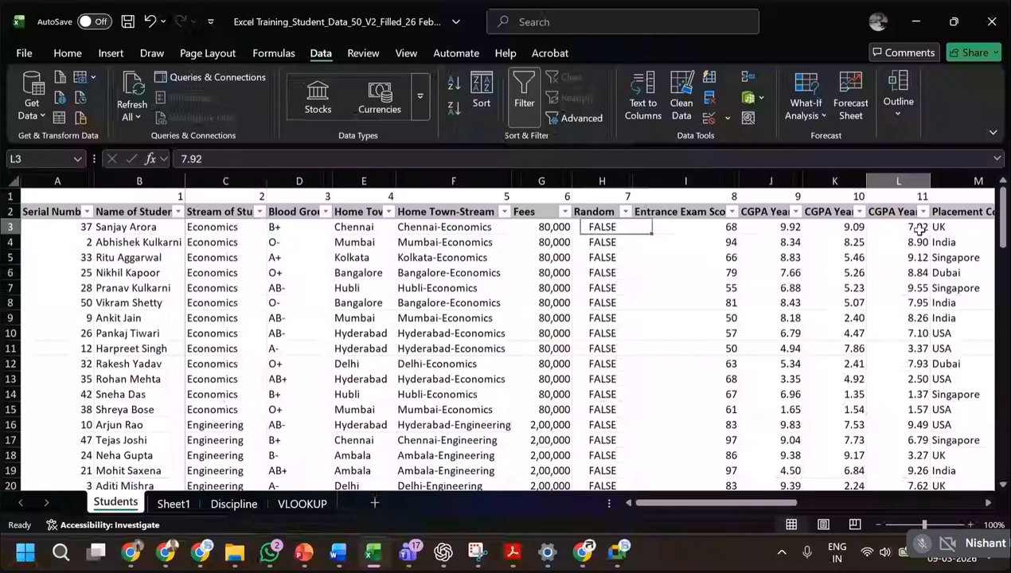
{"action": "left_click", "coordinate": [893, 407]}
{"action": "scroll", "coordinate": [891, 406], "scroll_direction": "down", "scroll_amount": 3}
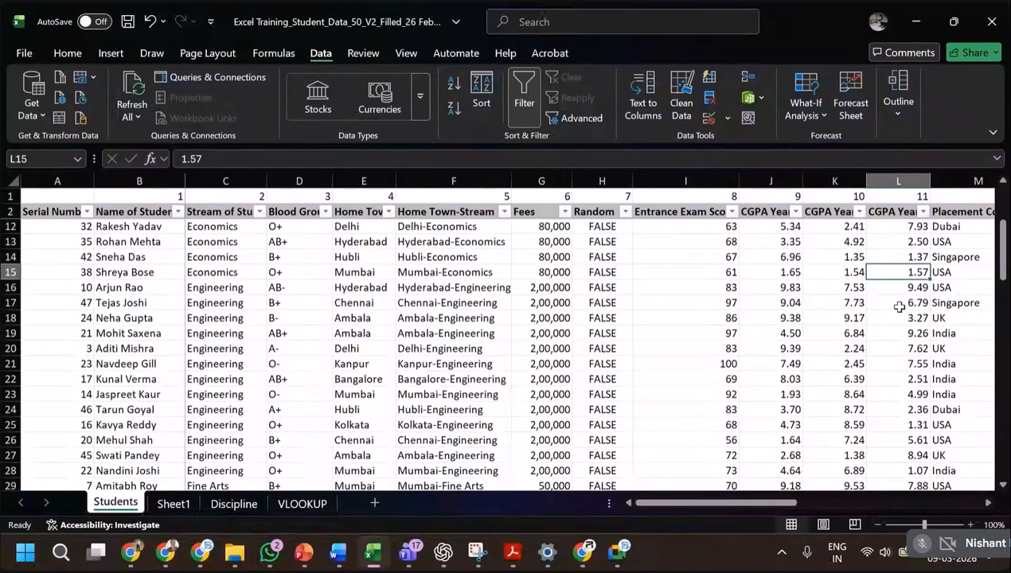
{"action": "scroll", "coordinate": [912, 383], "scroll_direction": "down", "scroll_amount": 5}
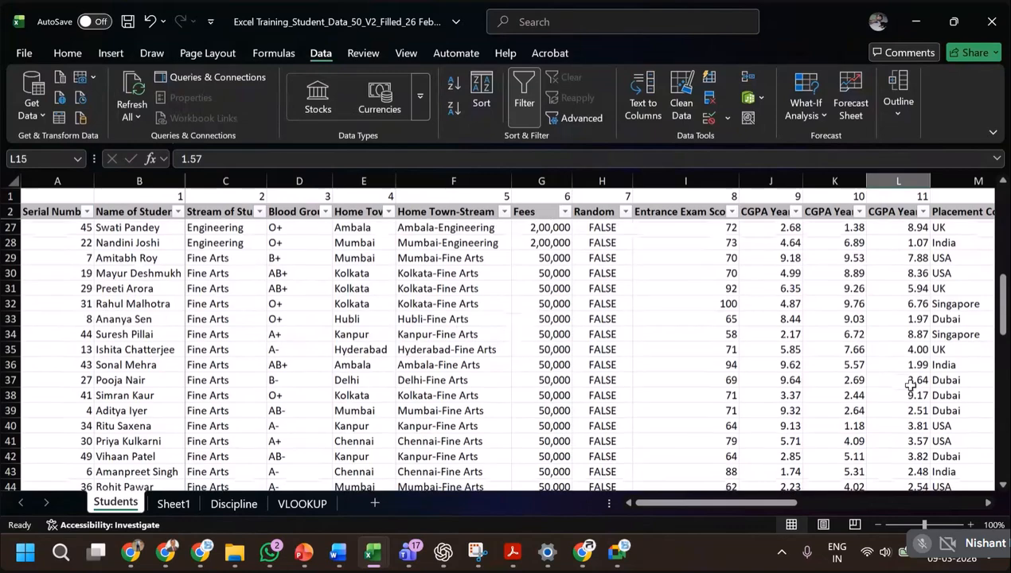
{"action": "scroll", "coordinate": [911, 384], "scroll_direction": "up", "scroll_amount": 5}
{"action": "scroll", "coordinate": [611, 341], "scroll_direction": "up", "scroll_amount": 3}
{"action": "left_click", "coordinate": [300, 303]}
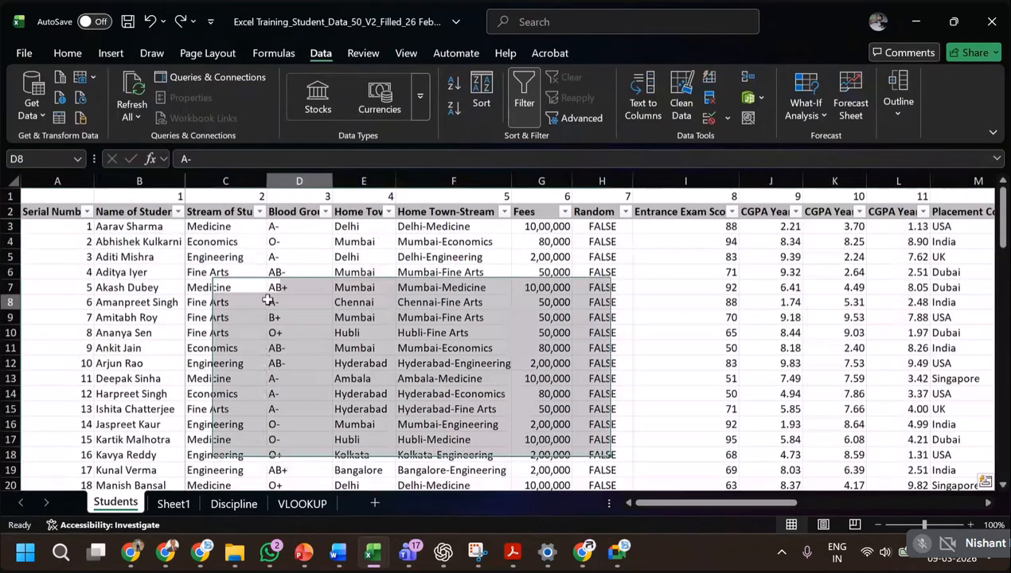
Consult the Advanced Sorting & Filtering slide, return to Excel and browse the Name of Student filter values without applying a filter.
{"action": "key", "text": "alt+Tab"}
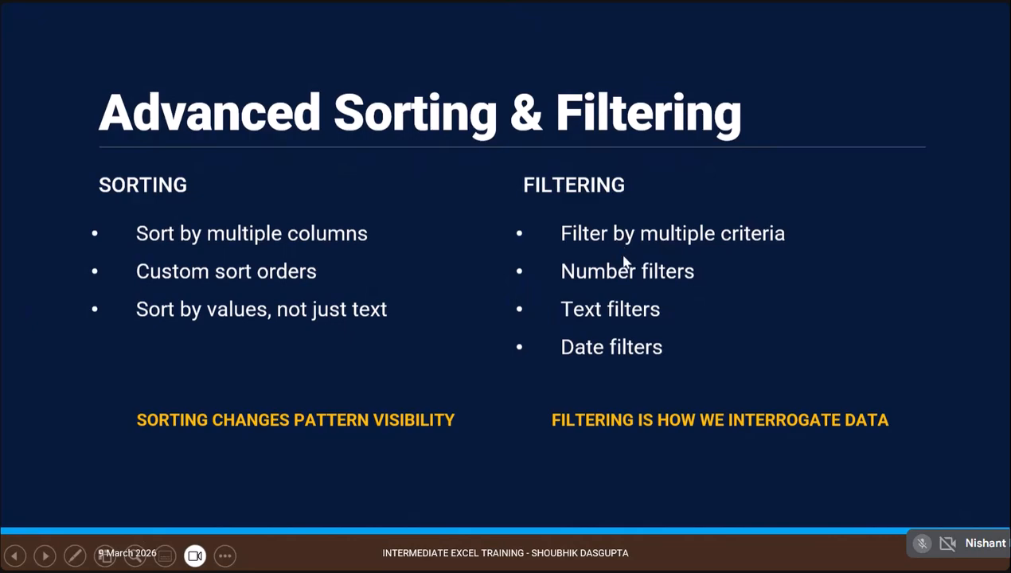
{"action": "key", "text": "alt+Tab"}
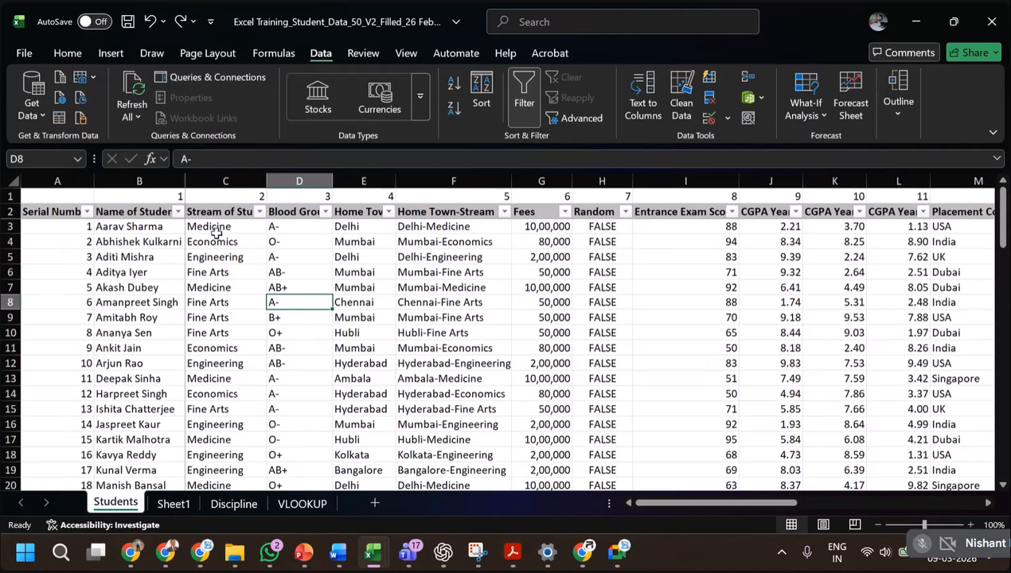
{"action": "left_click", "coordinate": [177, 212]}
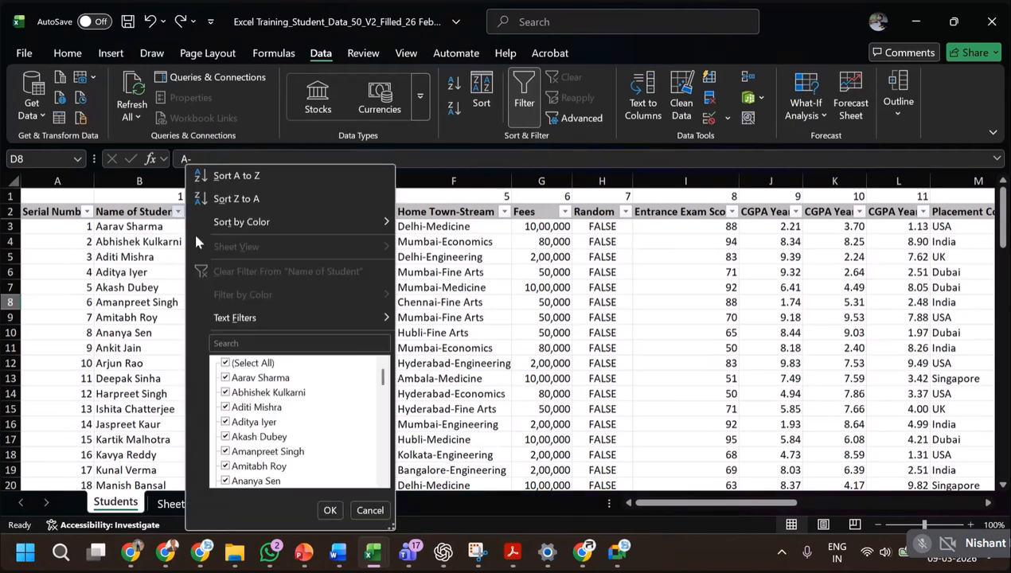
{"action": "scroll", "coordinate": [296, 408], "scroll_direction": "down", "scroll_amount": 3}
{"action": "scroll", "coordinate": [297, 407], "scroll_direction": "down", "scroll_amount": 8}
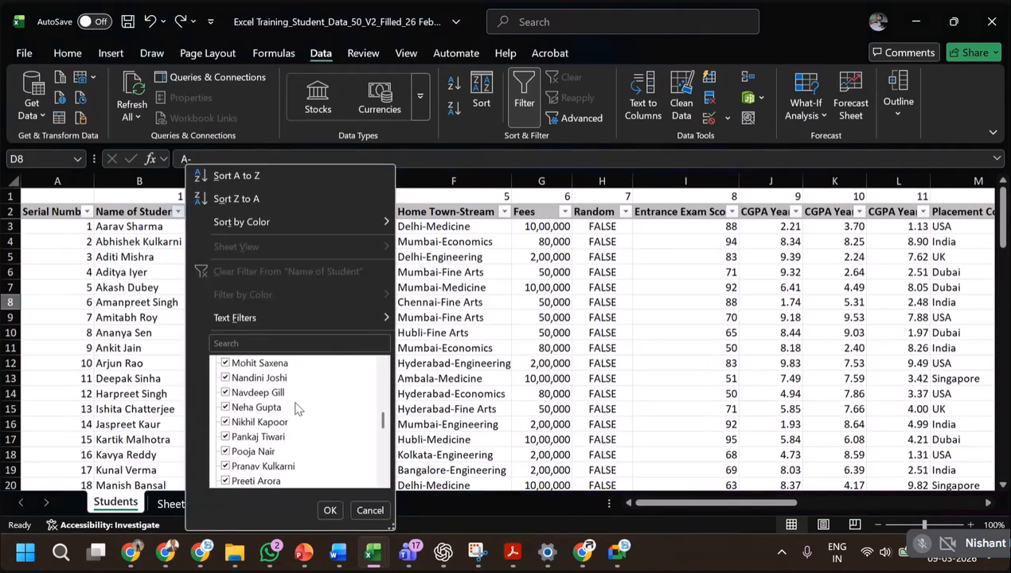
{"action": "scroll", "coordinate": [297, 408], "scroll_direction": "down", "scroll_amount": 5}
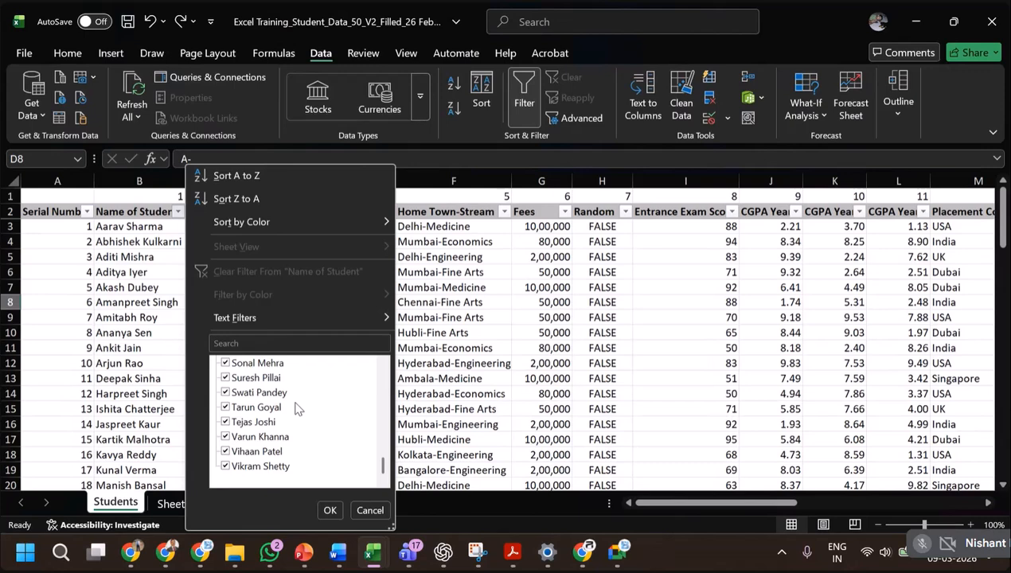
{"action": "scroll", "coordinate": [328, 379], "scroll_direction": "up", "scroll_amount": 5}
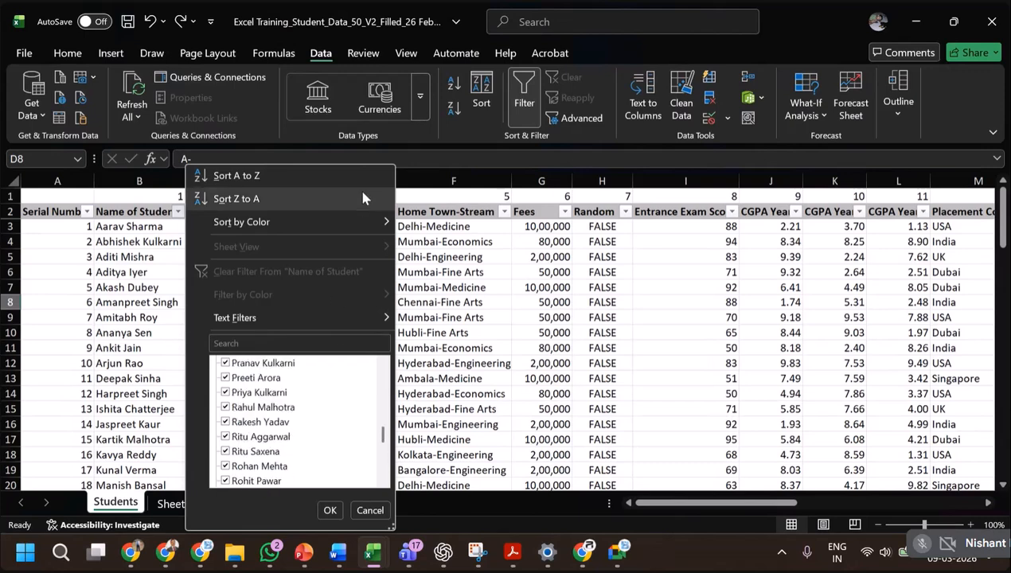
{"action": "left_click", "coordinate": [368, 510]}
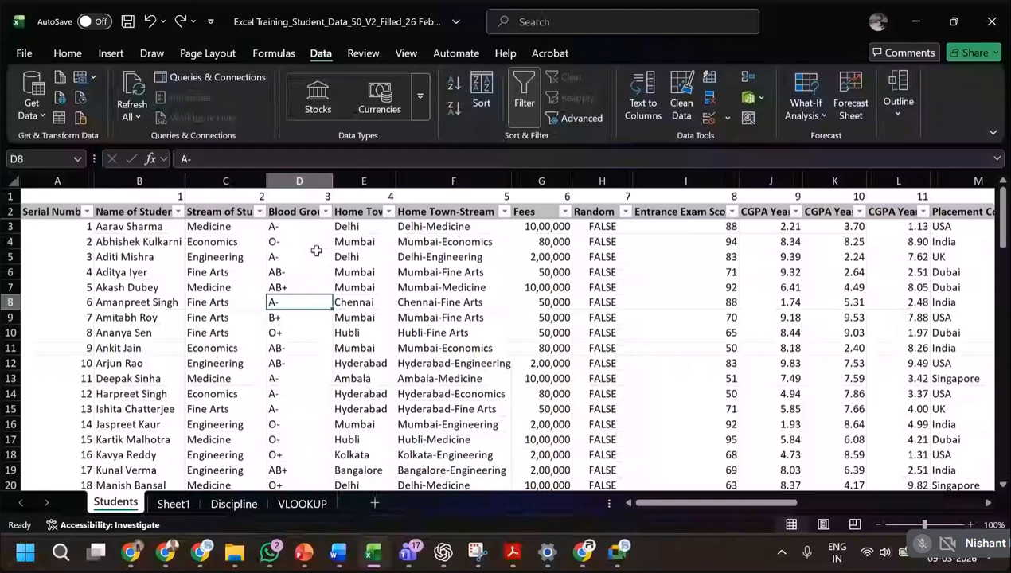
Filter the Home Town column to show only Delhi.
{"action": "left_click", "coordinate": [388, 211]}
{"action": "left_click", "coordinate": [212, 365]}
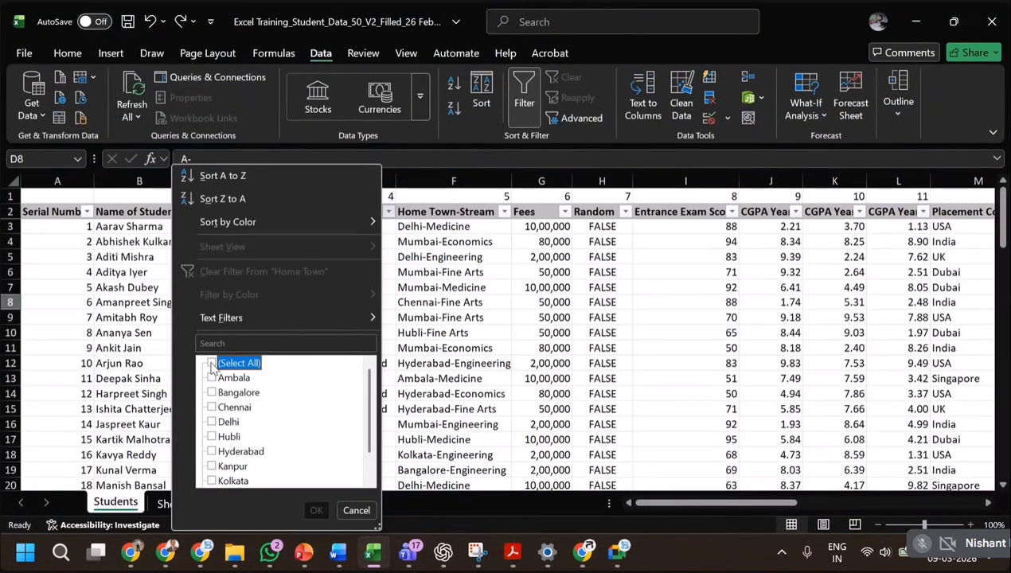
{"action": "left_click", "coordinate": [212, 422]}
{"action": "left_click", "coordinate": [315, 510]}
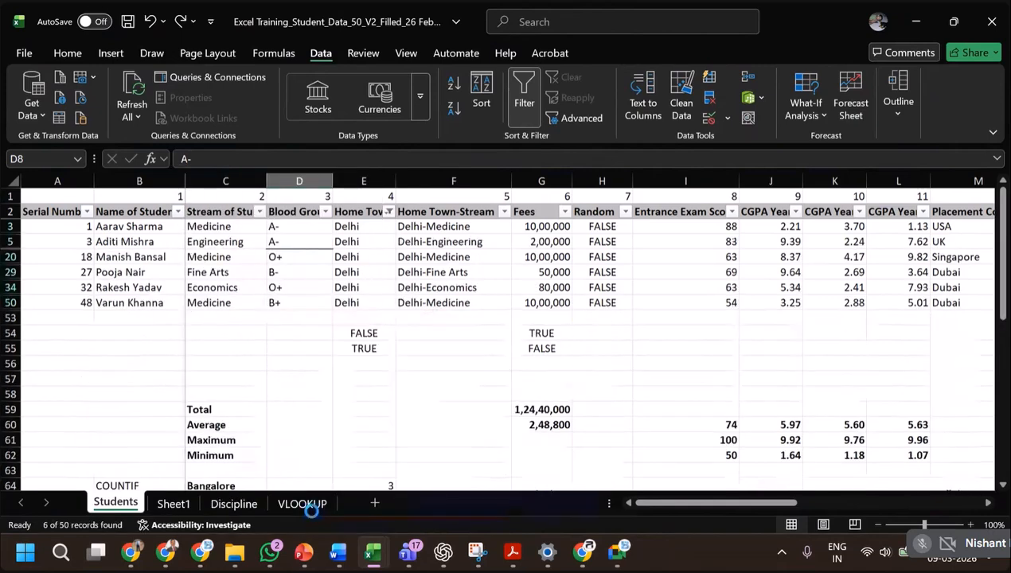
Narrow the Delhi rows by filtering Stream of Study to Medicine only.
{"action": "left_click", "coordinate": [261, 212]}
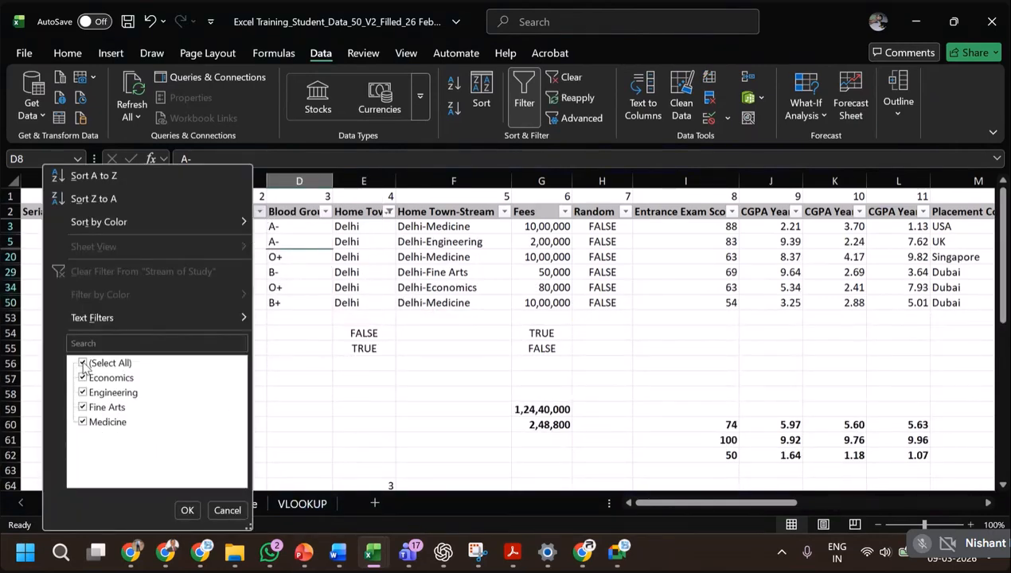
{"action": "left_click", "coordinate": [83, 363]}
{"action": "left_click", "coordinate": [83, 422]}
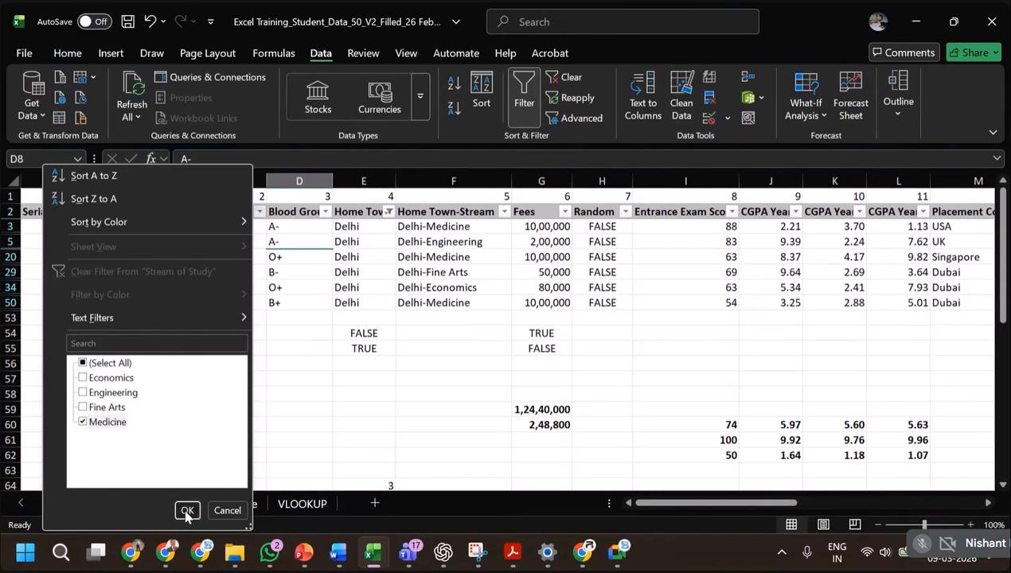
{"action": "left_click", "coordinate": [187, 512]}
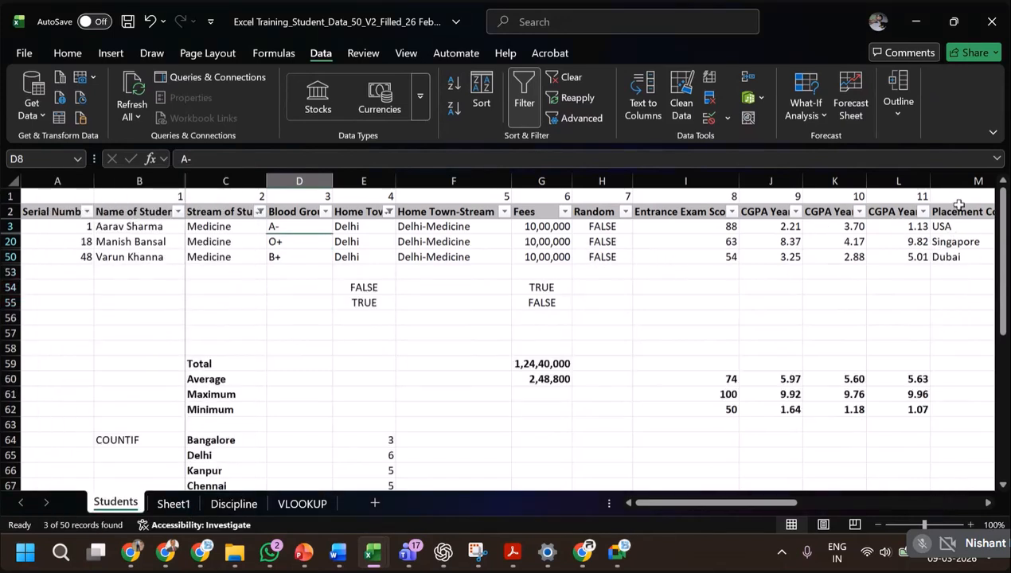
Filter the Placement Country column to USA only, on top of the Delhi and Medicine filters.
{"action": "left_click", "coordinate": [989, 508]}
{"action": "left_click", "coordinate": [990, 507]}
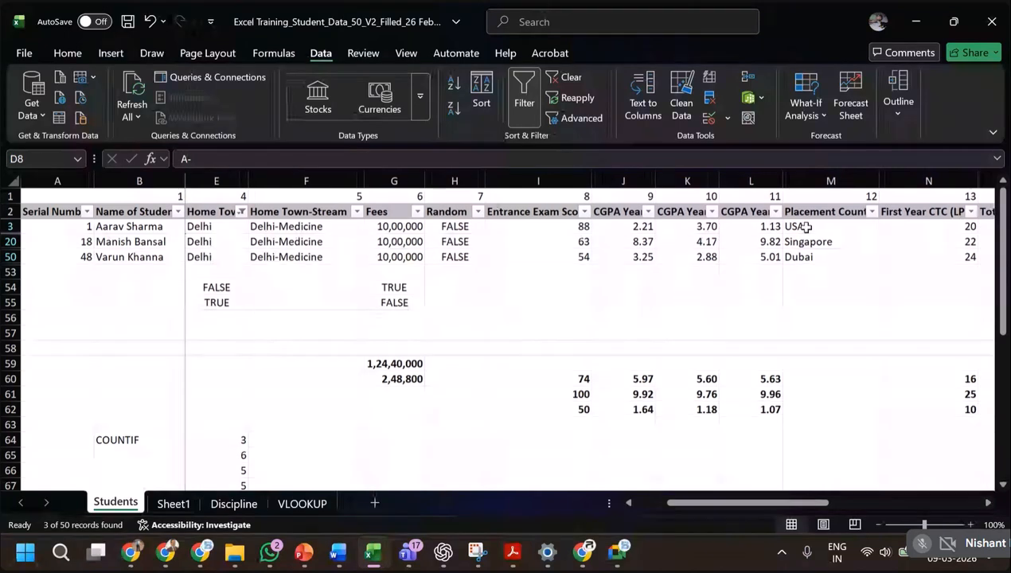
{"action": "left_click", "coordinate": [872, 213]}
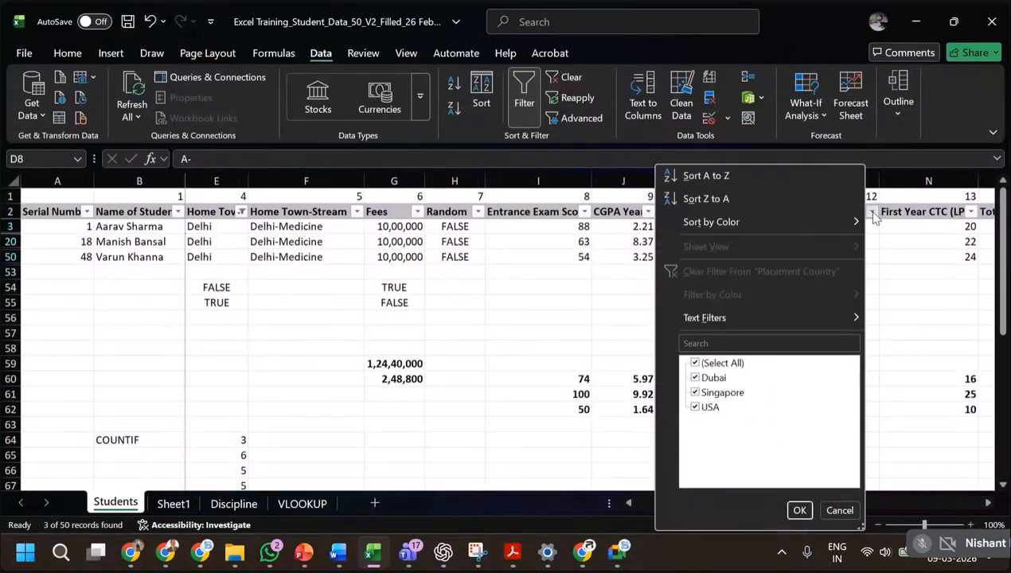
{"action": "left_click", "coordinate": [694, 363]}
{"action": "left_click", "coordinate": [696, 407]}
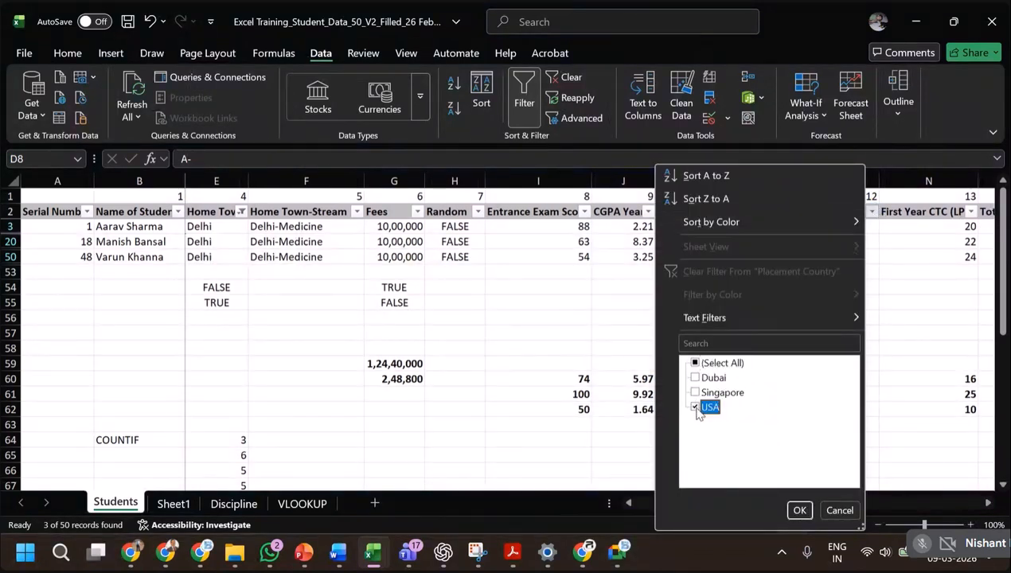
{"action": "left_click", "coordinate": [794, 512]}
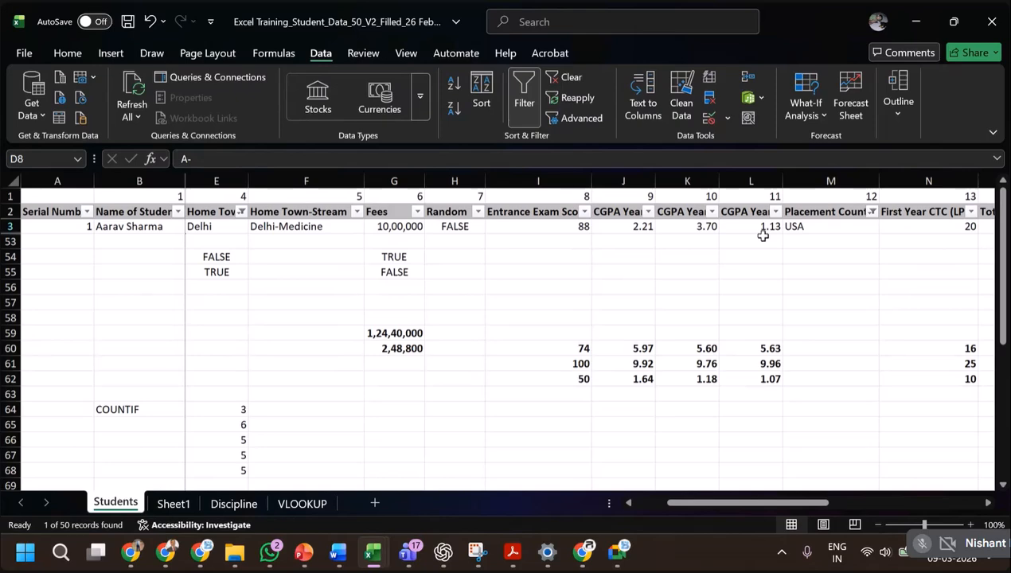
Clear all filters from the student table and return to its first columns.
{"action": "key", "text": "alt+a"}
{"action": "key", "text": "c"}
{"action": "left_click", "coordinate": [497, 286]}
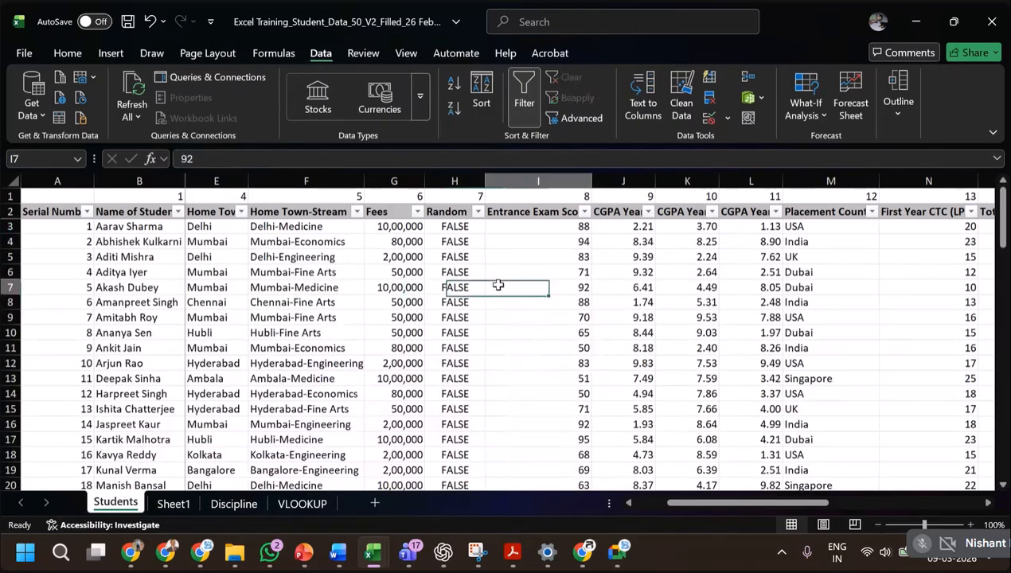
{"action": "left_click", "coordinate": [629, 500]}
{"action": "left_click", "coordinate": [629, 500]}
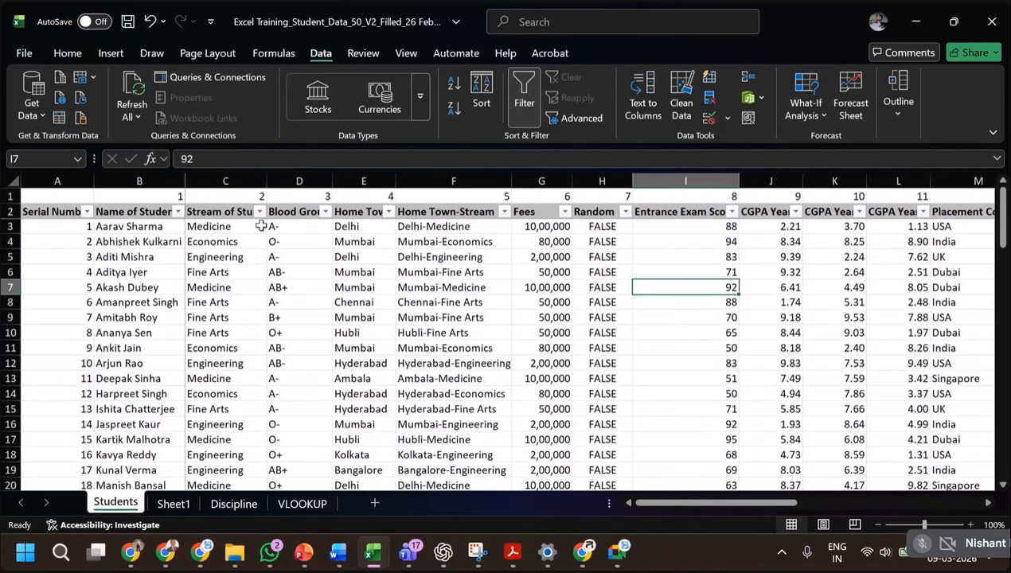
Filter the Home Town column to show only Hyderabad.
{"action": "left_click", "coordinate": [388, 212]}
{"action": "left_click", "coordinate": [211, 364]}
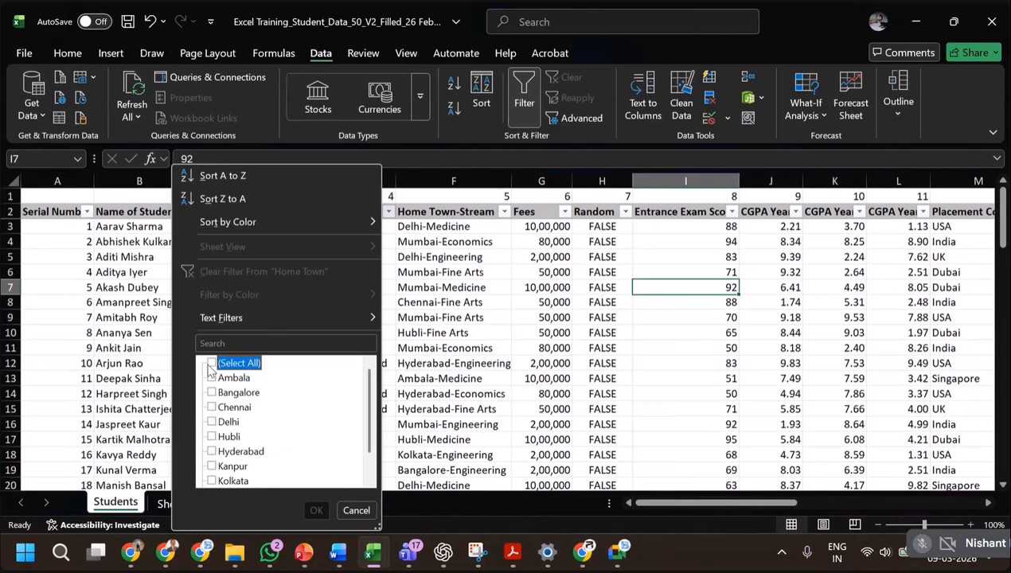
{"action": "left_click", "coordinate": [211, 452]}
{"action": "left_click", "coordinate": [315, 511]}
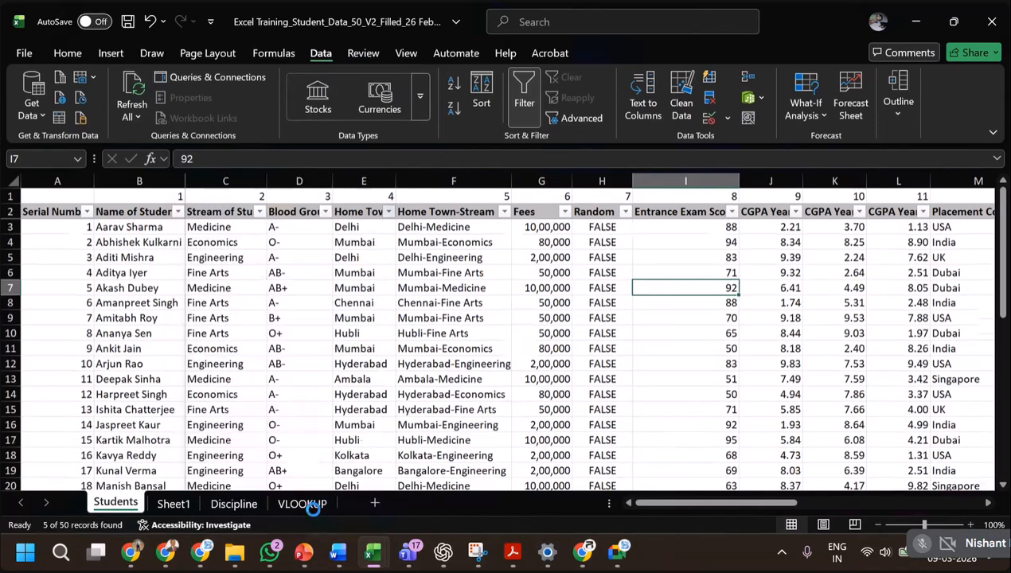
{"action": "left_click_drag", "start_coordinate": [777, 506], "coordinate": [902, 512]}
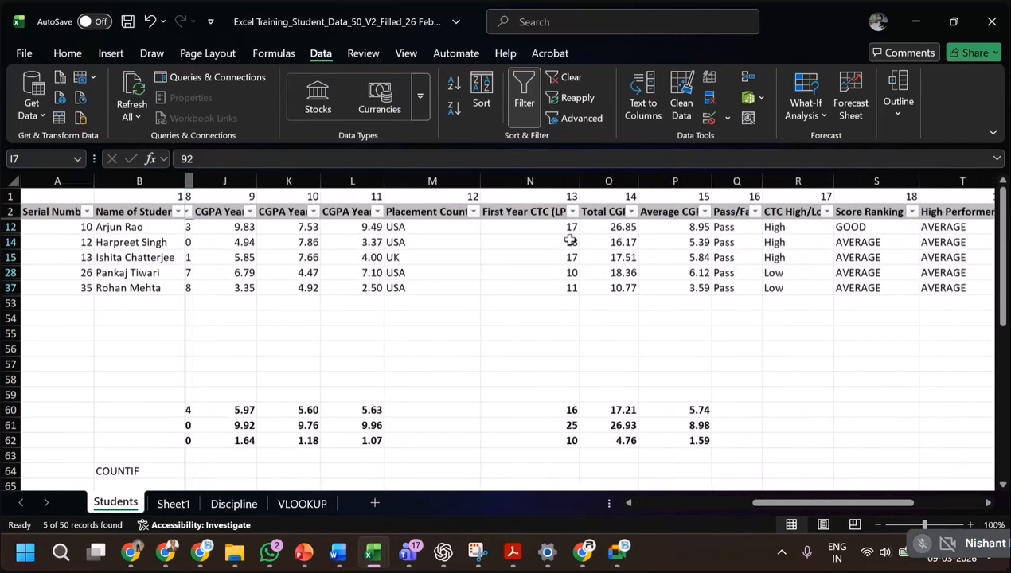
Filter the First Year CTC (LPA) column to show values greater than 11, on top of the Hyderabad filter.
{"action": "left_click", "coordinate": [572, 212]}
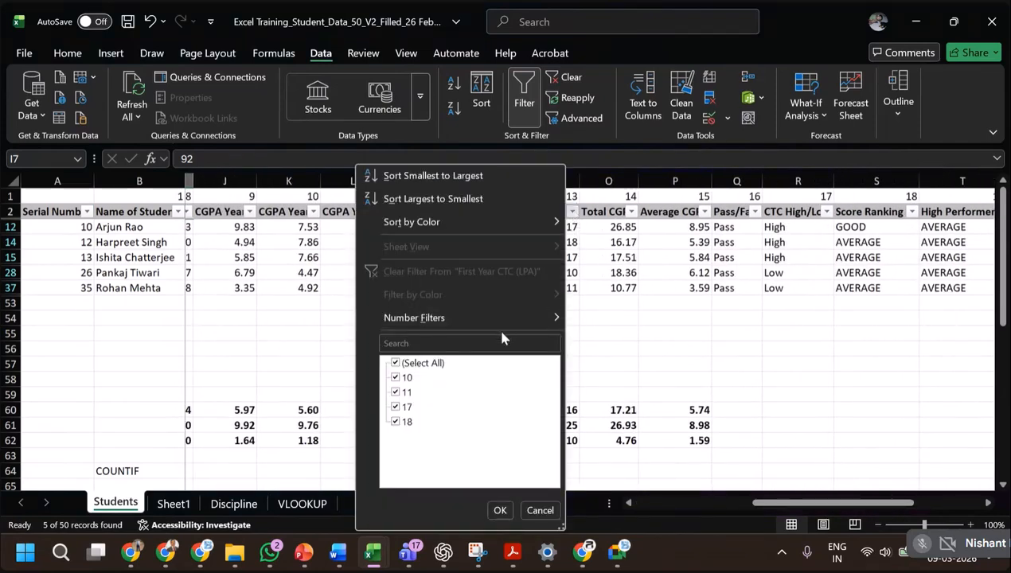
{"action": "left_click", "coordinate": [395, 364]}
{"action": "left_click", "coordinate": [396, 379]}
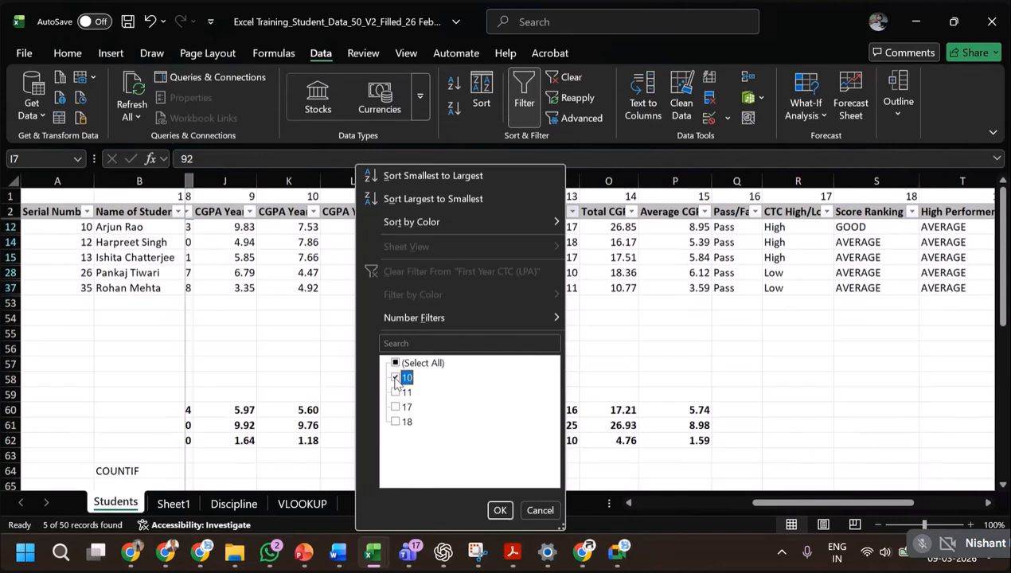
{"action": "left_click", "coordinate": [396, 379]}
{"action": "mouse_move", "coordinate": [481, 321]}
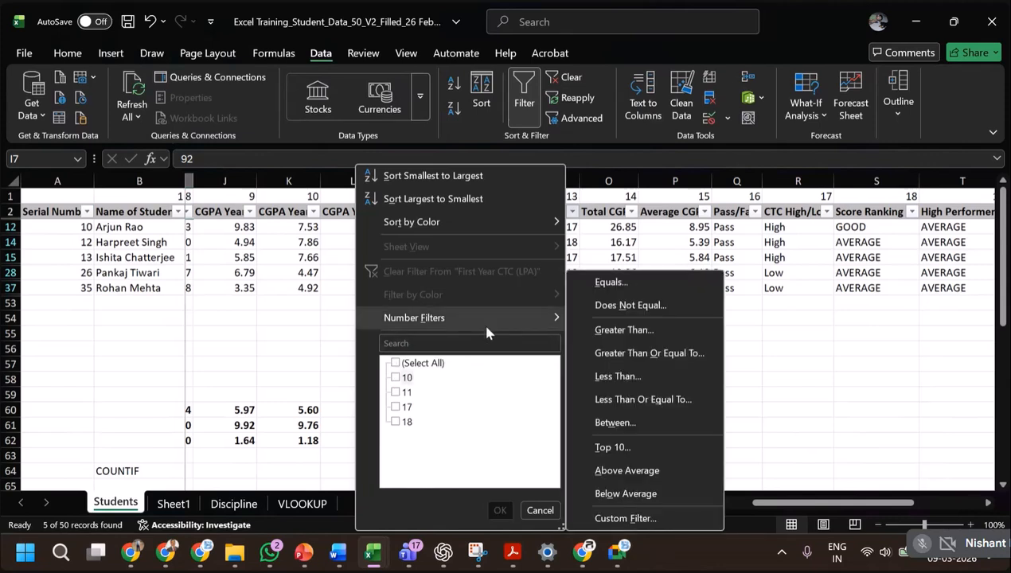
{"action": "left_click", "coordinate": [622, 331]}
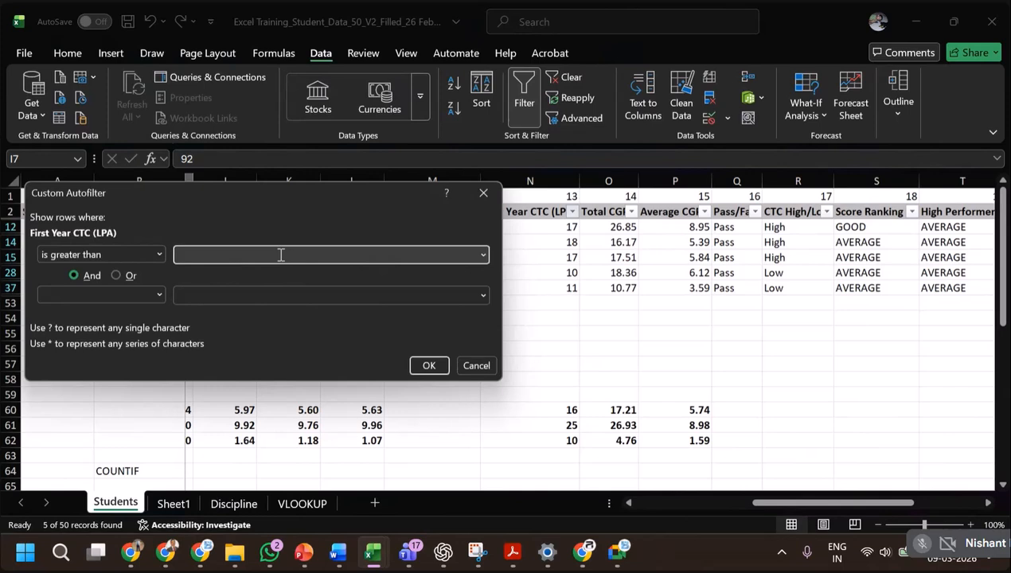
{"action": "left_click", "coordinate": [422, 367]}
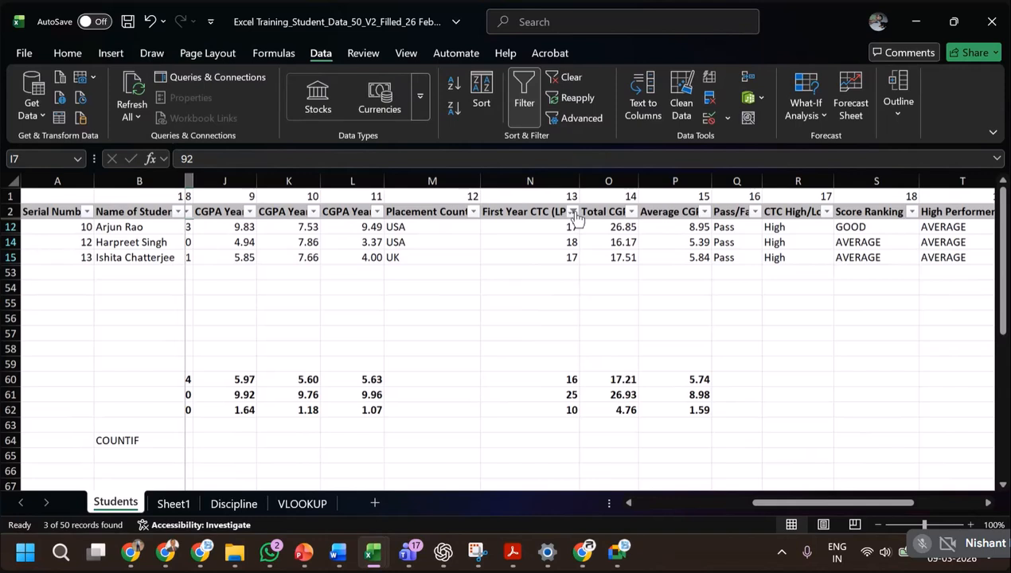
Change the First Year CTC (LPA) number filter to greater than or equal to 11.
{"action": "left_click", "coordinate": [572, 212]}
{"action": "mouse_move", "coordinate": [417, 322]}
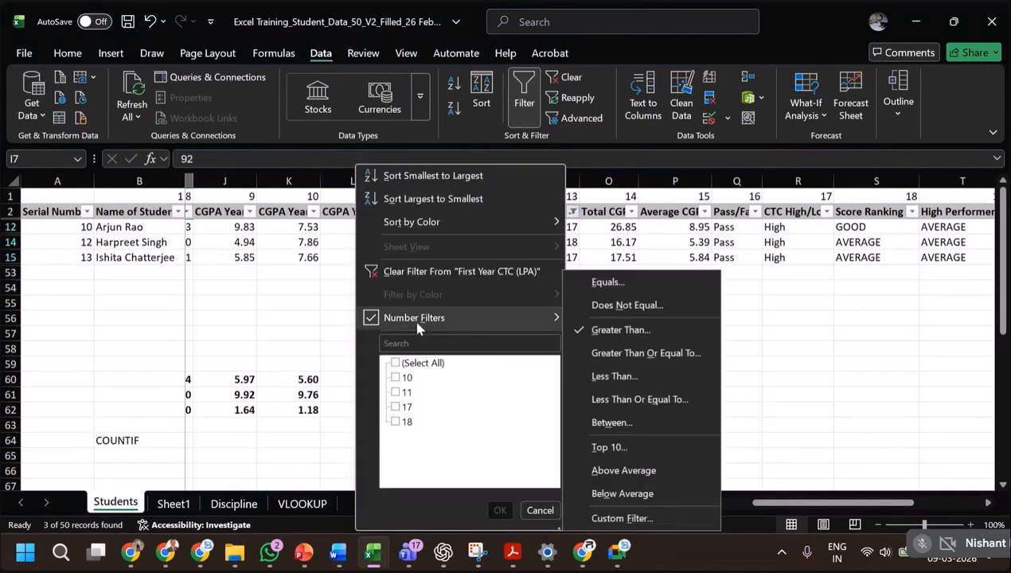
{"action": "left_click", "coordinate": [634, 354]}
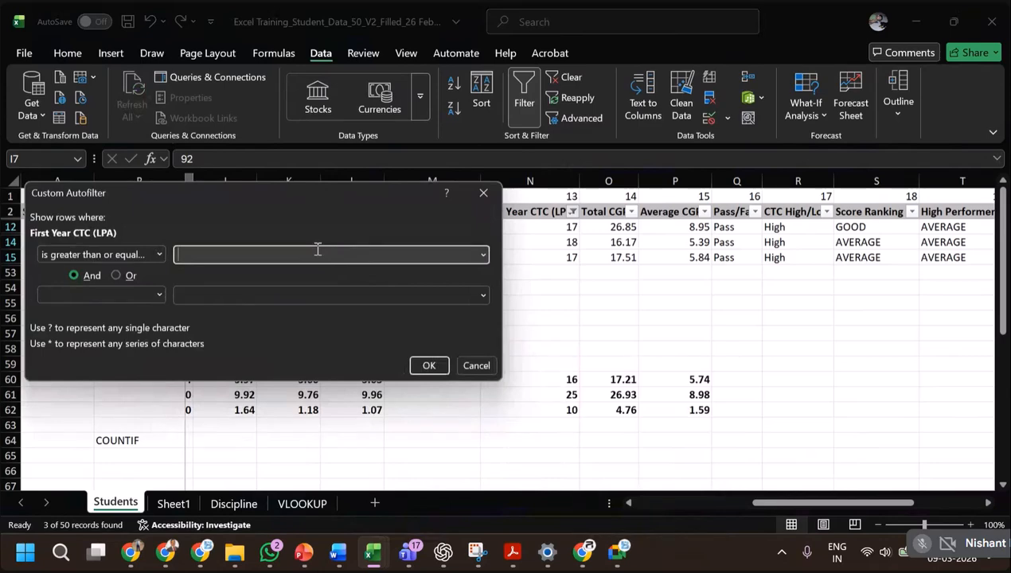
{"action": "left_click", "coordinate": [428, 365]}
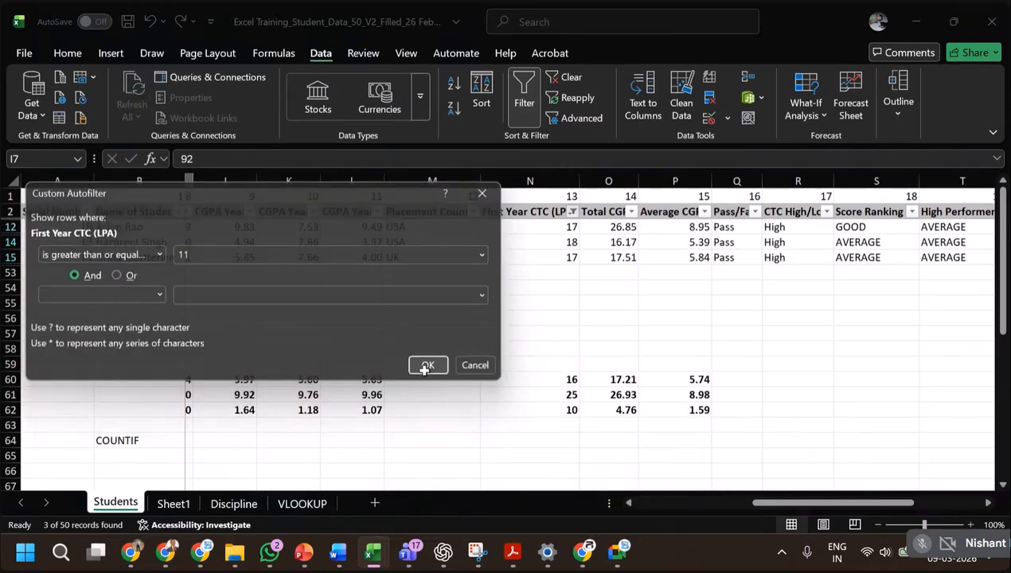
{"action": "left_click", "coordinate": [572, 274]}
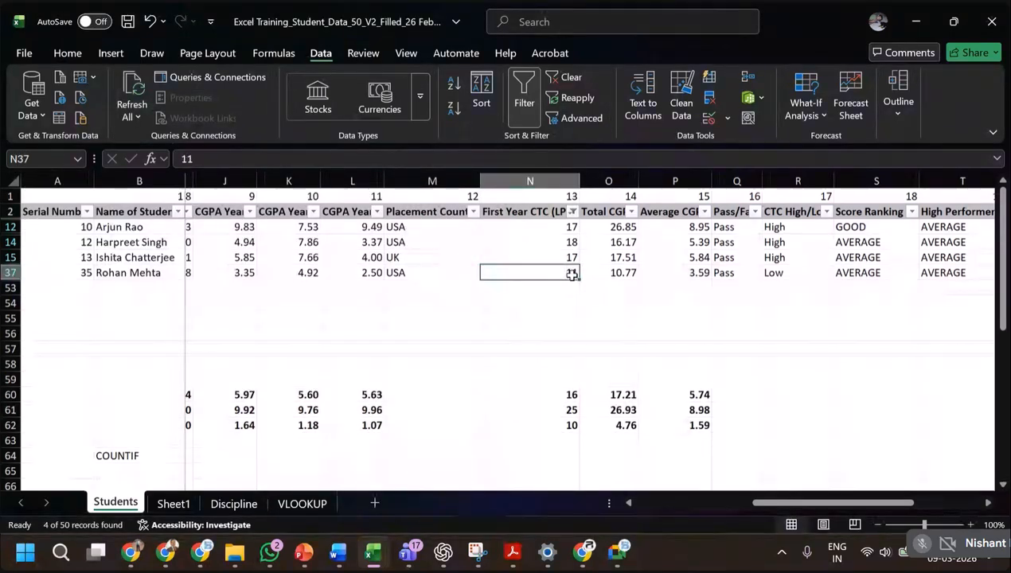
Change the First Year CTC (LPA) number filter to less than 11.
{"action": "left_click", "coordinate": [572, 211]}
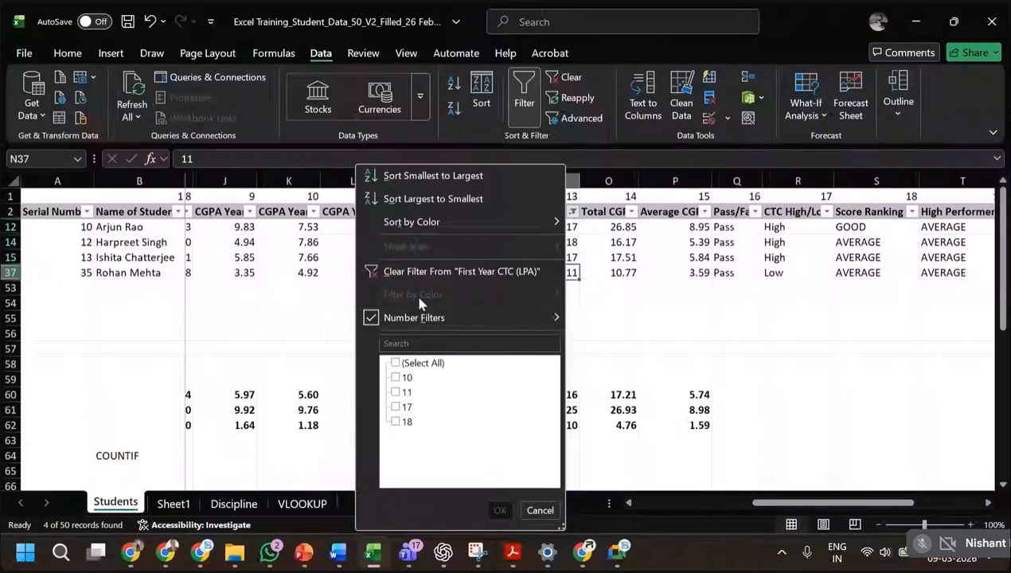
{"action": "mouse_move", "coordinate": [555, 319]}
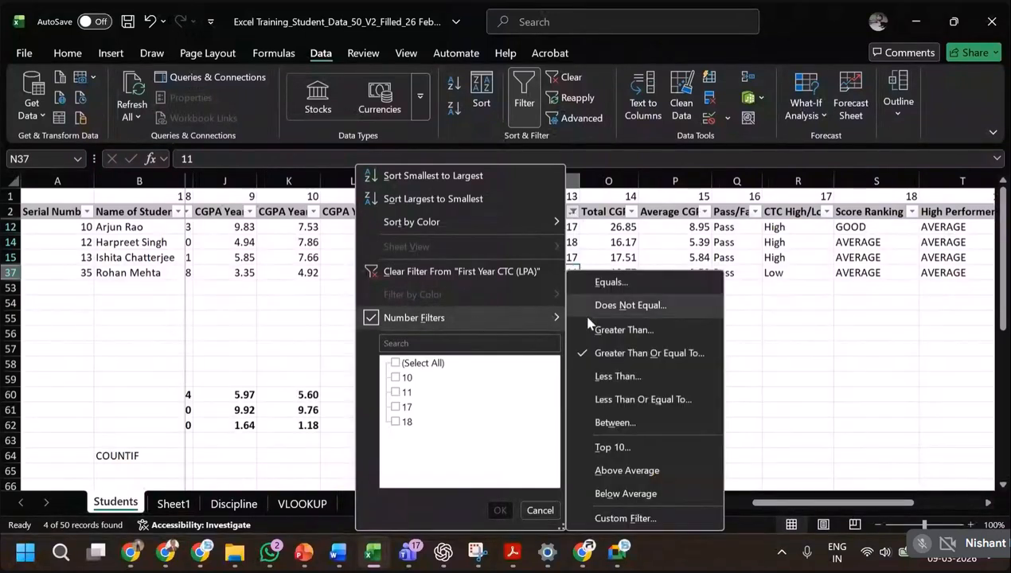
{"action": "left_click", "coordinate": [626, 376]}
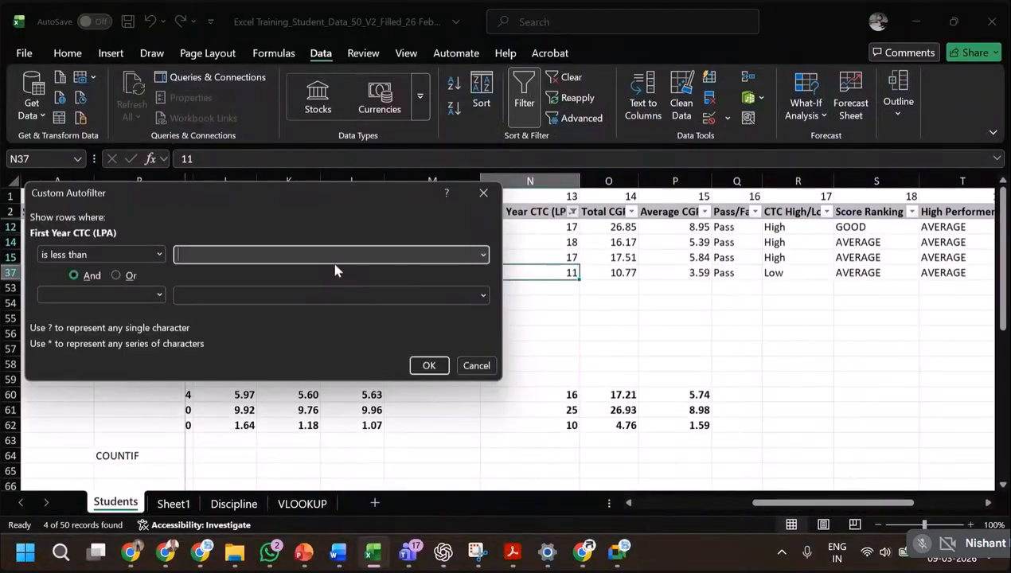
{"action": "type", "text": "11"}
{"action": "left_click", "coordinate": [429, 365]}
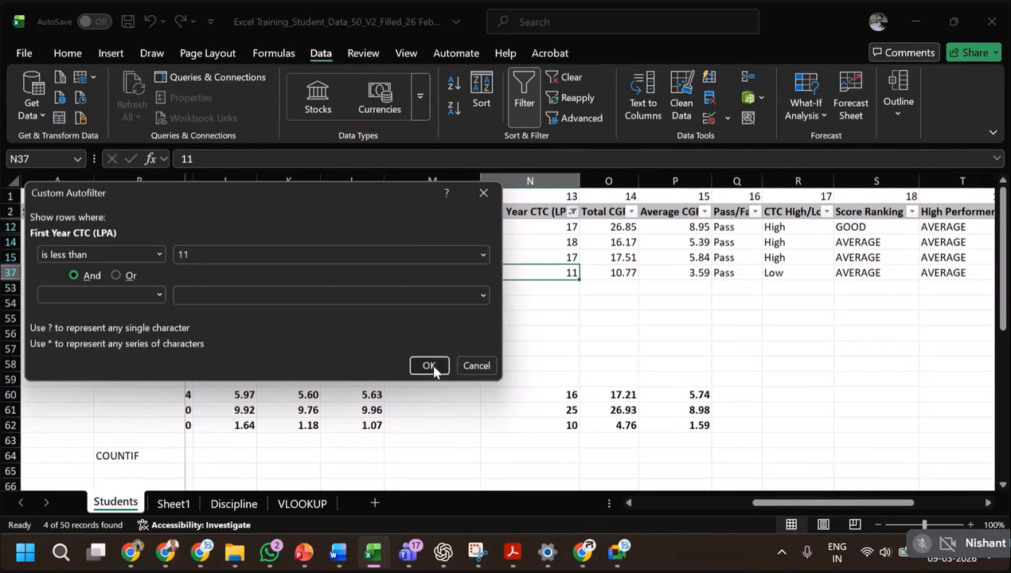
Replace the First Year CTC (LPA) condition with the Below Average number filter.
{"action": "left_click", "coordinate": [572, 211]}
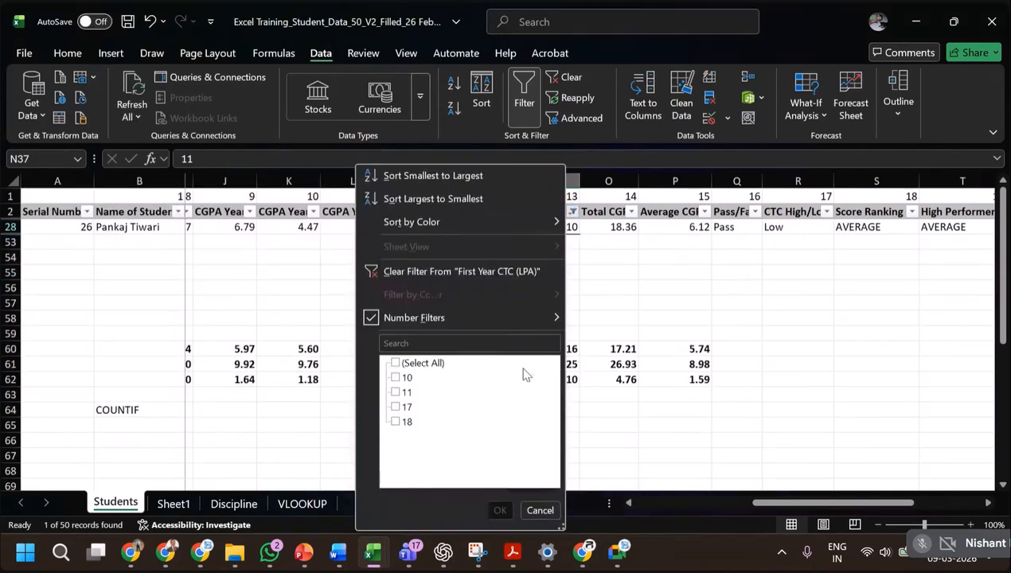
{"action": "mouse_move", "coordinate": [498, 318]}
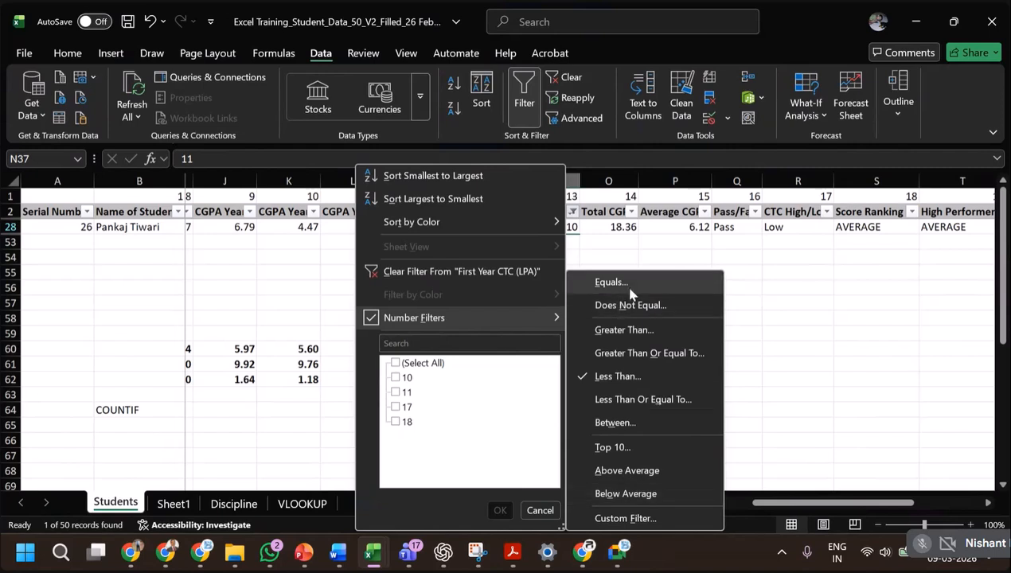
{"action": "left_click", "coordinate": [785, 362]}
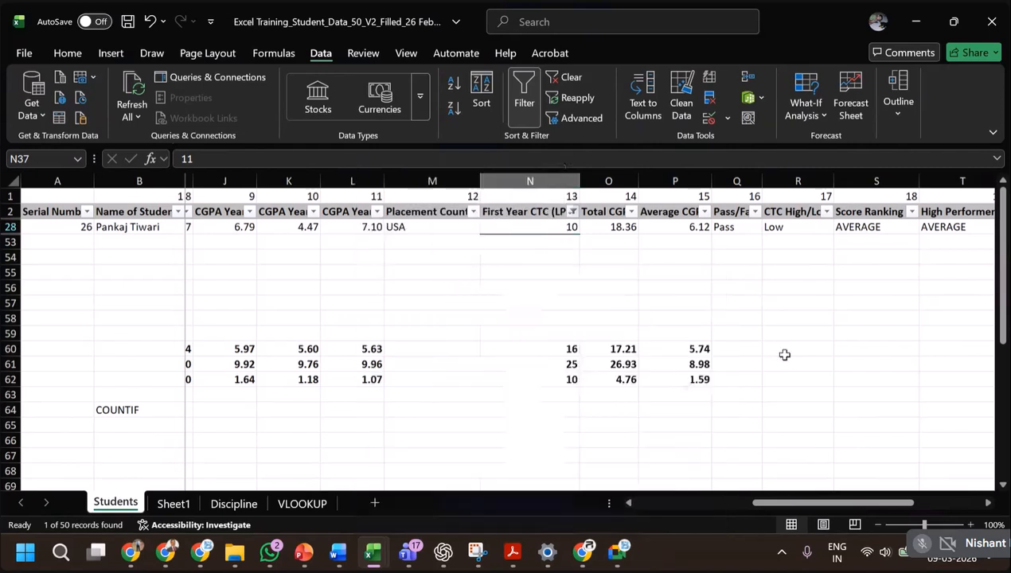
{"action": "left_click", "coordinate": [572, 213]}
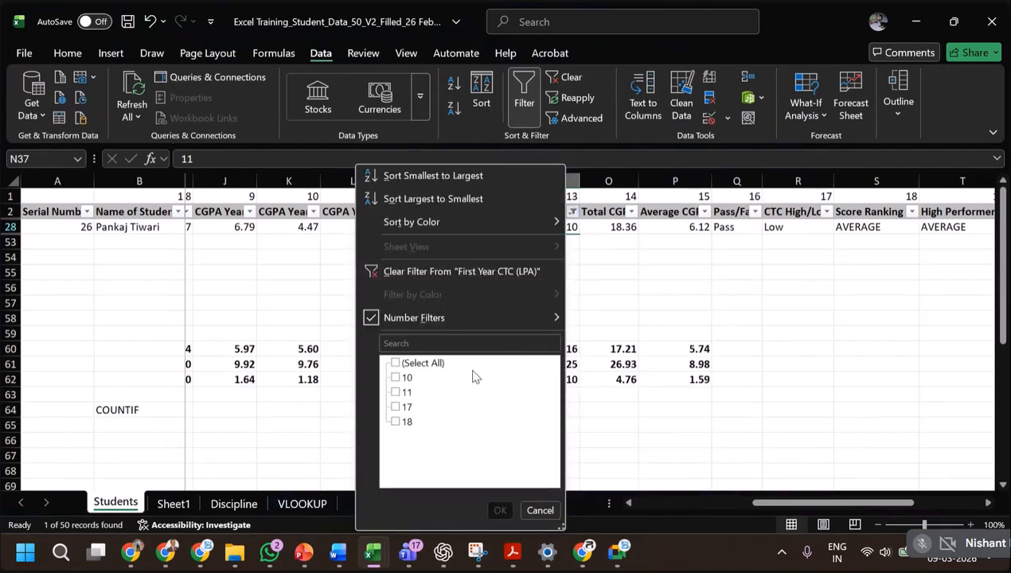
{"action": "mouse_move", "coordinate": [422, 318]}
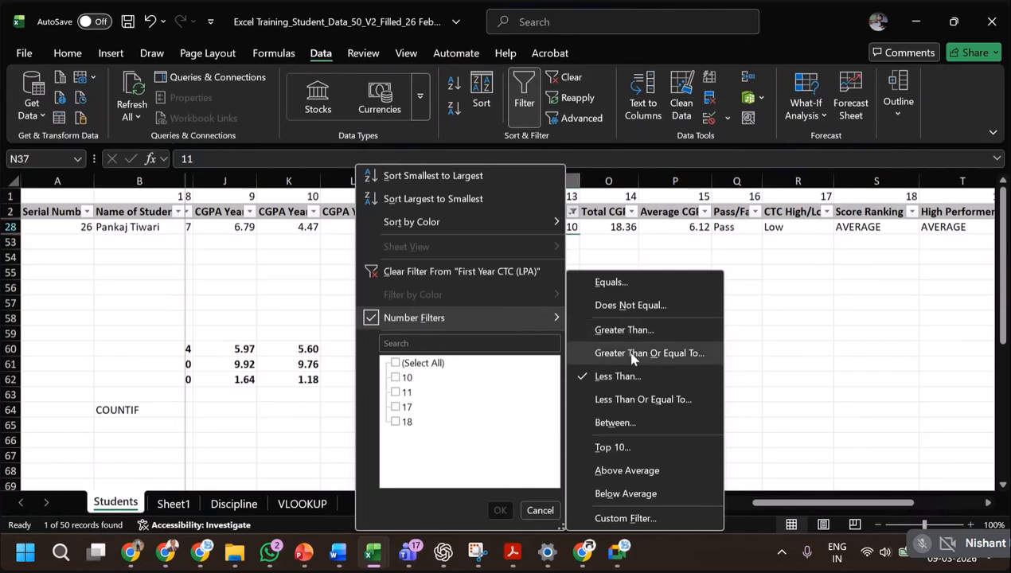
{"action": "left_click", "coordinate": [626, 494]}
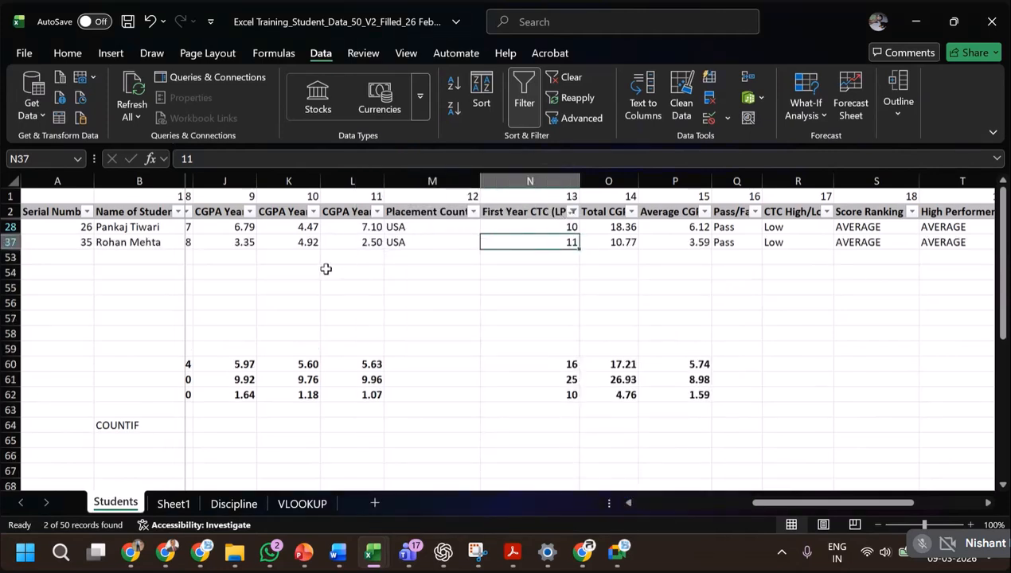
Include all home towns again in the Home Town filter, keeping the First Year CTC (LPA) filter.
{"action": "left_click", "coordinate": [650, 503]}
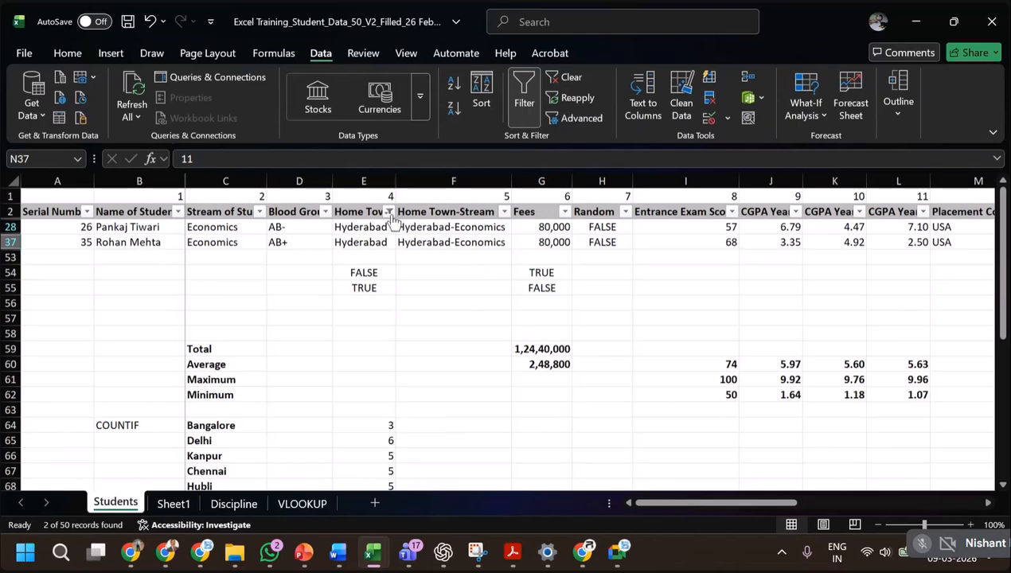
{"action": "left_click", "coordinate": [390, 212]}
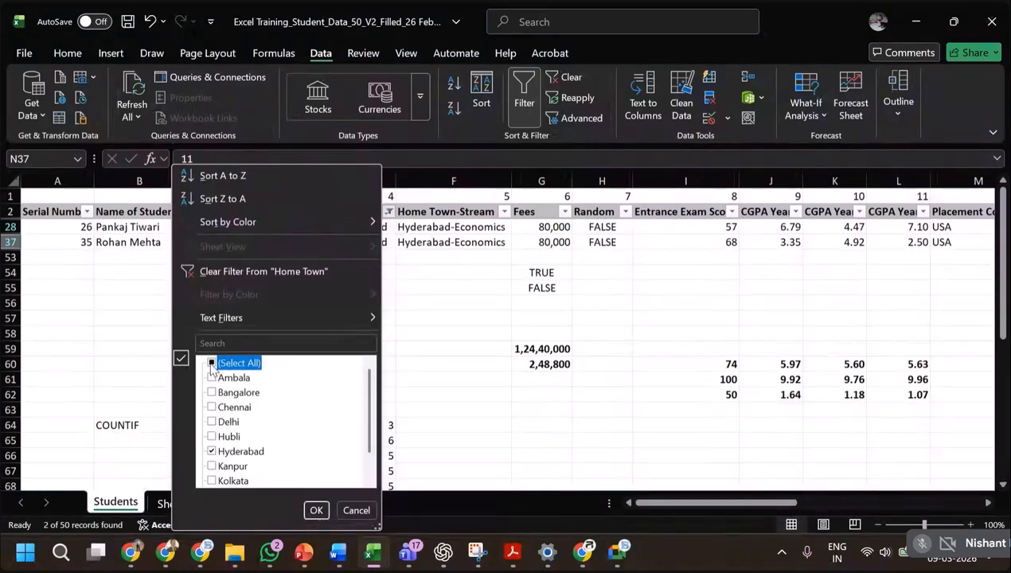
{"action": "left_click", "coordinate": [316, 511]}
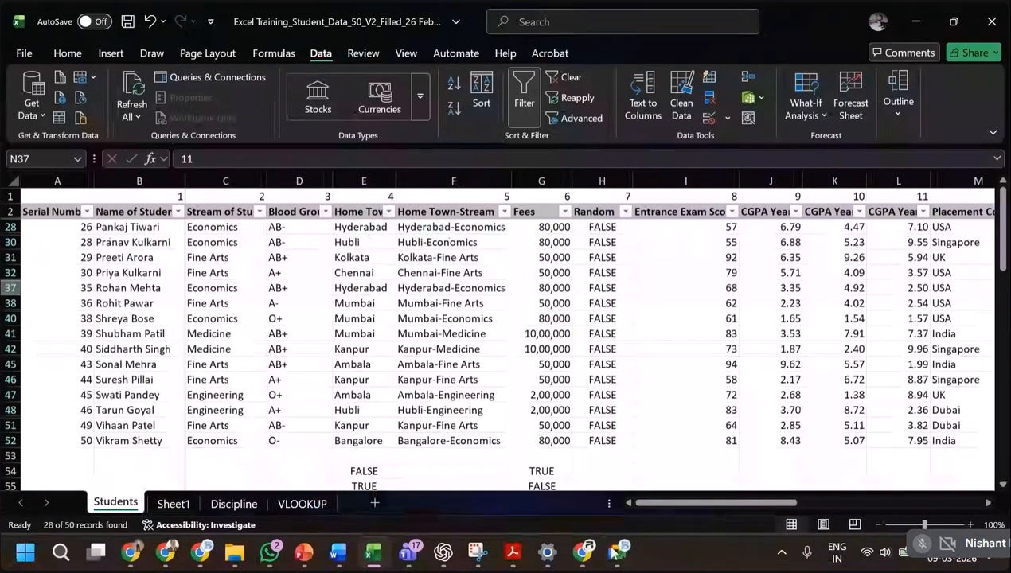
Switch the First Year CTC (LPA) column to the Above Average number filter.
{"action": "scroll", "coordinate": [701, 503], "scroll_direction": "up", "scroll_amount": 5}
{"action": "left_click_drag", "start_coordinate": [700, 503], "coordinate": [824, 514]}
{"action": "scroll", "coordinate": [823, 514], "scroll_direction": "down", "scroll_amount": 4}
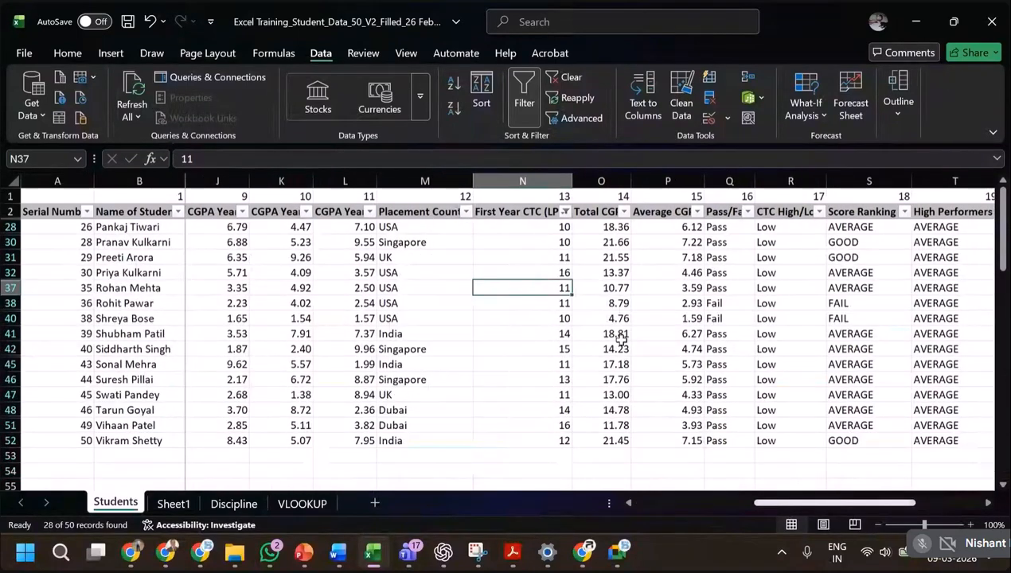
{"action": "scroll", "coordinate": [575, 342], "scroll_direction": "down", "scroll_amount": 3}
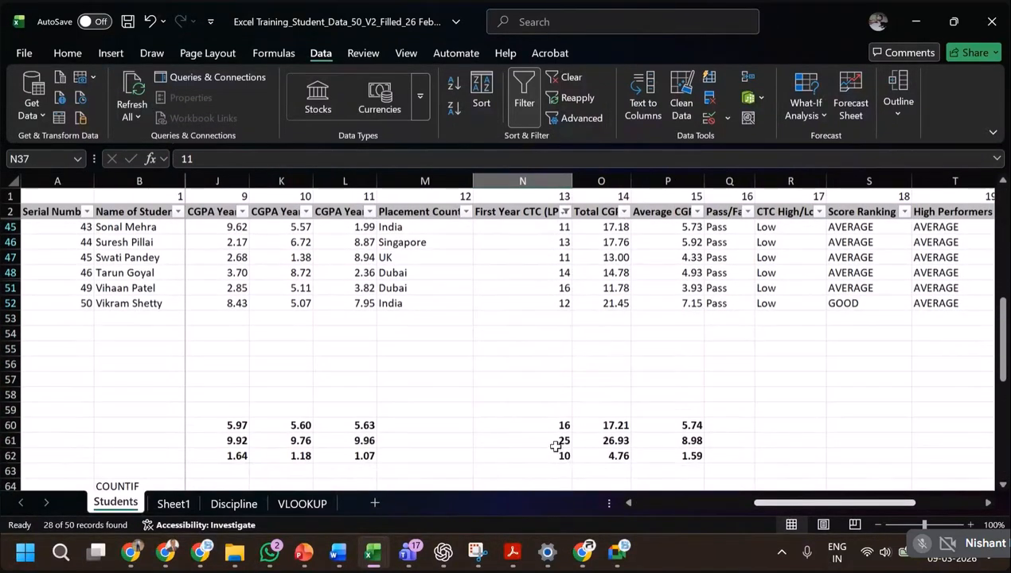
{"action": "scroll", "coordinate": [598, 376], "scroll_direction": "up", "scroll_amount": 7}
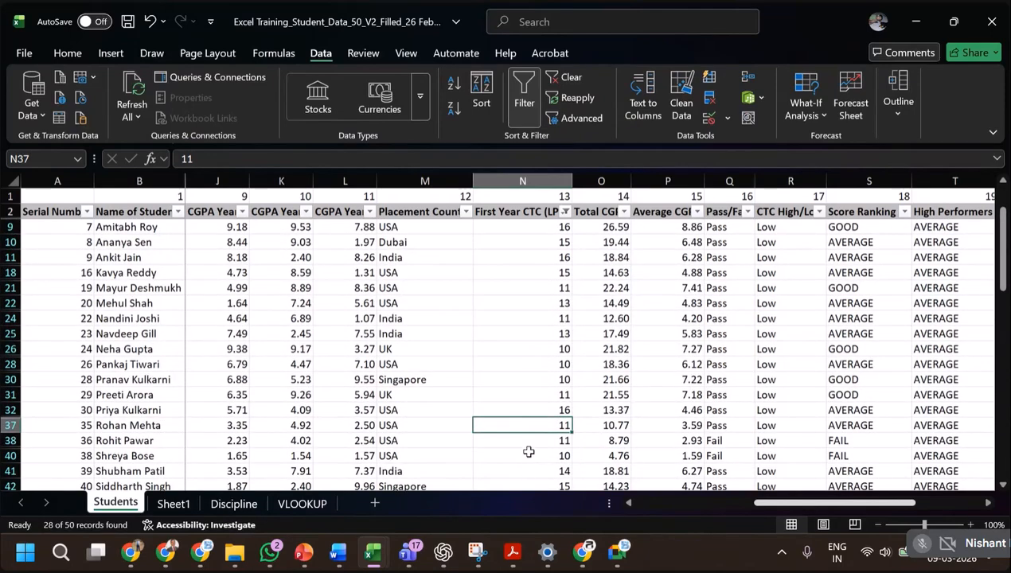
{"action": "left_click", "coordinate": [565, 212]}
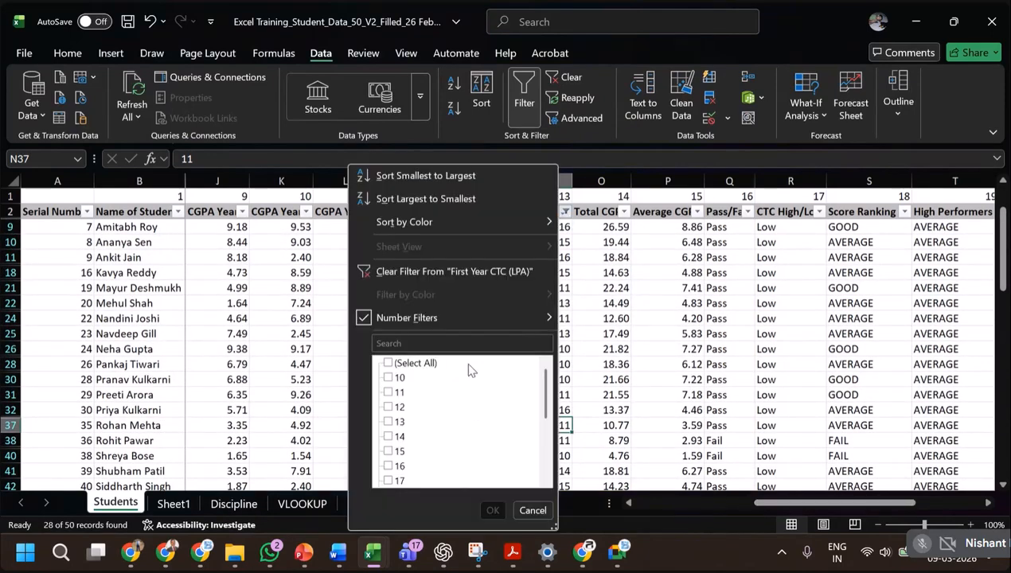
{"action": "mouse_move", "coordinate": [445, 312]}
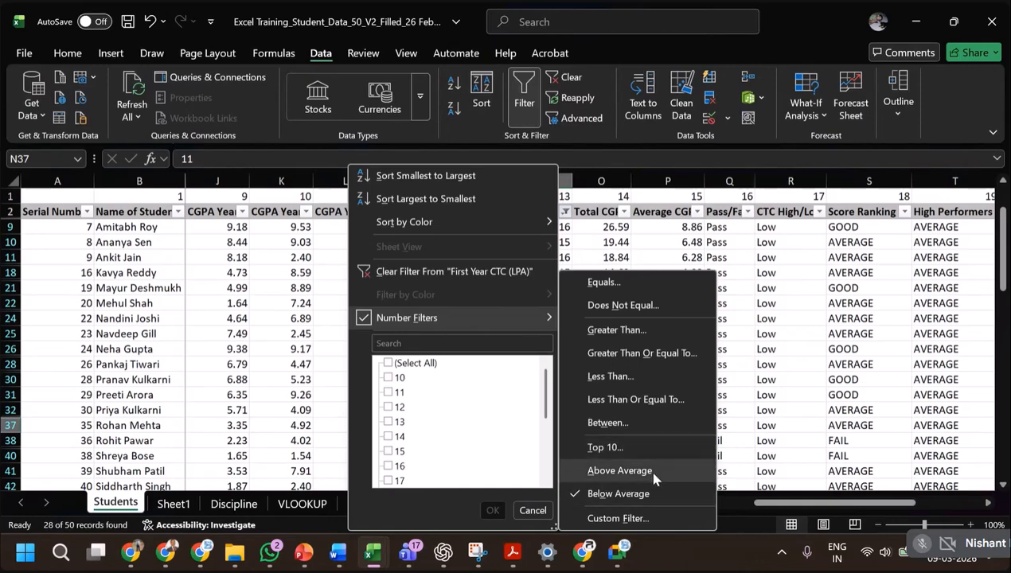
{"action": "left_click", "coordinate": [620, 471]}
Filter First Year CTC (LPA) to the top 6 items and check the lowest values shown in that column.
{"action": "scroll", "coordinate": [557, 323], "scroll_direction": "down", "scroll_amount": 1}
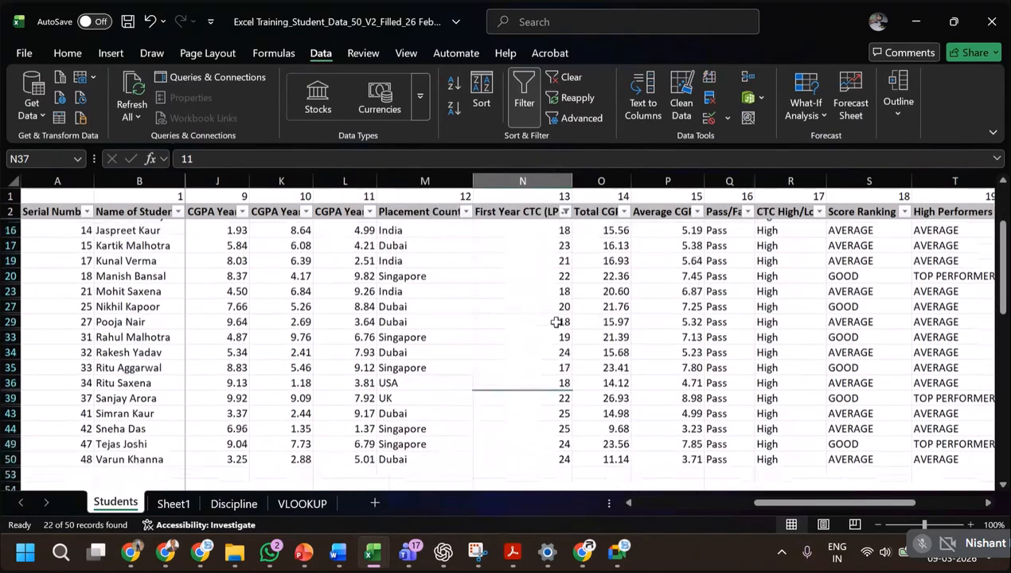
{"action": "scroll", "coordinate": [557, 322], "scroll_direction": "up", "scroll_amount": 1}
{"action": "scroll", "coordinate": [556, 322], "scroll_direction": "up", "scroll_amount": 1}
{"action": "left_click", "coordinate": [564, 211]}
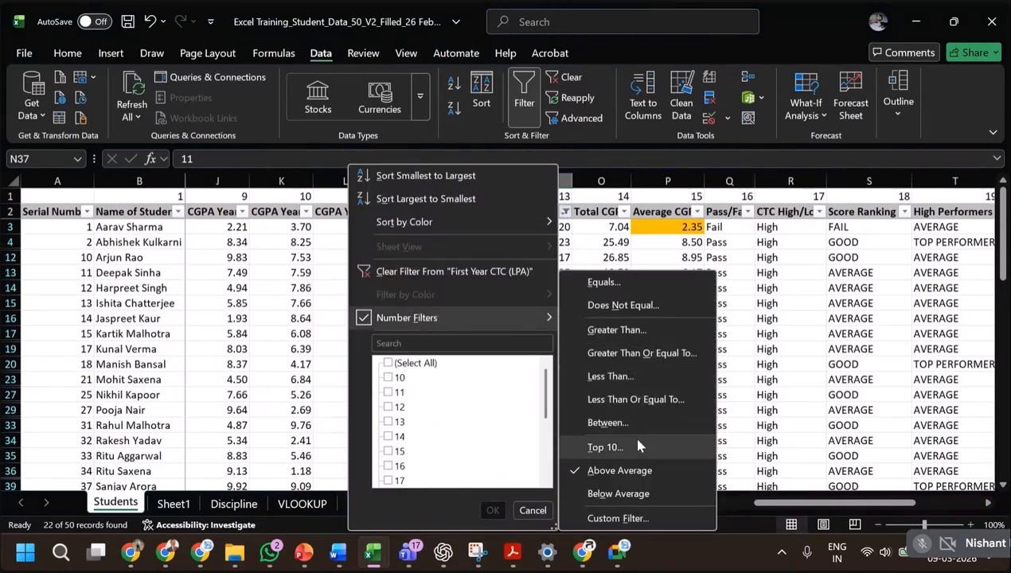
{"action": "left_click", "coordinate": [639, 446]}
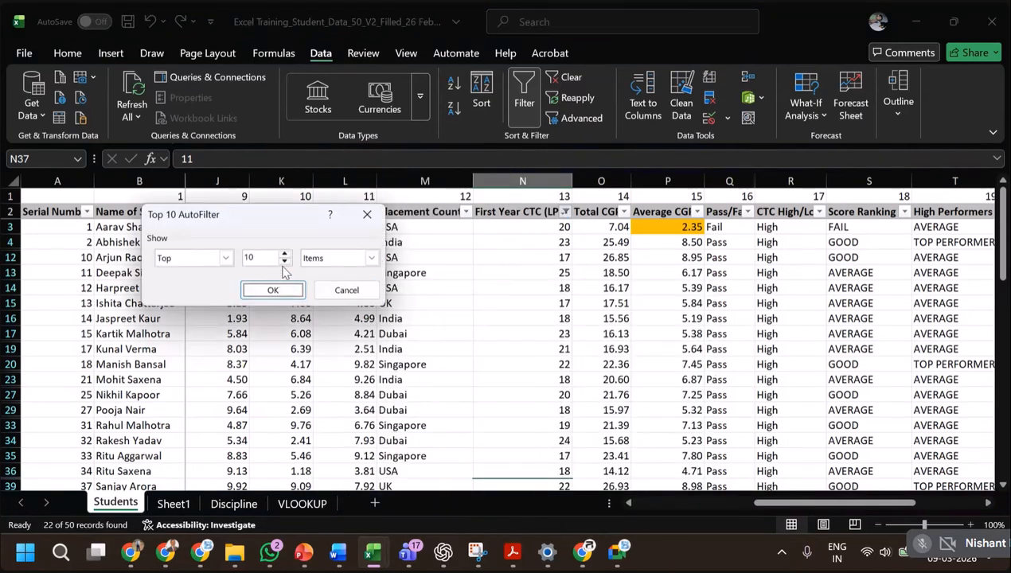
{"action": "left_click", "coordinate": [284, 262]}
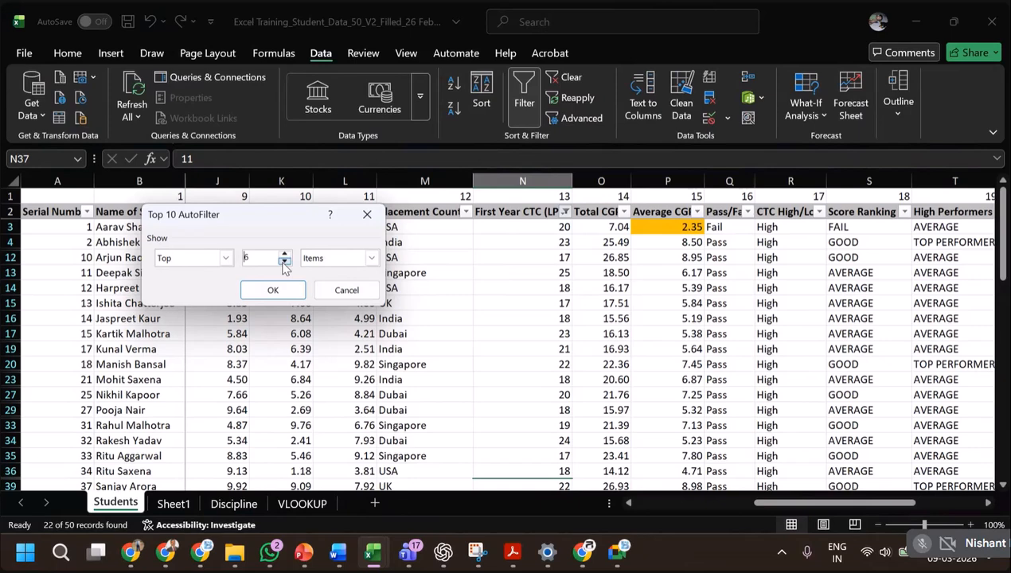
{"action": "left_click", "coordinate": [272, 290]}
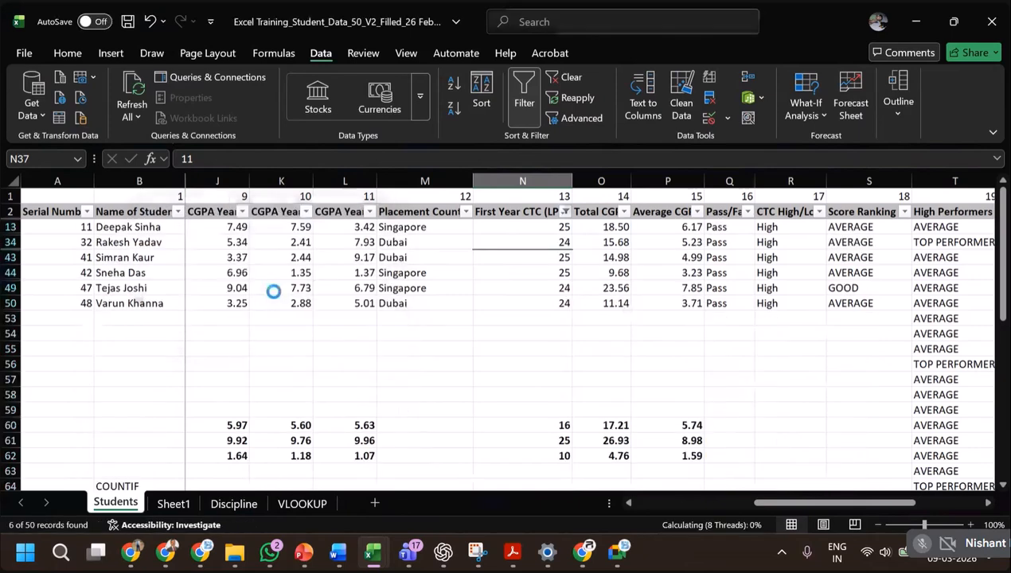
{"action": "left_click", "coordinate": [585, 300]}
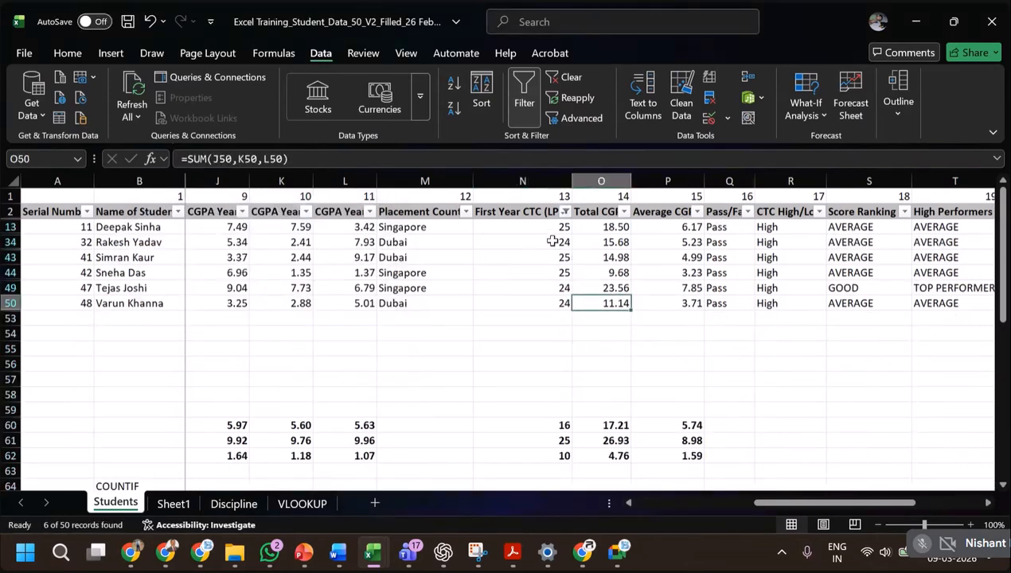
{"action": "left_click_drag", "start_coordinate": [558, 288], "coordinate": [562, 312]}
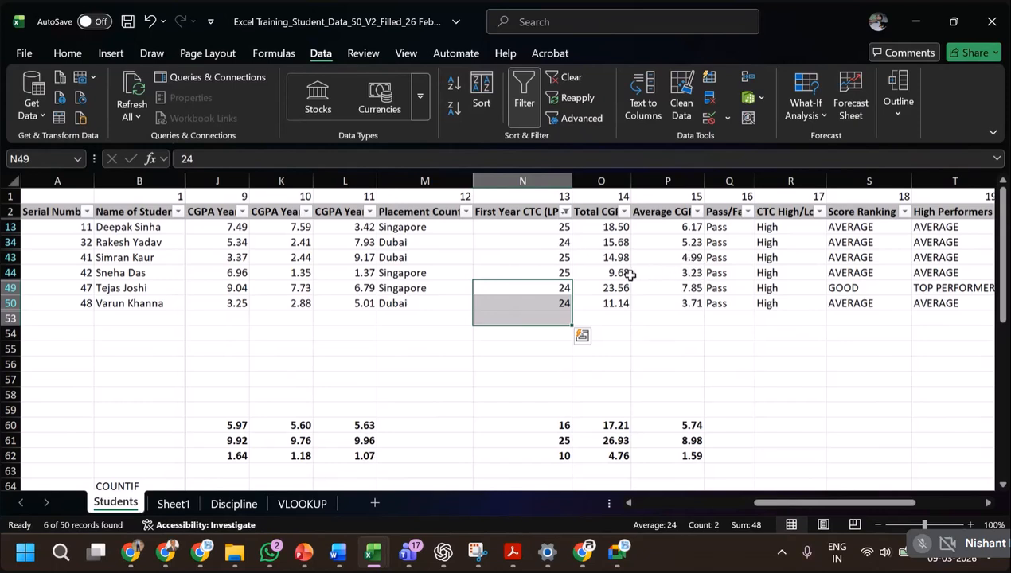
Include all values again in the First Year CTC (LPA) filter so the column is unfiltered.
{"action": "left_click", "coordinate": [565, 211]}
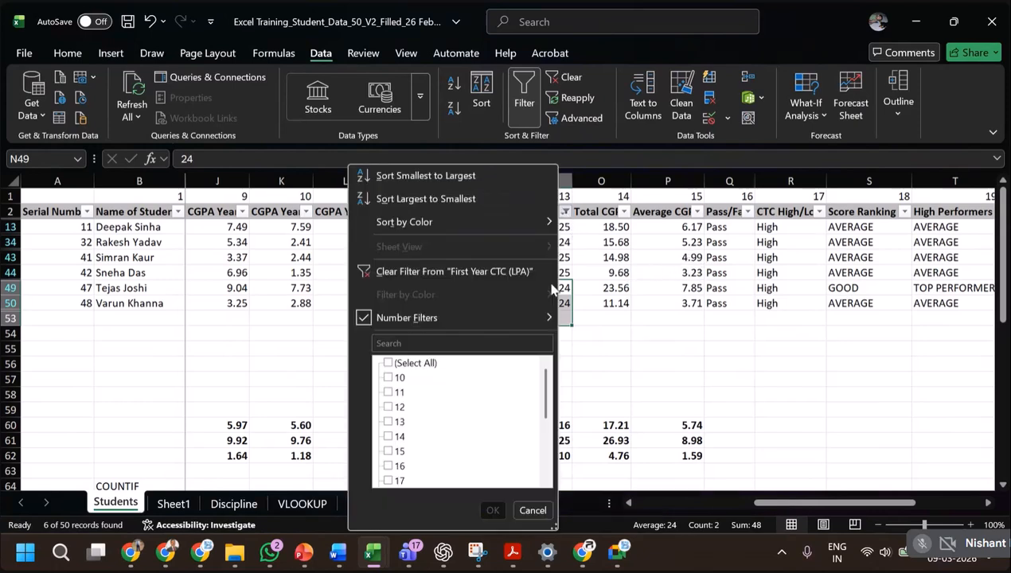
{"action": "left_click", "coordinate": [399, 363]}
{"action": "left_click", "coordinate": [493, 511]}
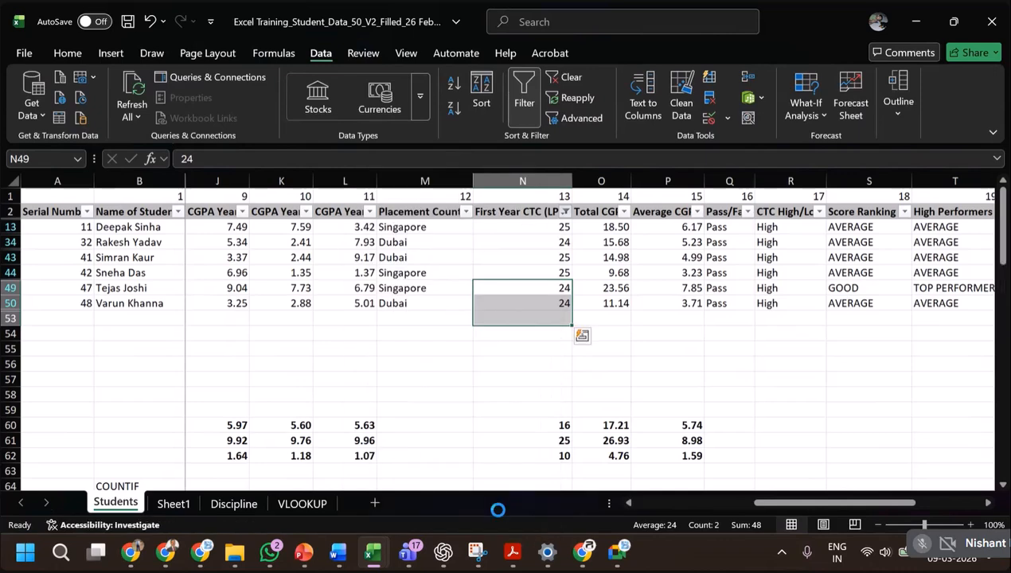
Filter the CGPA Year 1 column to its top 10 items.
{"action": "left_click", "coordinate": [691, 505]}
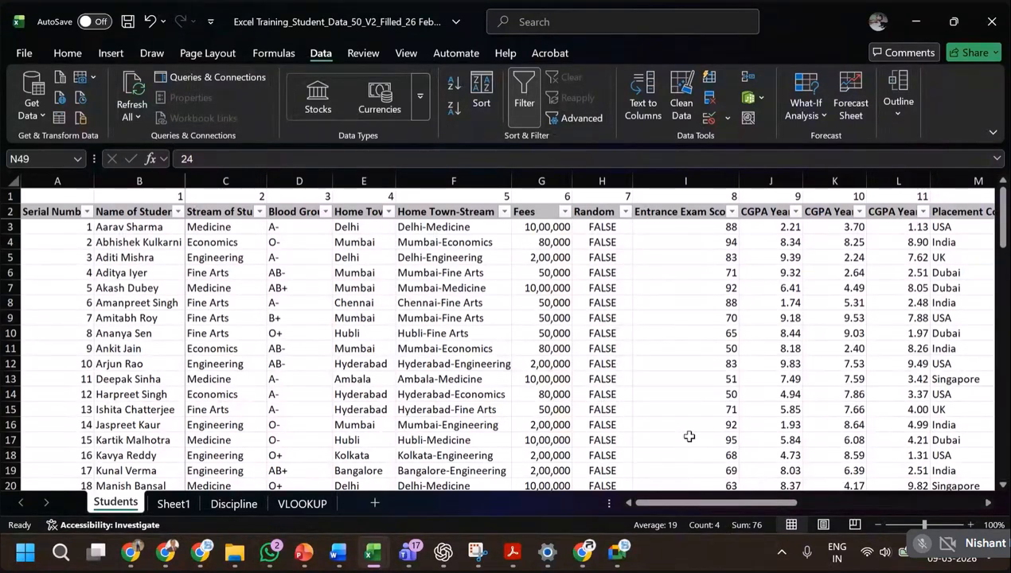
{"action": "left_click", "coordinate": [797, 212]}
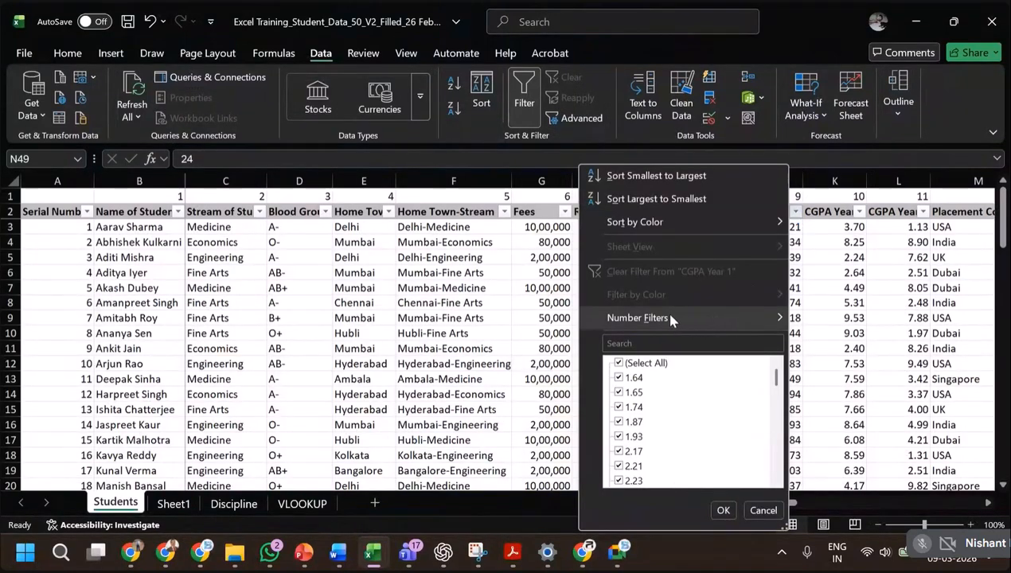
{"action": "mouse_move", "coordinate": [671, 319]}
{"action": "left_click", "coordinate": [842, 449]}
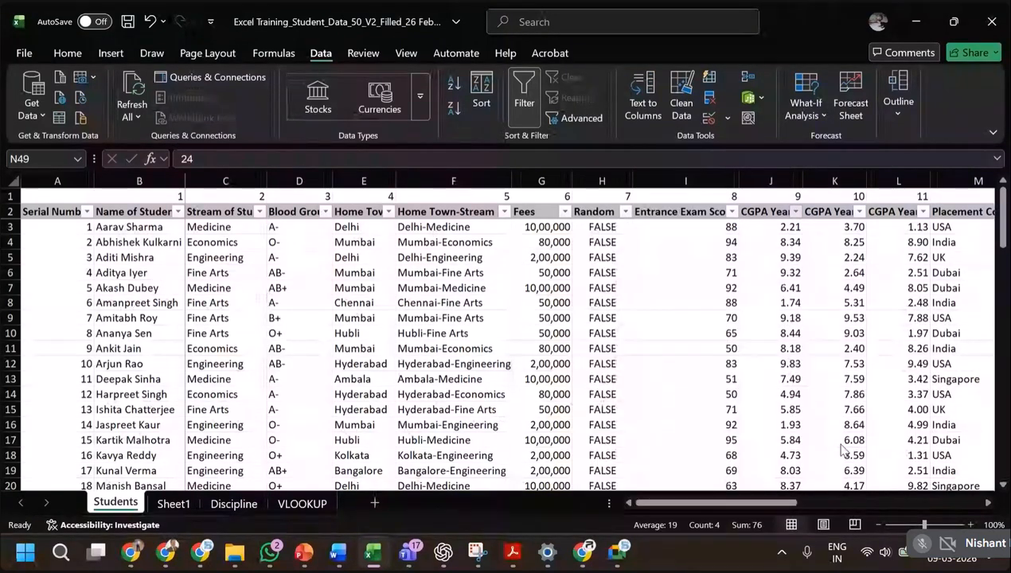
{"action": "left_click", "coordinate": [275, 289]}
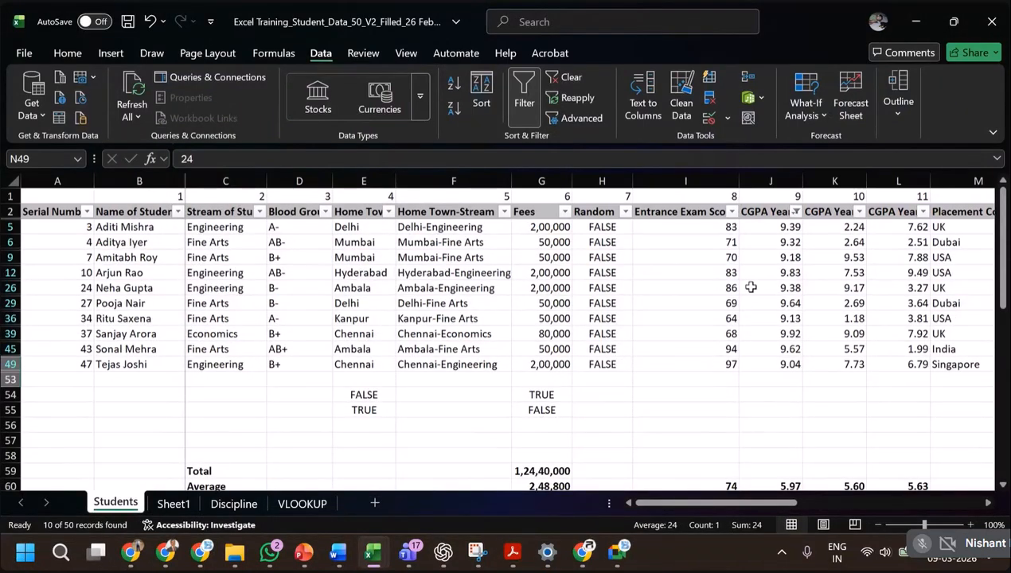
{"action": "left_click", "coordinate": [732, 212]}
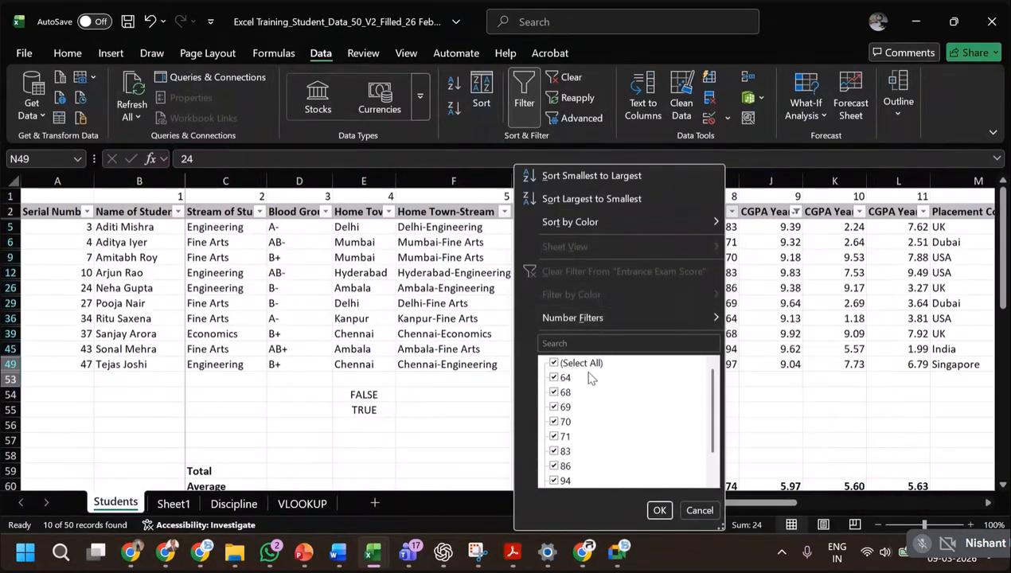
{"action": "left_click", "coordinate": [553, 364]}
{"action": "left_click", "coordinate": [553, 364]}
{"action": "left_click", "coordinate": [660, 512]}
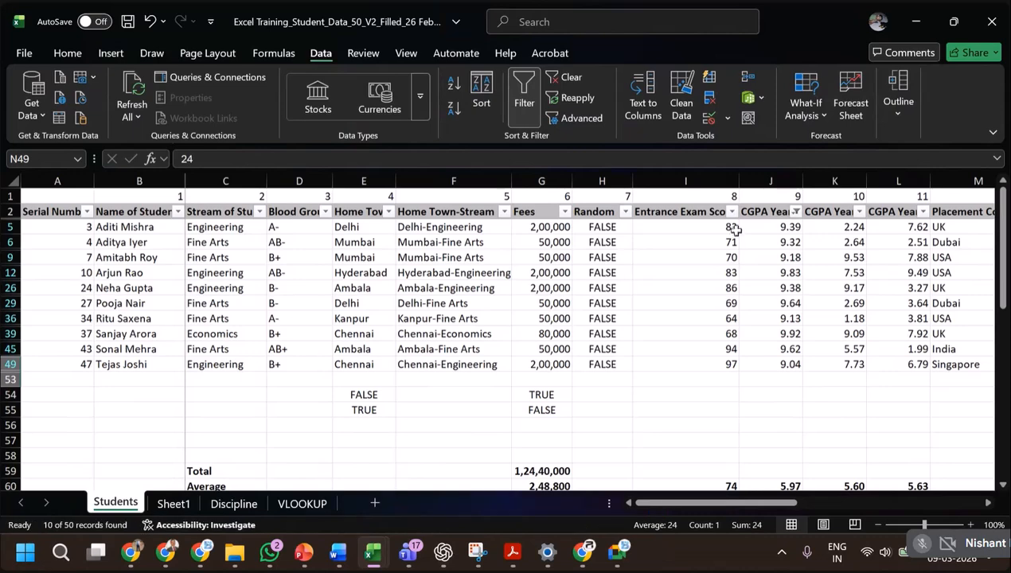
Include all values again in the CGPA Year 1 filter.
{"action": "left_click", "coordinate": [796, 212]}
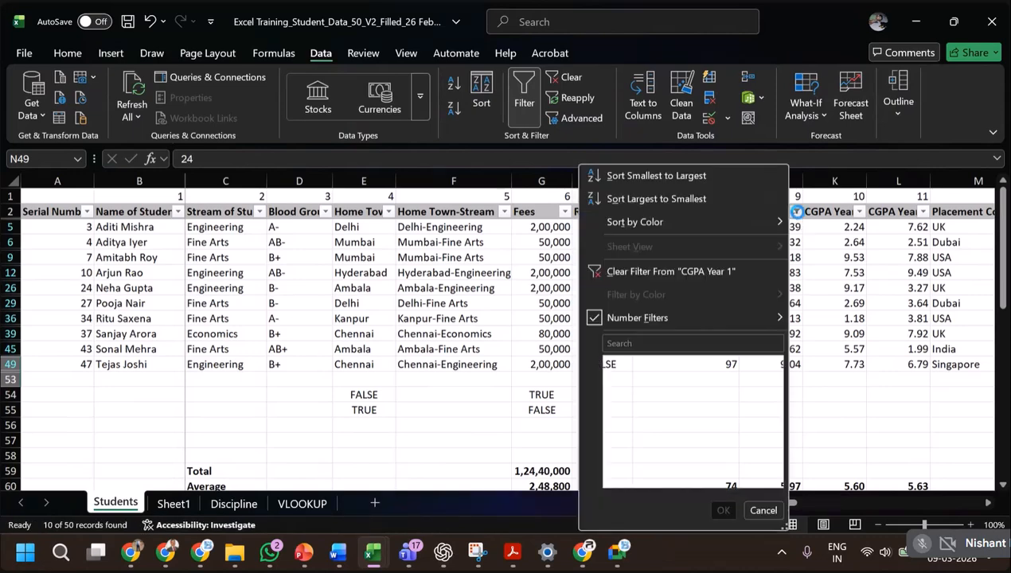
{"action": "left_click", "coordinate": [637, 363]}
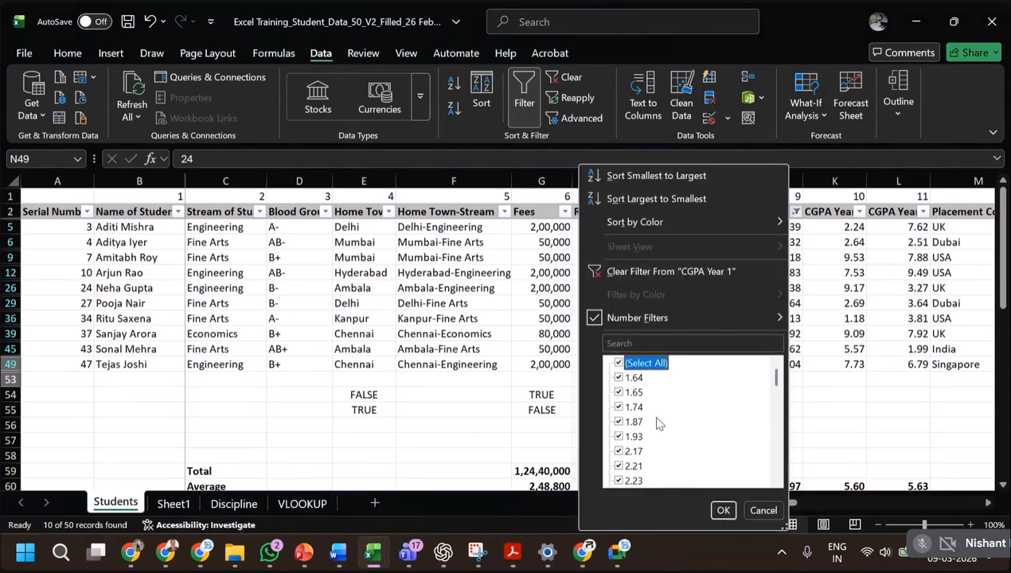
{"action": "left_click", "coordinate": [721, 511]}
Review the number filter options available for CGPA Year 2 and switch to the Advanced Sorting & Filtering slide in PowerPoint.
{"action": "left_click", "coordinate": [859, 212]}
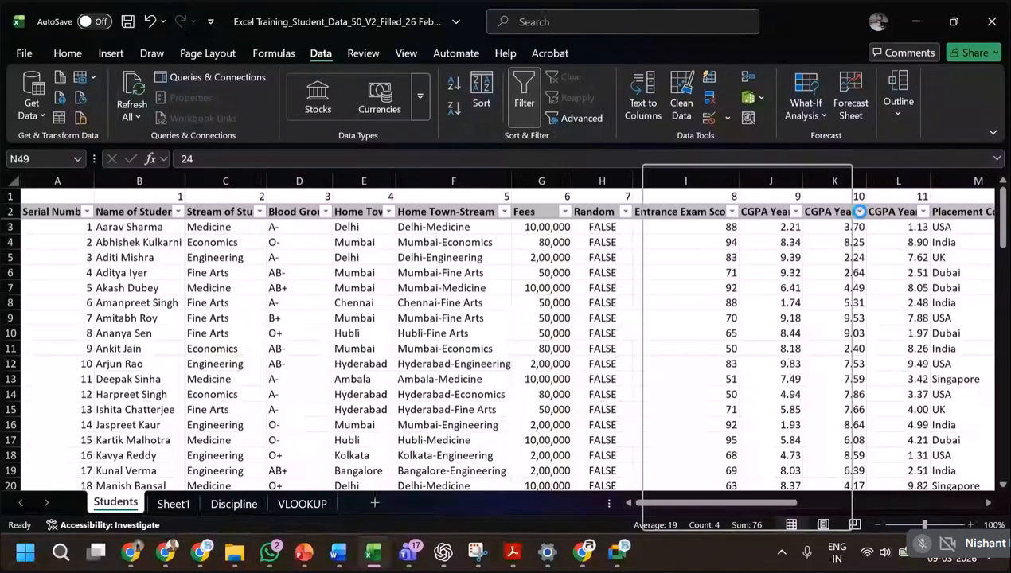
{"action": "mouse_move", "coordinate": [701, 320]}
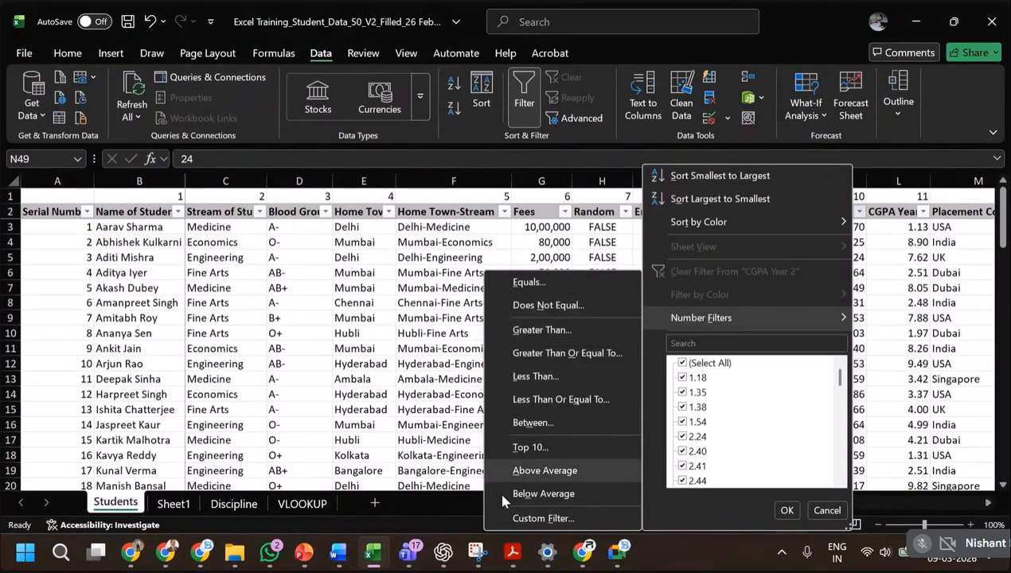
{"action": "left_click", "coordinate": [602, 249]}
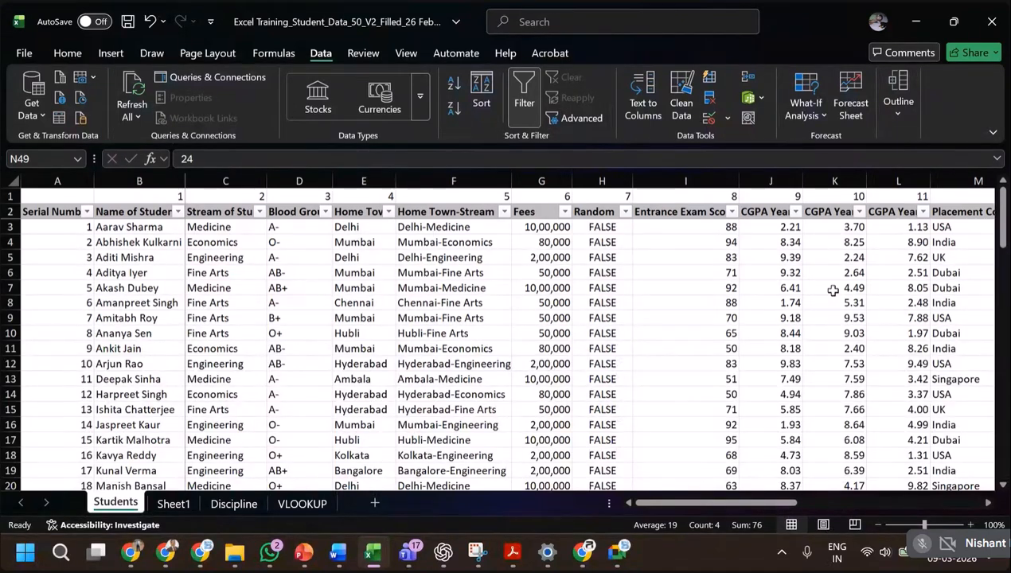
{"action": "key", "text": "alt+Tab"}
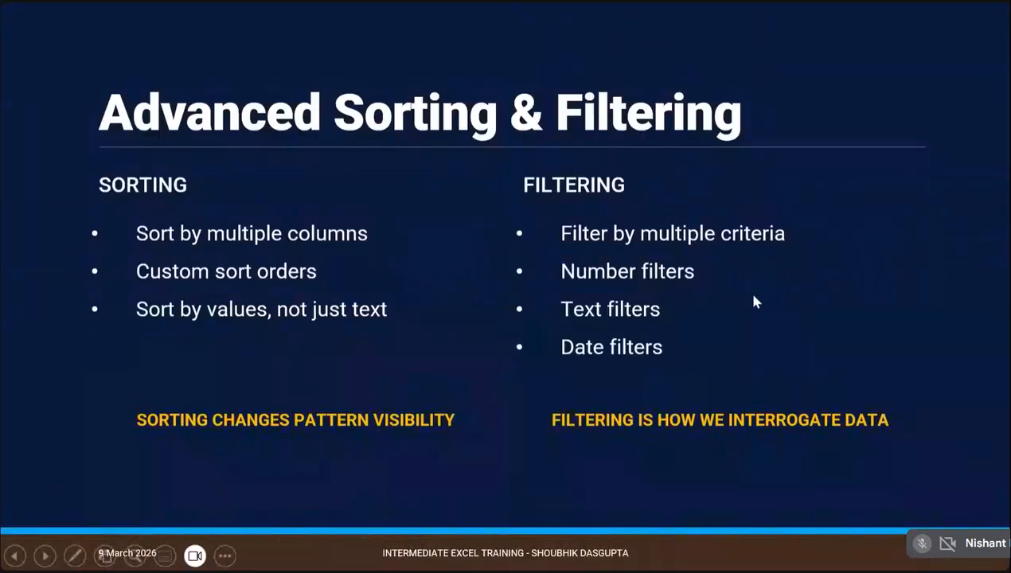